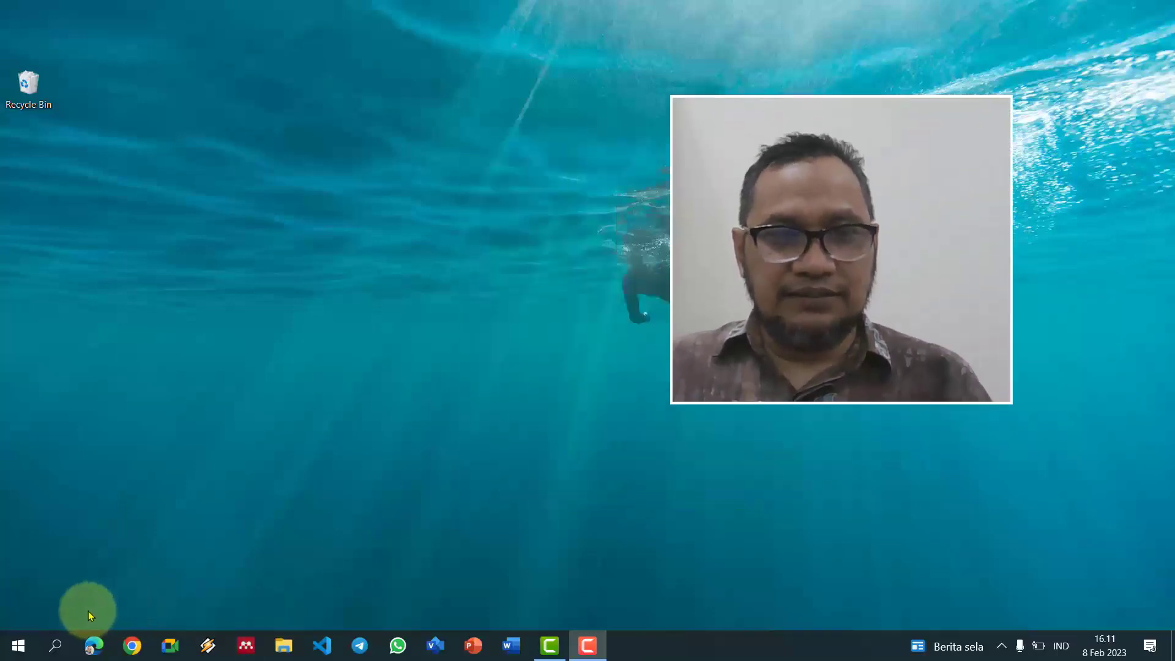
Step: Launch Word and create a new blank document
click(17, 646)
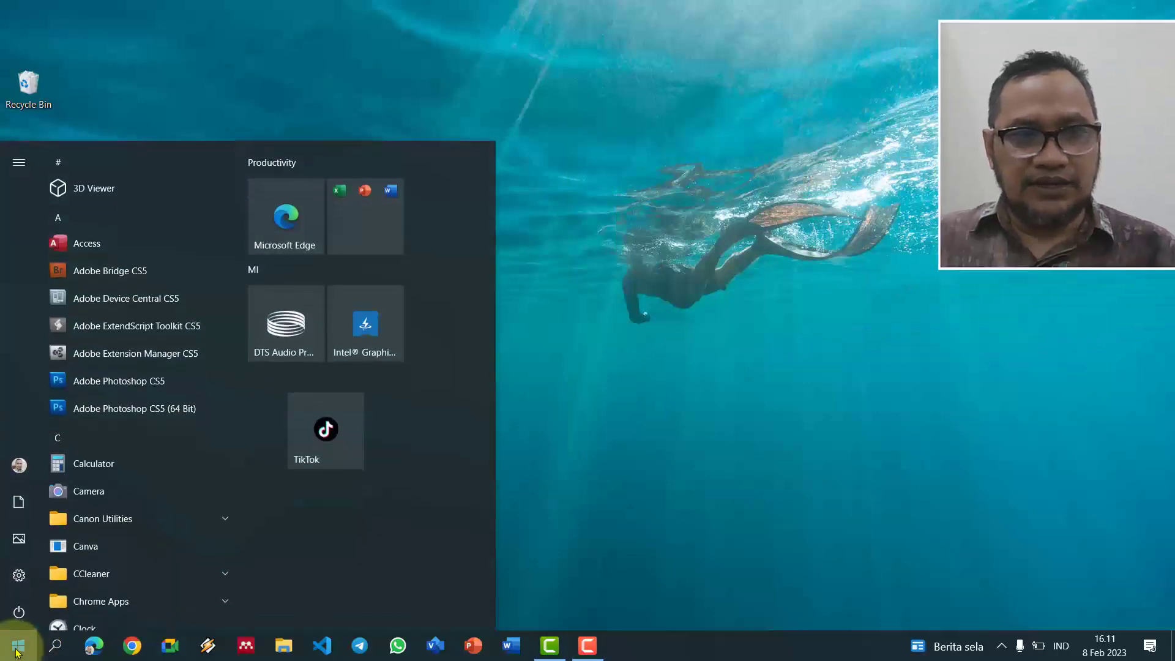
text(wo)
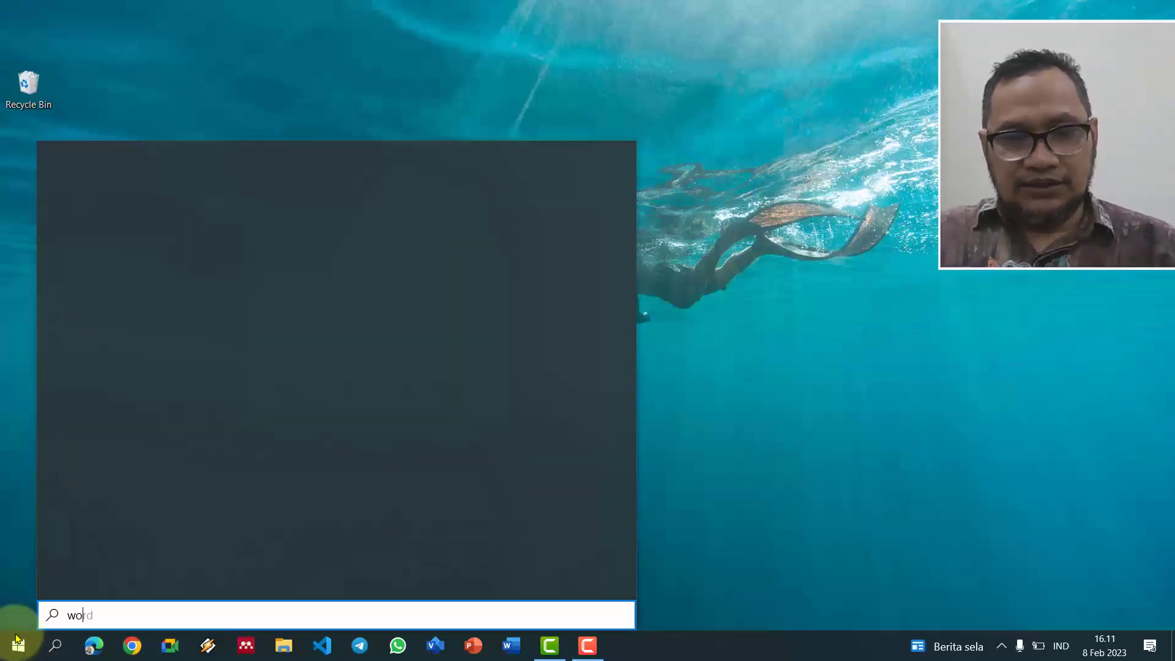
text(rd)
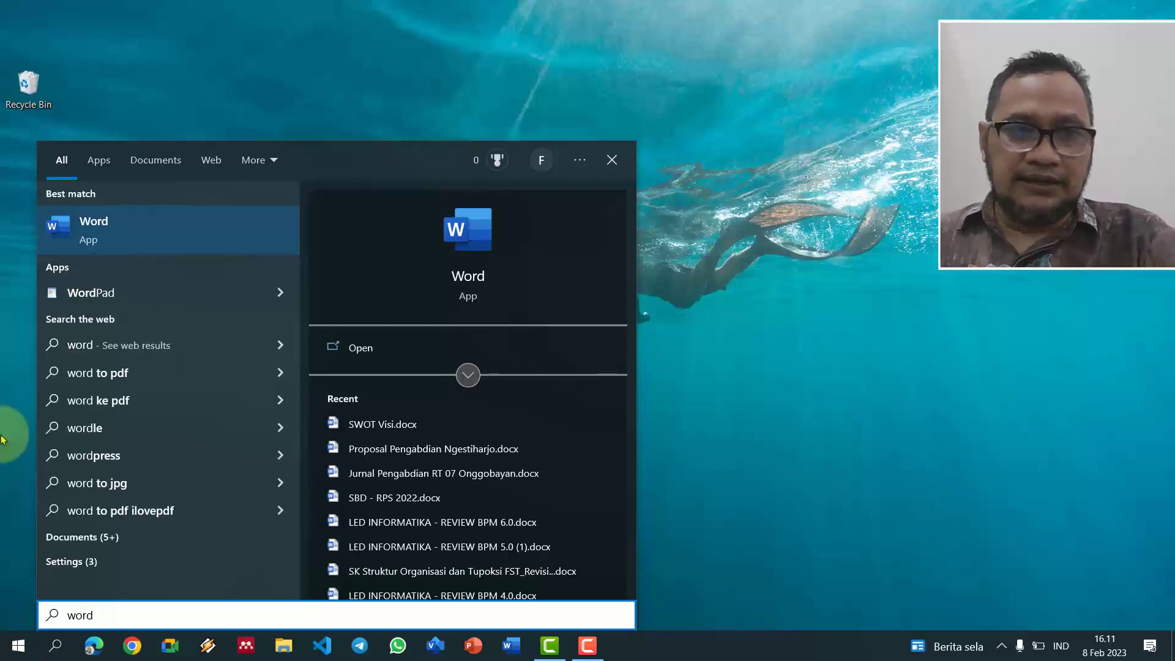
click(163, 242)
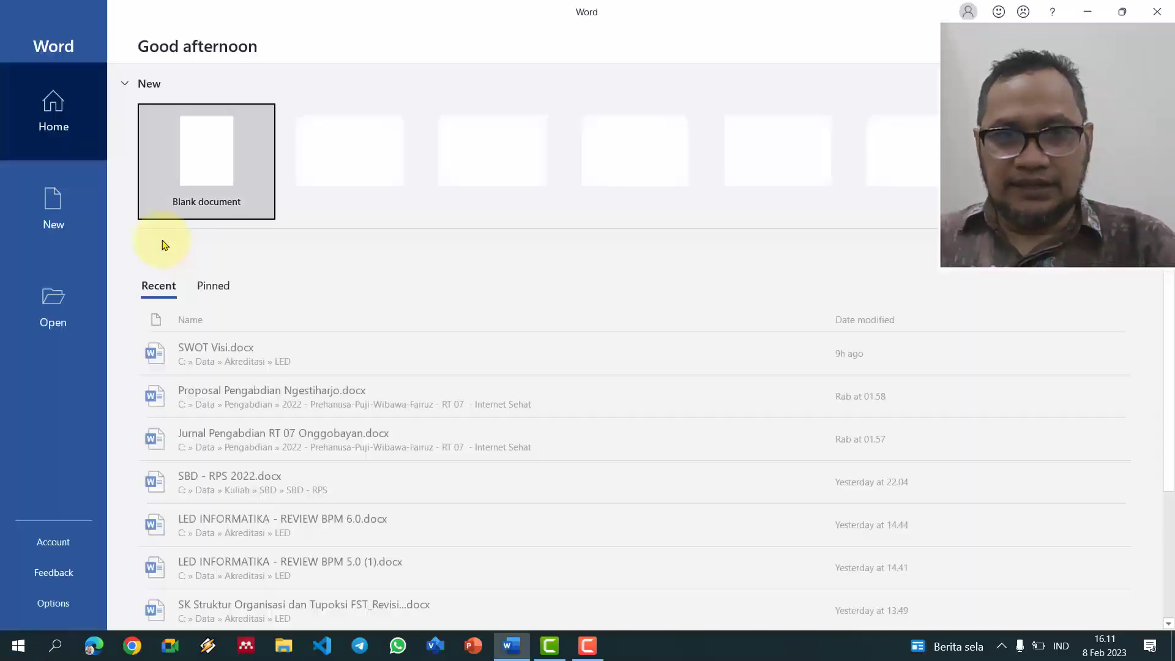
click(209, 181)
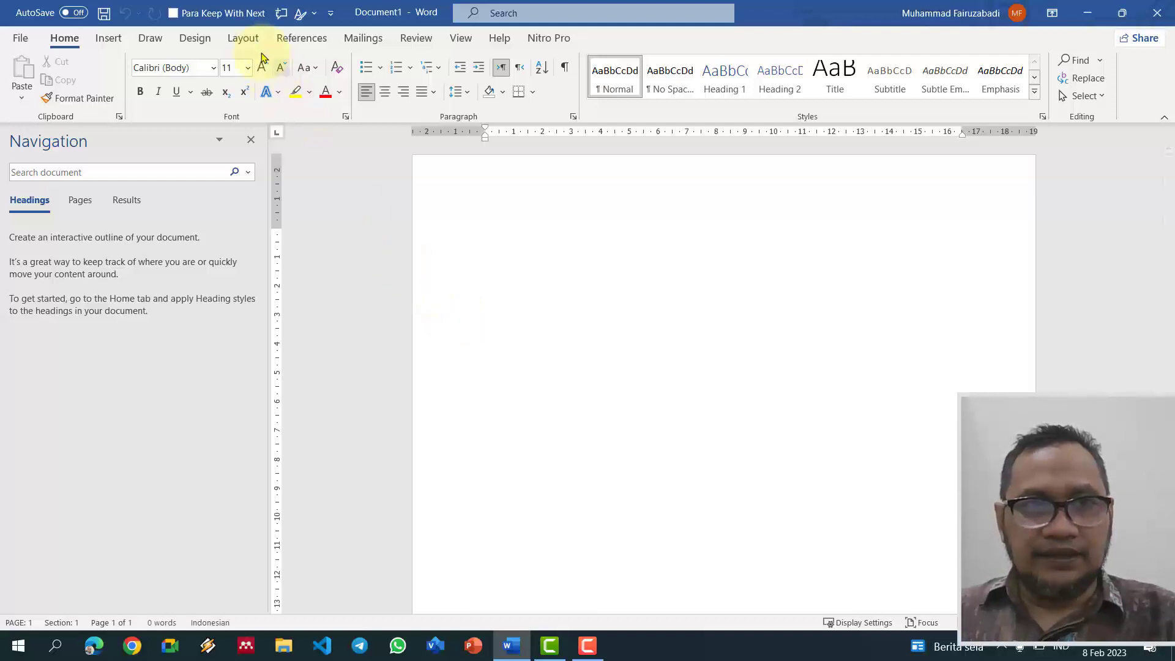
Step: Set the page margins to 4 cm top, 3 cm bottom, 4 cm left and 3 cm right
click(244, 38)
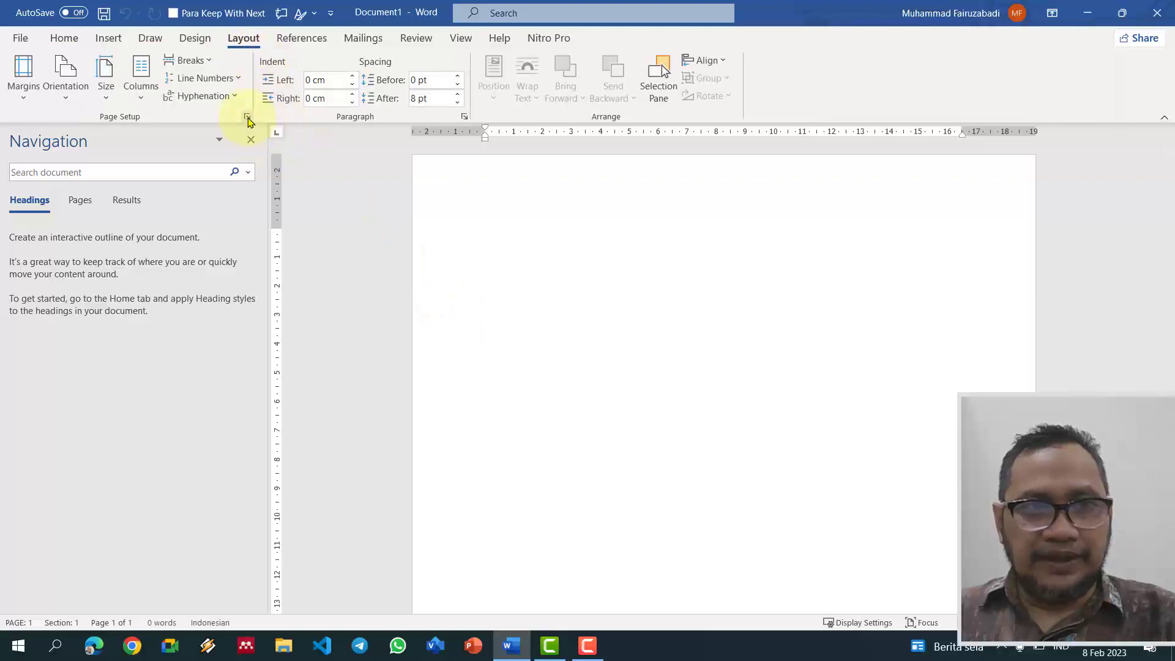
click(247, 117)
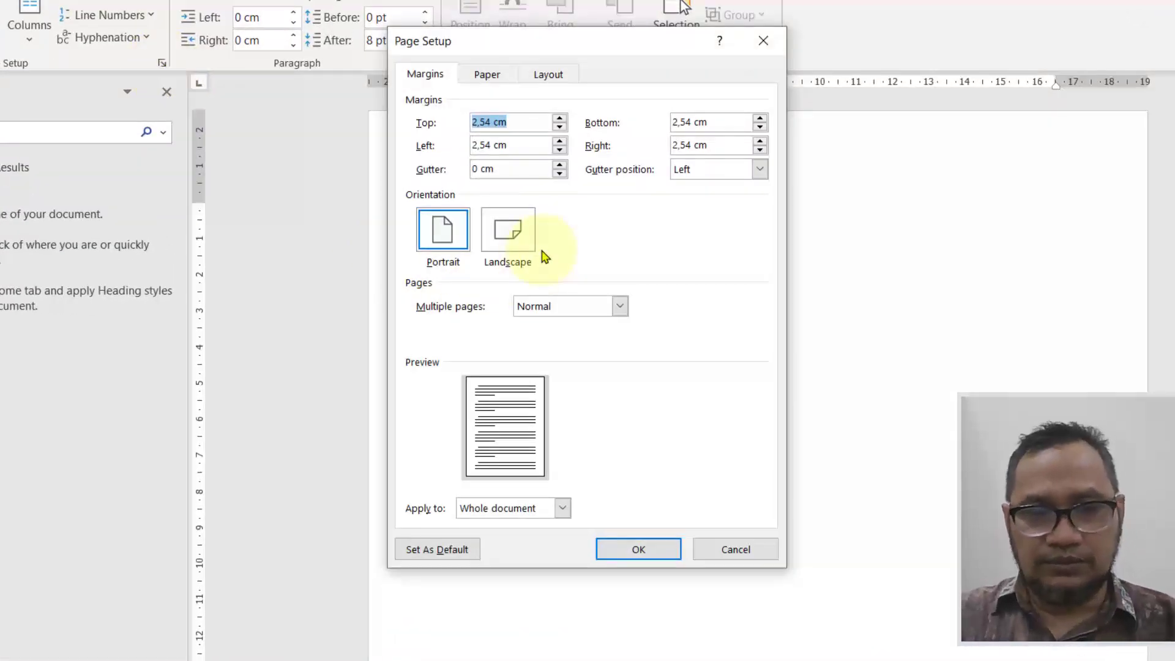
text(4)
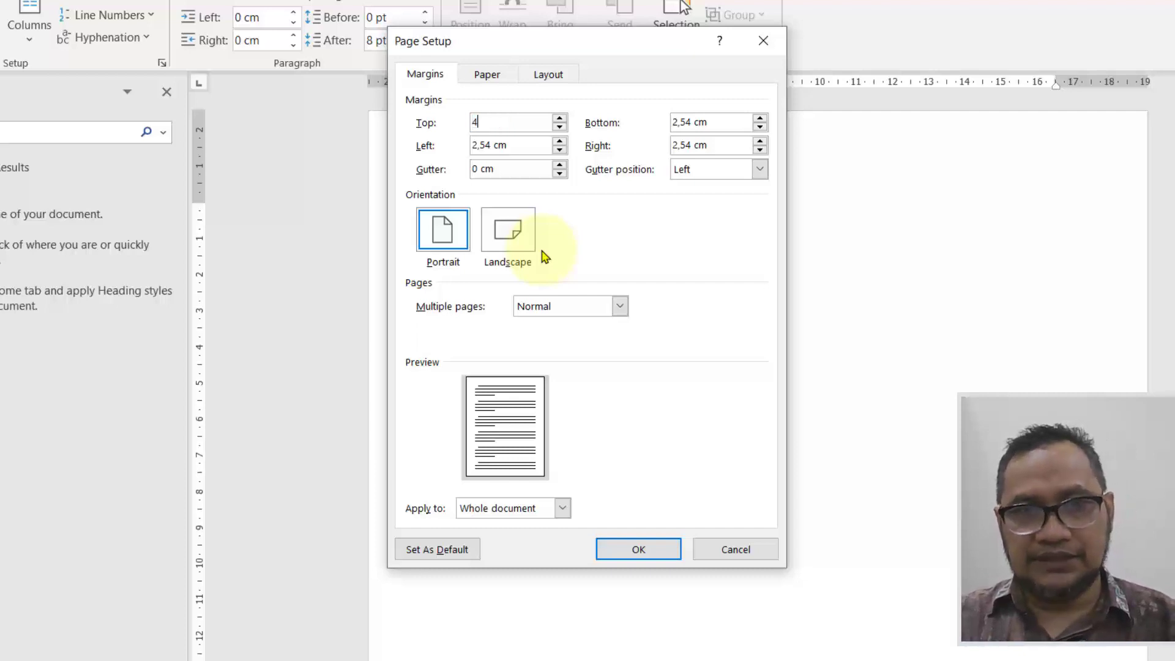
key(Tab)
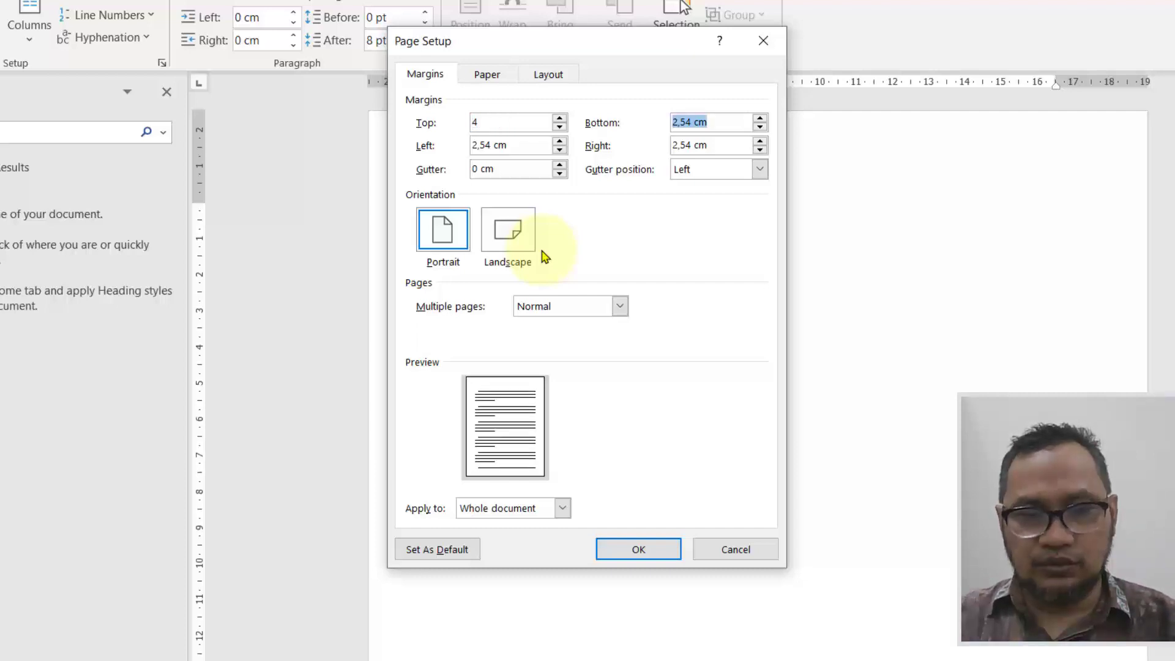
text(3)
key(Tab)
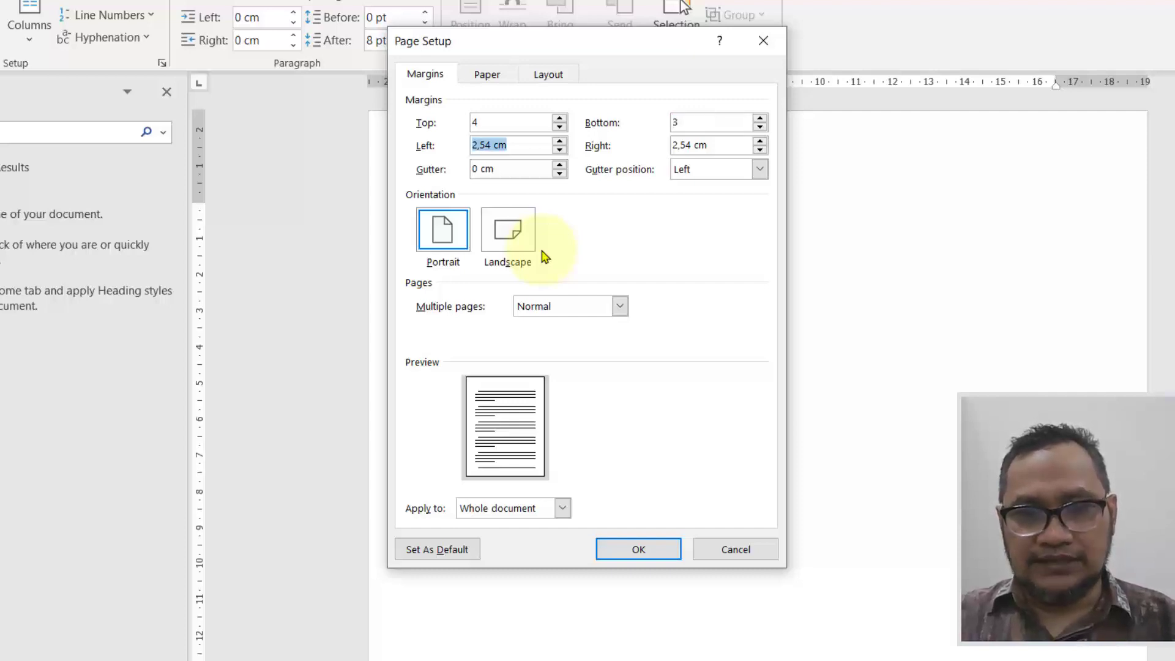
text(4)
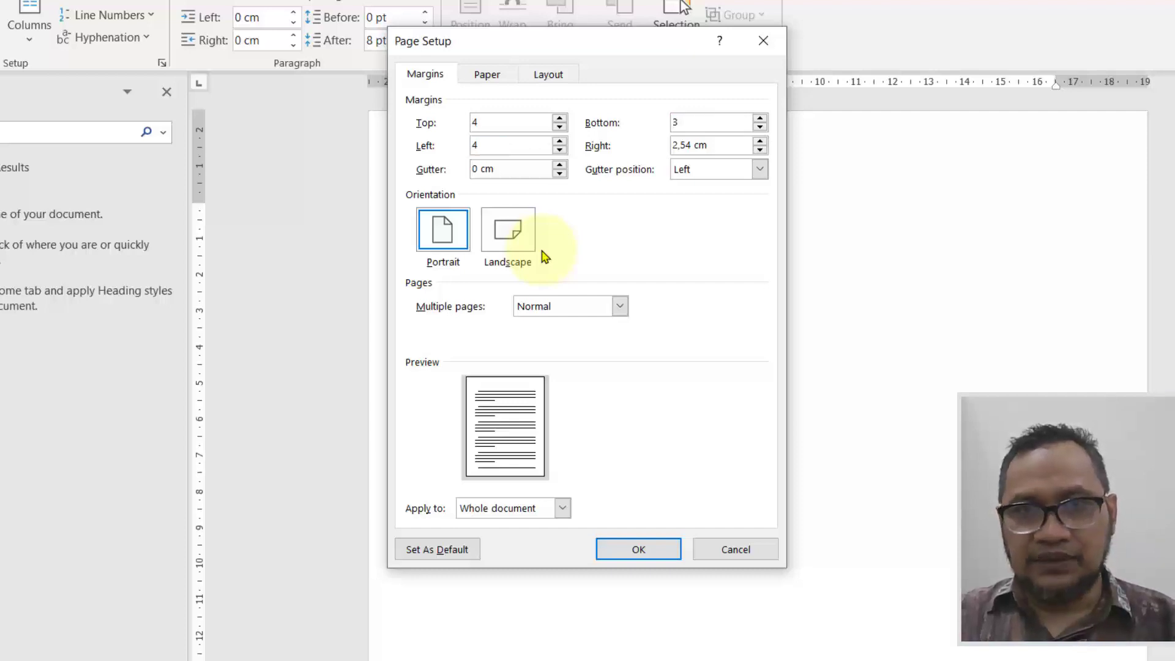
key(Tab)
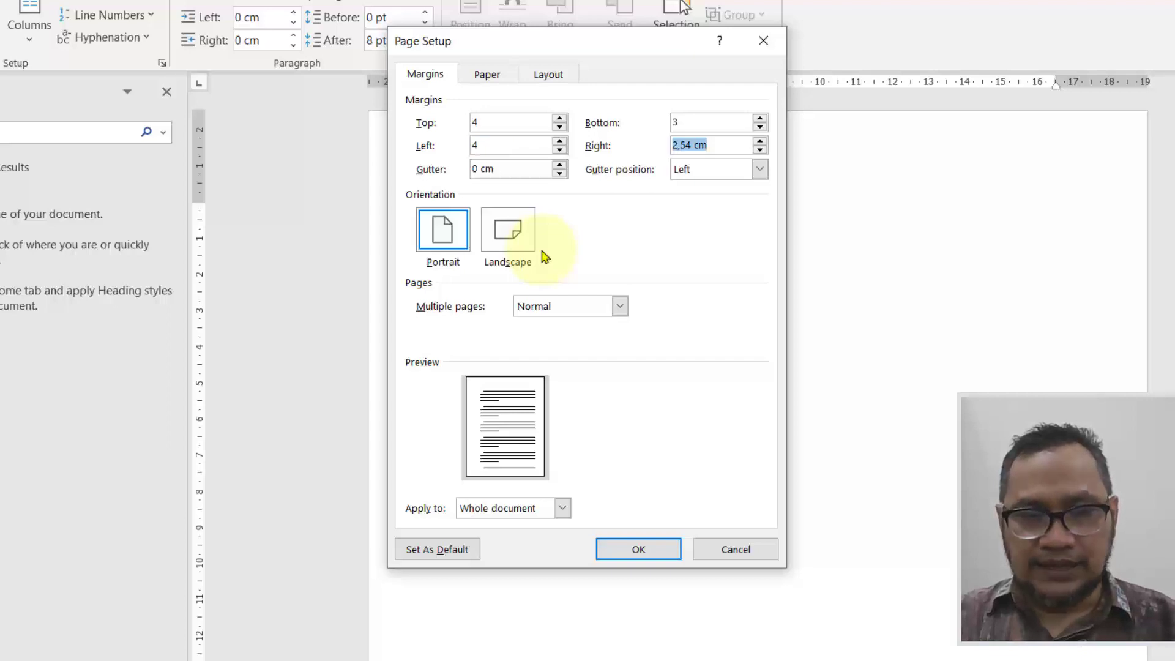
text(3)
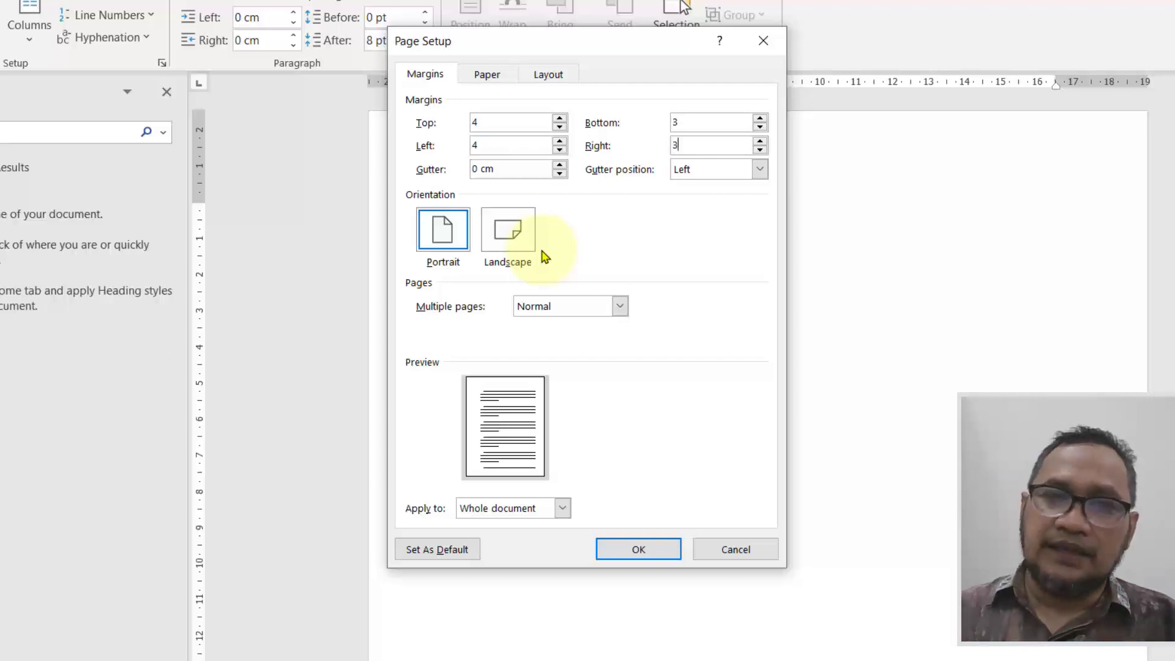
Step: Change the paper size to A4 in the page setup
click(495, 87)
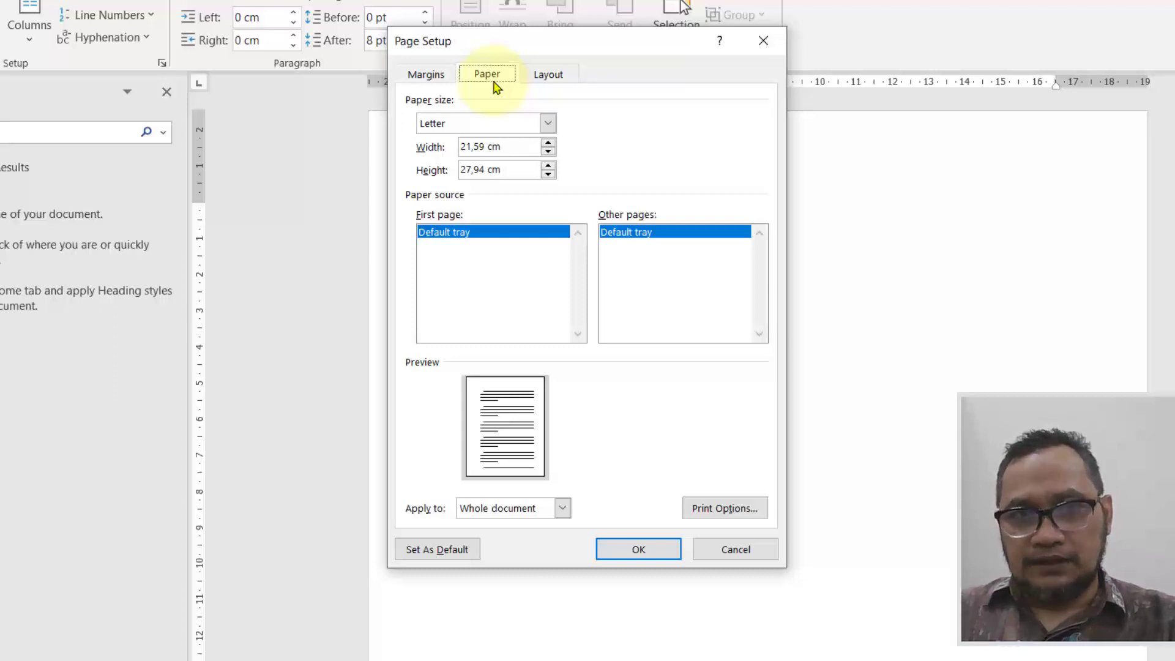
click(548, 125)
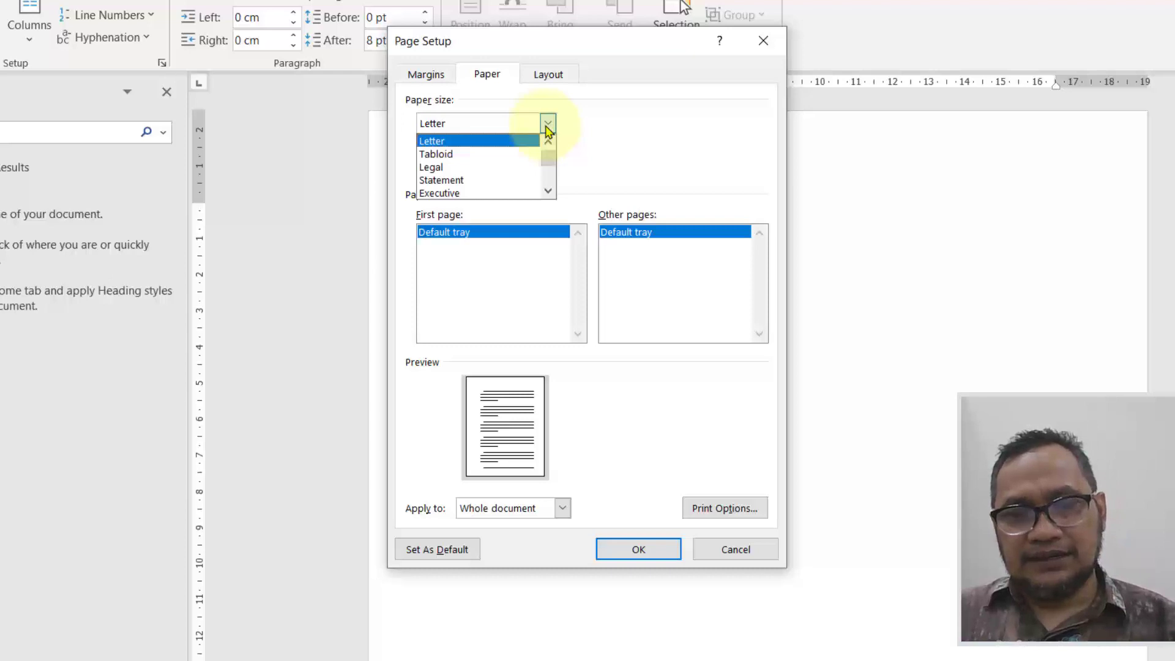
scroll(545, 126, down, 1)
click(555, 194)
click(528, 195)
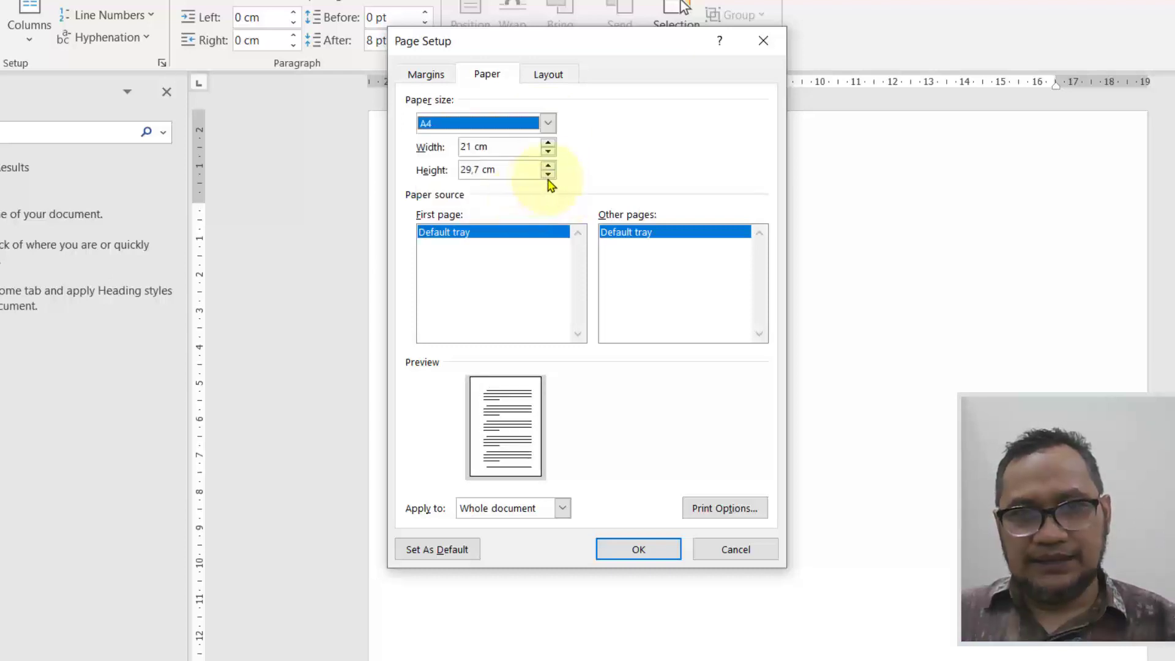
Step: Enable a different first page for headers and footers and apply the page setup
click(561, 76)
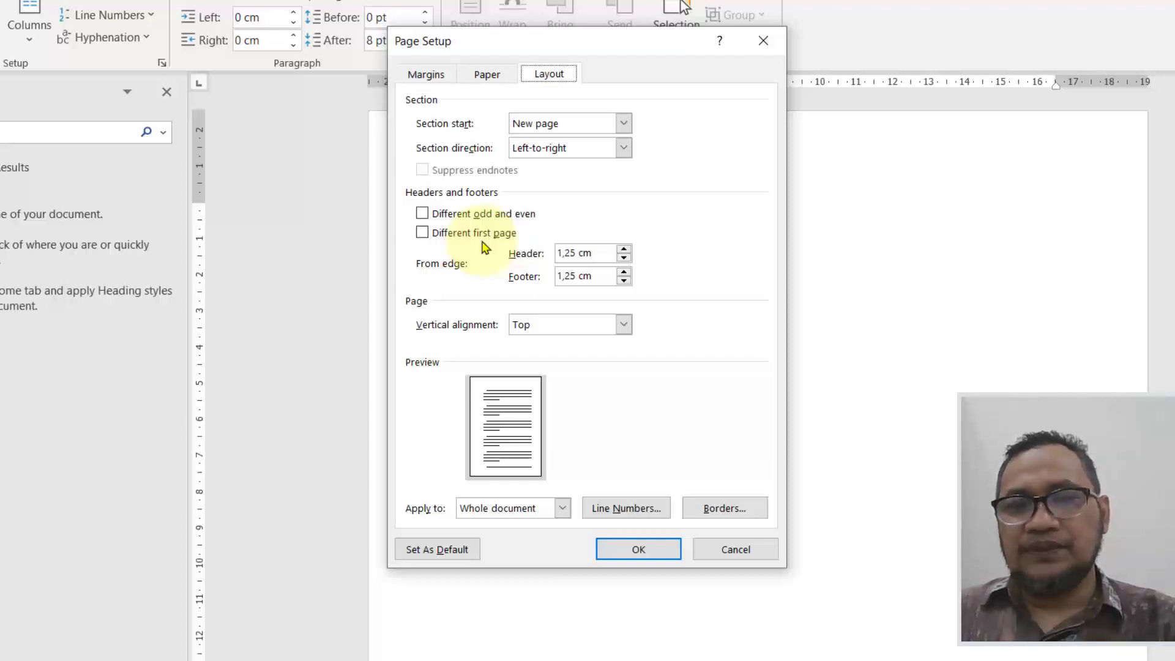
click(434, 238)
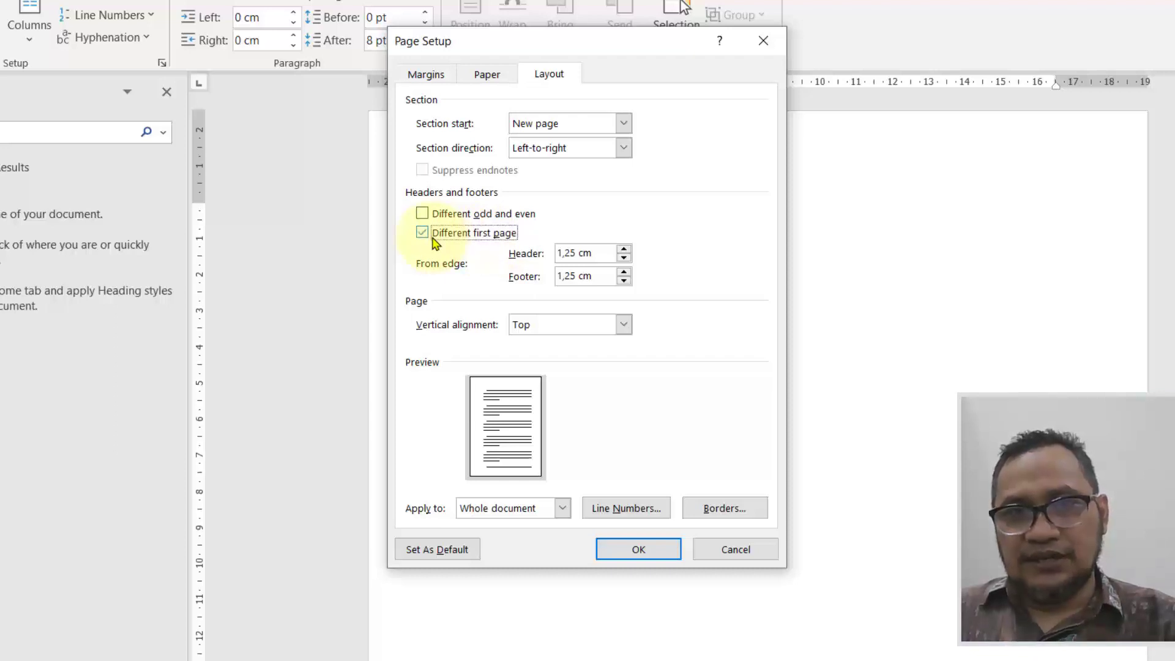
click(670, 555)
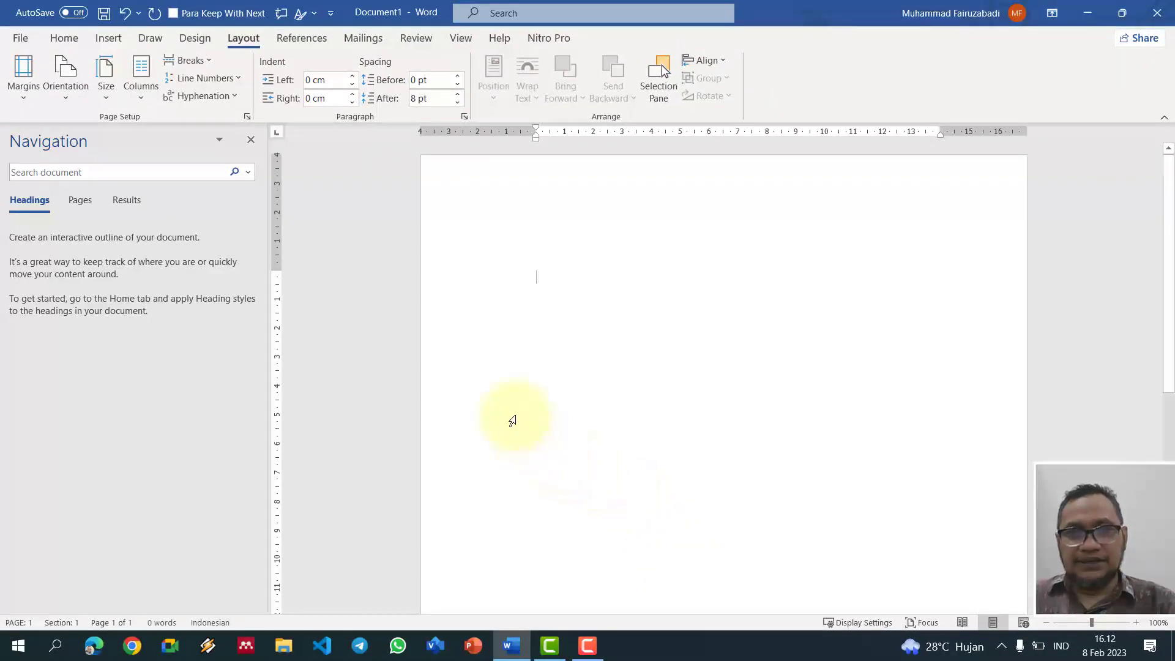
Step: Set the text font to Times New Roman at size 12
click(63, 39)
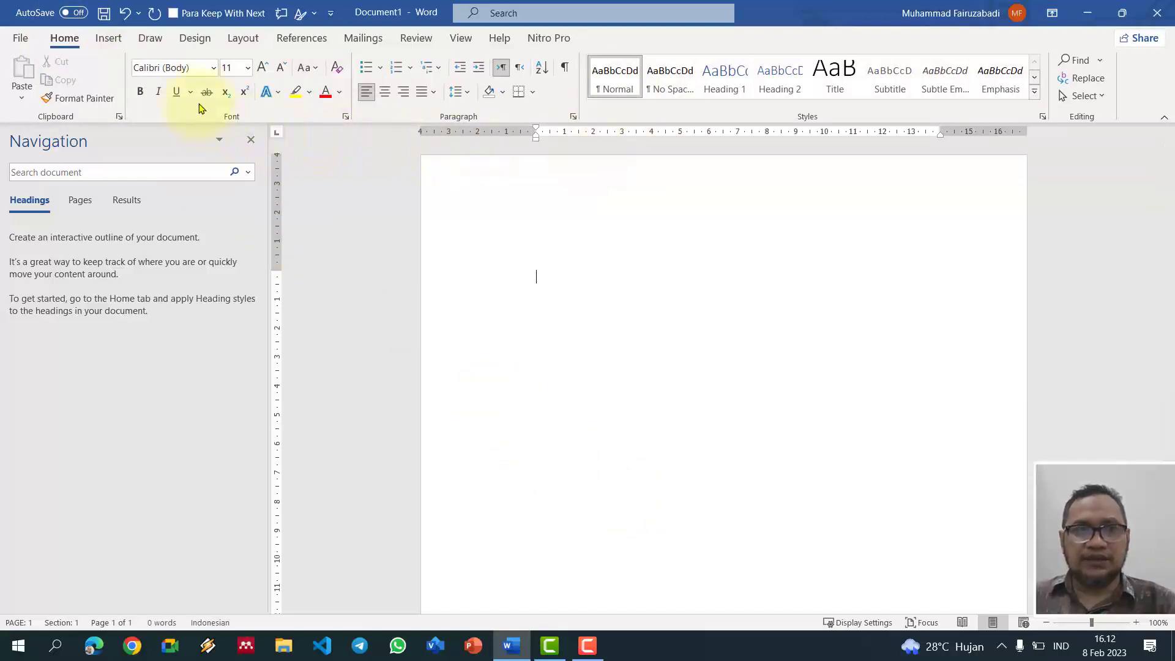
click(212, 69)
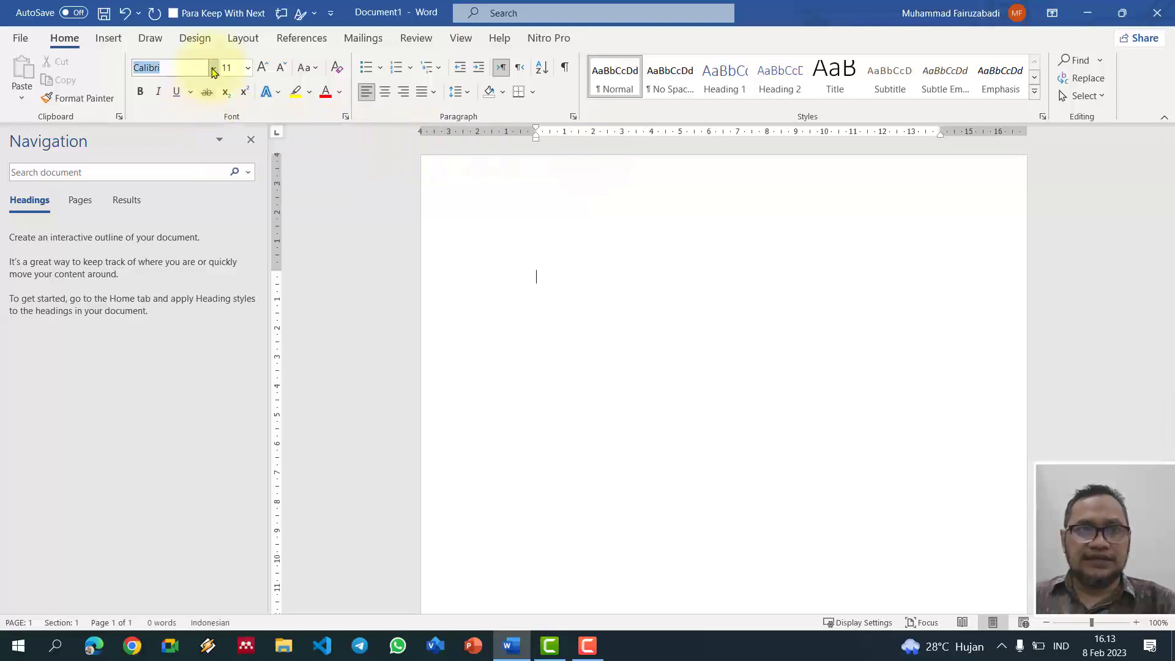
click(213, 68)
click(204, 151)
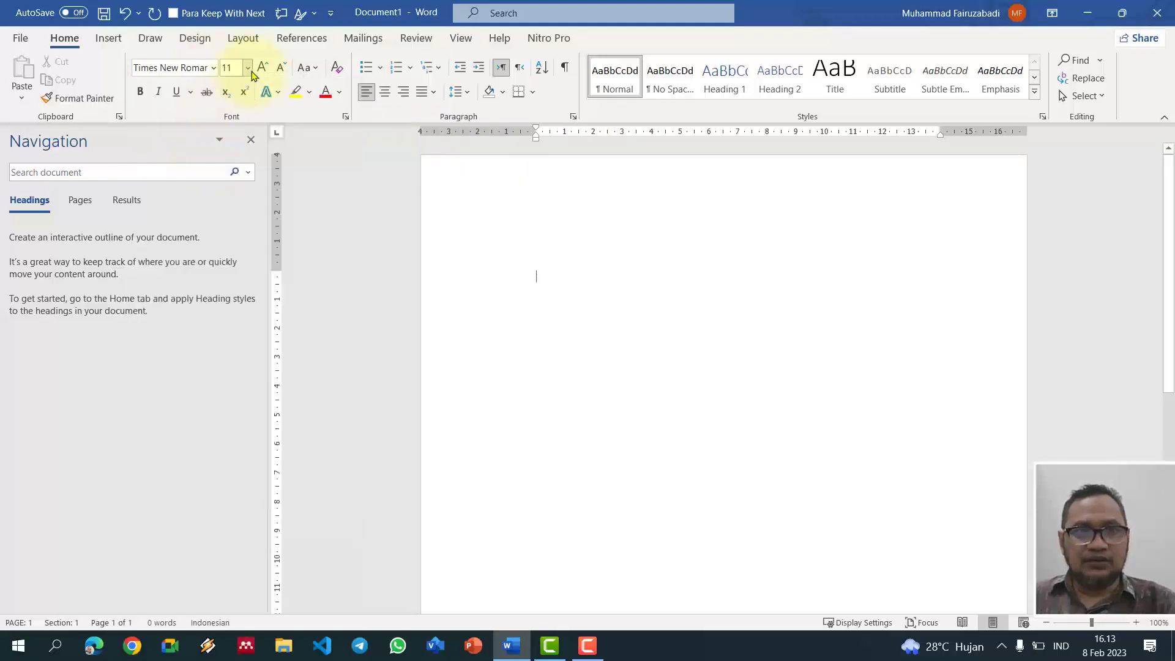
click(247, 68)
click(225, 165)
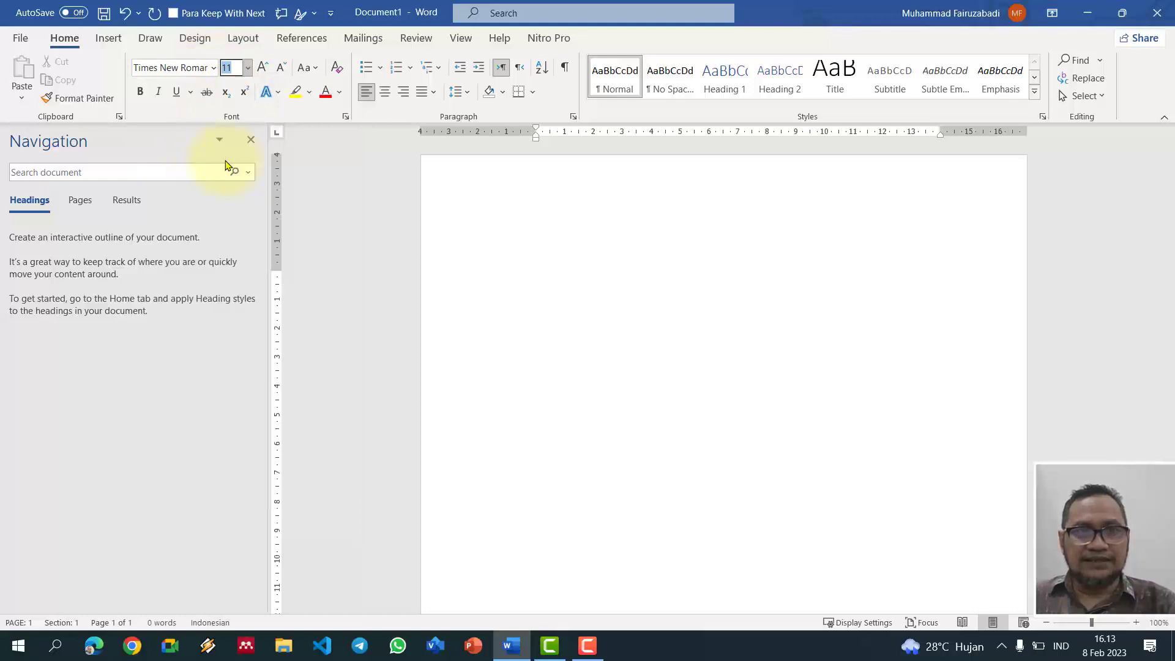
text(12)
key(Return)
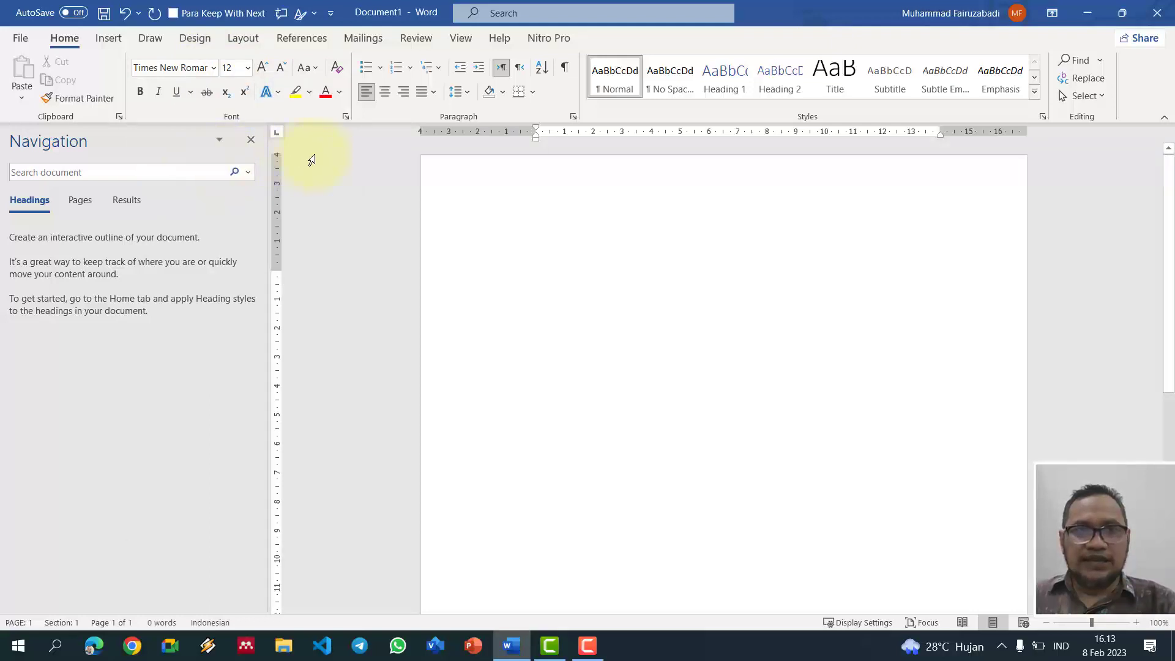
Step: Justify the paragraph with 1.5 line spacing and update the Normal style to match this formatting
click(432, 92)
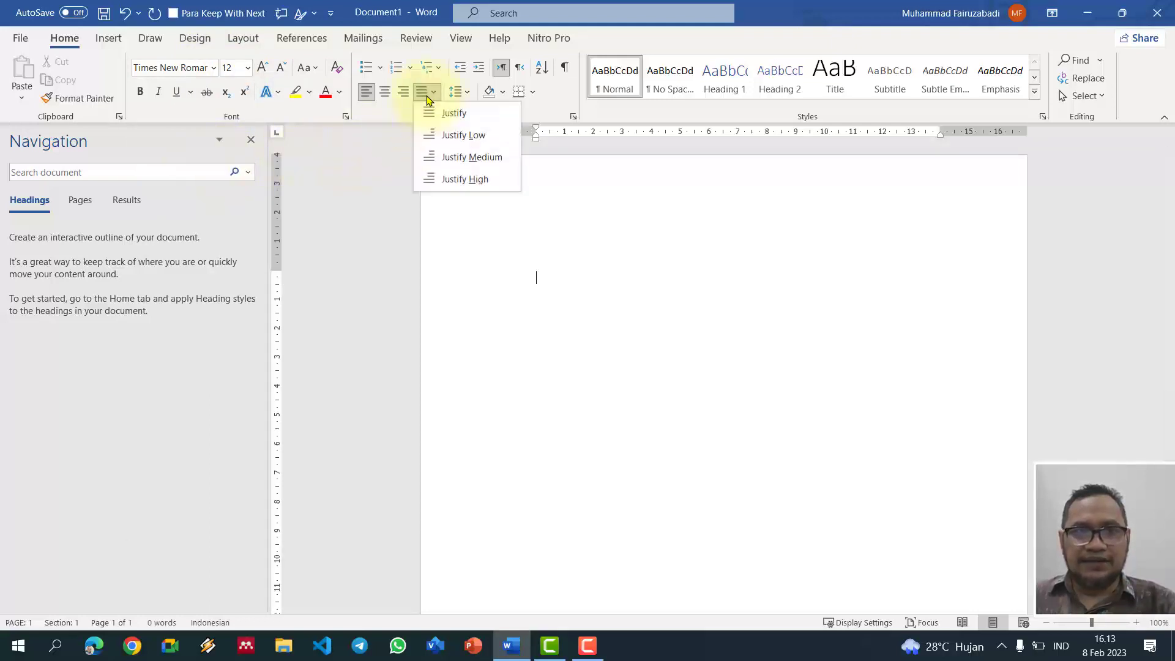
click(433, 114)
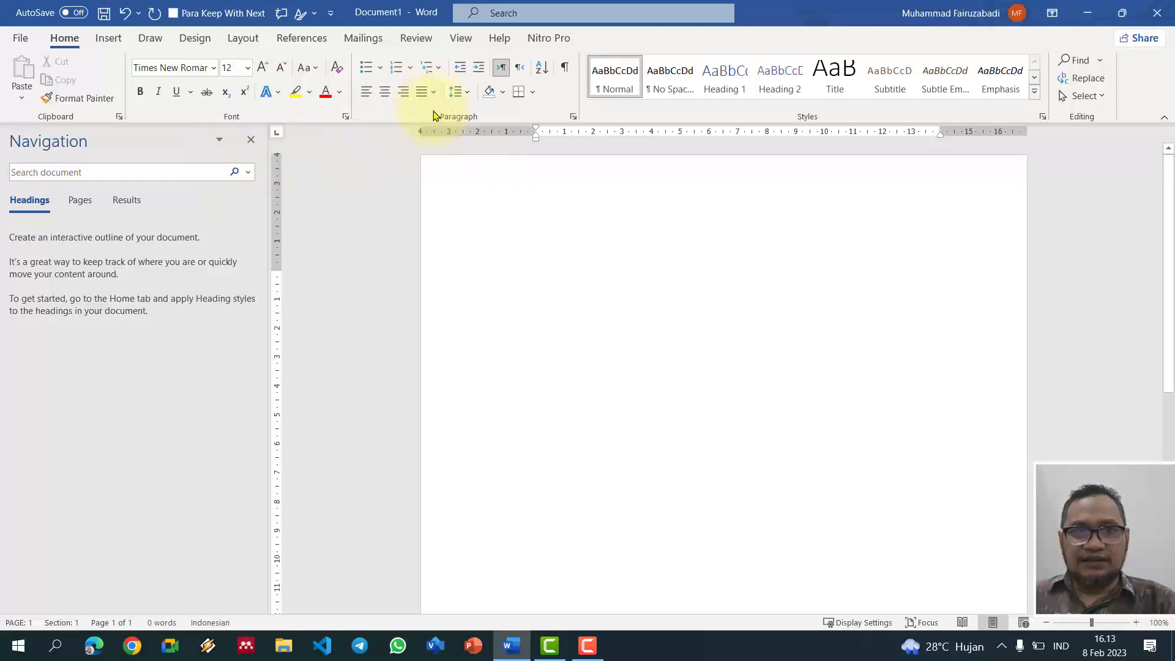
click(467, 94)
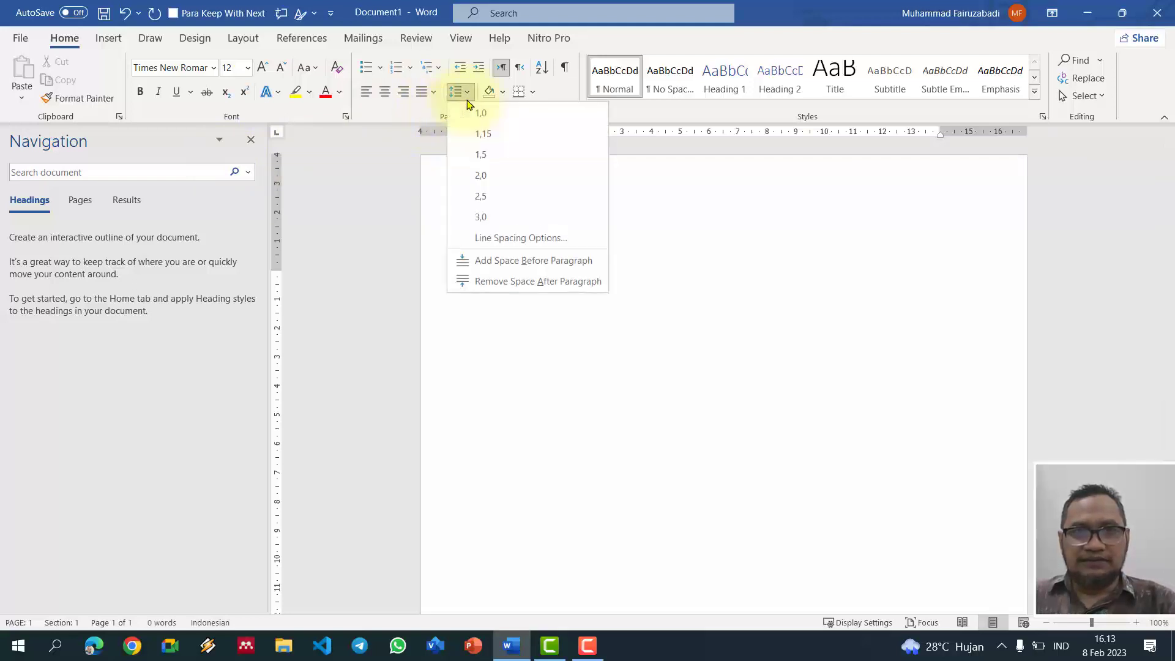
click(475, 154)
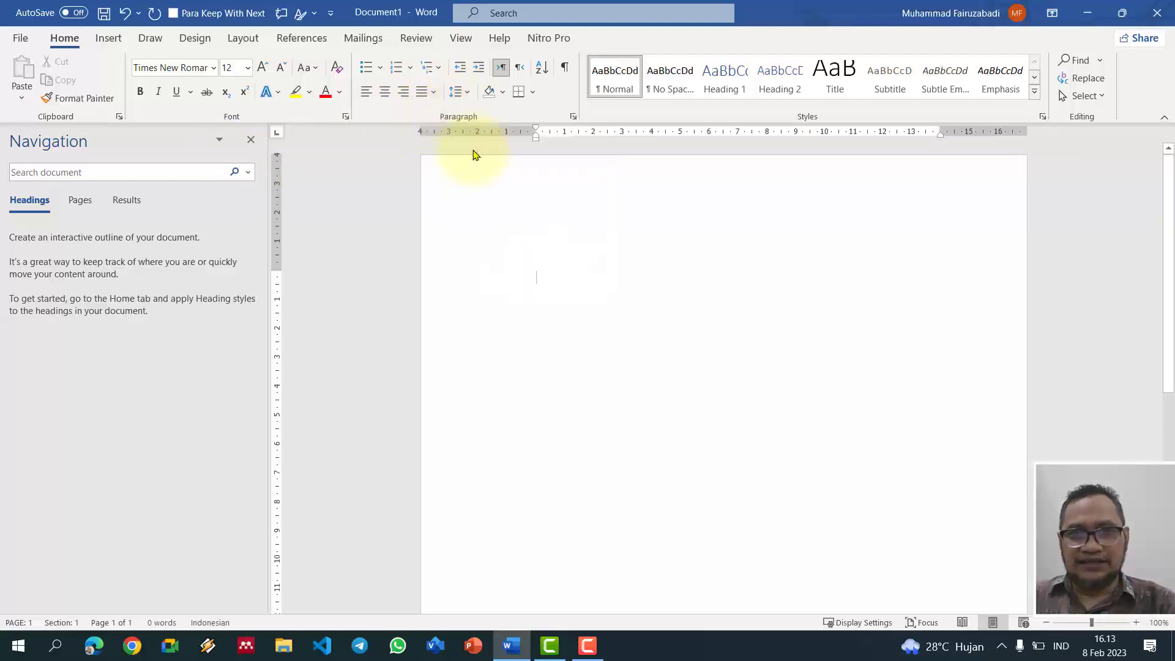
right_click(615, 83)
click(637, 90)
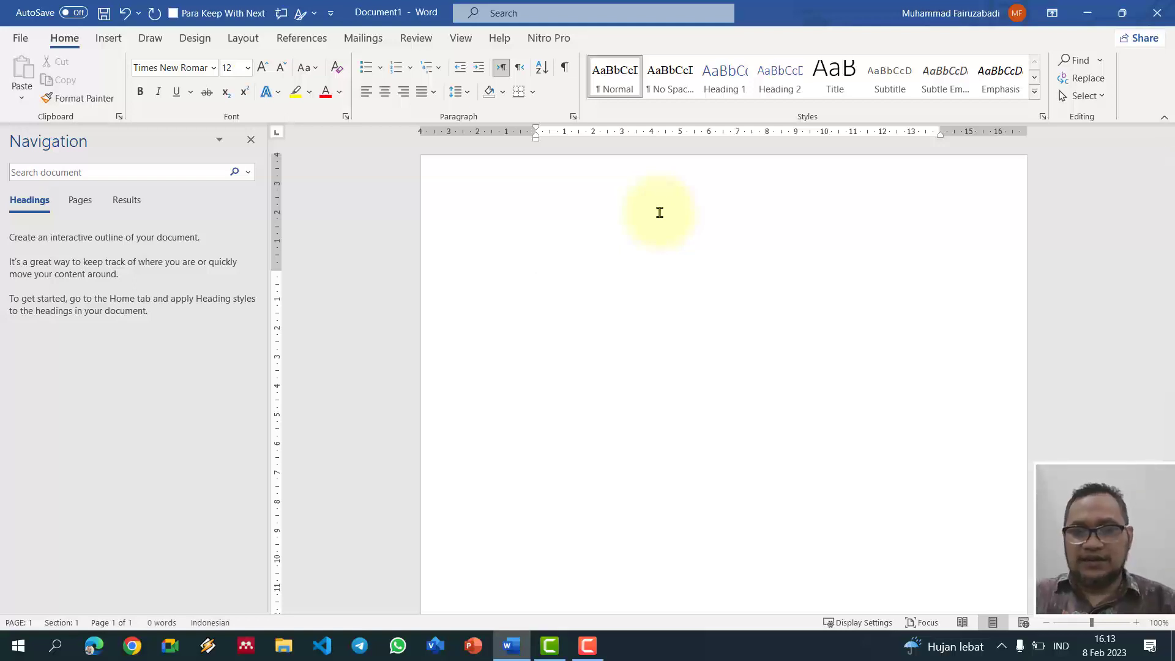
Step: Insert the first Lorem ipsum sample paragraph by expanding the text shortcut _lorem1
text(lore)
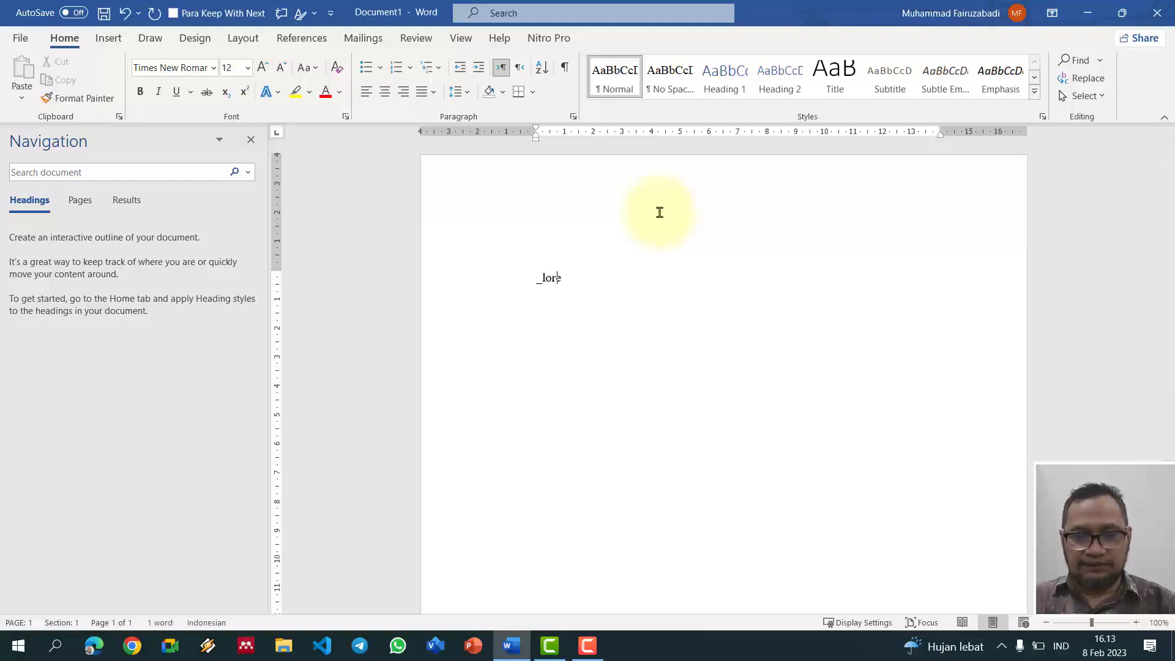
text(m1)
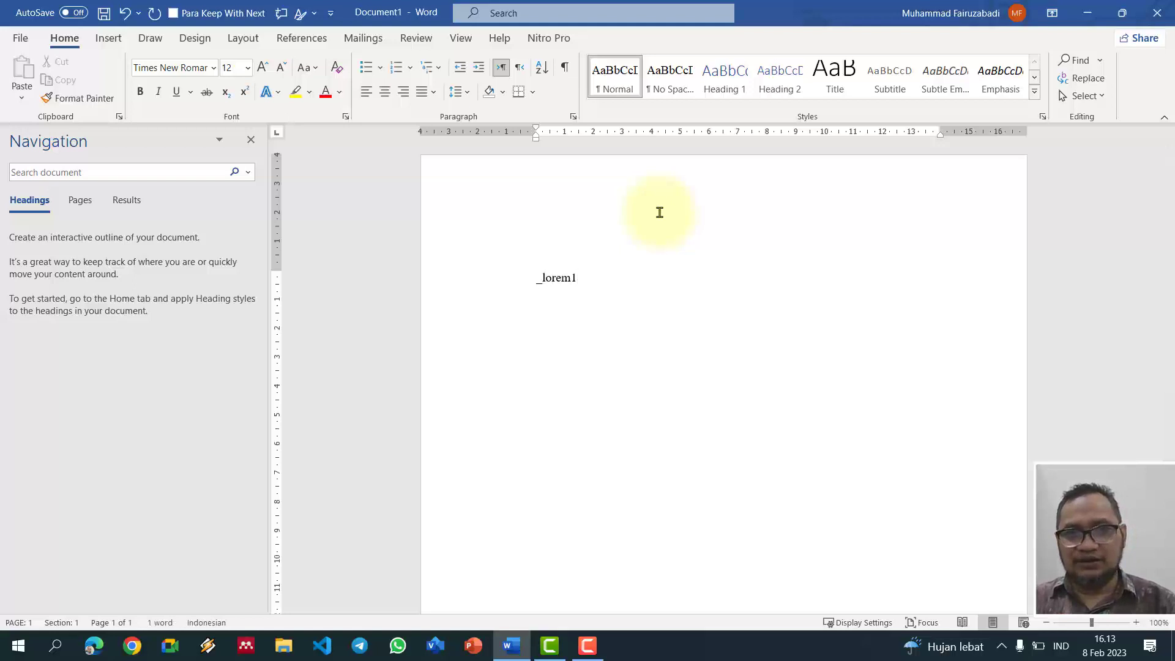
key(BackSpace)
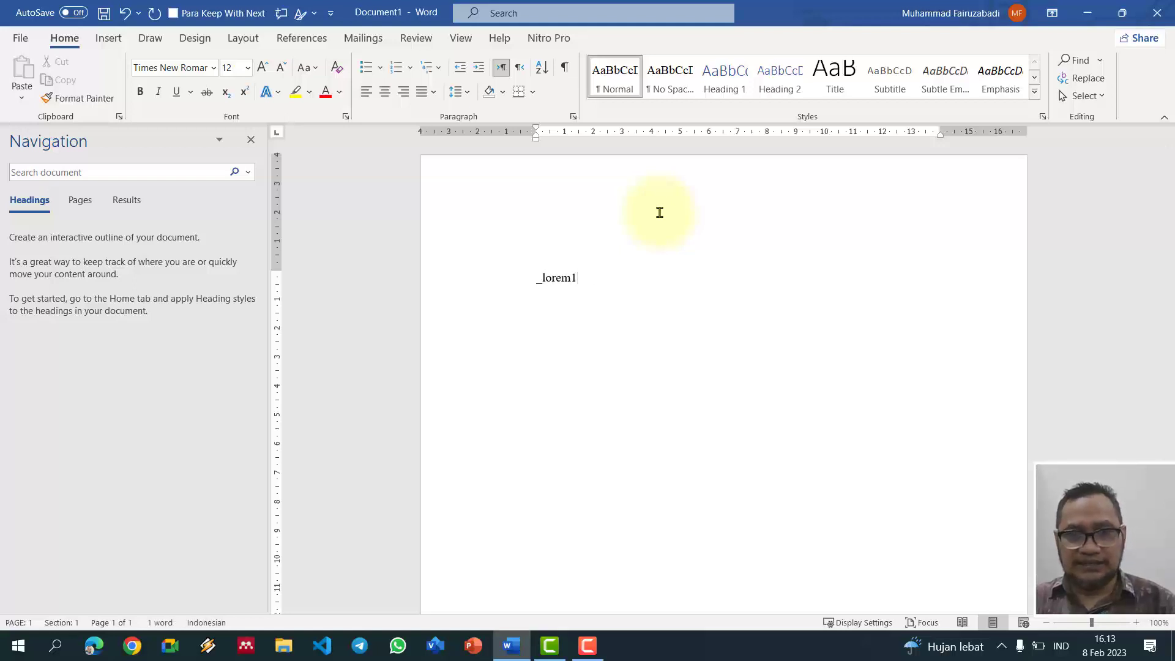
key(Return)
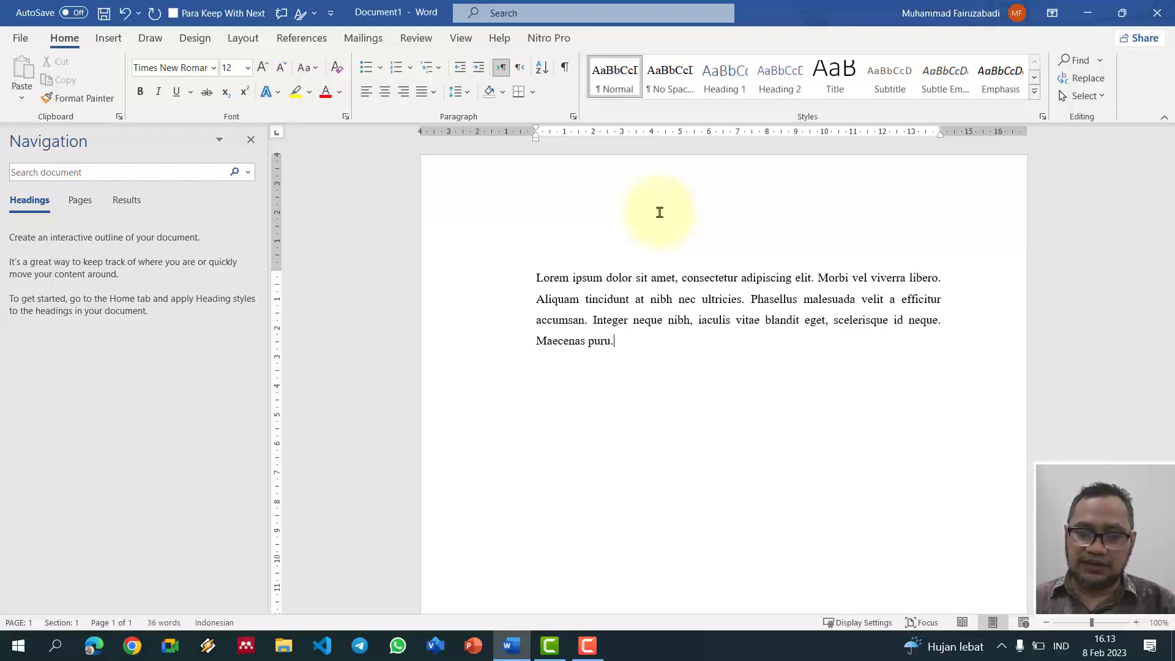
Step: Add a second sample paragraph below the first by expanding the text shortcut _lorem2
text(lorem)
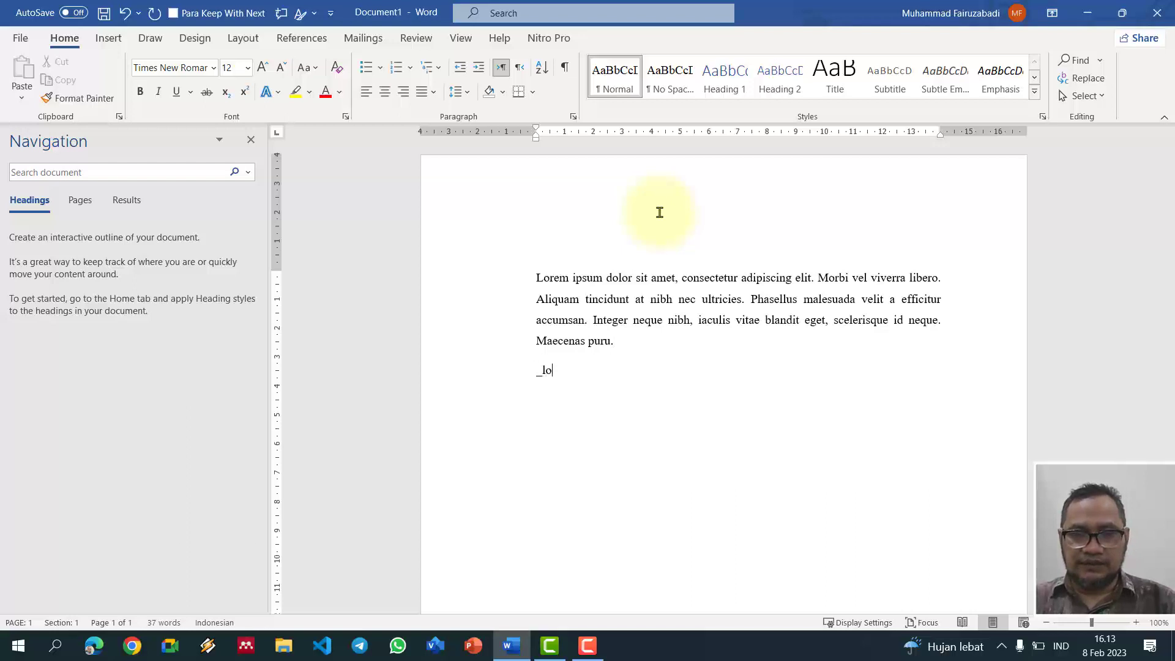
key(BackSpace)
key(BackSpace)
text(1)
key(BackSpace)
text(2)
key(Tab)
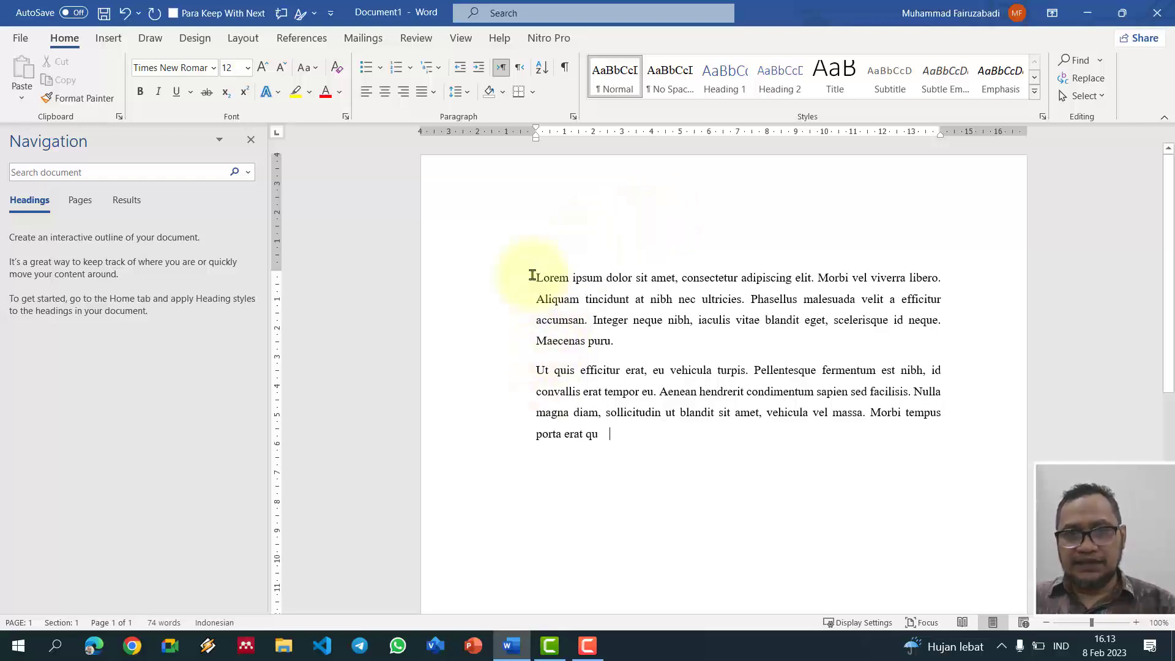
Step: Set the second sample paragraph's spacing after to 0 pt and update the Normal style to match
click(574, 118)
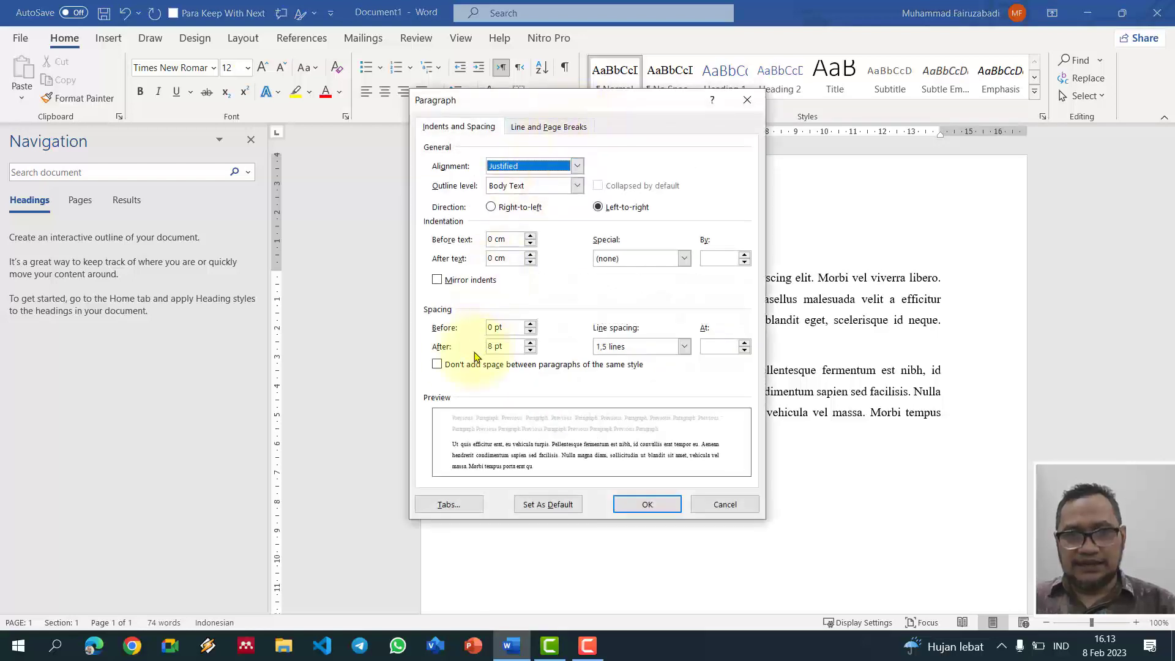
click(530, 350)
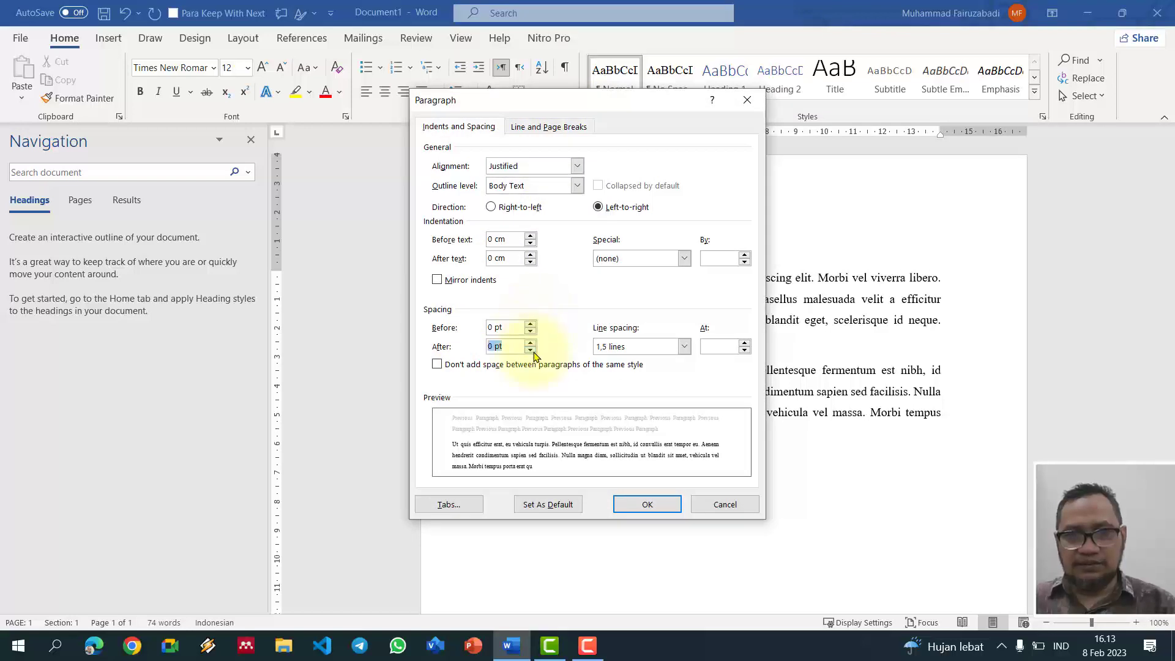
click(661, 505)
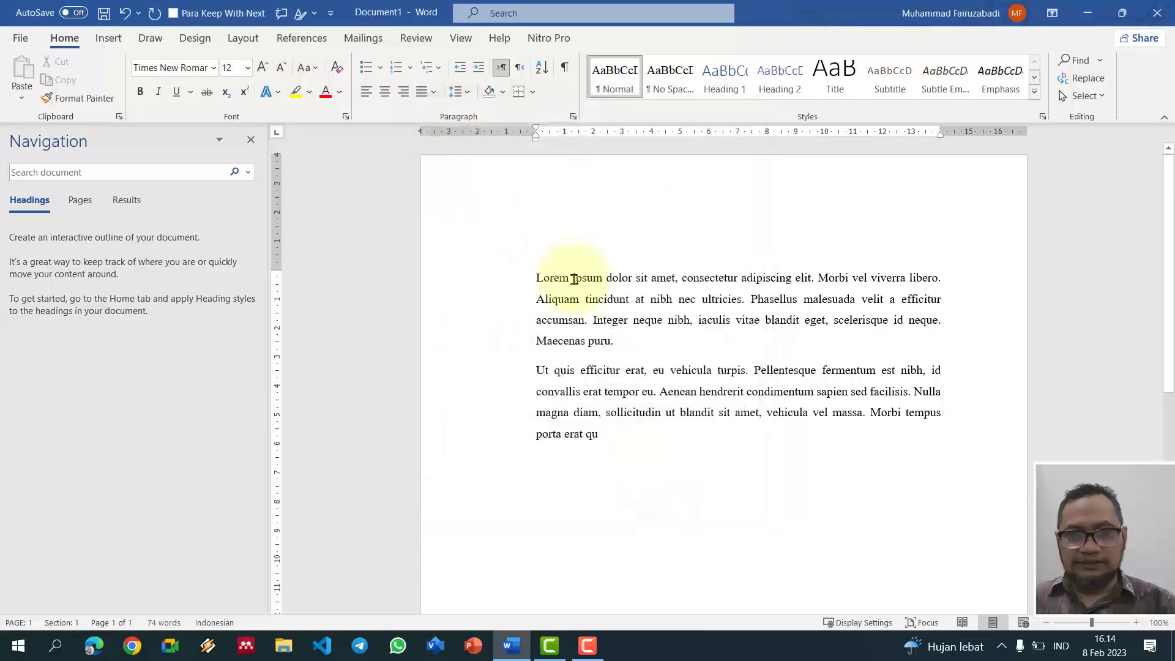
right_click(612, 86)
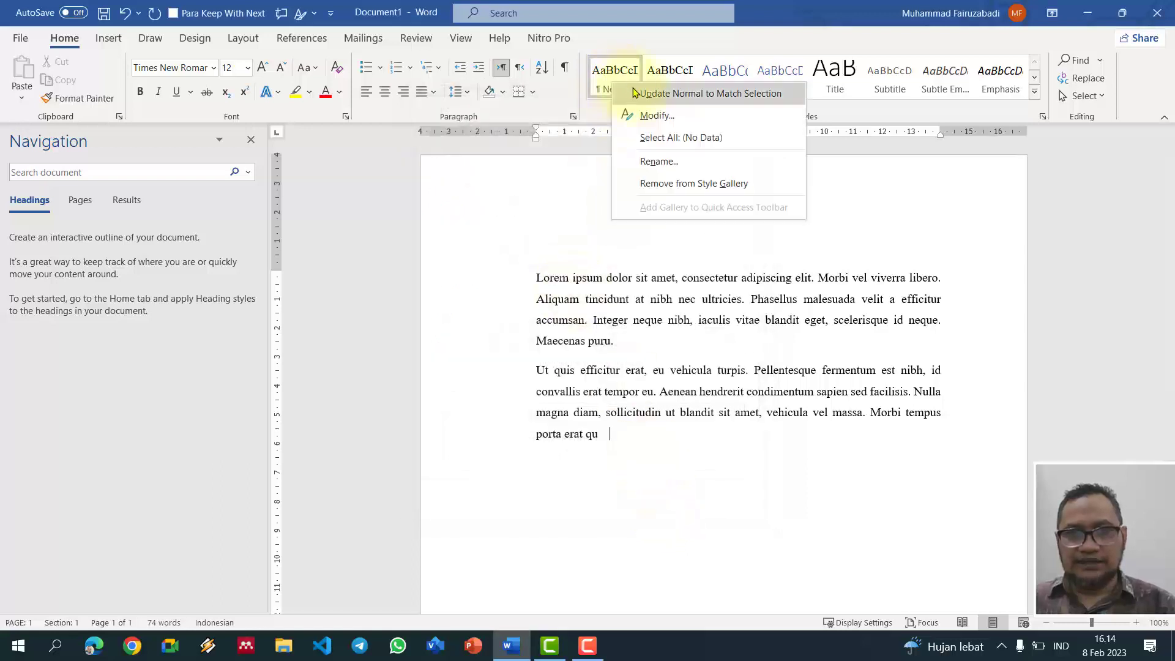
click(624, 91)
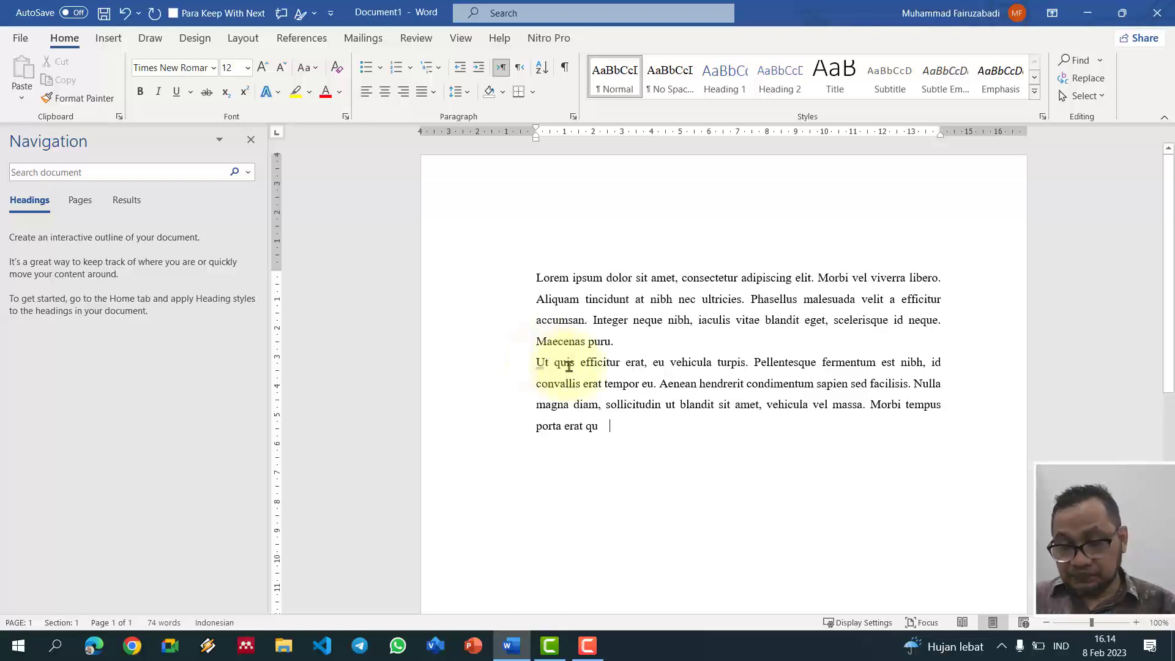
Step: Replace both sample paragraphs with the lines HALAMAN JUDUL and HALAMAN PENGESAHAN
drag(615, 436, 530, 283)
key(Delete)
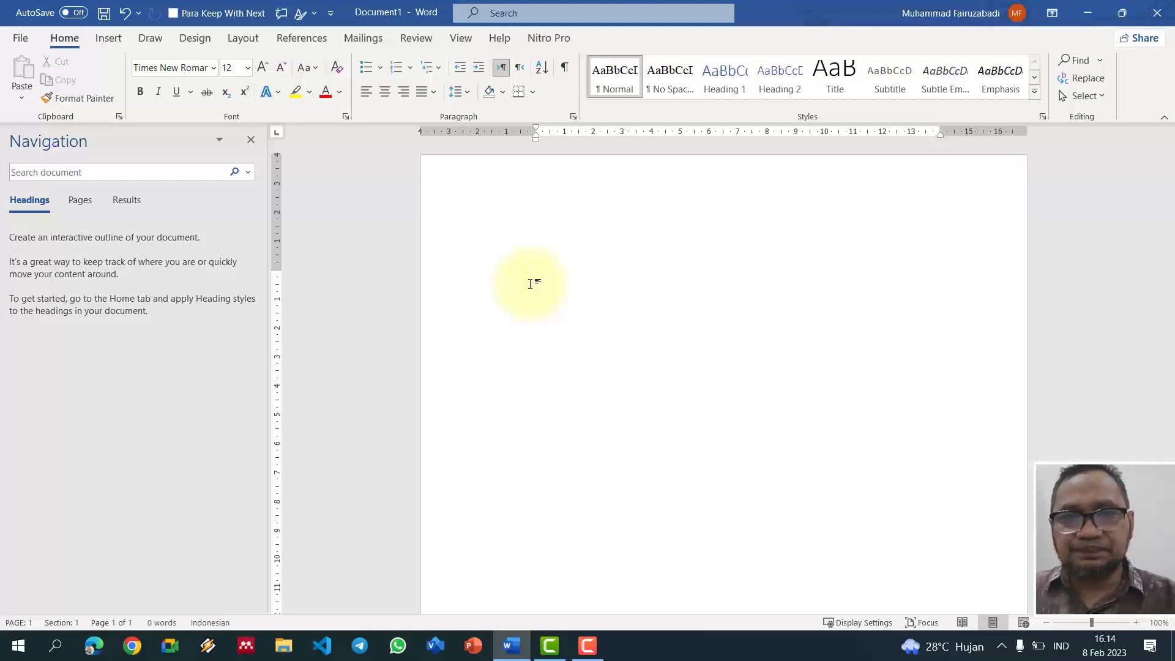
text(HALAMAN JUDU)
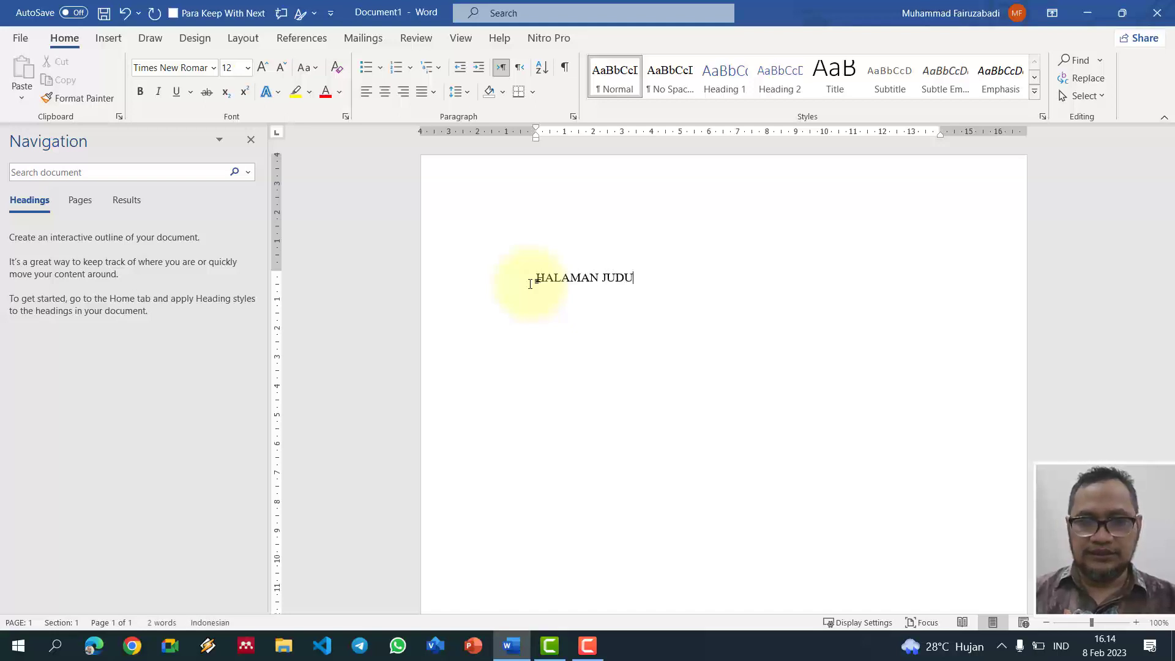
text(L H)
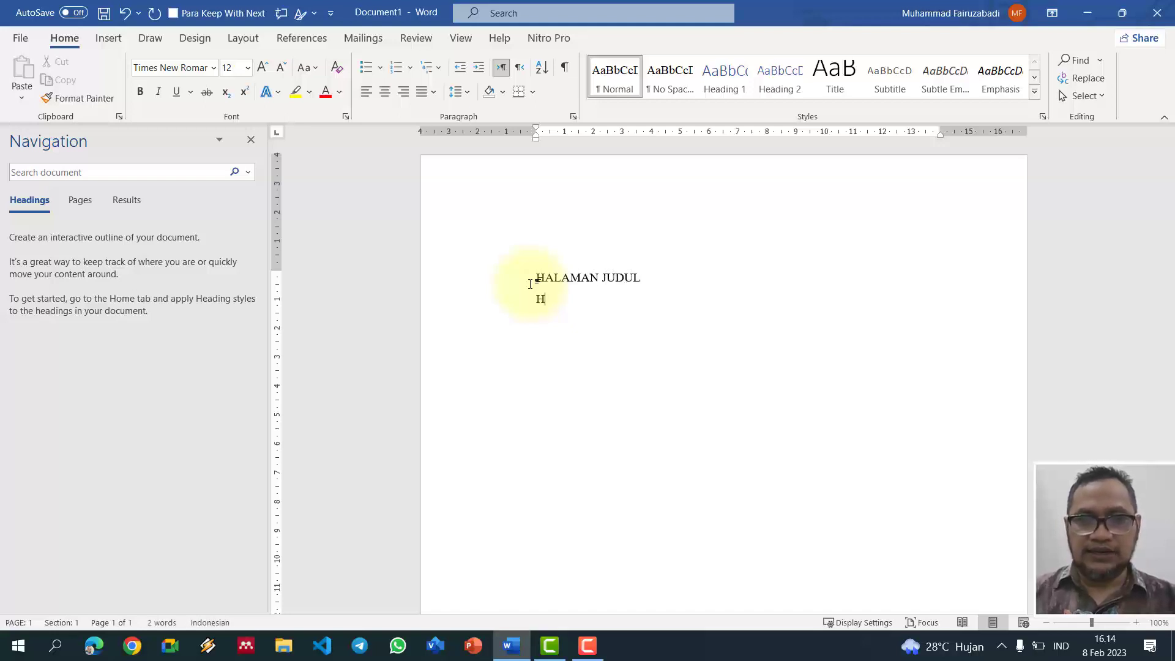
text(ALAMAN P)
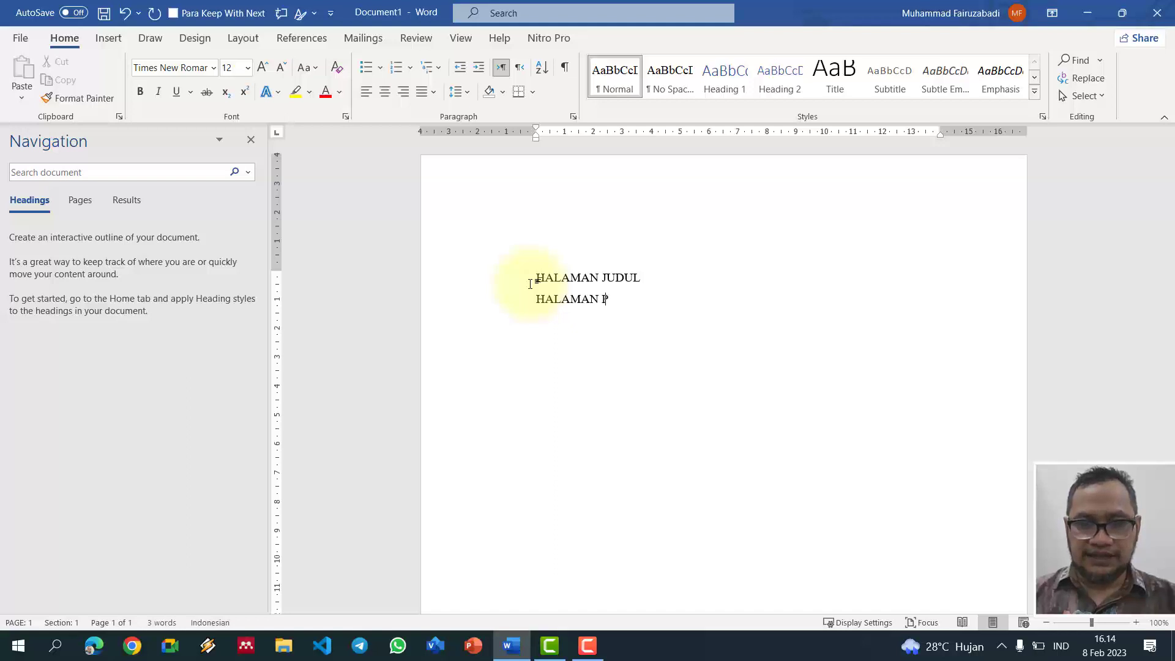
text(ENGESAHAN )
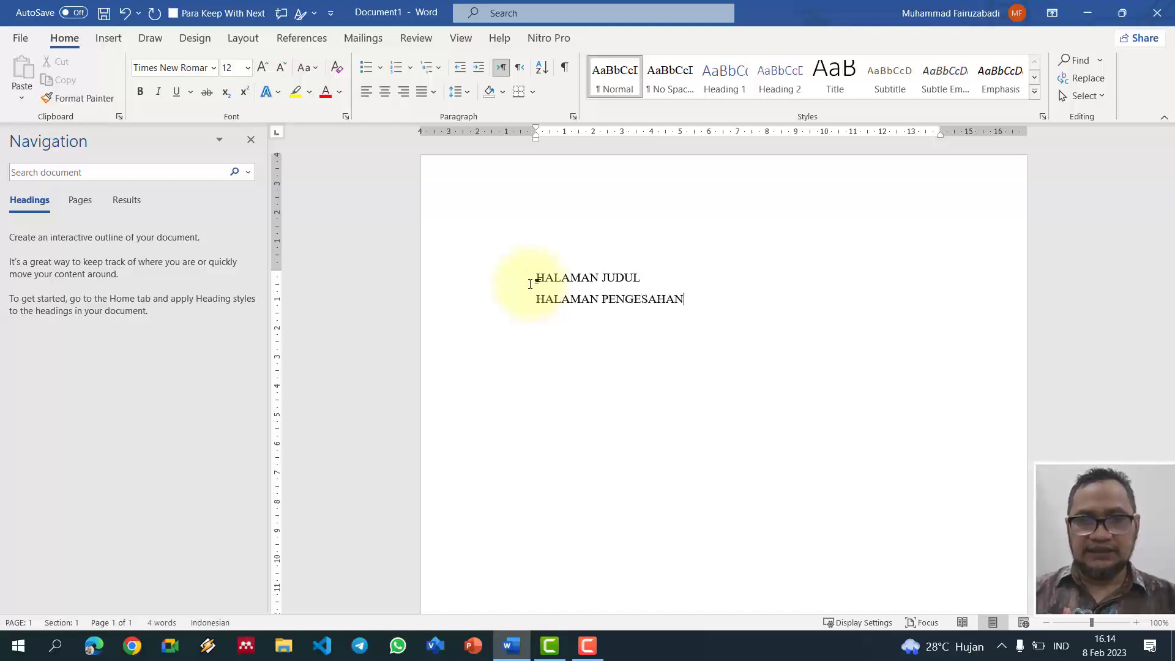
Step: Add the lines DAFTAR ISI and DAFTAR GAMBAR below HALAMAN PENGESAHAN
text(HAL)
key(BackSpace)
key(BackSpace)
key(BackSpace)
text(D)
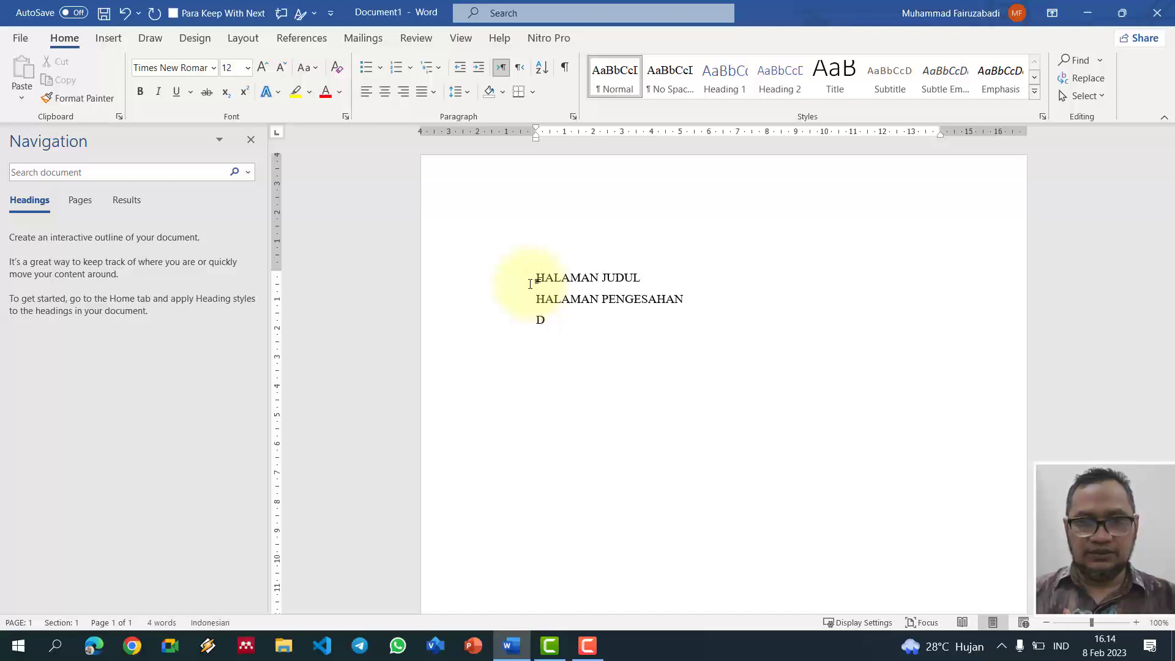
text(AFTAR ISI)
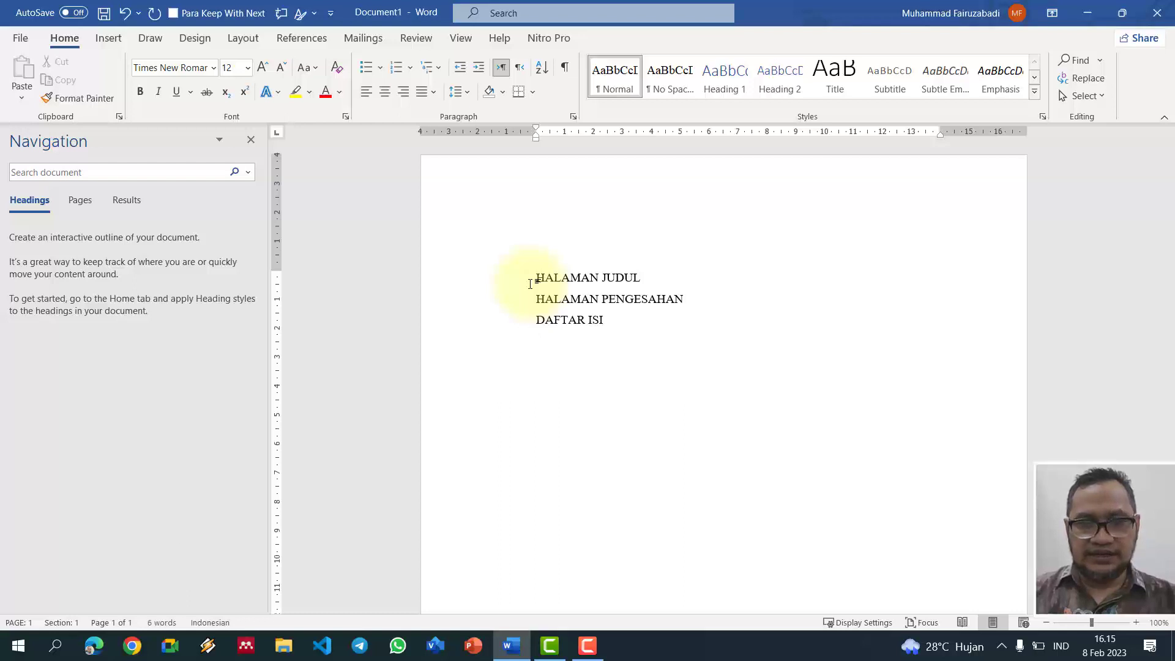
key(Return)
text(DAFTAR GAMBAR)
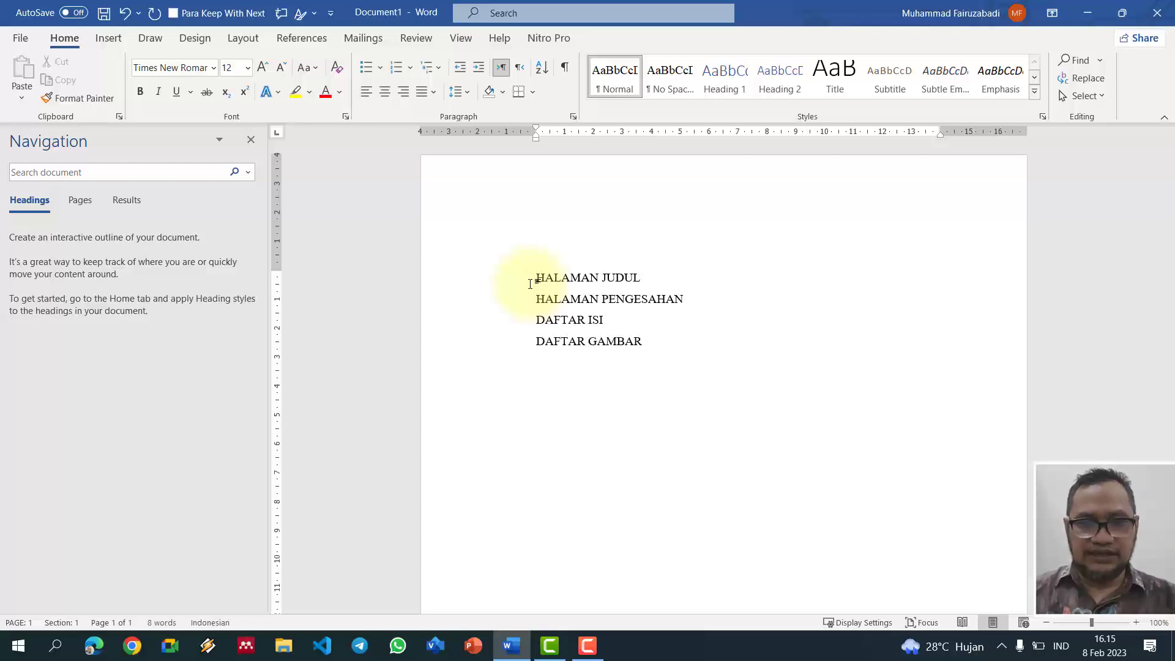
Step: Add the lines DAFTAR TABEL and ABSTRAK below DAFTAR GAMBAR, followed by an empty line
key(Return)
text(DAFTAR)
key(BackSpace)
text(R TABEL)
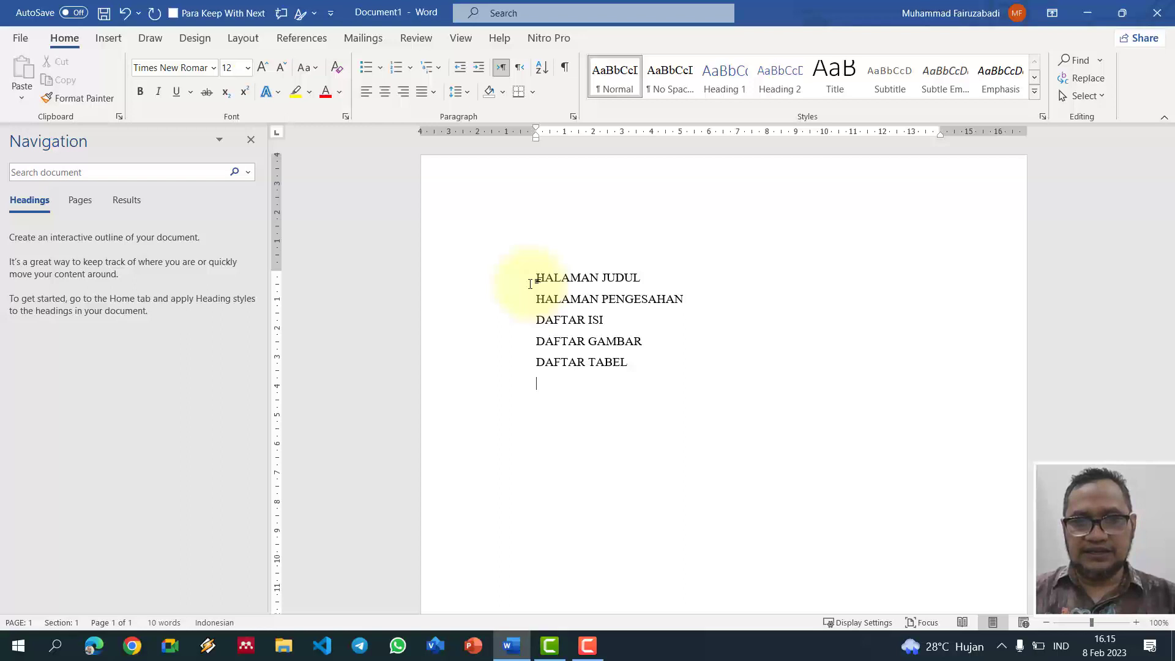
key(Return)
text(ABSTRAK)
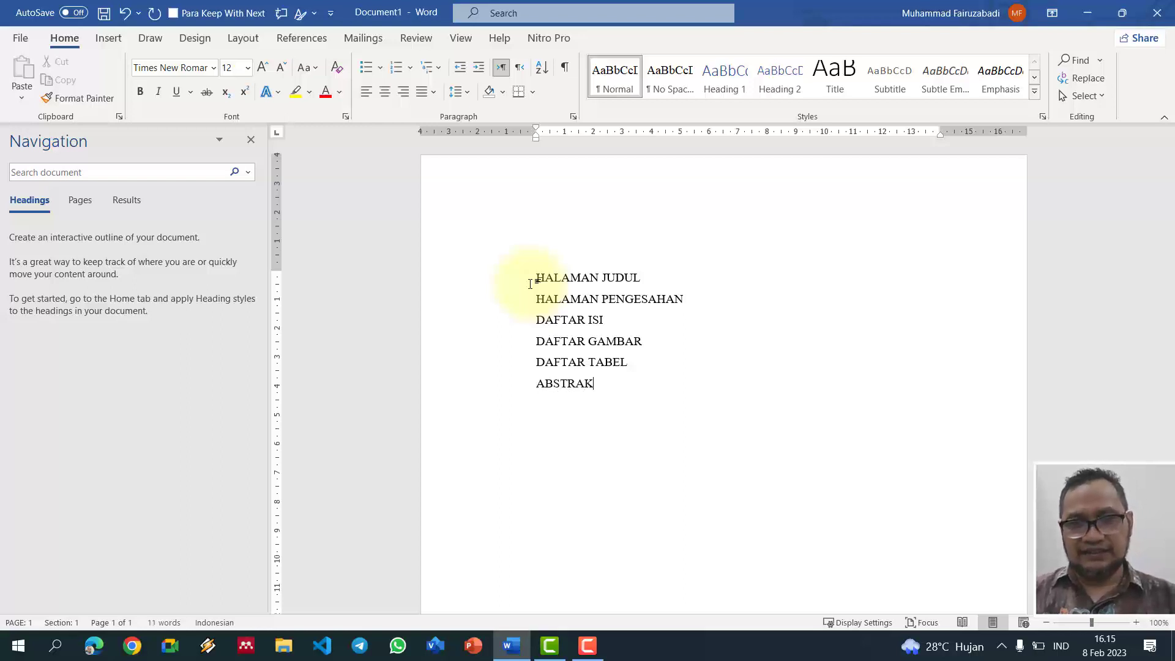
key(Return)
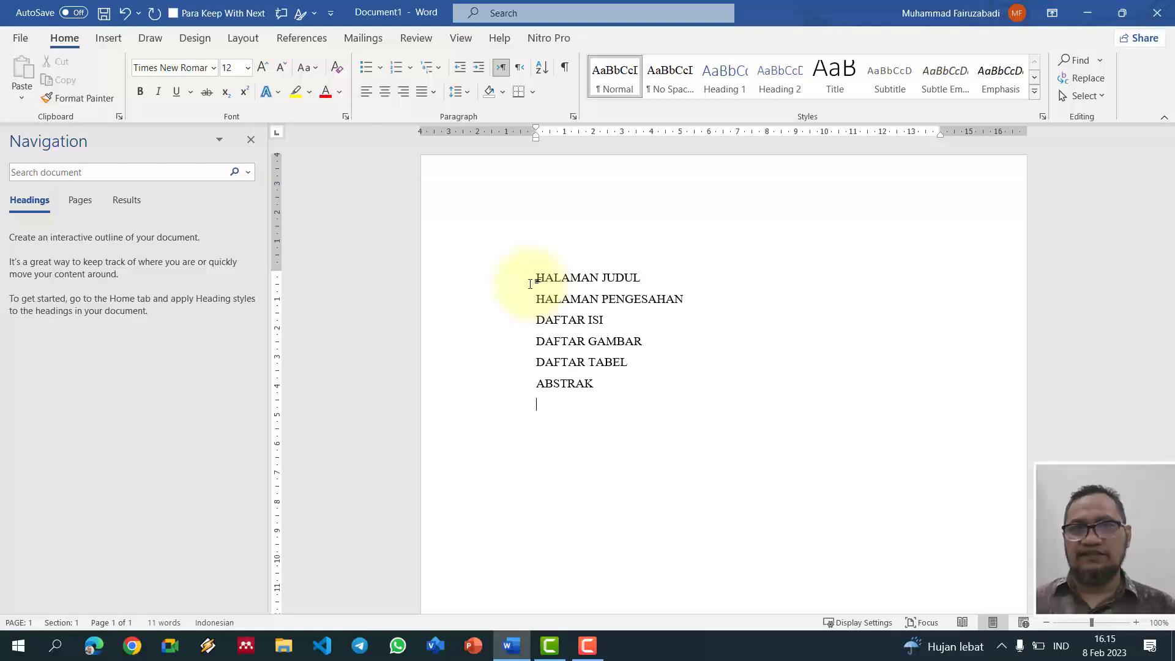
Step: Apply the heading-linked multilevel list (1 Heading 1, 1.1 Heading 2, 1.1.1 Heading 3) below ABSTRAK and enter PENDAHULUAN as the first chapter heading
click(437, 68)
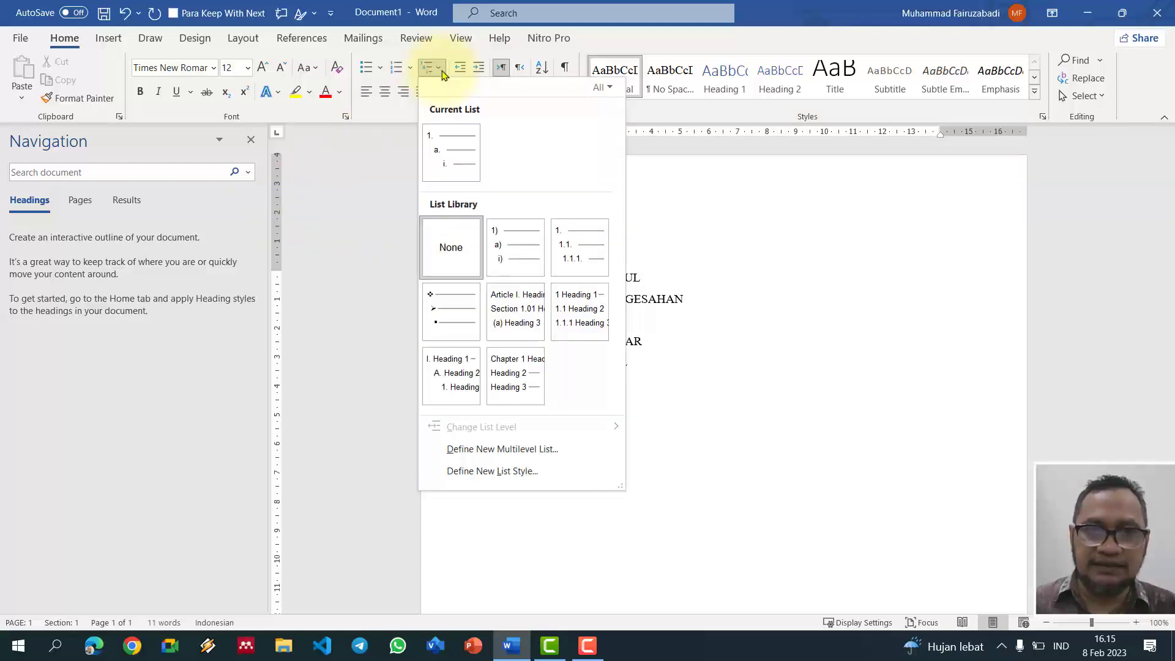
mouse_move(585, 257)
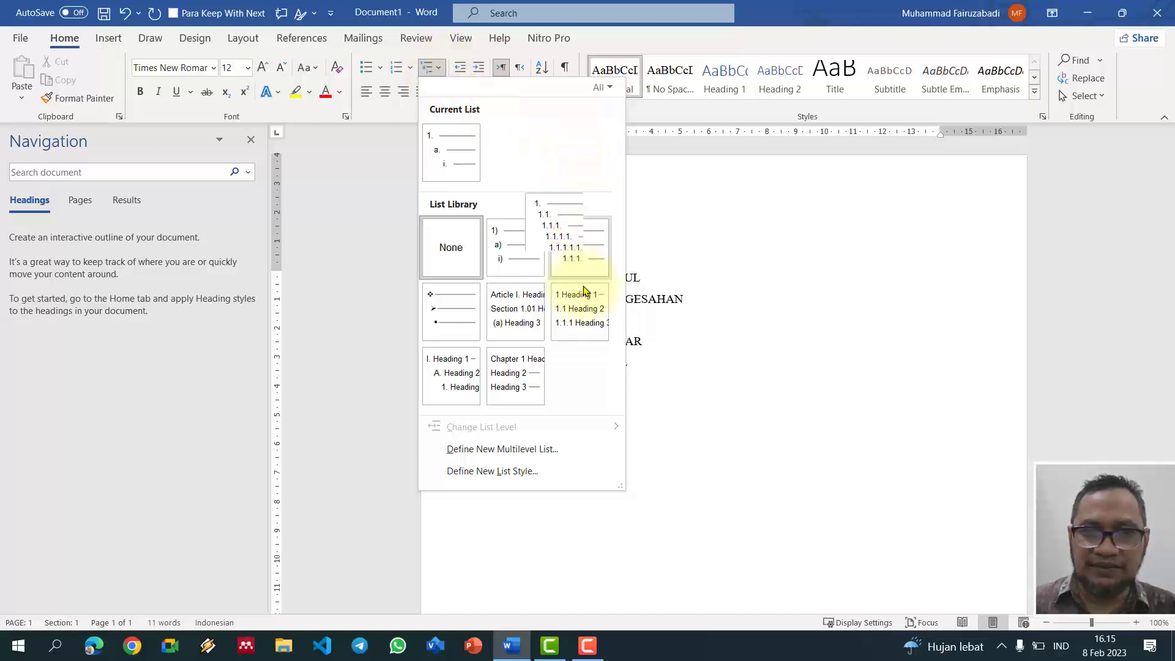
mouse_move(573, 330)
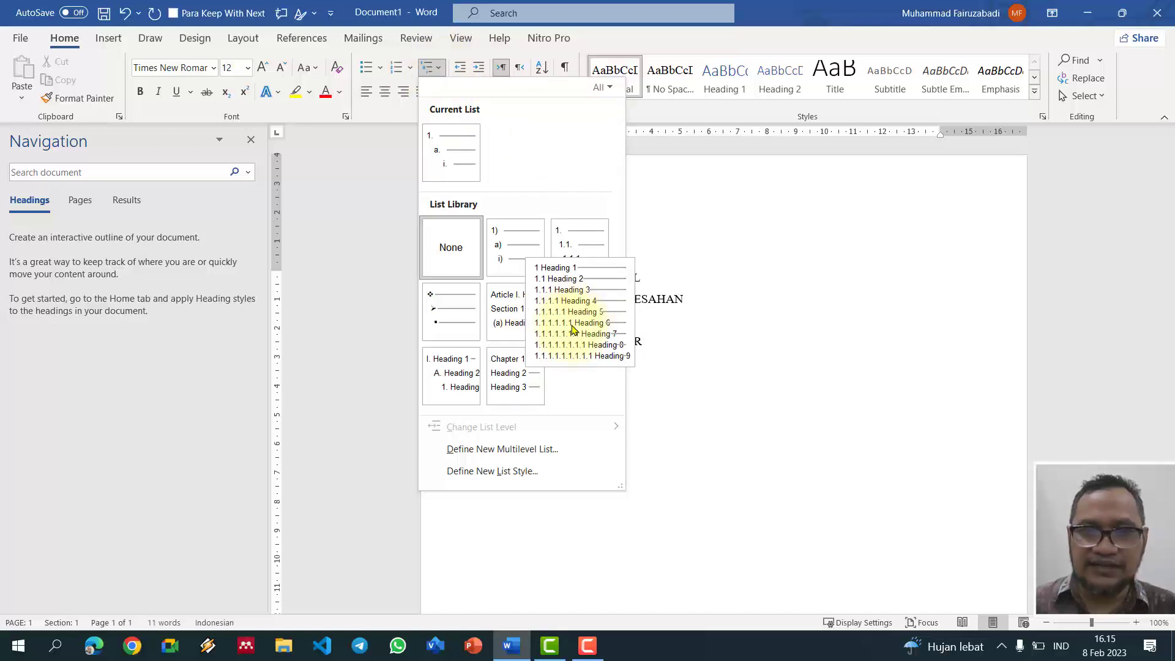
click(573, 331)
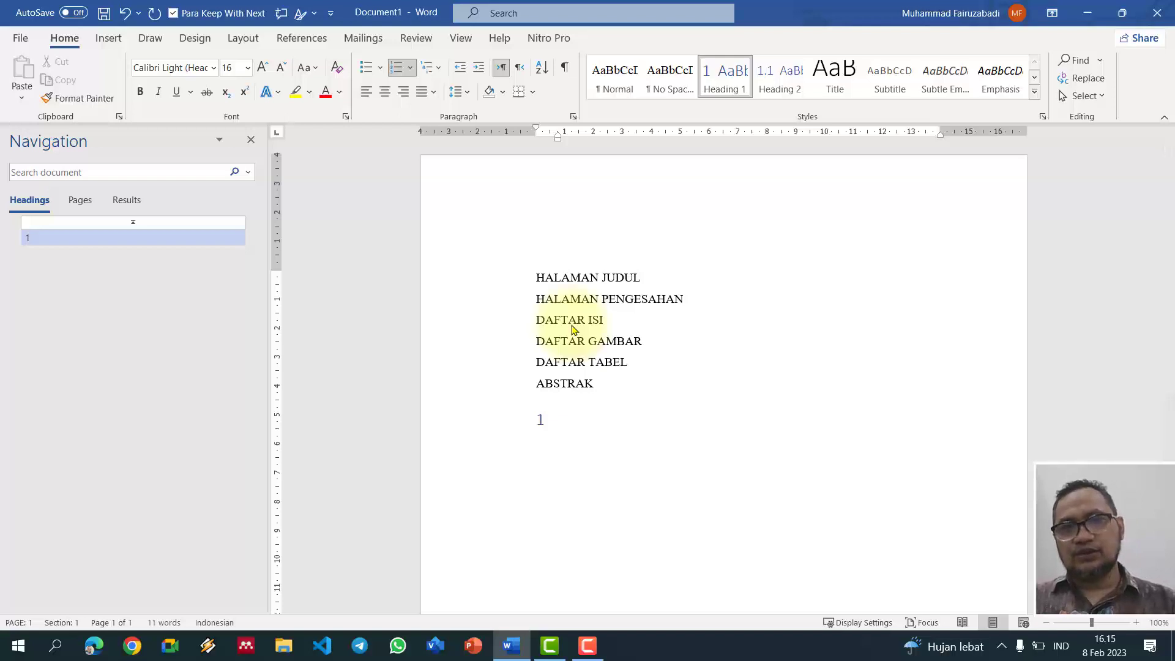
text(PENDAHULUAN)
key(Return)
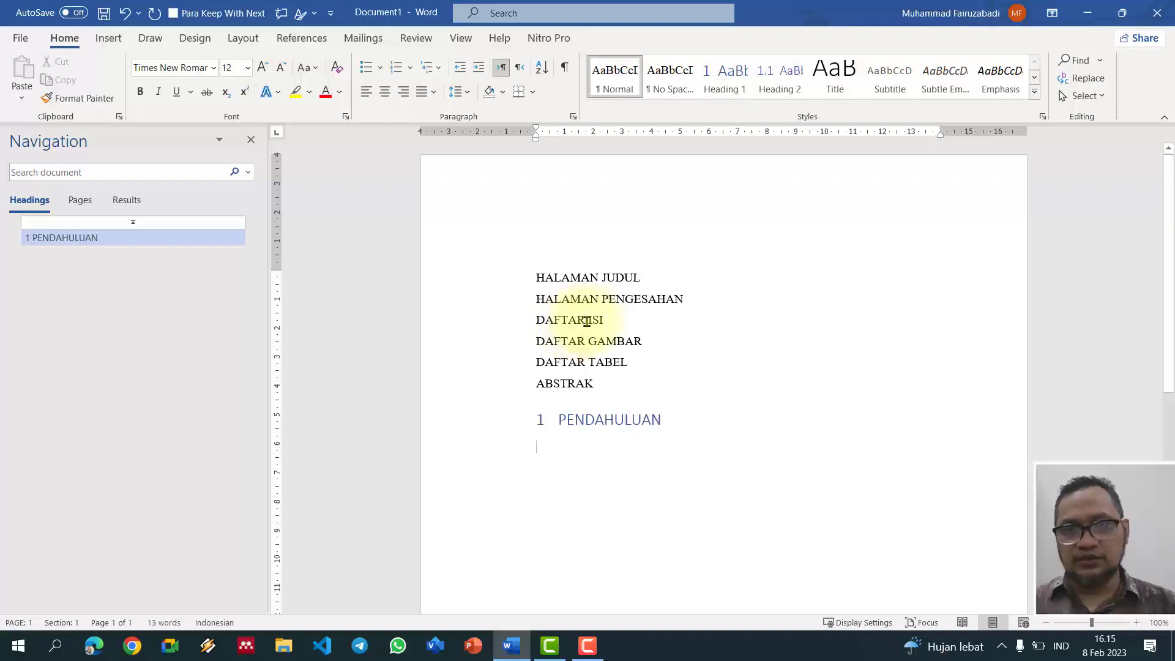
Step: Add the Heading 2 subheading Latar Belakang Masalah under PENDAHULUAN
click(788, 90)
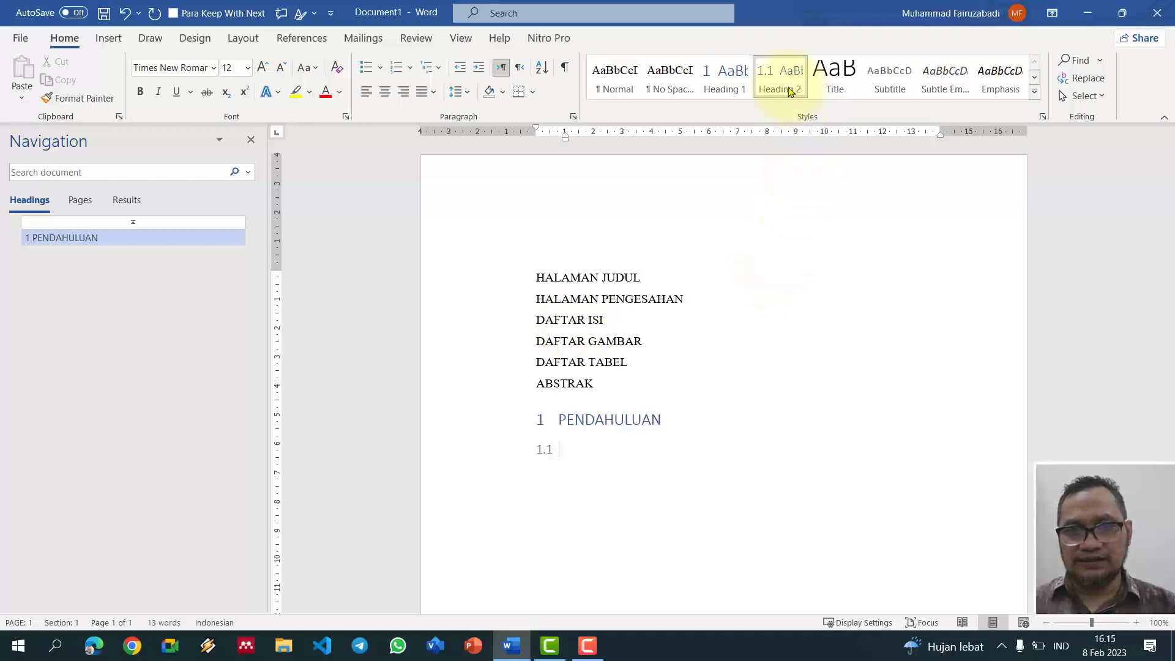
text(LAtar)
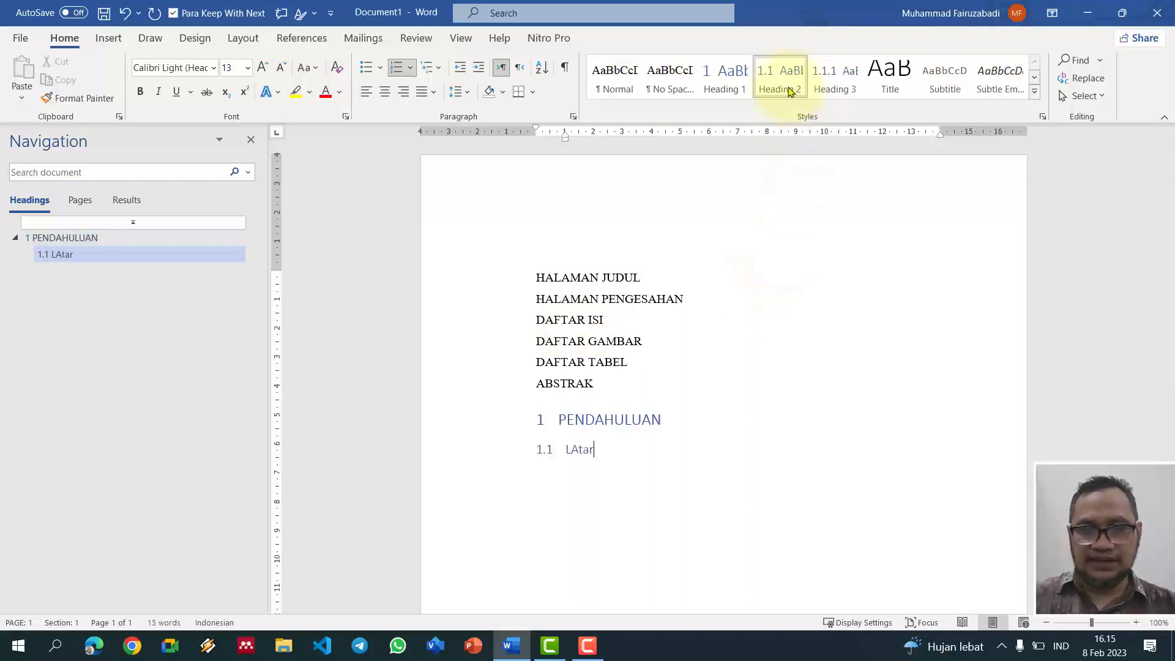
text( BE)
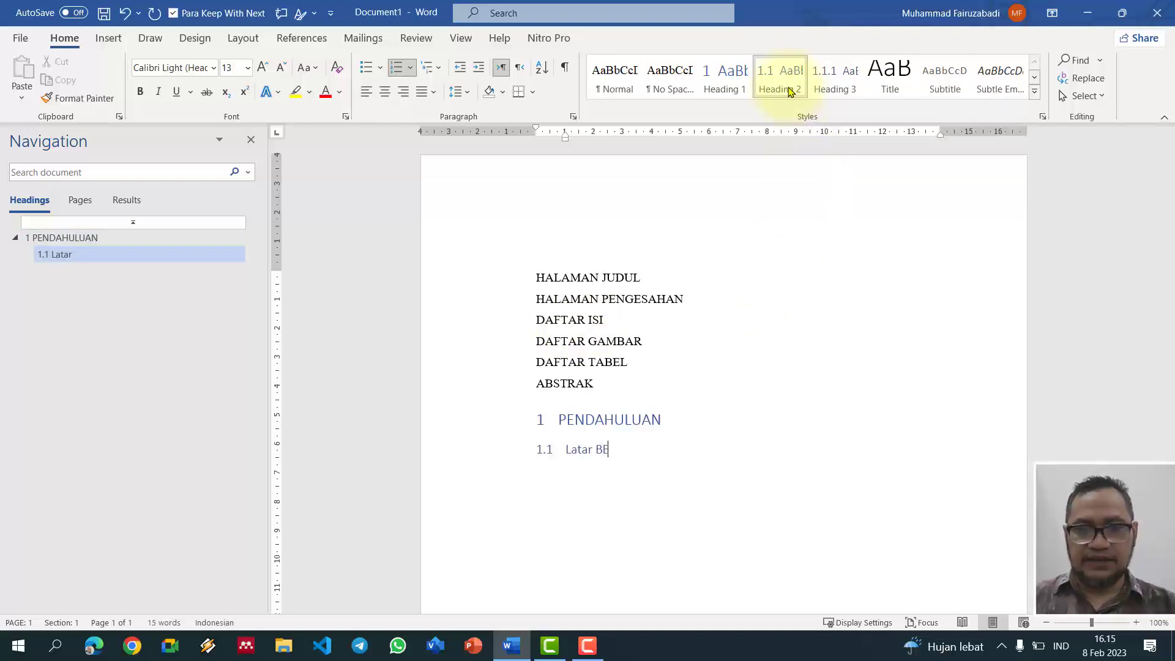
key(BackSpace)
text(elakan)
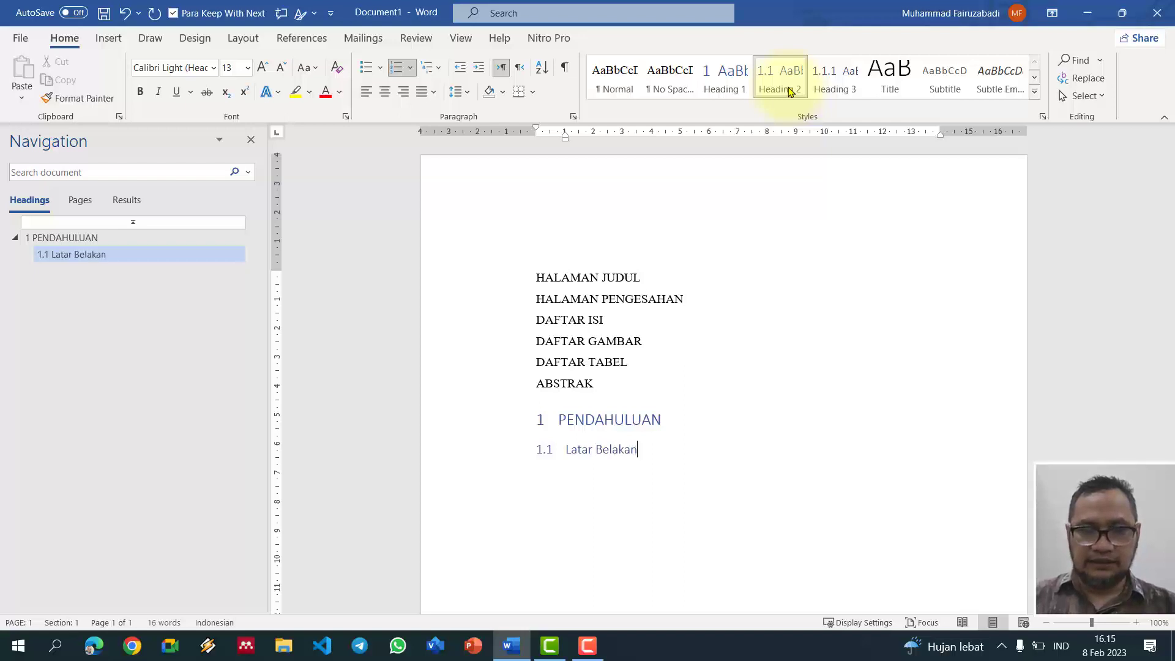
text(g )
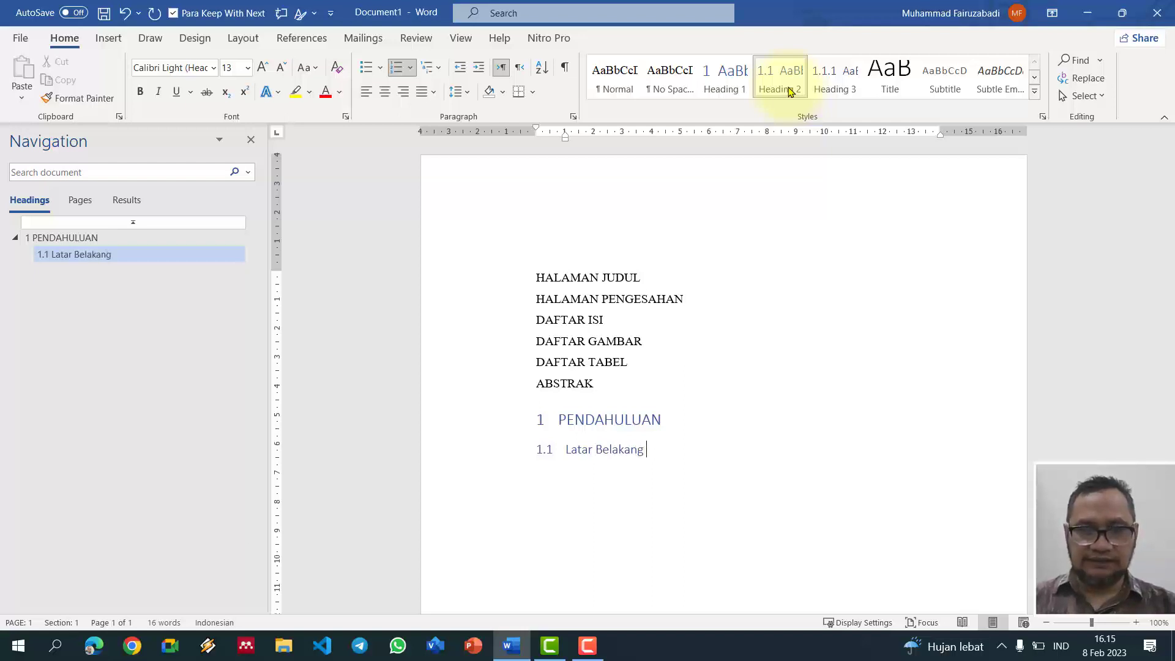
text(Masalah)
key(Return)
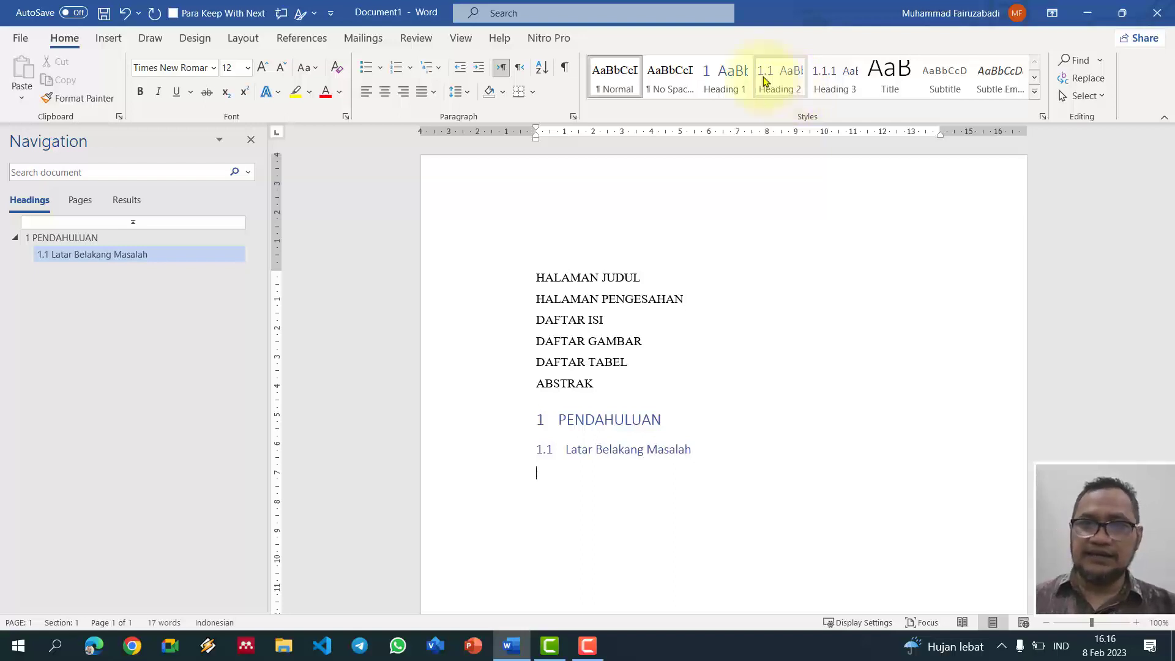
Step: Add the Heading 2 subheading Identifikasi Masalah below Latar Belakang Masalah
click(725, 77)
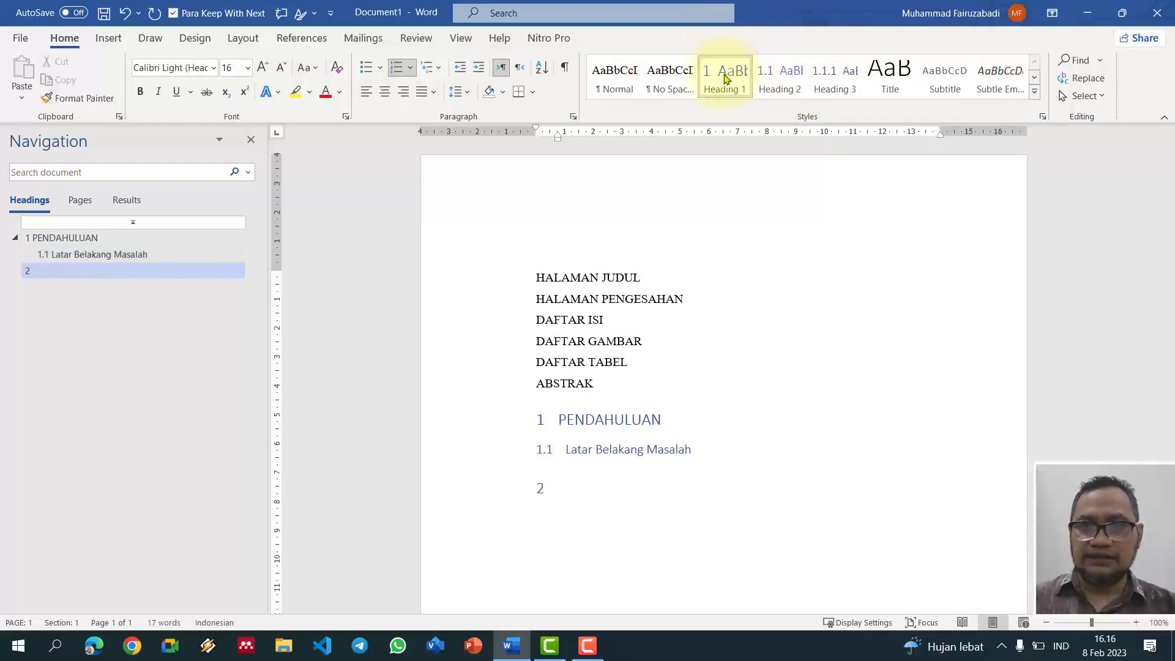
click(780, 78)
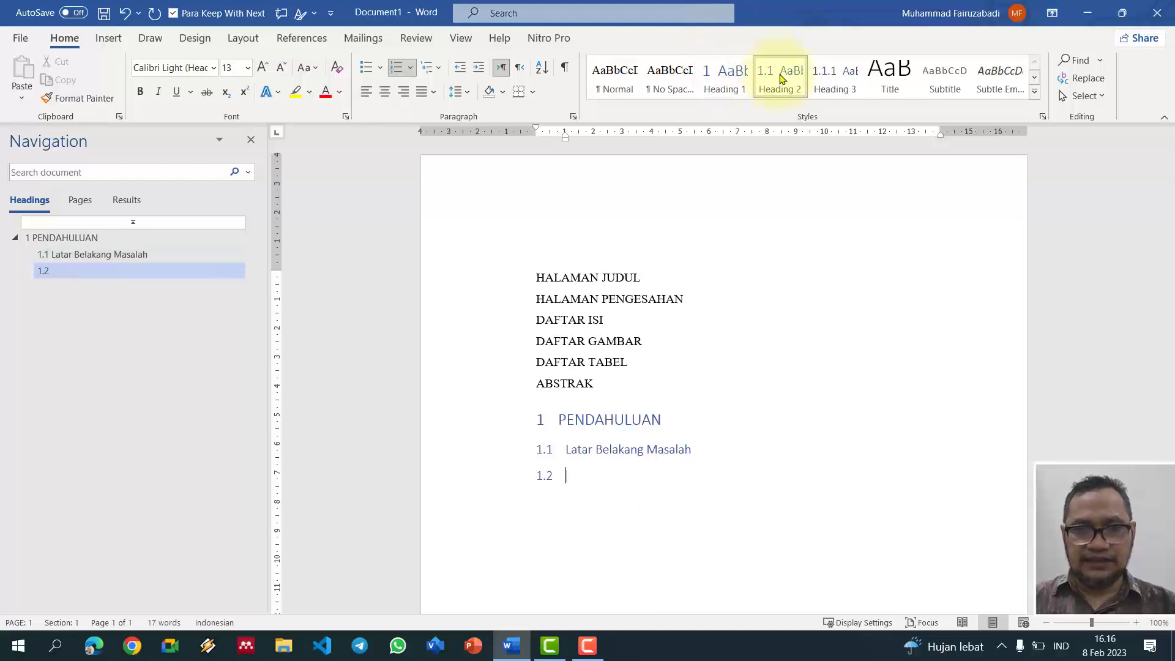
text(Id)
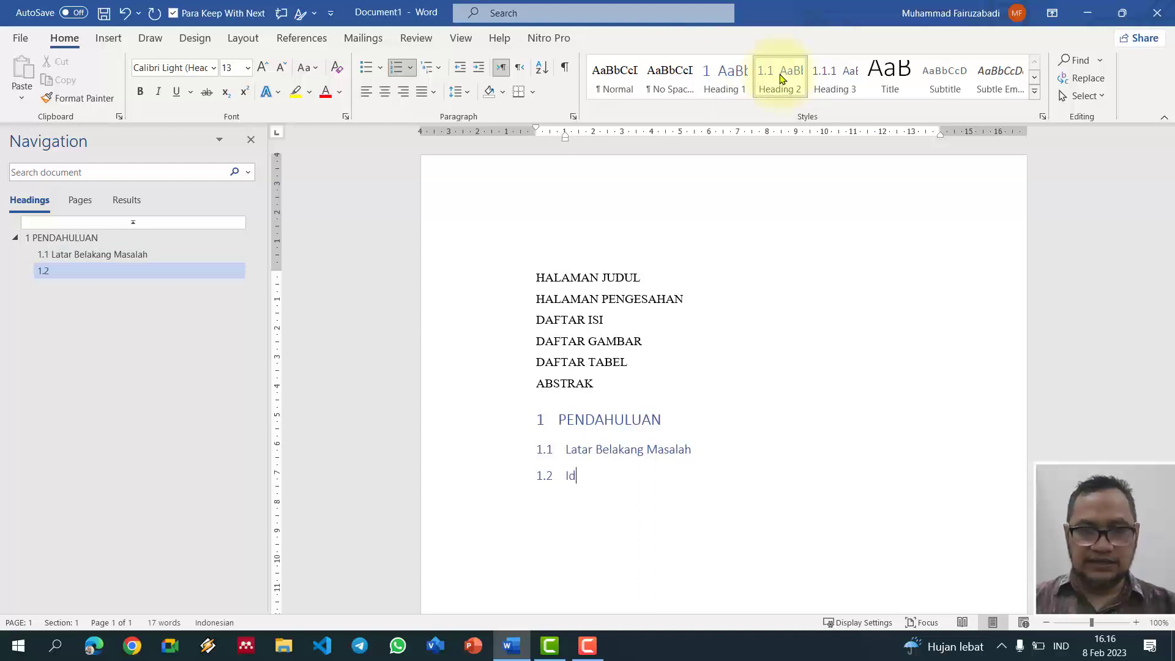
text(entifikasi Masalah)
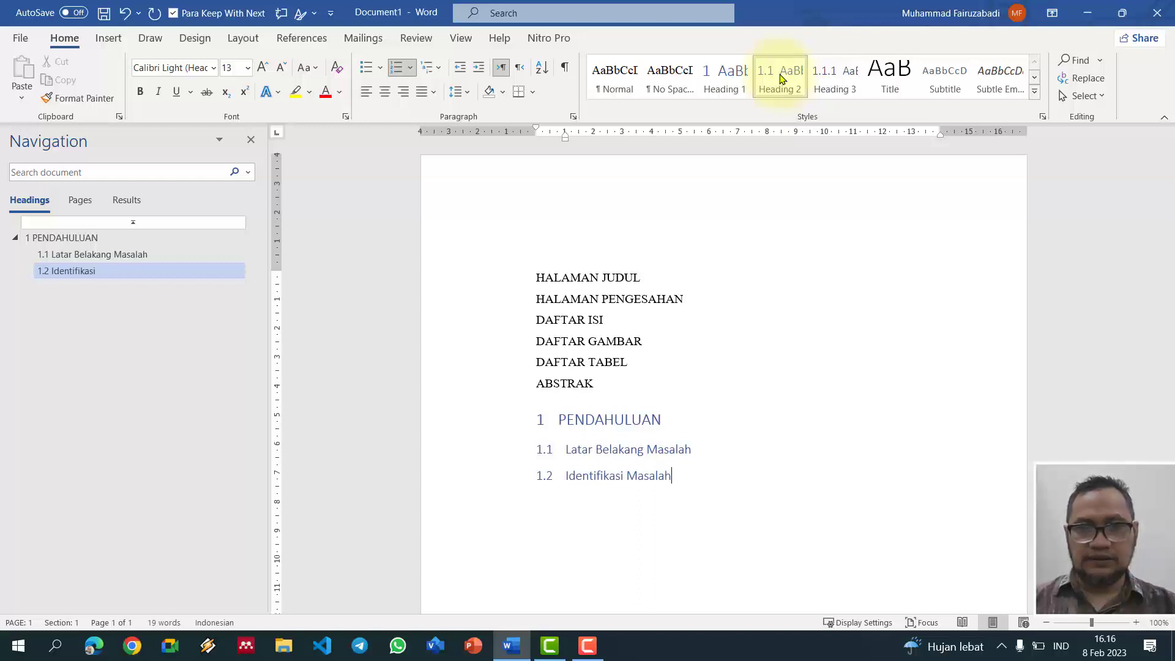
key(Return)
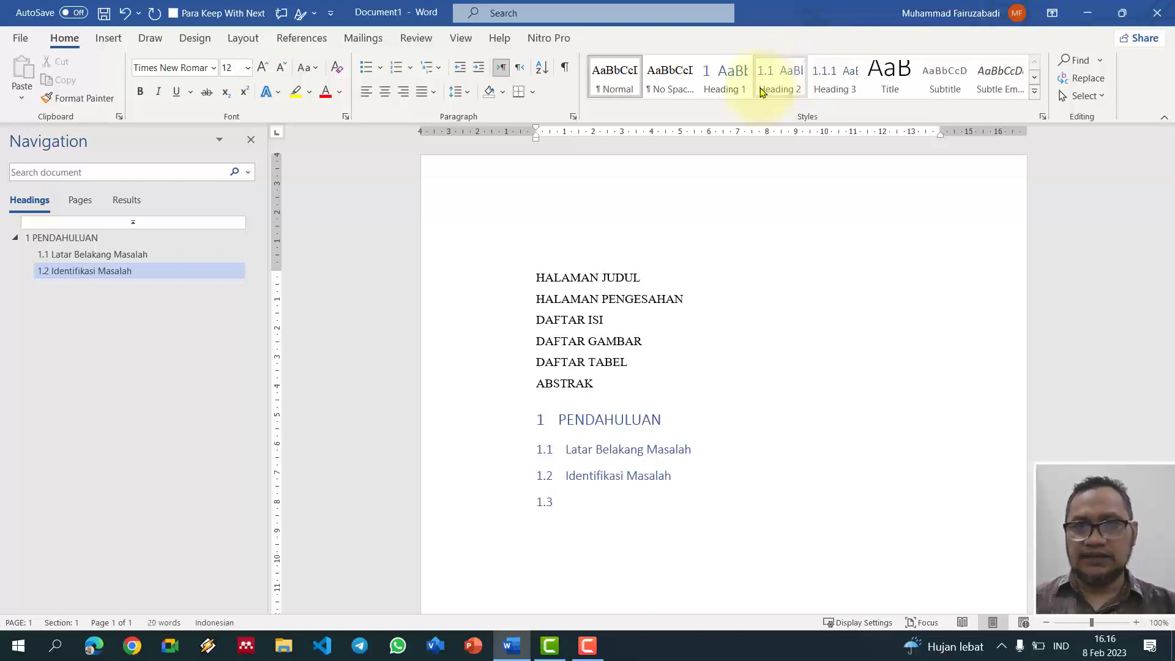
Step: Add the Heading 2 subheading Tujuan dan Manfaat Penelitian below Identifikasi Masalah
click(765, 90)
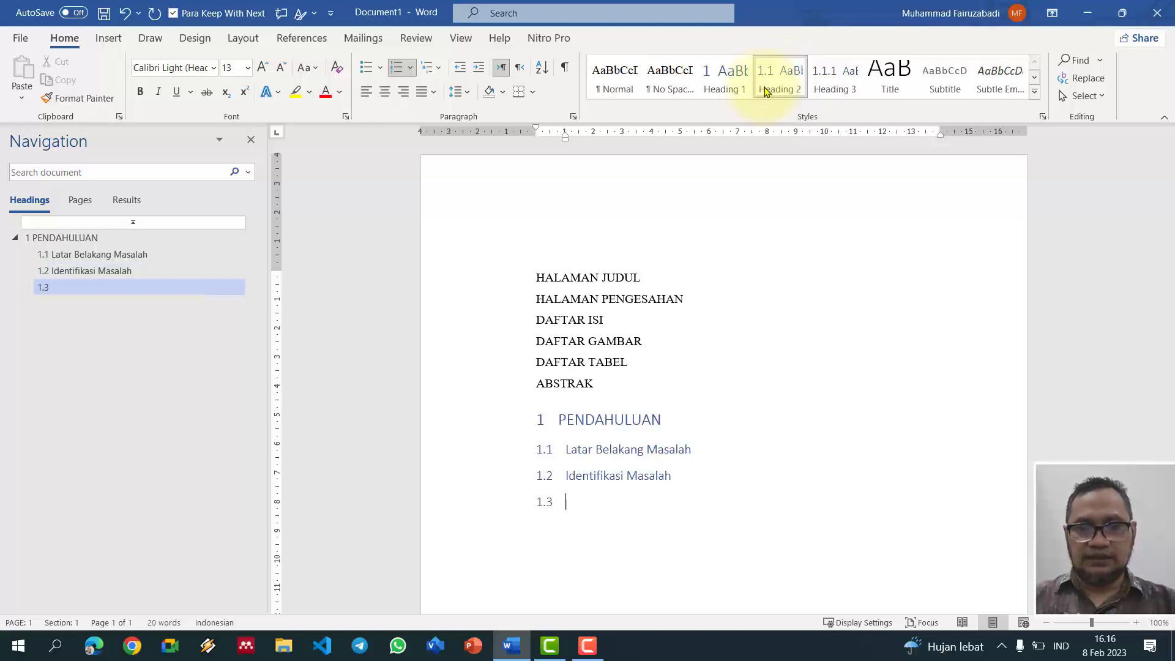
text(Tujuan dan Manfaat Pe)
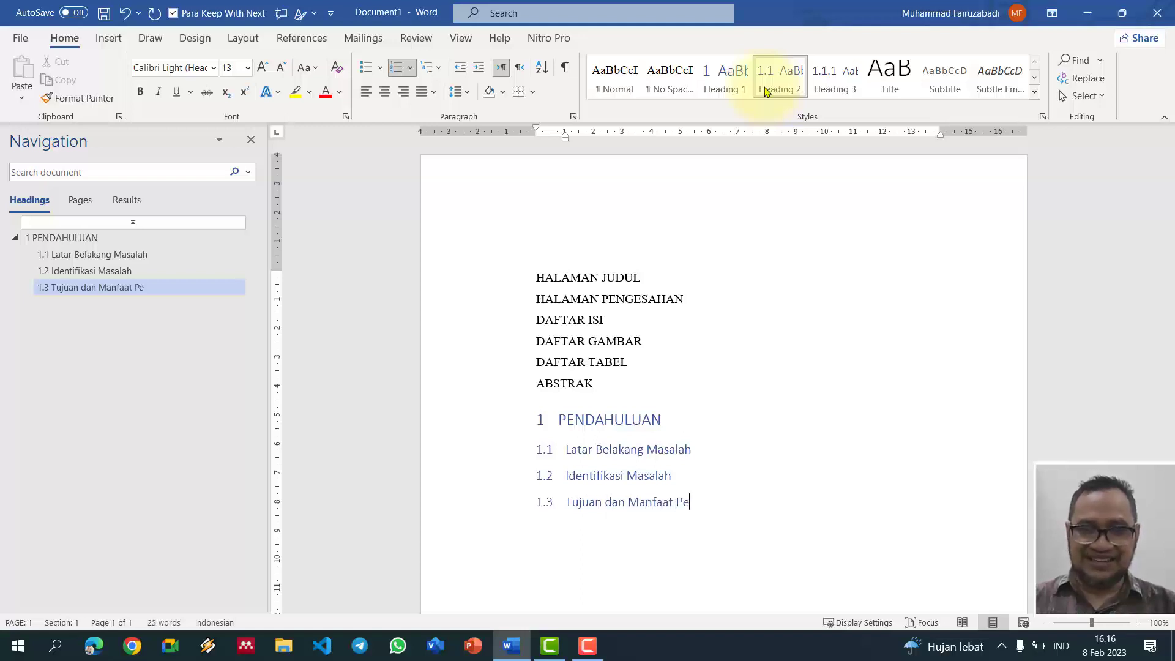
text(nelitian)
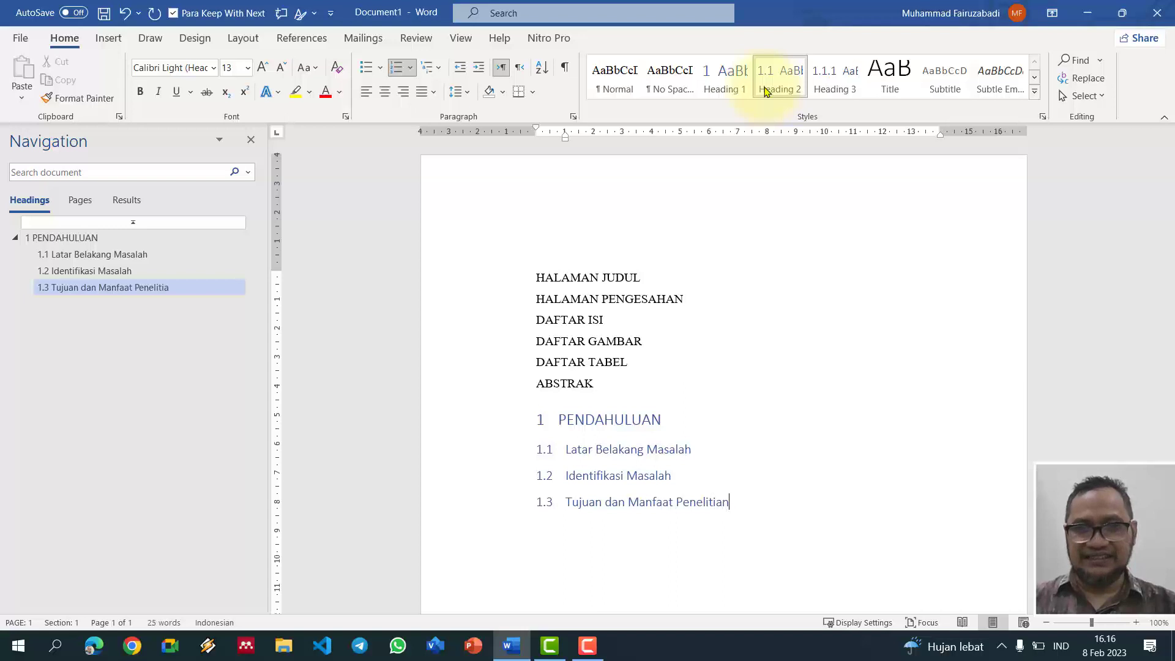
Step: Add the Heading 3 subheading Tujuan Penelitian under Tujuan dan Manfaat Penelitian
key(Return)
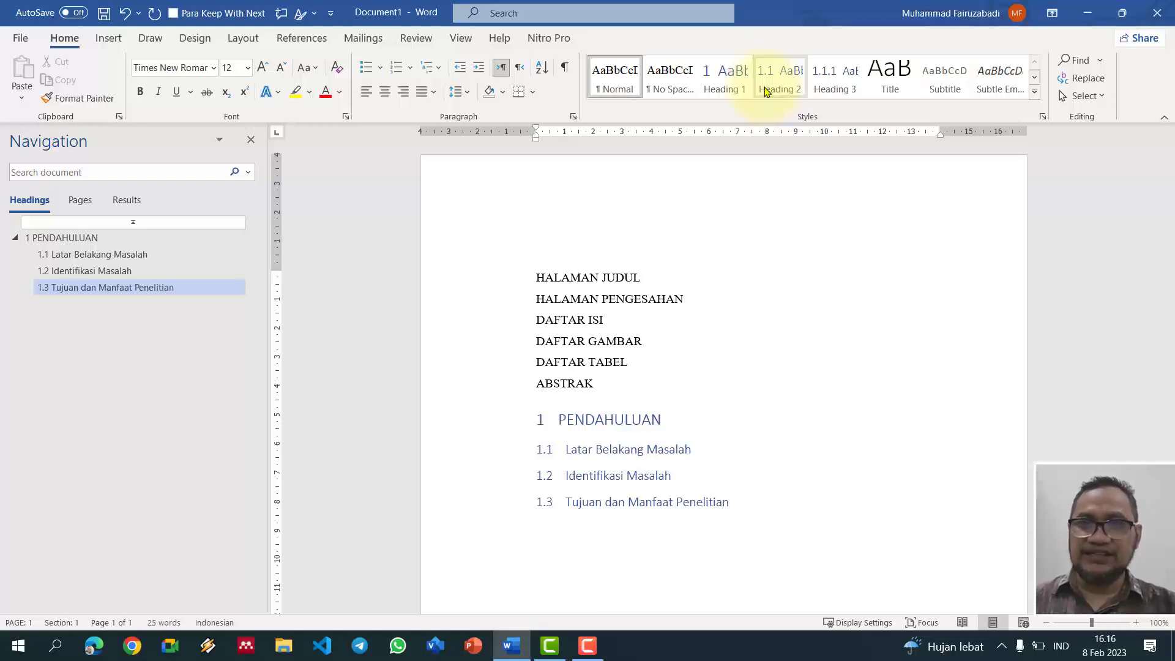
click(826, 90)
text(Tujuan )
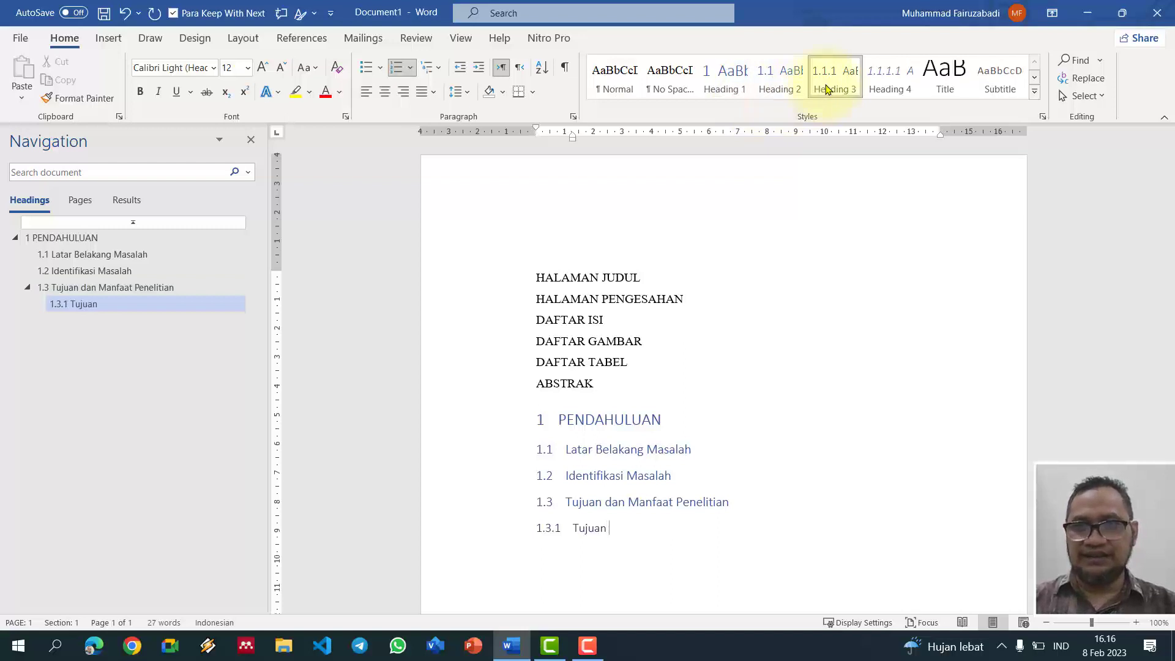
text(Pen)
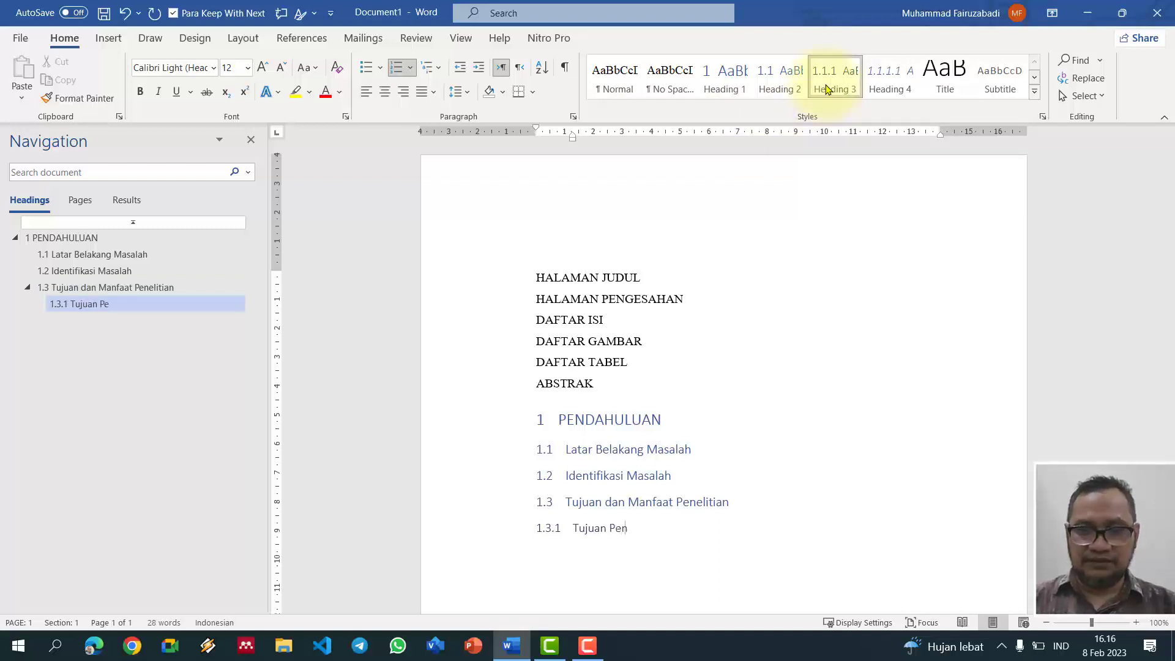
text(elitian)
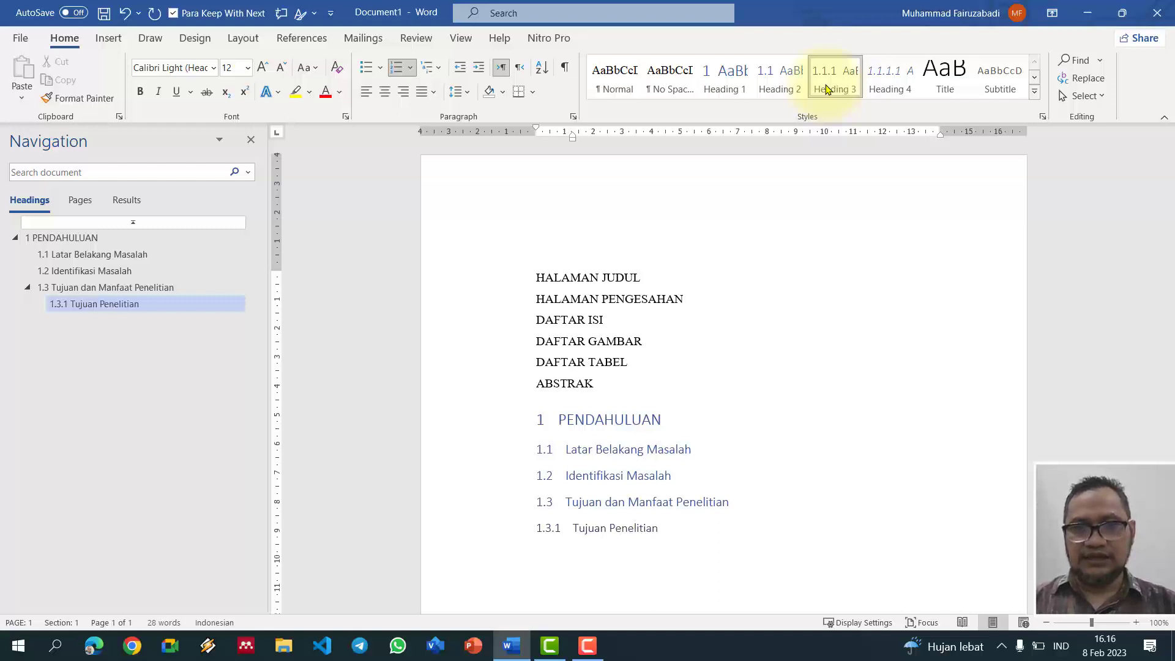
Step: Add the Heading 3 subheading Manfaat Penelitian below Tujuan Penelitian
key(Return)
click(827, 86)
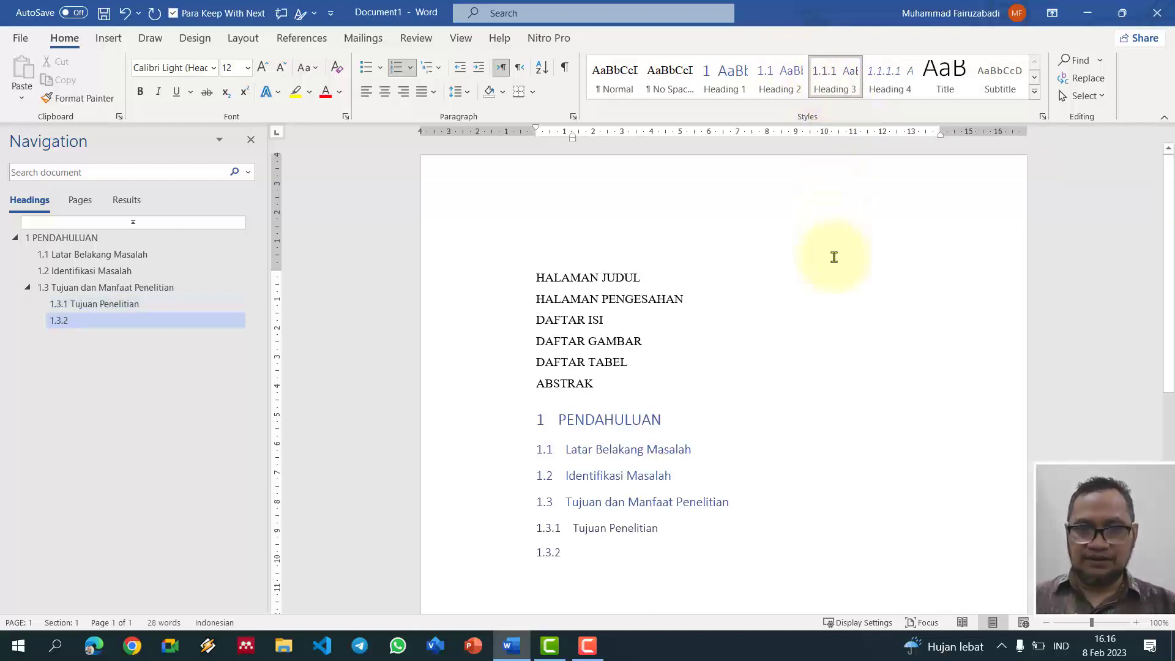
text(Manfaat )
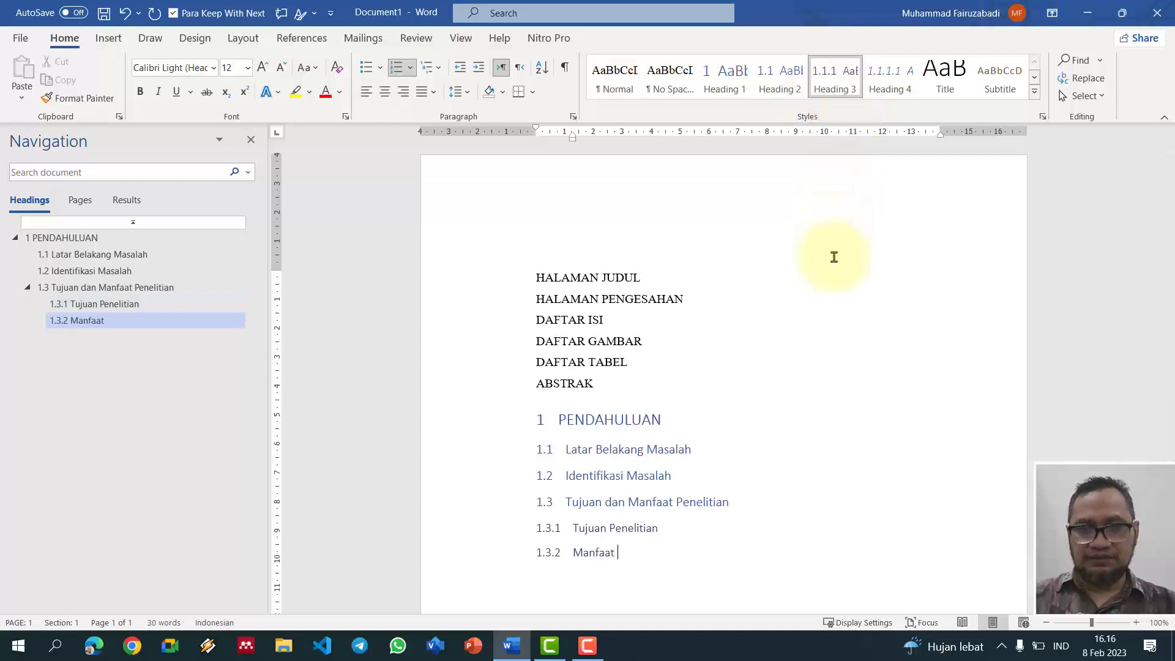
text(Penelitian)
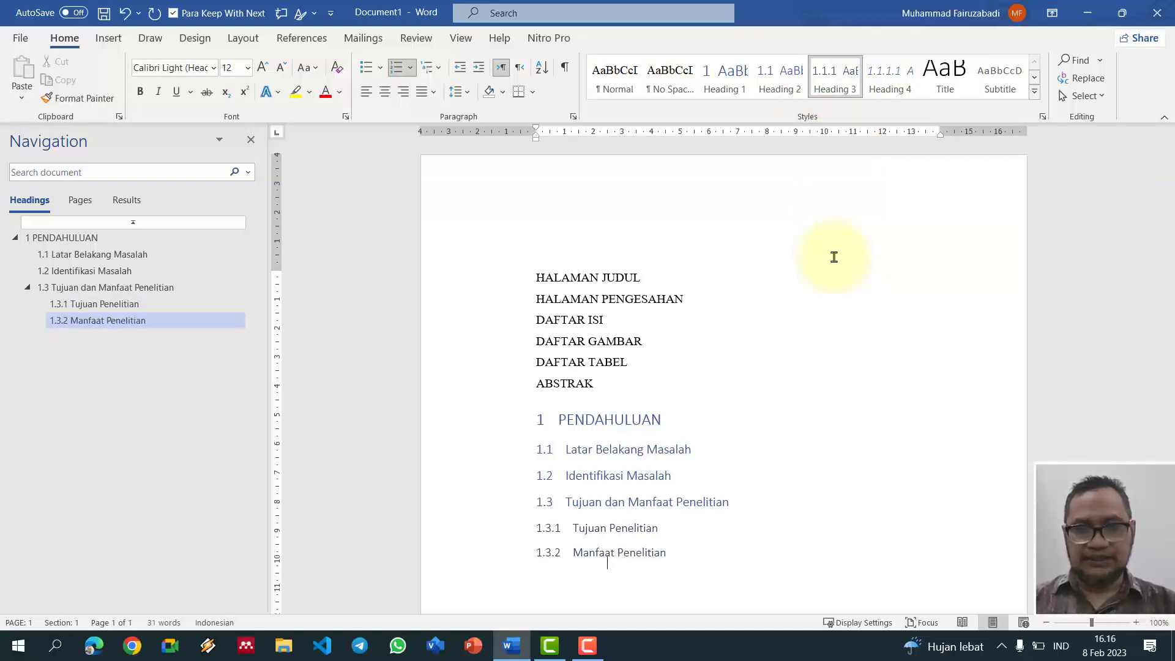
Step: Add the Heading 2 subheading Jadwal Penelitian below Manfaat Penelitian
key(Return)
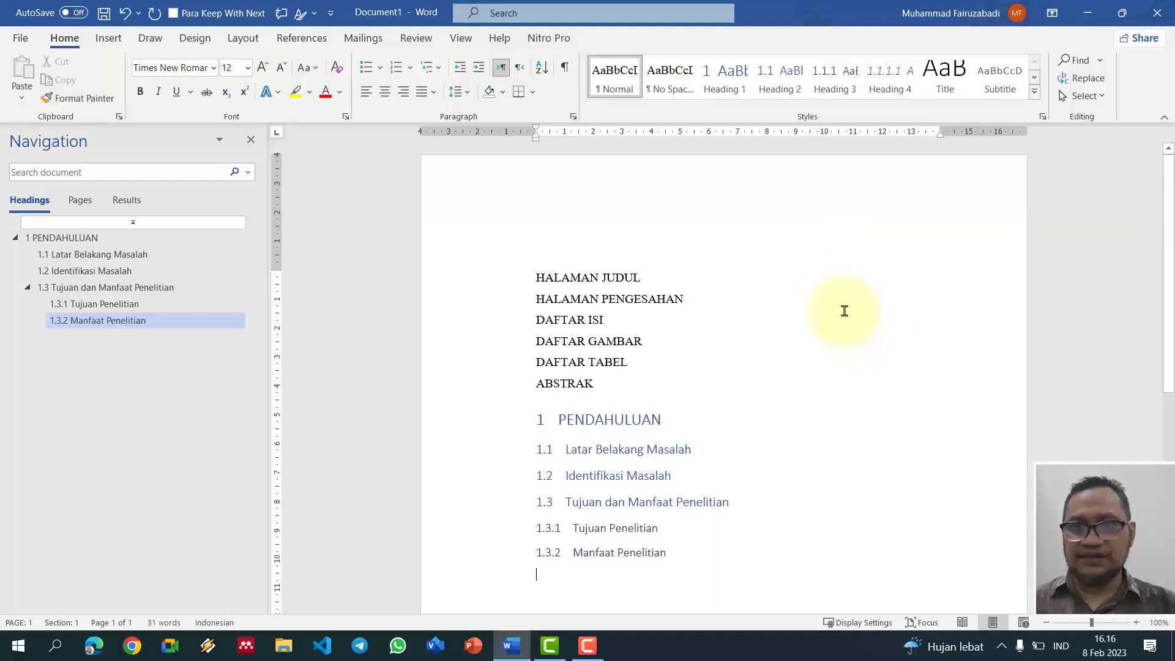
click(779, 74)
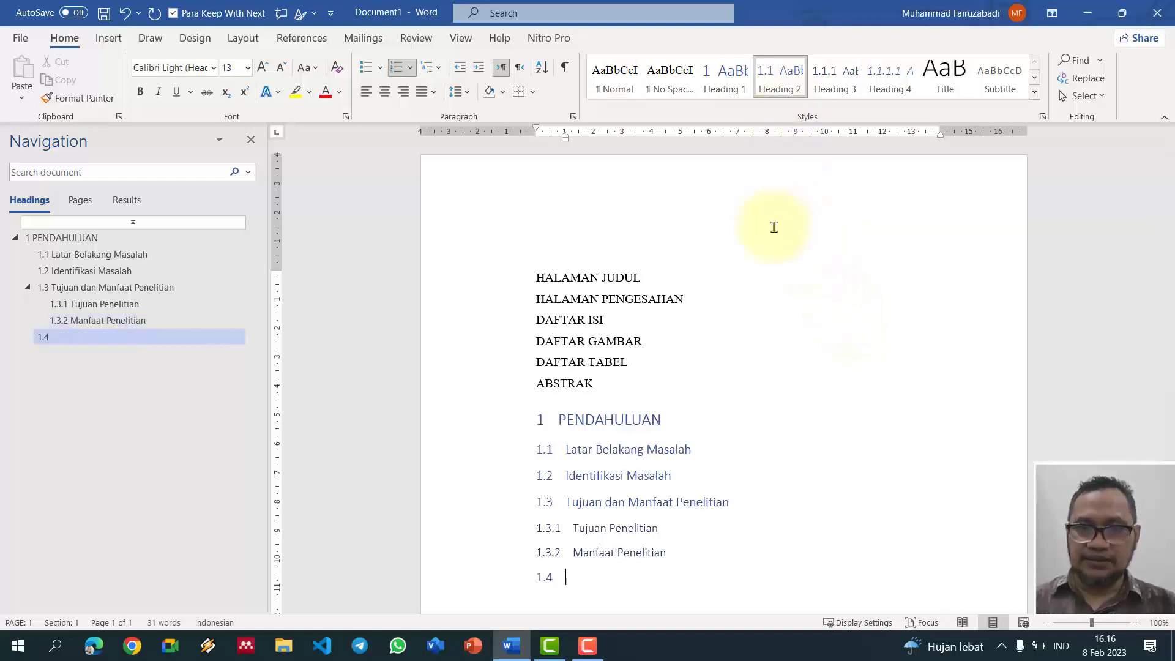
text(Jad)
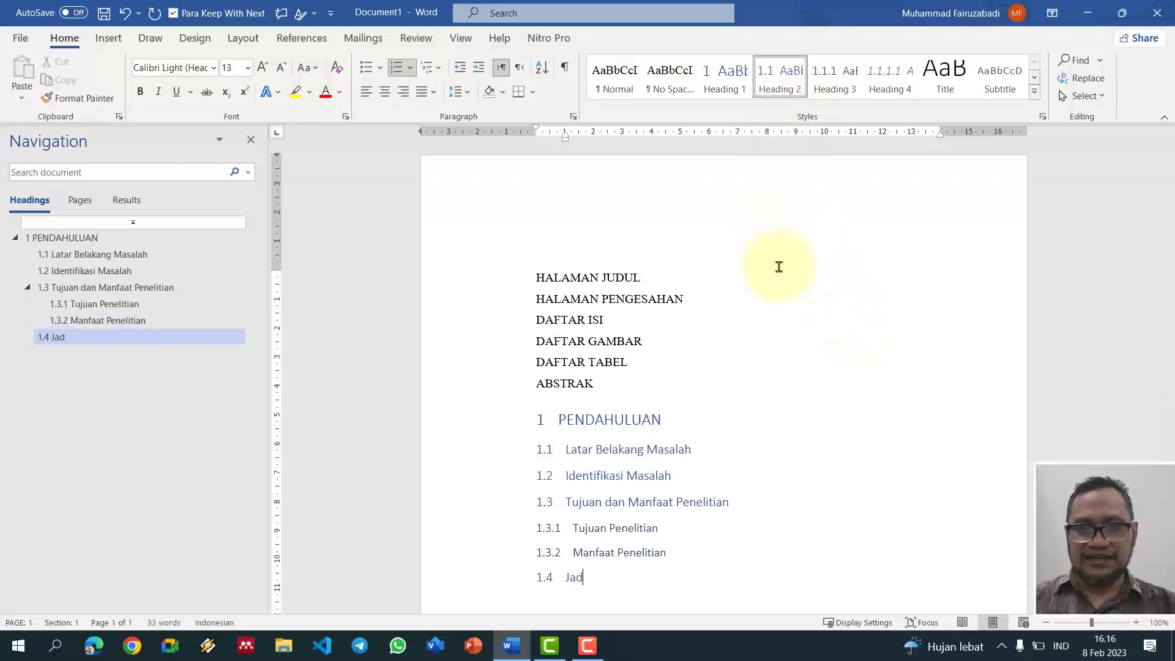
text(wal Penelitian)
Step: Add the second chapter title KAJIAN PUSTAKA as a Heading 1 below Jadwal Penelitian
key(Return)
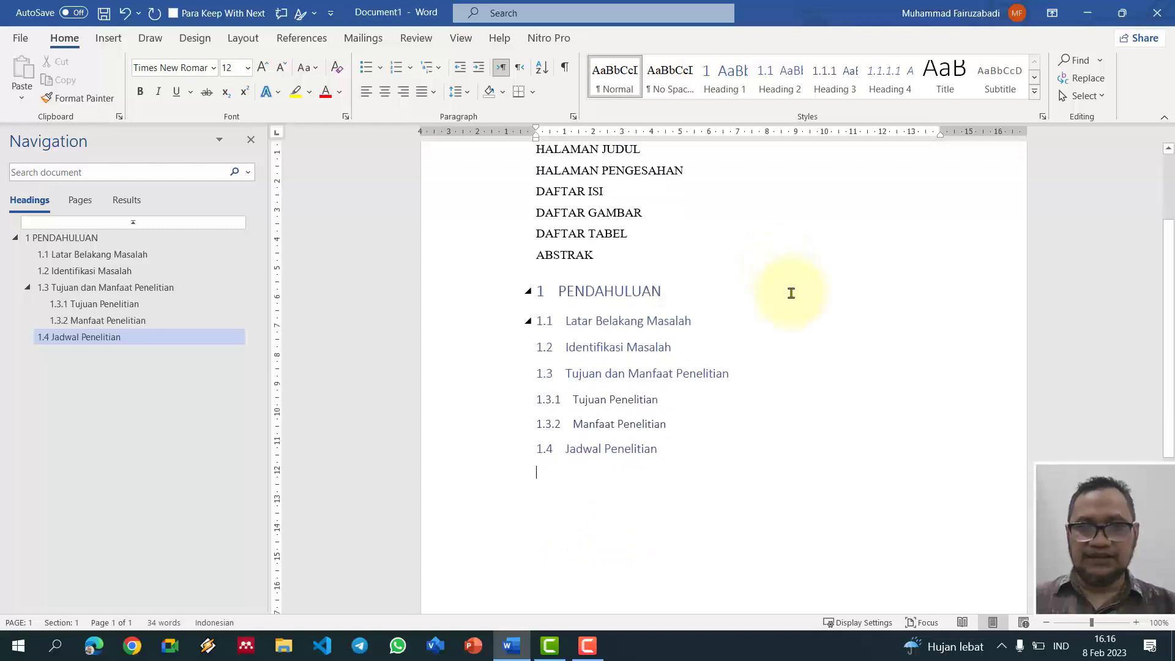
click(732, 79)
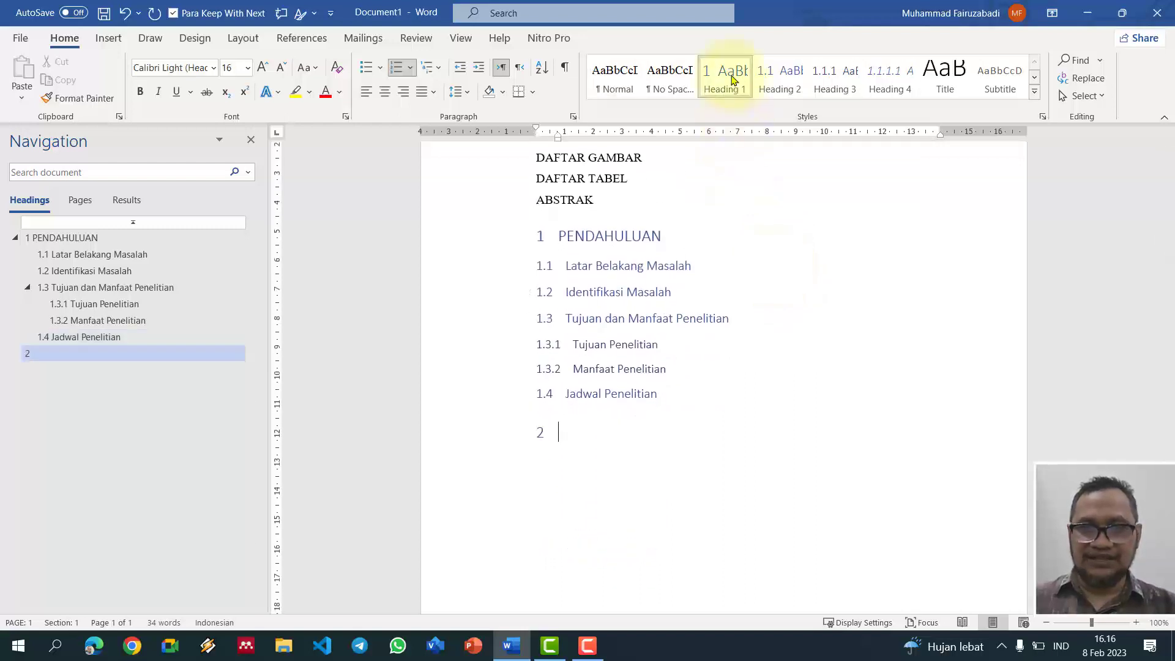
text(KAJIAN PUSTAKA)
Step: Add the Heading 2 subheading Tinjauan Pustaka under KAJIAN PUSTAKA
key(Return)
click(775, 78)
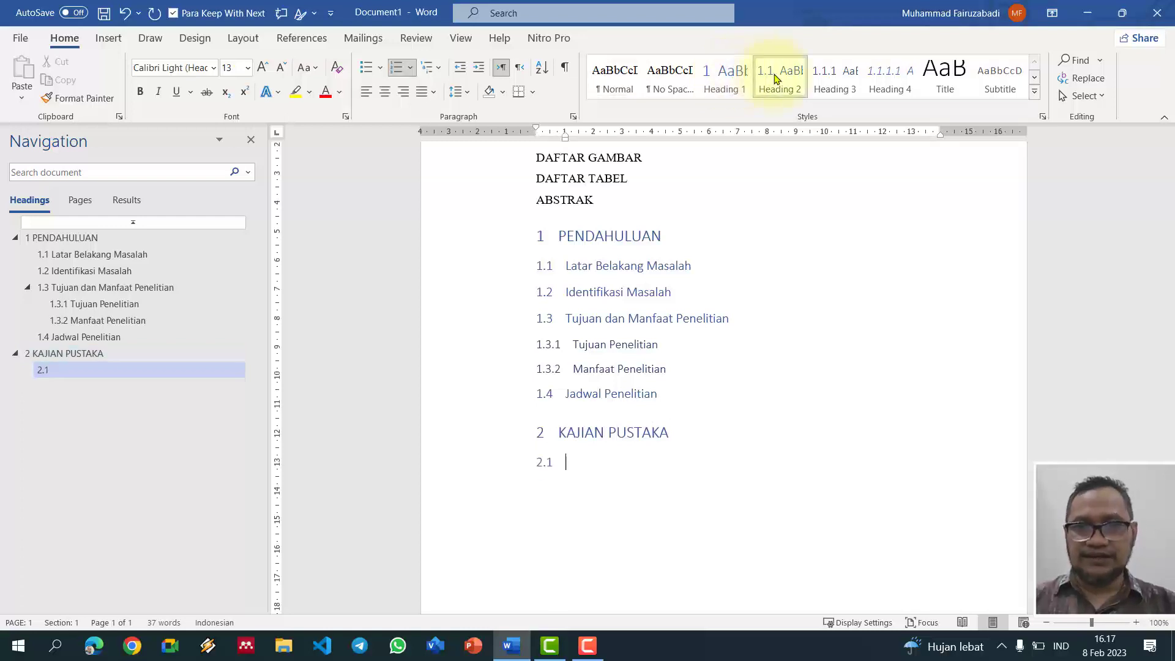
text(L)
key(BackSpace)
text(Ti)
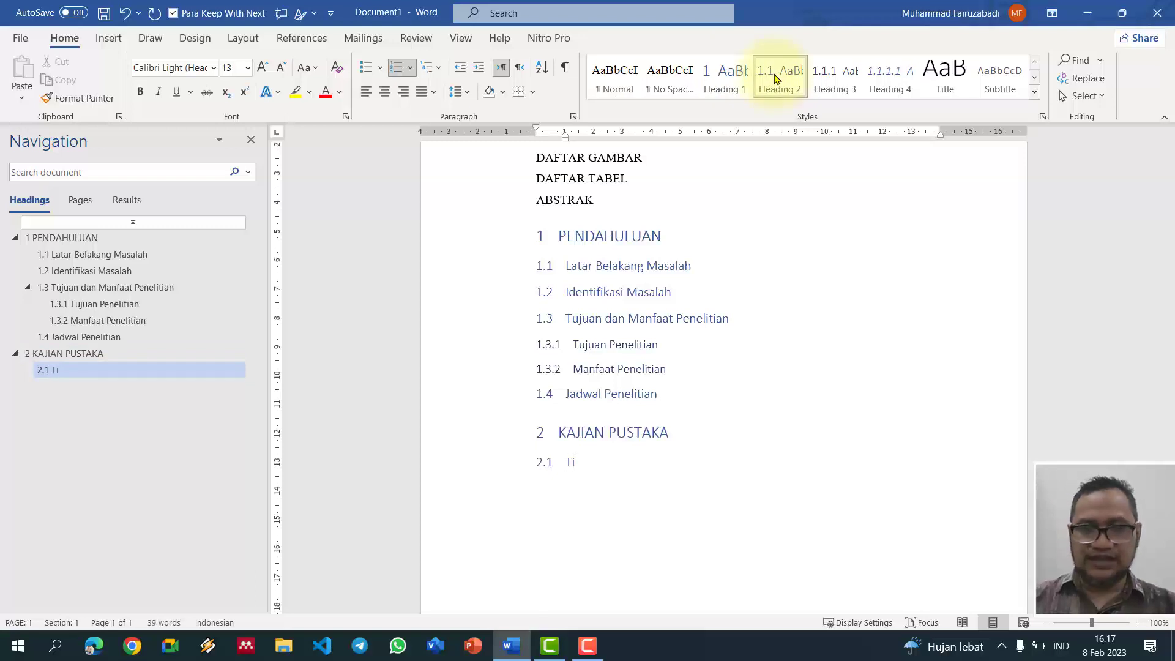
text(njauan P)
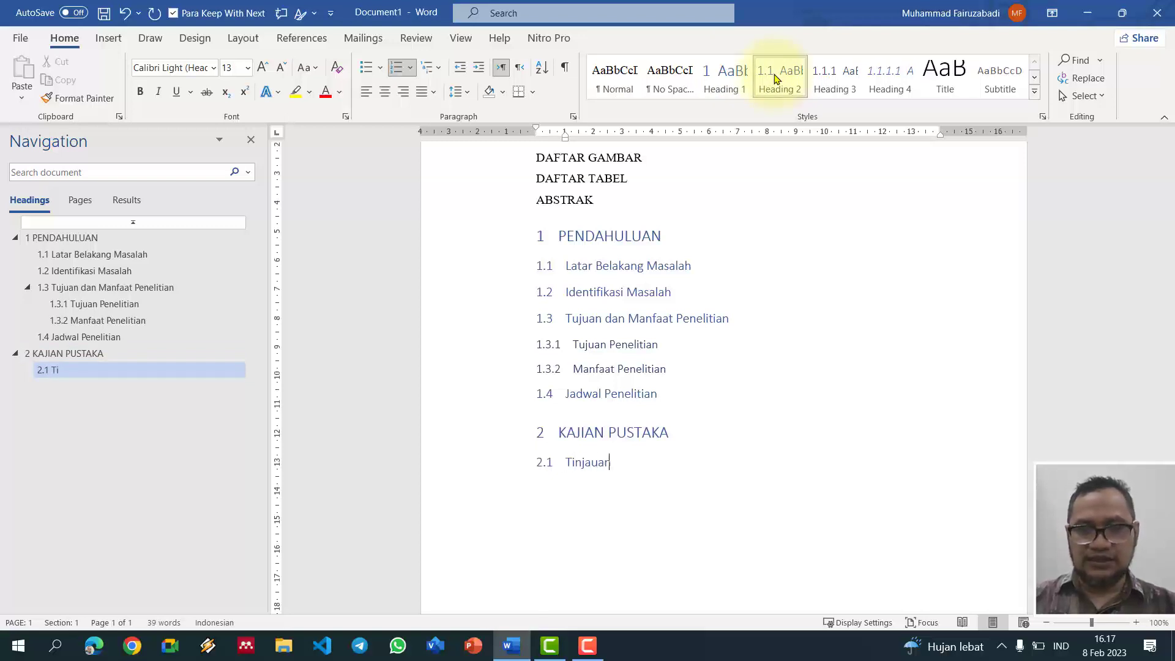
text(ka)
Step: Add the Heading 2 subheading Landasan Teori below Tinjauan Pustaka
key(Return)
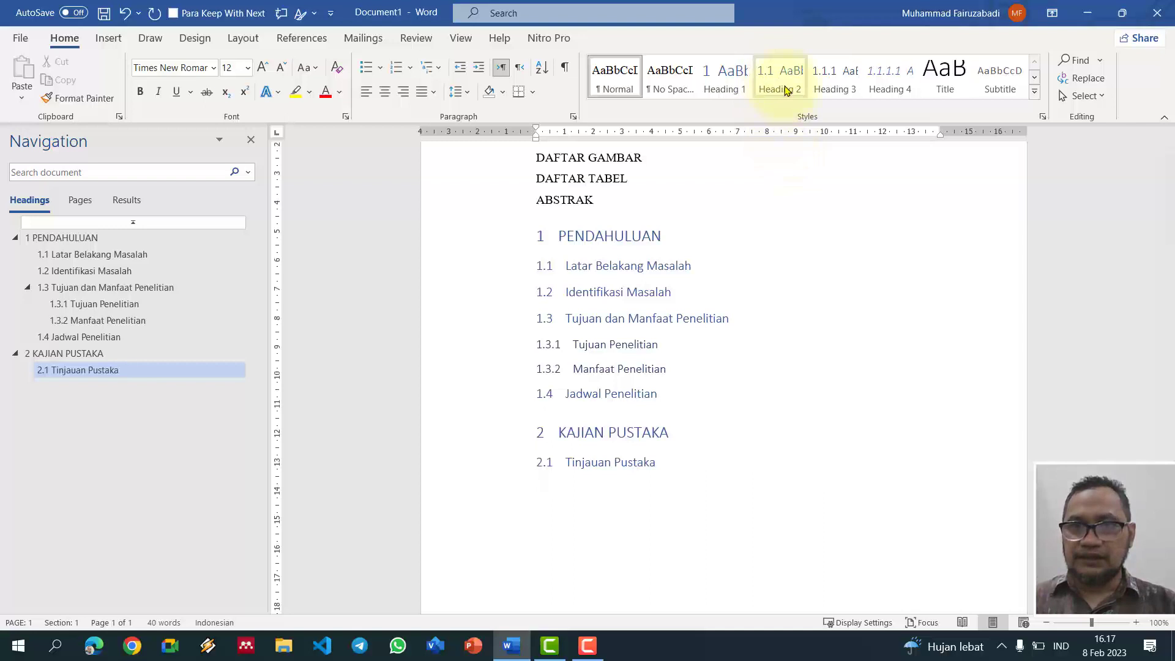
click(785, 89)
text(La)
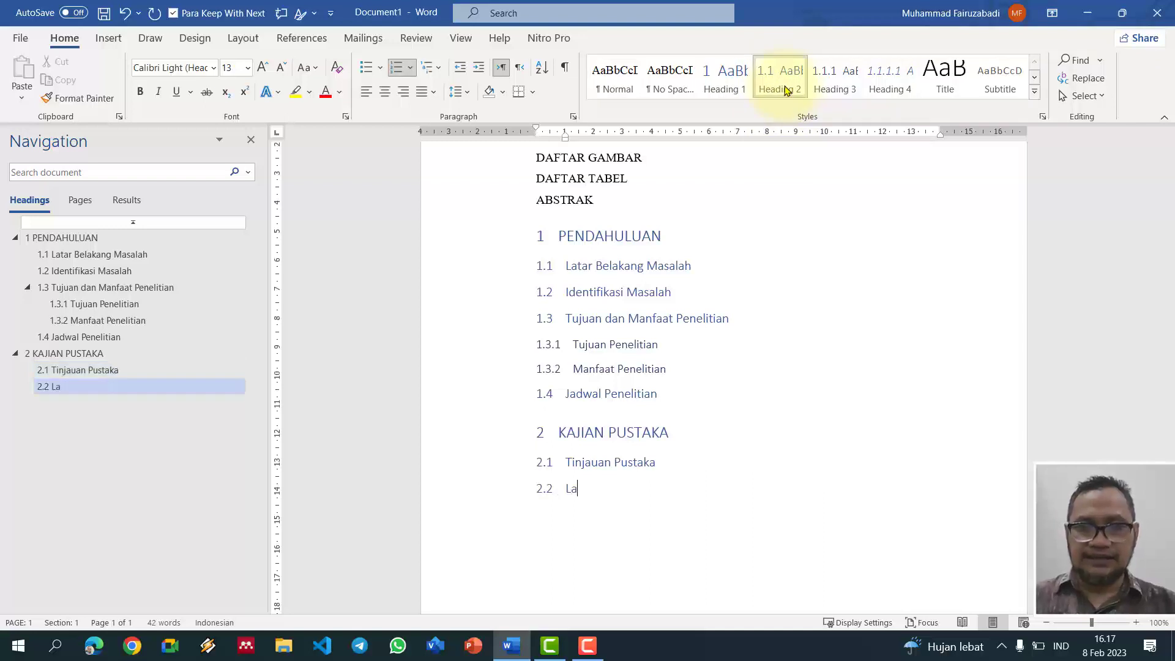
text(ndassan)
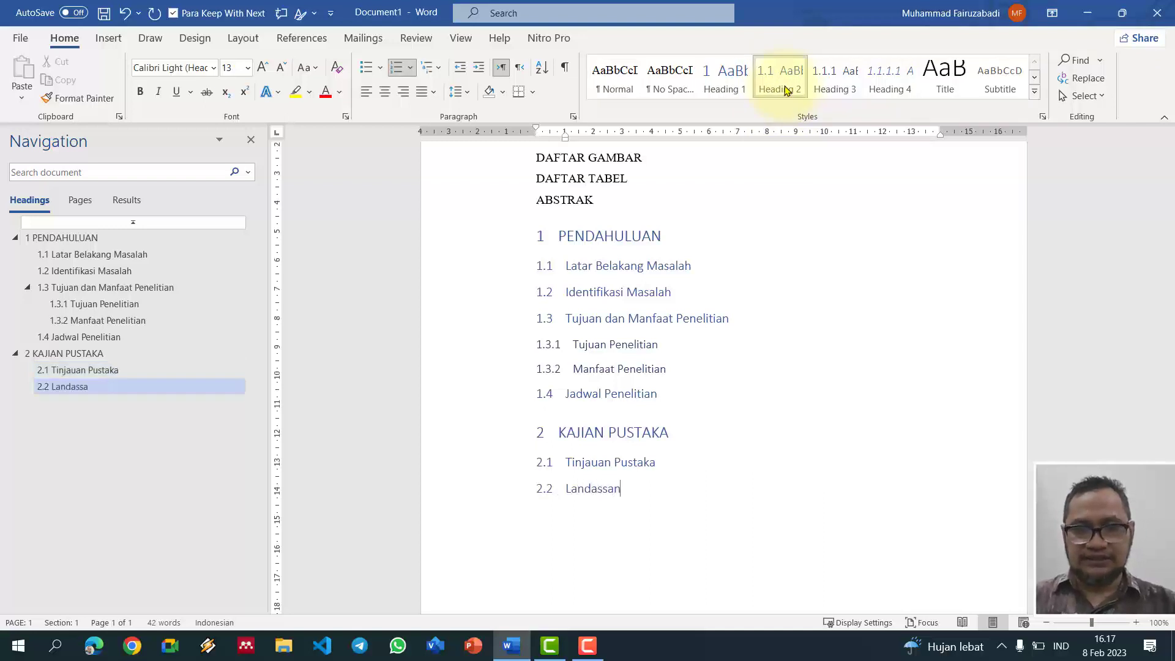
key(BackSpace)
key(BackSpace)
key(BackSpace)
key(BackSpace)
text(san Teo)
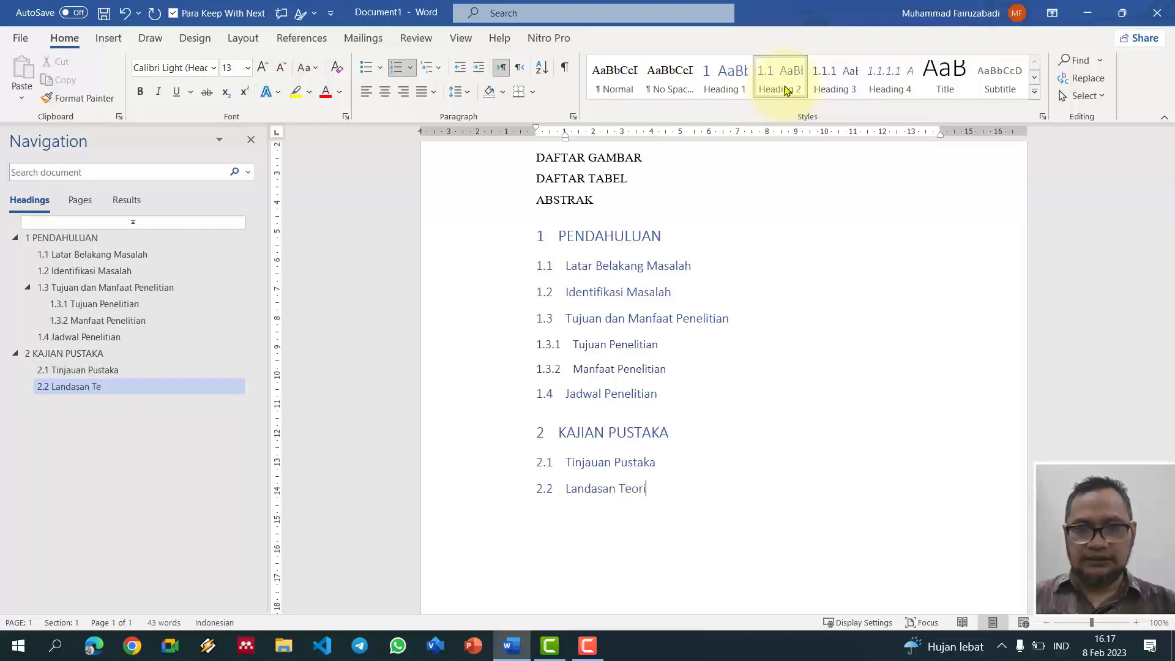
text(ri)
Step: Add the Heading 3 subheading Sistem Informasi under Landasan Teori
key(Return)
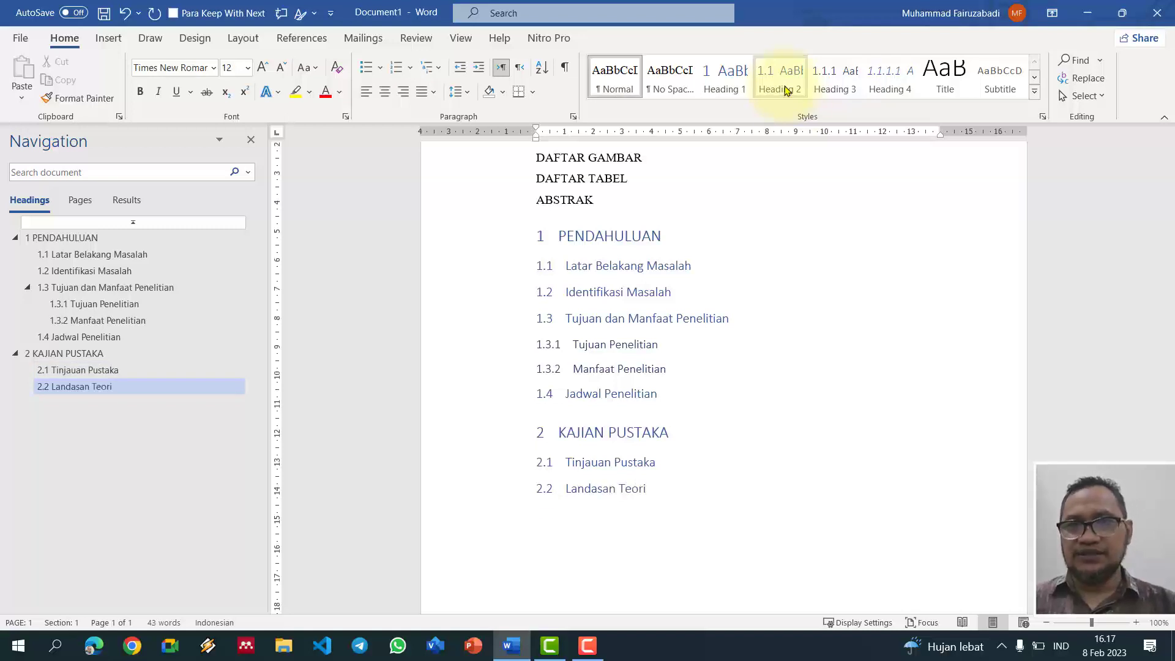
click(848, 89)
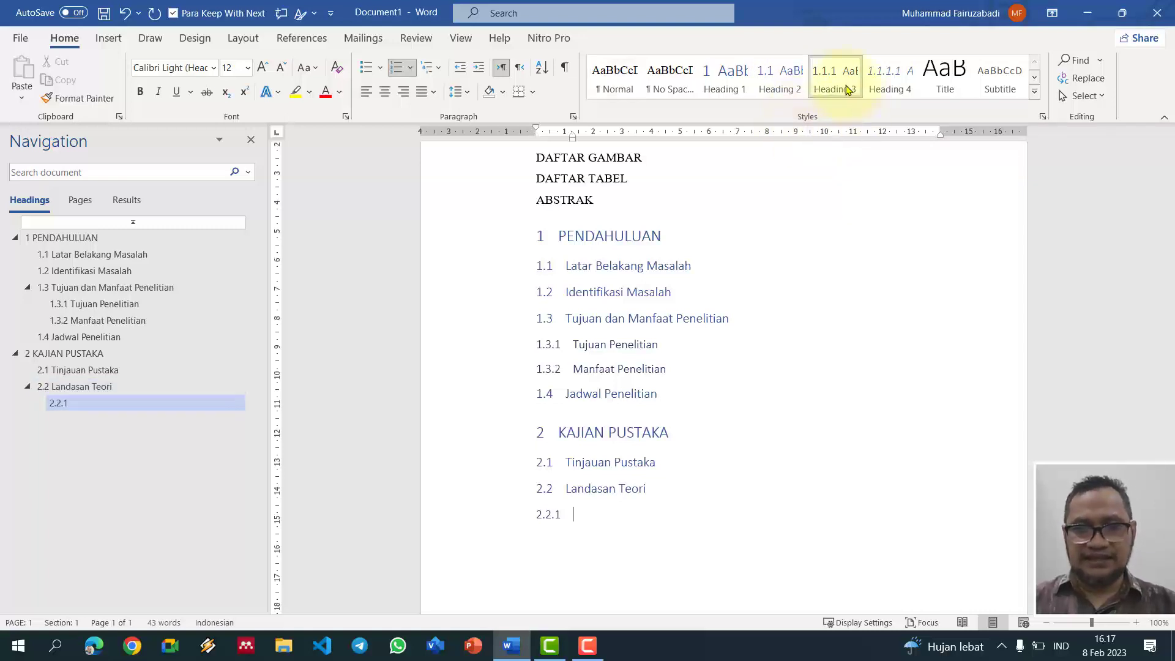
text(Sistem )
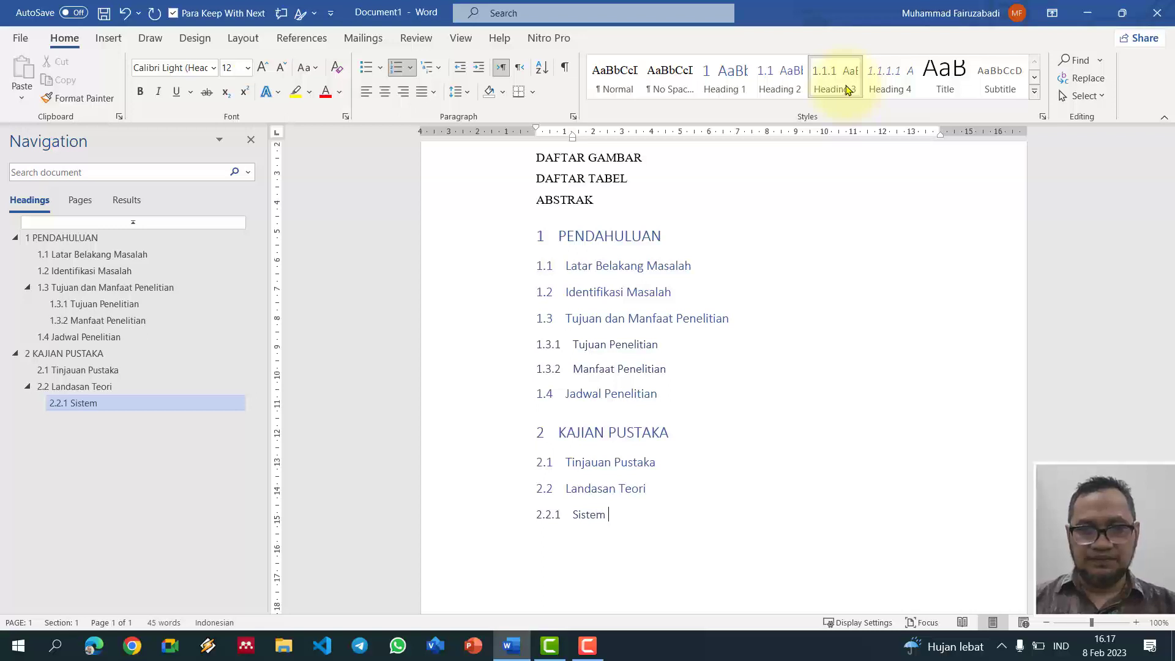
text(Informasi)
Step: Add the Heading 4 subheadings Pengertian Sistem Informasi and Tujuan dan Manfaat Sistem Informasi under Sistem Informasi
key(Return)
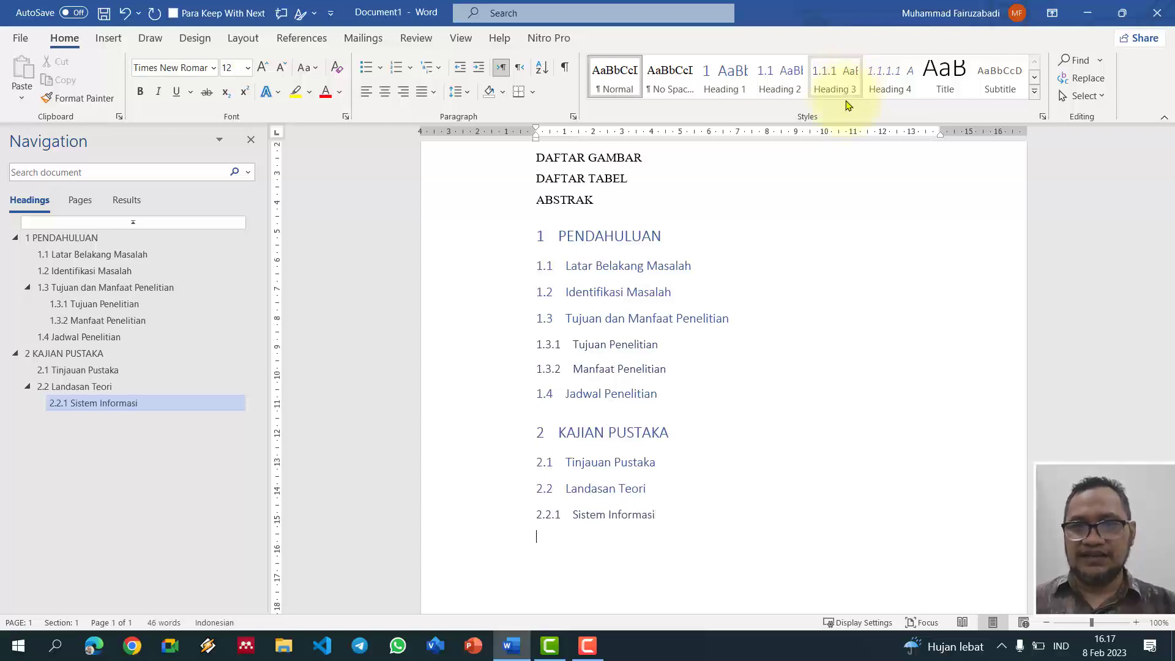
click(875, 98)
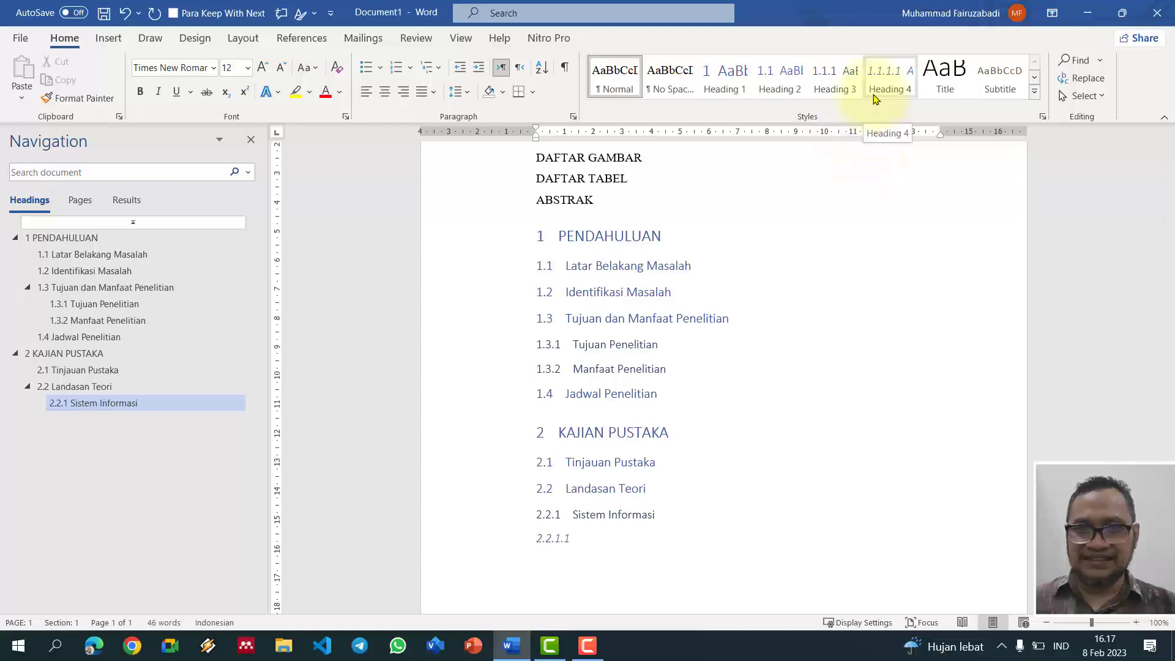
text(Pengertian Sistem Informasi)
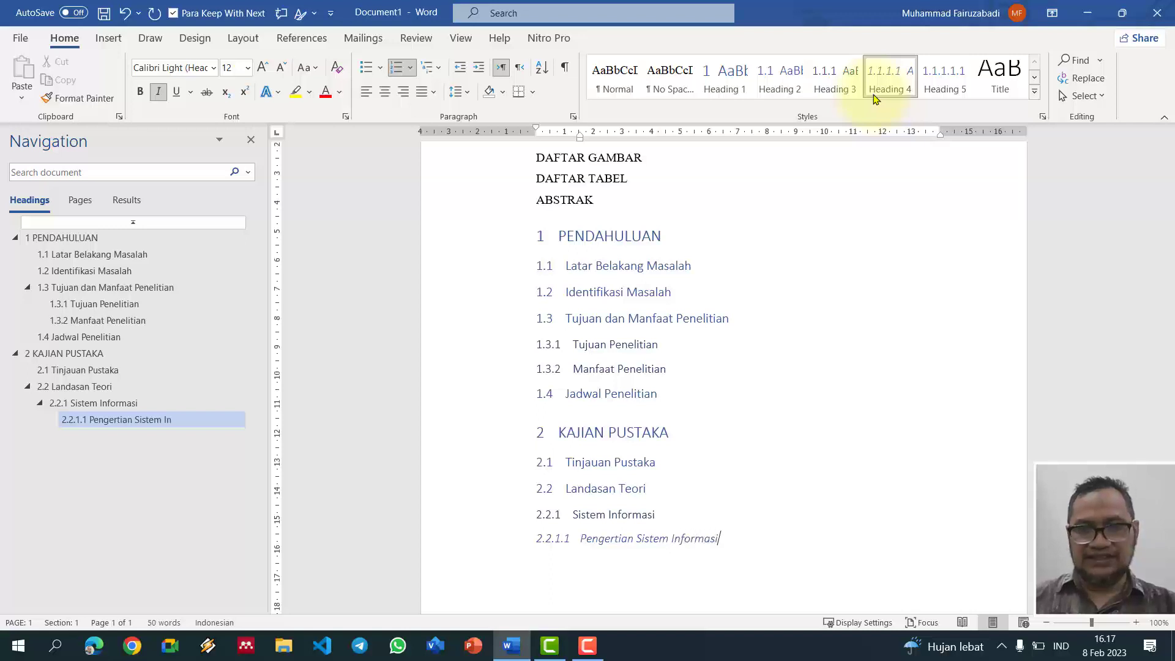
key(Return)
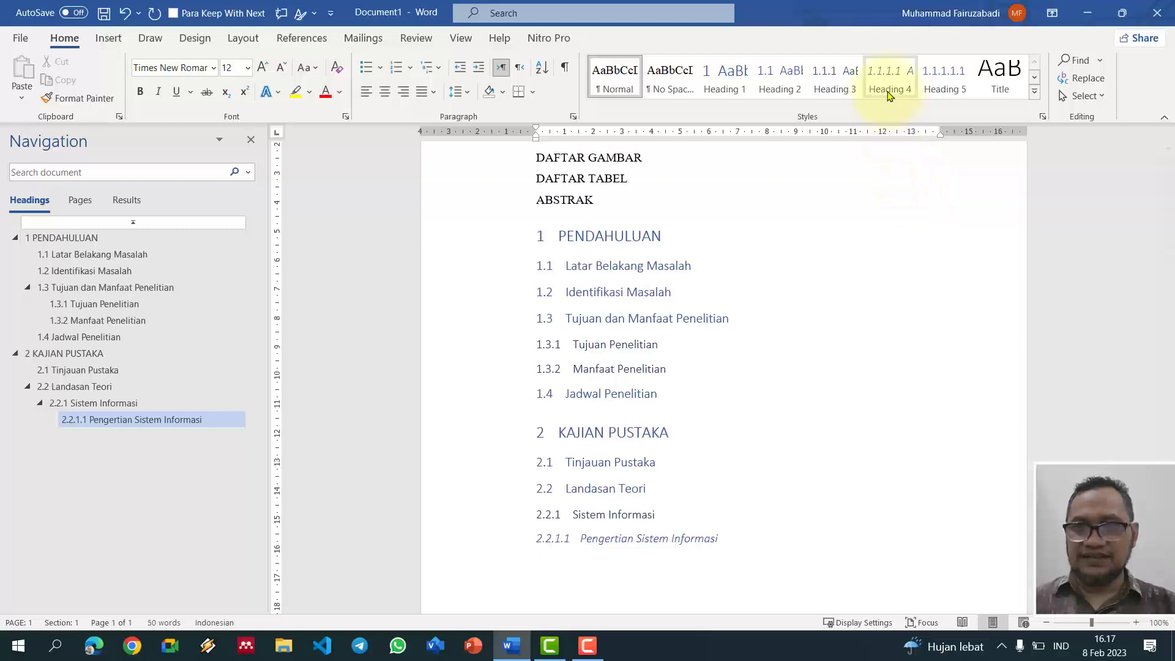
click(889, 89)
text(Tujuan dan Manfaat Sistem )
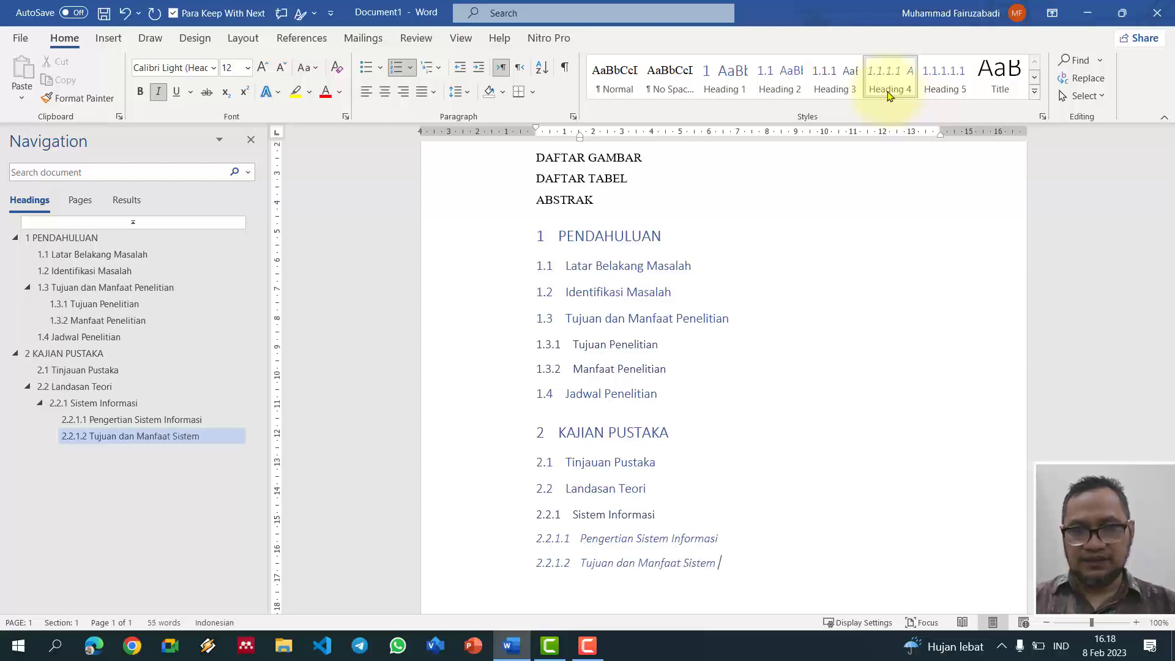
text(Informasi)
Step: Add the Heading 5 subheading Tujuan Sistem Informasi under Tujuan dan Manfaat Sistem Informasi
key(Return)
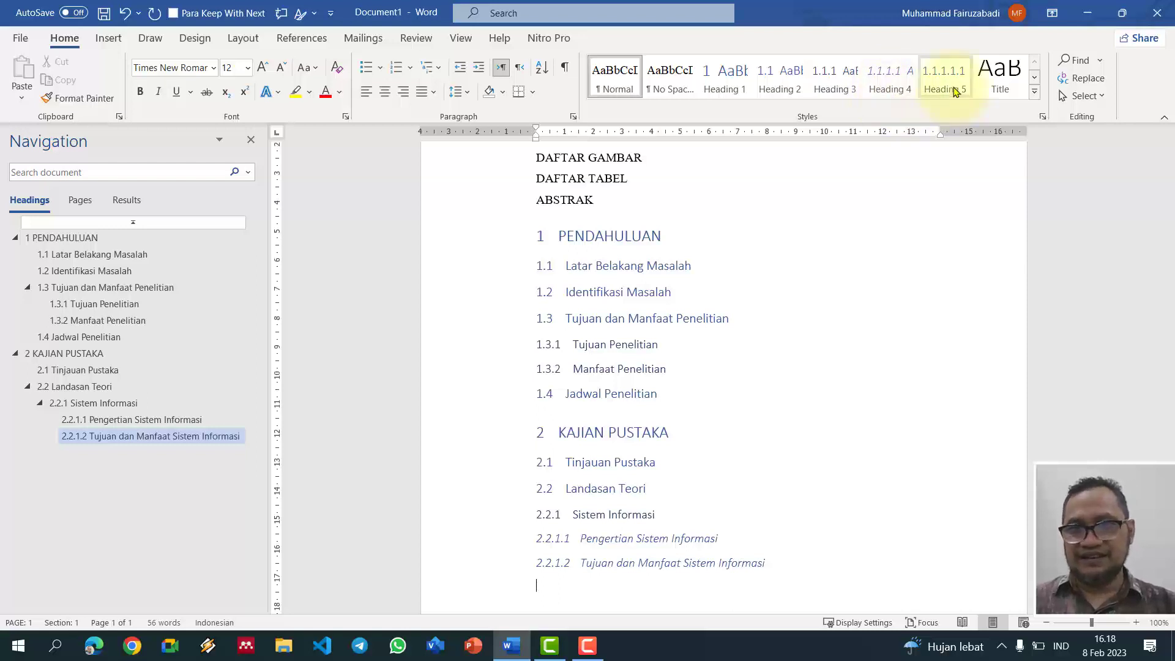
click(943, 83)
scroll(872, 325, down, 2)
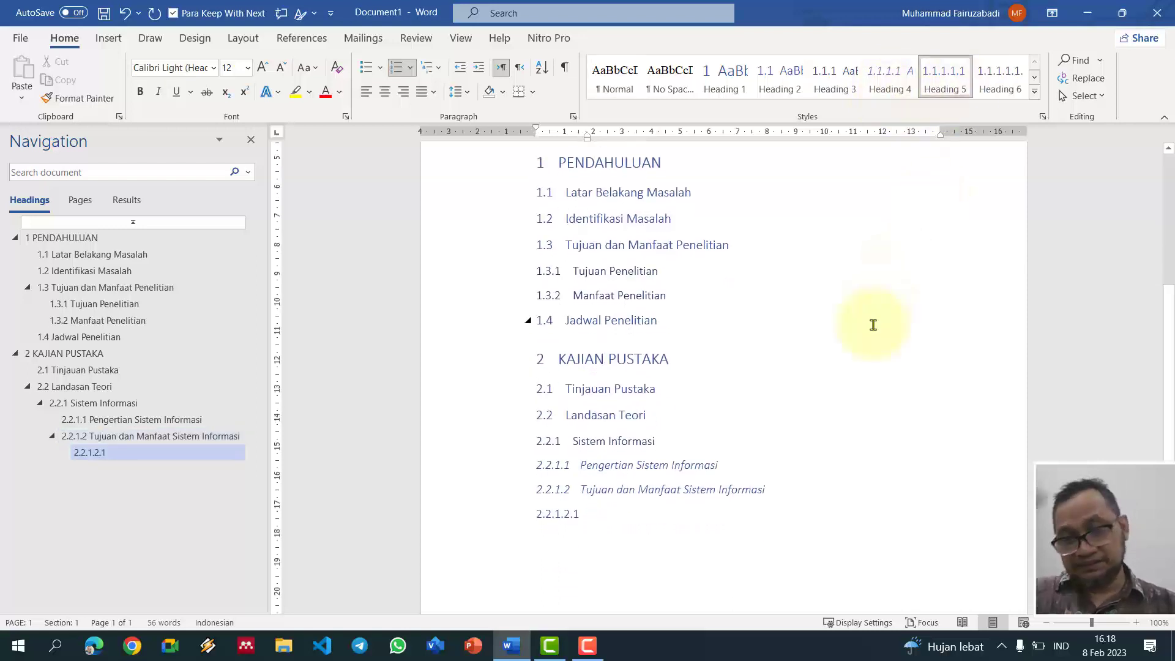
text(Tuj)
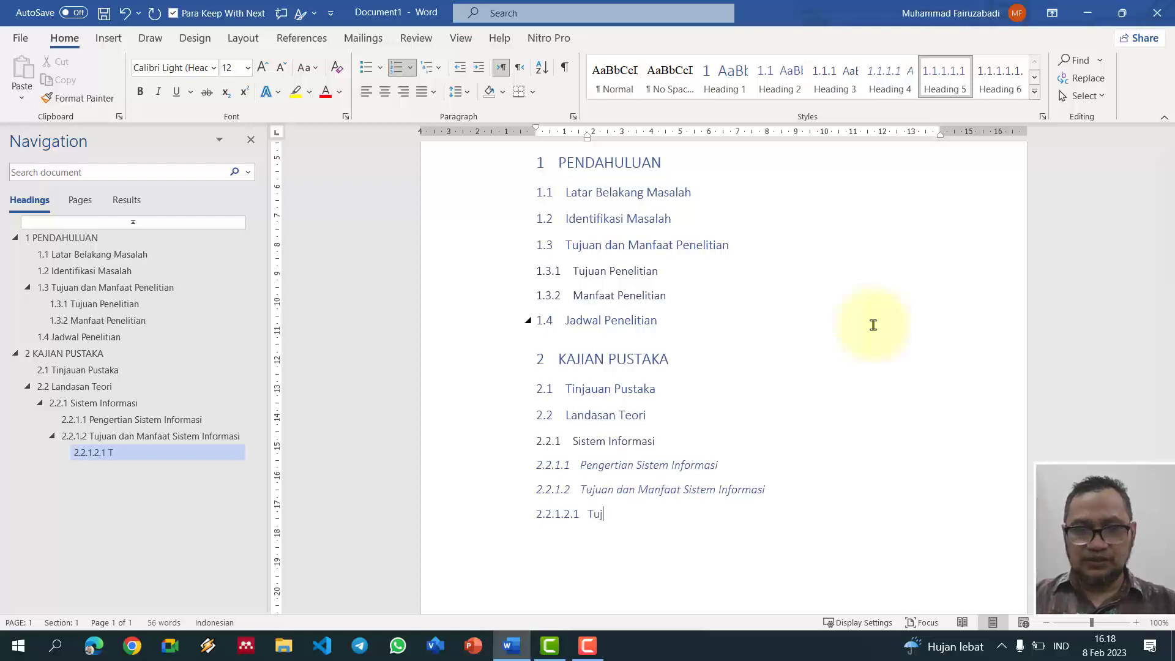
text(uan dan)
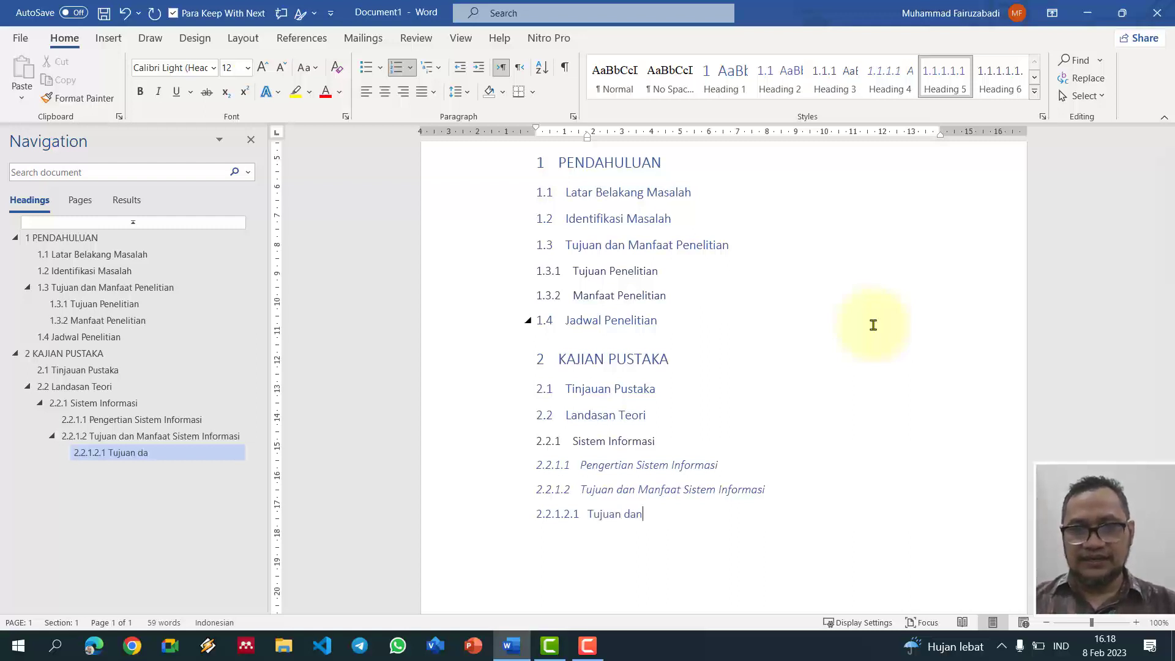
key(BackSpace)
key(BackSpace)
key(BackSpace)
text(Sistem)
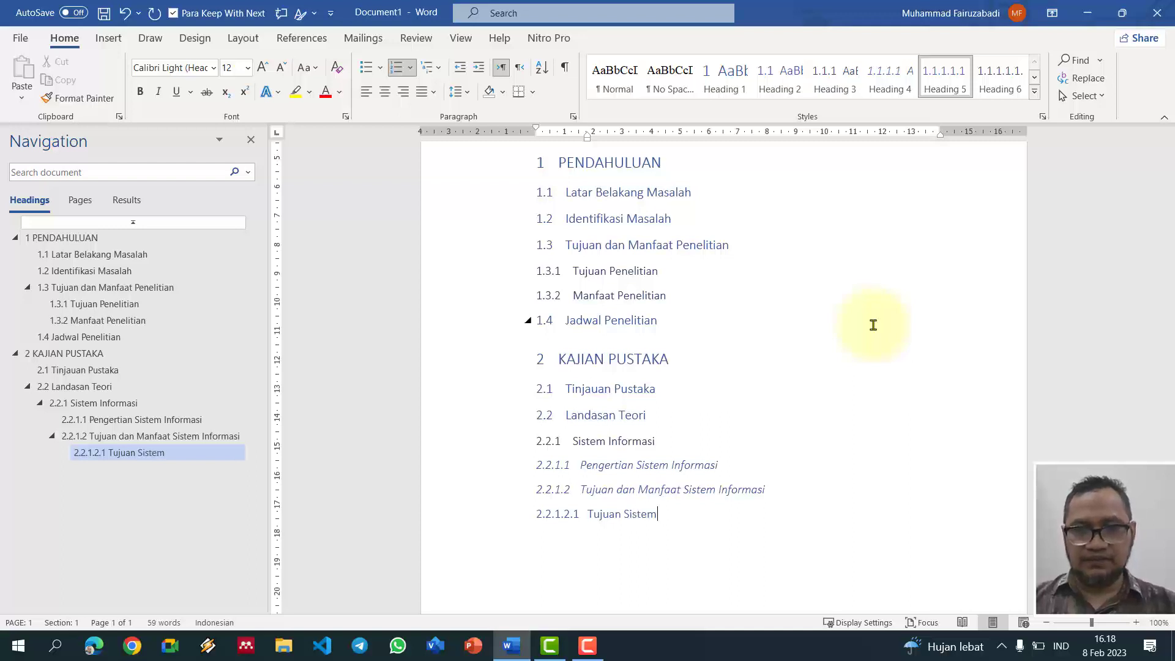
text( Informasi)
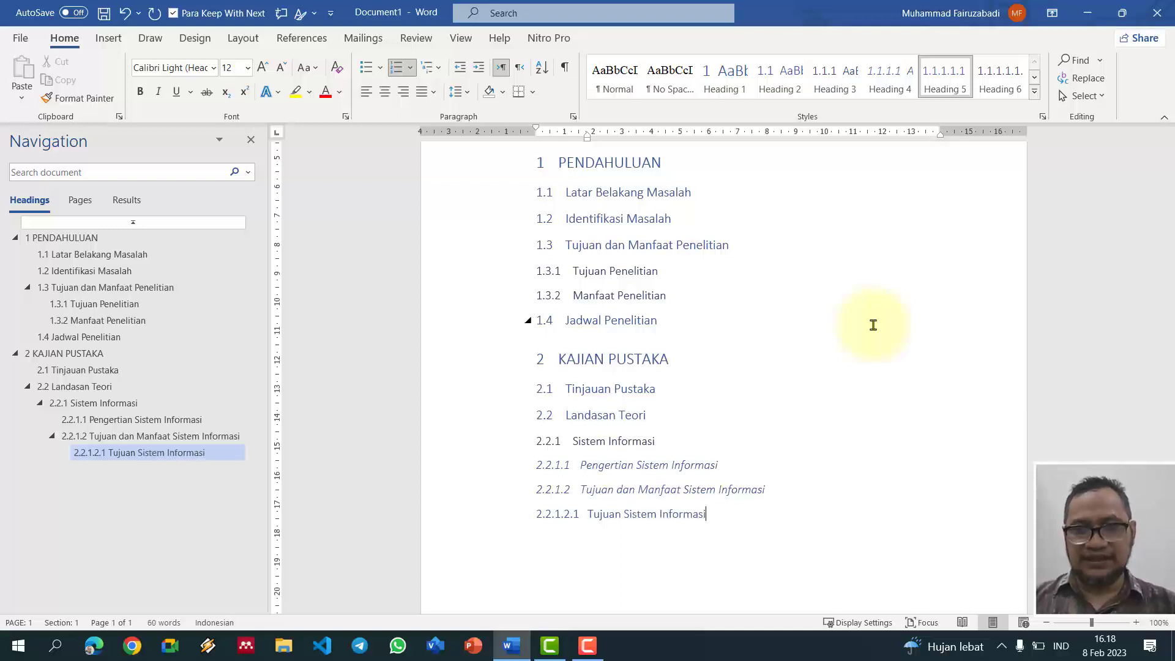
Step: Add the Heading 5 subheading Manfaat Sistem Informasi below Tujuan Sistem Informasi
key(Return)
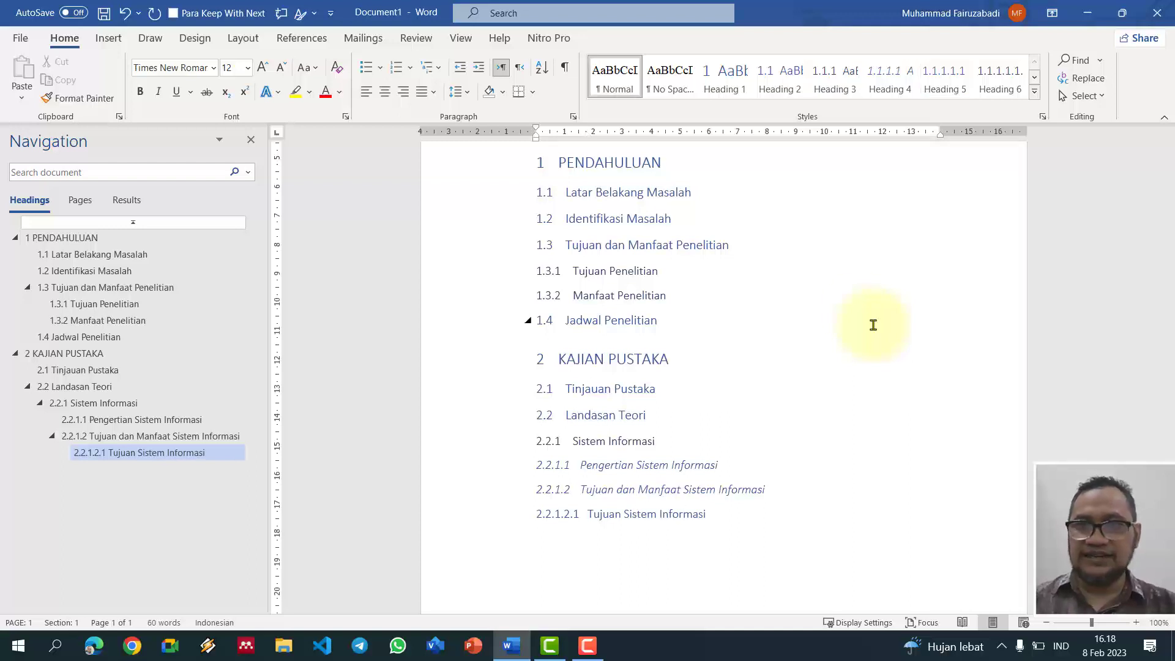
click(953, 98)
text(Man)
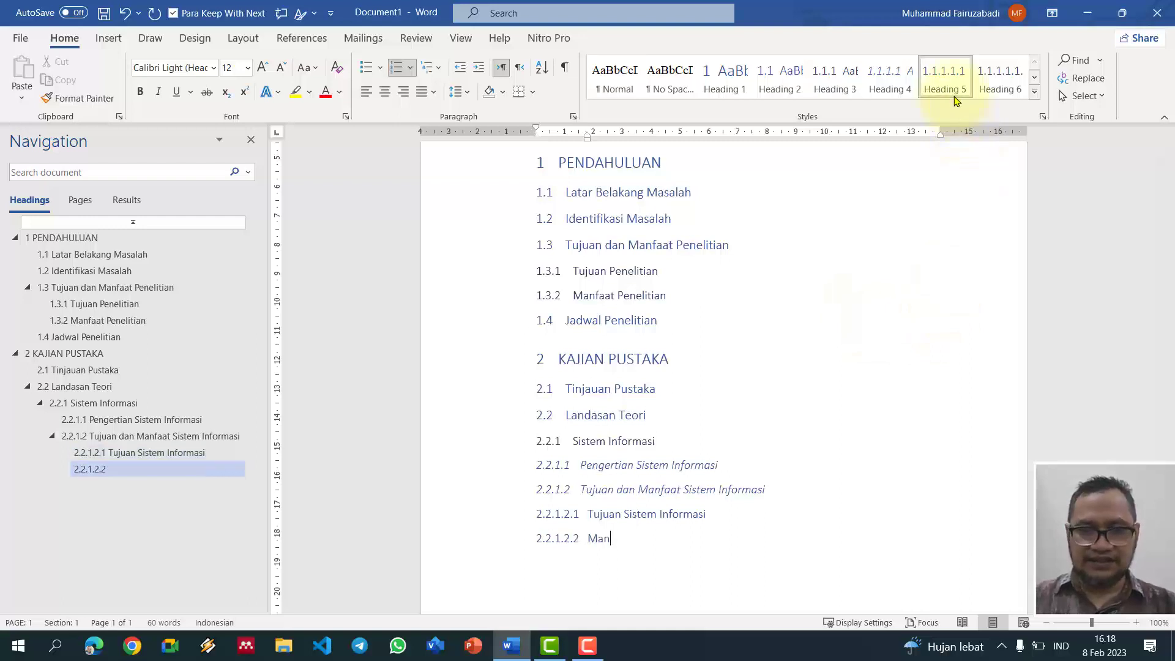
text(faat Sistem Informasi)
key(Return)
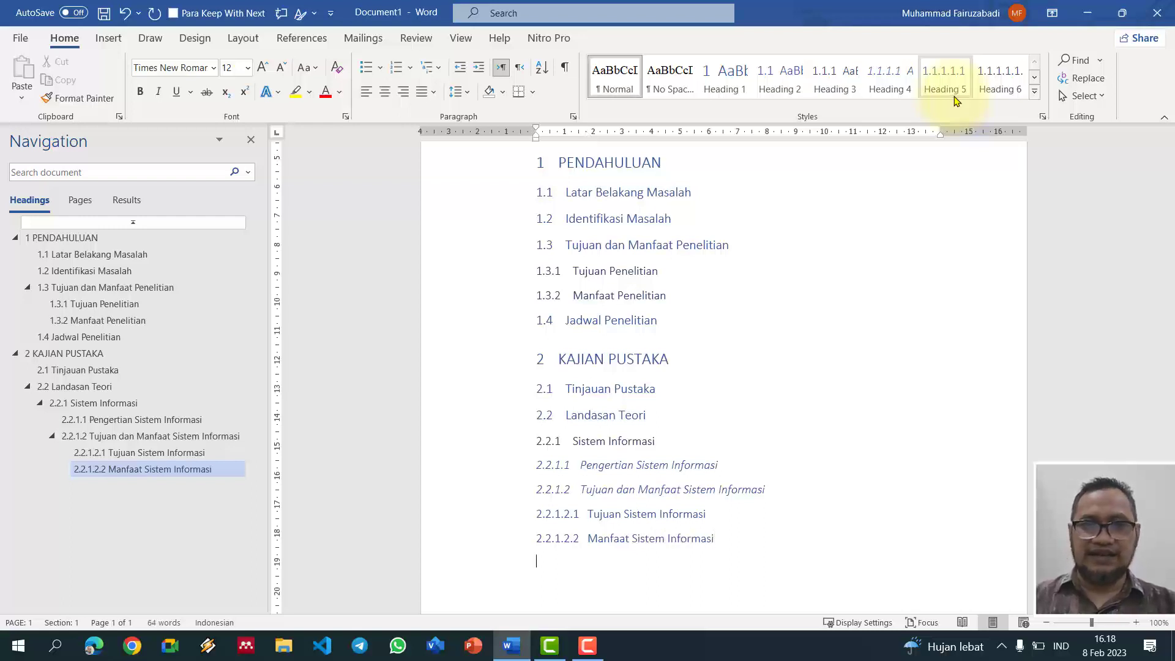
Step: Add the Heading 1 chapter title METODOLOGI PENELITIAN after the last subheading of KAJIAN PUSTAKA
scroll(936, 176, down, 2)
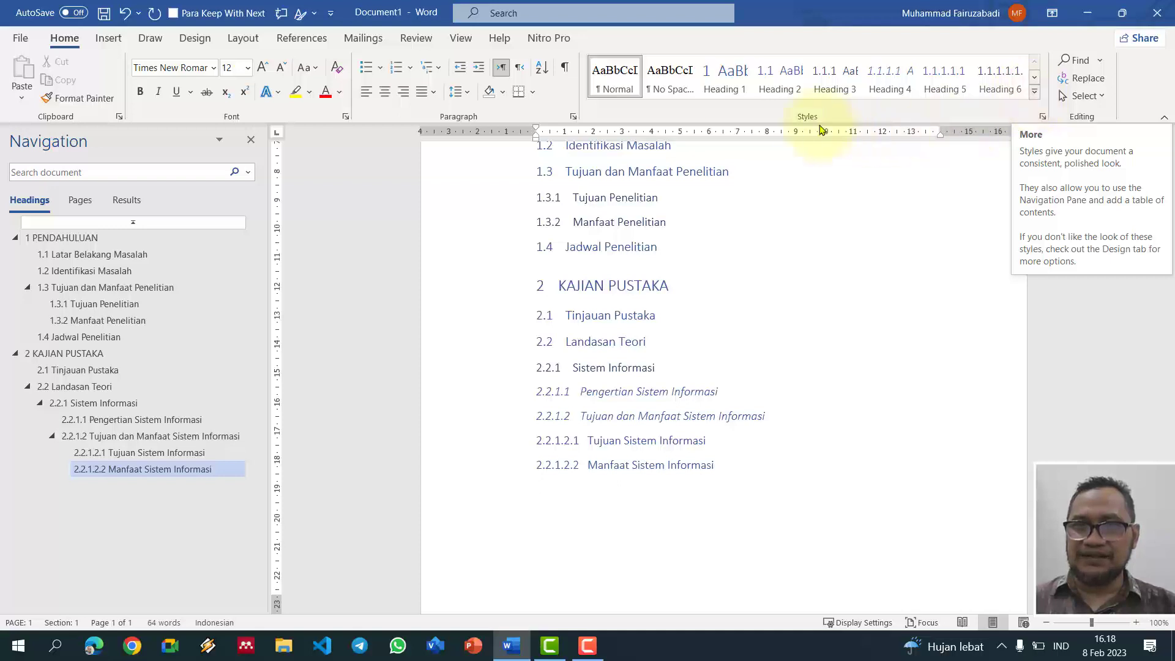
click(726, 92)
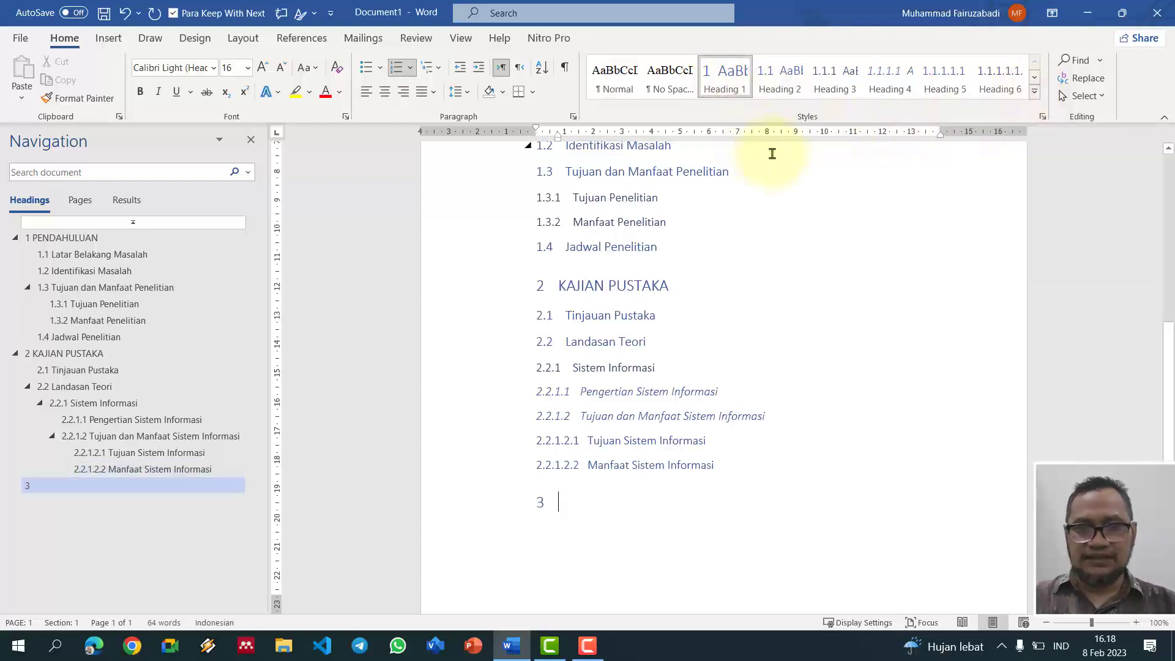
text(METODOLOGI P)
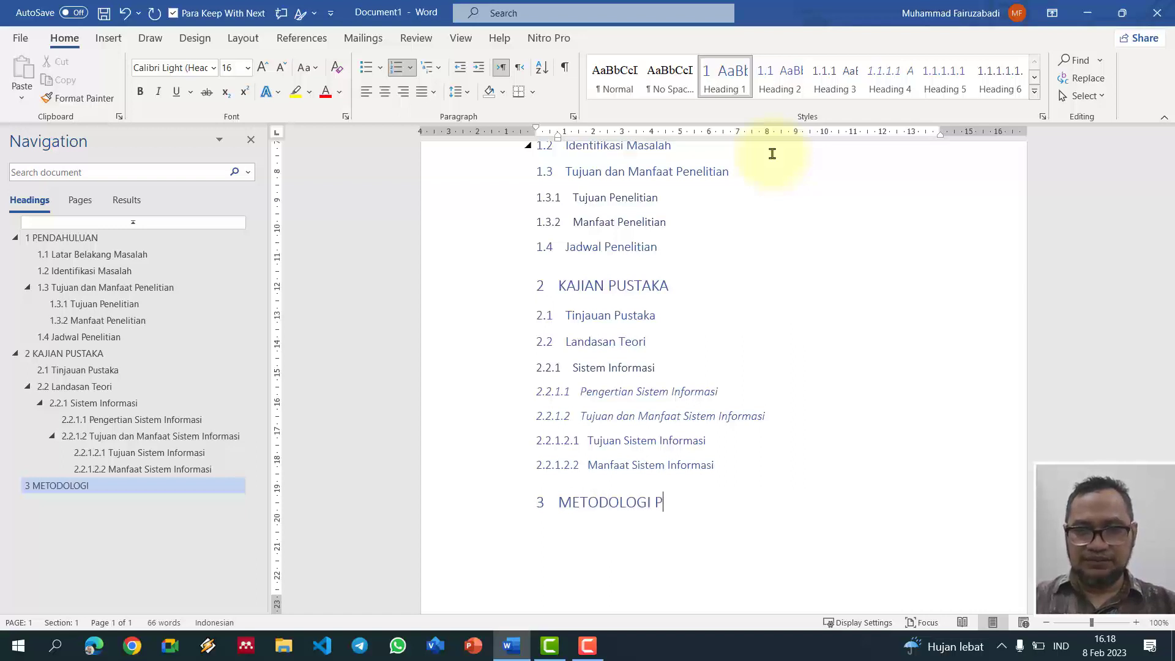
text(ENELITIAN)
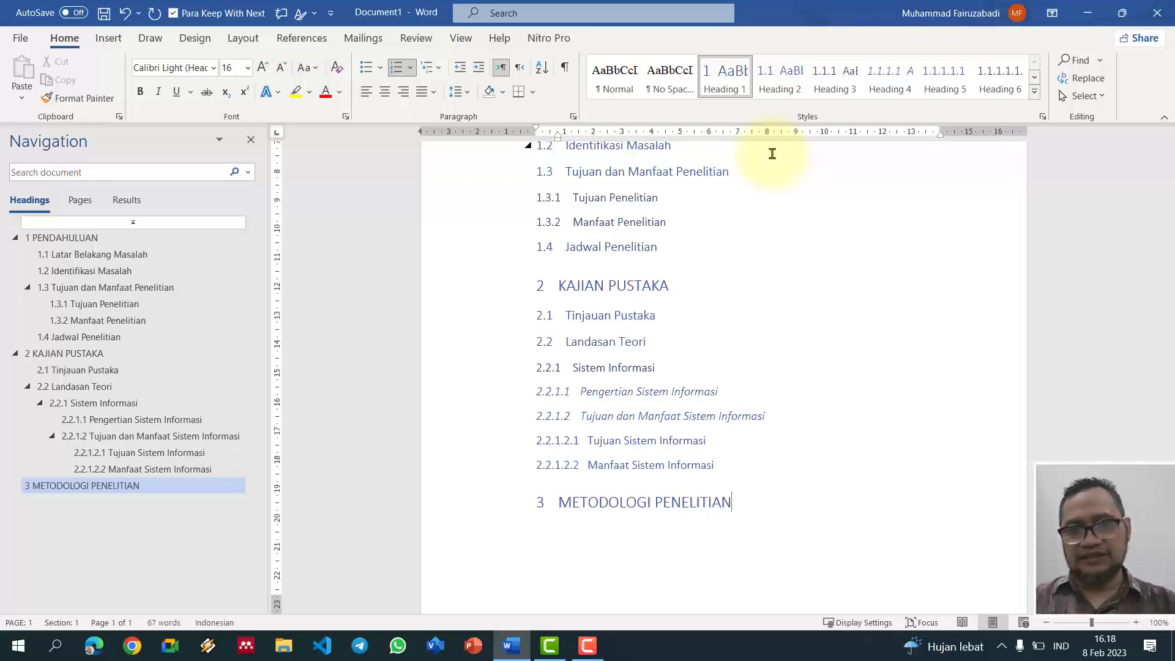
key(Return)
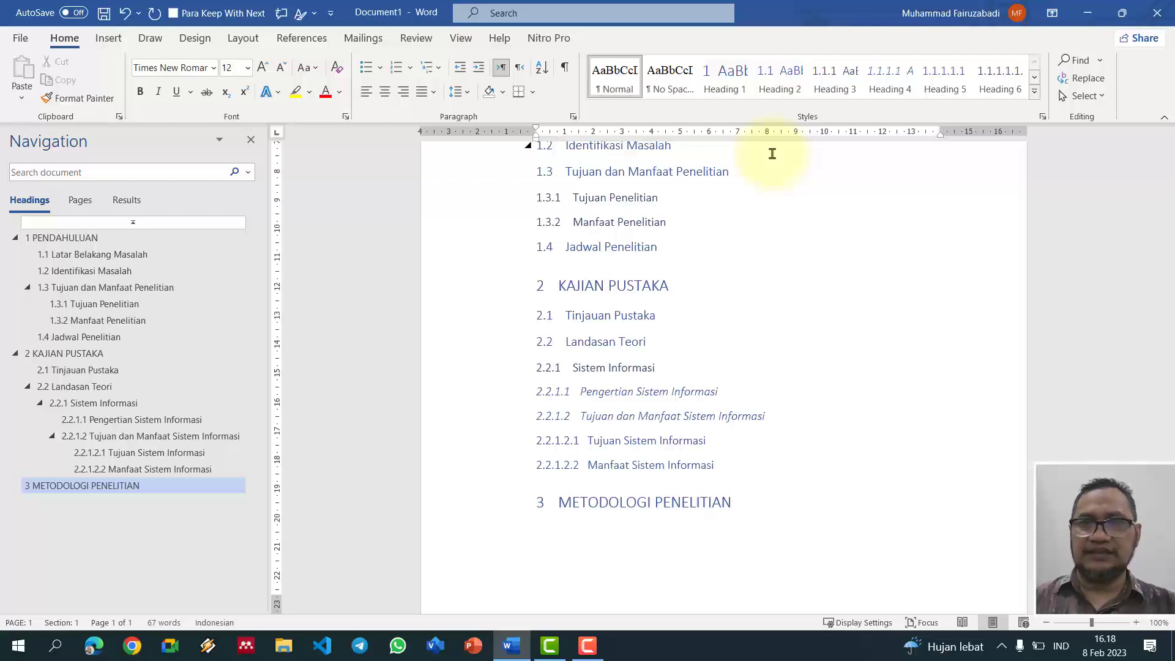
Step: Add the Heading 2 subheadings Obyek Penelitian and Metode Pengumpulan Data under METODOLOGI PENELITIAN
click(776, 86)
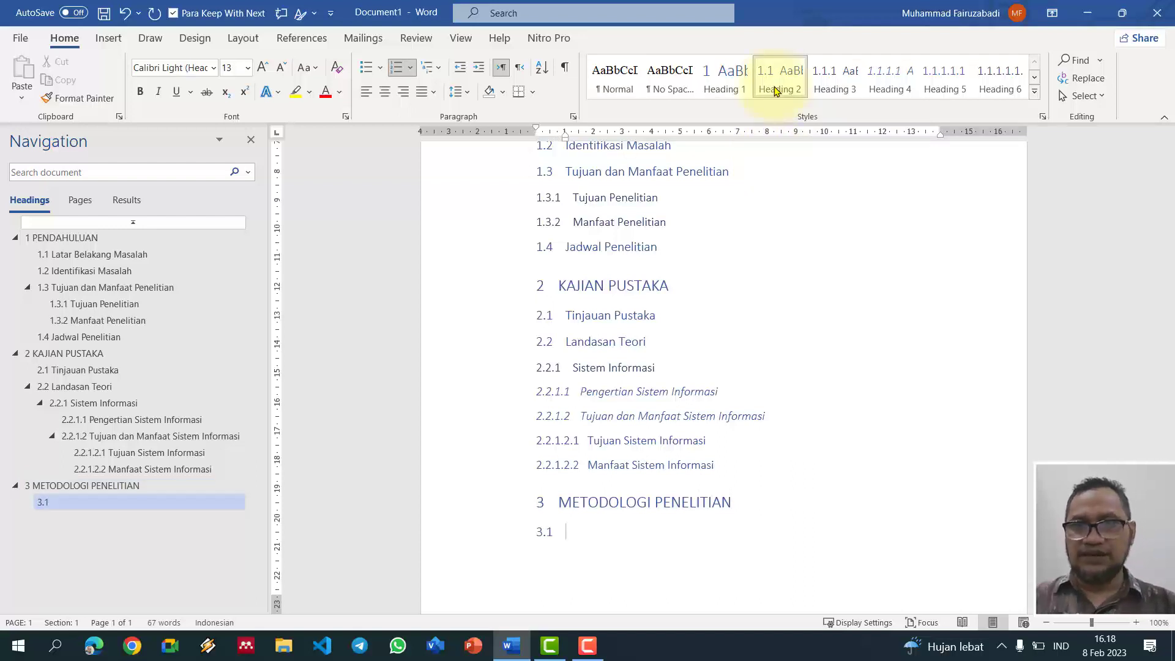
text(O)
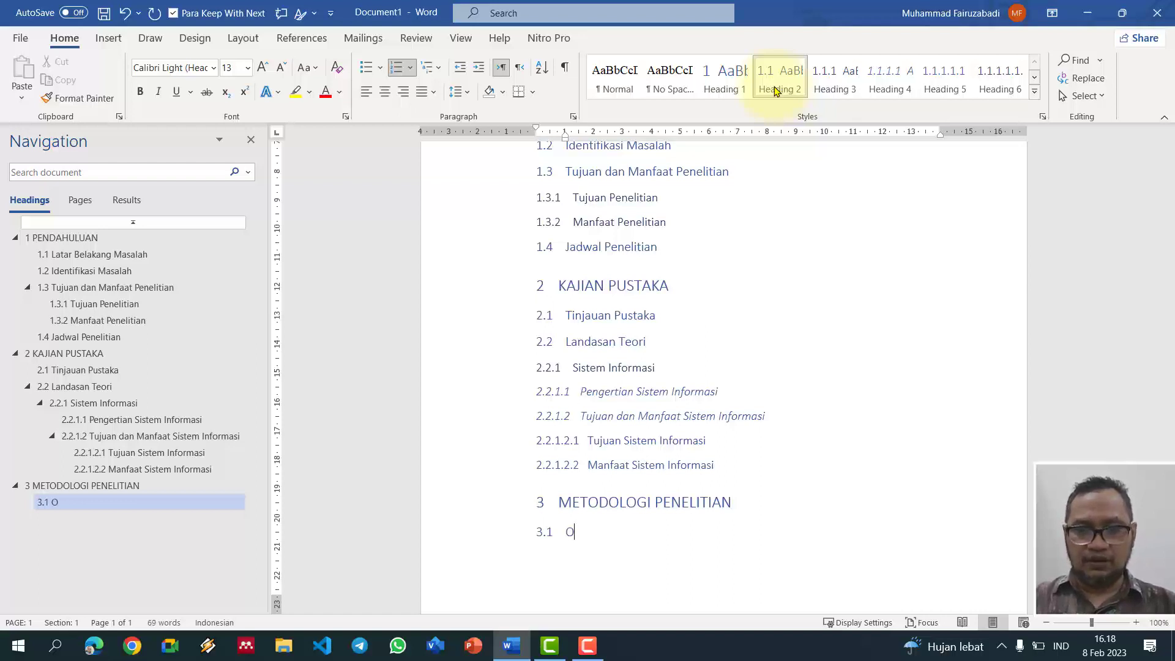
text(byek)
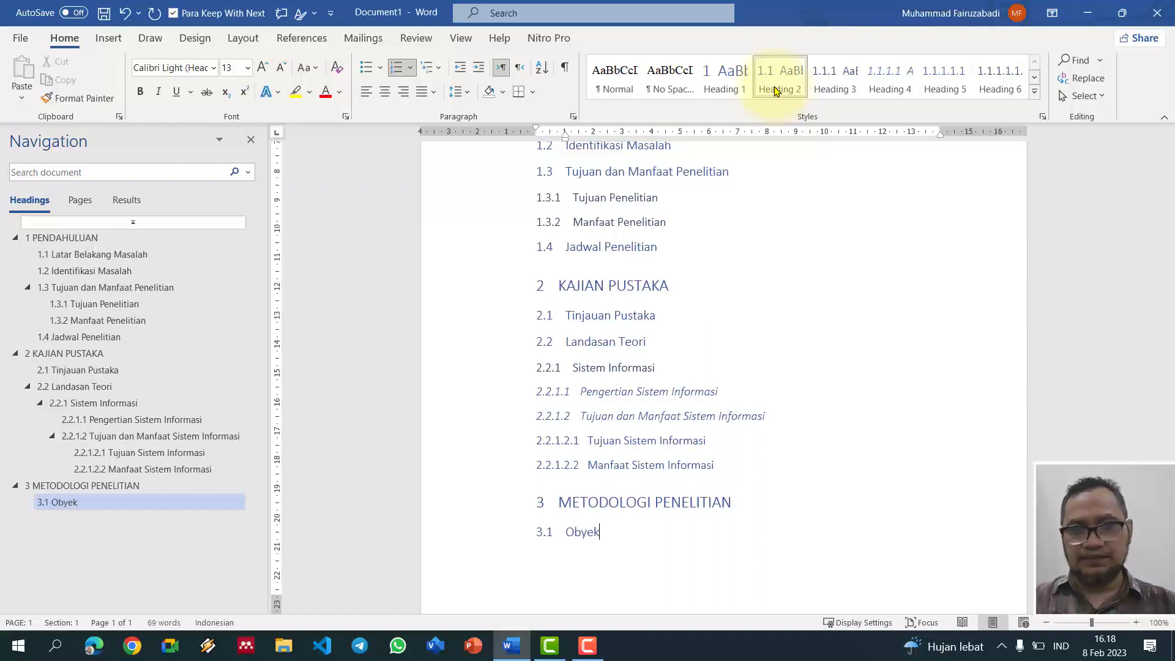
text( Penelitian)
key(Return)
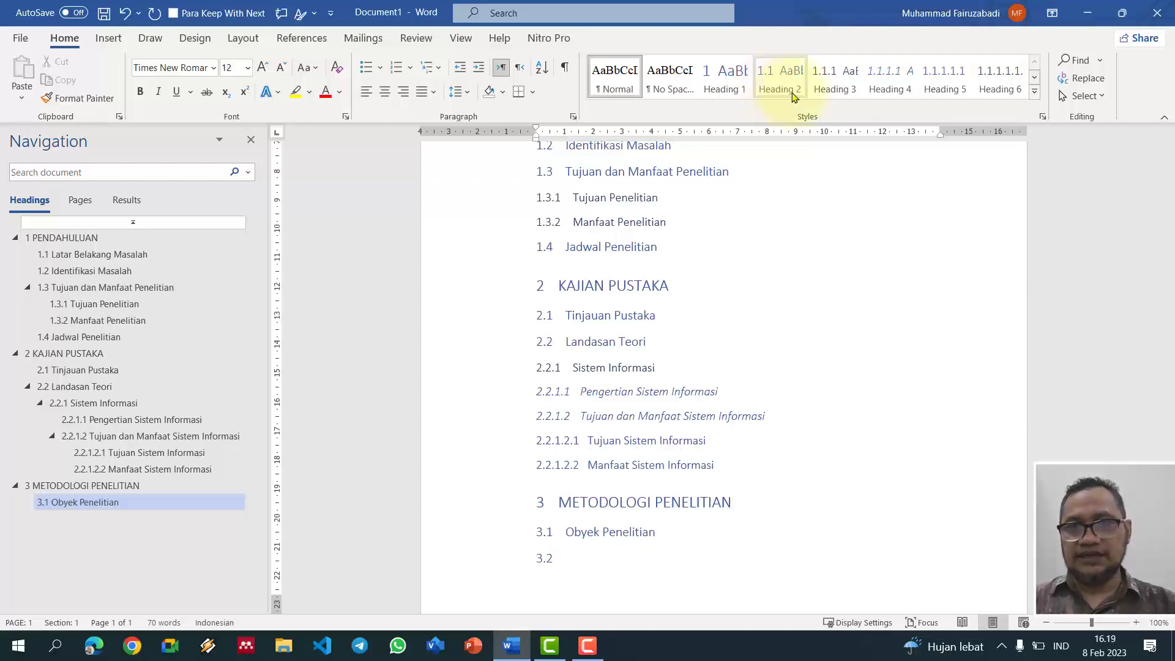
click(793, 91)
text(Metode Pengumpulan Data)
key(Return)
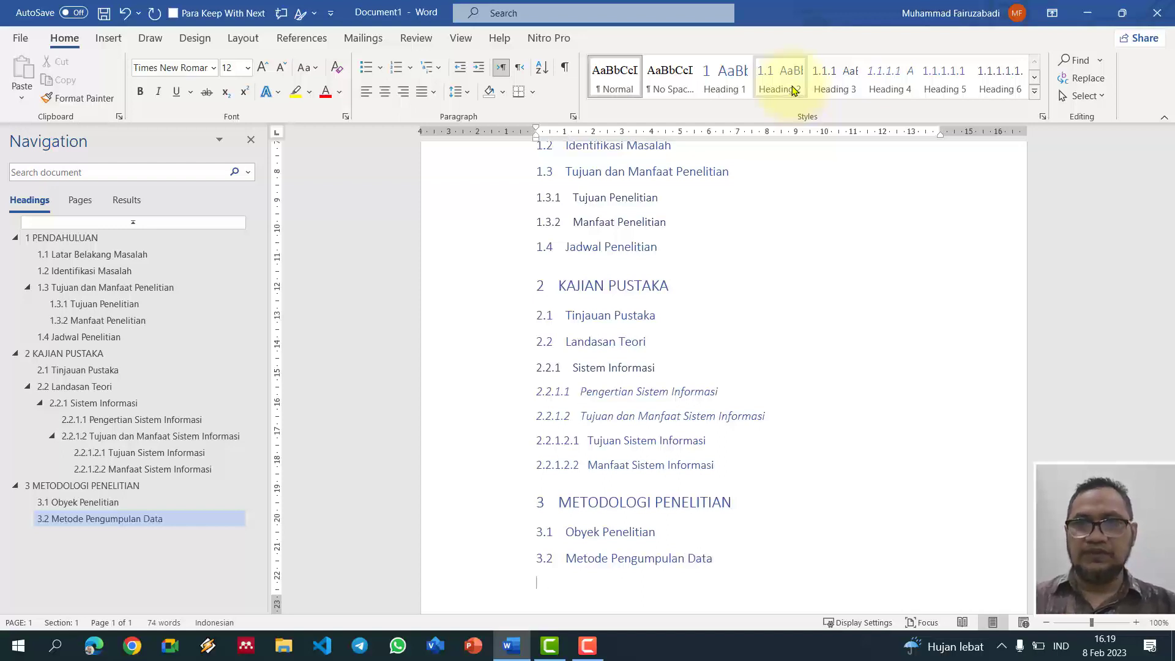
Step: Add the Heading 2 subheading Desain Sistem Informasi below Metode Pengumpulan Data
click(838, 91)
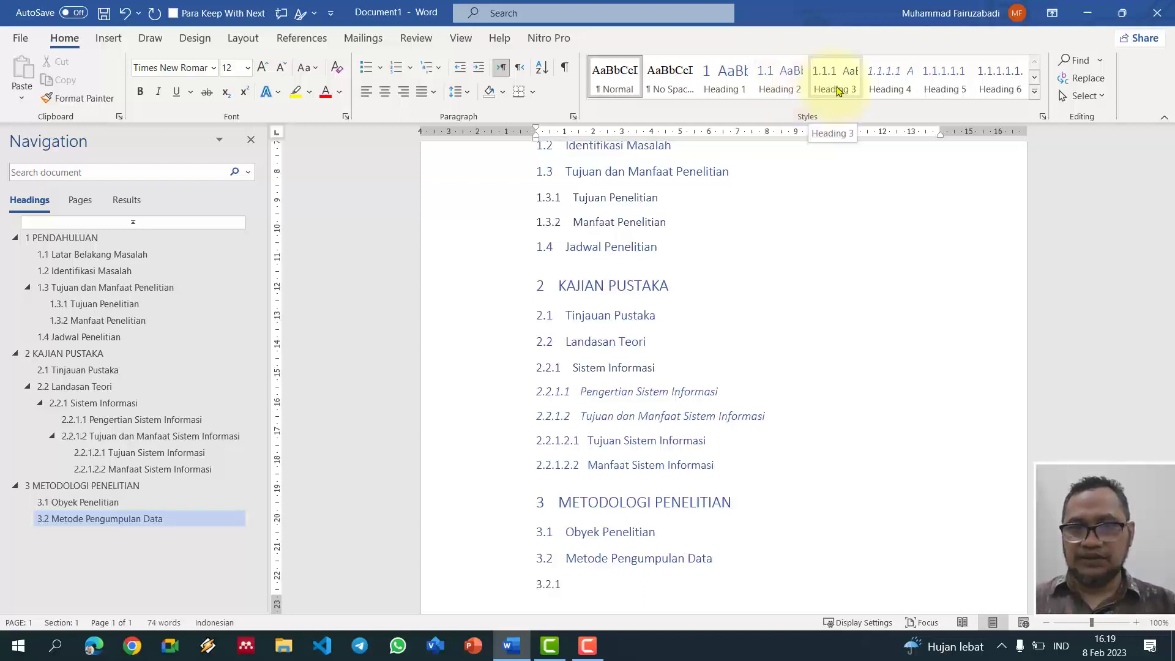
click(790, 90)
text(Desain)
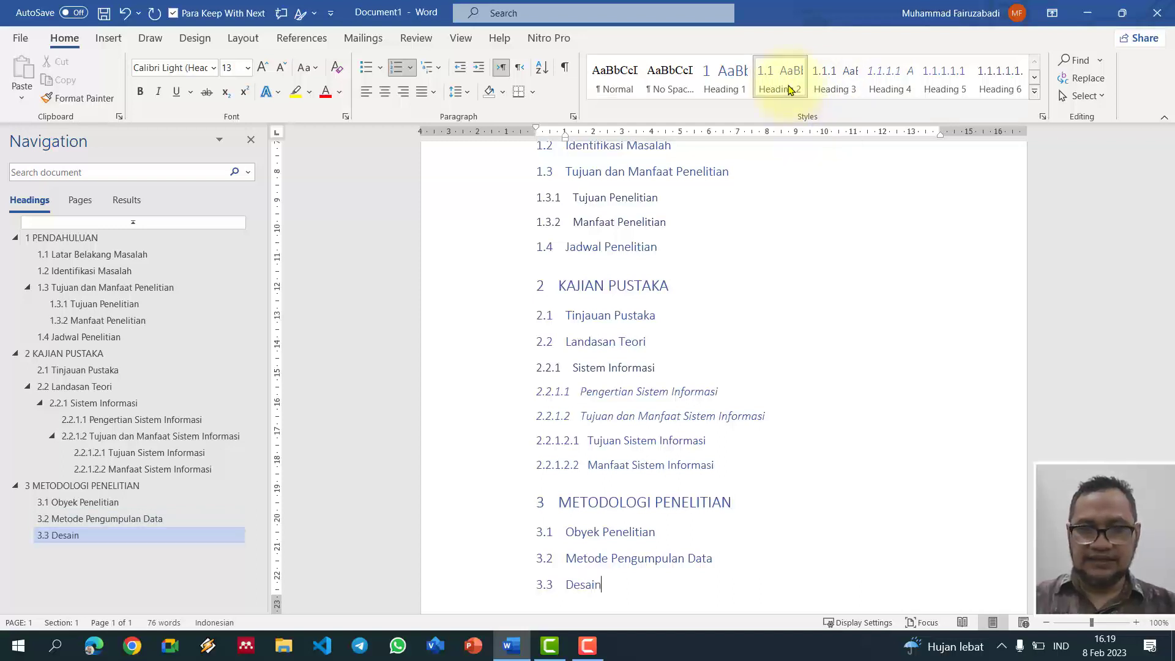
text( Sis)
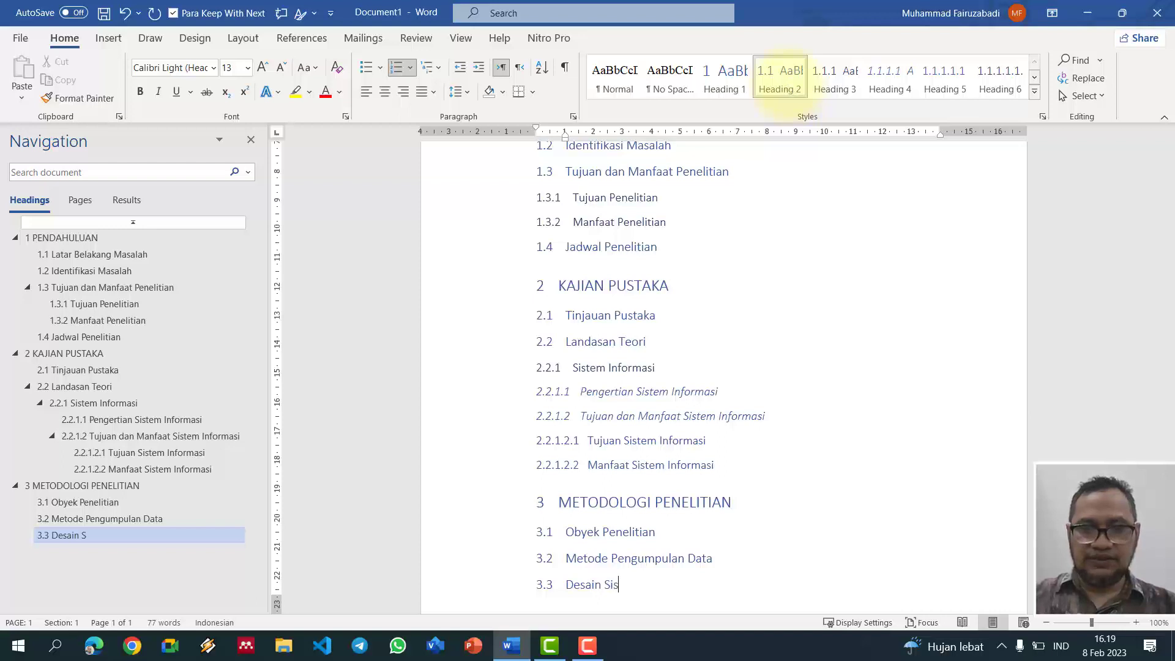
text(tem Informasi)
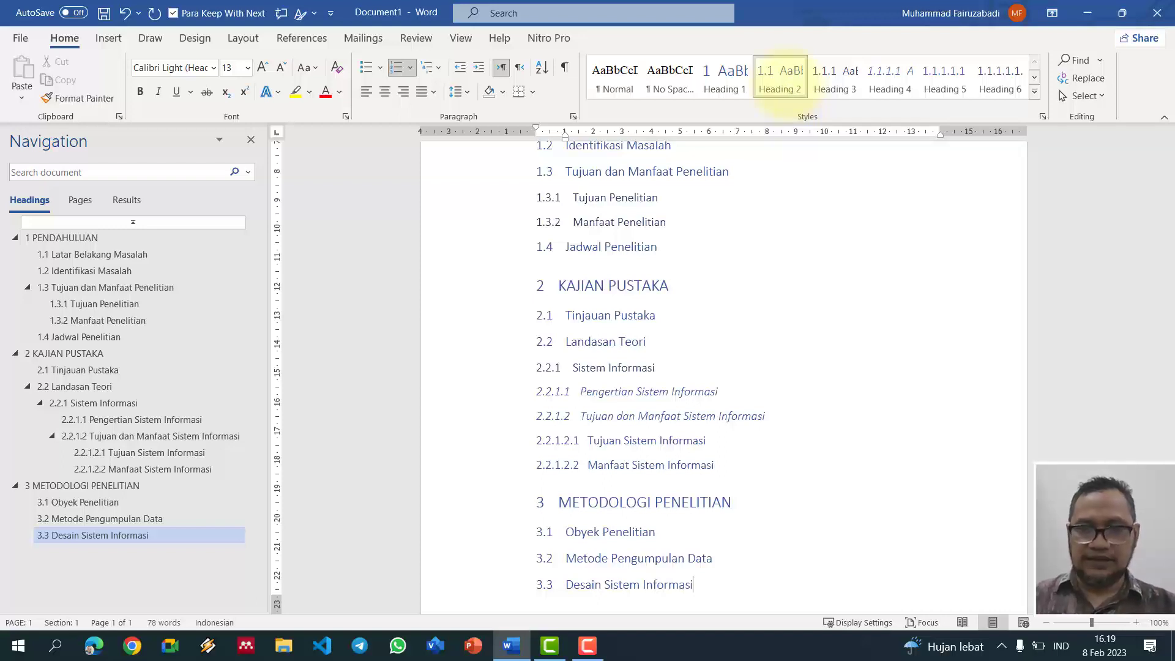
key(Return)
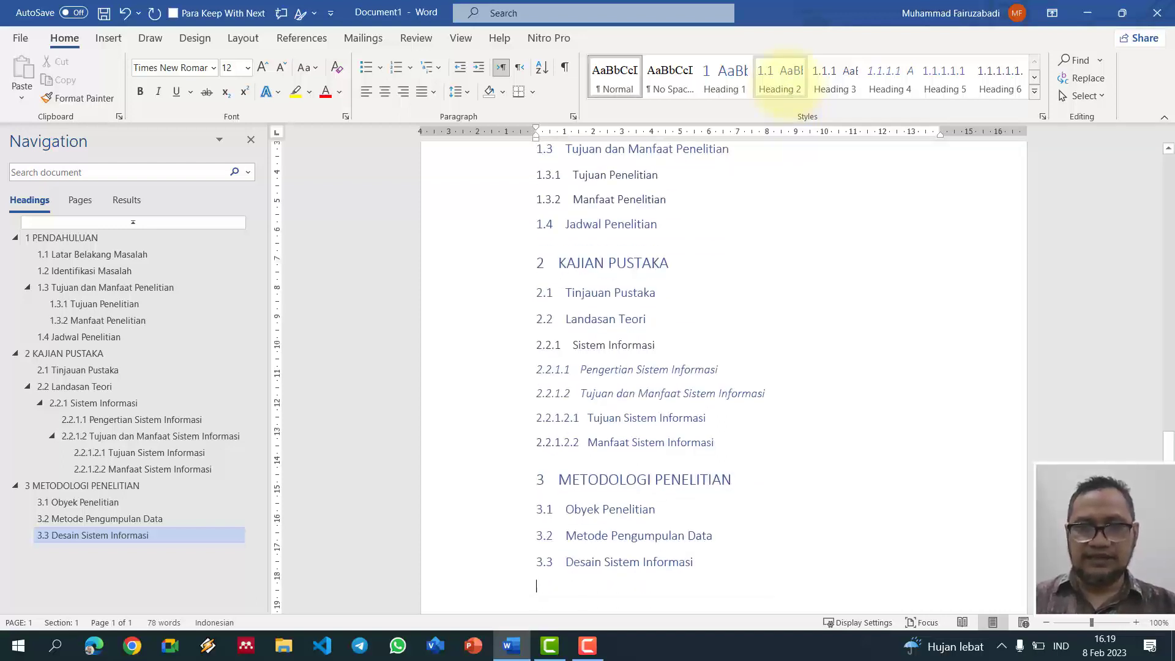
Step: Add the Heading 3 subheading Diagram Konteks under Desain Sistem Informasi
scroll(840, 263, down, 3)
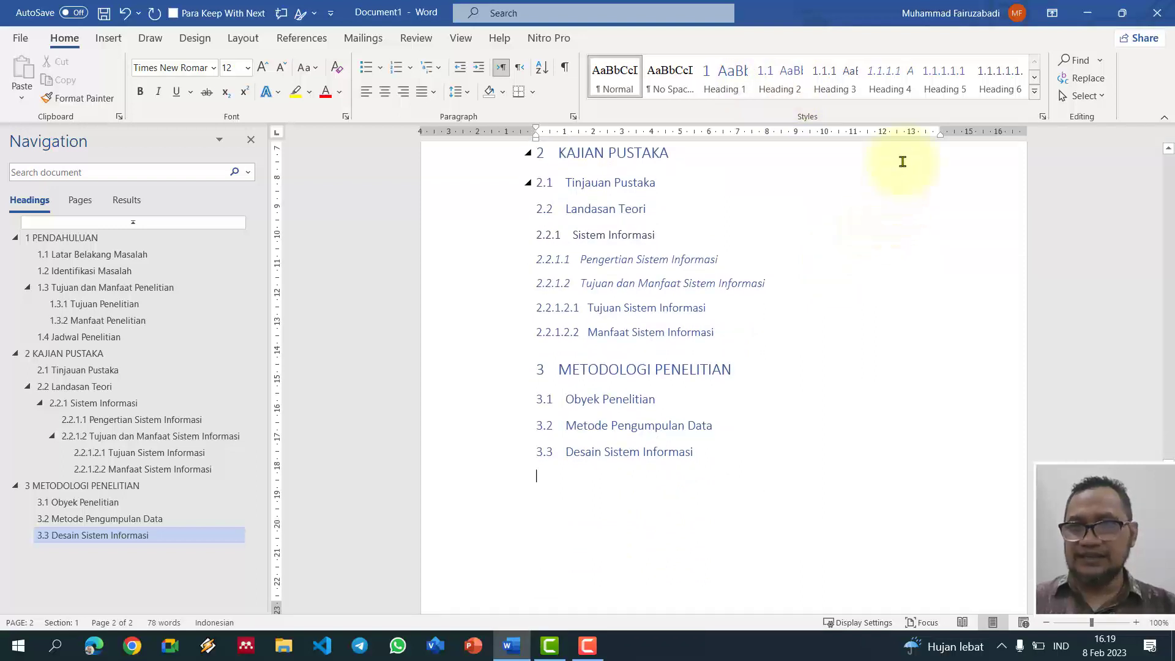
click(897, 91)
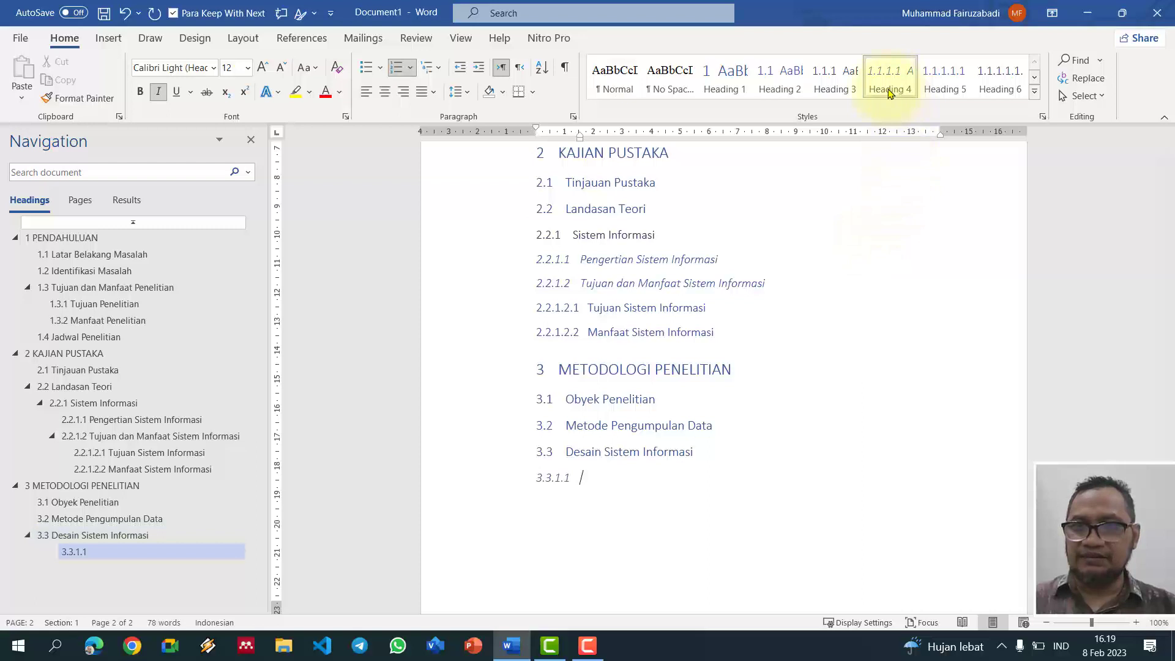
click(860, 92)
text(K)
key(BackSpace)
text(Diaga)
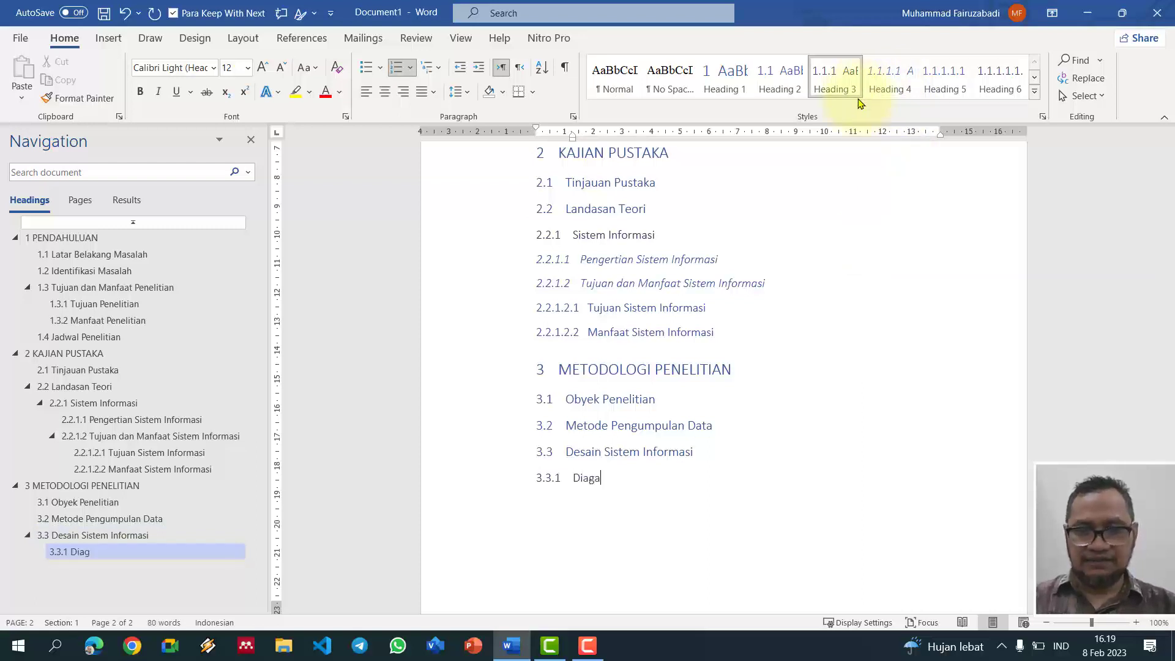
key(BackSpace)
text(ram Konteks)
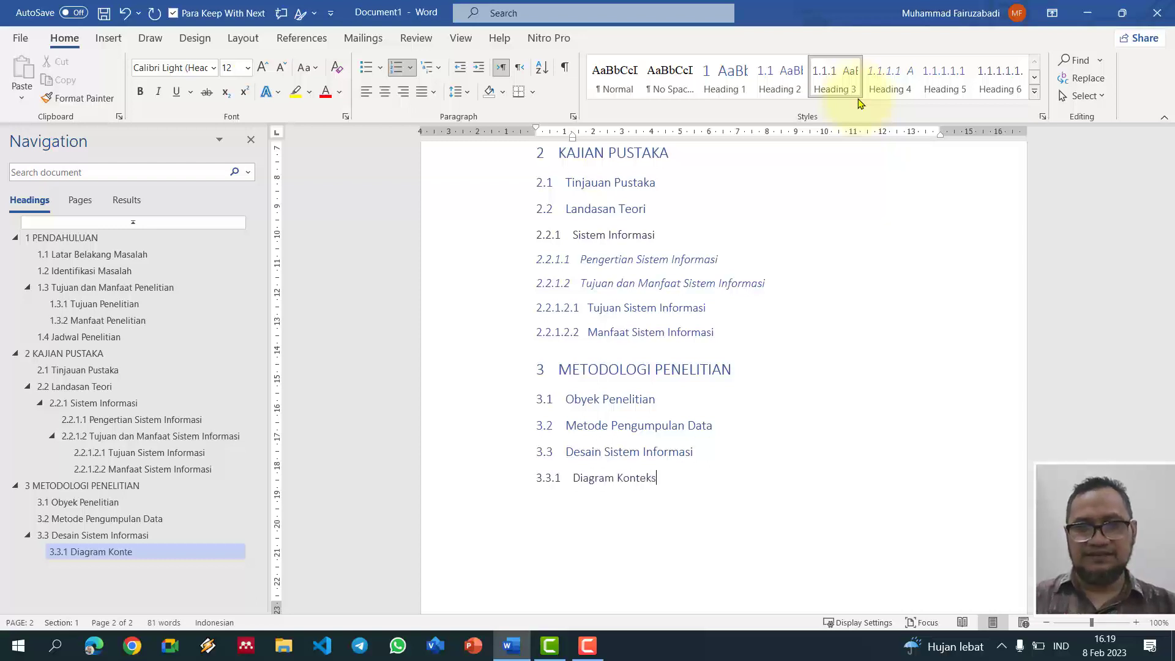
key(Return)
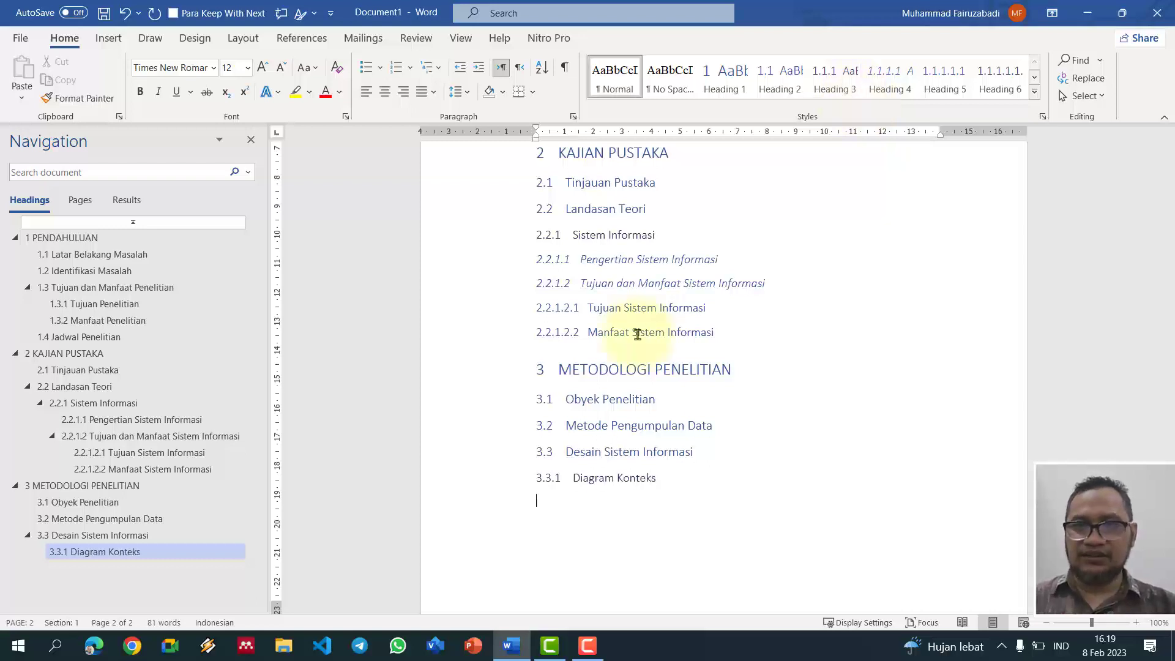
Step: Replace the text of the Diagram Konteks subheading with Data Flow Diagram and start a new line below it
click(681, 479)
key(ctrl+BackSpace)
key(ctrl+BackSpace)
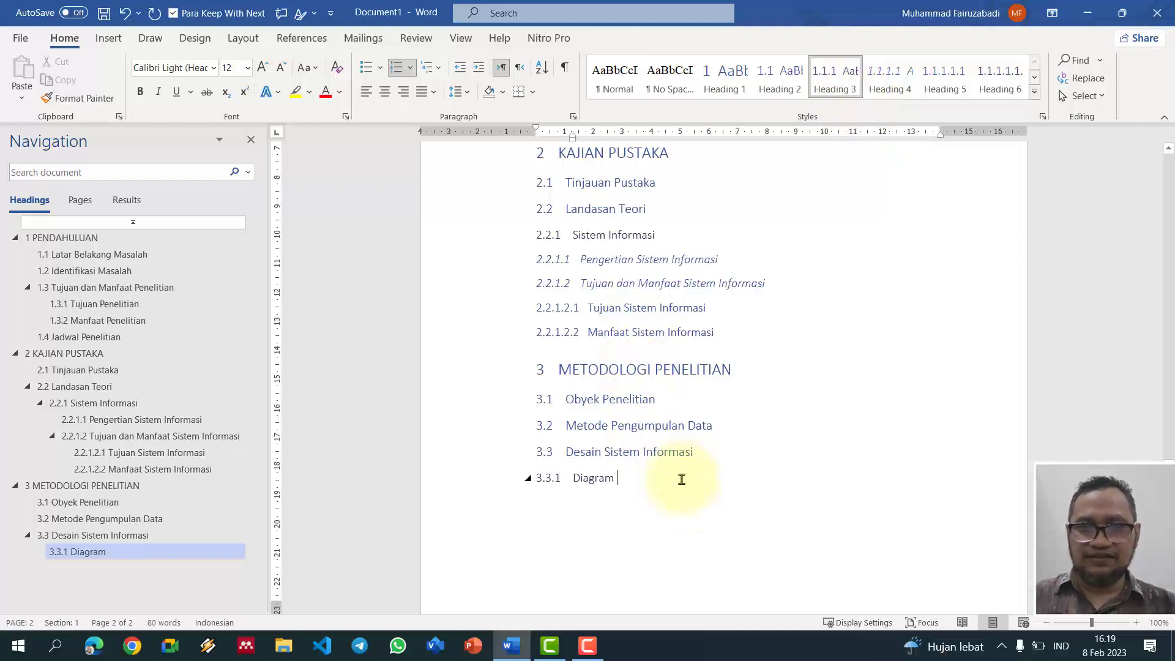
text(Data D)
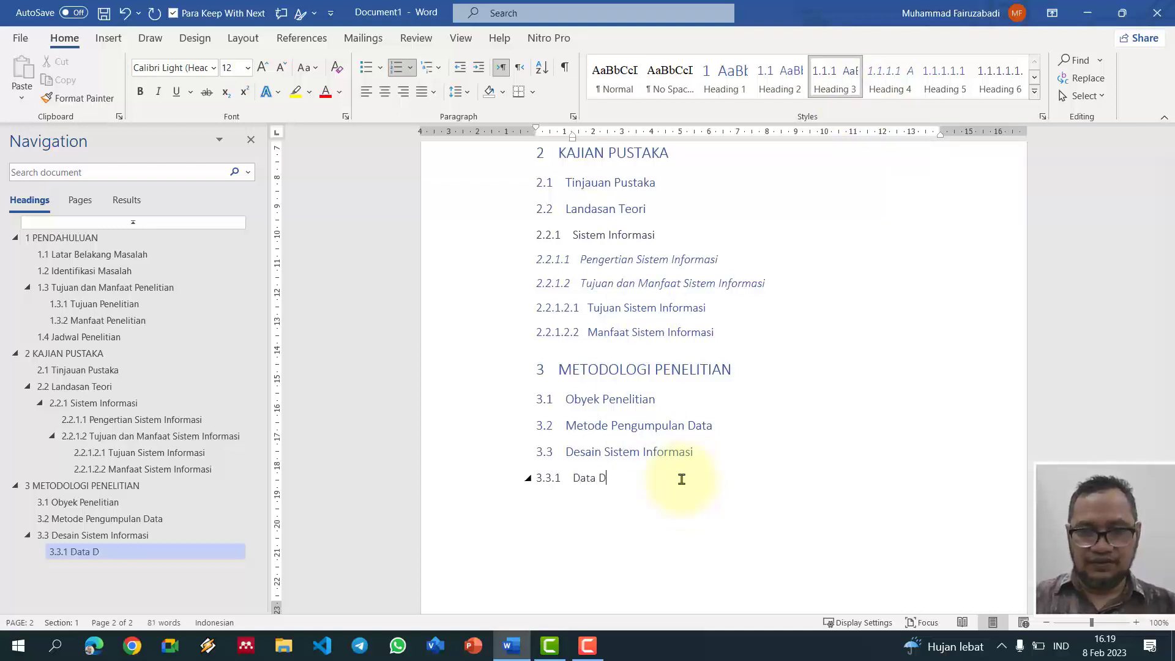
key(BackSpace)
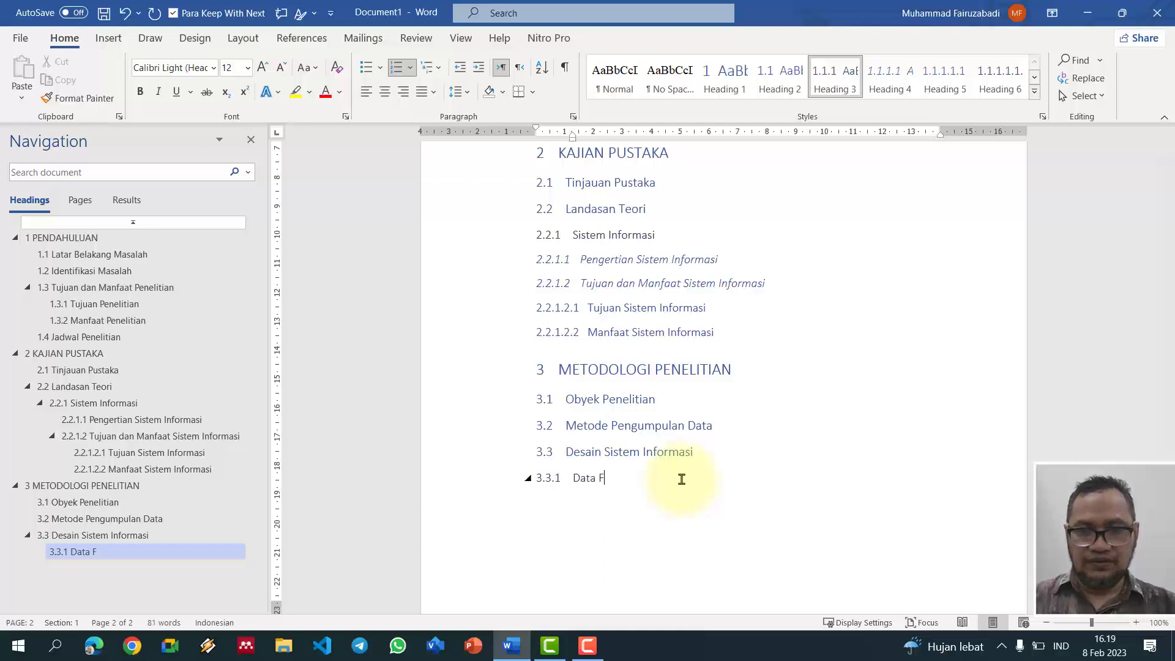
text(Flow D)
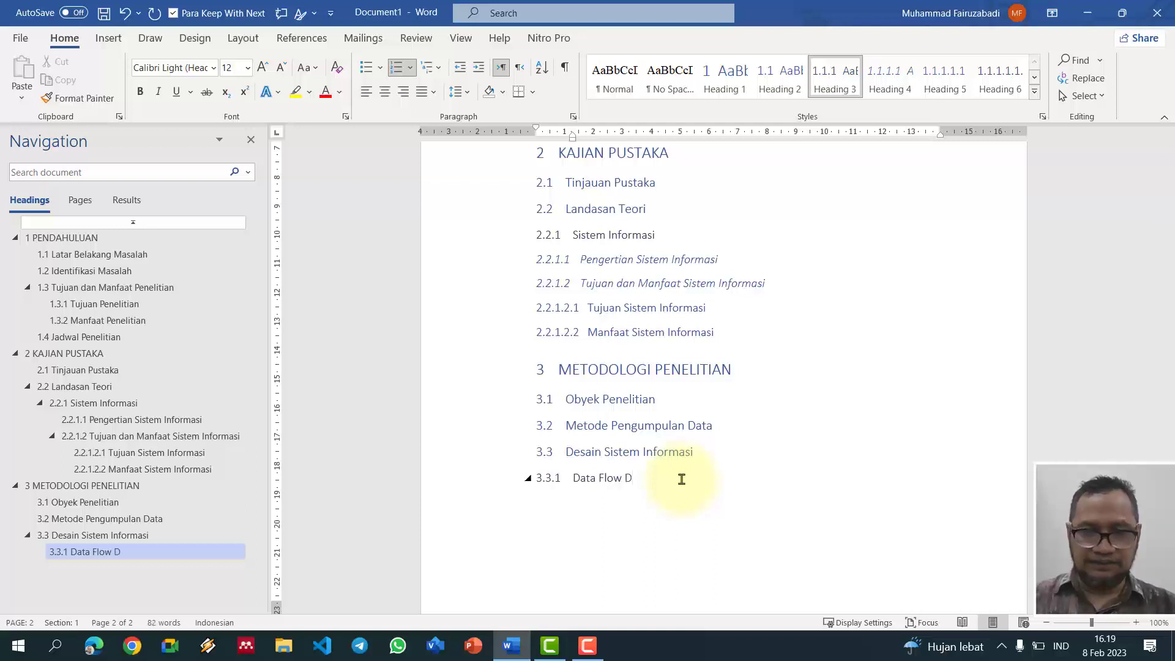
text(iagram)
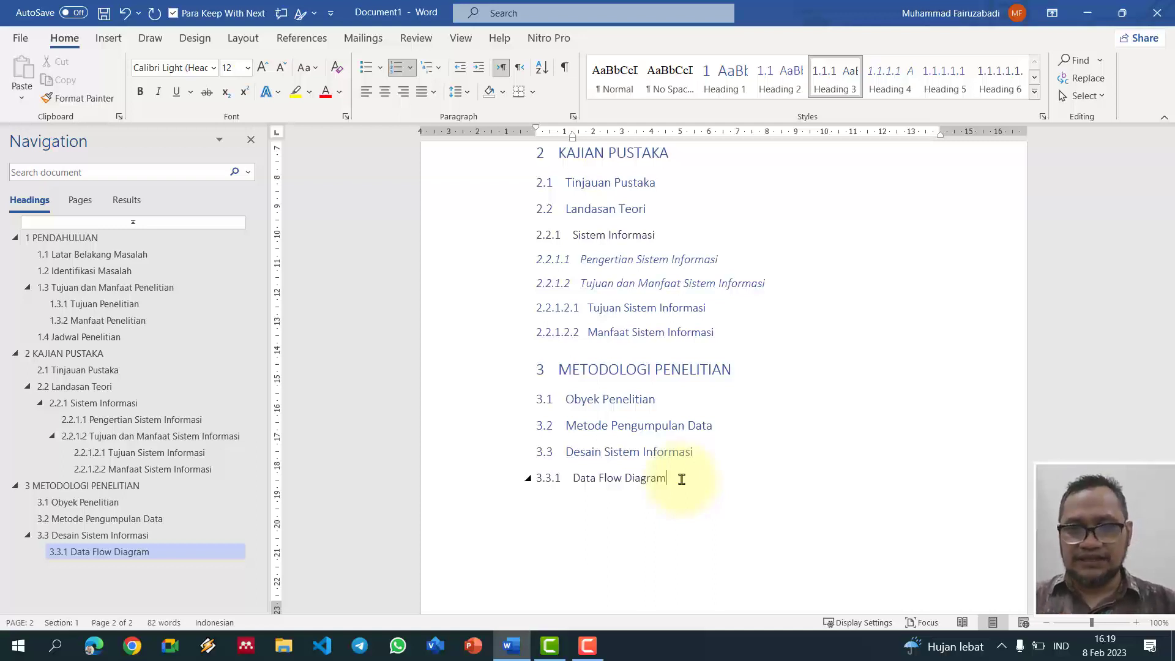
key(Return)
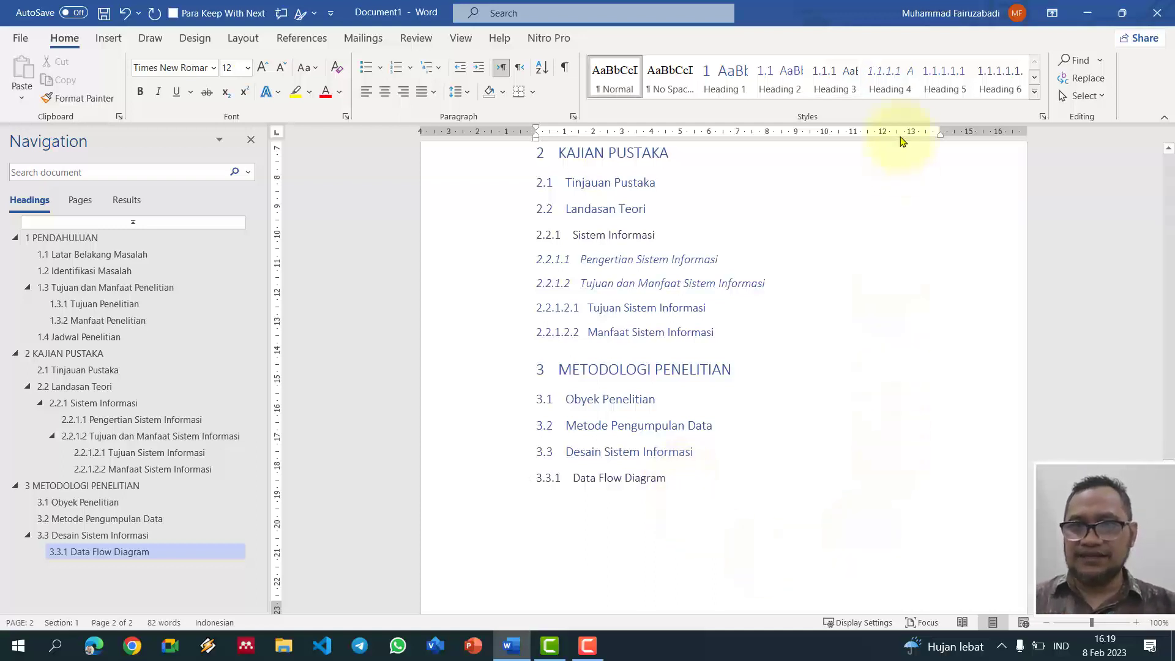
Step: Add the Heading 4 subheading DFD Level 0 under Data Flow Diagram
click(896, 85)
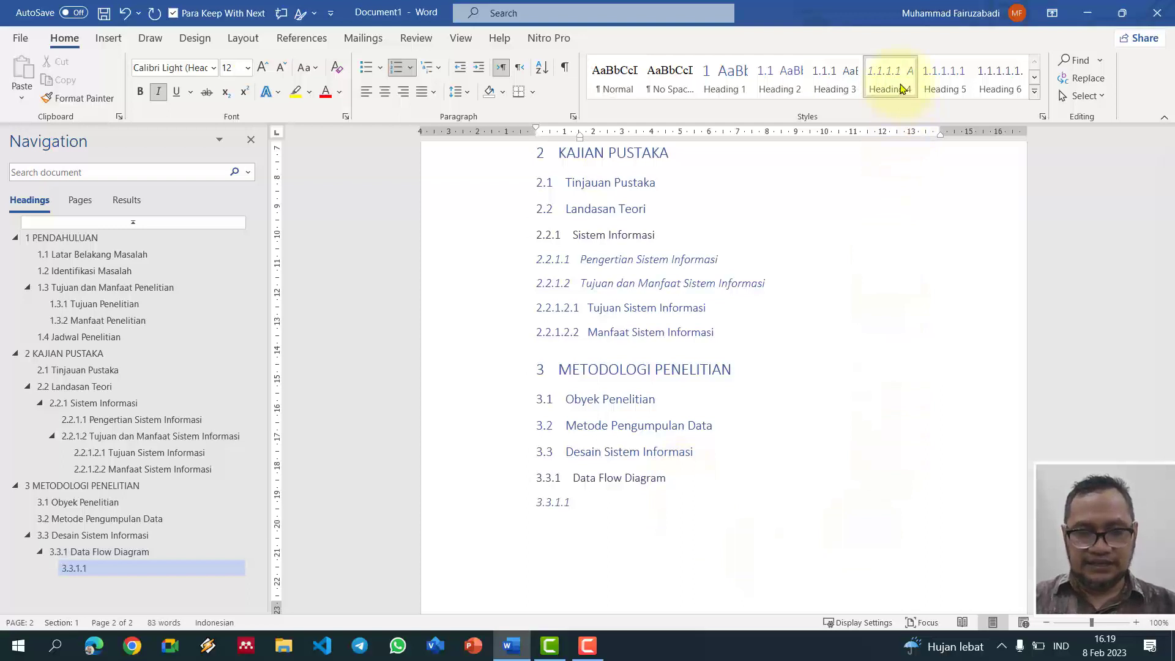
text(DFD)
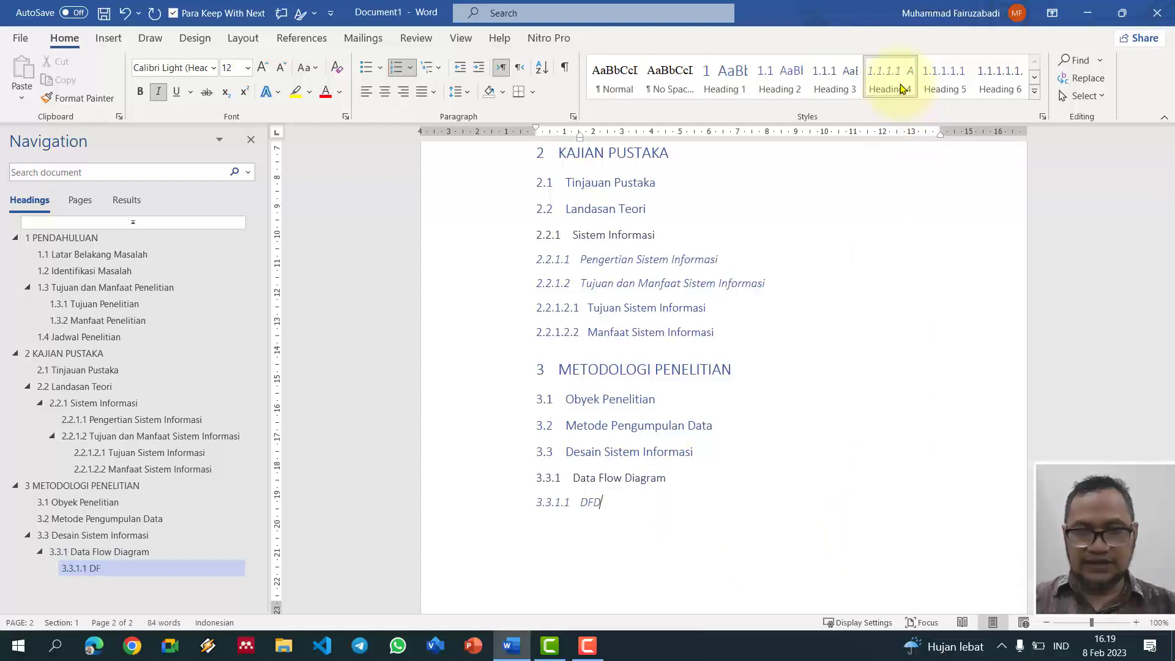
text( LEvel 0)
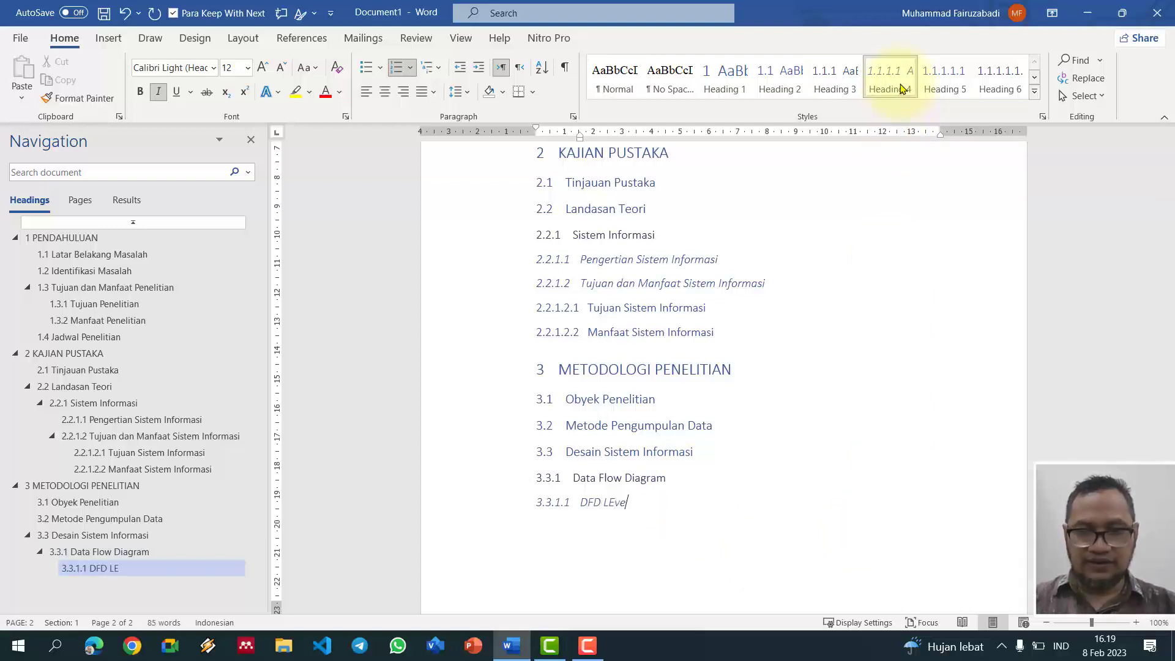
key(Return)
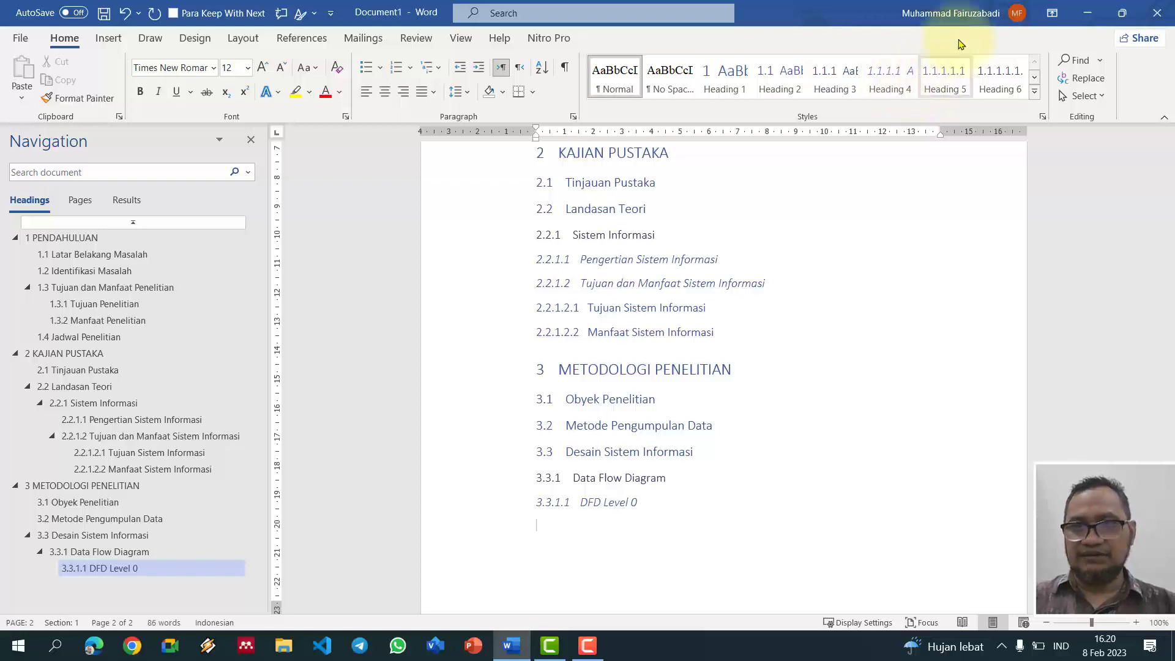
Step: Add the Heading 4 subheading DFD LeVel 1 below DFD Level 0 and start a new line under it
click(906, 78)
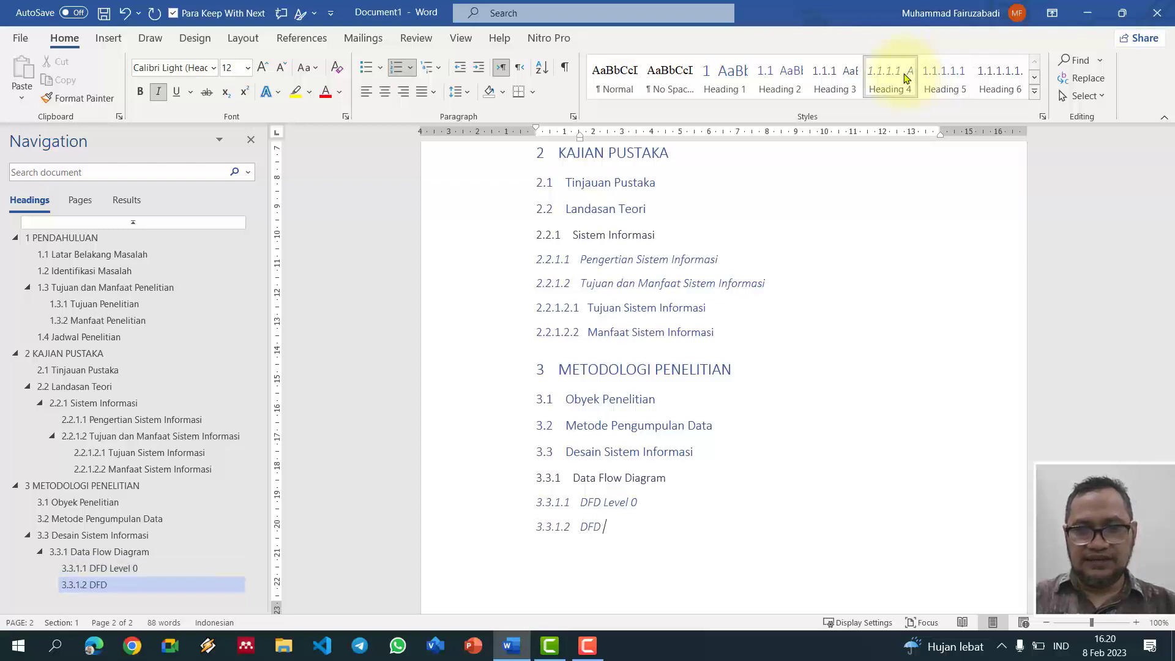
text(DFD LE)
key(BackSpace)
text(e)
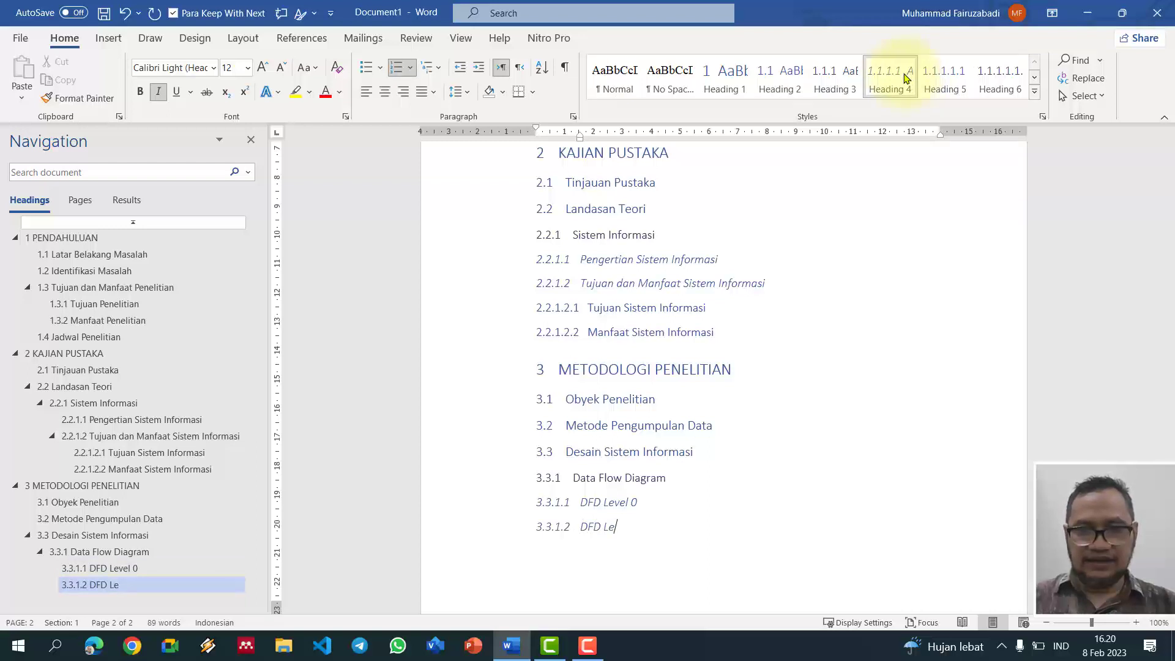
text(Vel 1)
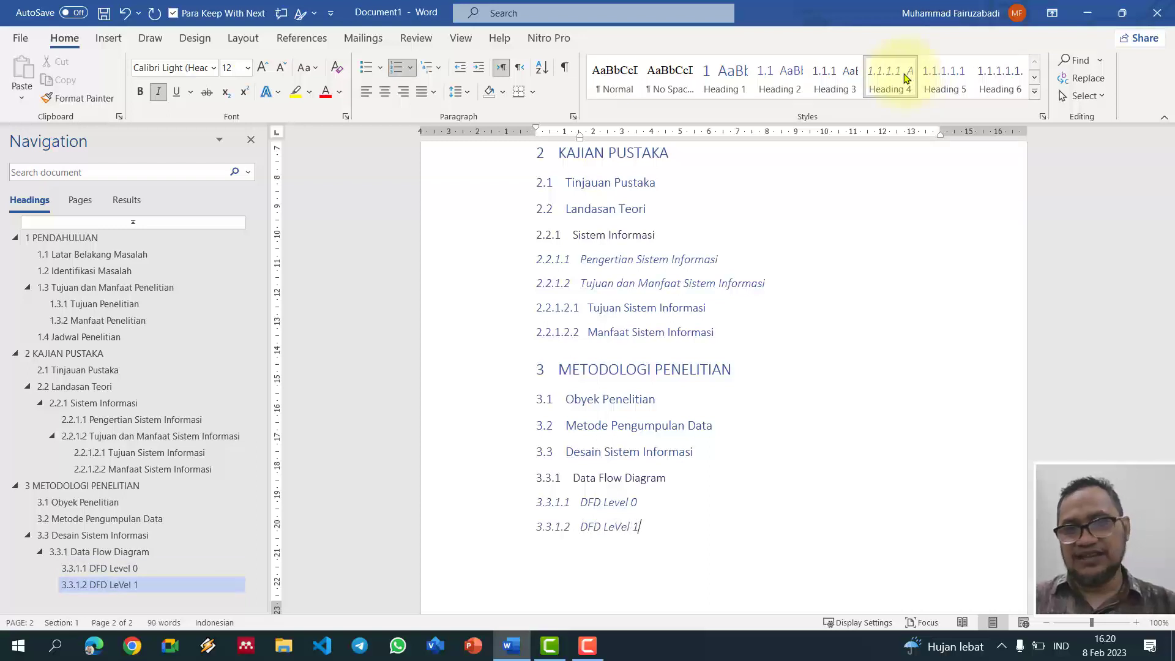
key(Return)
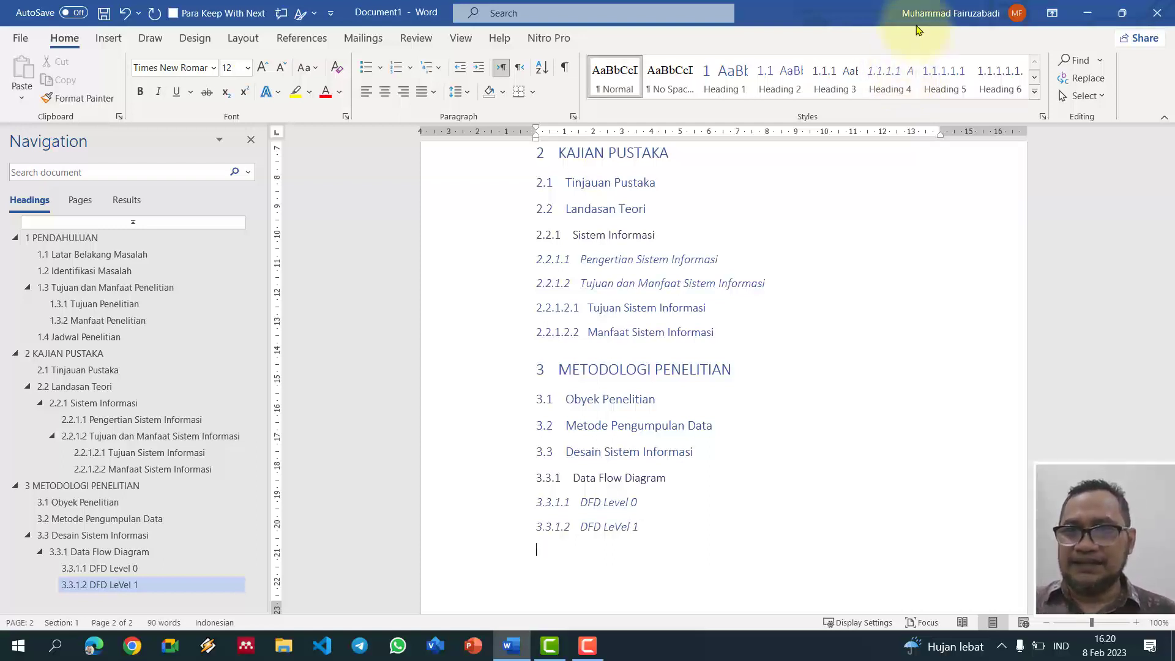
Step: Add the Heading 1 chapter title IMPLEMENTASI DAN PEMBAHASAN after the METODOLOGI PENELITIAN chapter and start a new line below it
click(733, 89)
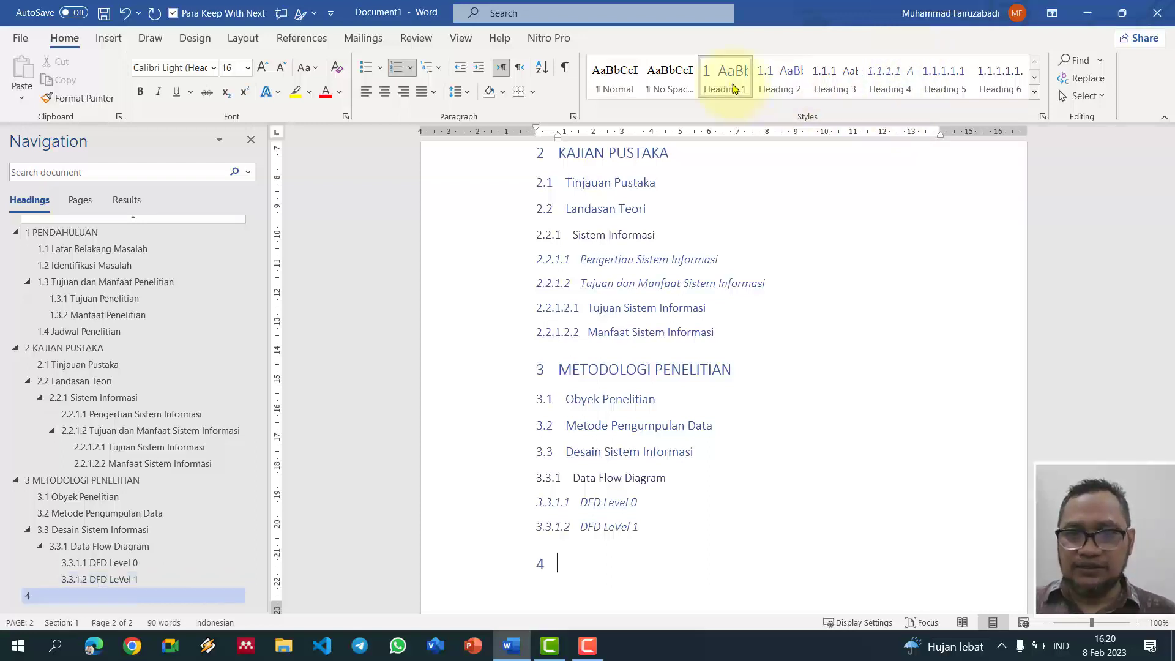
text(PEMBAHASAN)
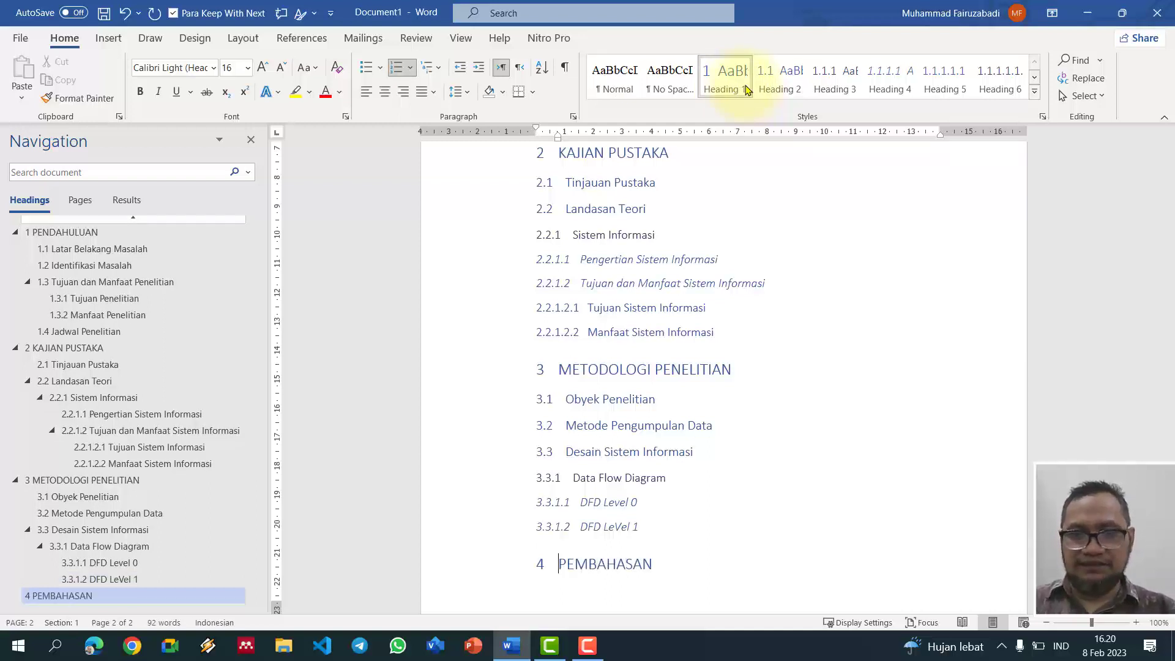
text(IMPLEME)
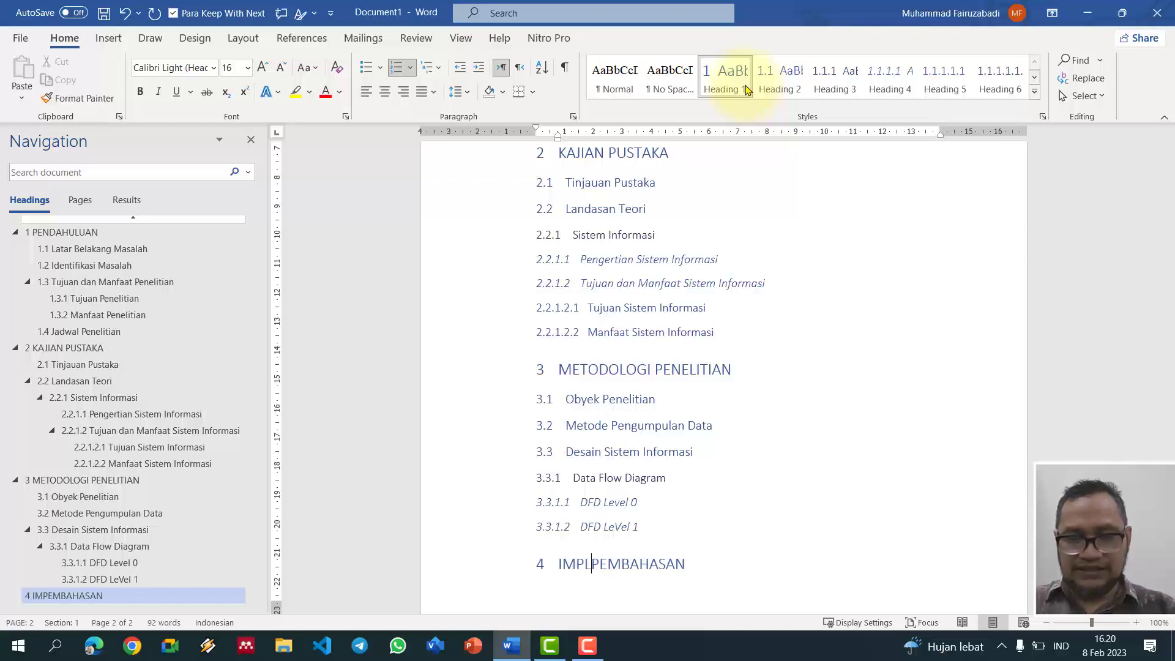
text(N)
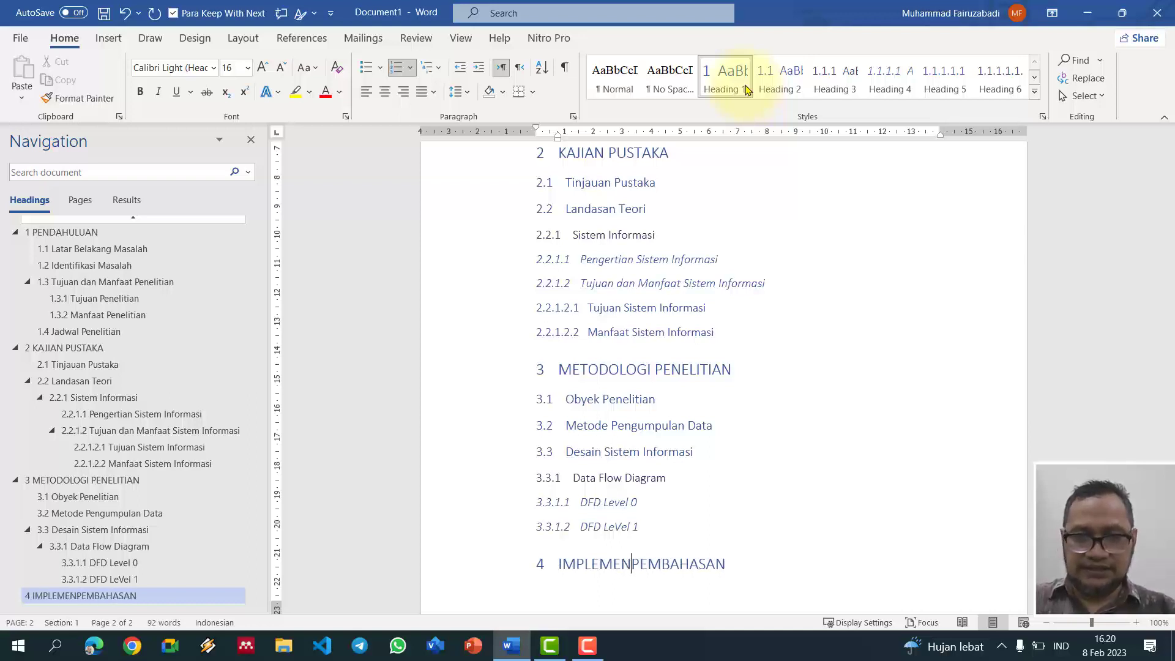
text(TASI DAN)
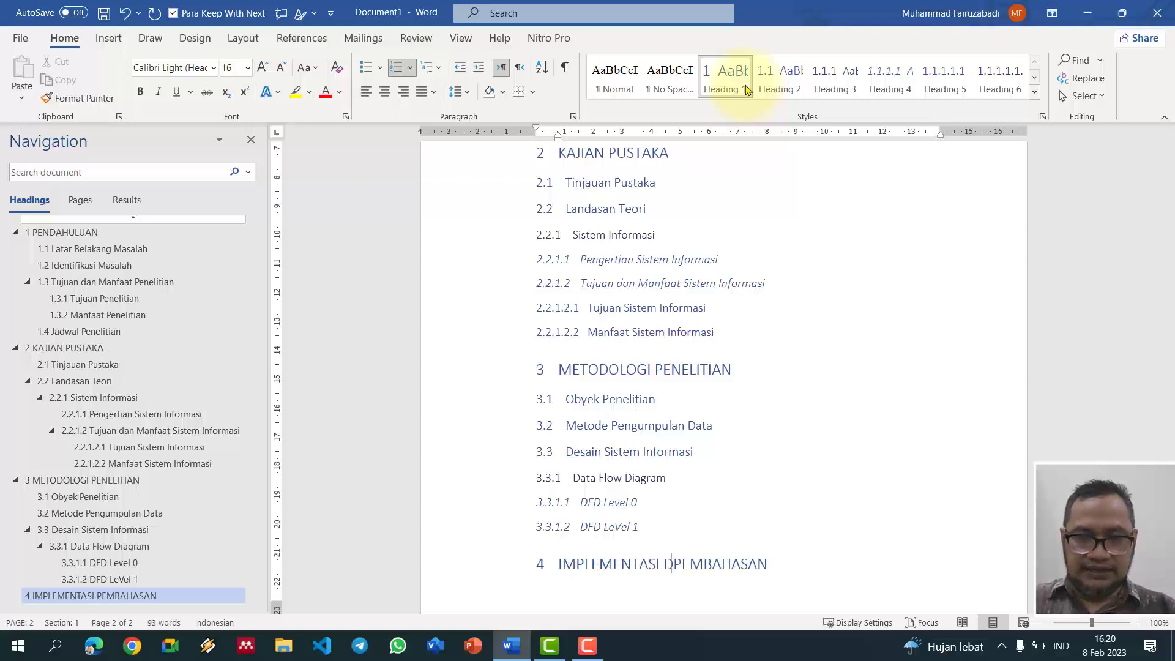
scroll(772, 113, down, 1)
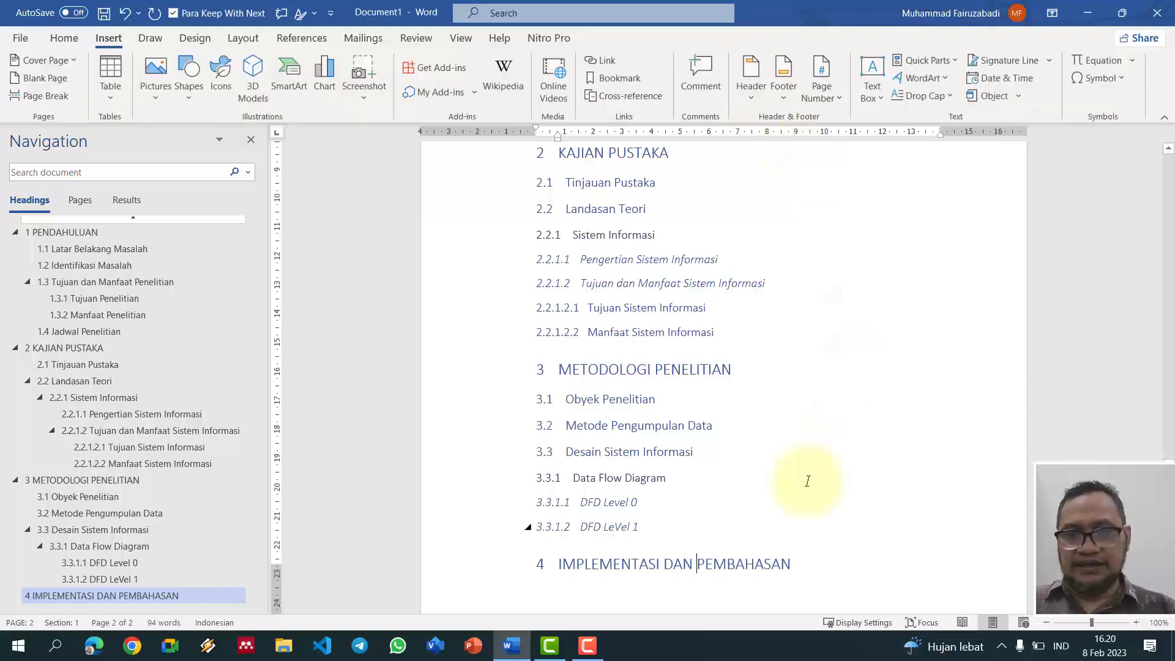
scroll(809, 480, down, 3)
key(Return)
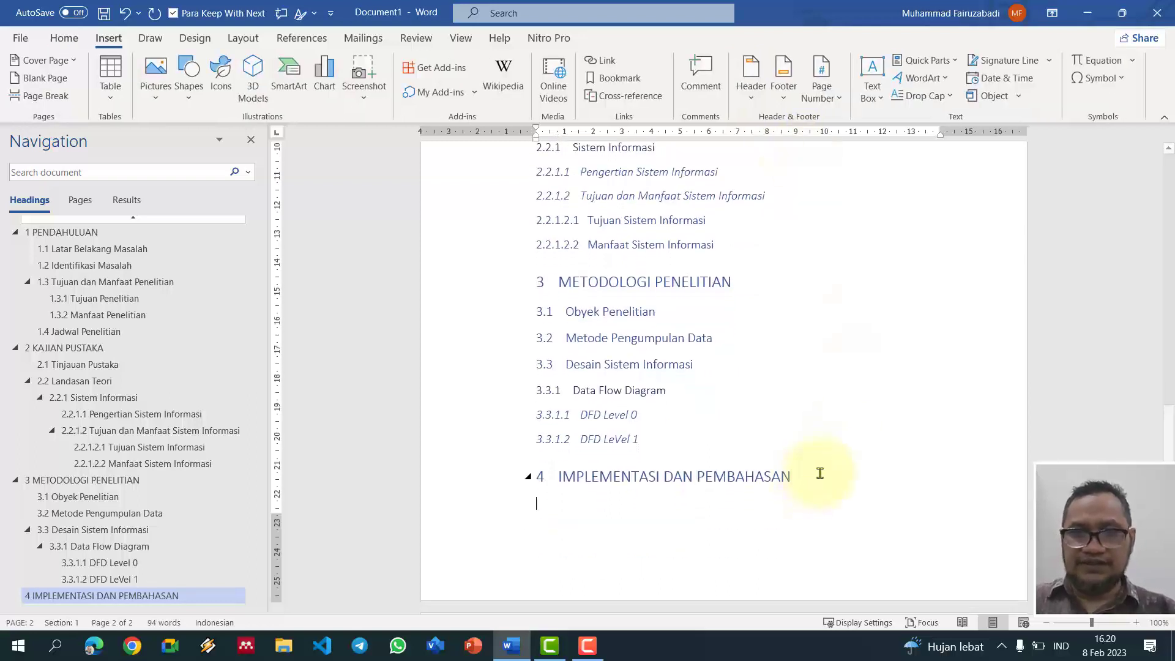
Step: Add the Heading 2 subheading Implementasi under IMPLEMENTASI DAN PEMBAHASAN, followed by a page break
click(65, 38)
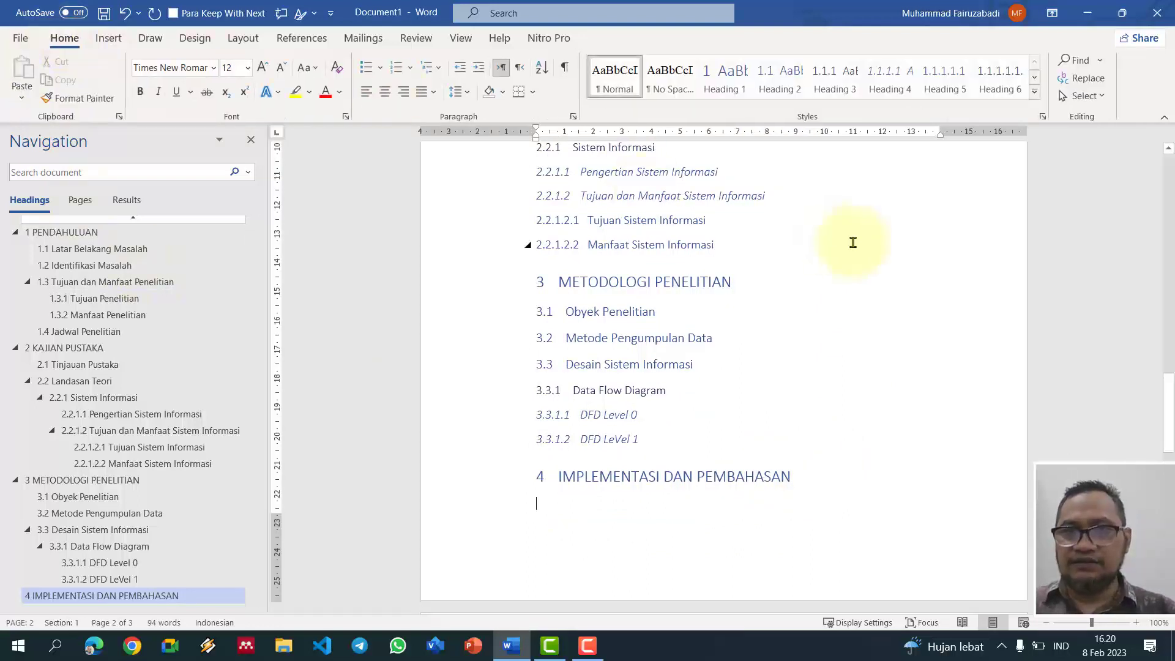
click(782, 90)
text(Implementasi)
key(ctrl+Return)
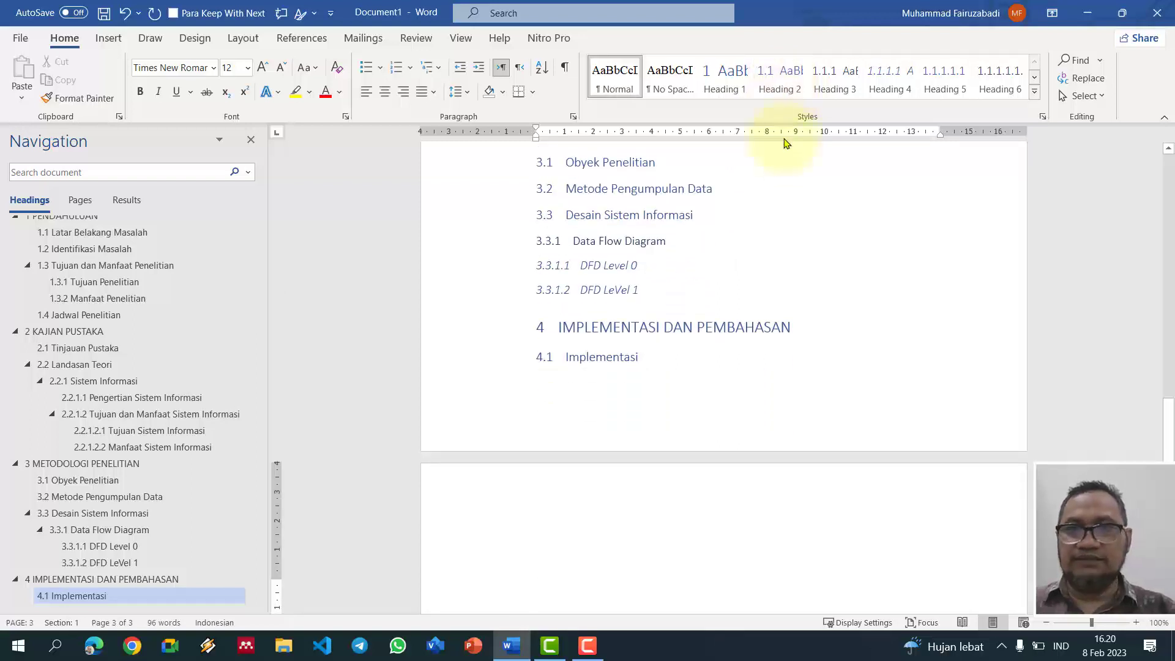
Step: Add a second Heading 2 subheading to the IMPLEMENTASI DAN PEMBAHASAN chapter, reading Peembahasan
click(778, 86)
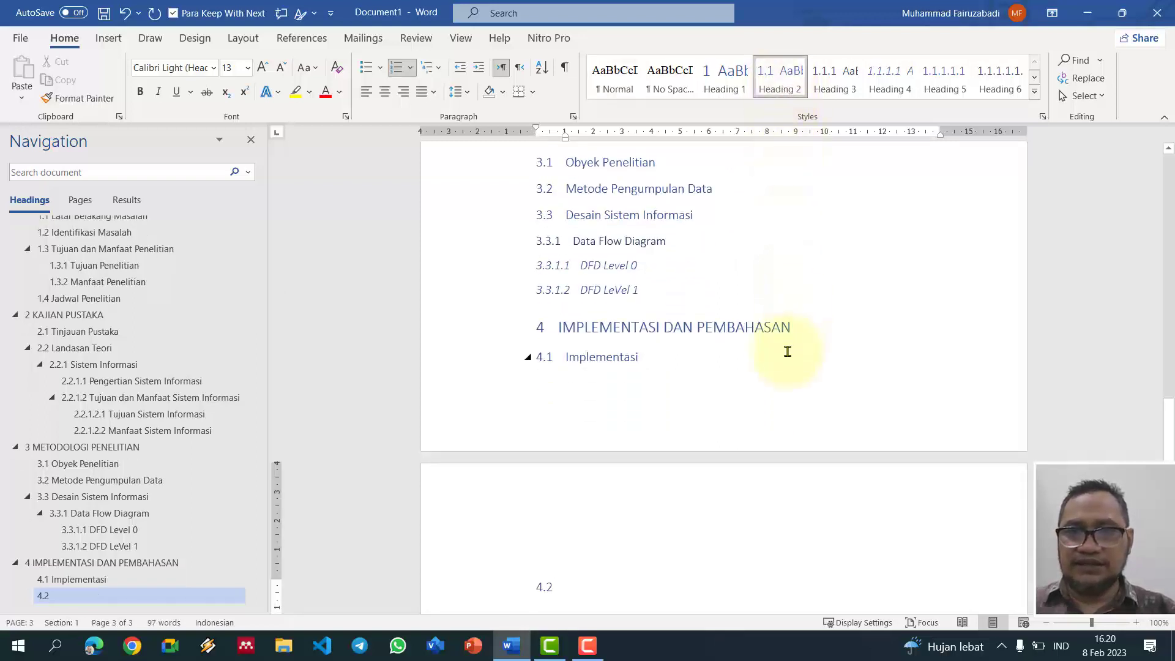
scroll(762, 215, down, 3)
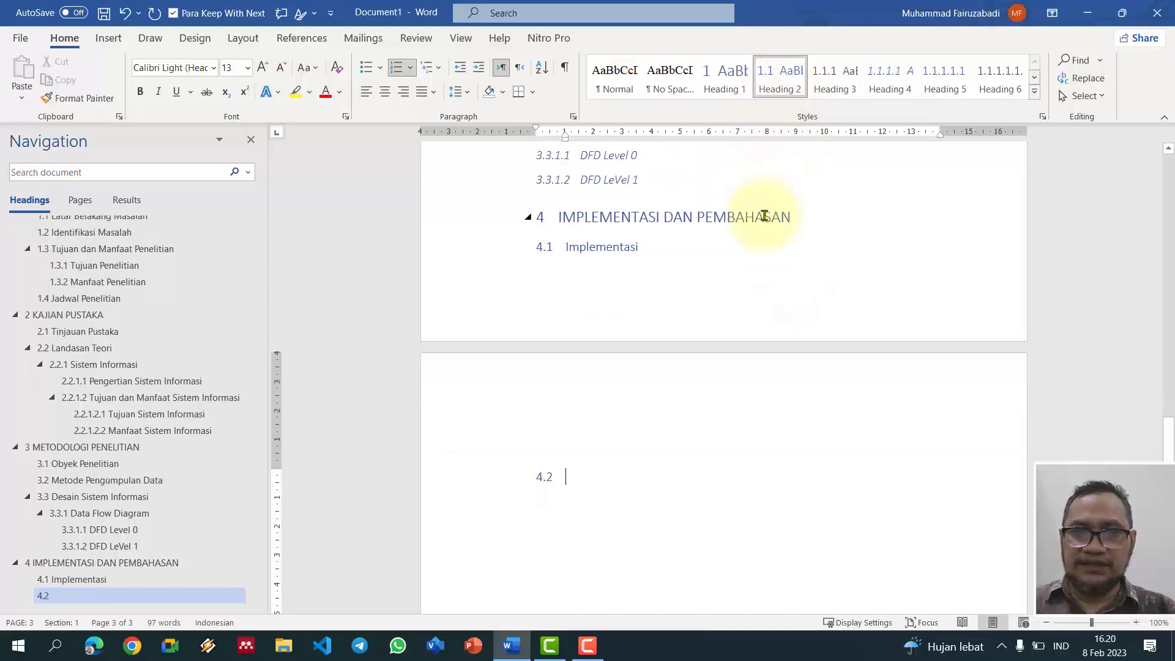
text(PPembahasan)
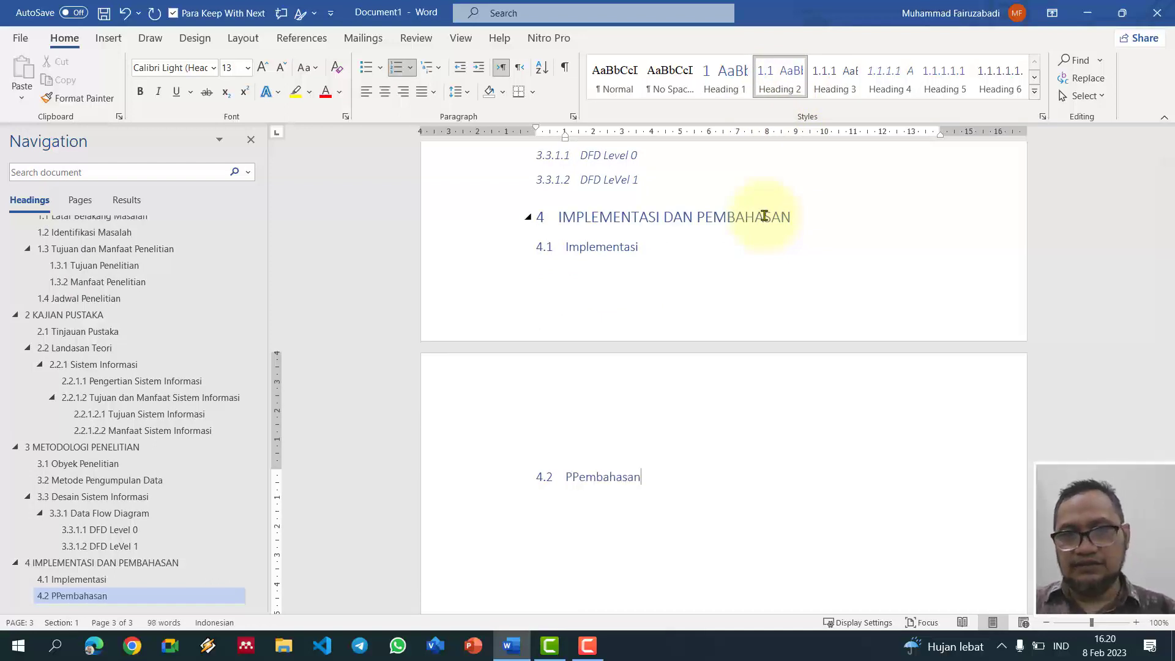
key(Return)
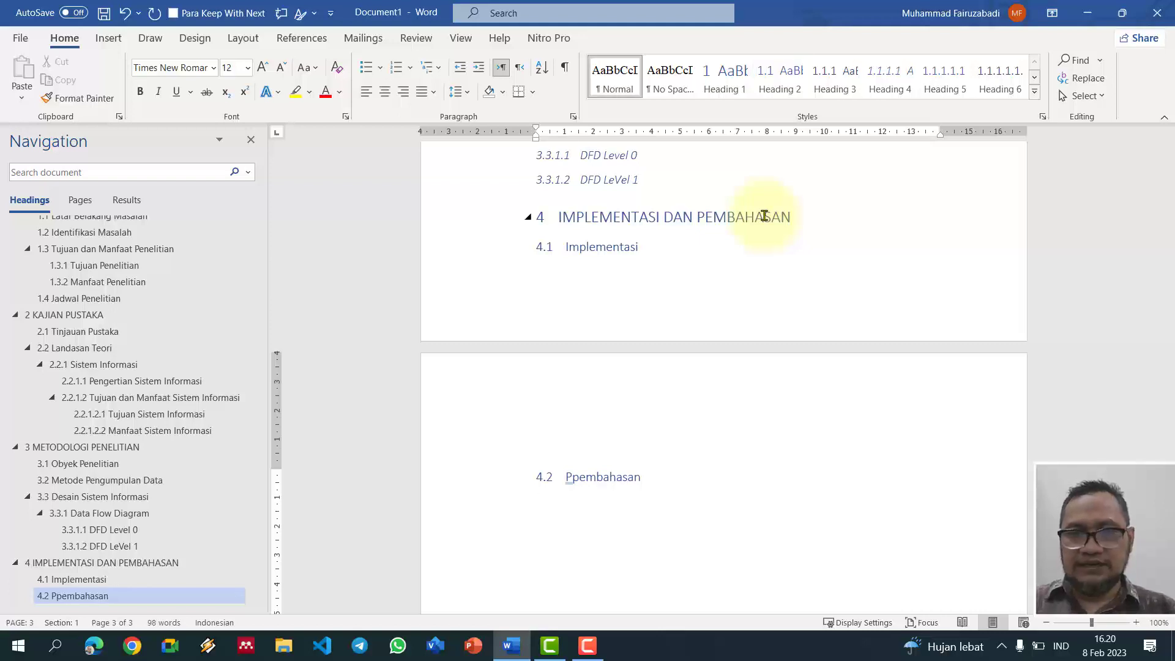
key(Left)
key(Left)
key(Left)
key(BackSpace)
text(e)
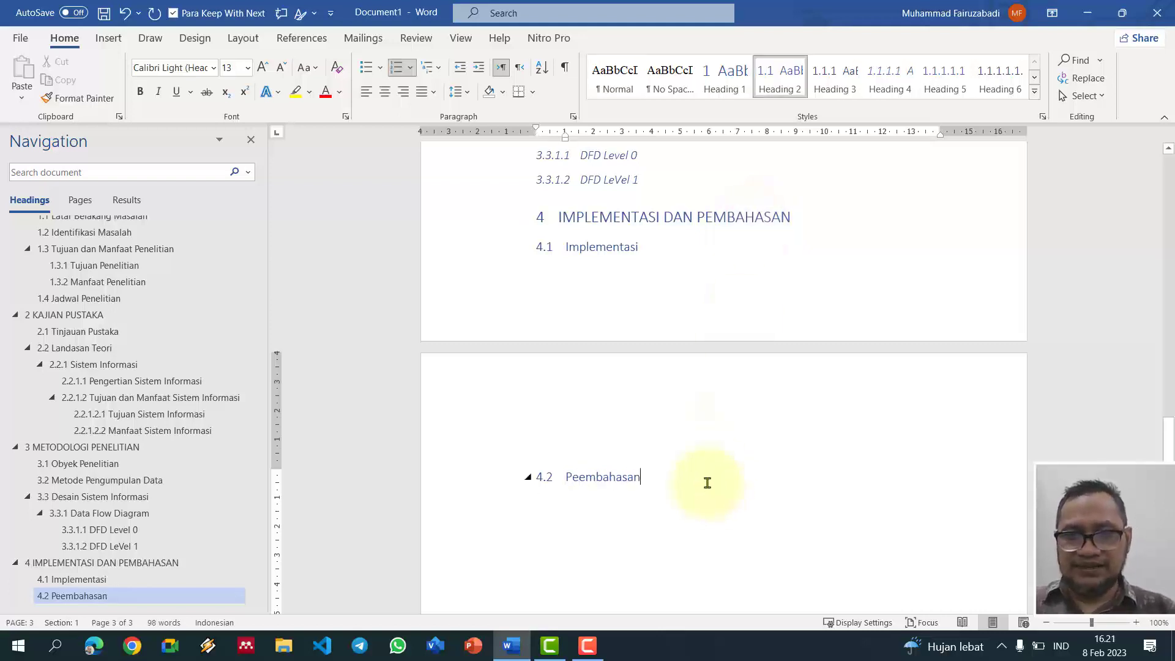
Step: Add the Heading 1 chapter title PENUTUP below the Peembahasan subheading and start a new line
click(727, 84)
scroll(783, 326, down, 3)
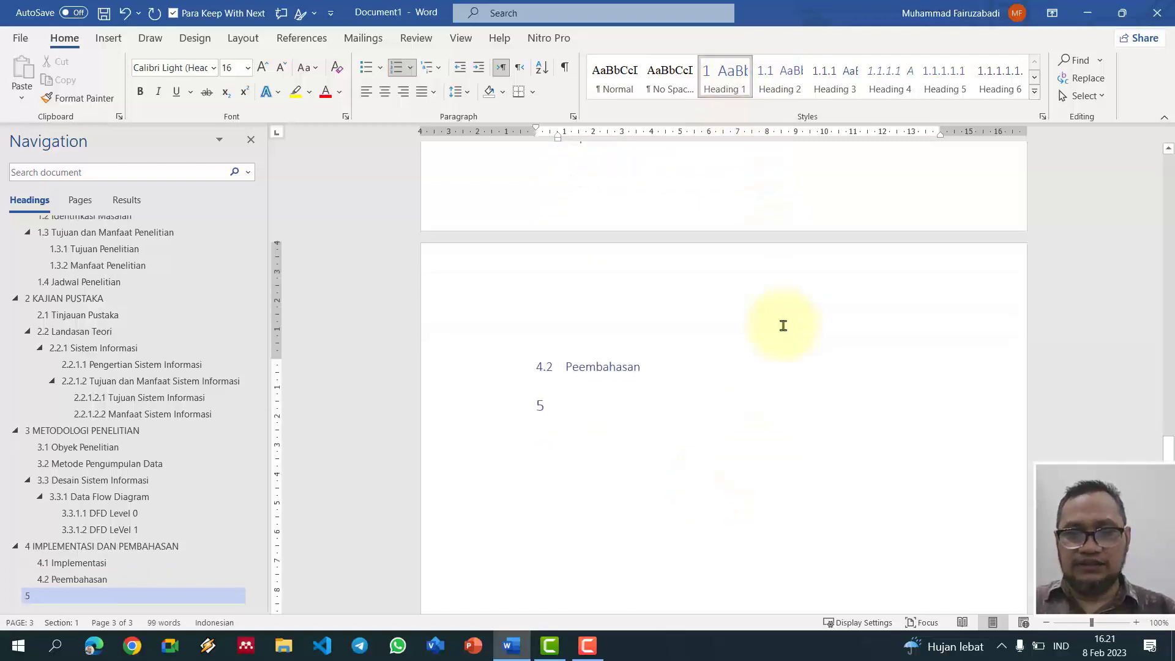
text(PENUTUP)
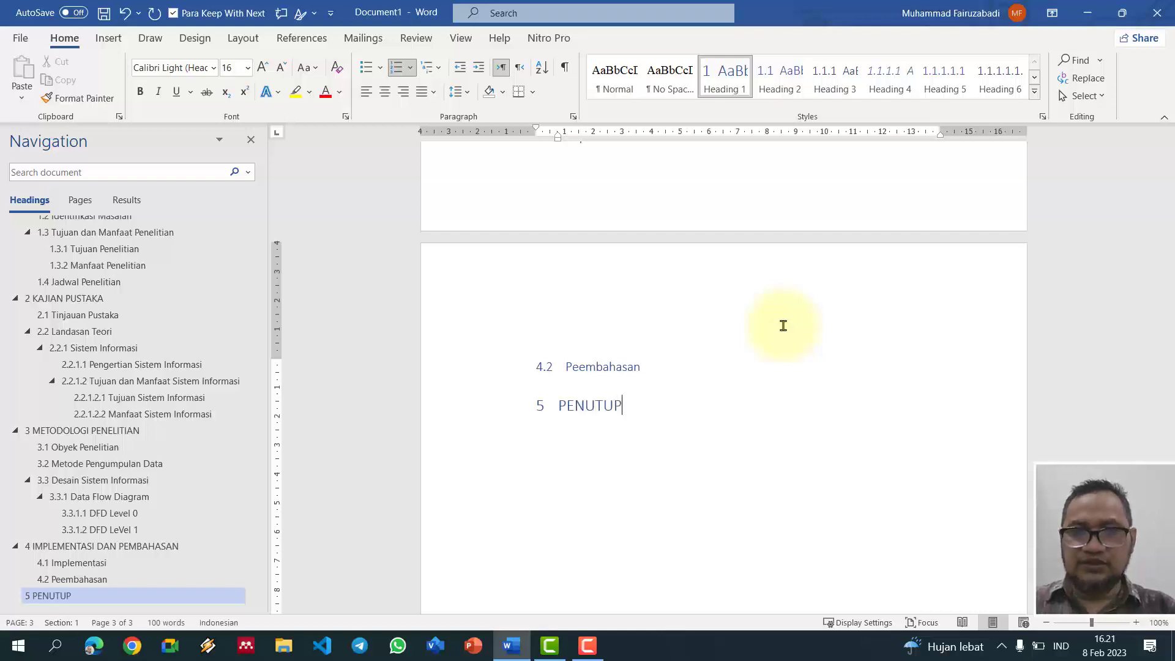
key(Return)
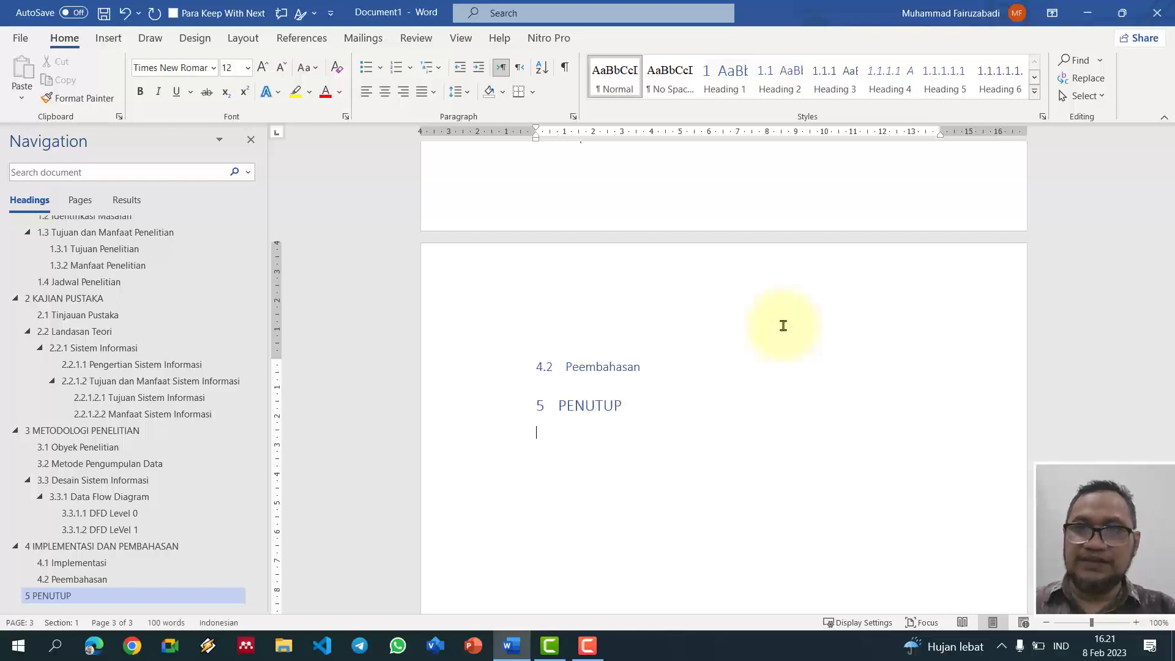
Step: Add the Heading 2 subheadings Kesimpulan and Saran under the PENUTUP chapter
click(776, 88)
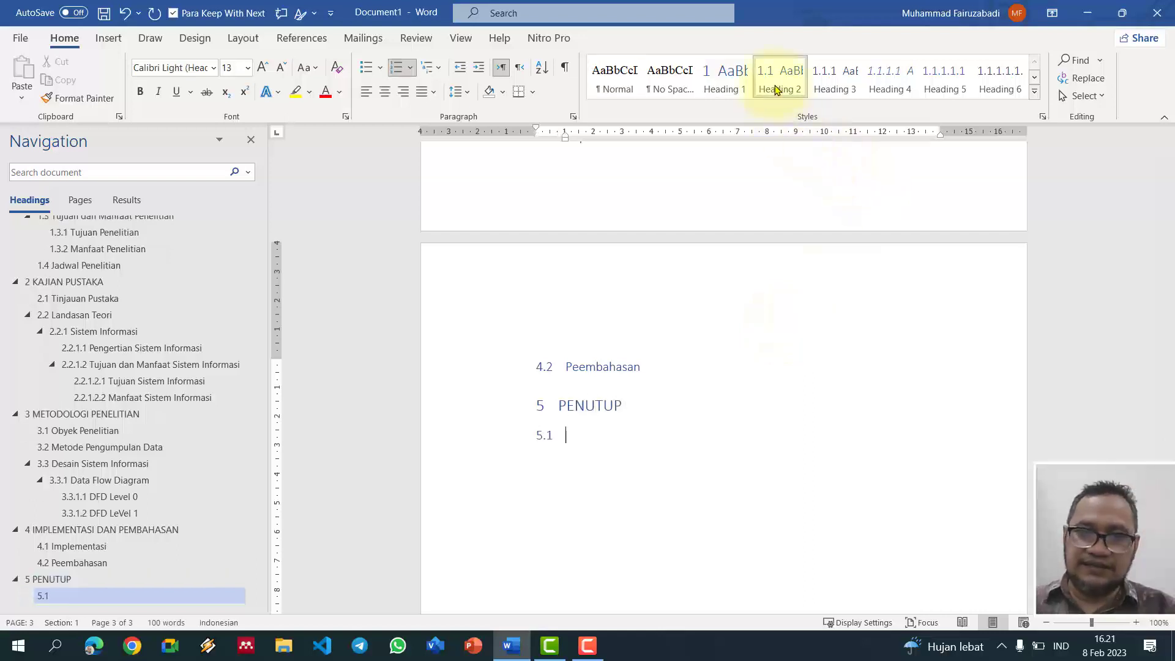
text(Kesimpulan)
key(Return)
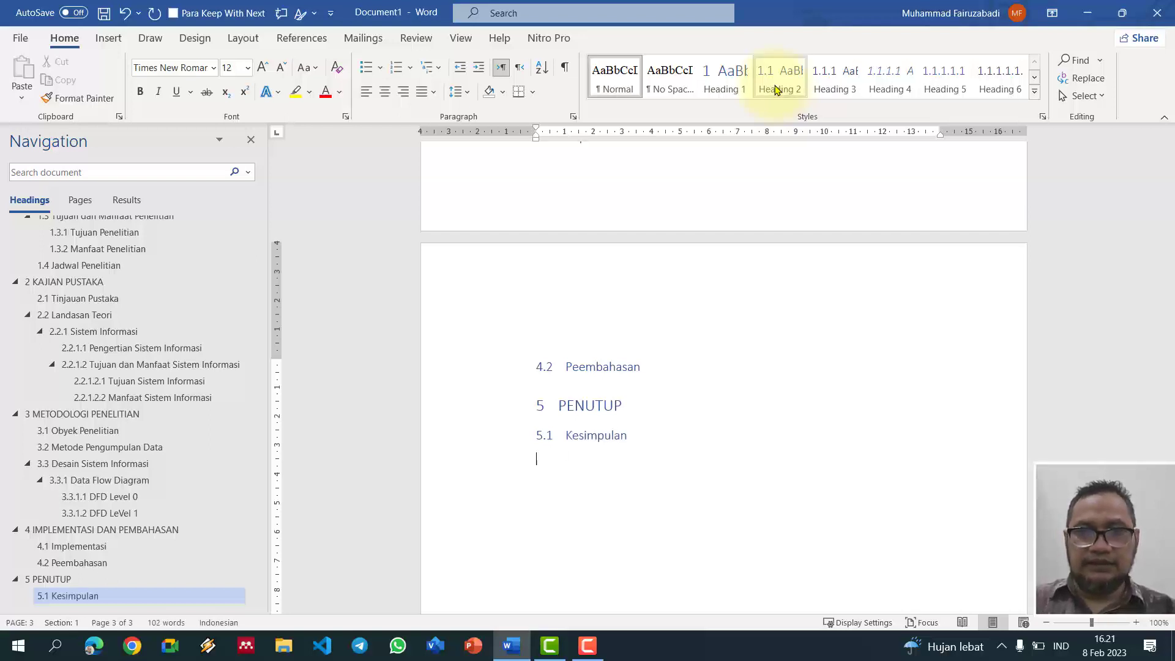
click(773, 92)
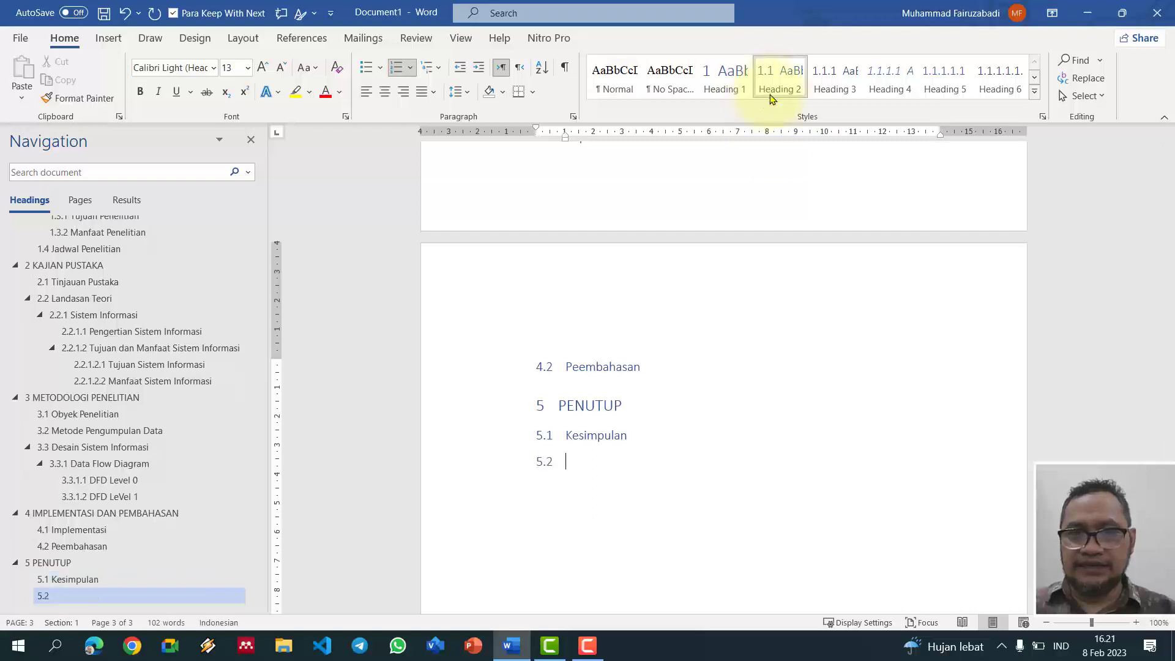
text(Saran)
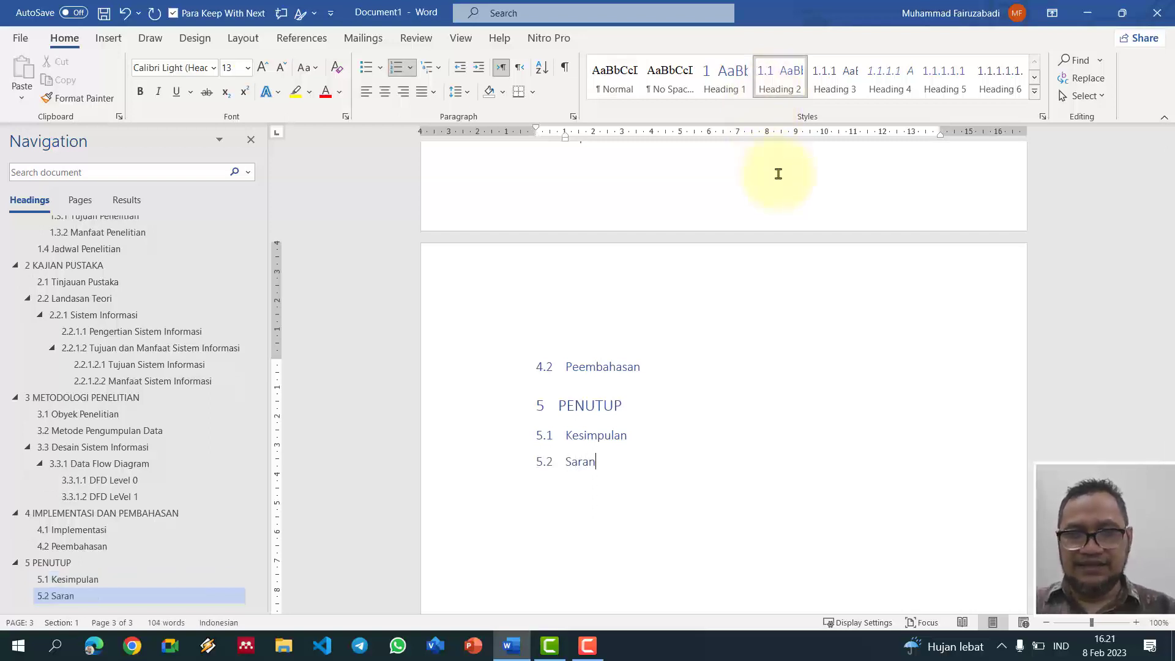
Step: Add the Normal-style lines DAFTAR PUSTAKA and LAMPIRAN below the Saran subheading
key(Return)
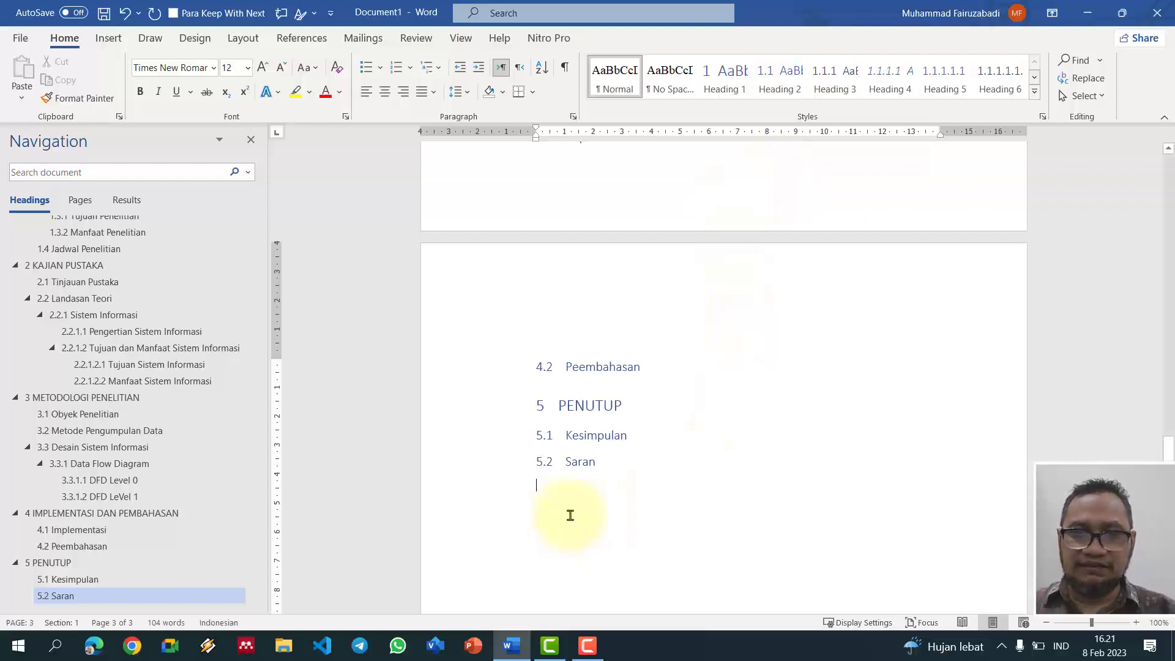
text(DAFTAR PUSTAKA)
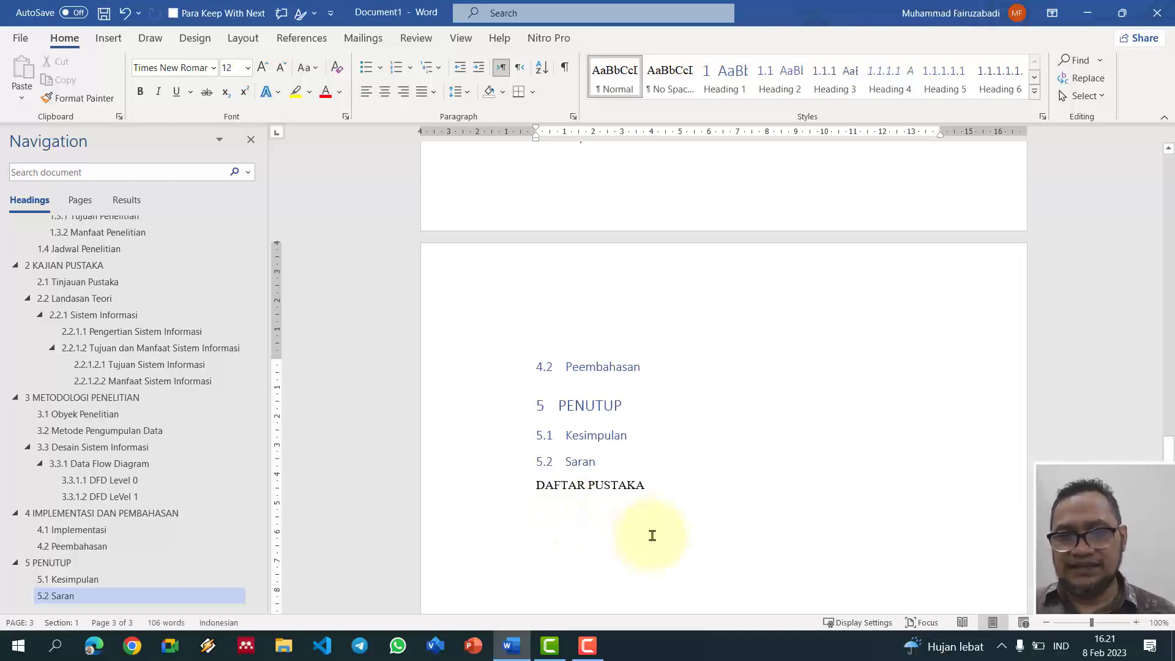
key(ctrl+z)
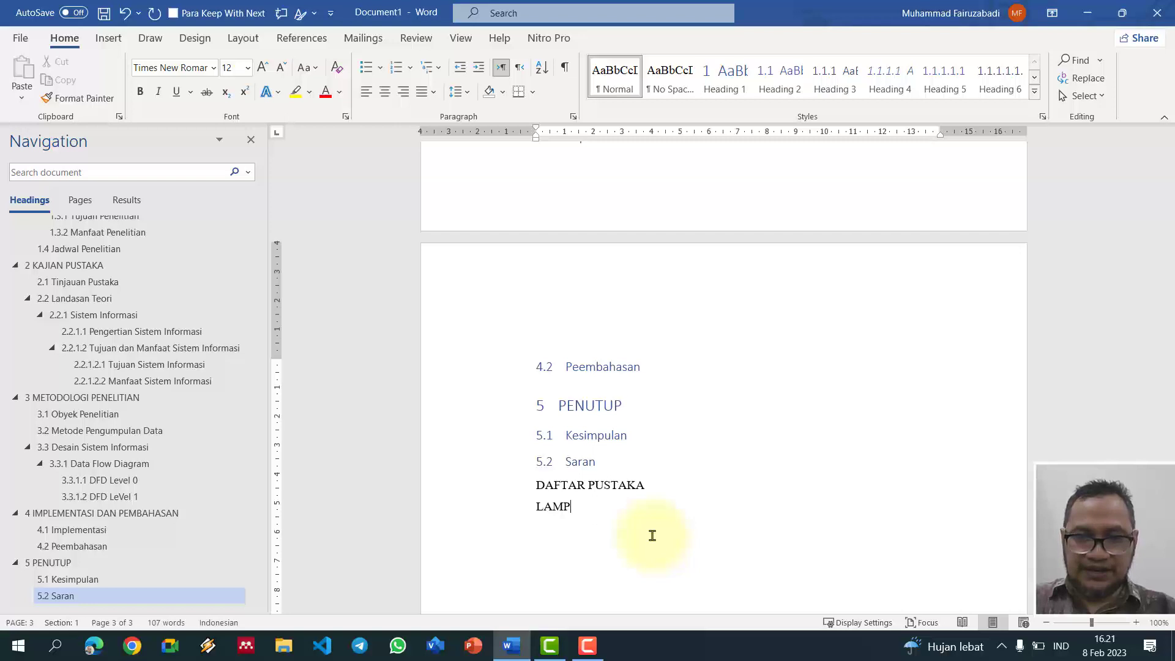
Step: Review the chapter headings back to the front-matter titles on the first page and the start of the PENDAHULUAN chapter
scroll(618, 538, up, 10)
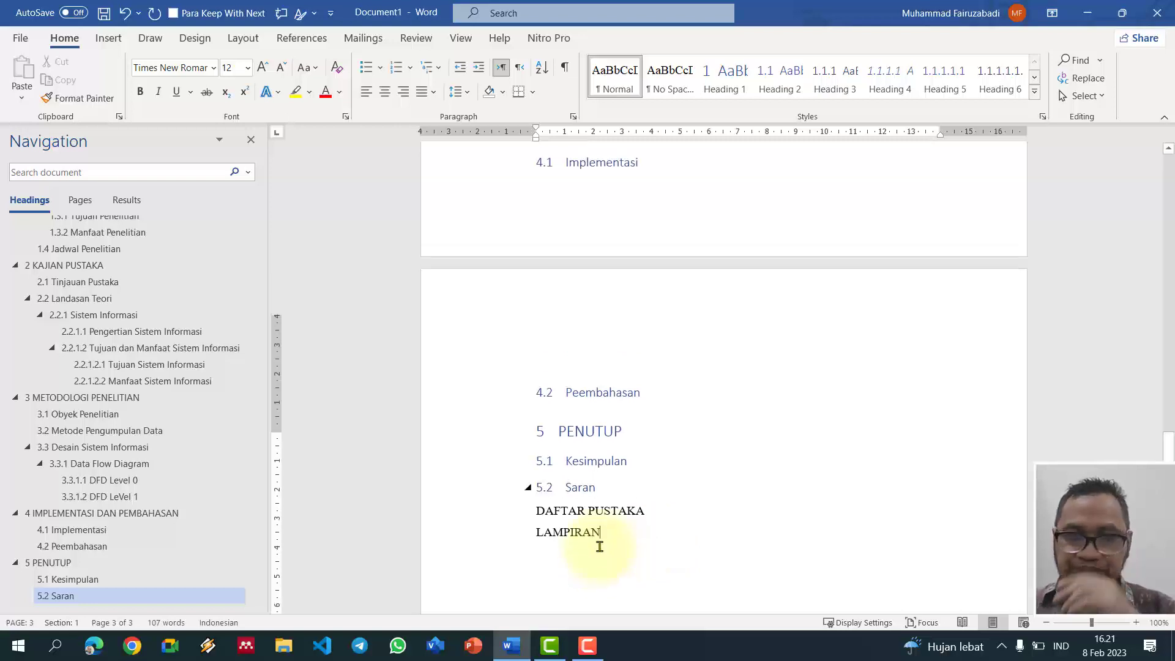
scroll(617, 523, up, 12)
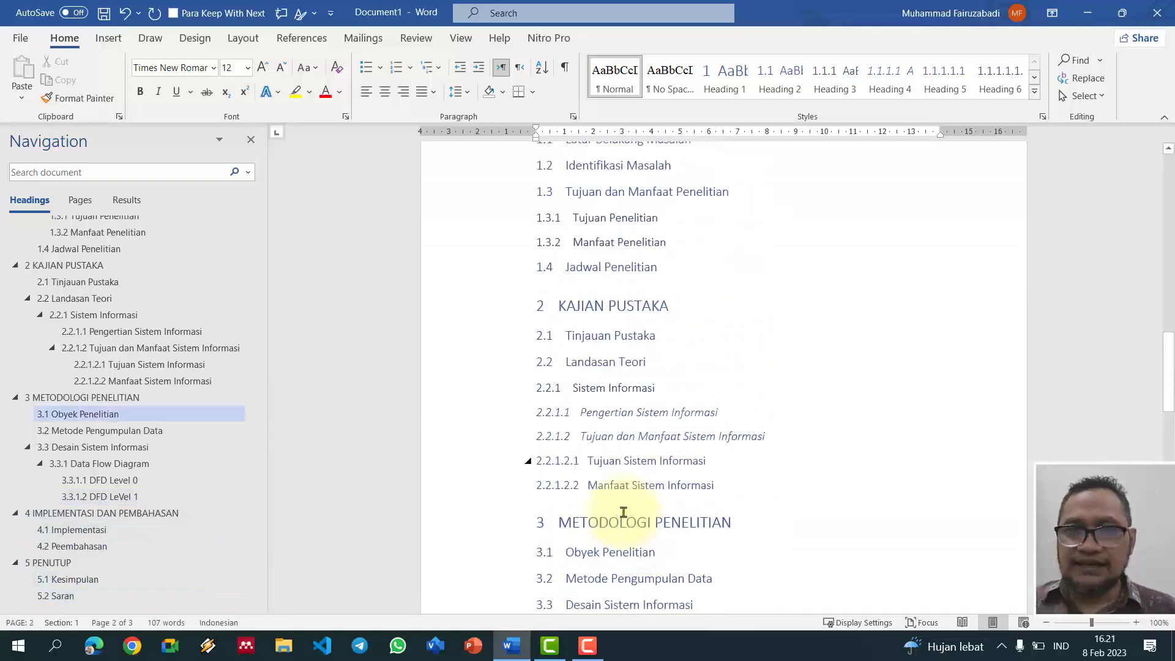
scroll(623, 512, up, 10)
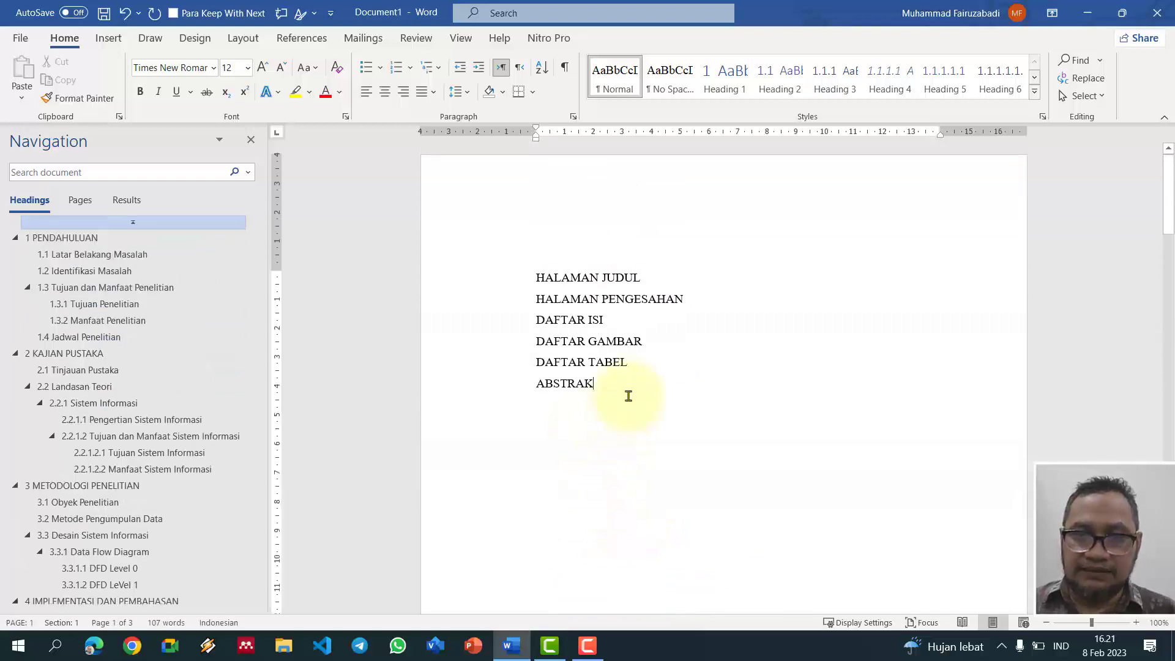
click(628, 396)
key(Down)
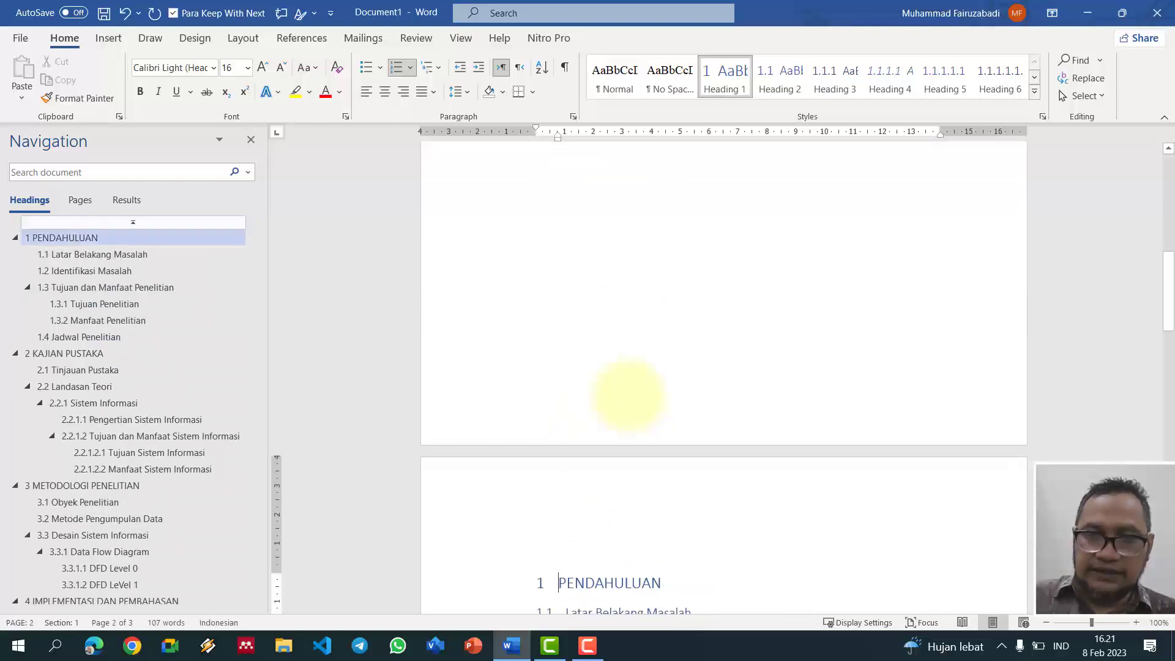
scroll(628, 395, up, 8)
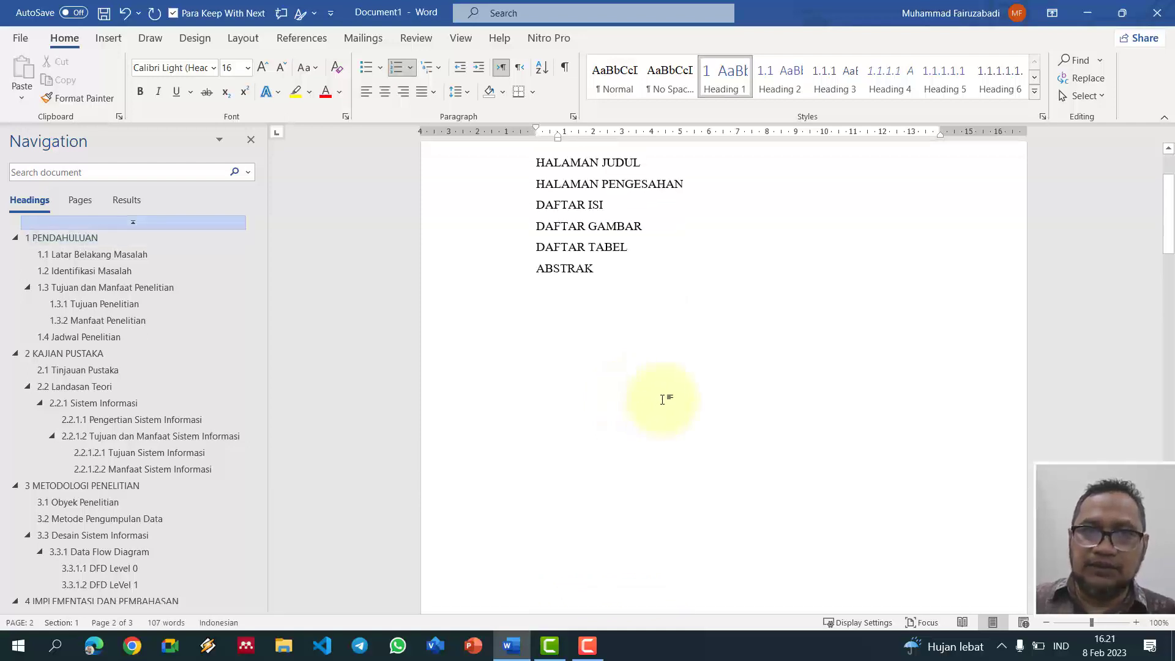
click(628, 295)
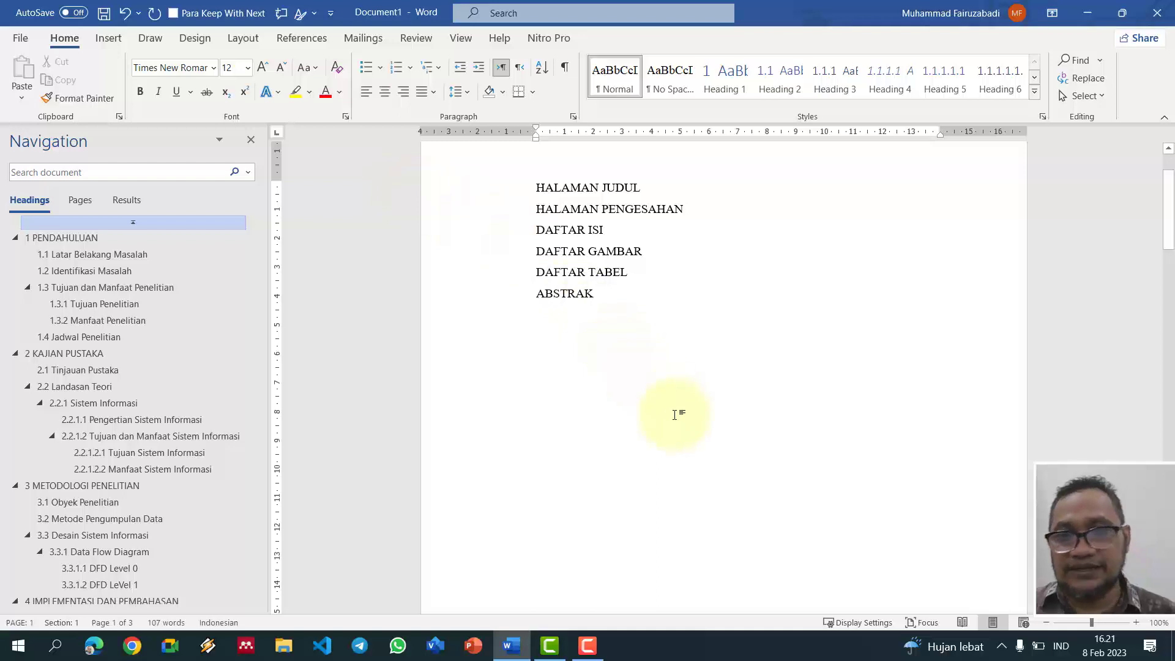
scroll(674, 413, down, 8)
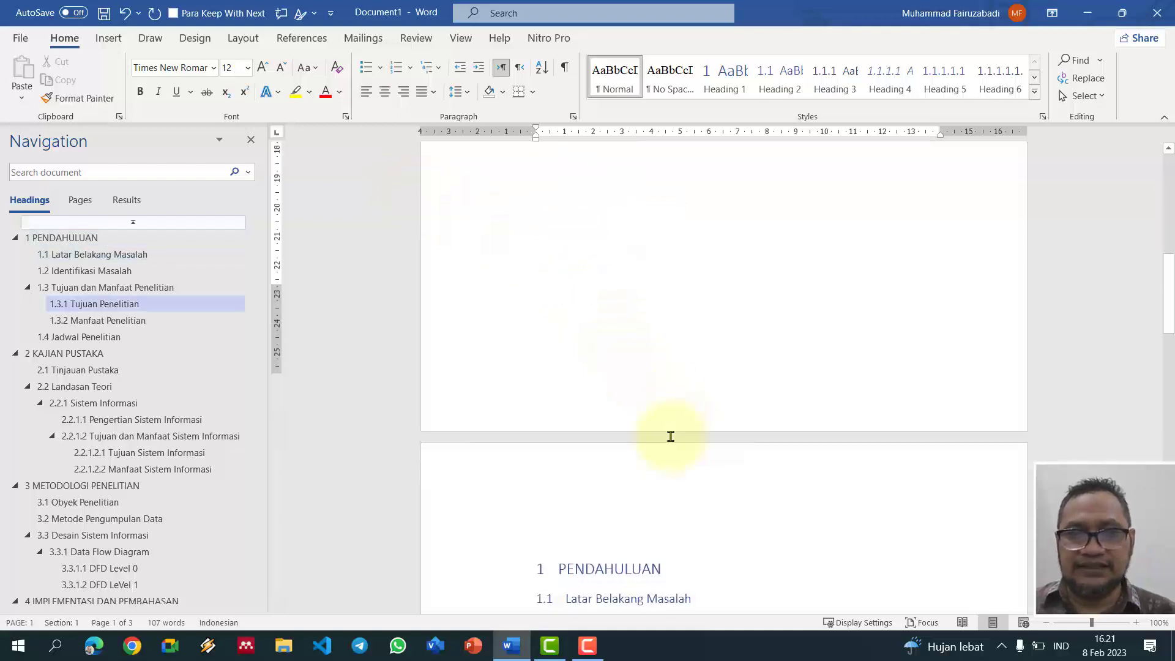
Step: Turn off Keep with next for everything from the PENDAHULUAN heading through the DAFTAR PUSTAKA line
click(508, 400)
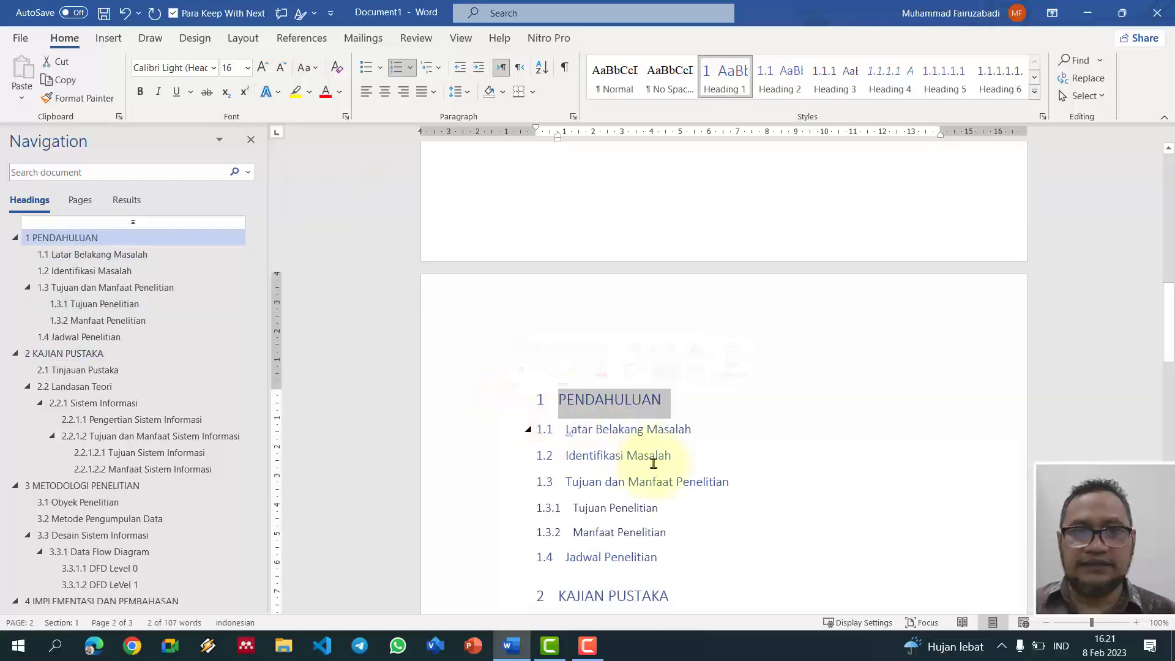
scroll(673, 471, down, 3)
scroll(691, 482, down, 8)
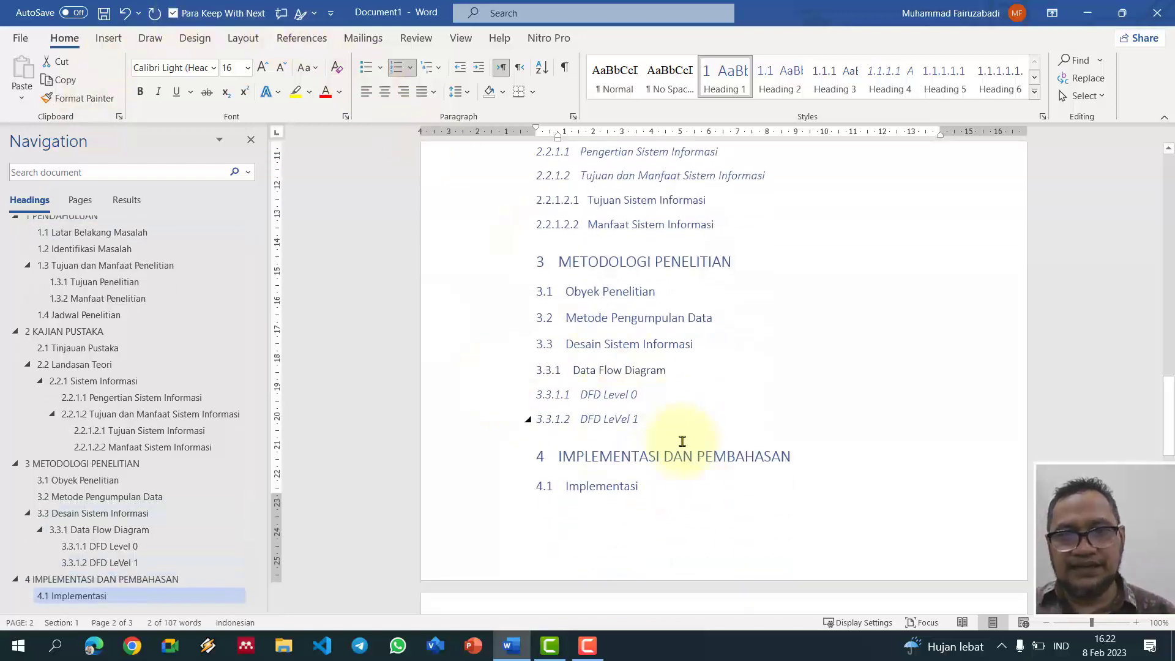
scroll(685, 453, down, 3)
scroll(698, 459, down, 5)
scroll(694, 458, up, 10)
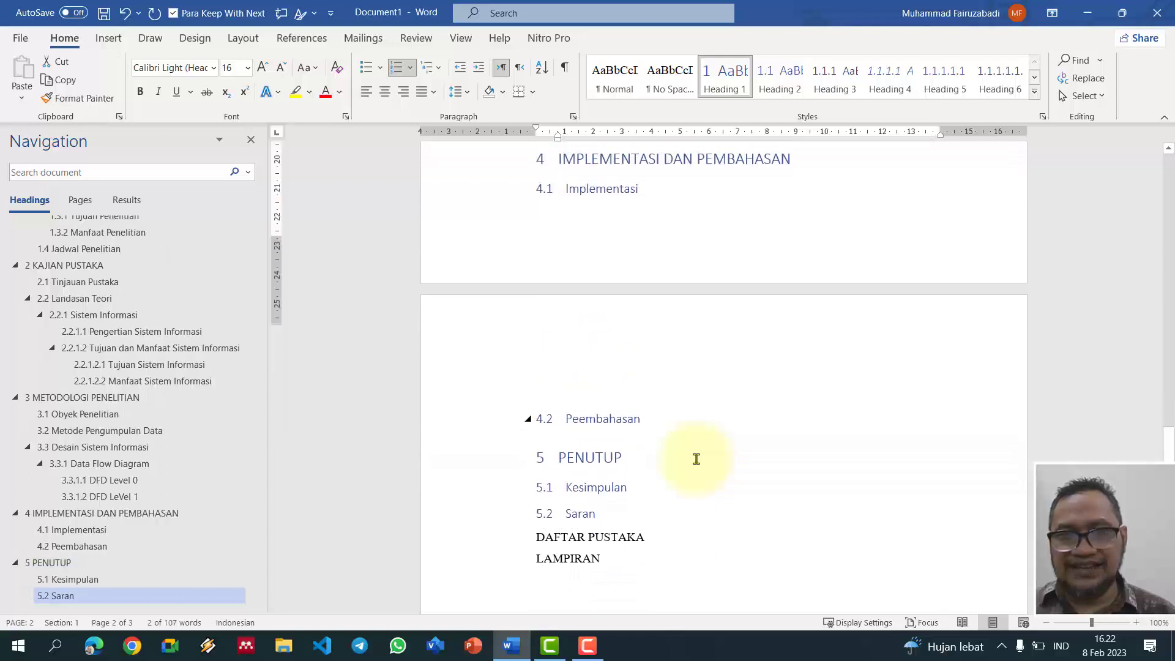
scroll(686, 455, up, 10)
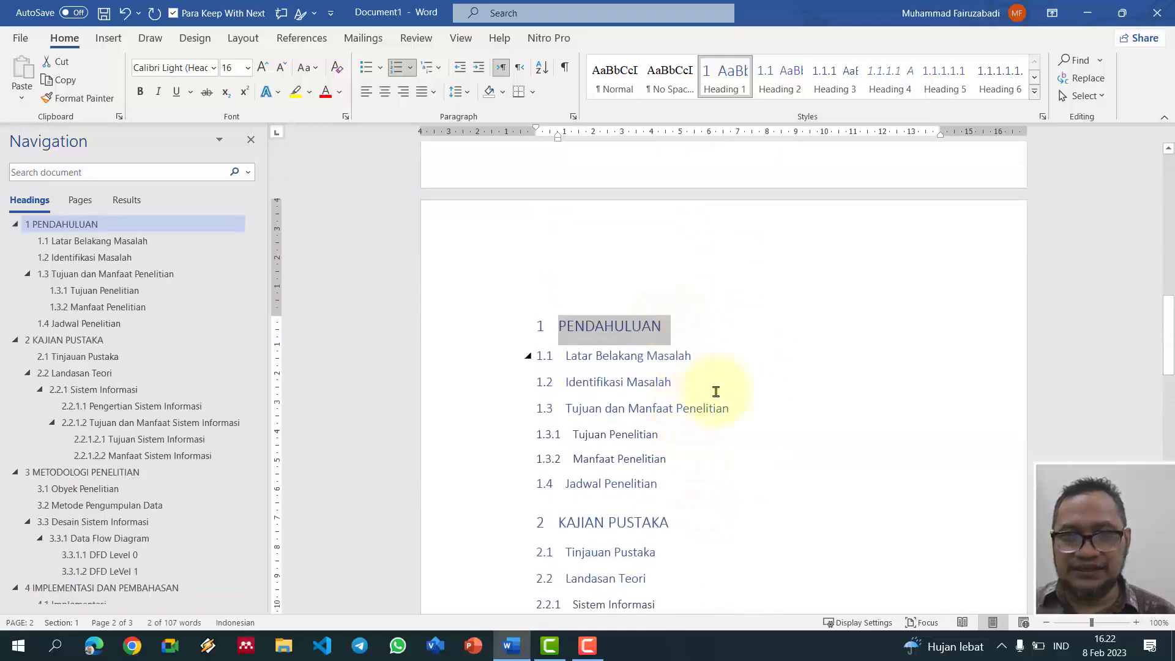
scroll(719, 428, down, 4)
scroll(727, 457, down, 15)
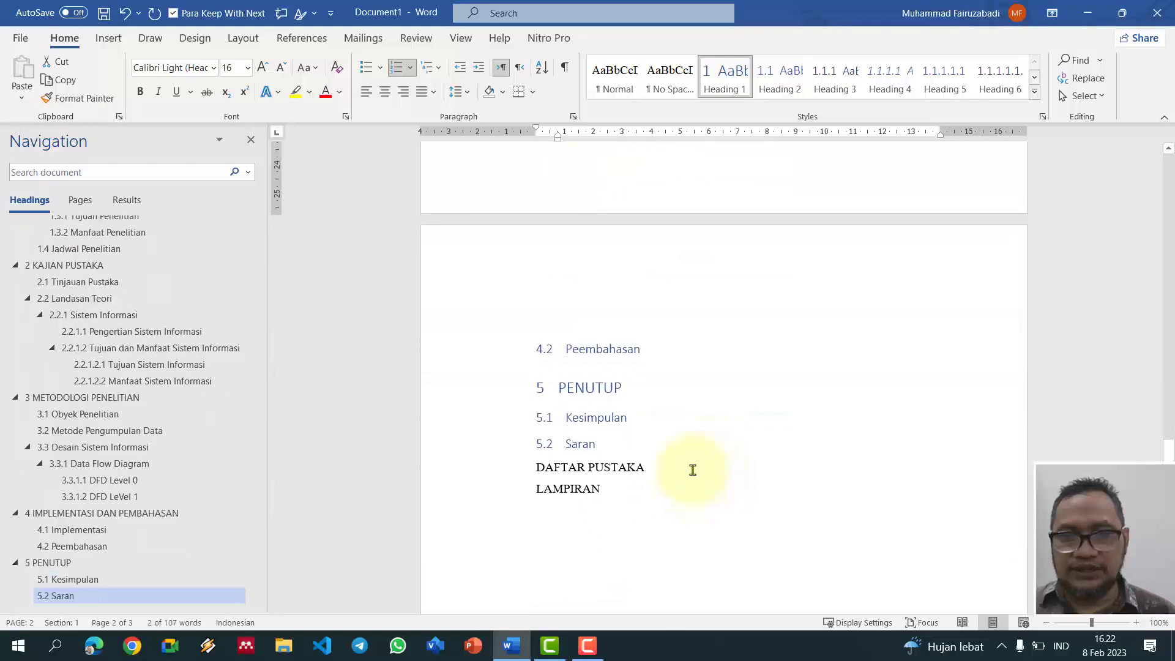
drag(692, 469, 375, 236)
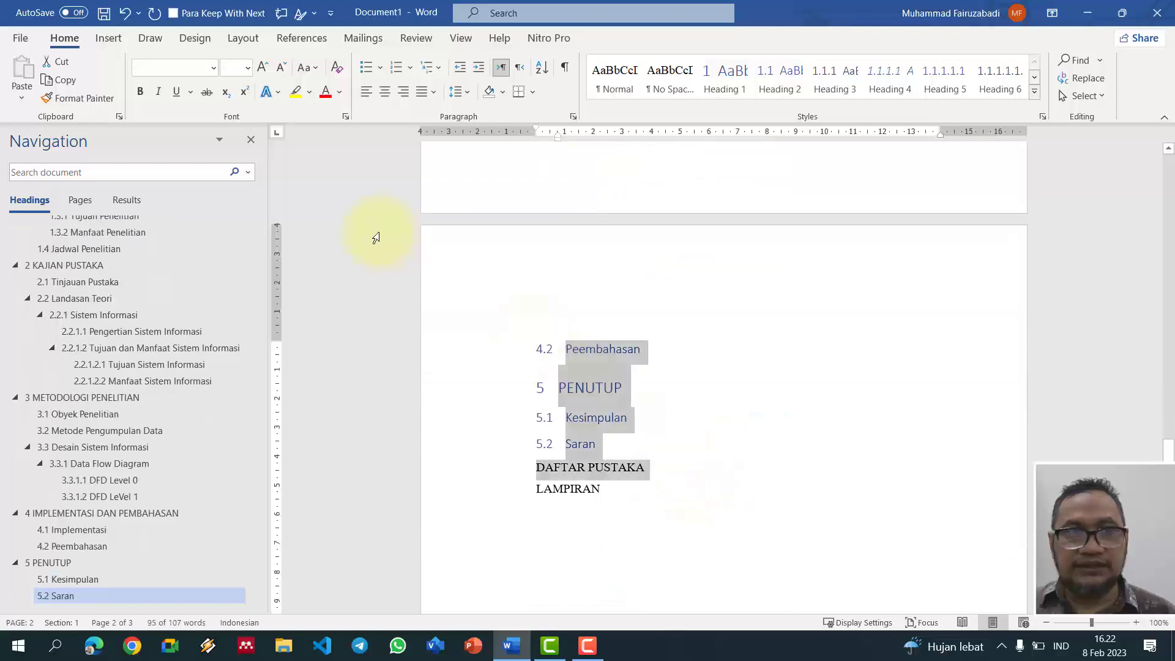
click(228, 20)
scroll(673, 335, up, 4)
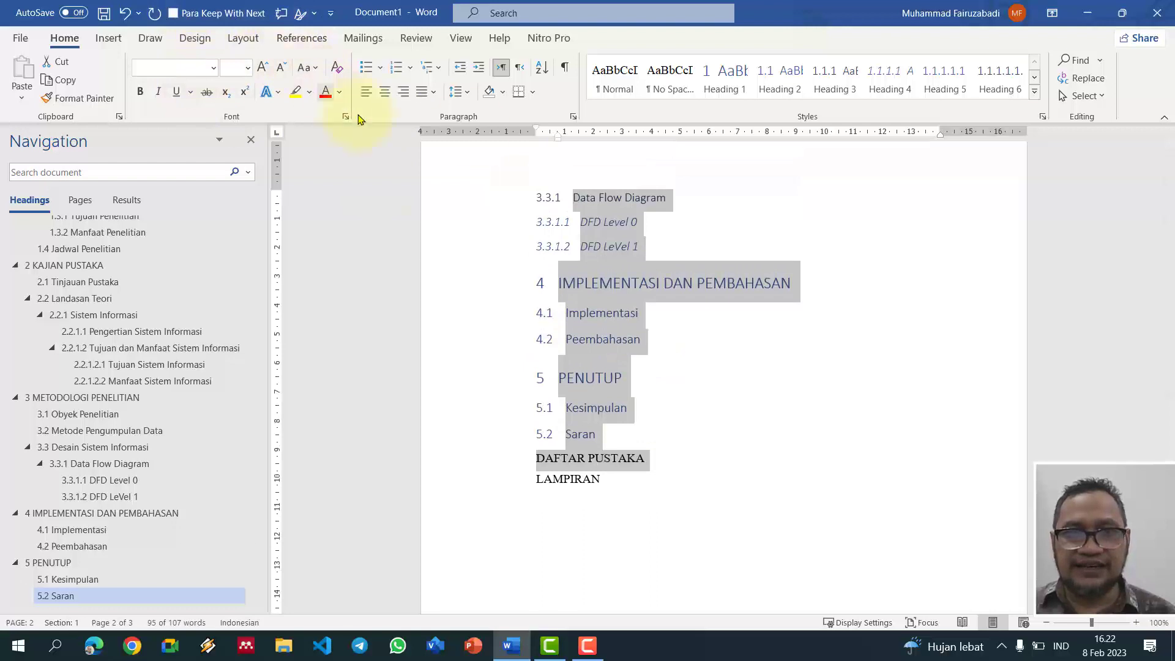
click(575, 116)
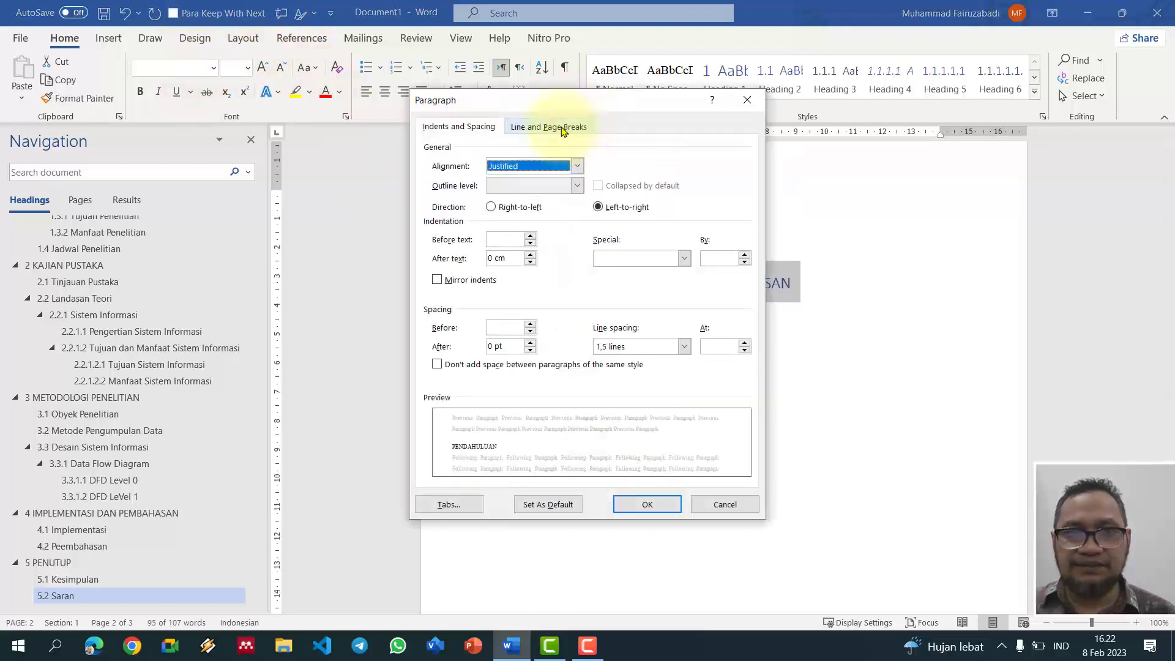
click(566, 125)
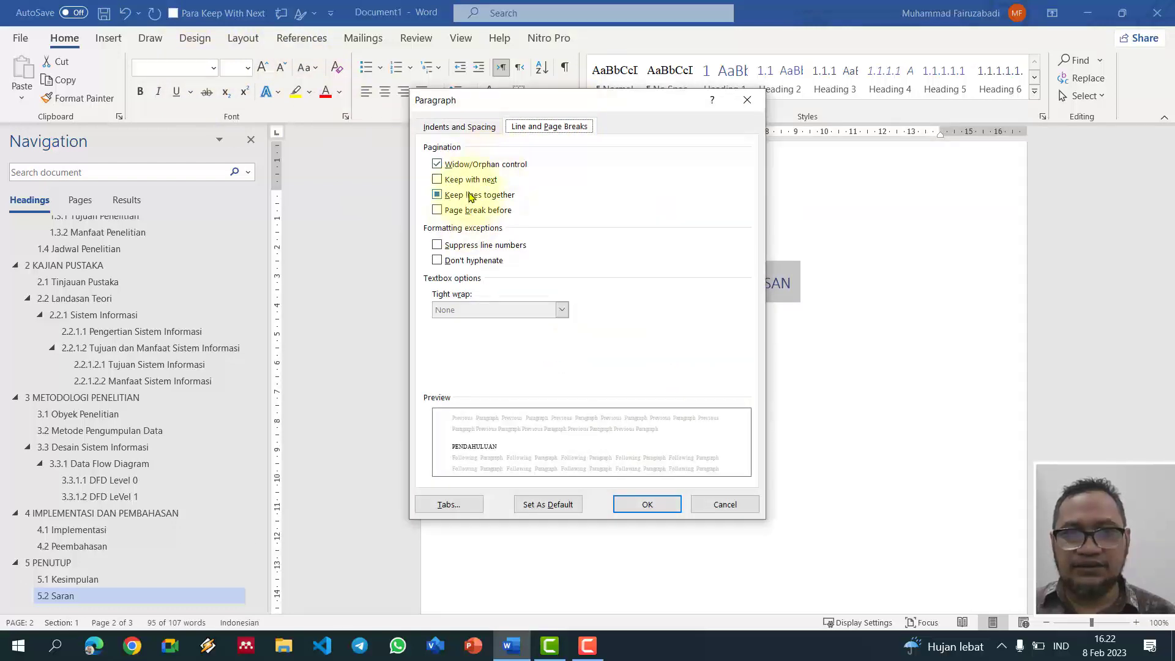
click(436, 180)
click(646, 504)
Step: Make the HALAMAN JUDUL line on the first page bold and centered
scroll(737, 468, up, 20)
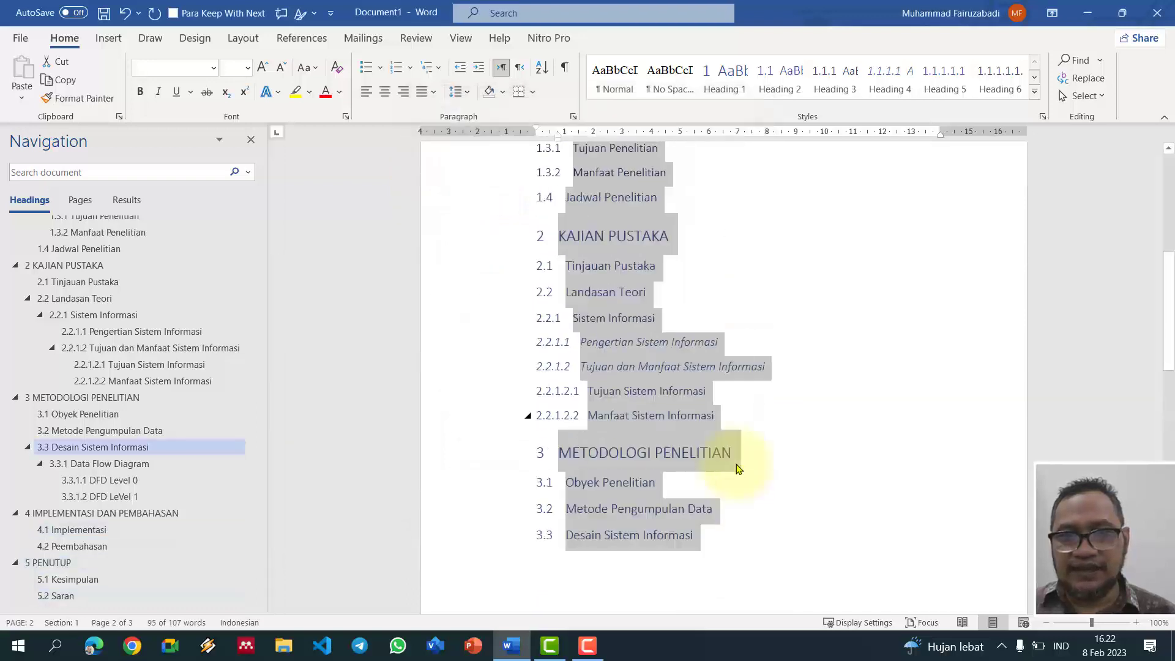
click(722, 422)
scroll(721, 421, down, 5)
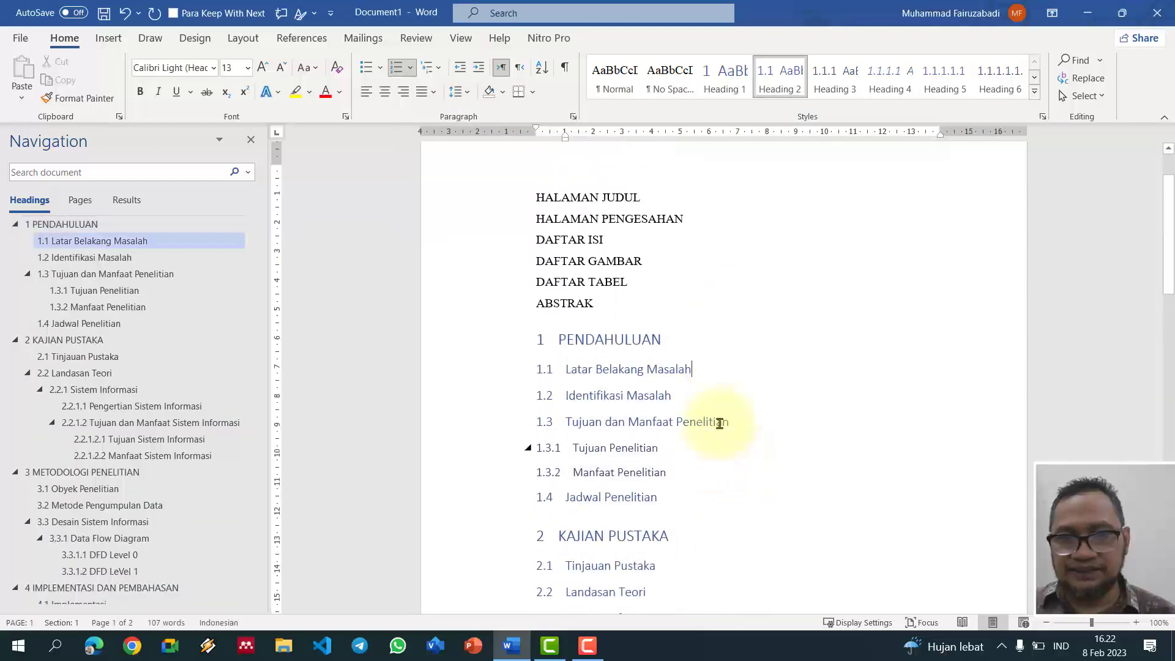
scroll(720, 423, up, 6)
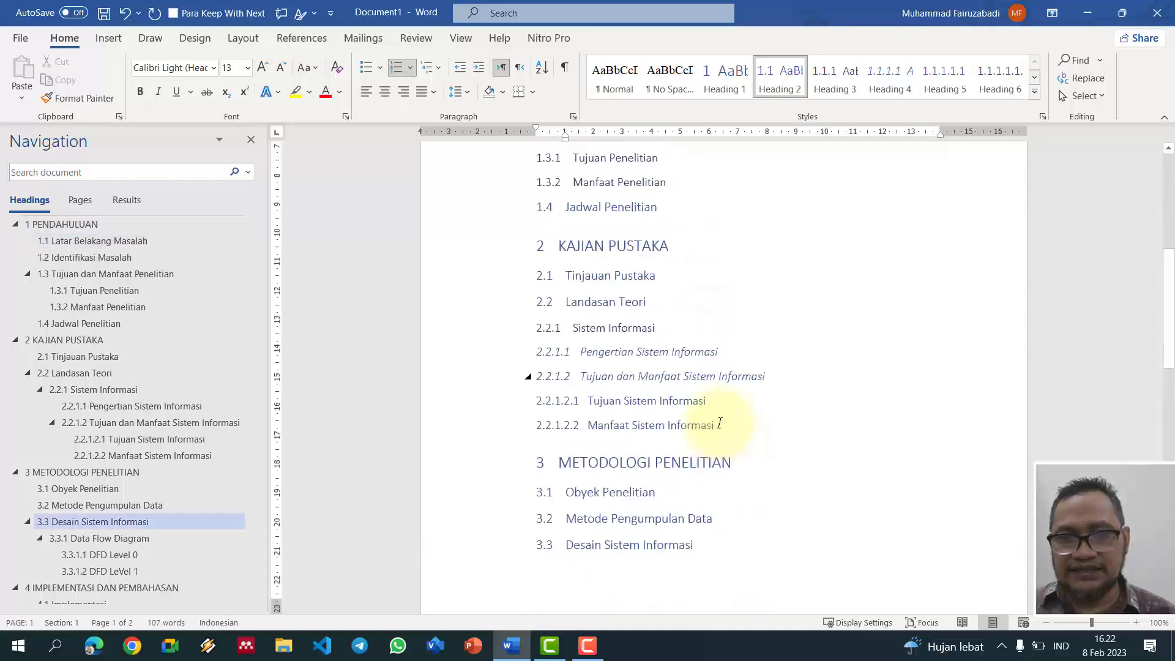
scroll(719, 423, up, 3)
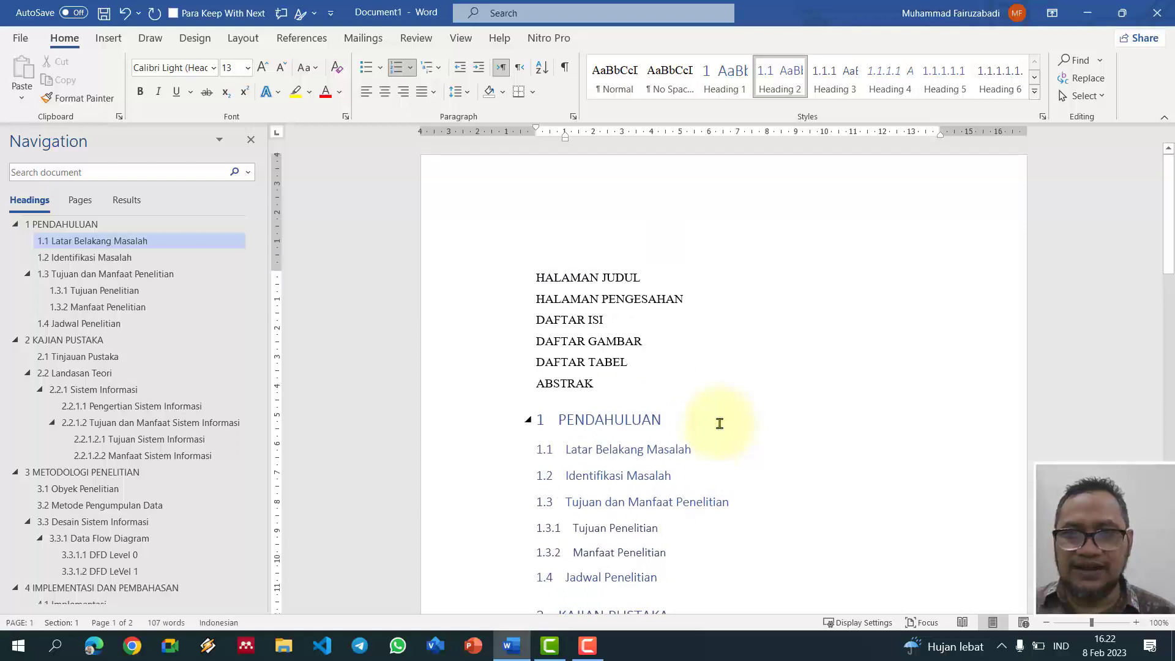
click(508, 283)
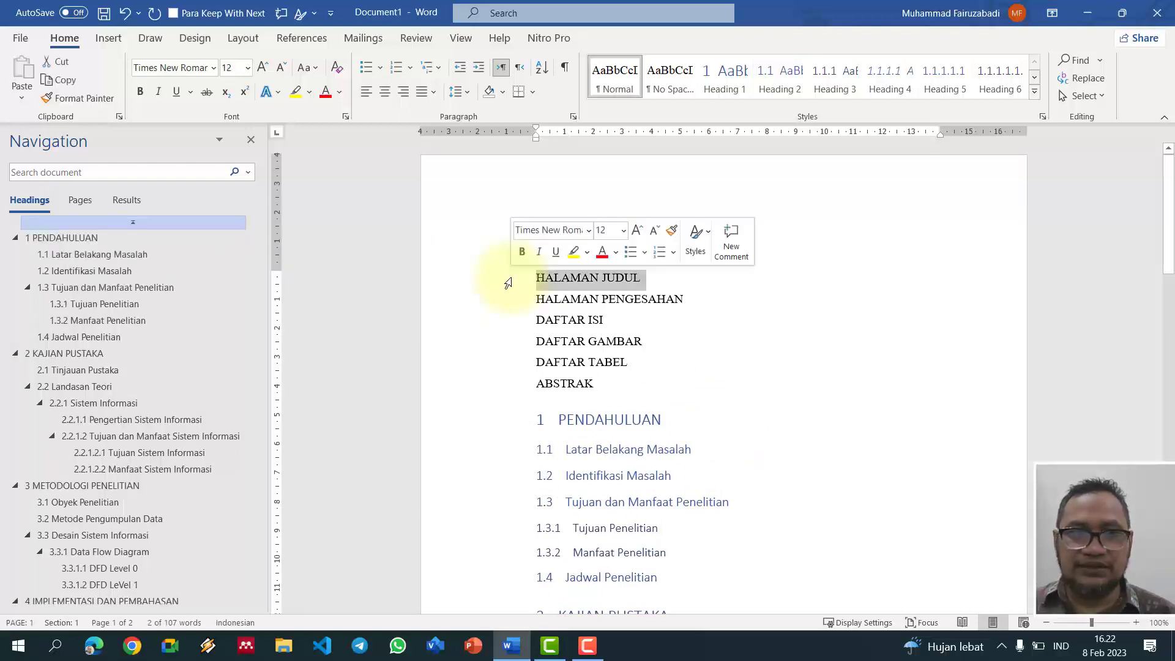
click(141, 92)
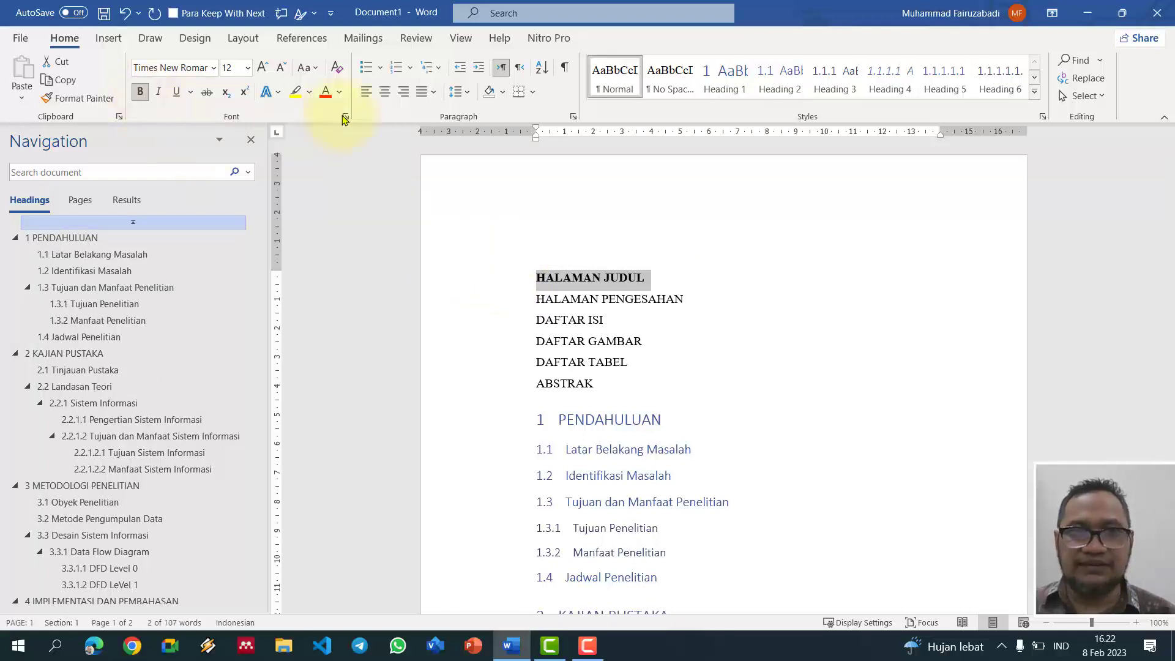
click(385, 97)
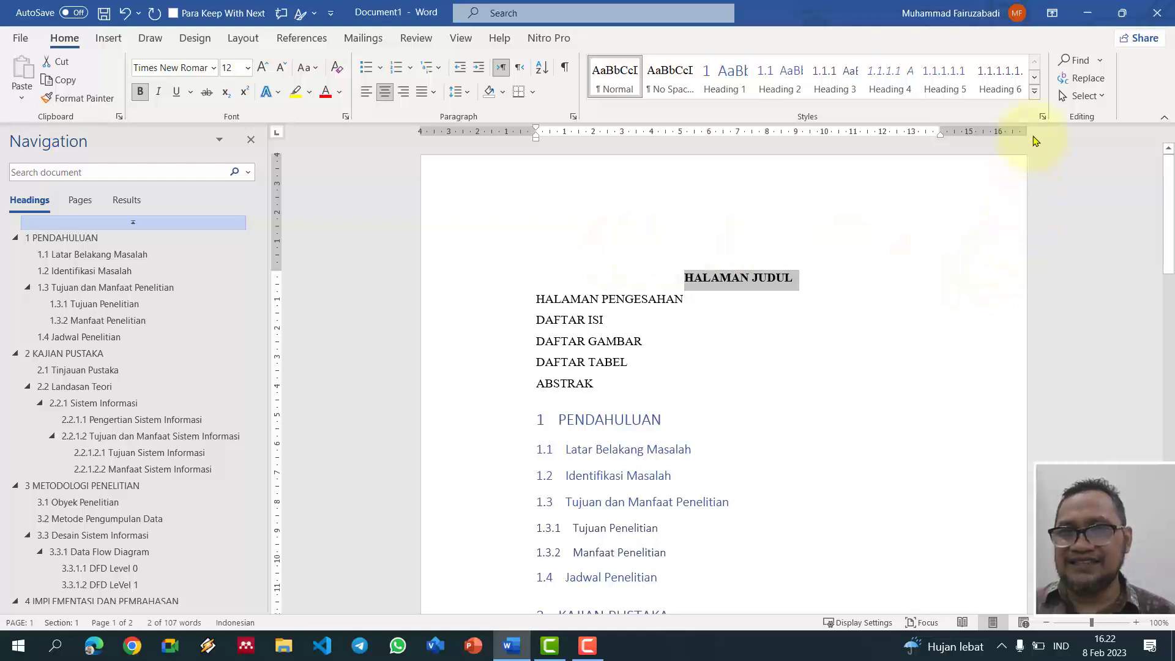
Step: Create a style named Depan from HALAMAN JUDUL, based on Heading 1 and followed by a Normal paragraph
click(1035, 95)
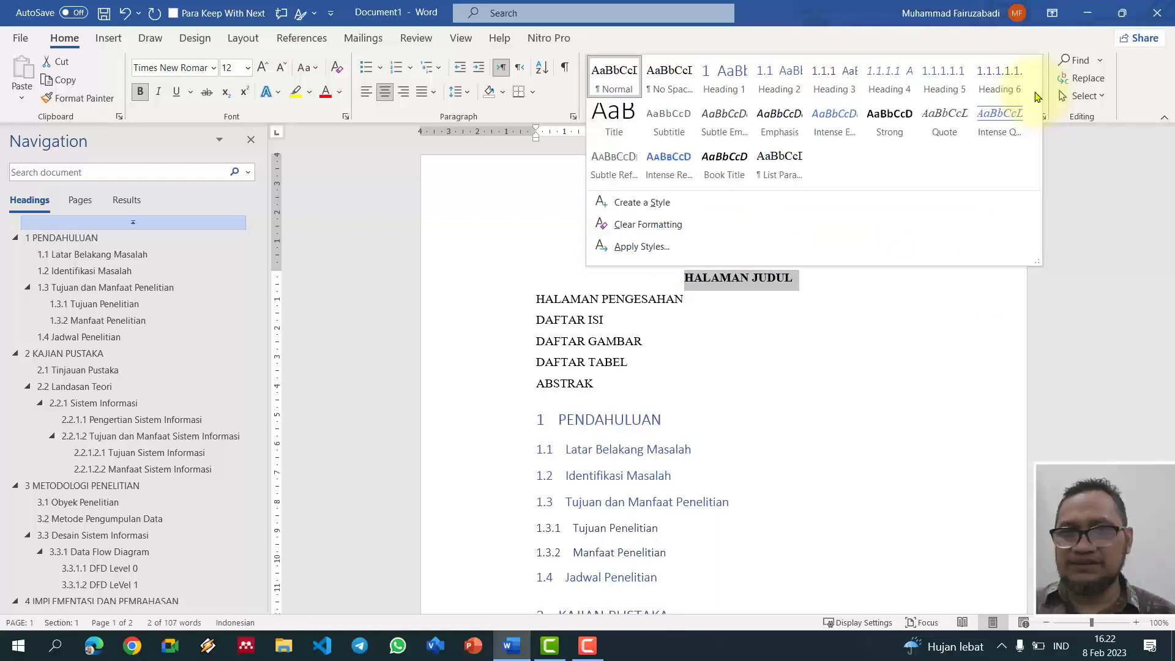
click(740, 208)
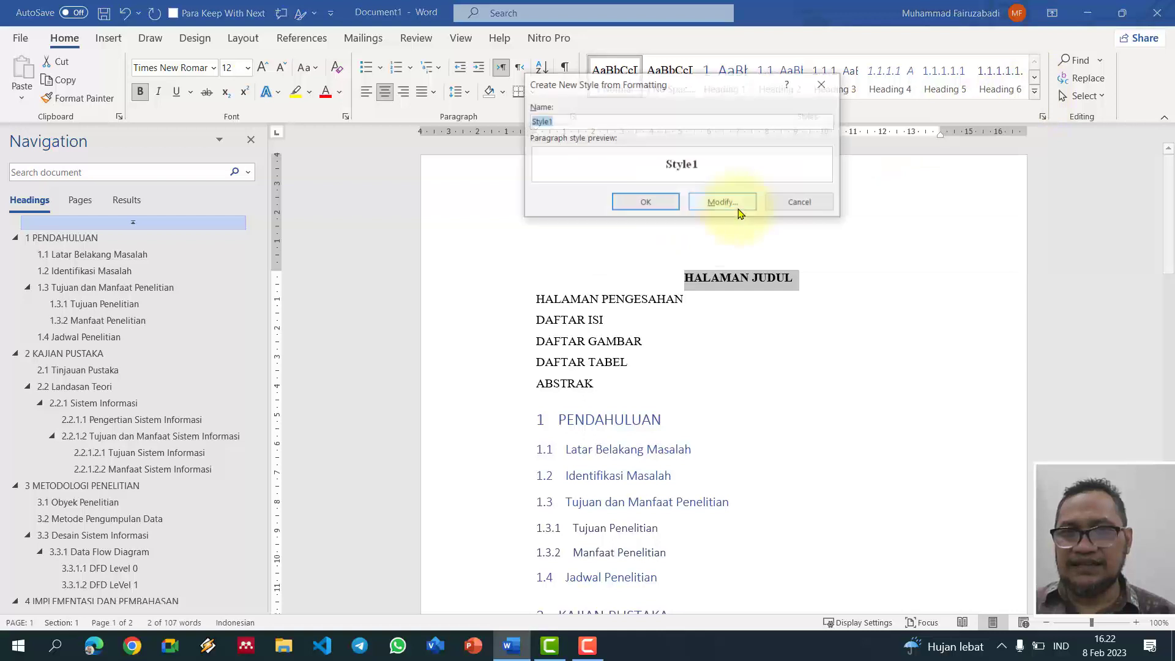
click(719, 203)
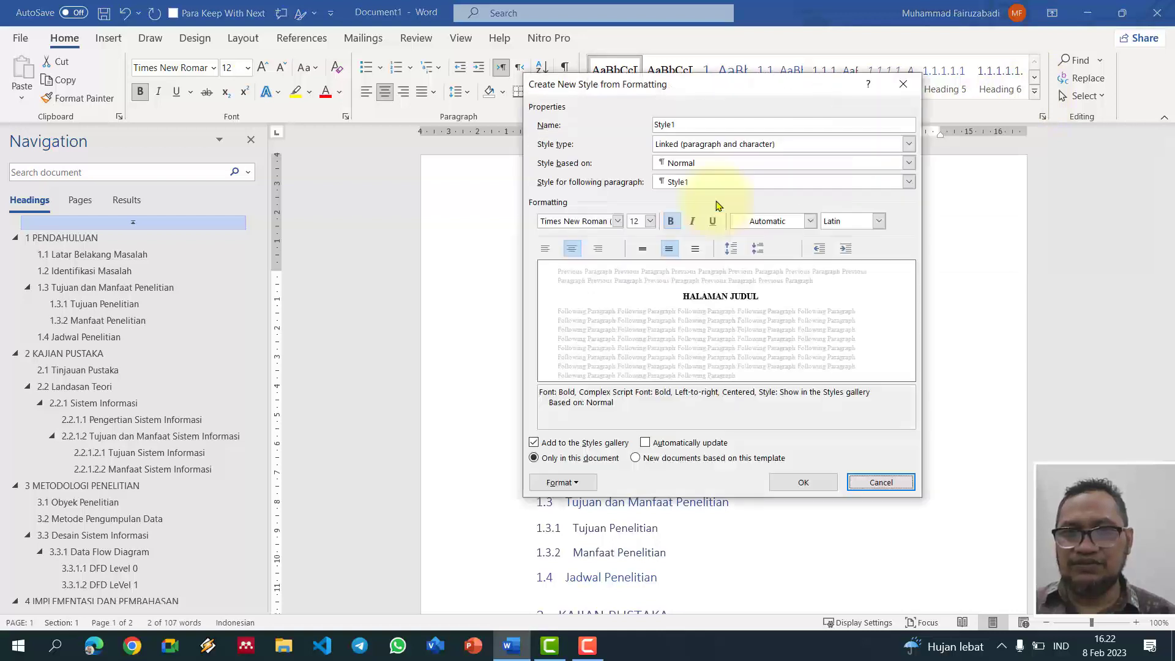
drag(682, 120, 623, 120)
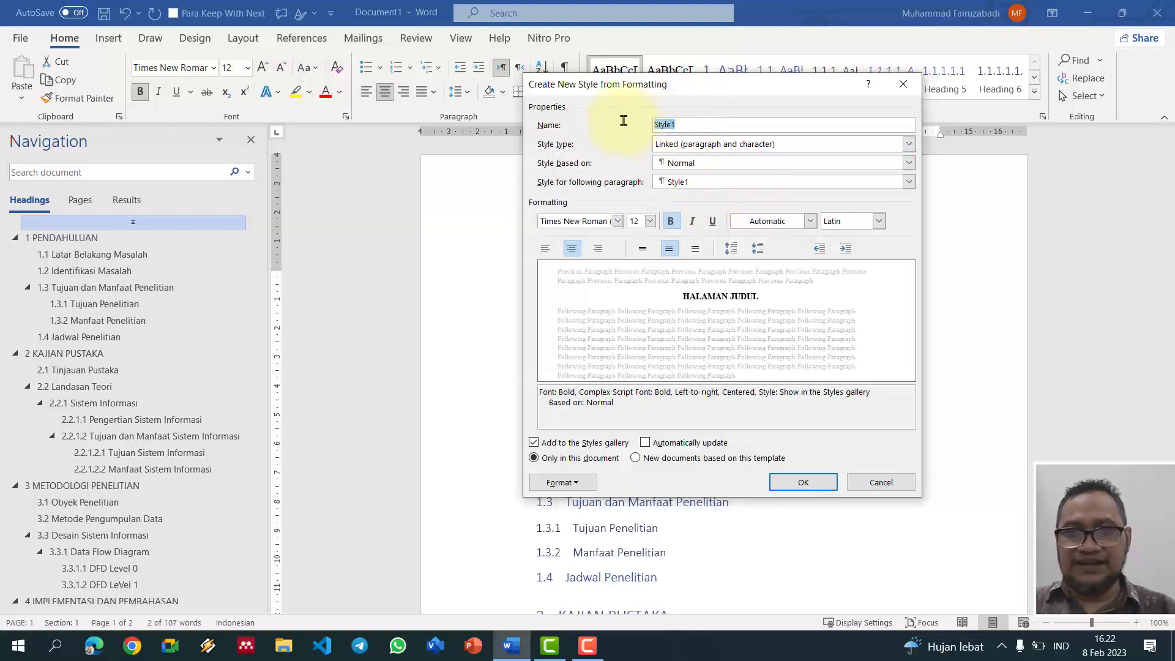
text(Depan)
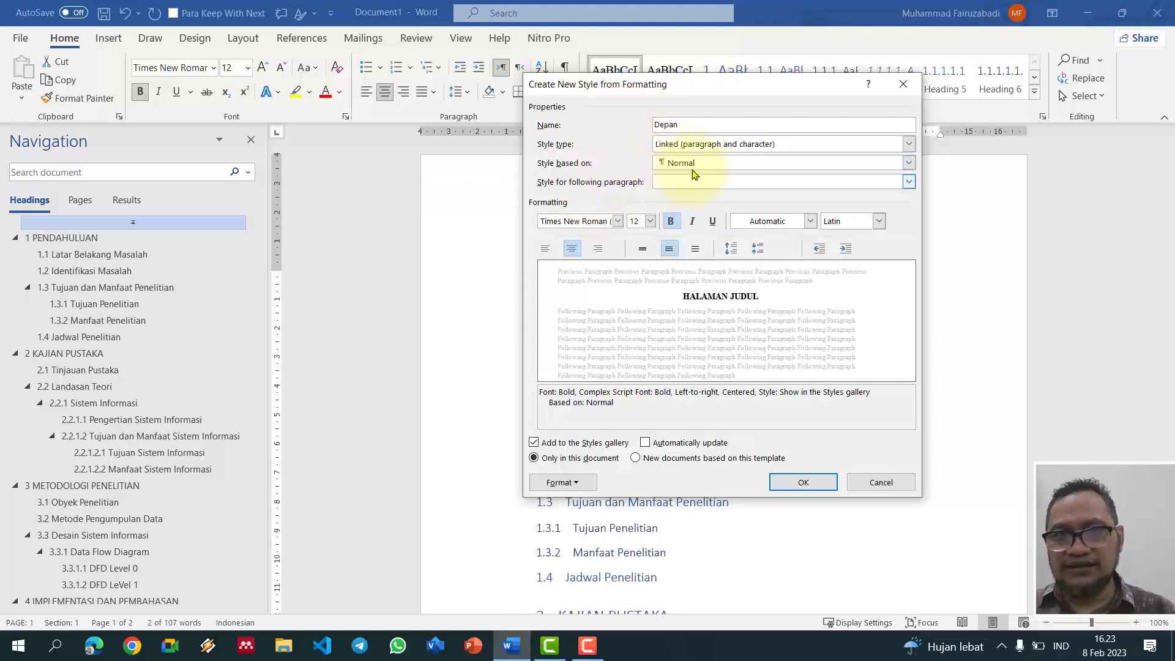
click(910, 164)
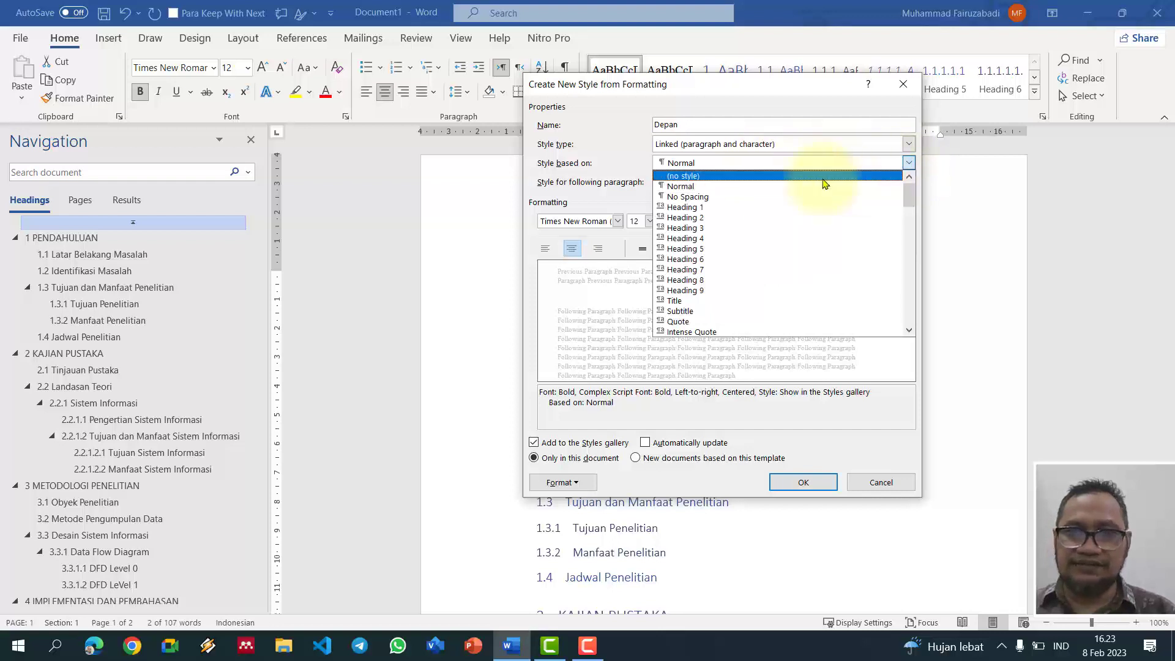
click(791, 207)
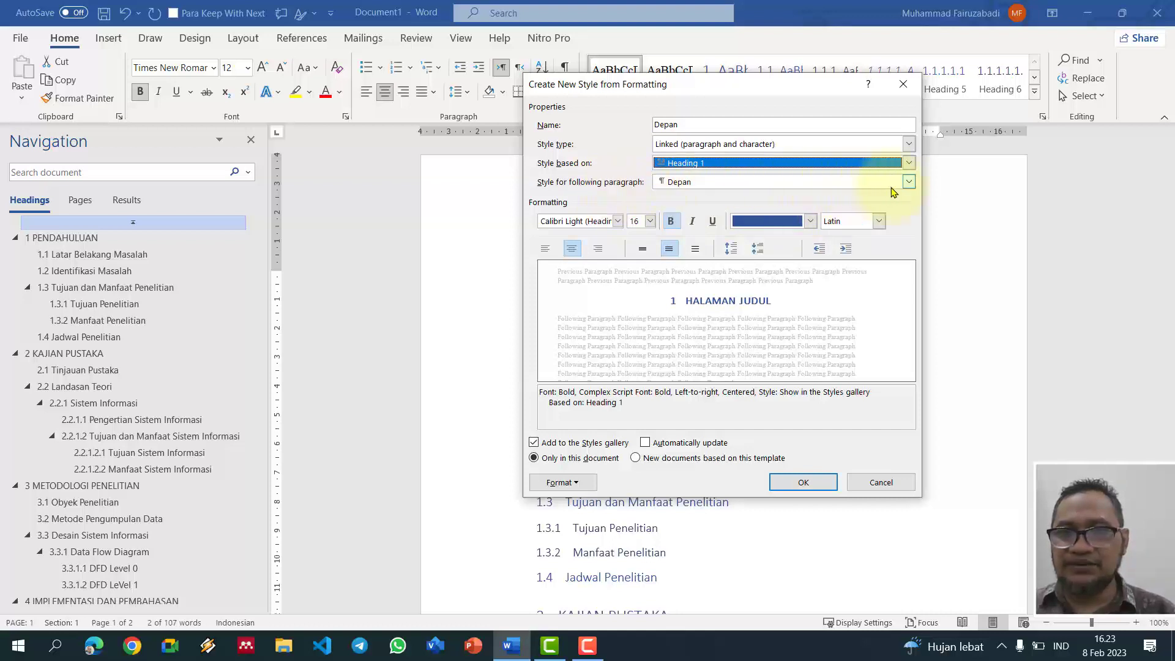
click(908, 183)
click(862, 205)
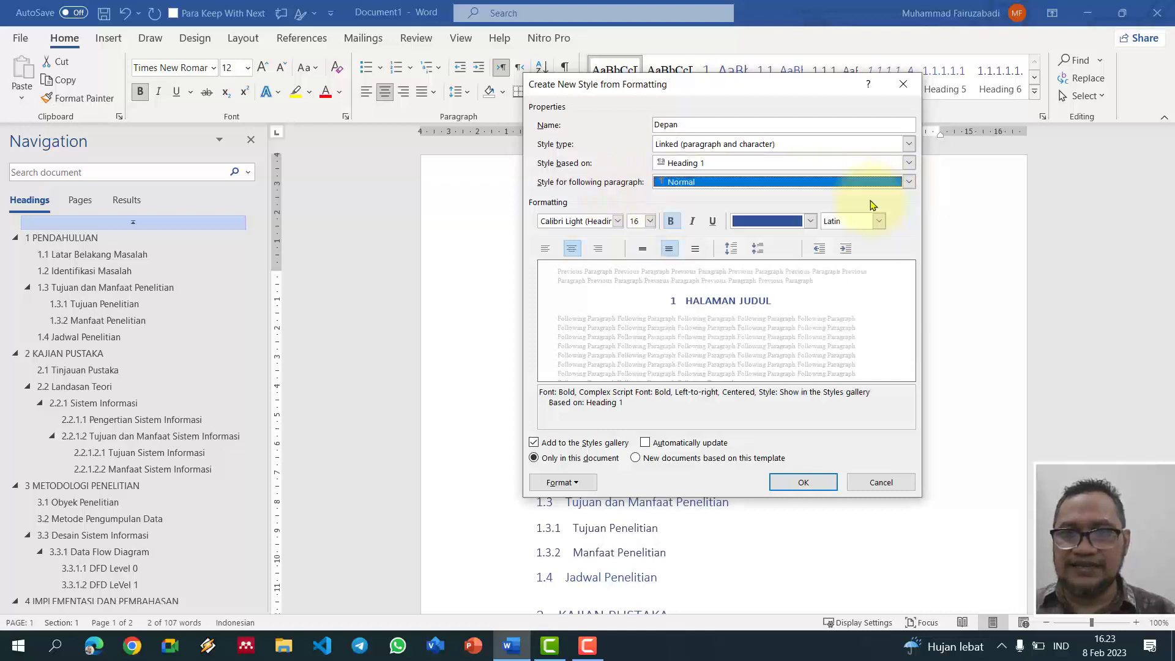
click(803, 482)
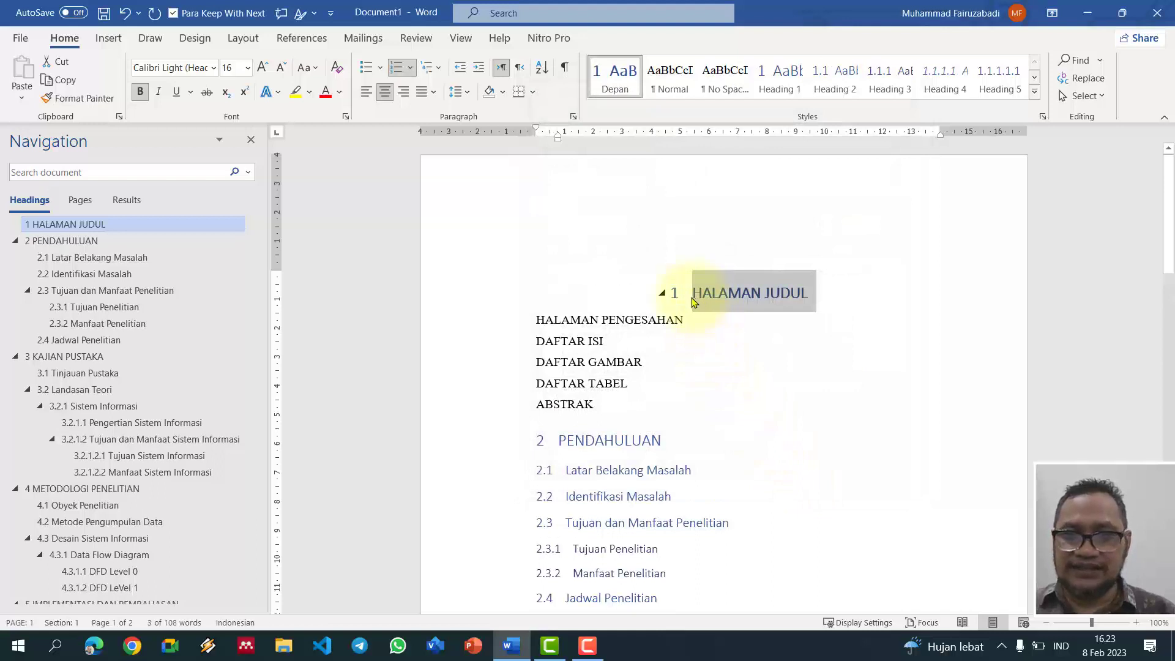
Step: Remove the heading number and the remaining indent in front of HALAMAN JUDUL
click(693, 300)
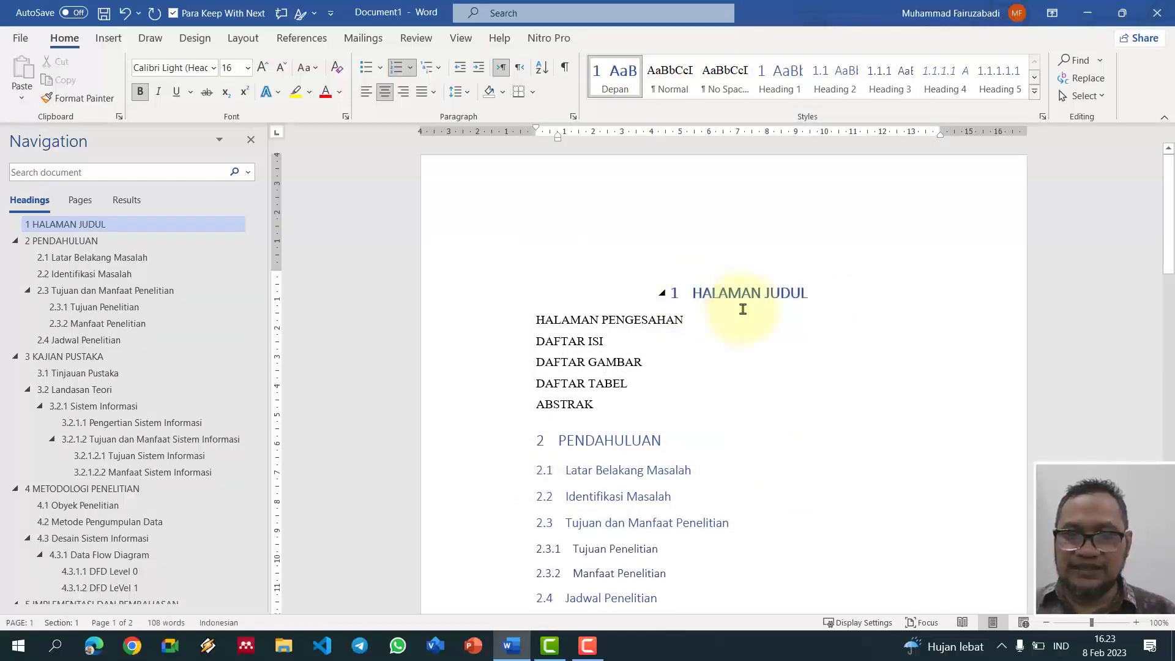
key(BackSpace)
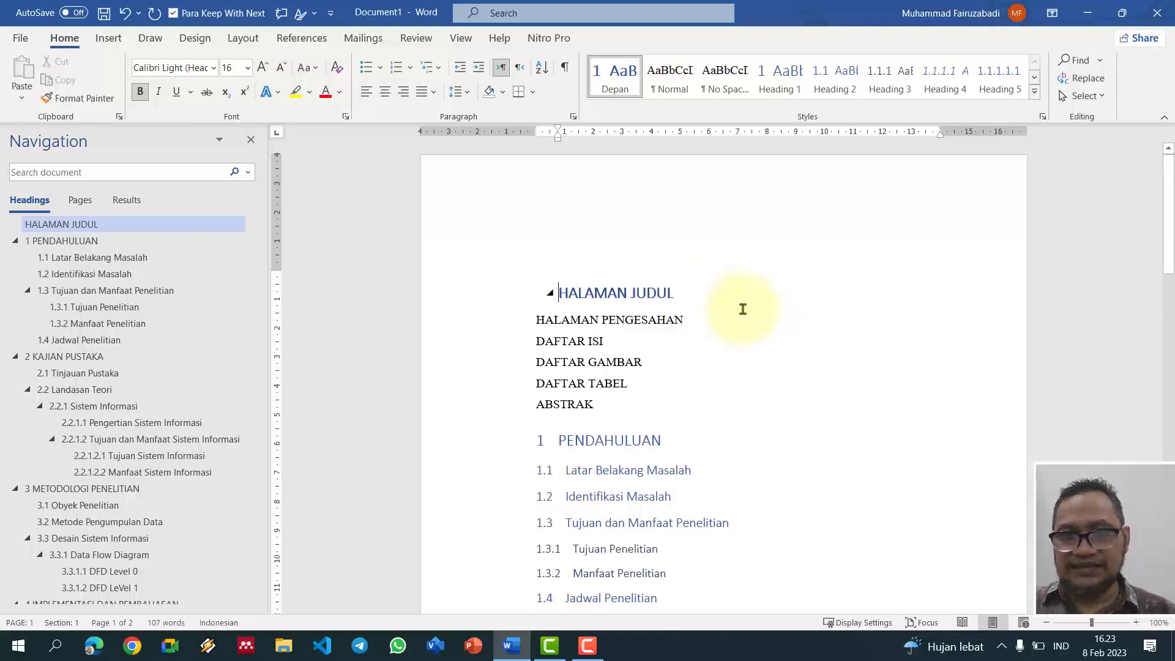
key(BackSpace)
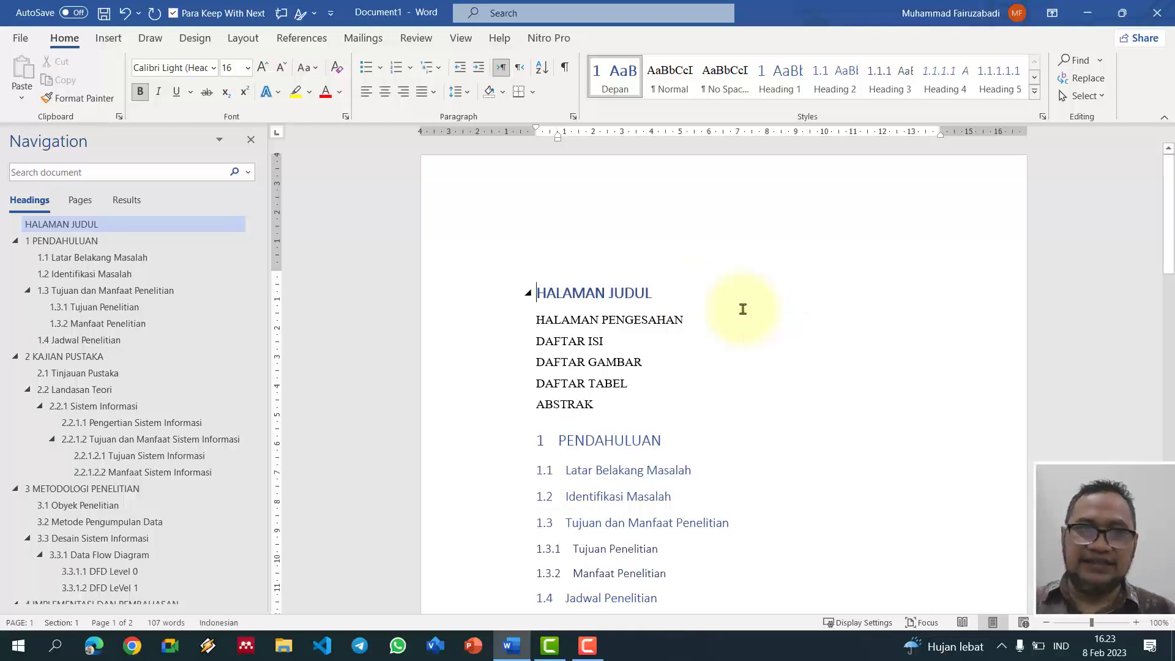
Step: Format the HALAMAN JUDUL title in Times New Roman, centered, with the Automatic font color
click(499, 298)
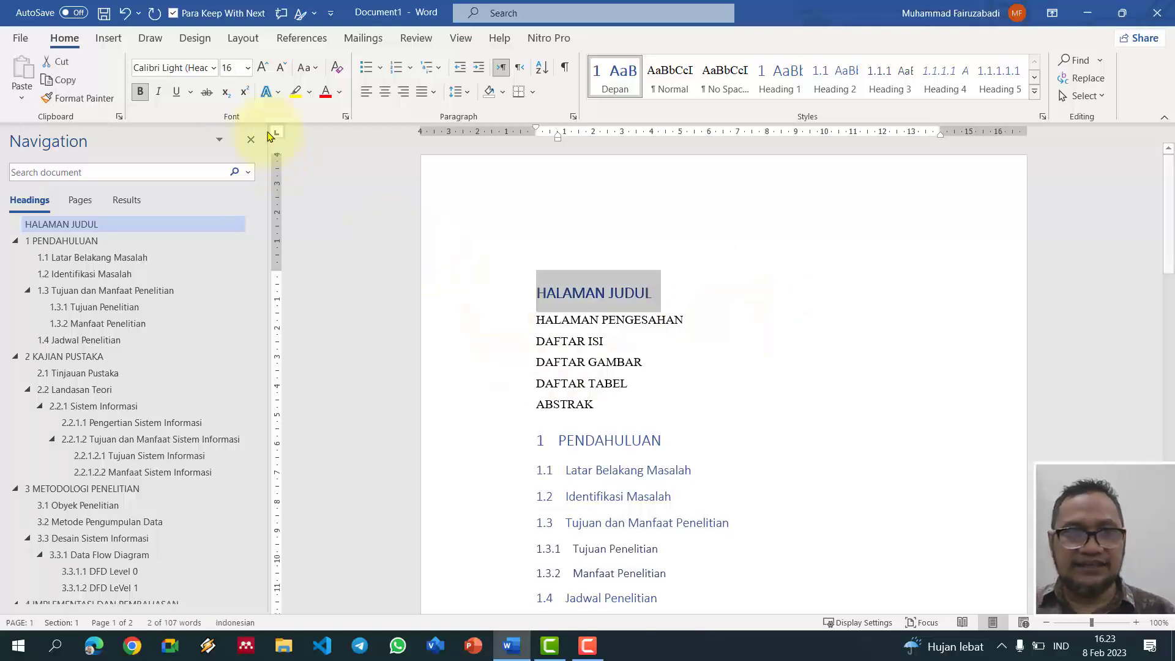
click(213, 68)
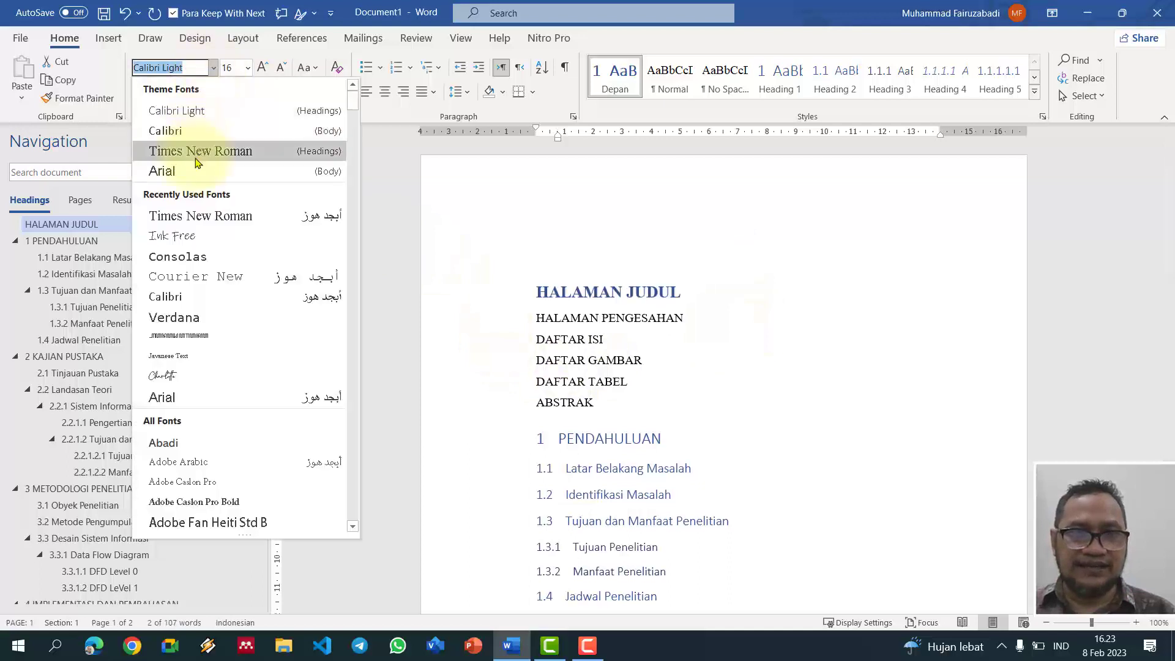
click(197, 153)
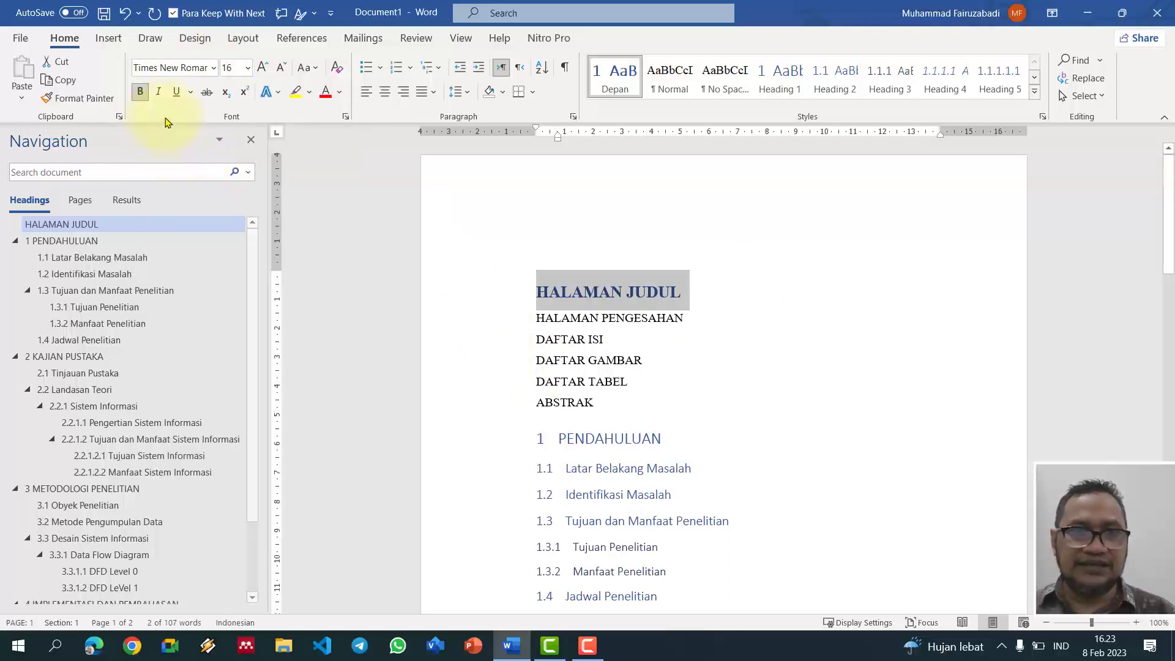
click(384, 93)
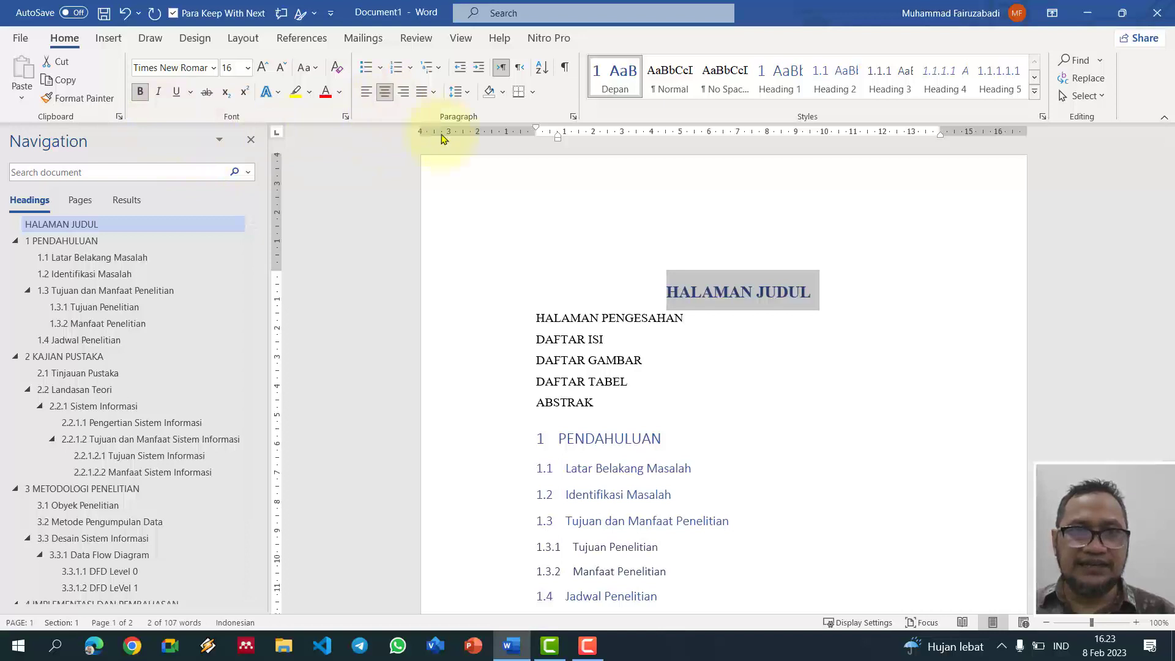
click(339, 92)
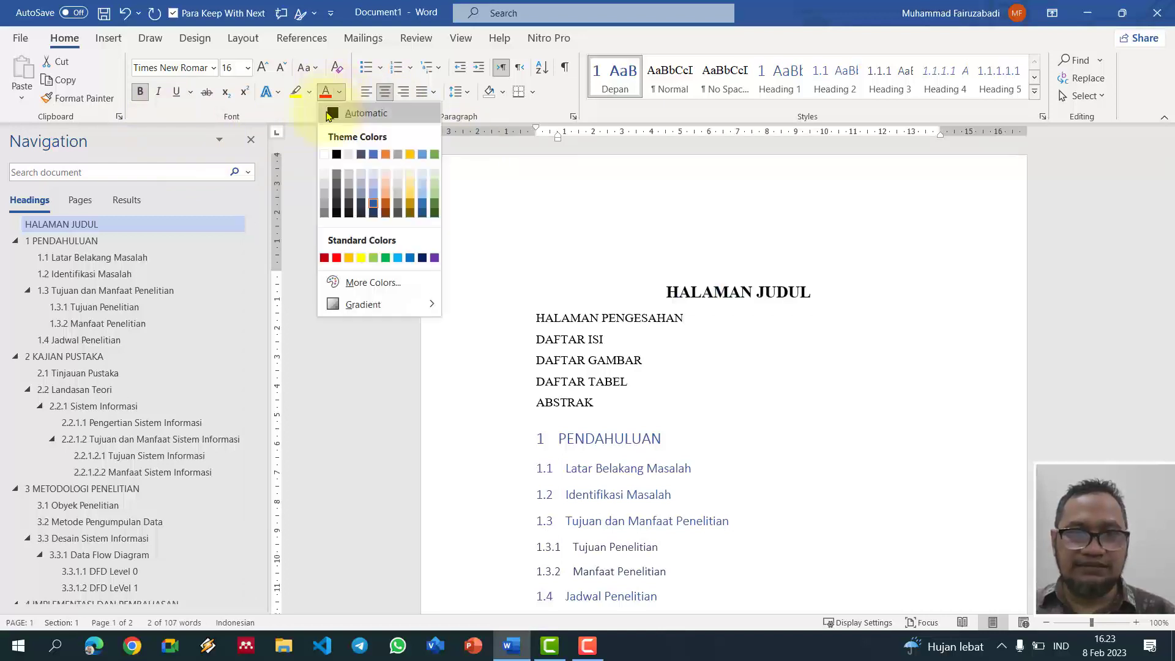
click(335, 112)
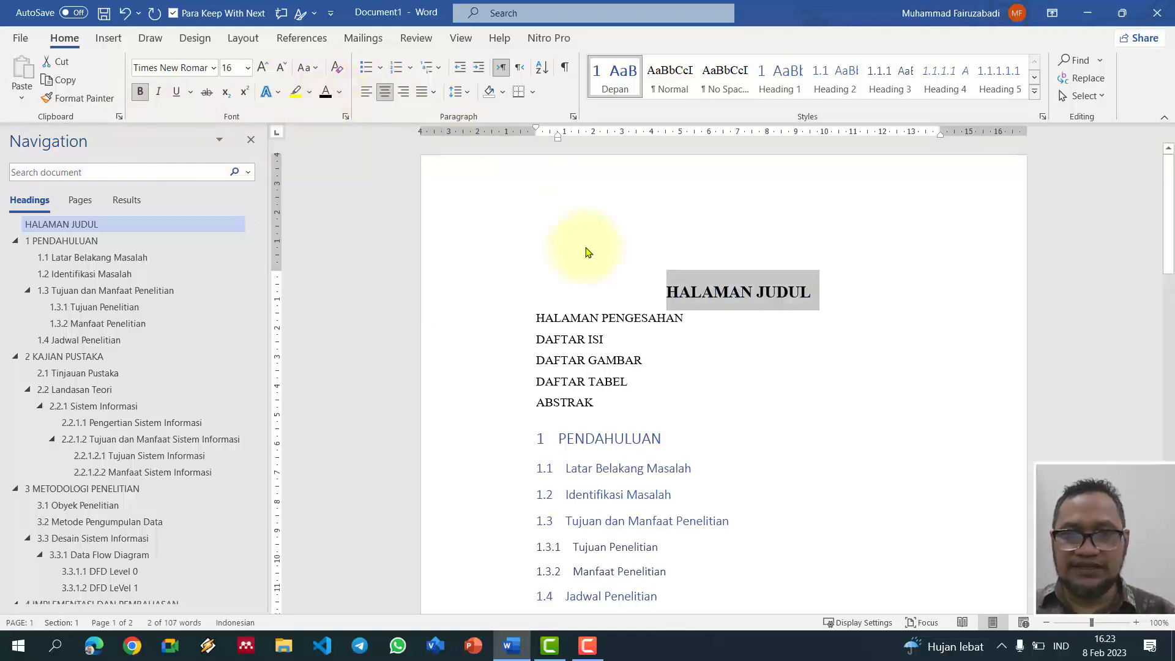
Step: Update the Depan style to match HALAMAN JUDUL and apply it to HALAMAN PENGESAHAN and DAFTAR ISI
right_click(615, 92)
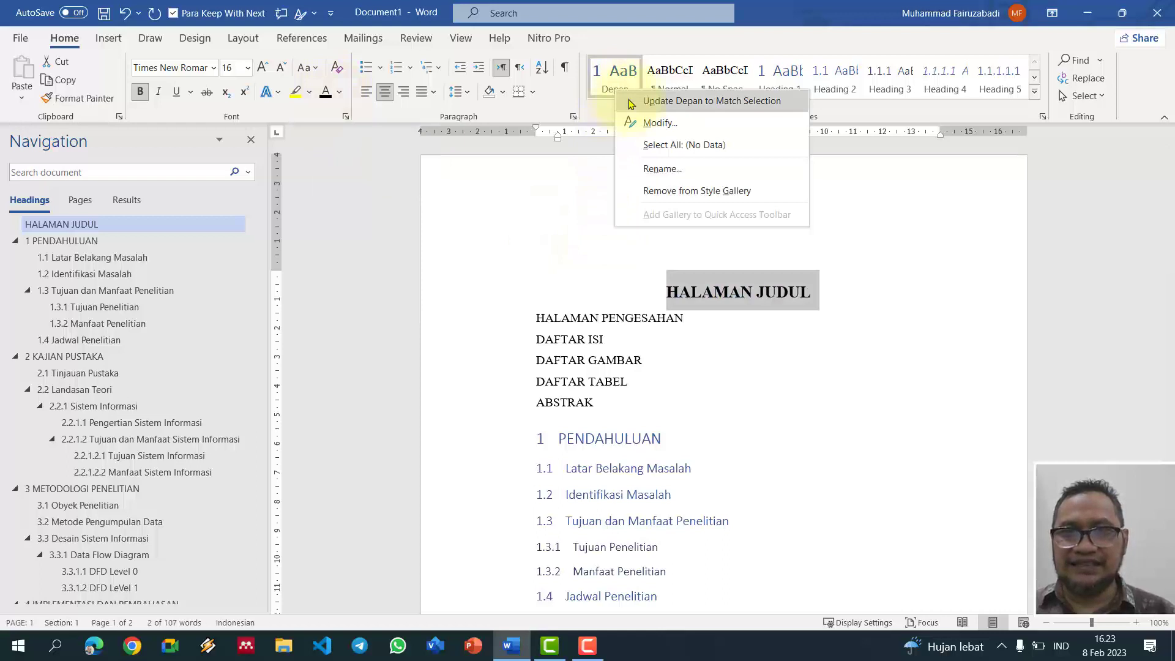
click(631, 102)
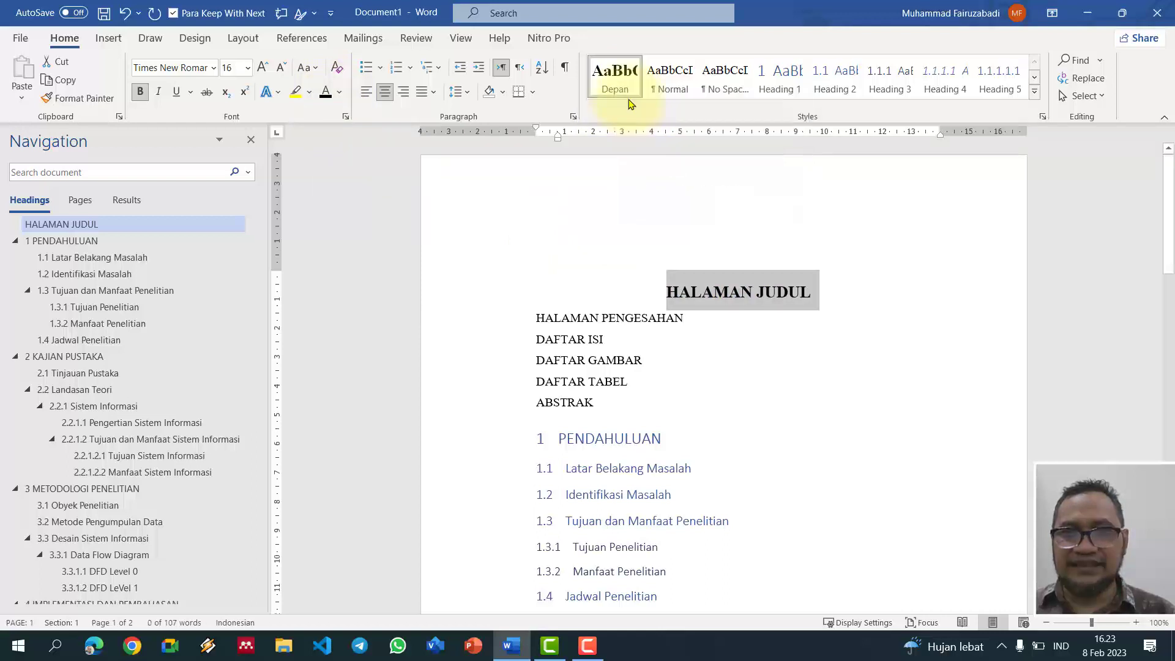
click(588, 316)
click(615, 78)
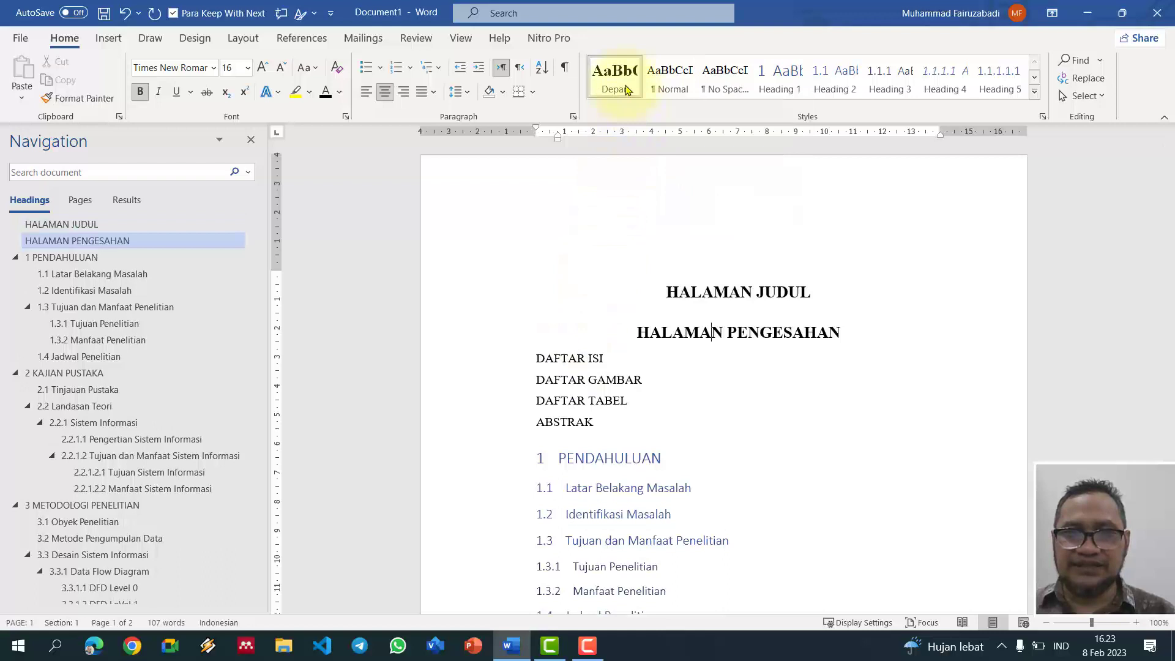
click(586, 359)
click(615, 79)
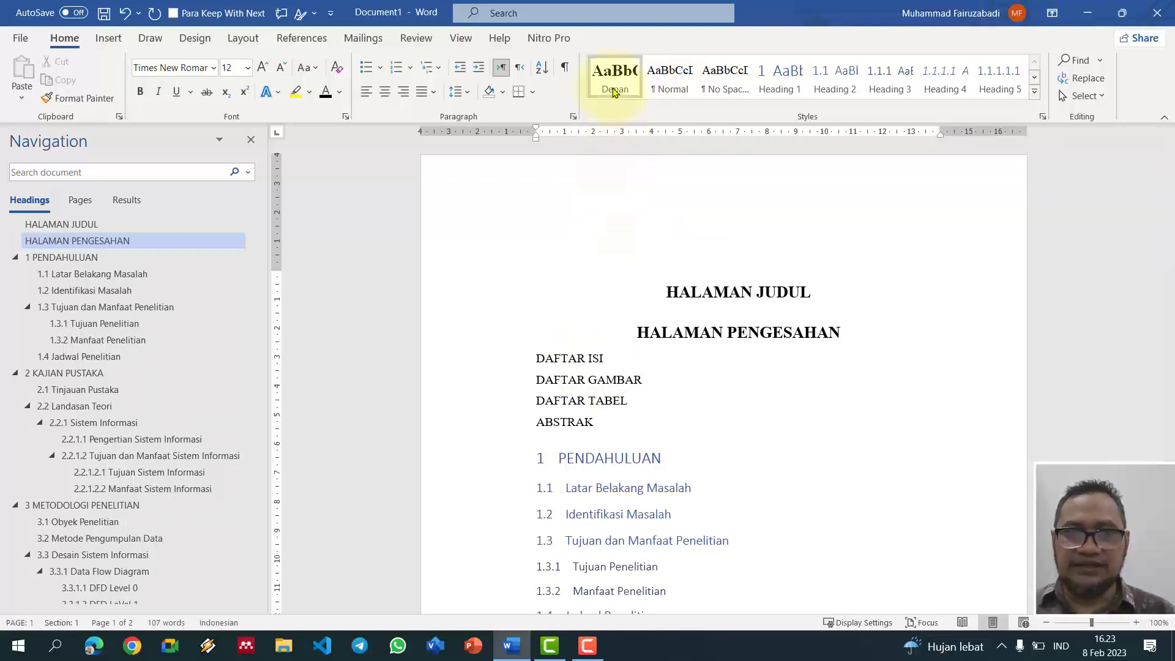
click(557, 398)
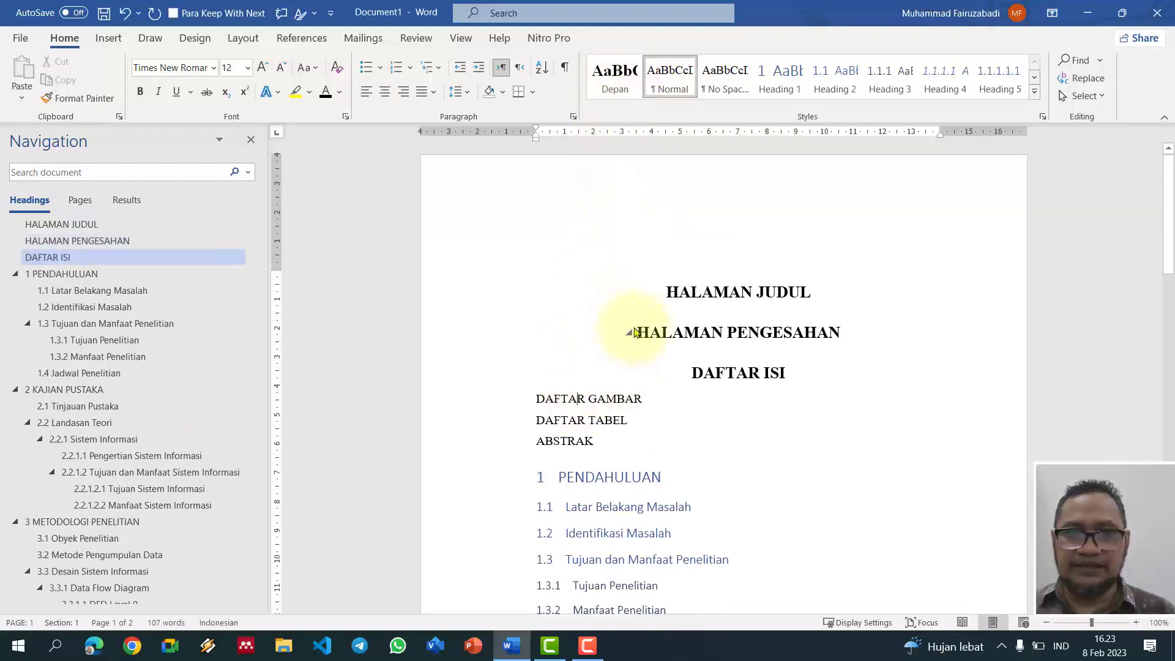
Step: Set the HALAMAN JUDUL title to 12 pt and update the Depan style to match it
click(509, 301)
click(248, 68)
click(234, 148)
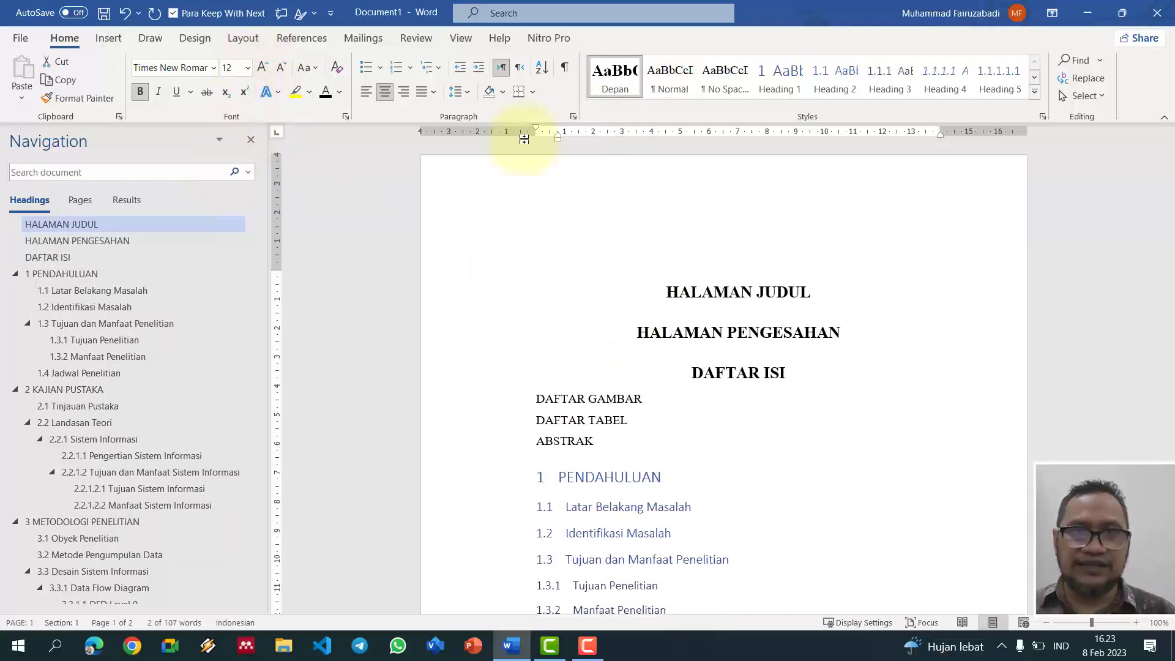
right_click(608, 88)
click(636, 94)
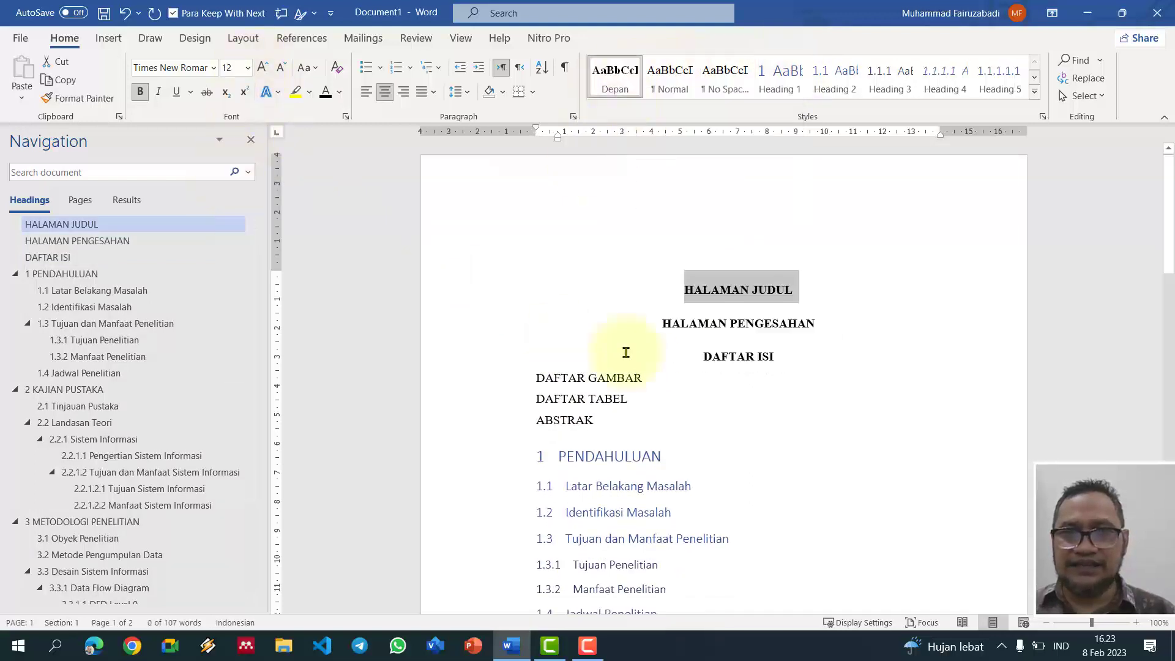
Step: Apply the Depan style to the DAFTAR GAMBAR, DAFTAR TABEL and ABSTRAK titles
click(615, 76)
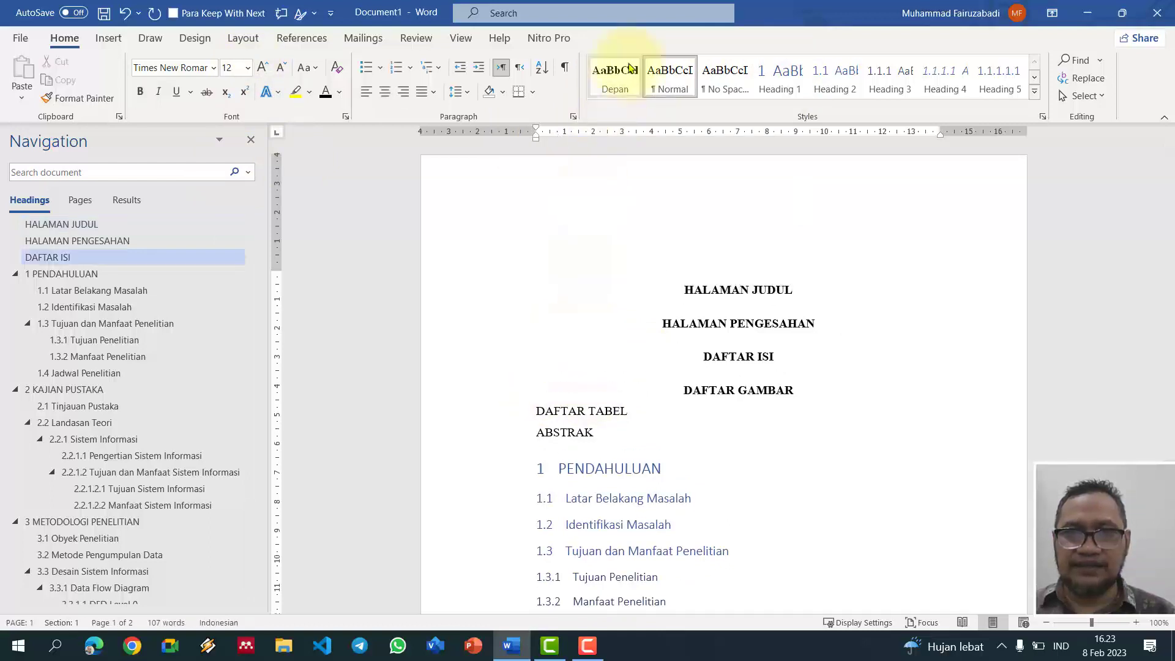
click(576, 410)
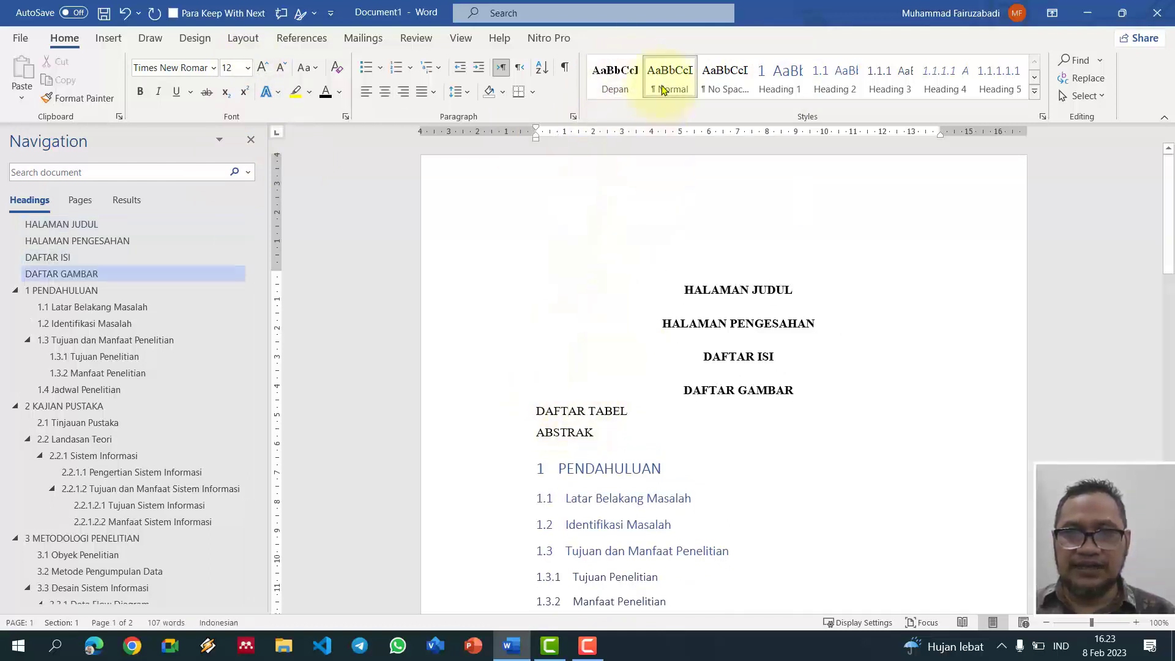
click(613, 78)
scroll(664, 410, down, 1)
click(569, 370)
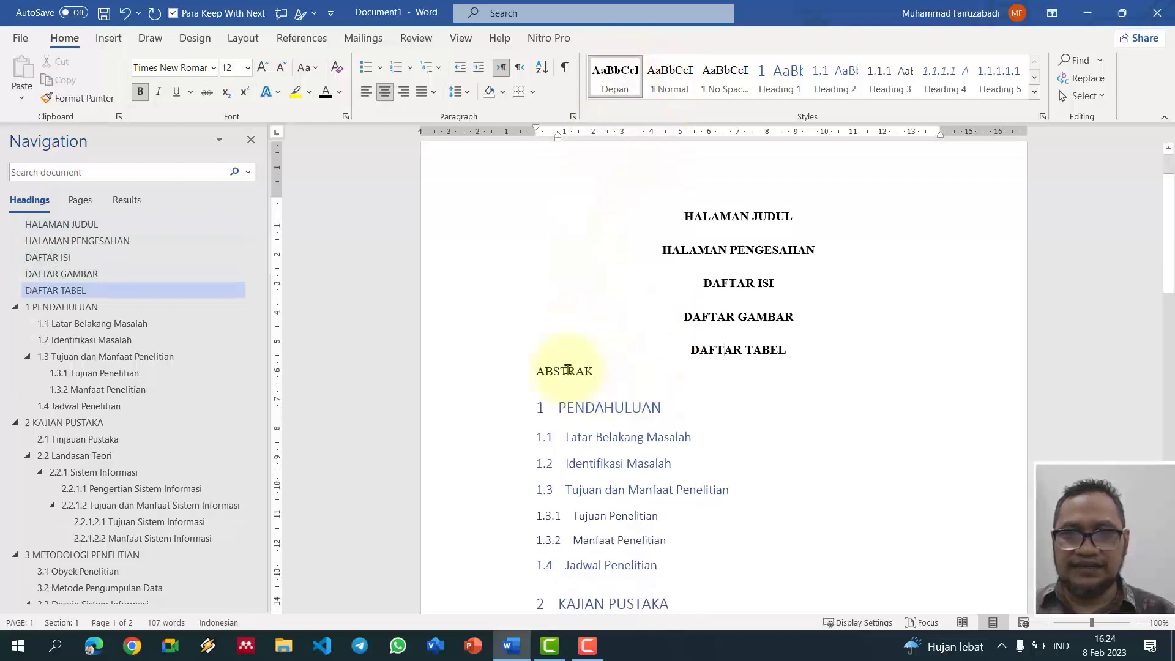
click(618, 92)
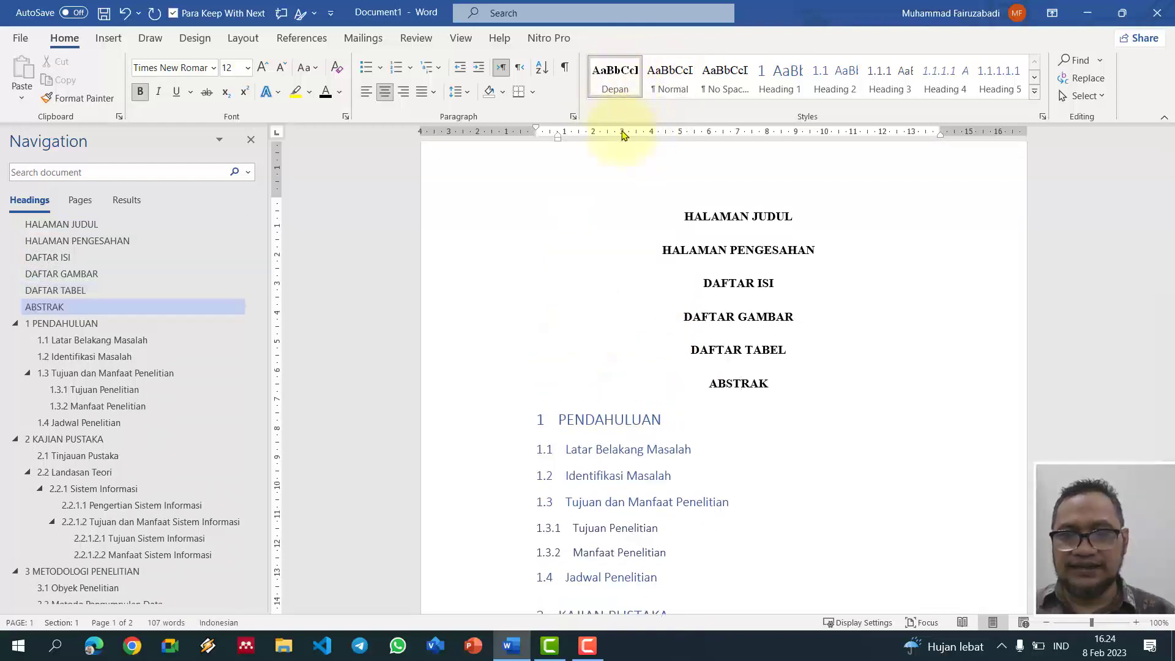
Step: Format all numbered headings from PENDAHULUAN through Saran in black Times New Roman, 12 pt
scroll(833, 559, down, 5)
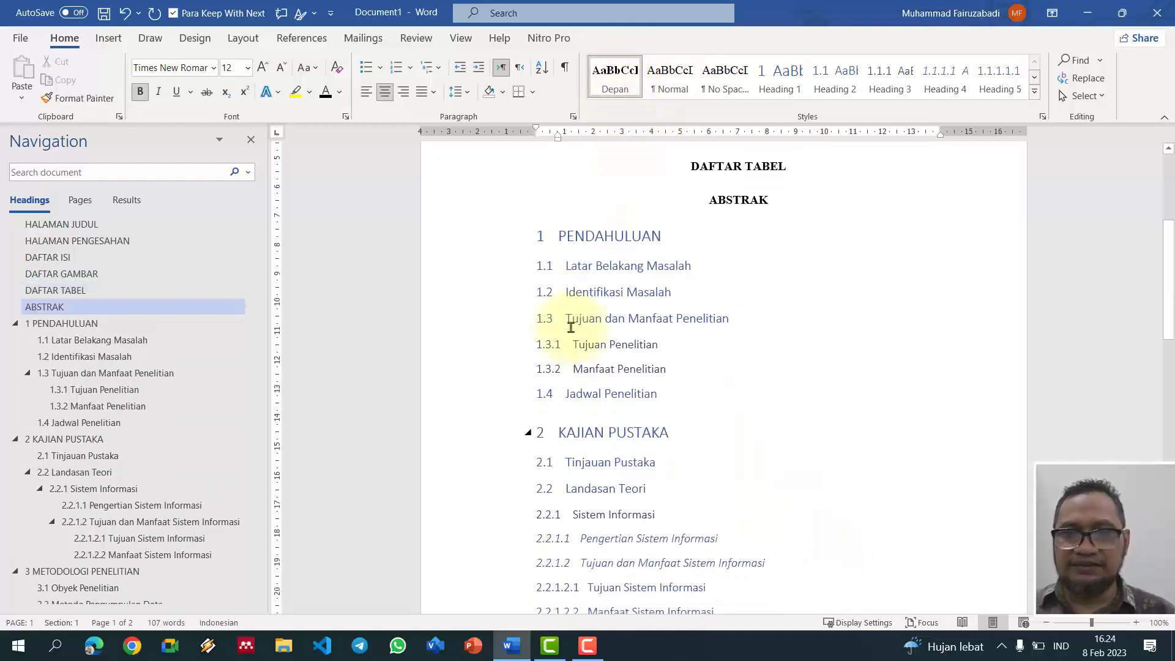
click(506, 241)
scroll(751, 524, down, 8)
scroll(752, 524, down, 13)
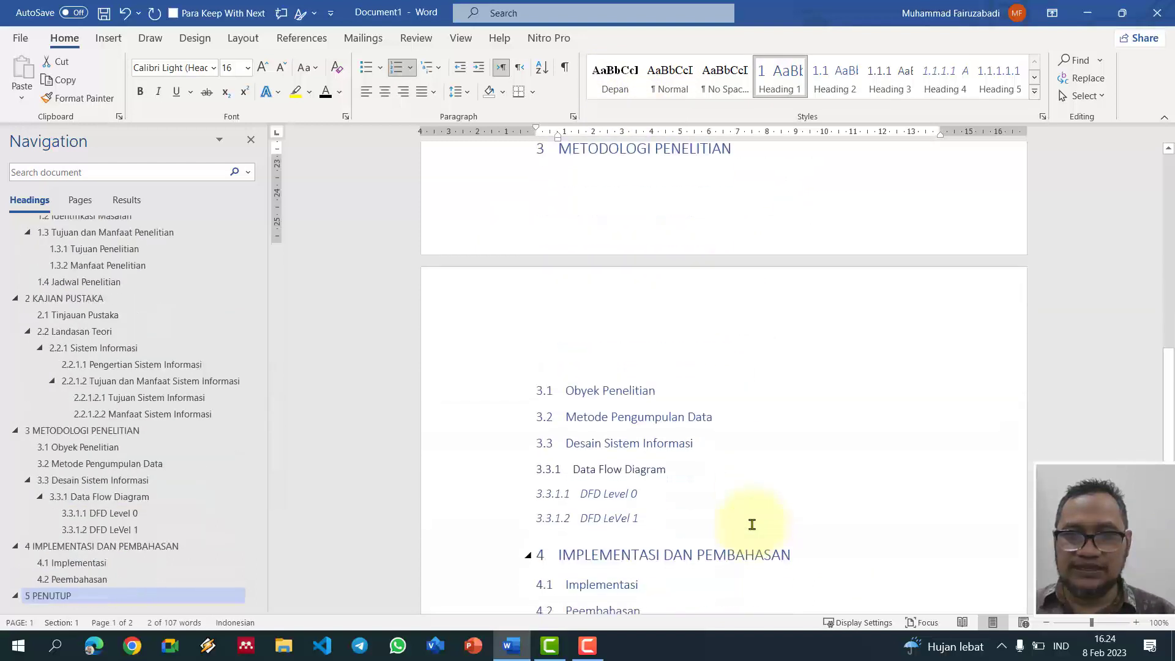
shift+click(695, 435)
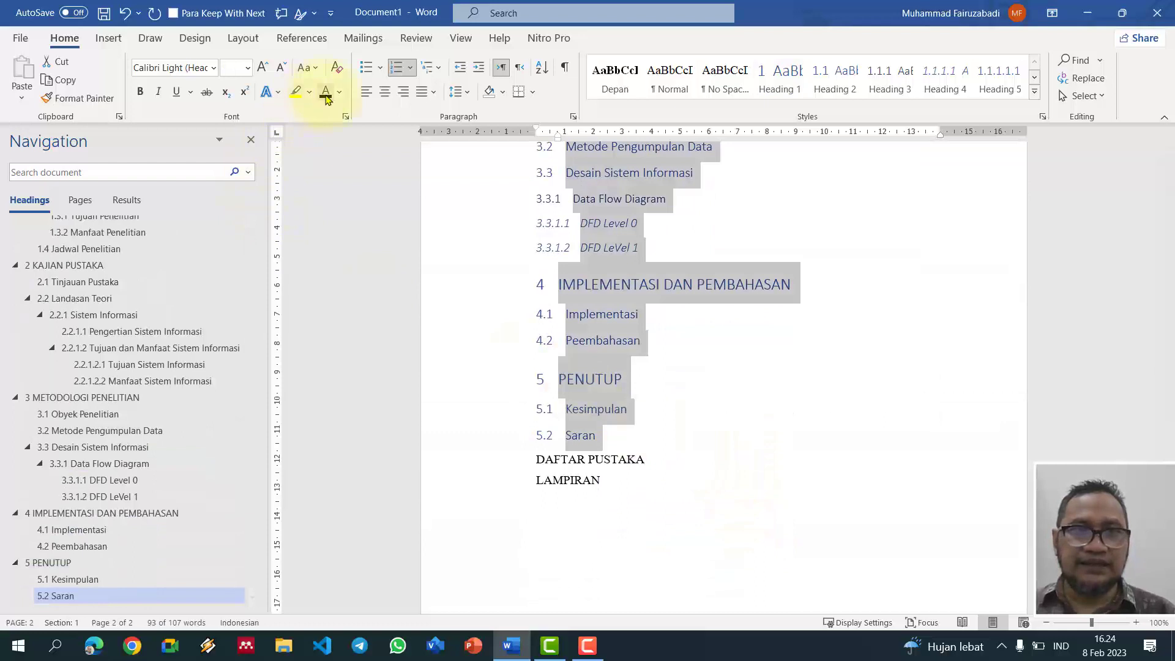
click(191, 72)
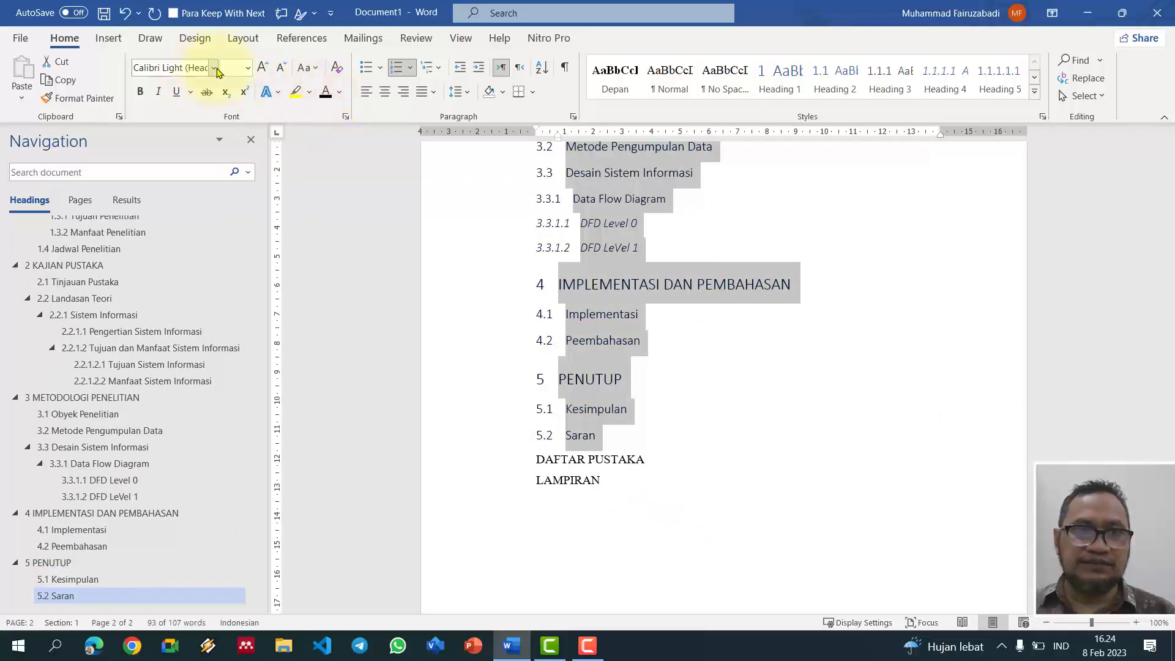
click(213, 67)
click(233, 152)
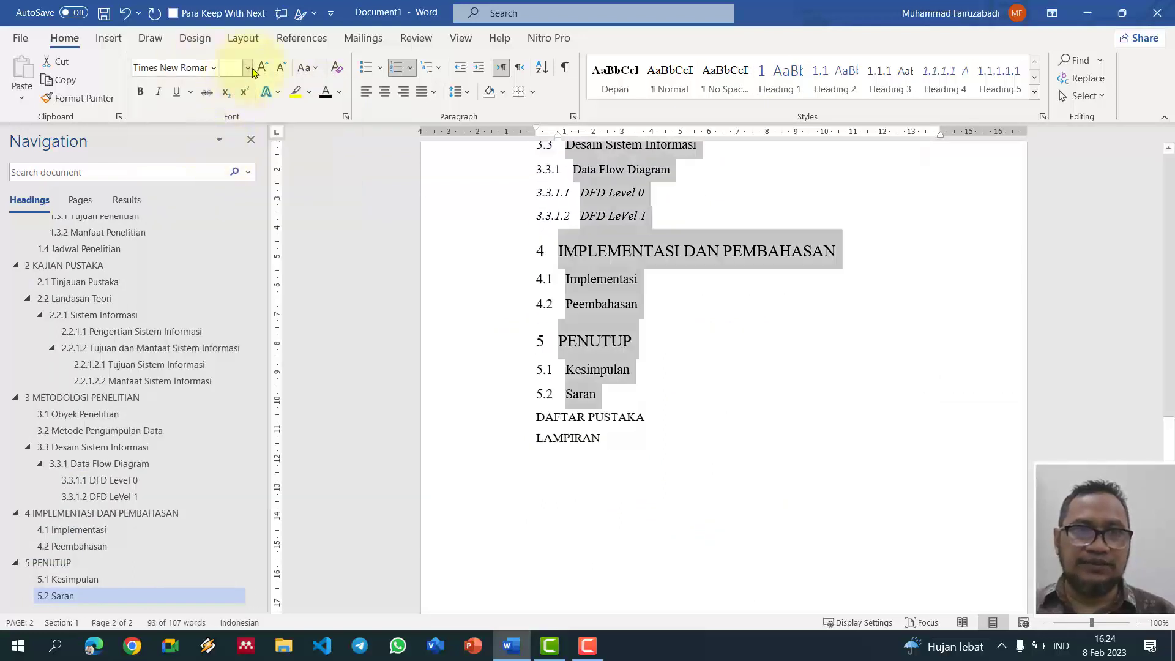
click(247, 68)
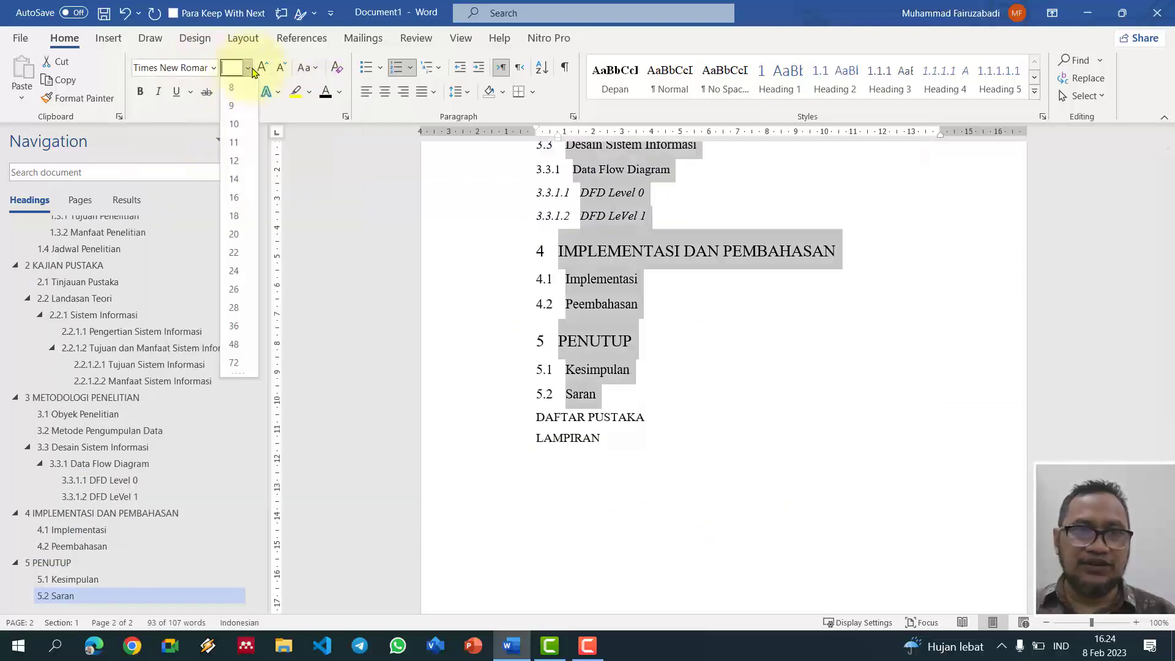
click(241, 161)
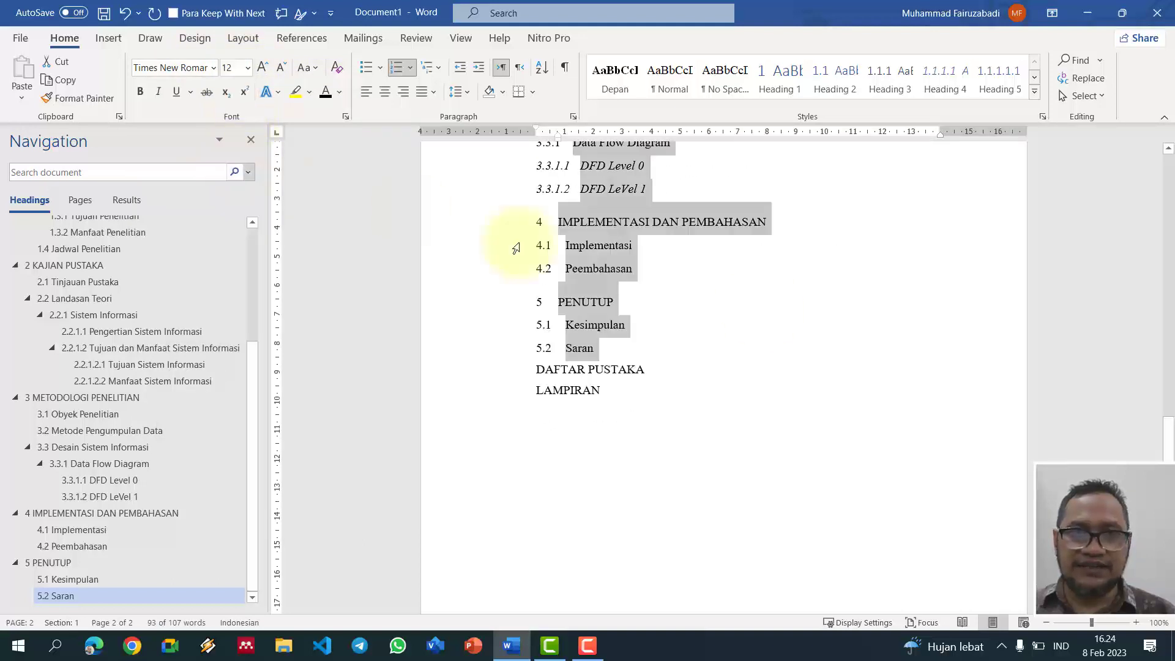
Step: Remove the italics from the selected numbered headings and make them all bold
scroll(734, 410, up, 3)
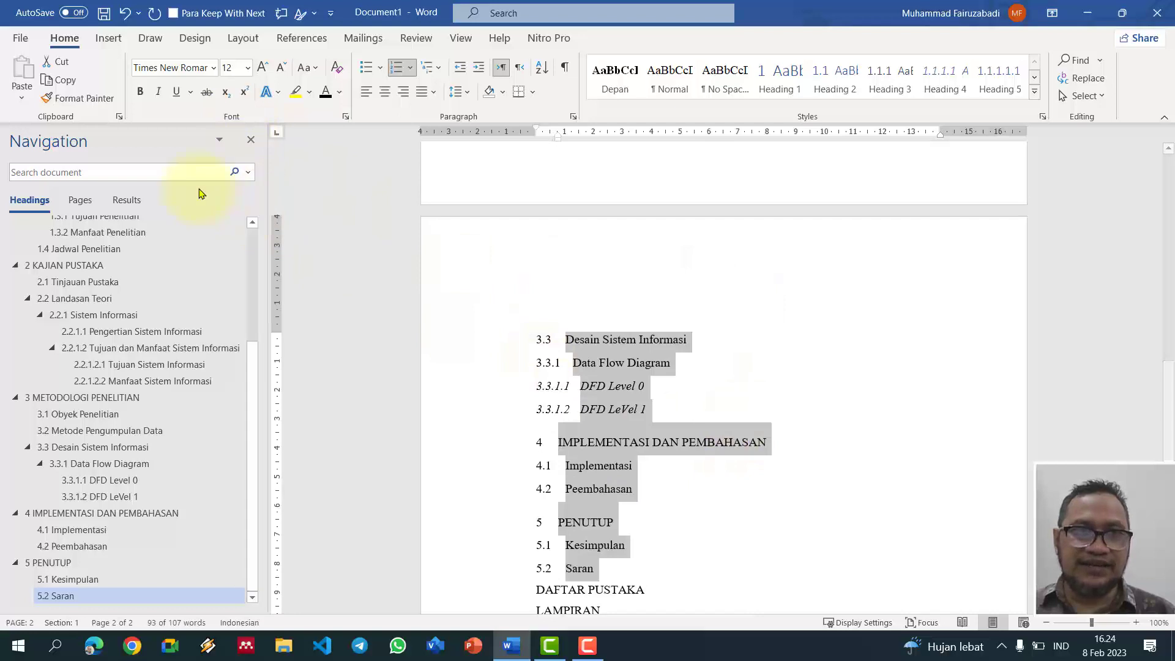
click(160, 95)
click(159, 93)
scroll(648, 449, up, 3)
scroll(648, 448, up, 10)
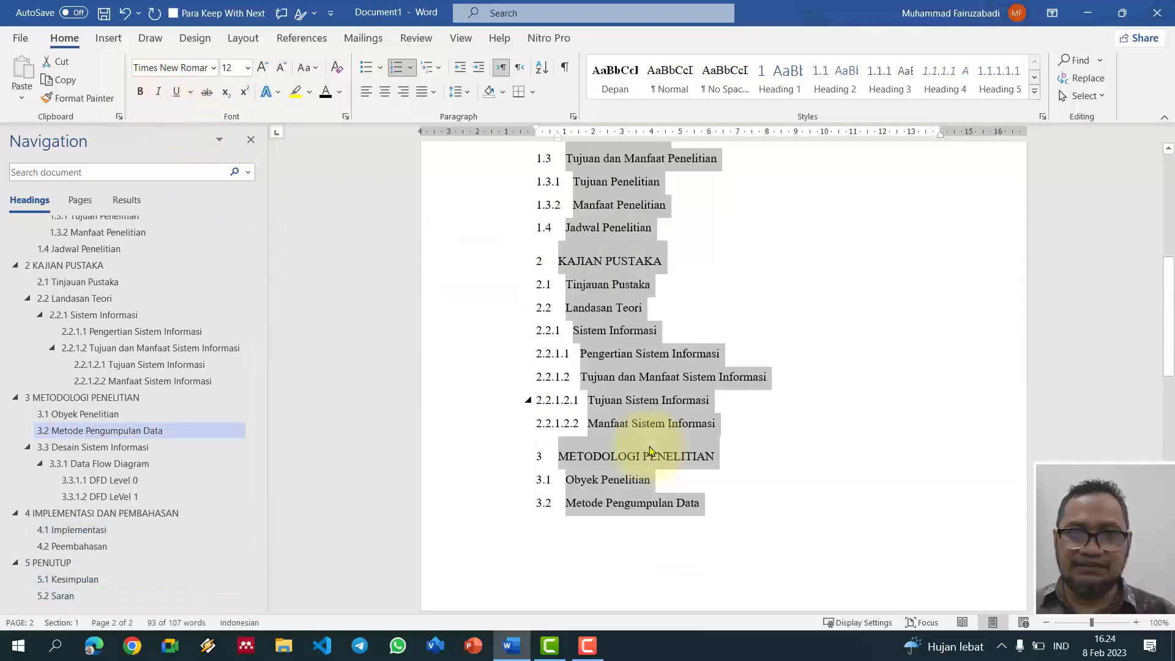
click(141, 92)
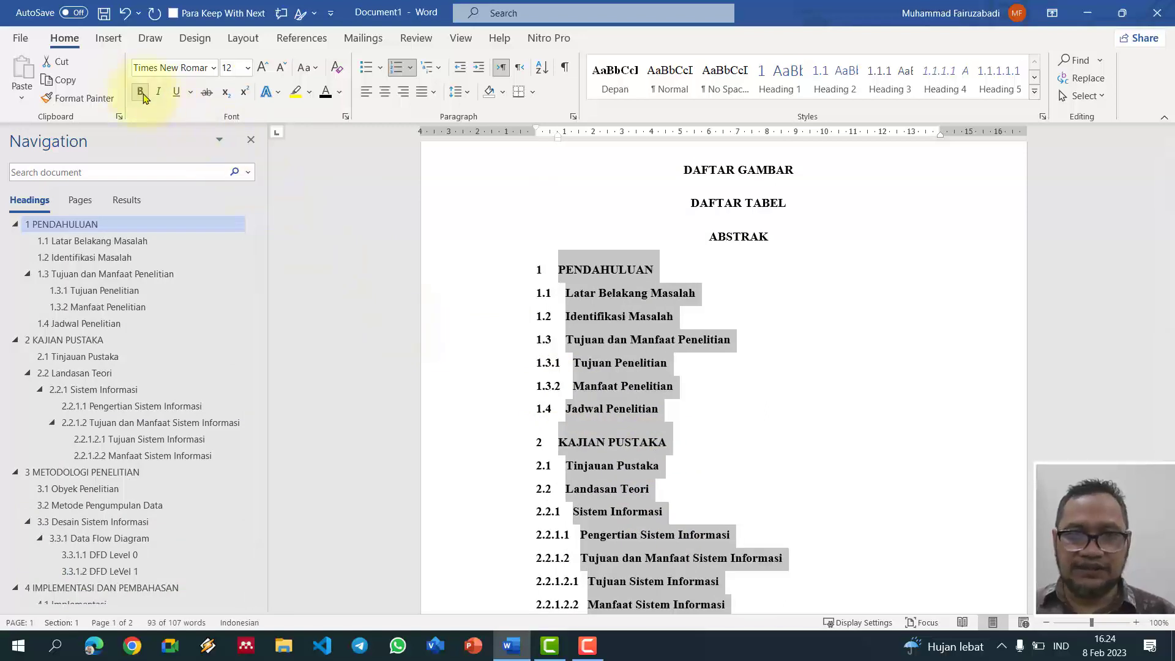
Step: Update the Heading 1 style to match the formatting of the PENDAHULUAN heading
click(769, 334)
scroll(766, 330, down, 3)
scroll(766, 339, up, 4)
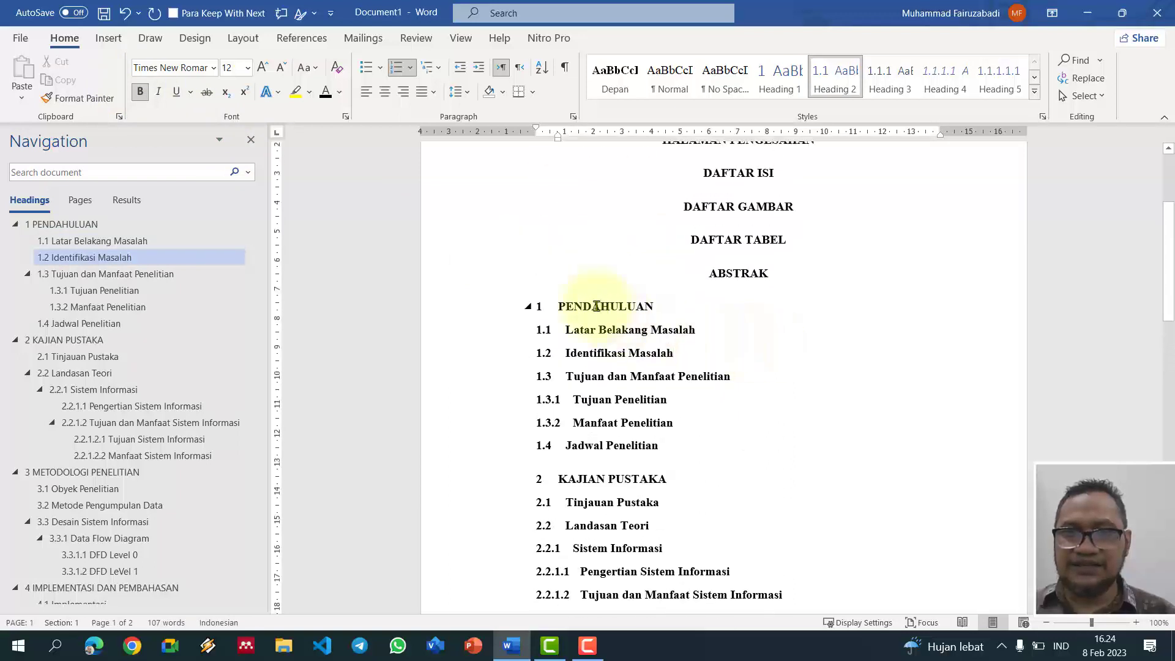
click(595, 306)
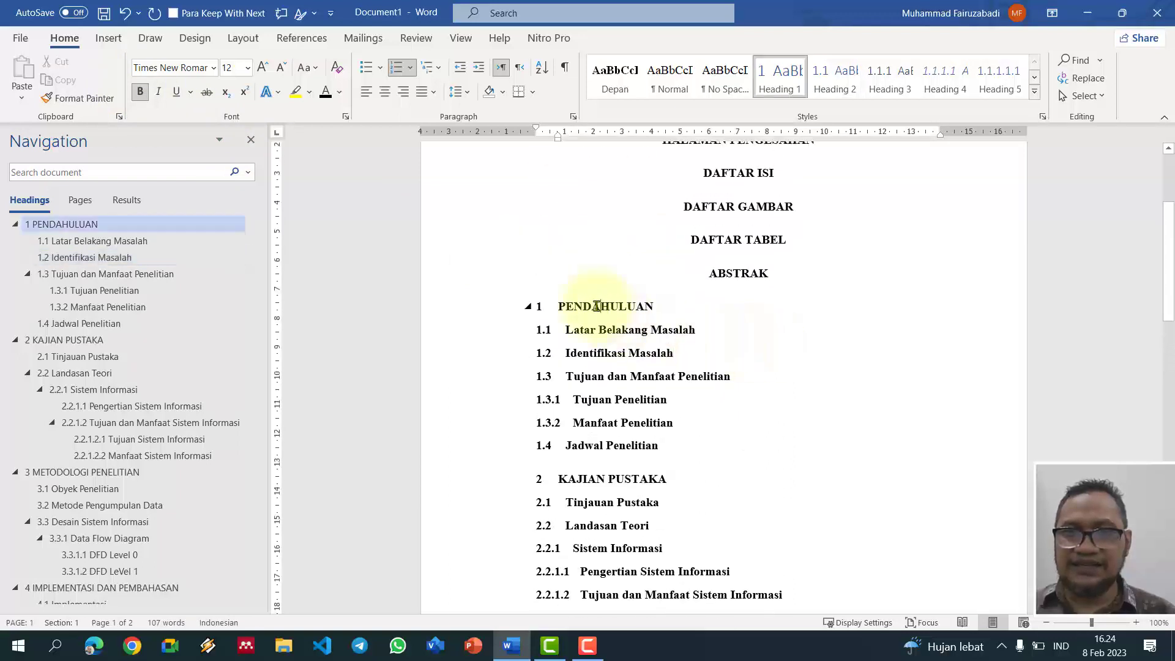
right_click(790, 84)
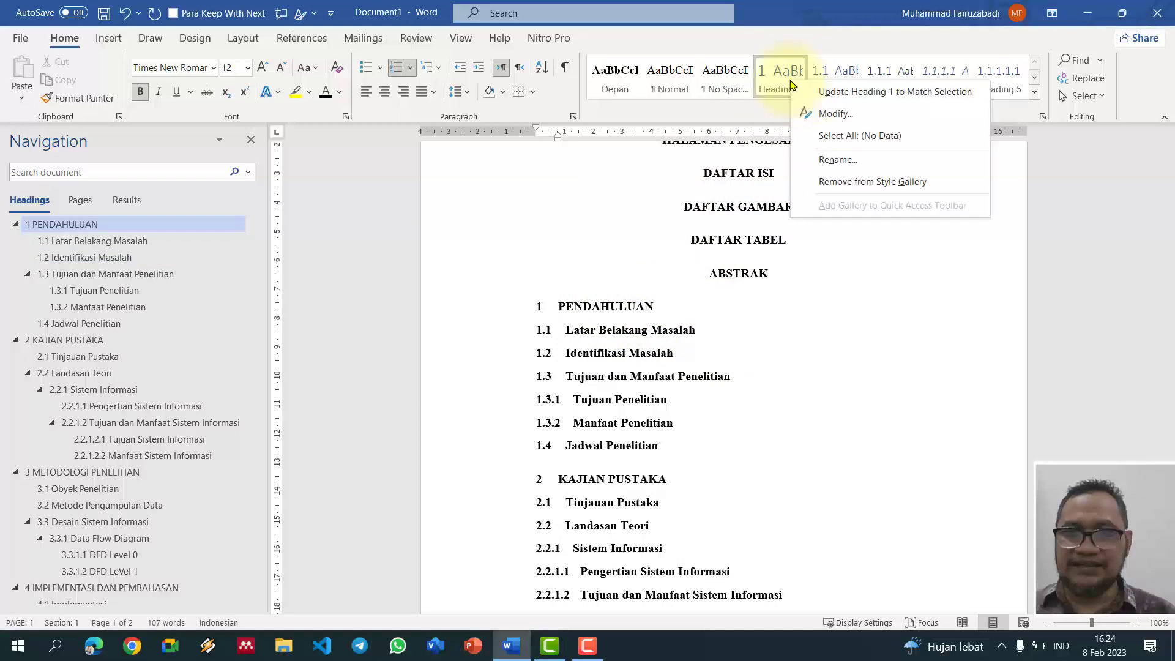
click(803, 91)
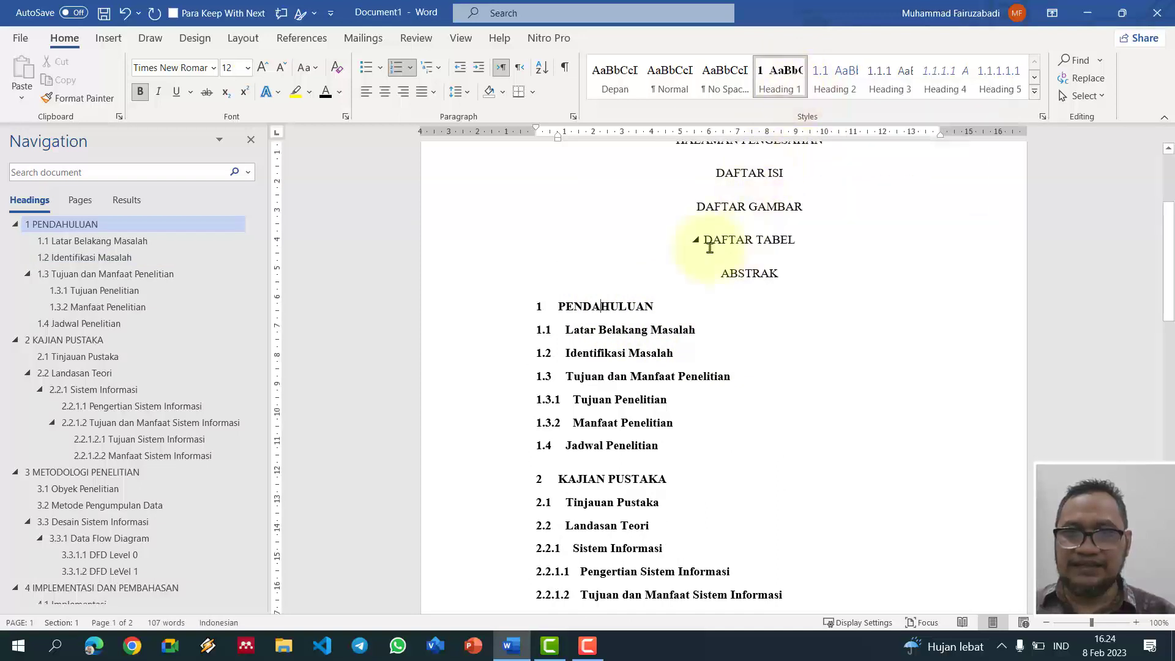
Step: Make the HALAMAN JUDUL title bold and update the Depan style to match it
scroll(722, 244, up, 2)
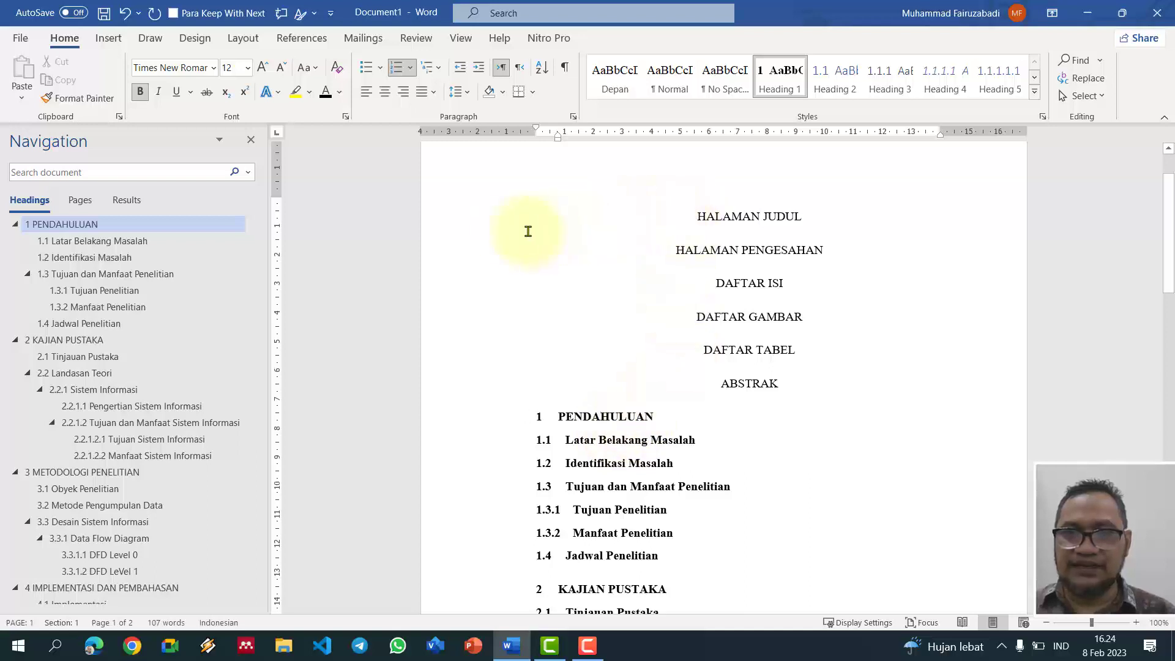
click(496, 231)
click(453, 228)
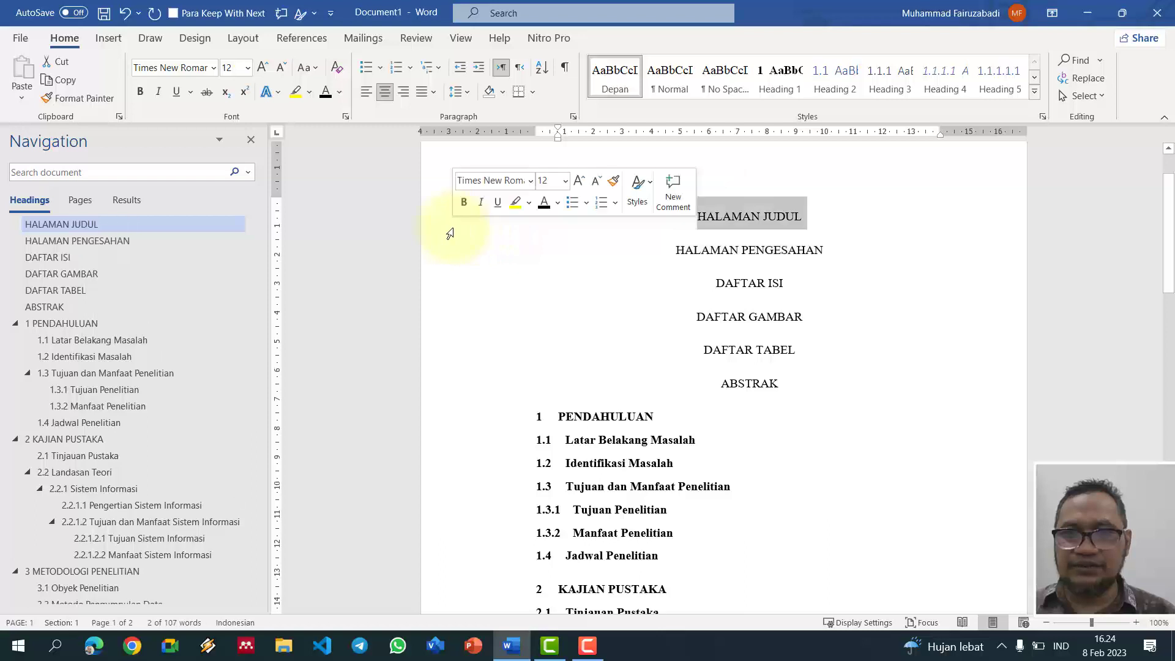
click(140, 91)
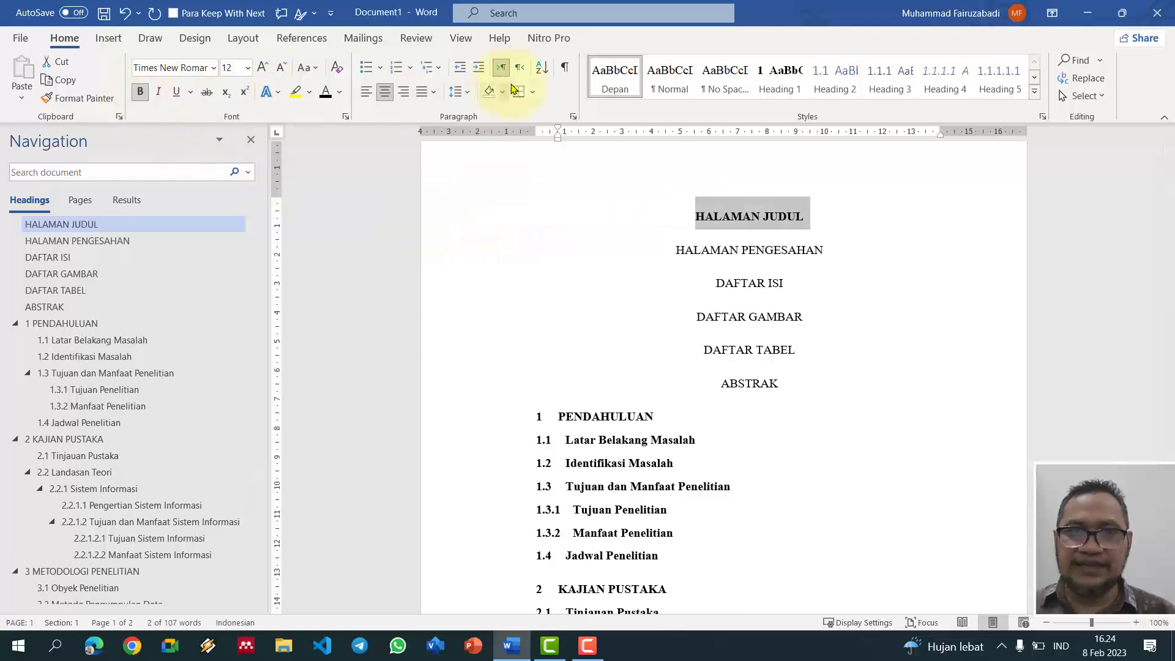
right_click(615, 88)
click(648, 95)
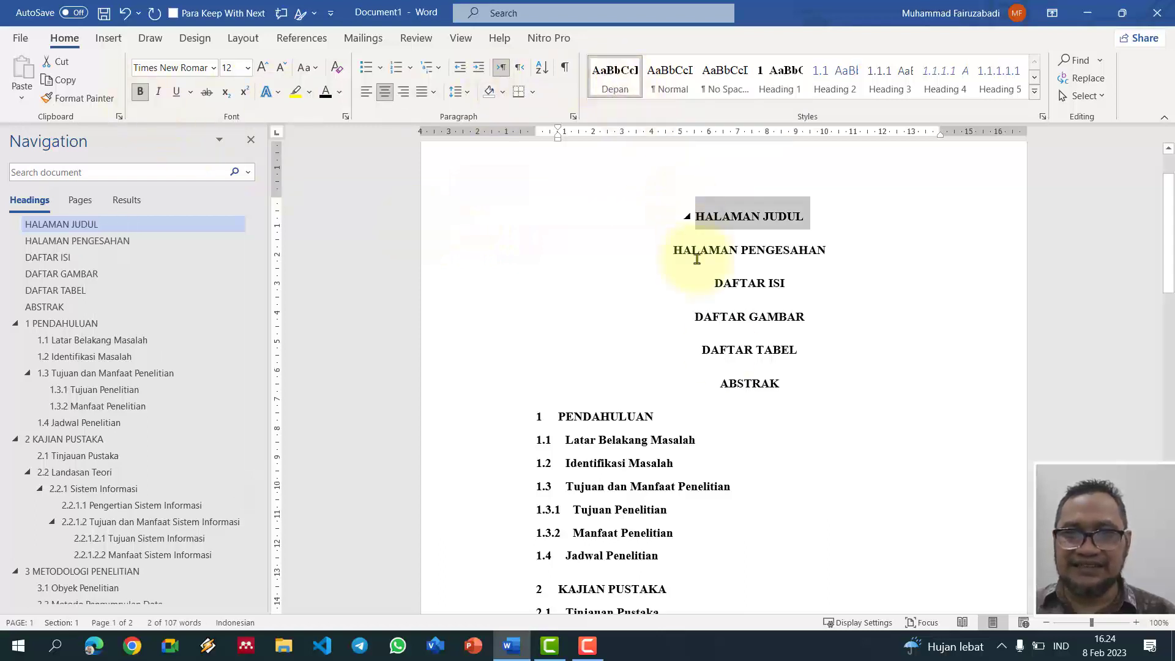
Step: Update the Heading 2 style to match the formatting of the Latar Belakang Masalah heading
scroll(746, 357, down, 4)
scroll(745, 357, up, 4)
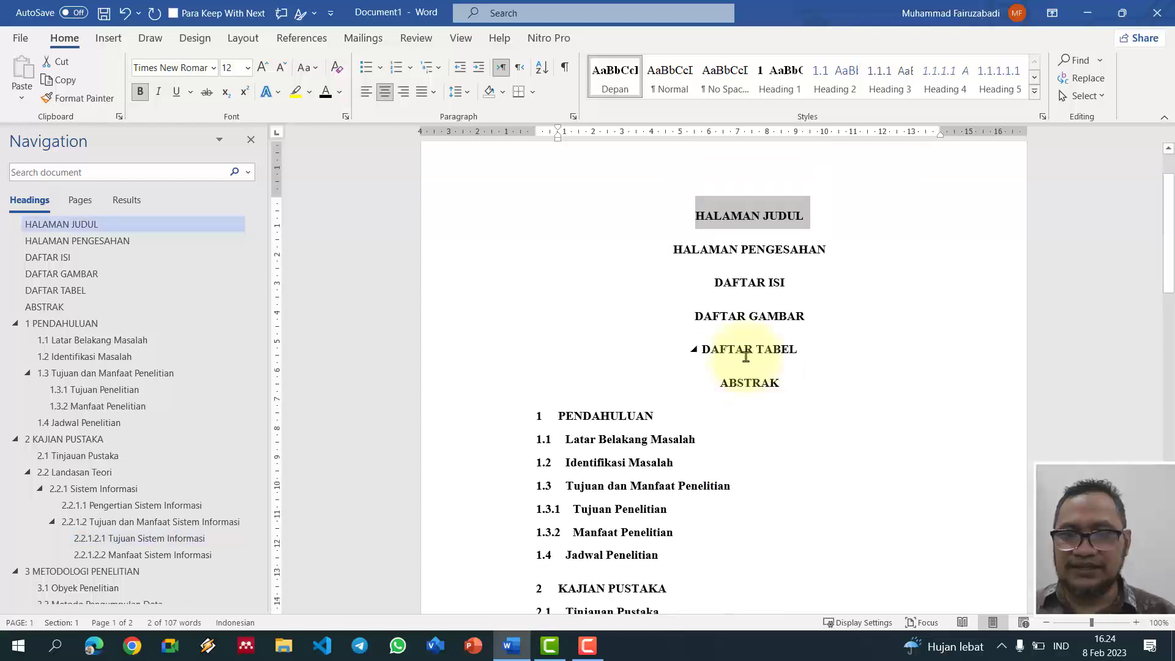
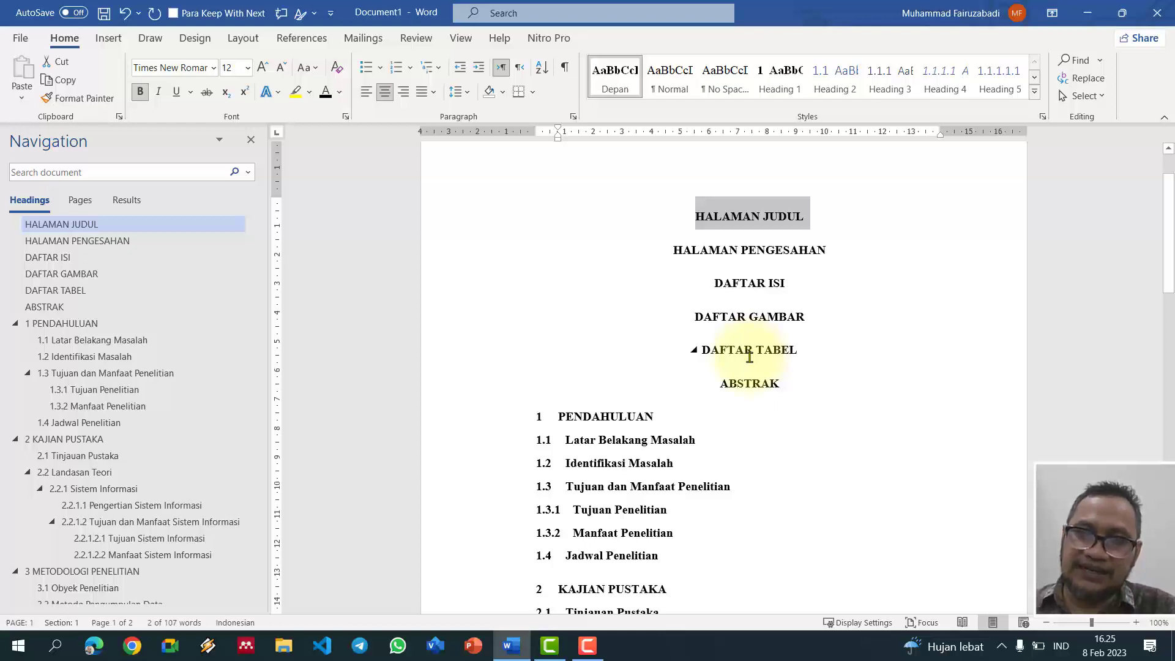
scroll(704, 407, down, 2)
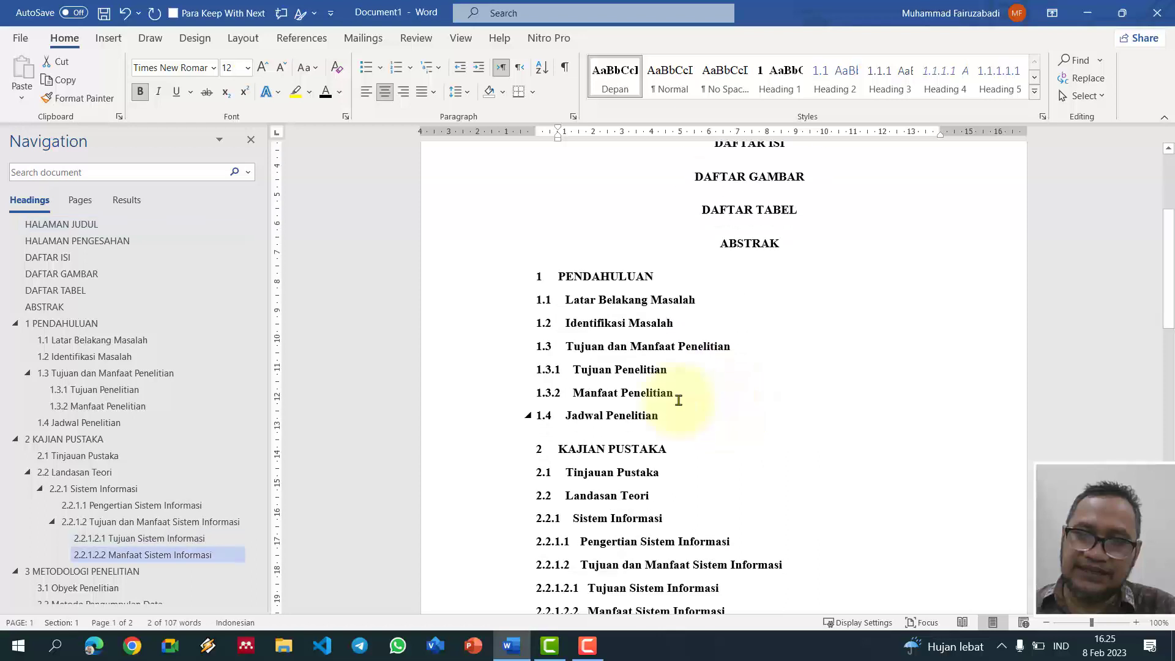
click(628, 294)
right_click(840, 82)
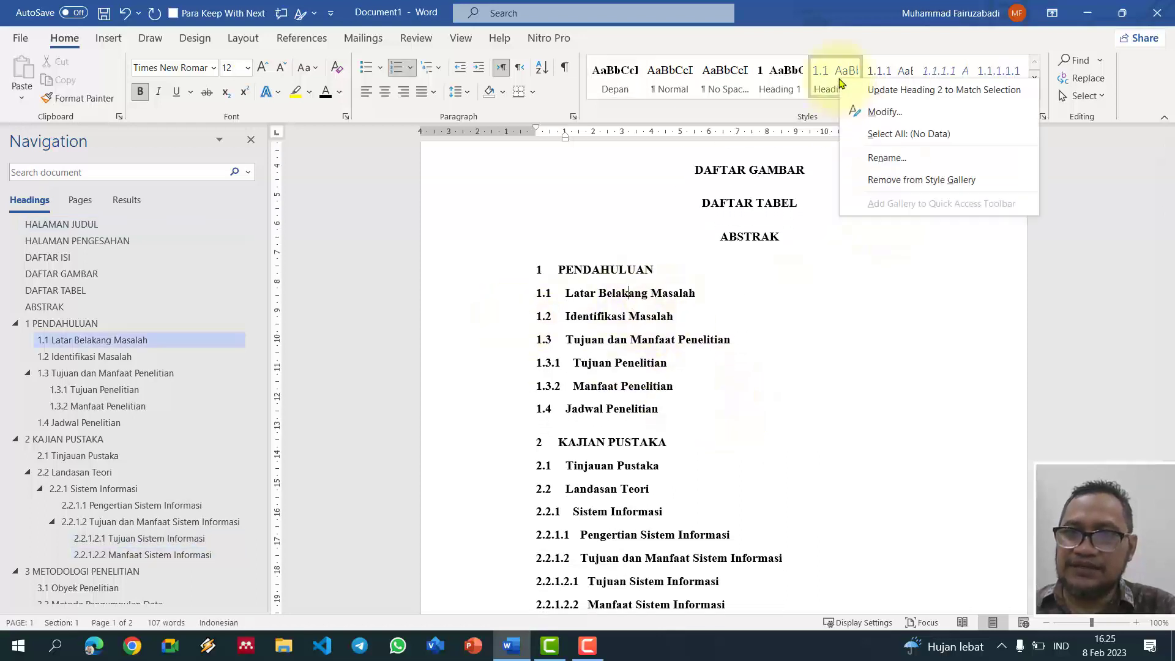
click(872, 90)
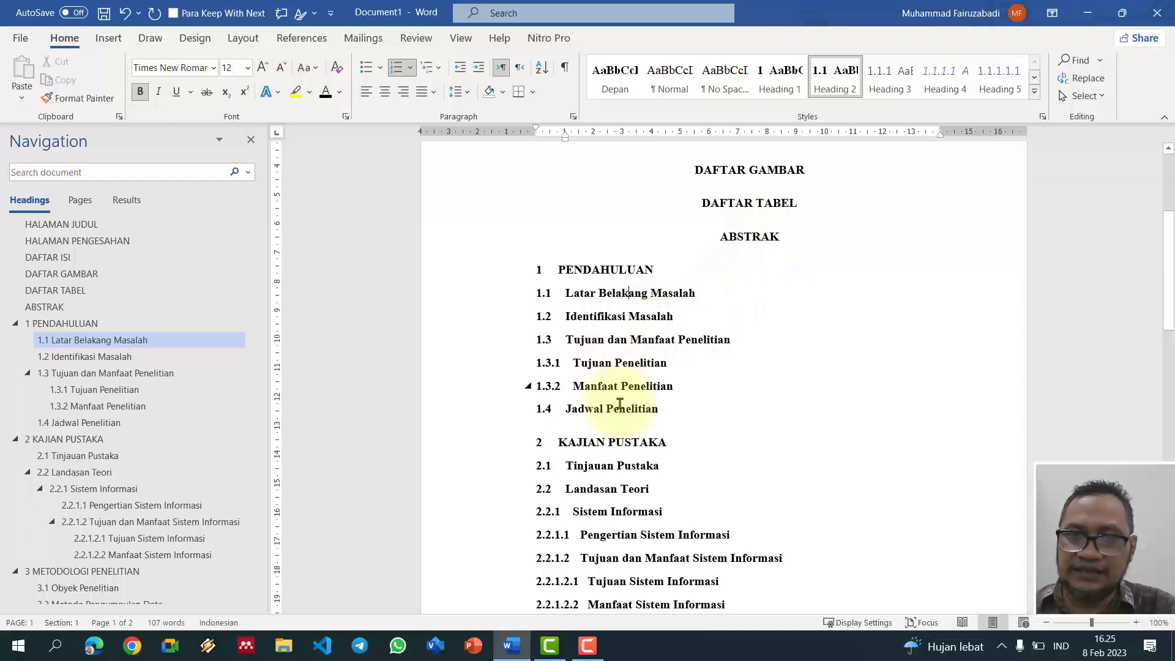
scroll(637, 422, down, 2)
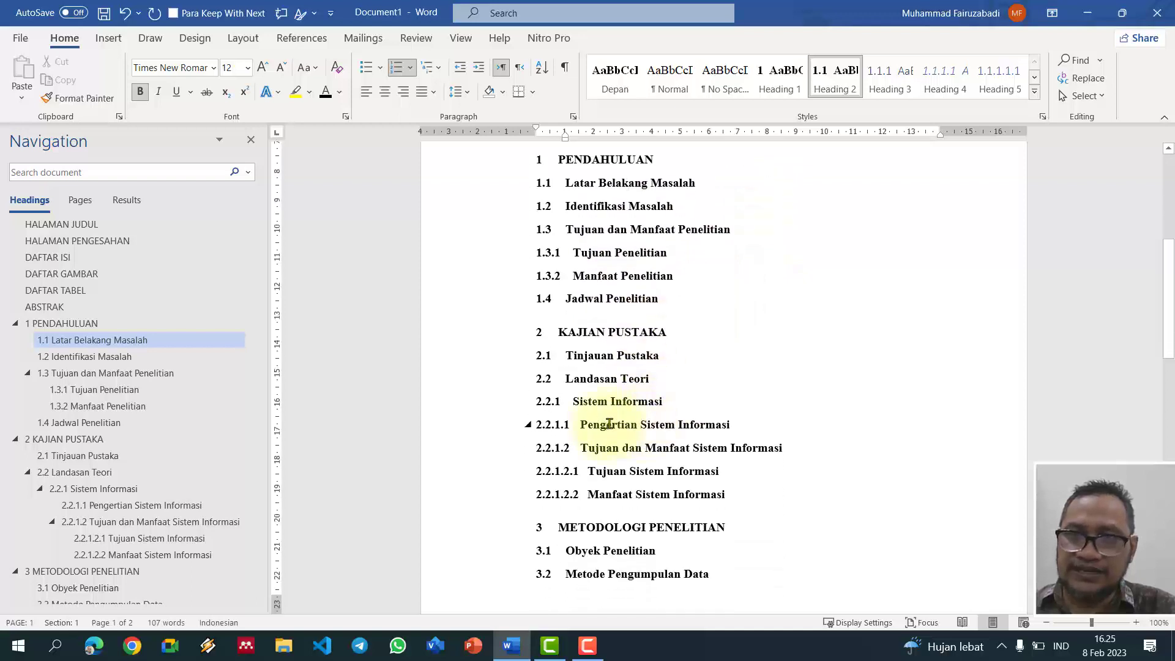
Step: Update the Heading 3 style to match the formatting of the Sistem Informasi heading
click(609, 423)
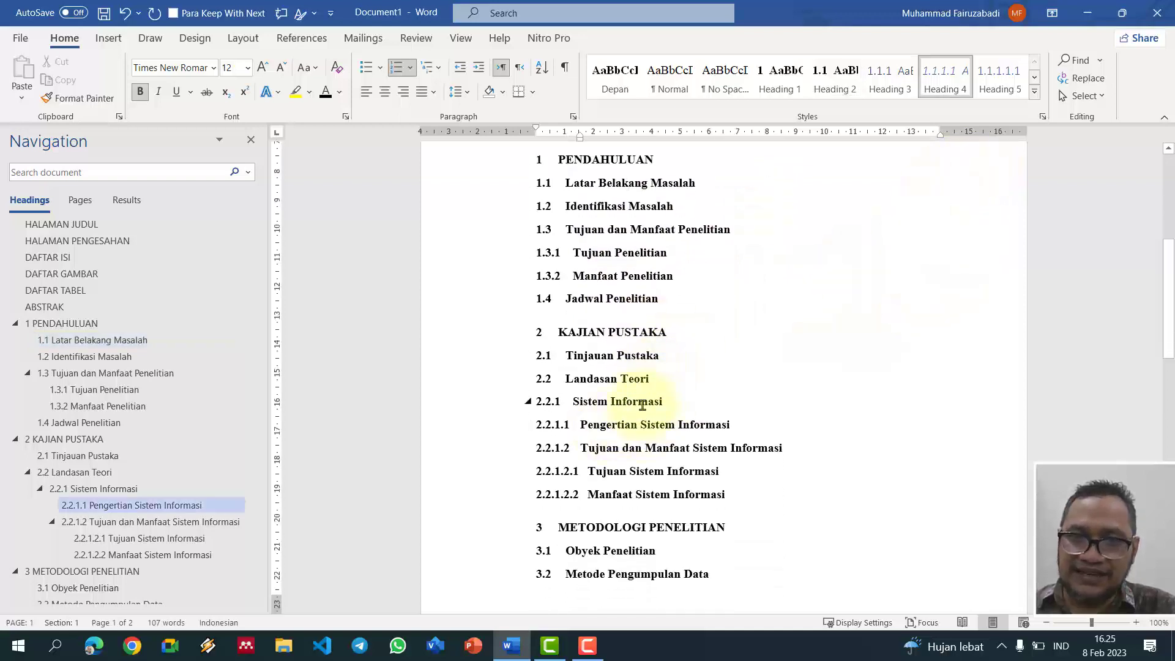
click(642, 403)
right_click(902, 97)
click(918, 101)
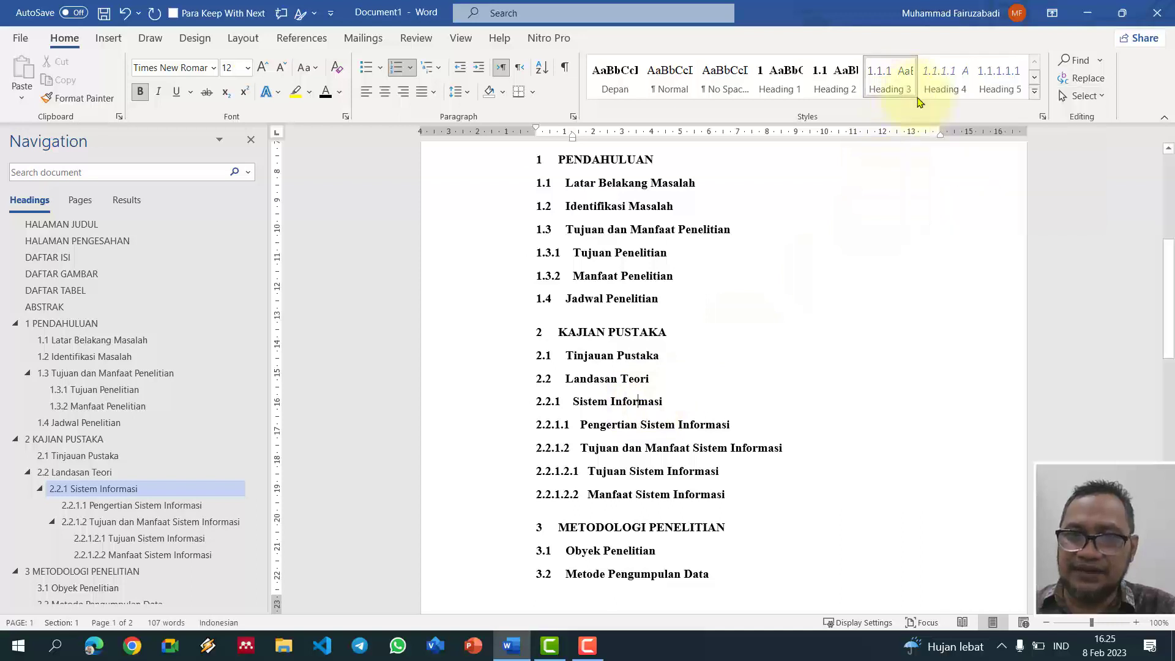
Step: Update the Heading 4 style to match the formatting of the Tujuan dan Manfaat Sistem Informasi heading
click(639, 447)
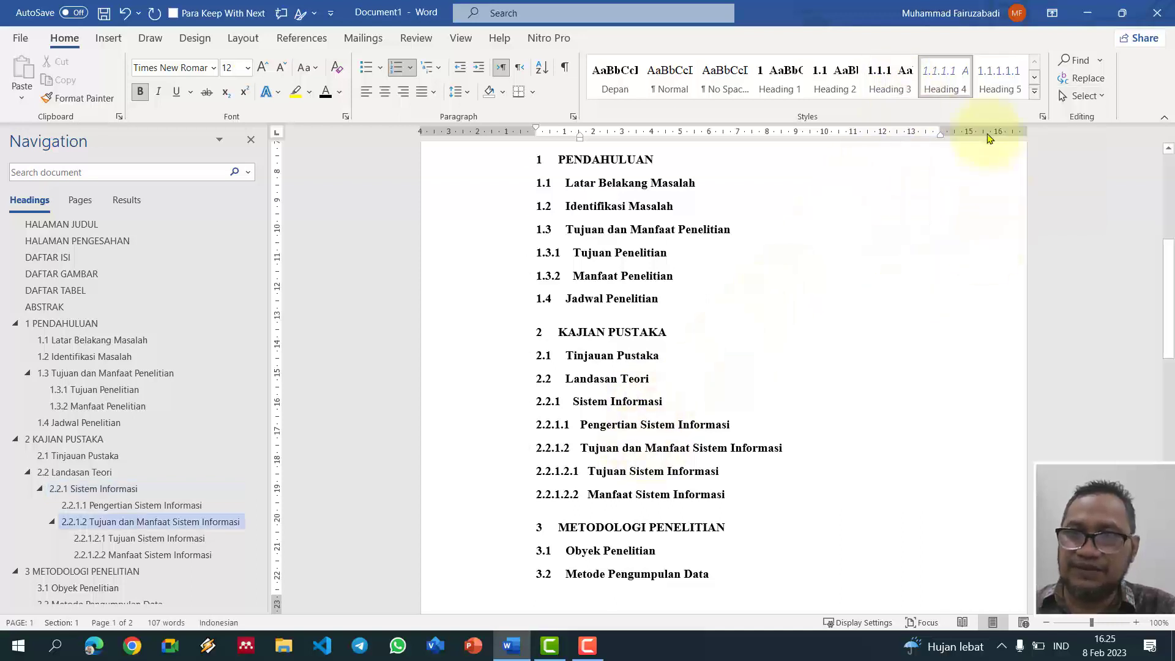
right_click(944, 75)
click(956, 85)
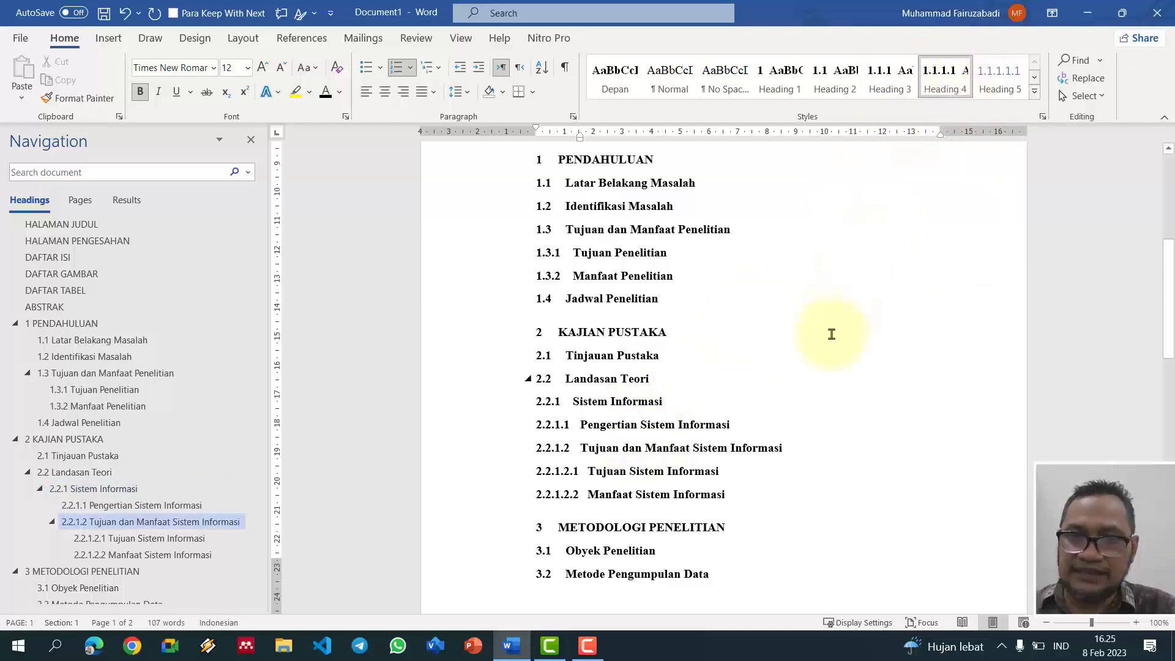
Step: Update the Heading 5 style to match the formatting of the Manfaat Sistem Informasi heading
scroll(831, 334, down, 1)
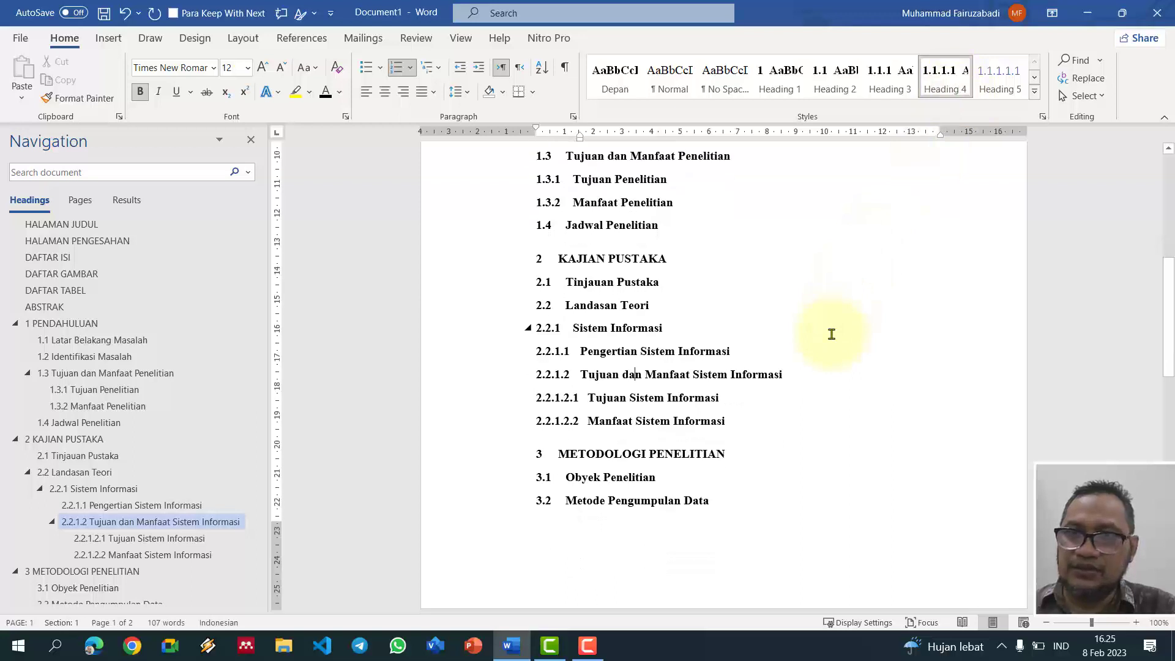
click(678, 421)
right_click(1003, 90)
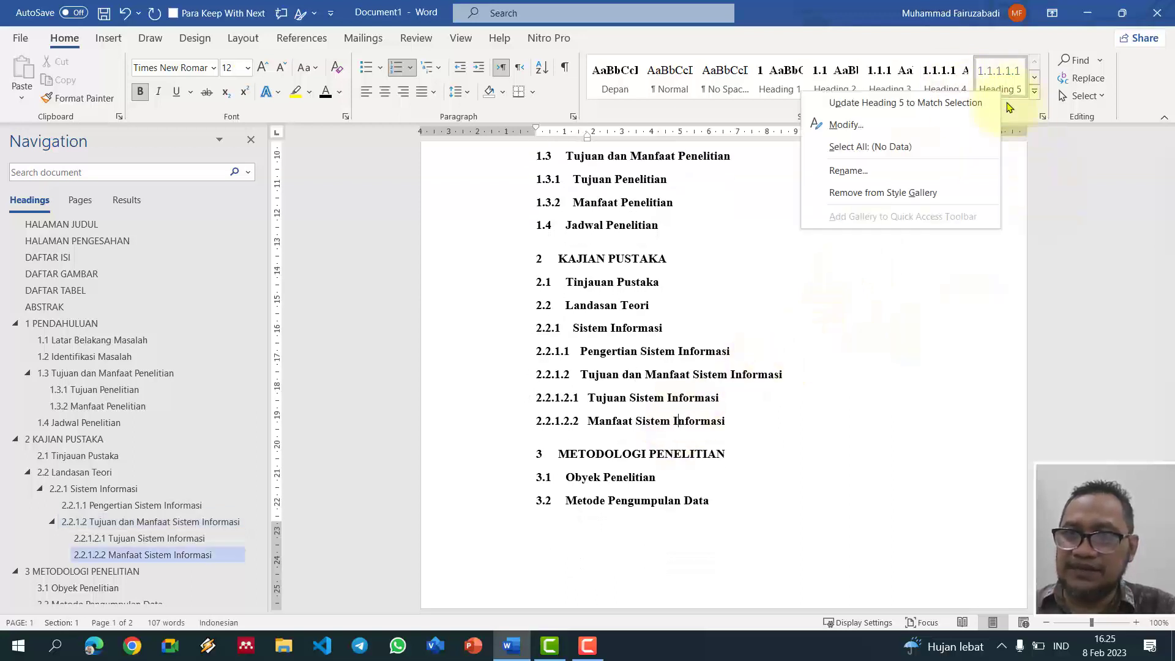
click(943, 104)
Step: Insert a Lorem ipsum placeholder paragraph below the HALAMAN JUDUL title, separated from it by an empty line
scroll(834, 428, up, 5)
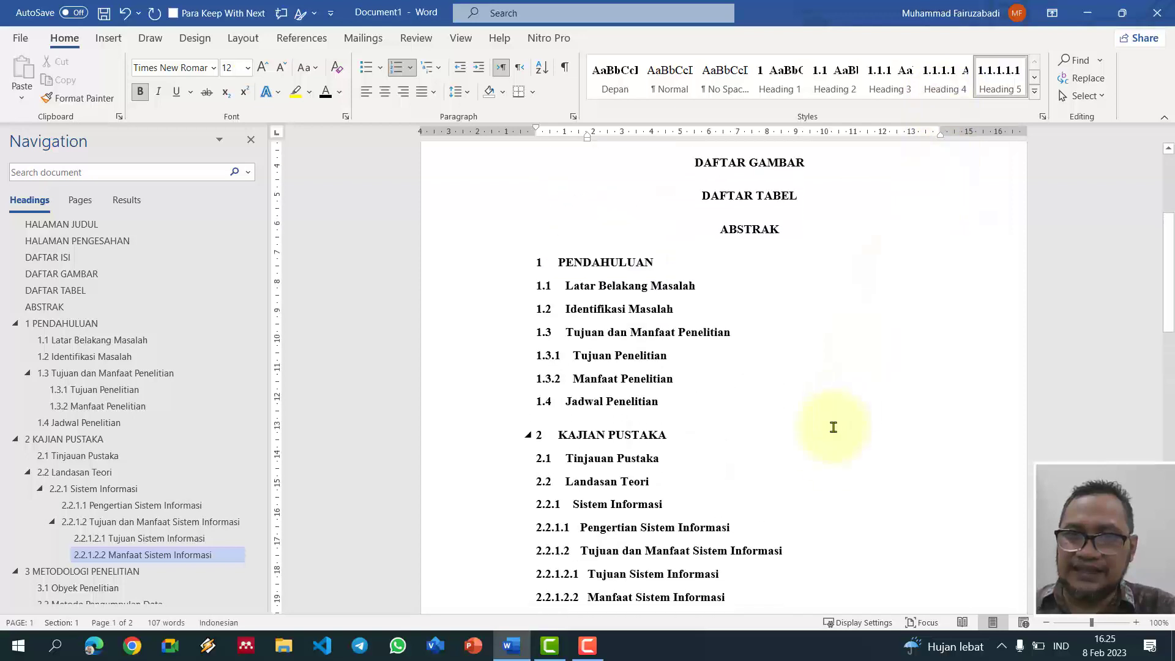
scroll(769, 380, down, 10)
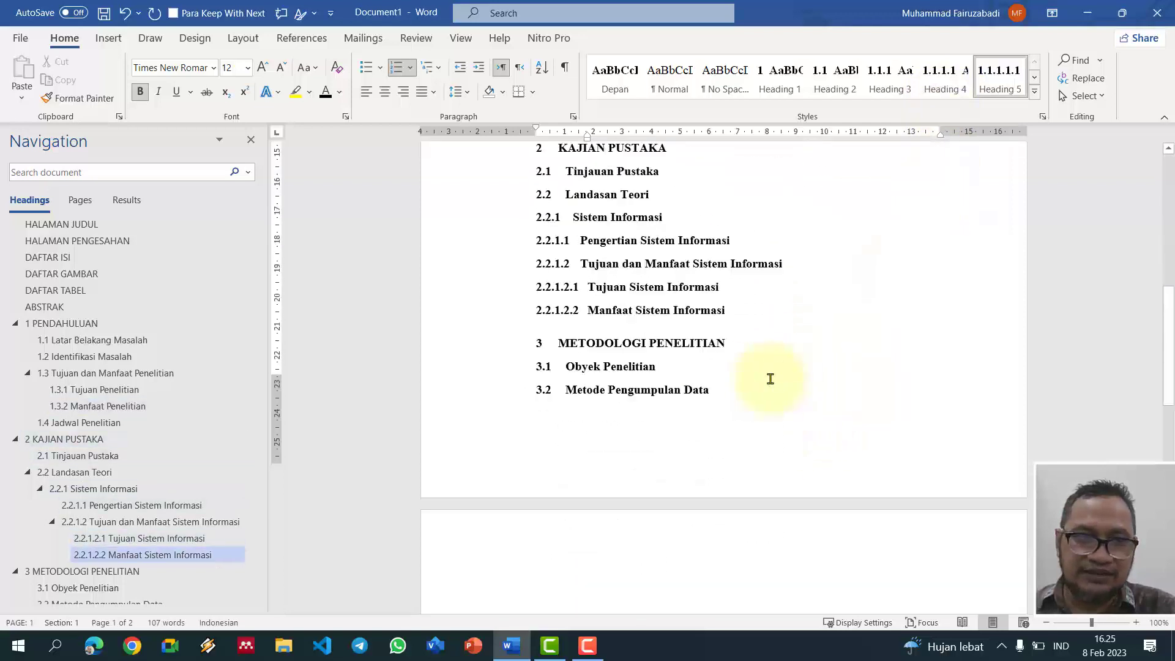
scroll(214, 463, up, 4)
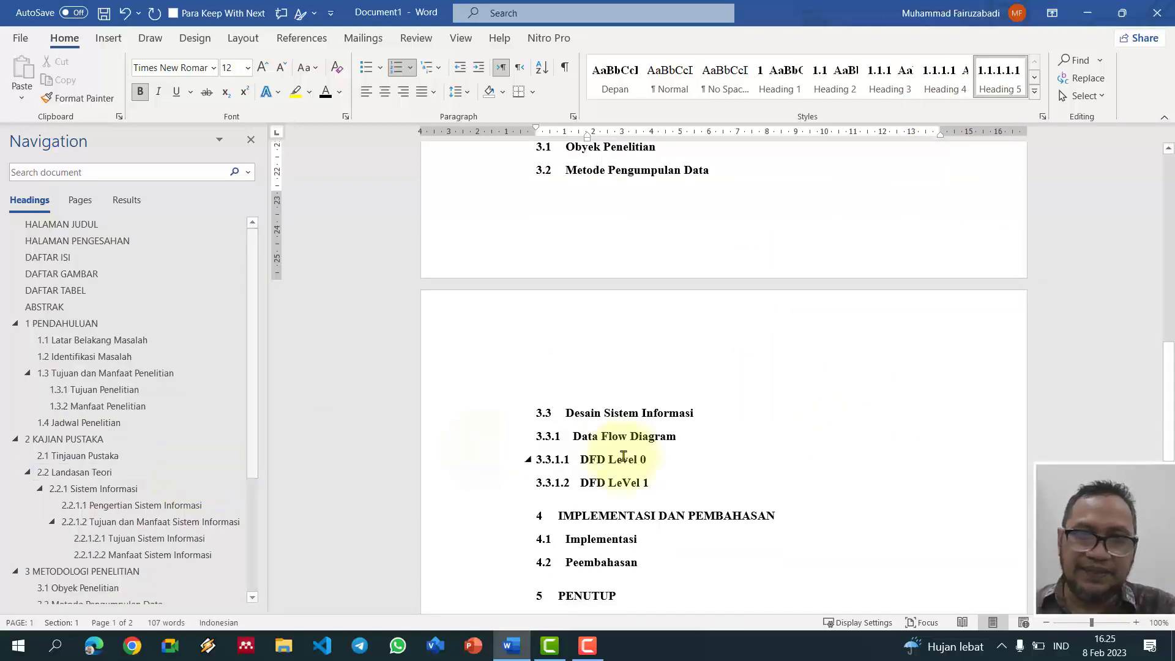
scroll(637, 449, up, 3)
scroll(695, 448, up, 8)
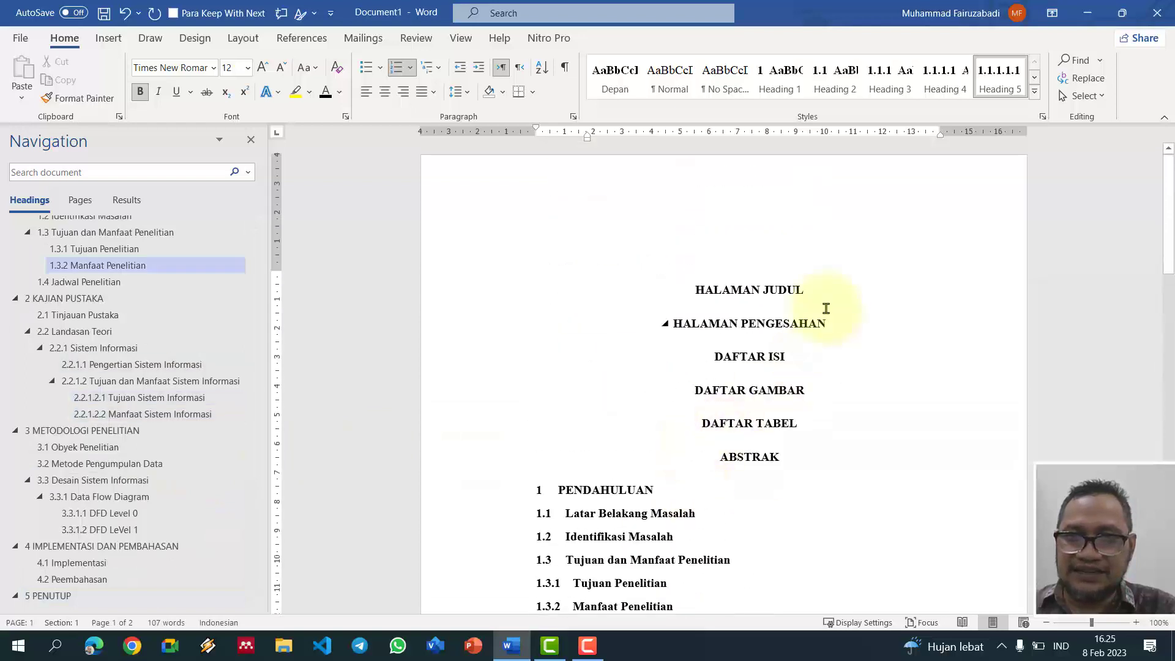
click(818, 290)
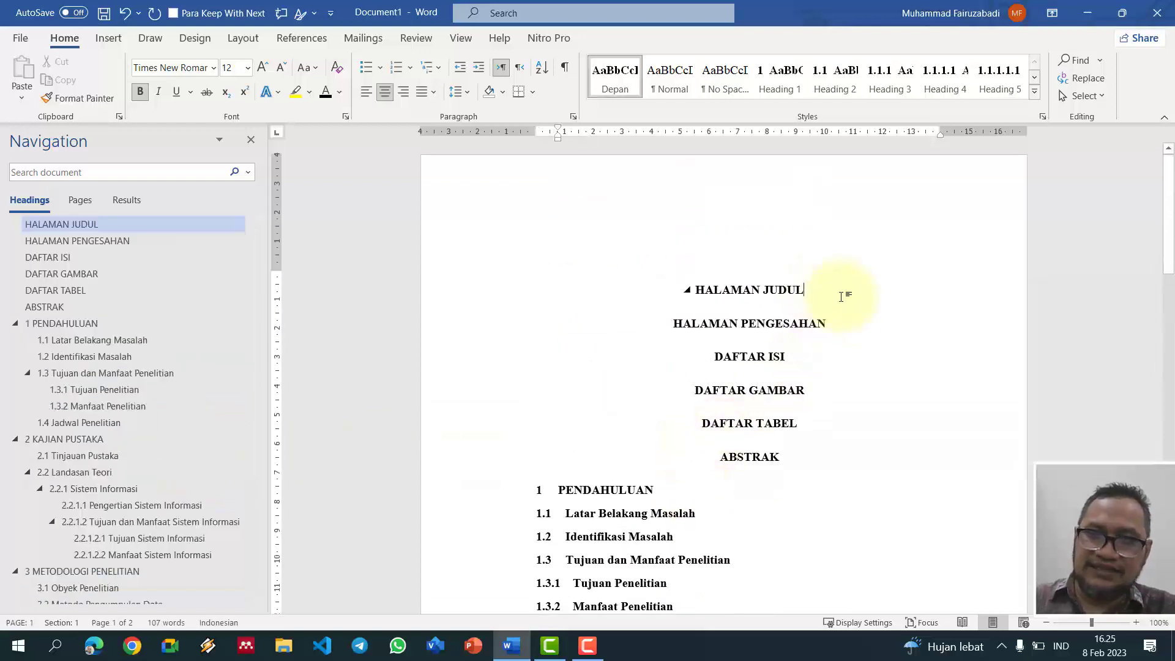
key(Return)
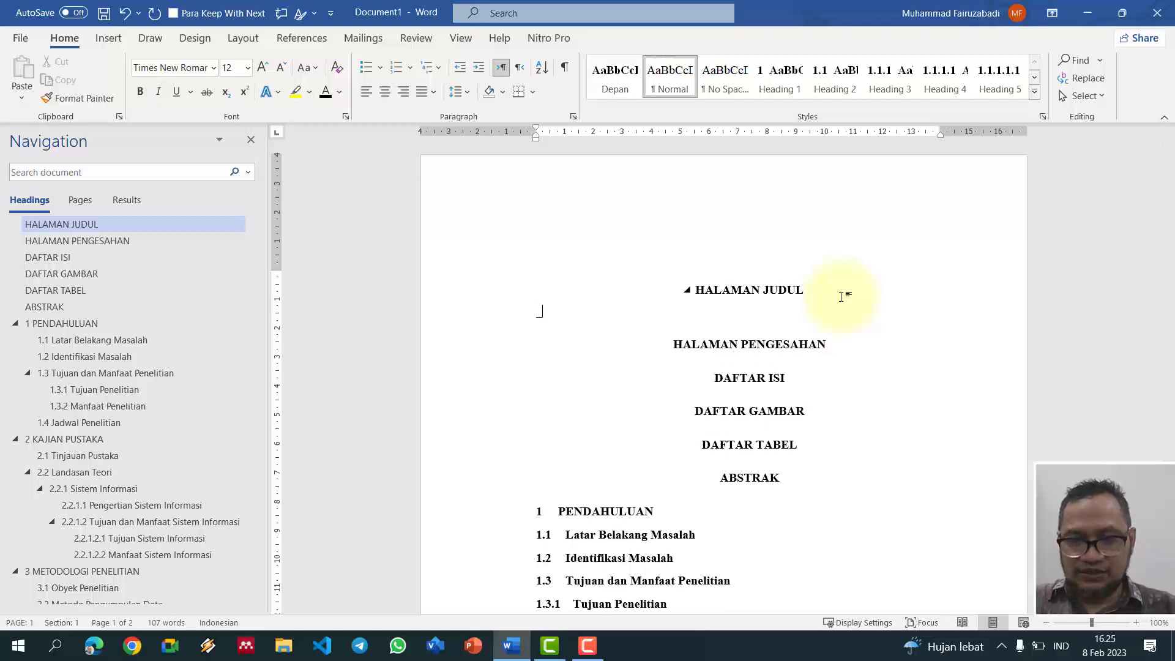
text(=lorem())
key(Return)
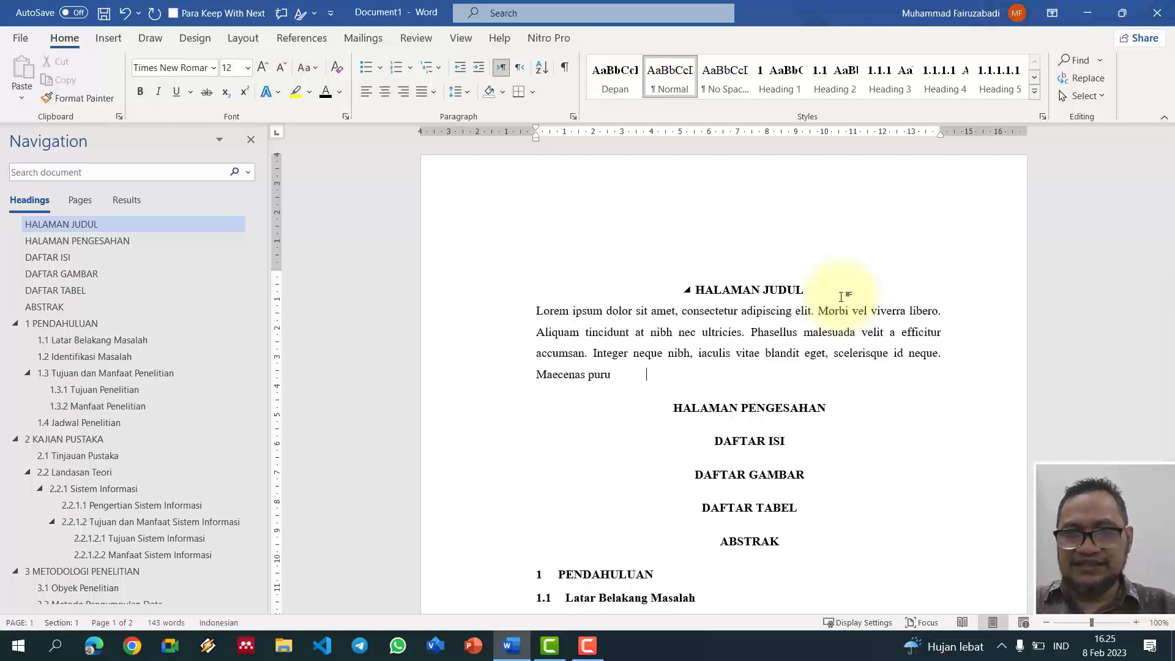
click(870, 287)
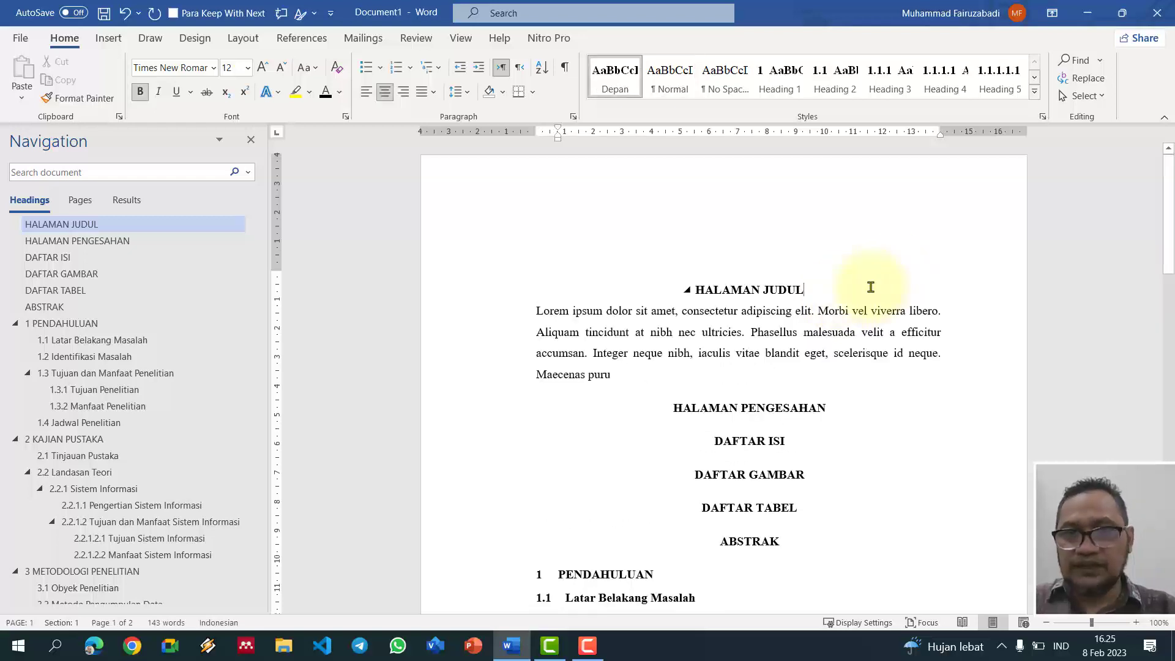
key(Return)
Step: Add an empty line below the HALAMAN PENGESAHAN title and insert a page break before that title
scroll(839, 306, down, 4)
click(848, 321)
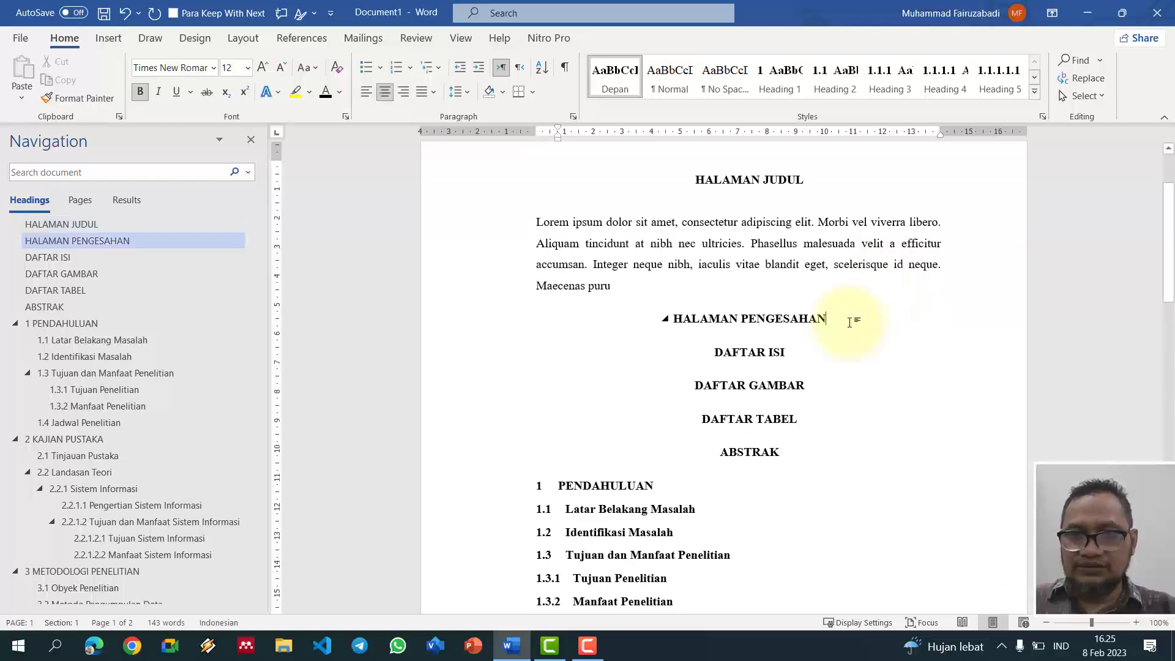
key(Return)
key(Up)
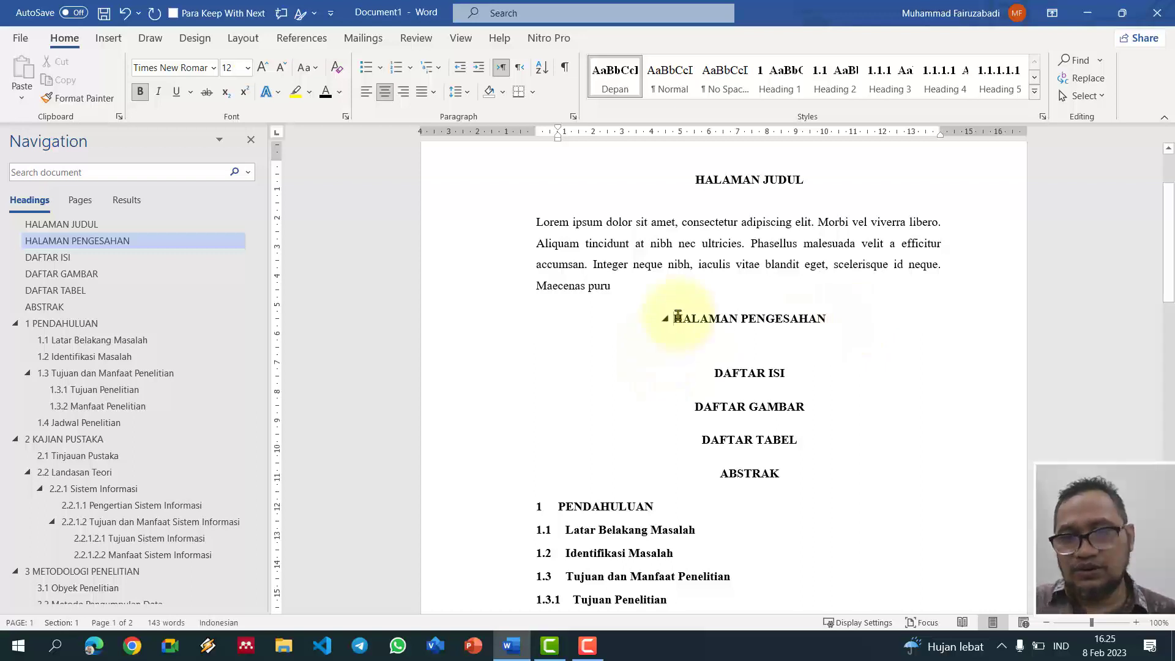
key(ctrl+Return)
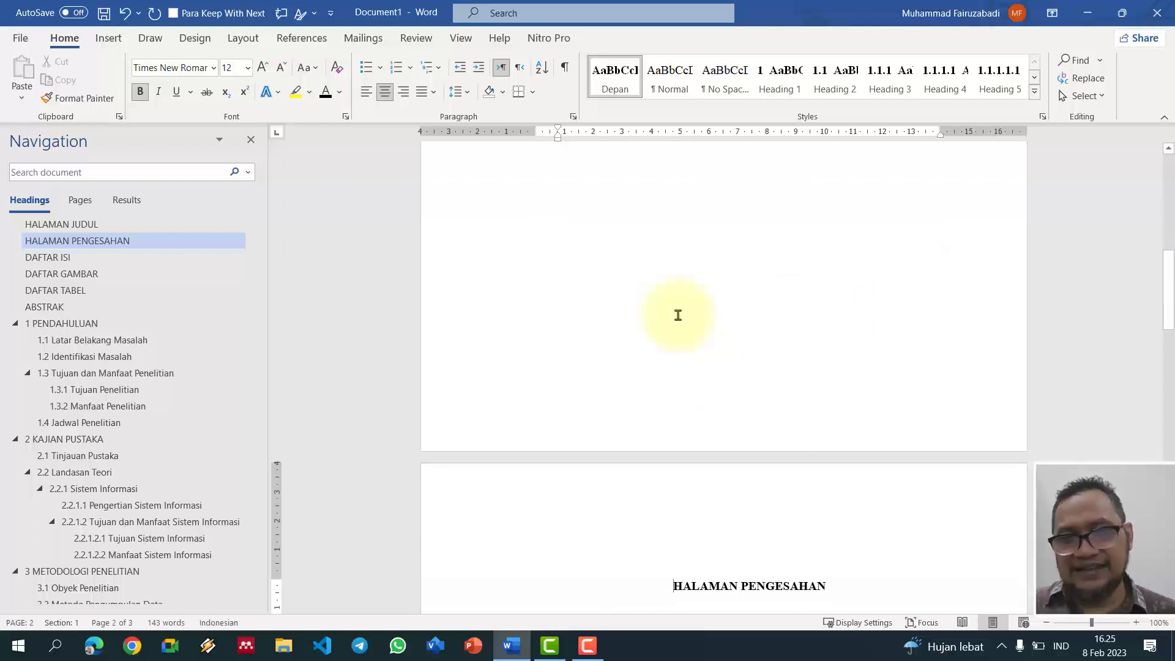
scroll(678, 315, up, 8)
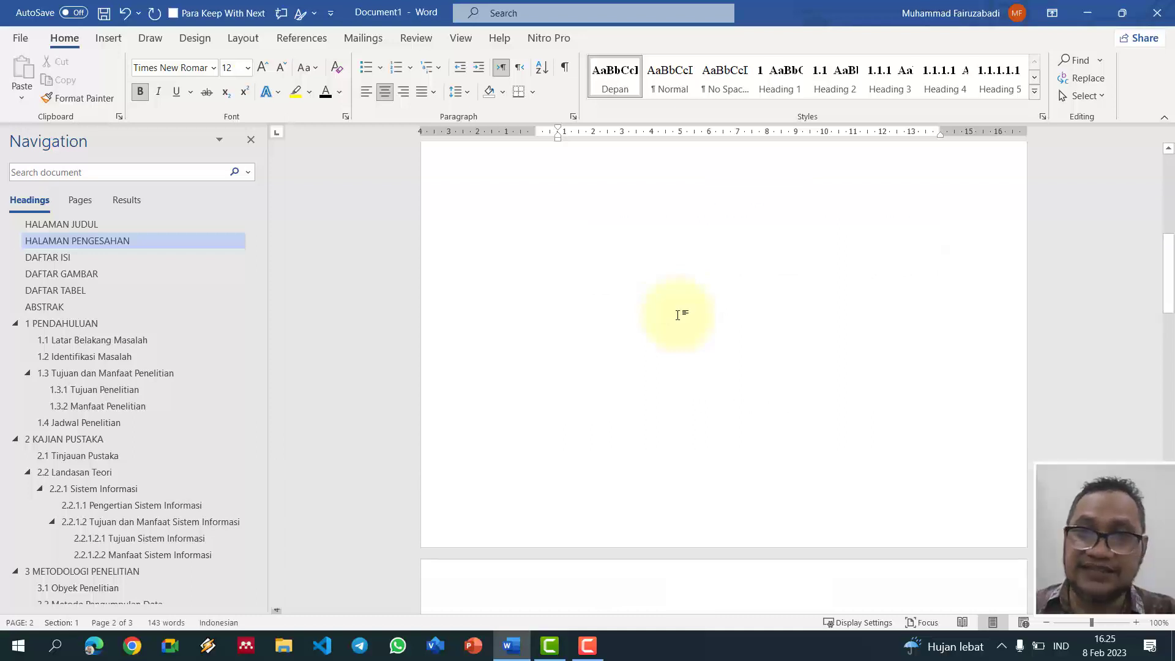
scroll(678, 315, down, 8)
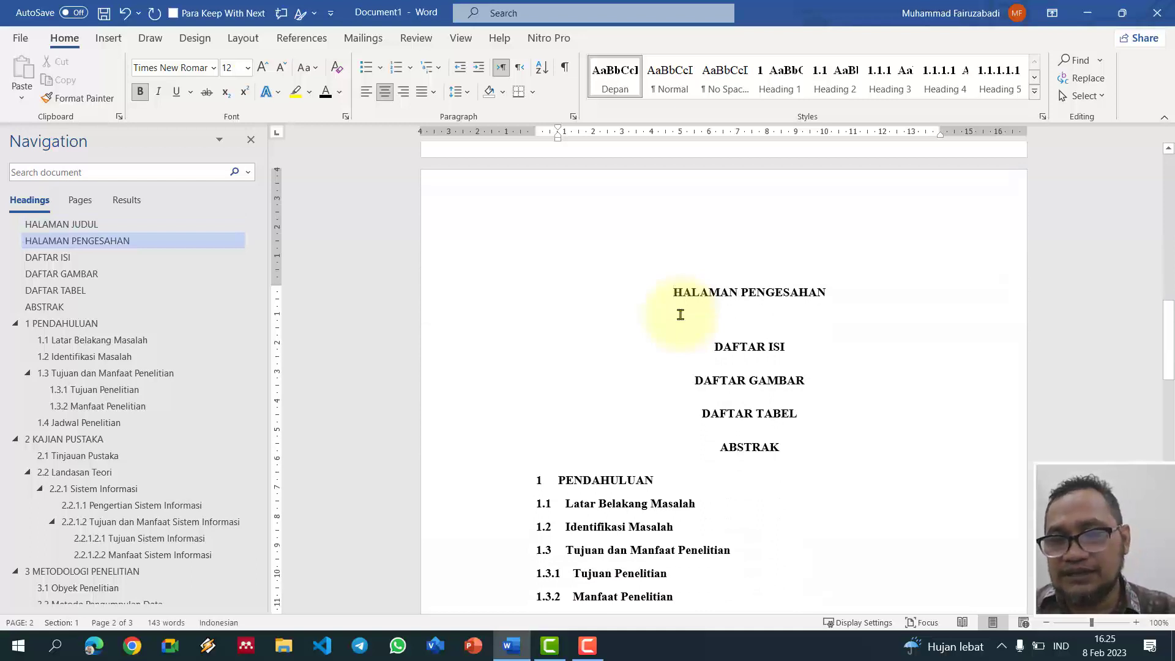
Step: Insert a page break before the DAFTAR ISI title
scroll(744, 324, down, 3)
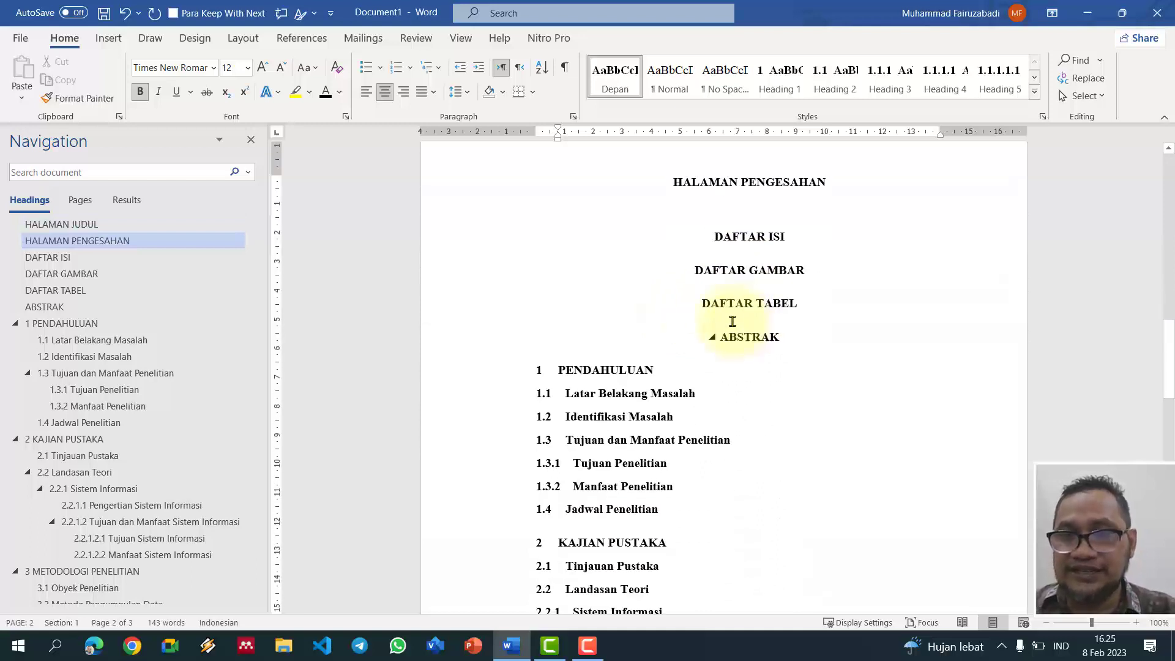
click(717, 238)
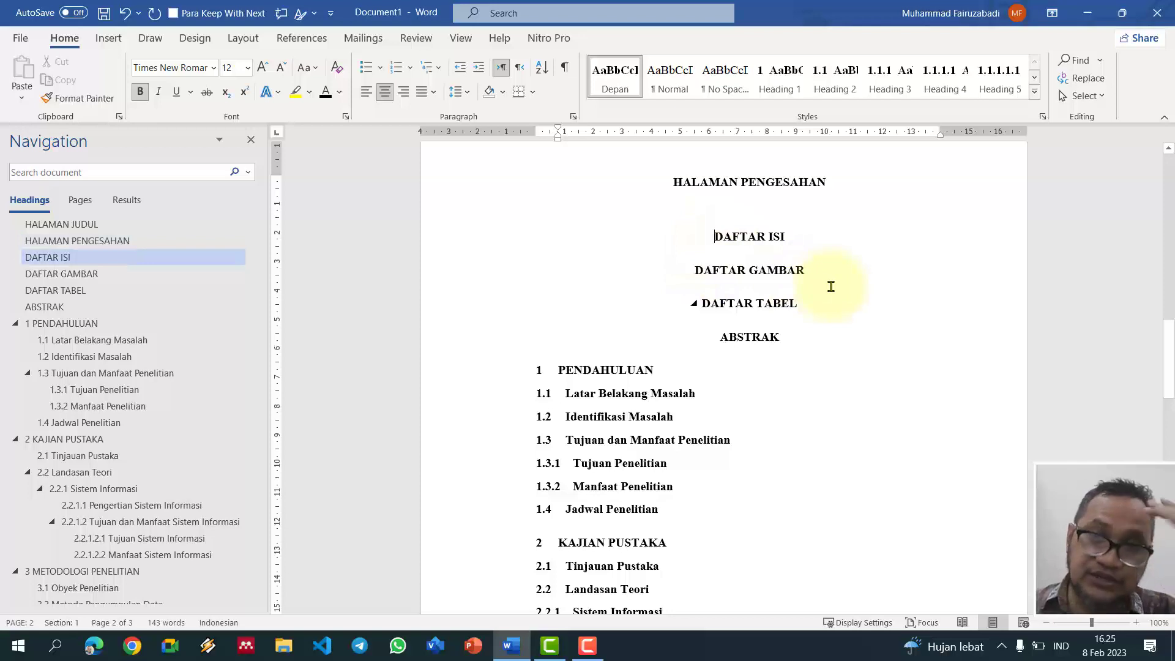
key(ctrl+Return)
Step: Insert a page break before the DAFTAR GAMBAR title and add an empty body line below DAFTAR ISI
scroll(829, 285, down, 5)
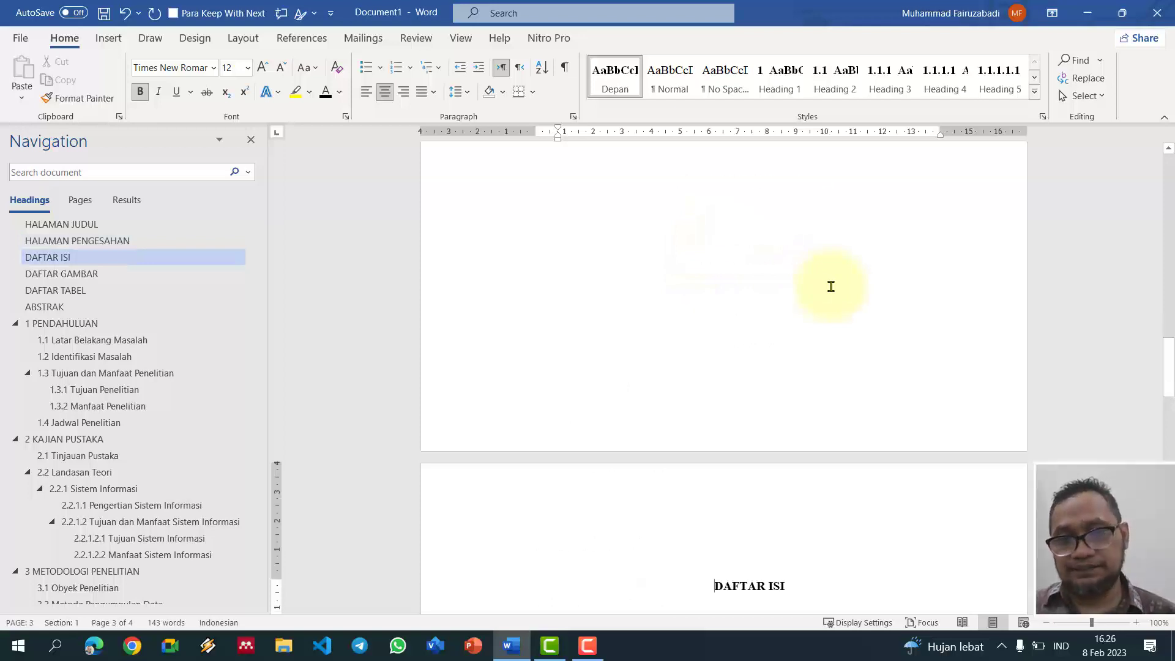
click(701, 289)
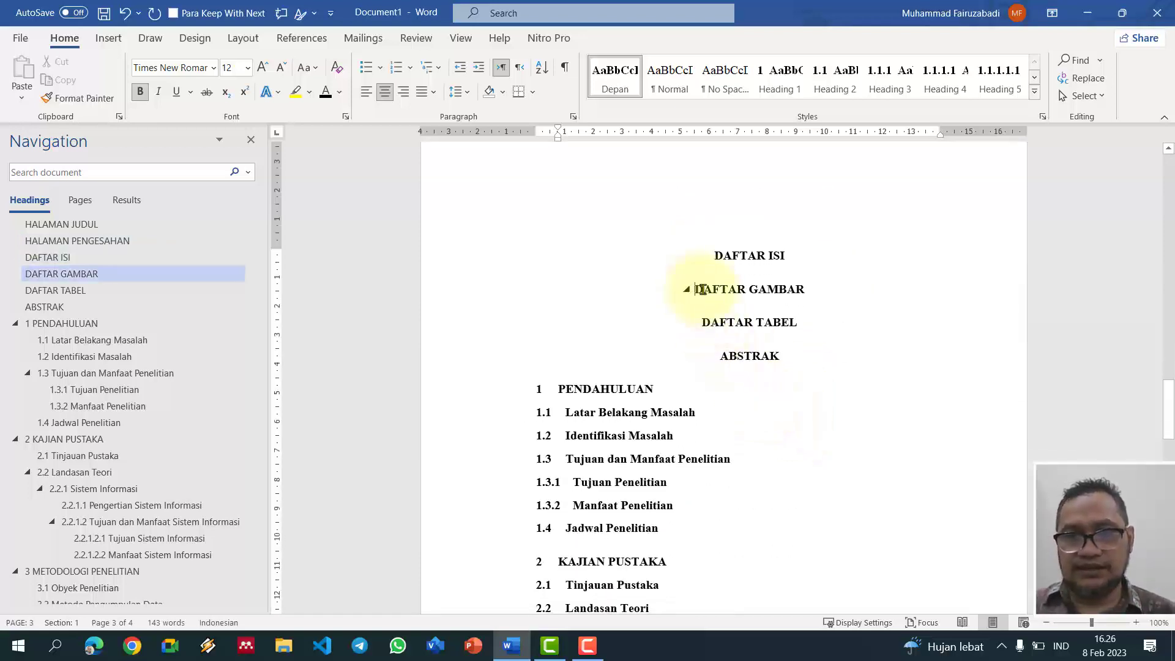
key(ctrl+Return)
scroll(777, 325, up, 10)
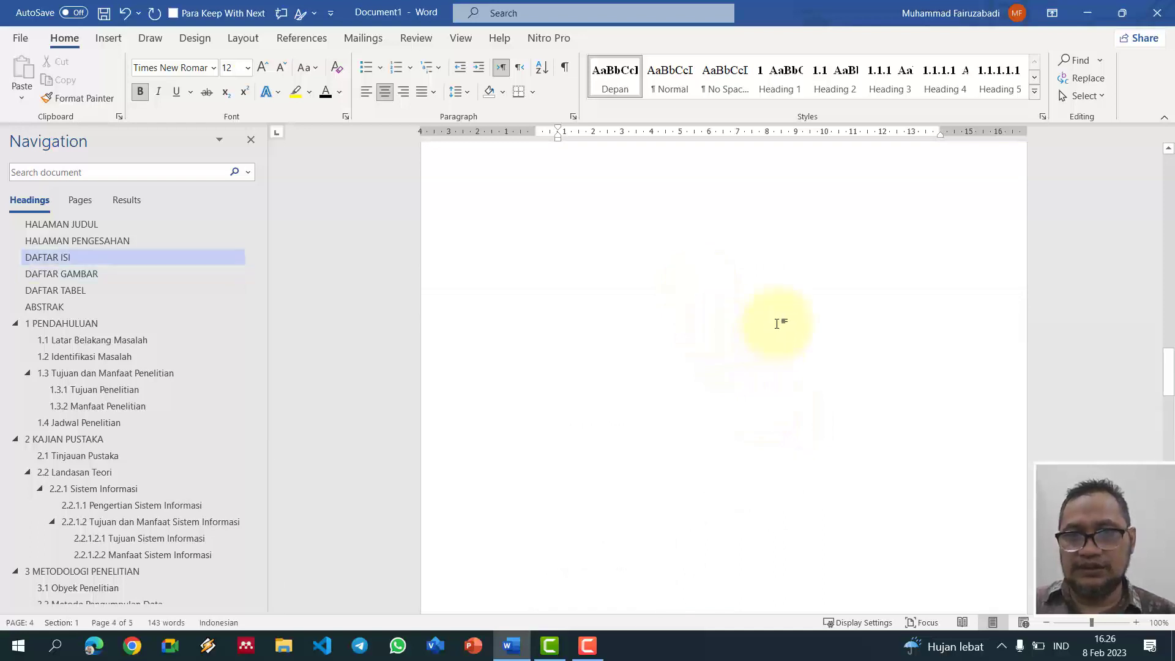
click(868, 391)
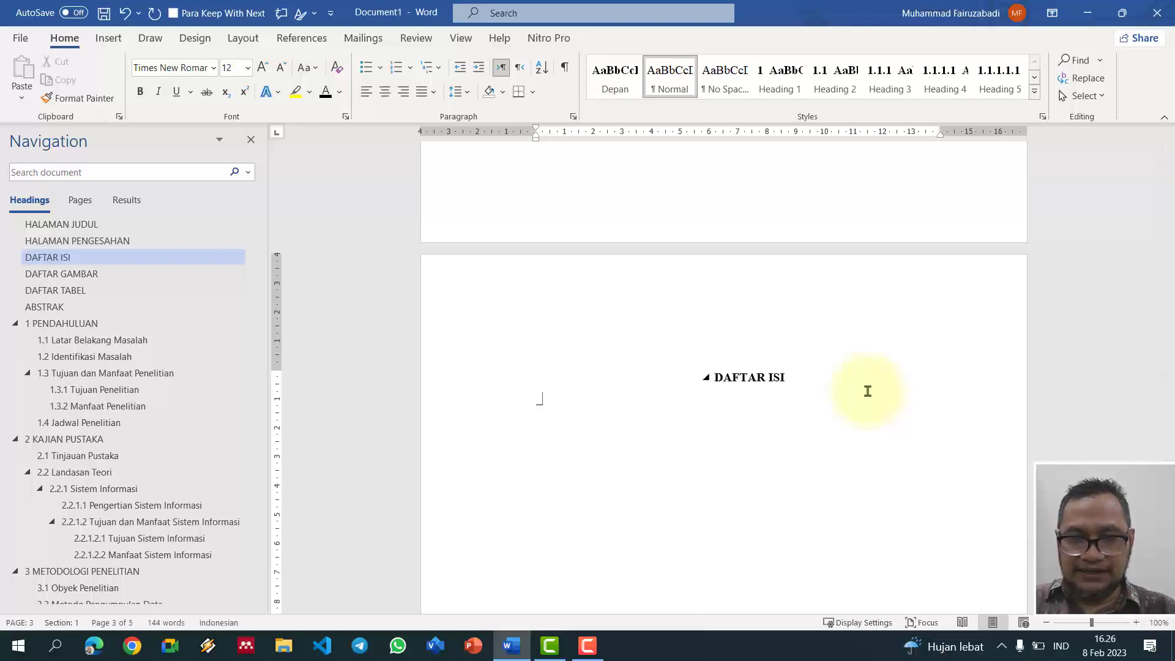
Step: Insert page breaks before the DAFTAR TABEL and ABSTRAK titles so each starts on its own page
scroll(845, 467, down, 10)
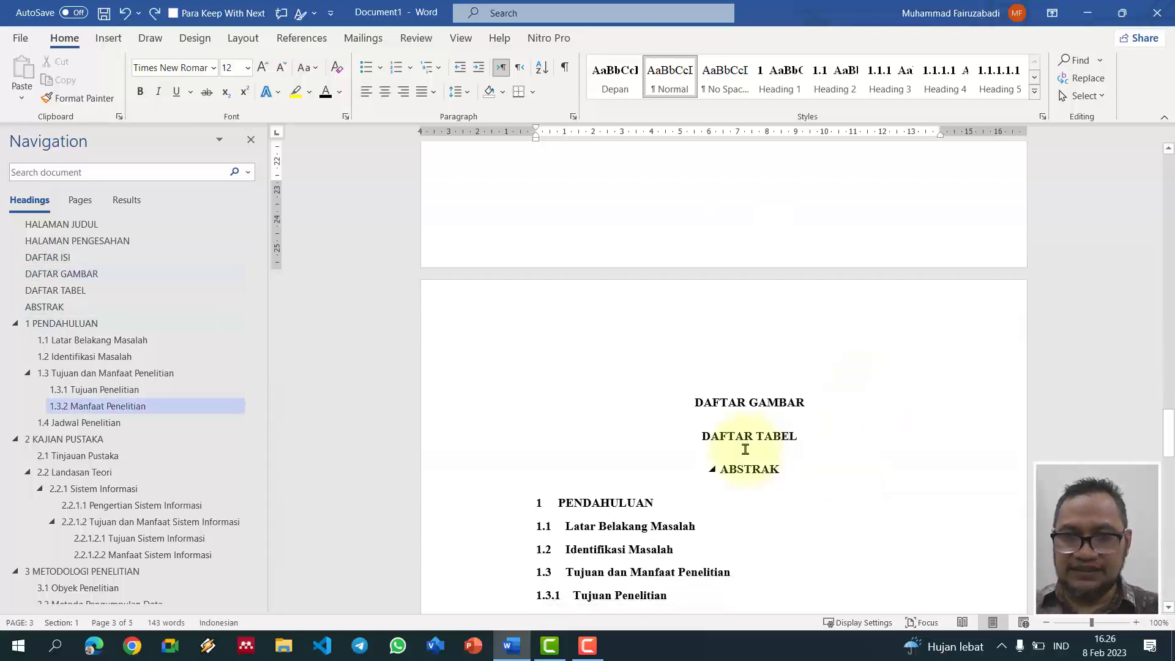
click(704, 437)
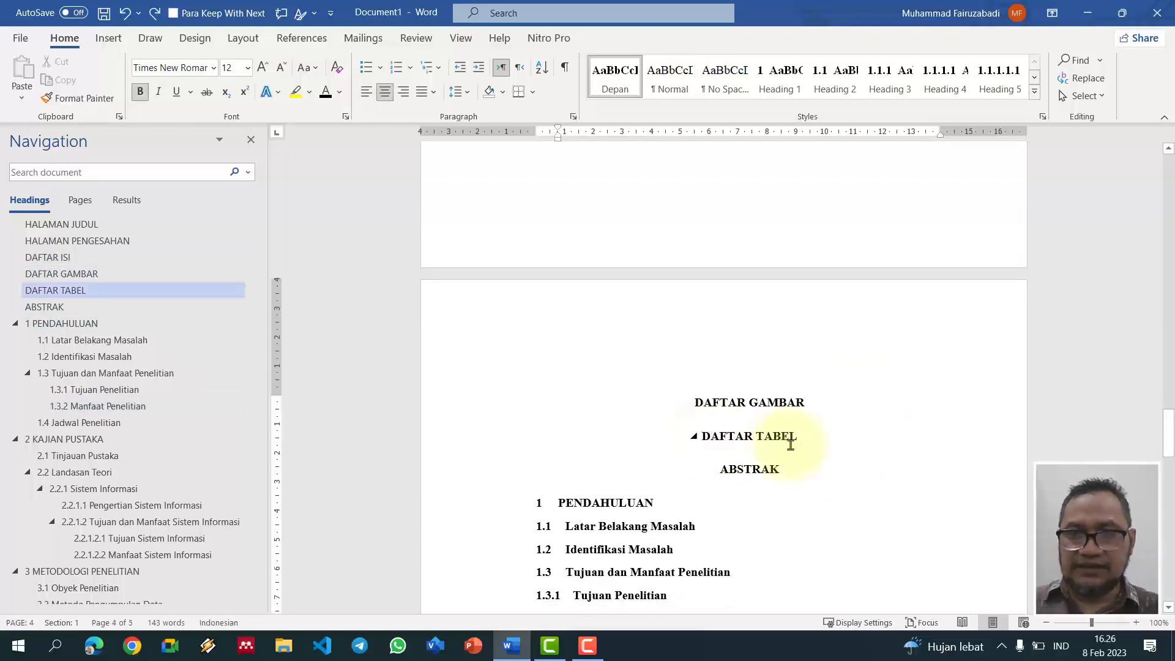
key(ctrl+Return)
scroll(787, 446, down, 5)
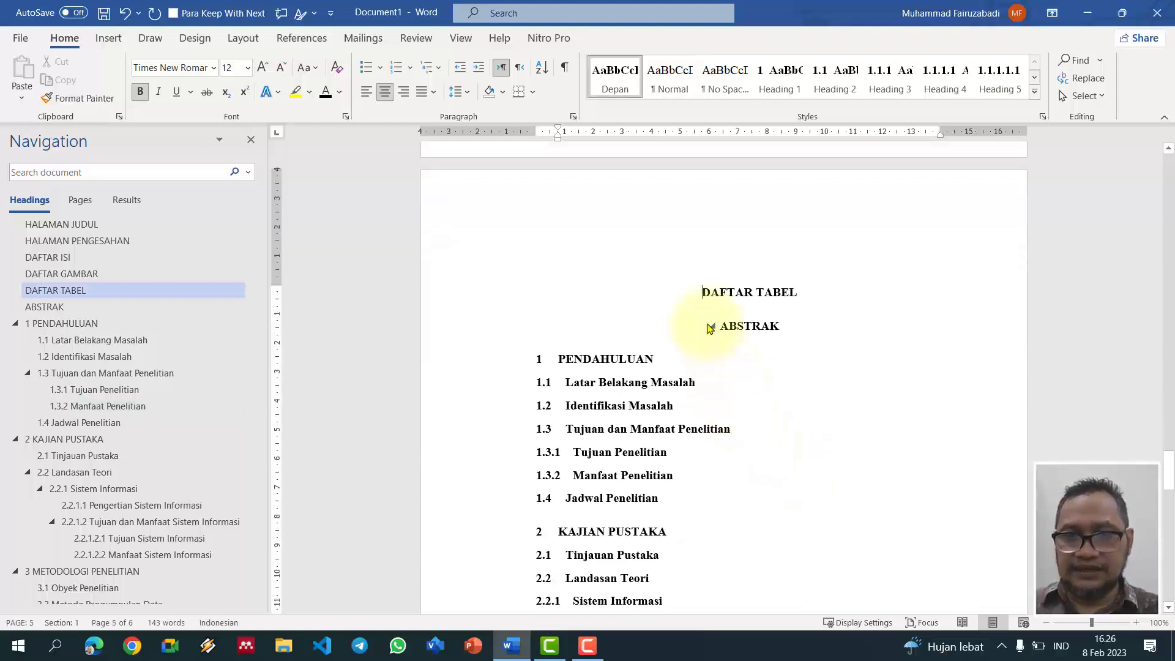
click(725, 325)
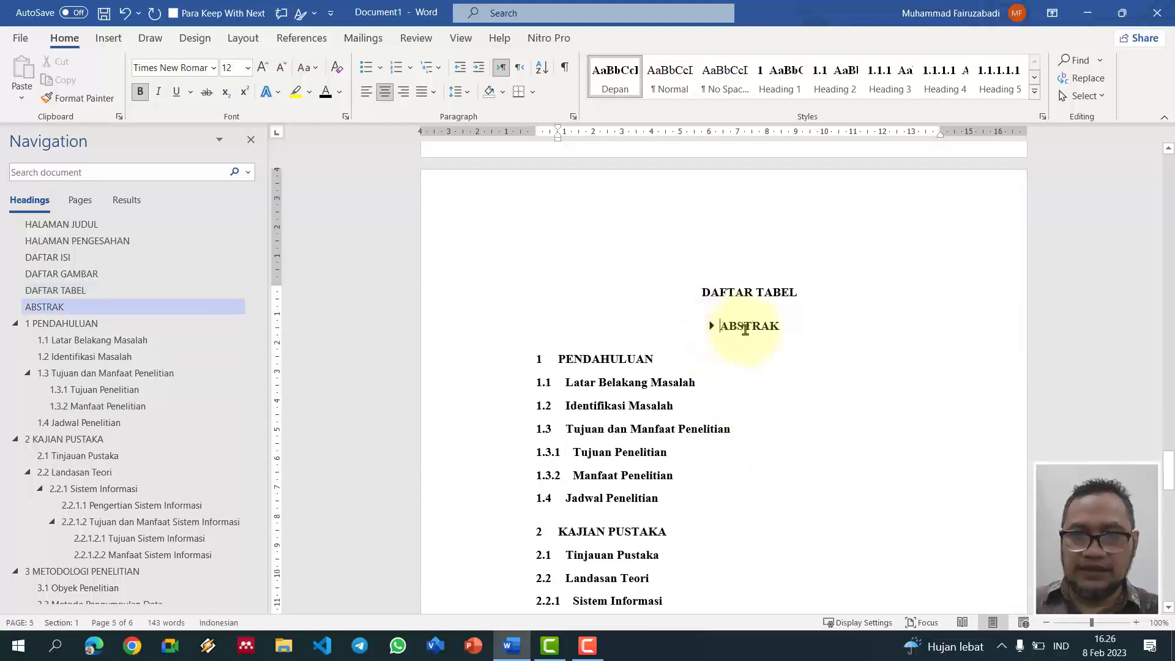
key(ctrl+Return)
Step: Insert a Lorem ipsum placeholder paragraph below the ABSTRAK title using the _lorem text entry
scroll(800, 451, down, 2)
scroll(800, 451, down, 1)
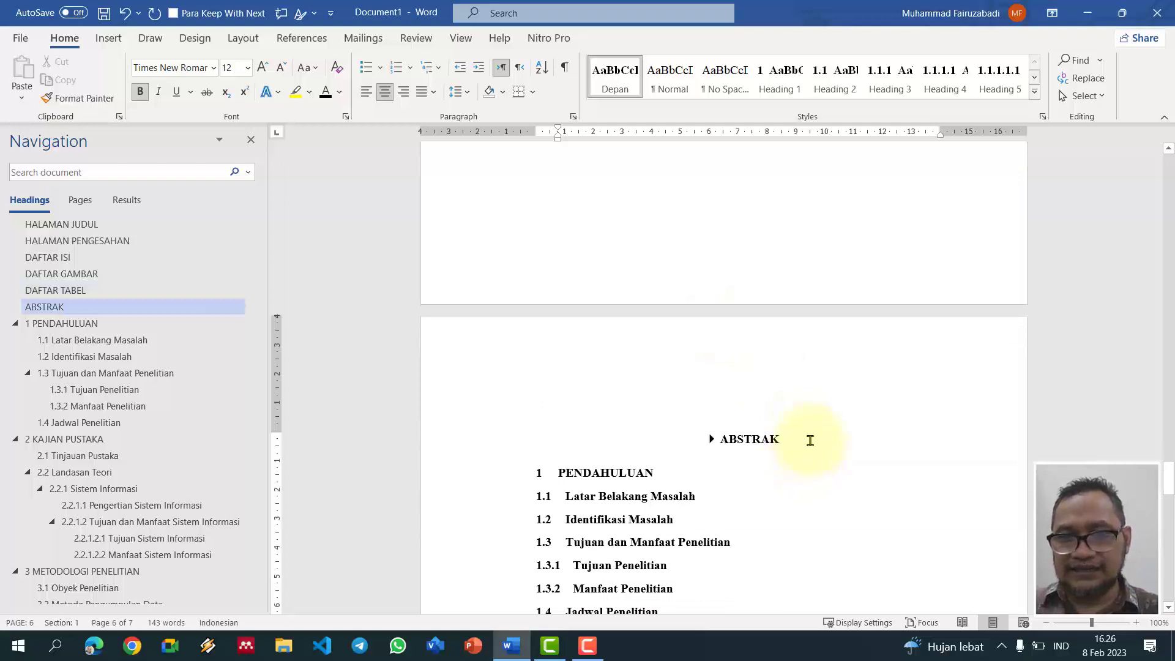
click(809, 440)
key(Return)
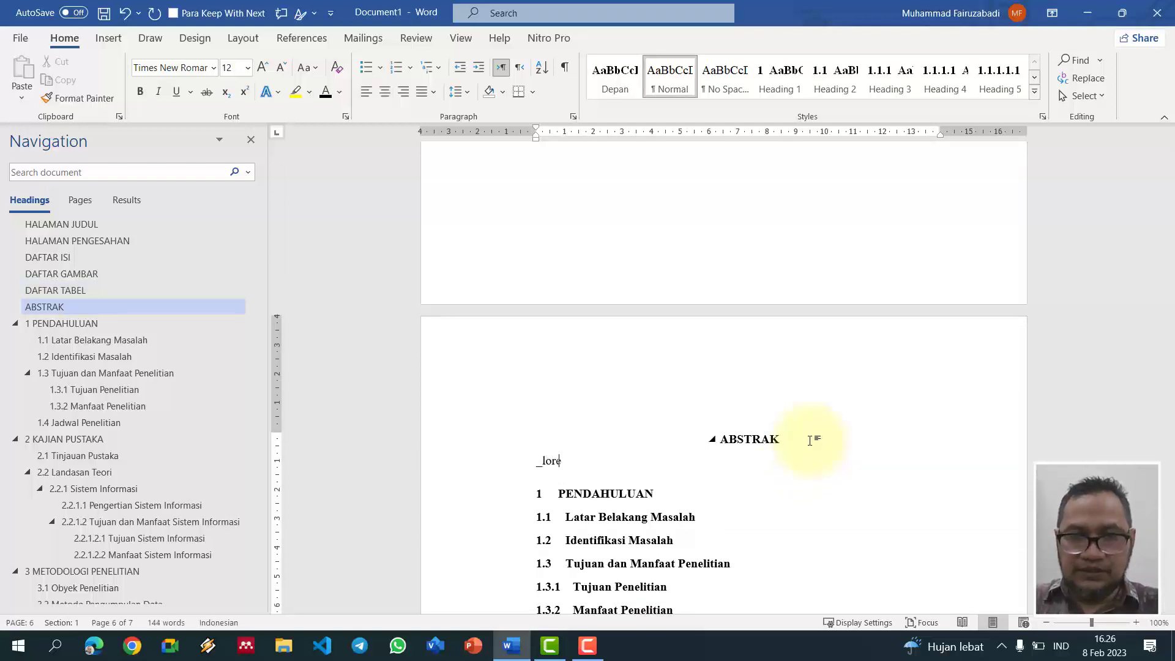
text(_lorem)
key(space)
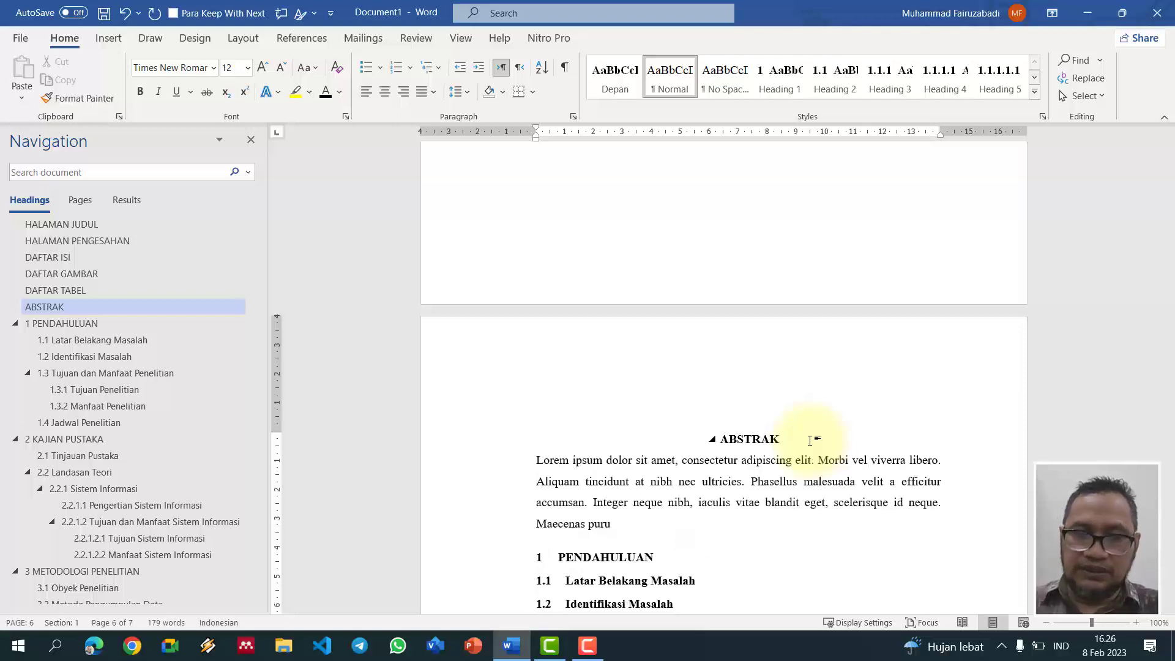
Step: Insert a Next Page section break after the abstract paragraph, before the PENDAHULUAN chapter
scroll(809, 440, down, 3)
click(243, 38)
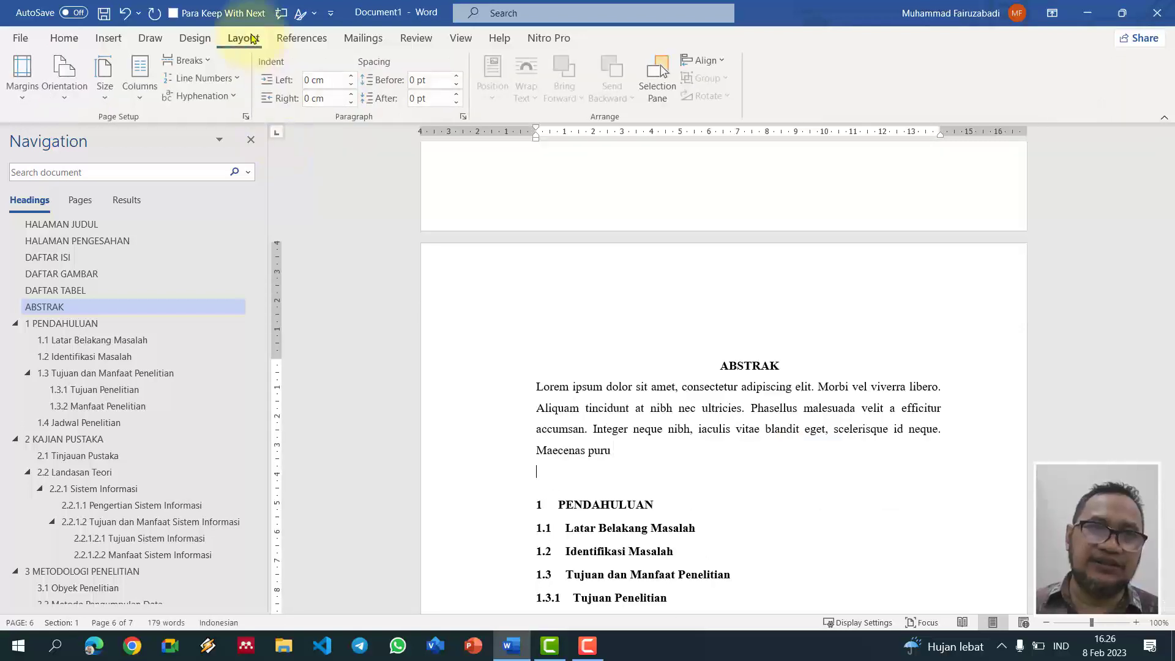
click(191, 60)
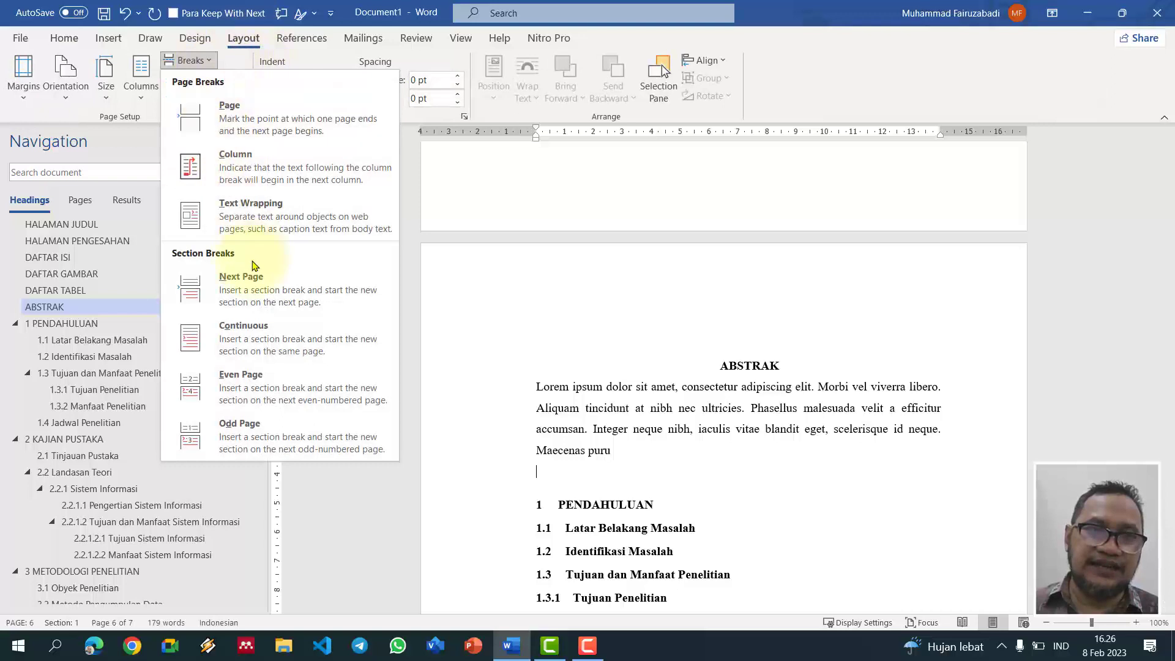
click(256, 288)
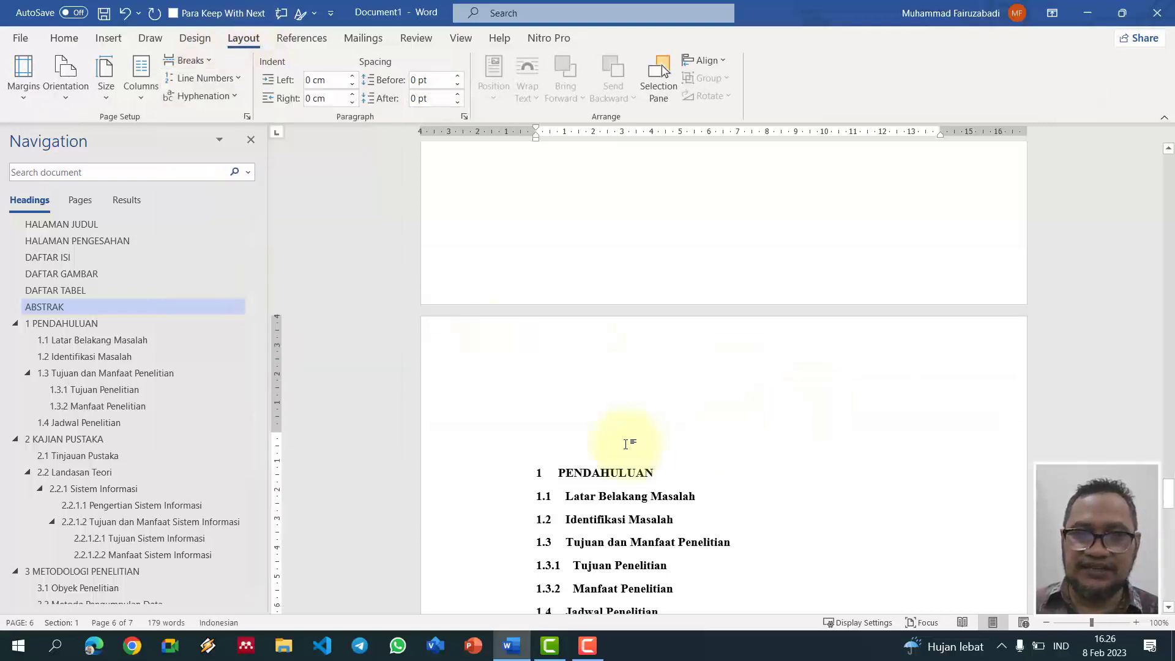
Step: Delete the empty line above the PENDAHULUAN heading at the start of the chapter section
key(Delete)
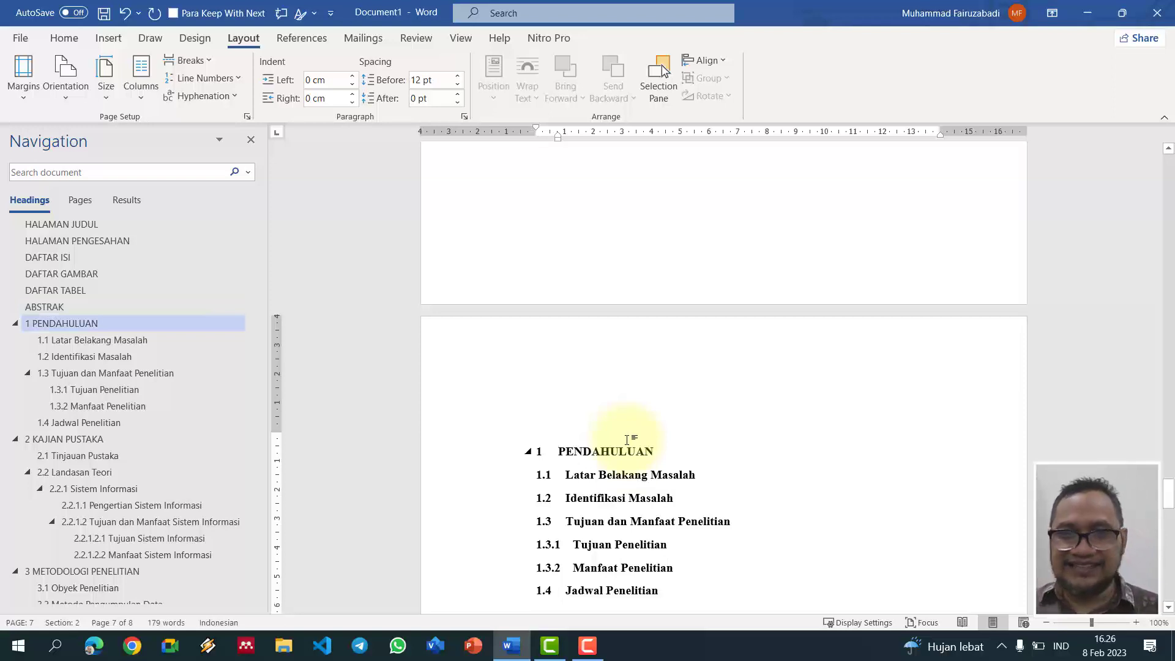
scroll(627, 440, down, 3)
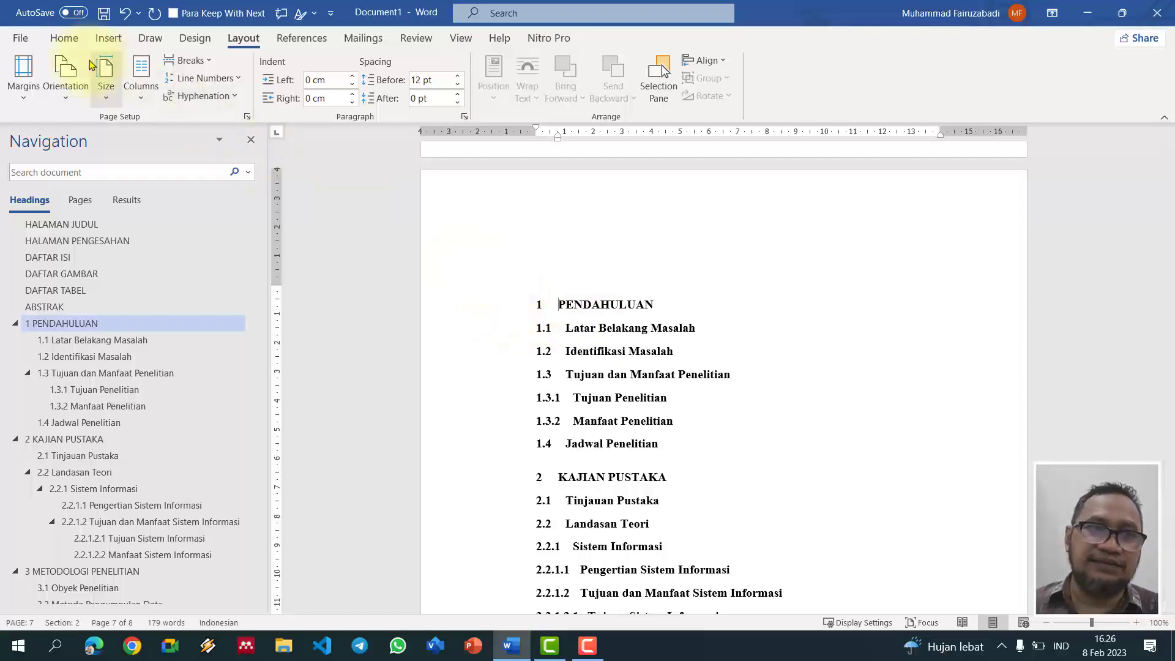
Step: Define a multilevel list with level 1 numbered as BAB 1 and nothing following the number
click(68, 40)
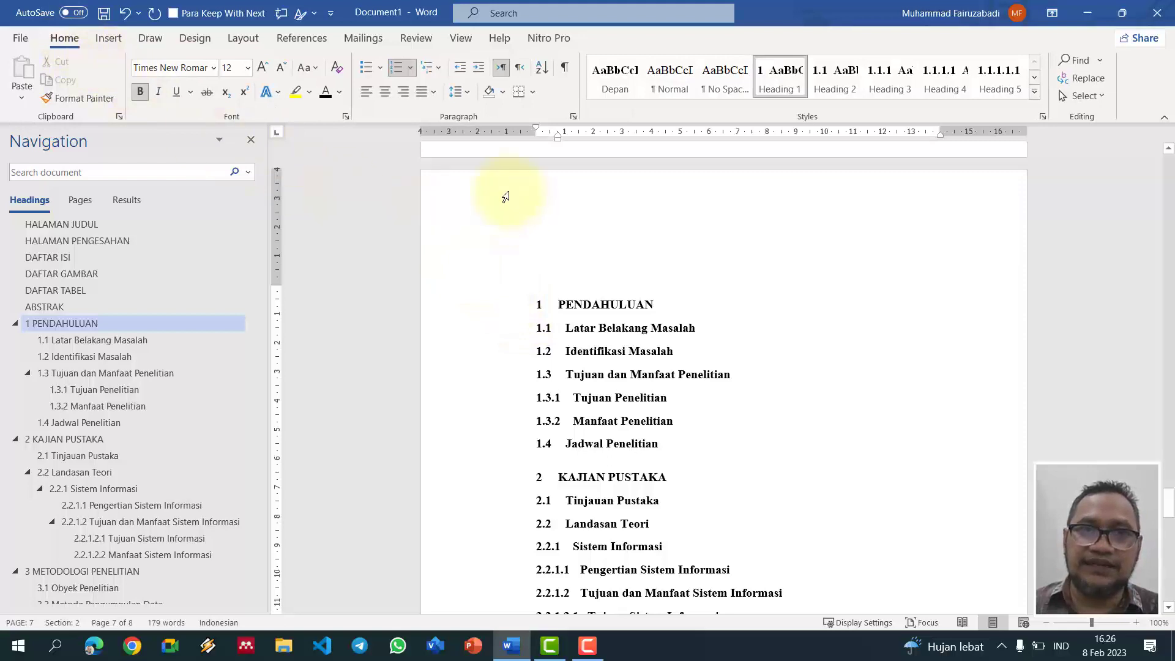
click(440, 69)
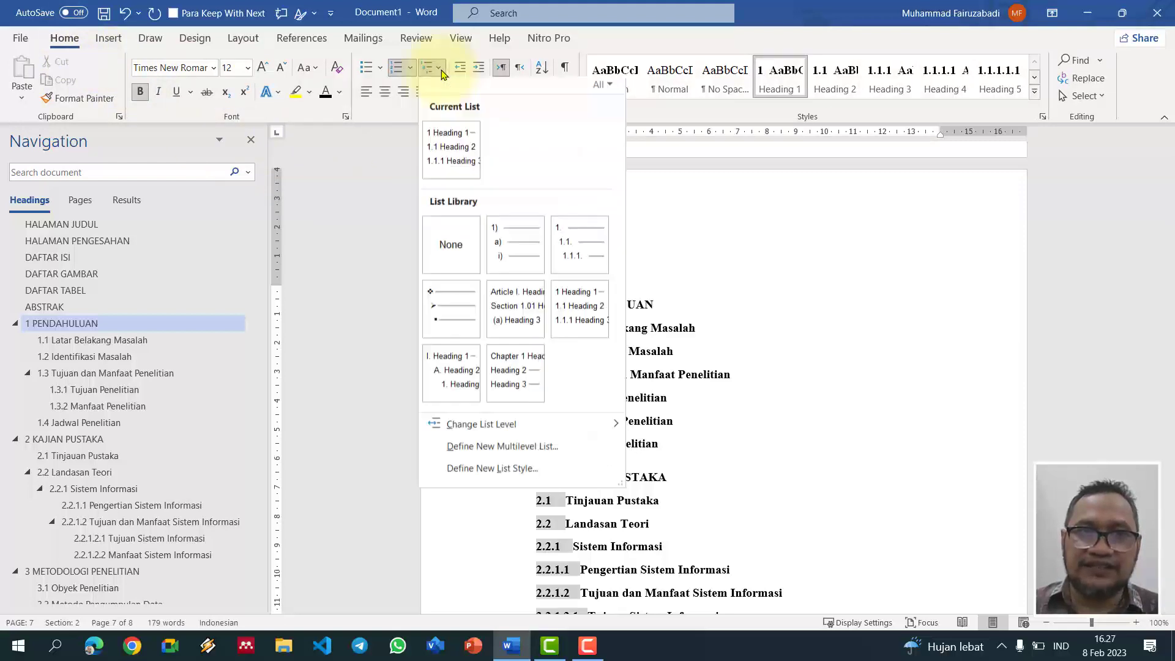
click(552, 456)
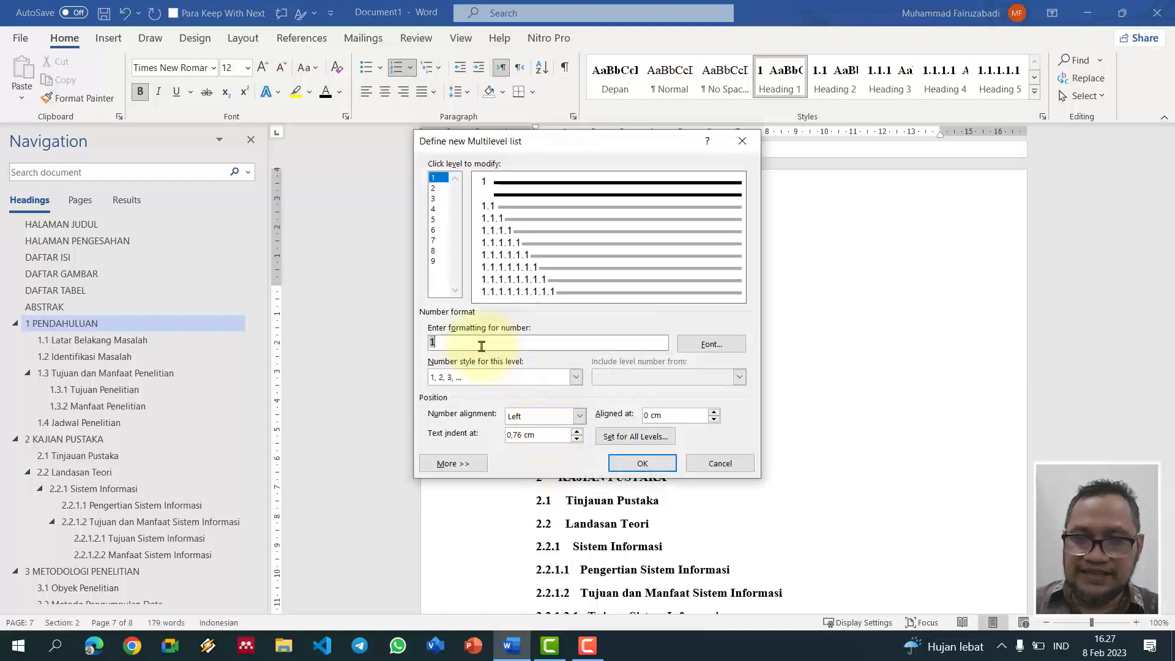
text(BAB)
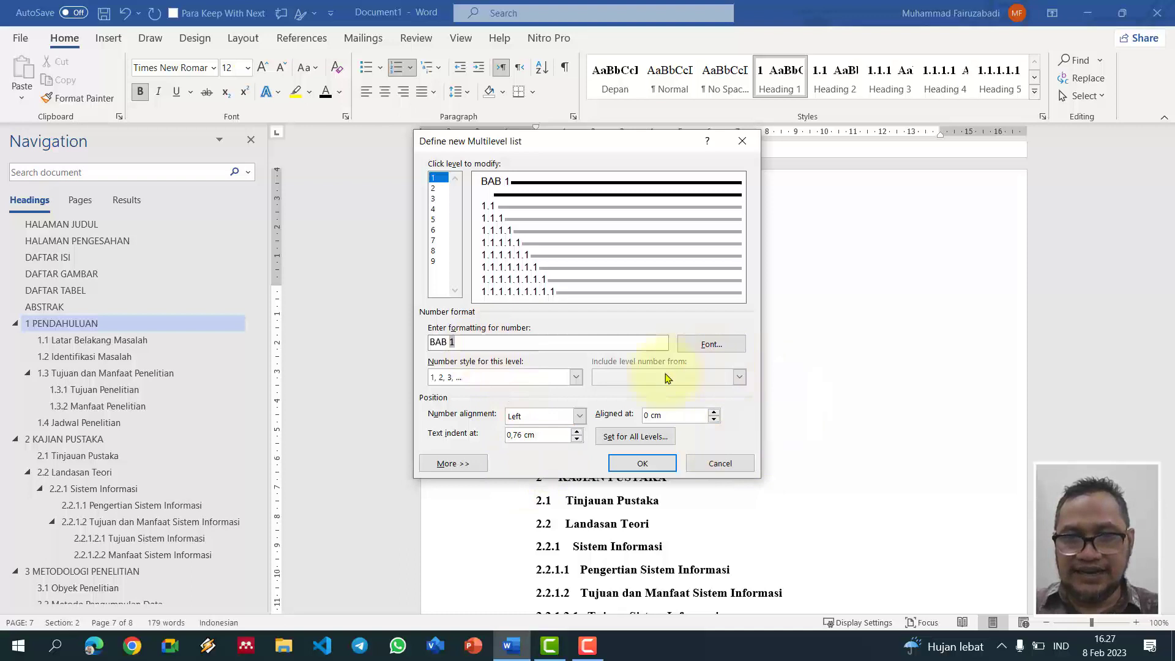
click(463, 470)
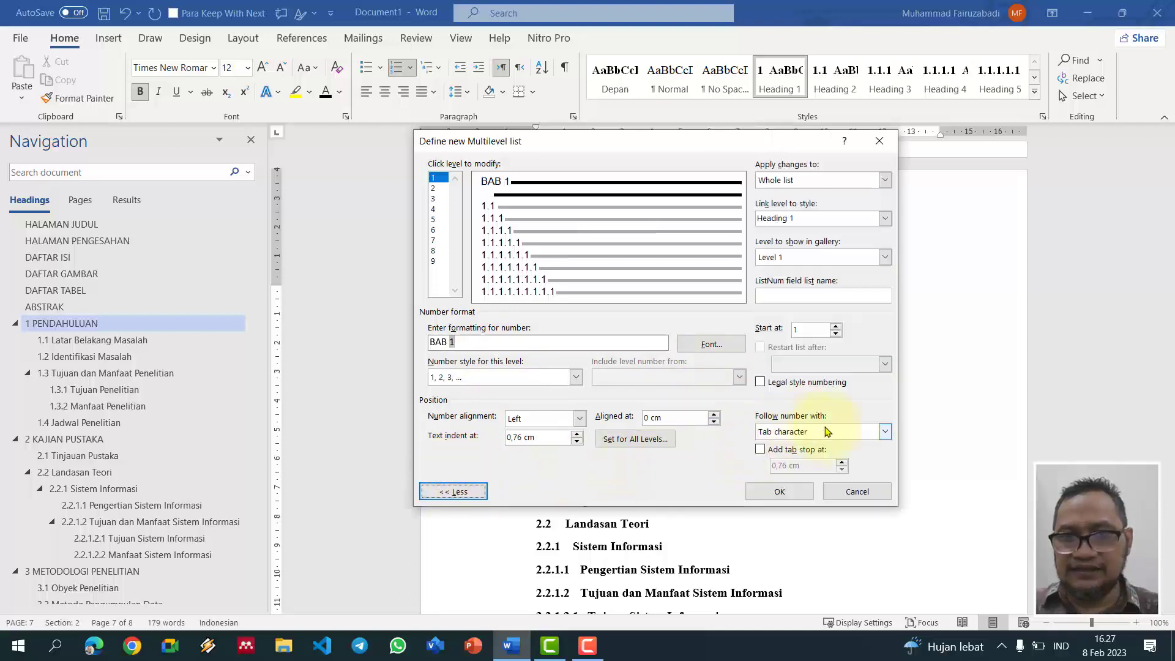
click(884, 432)
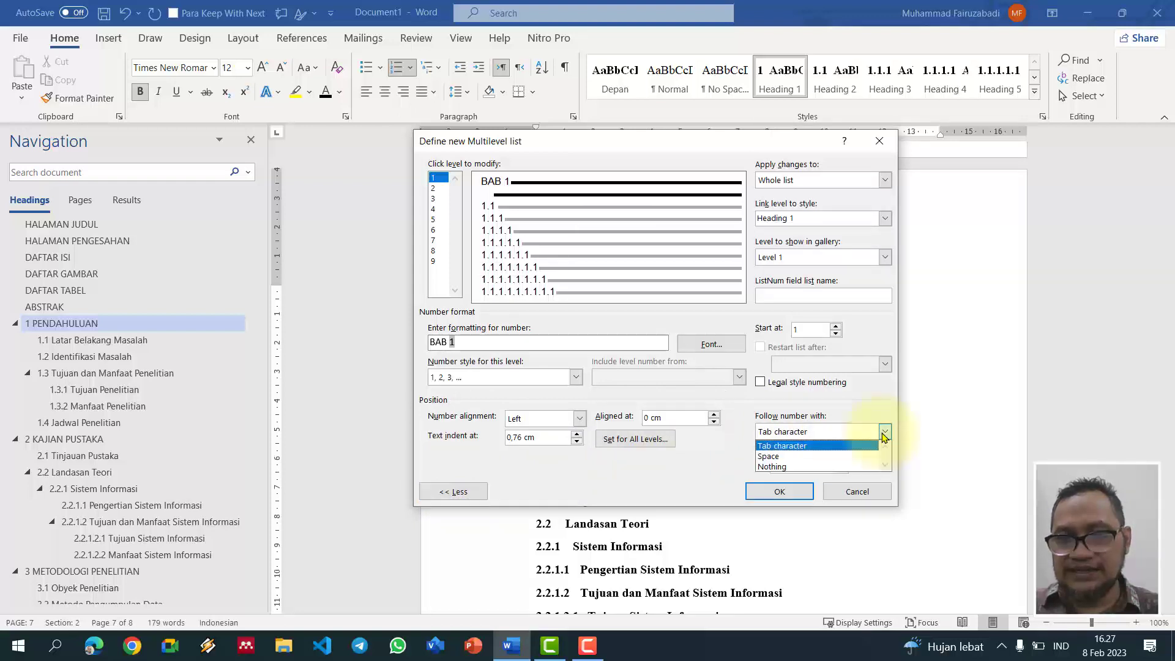
click(866, 467)
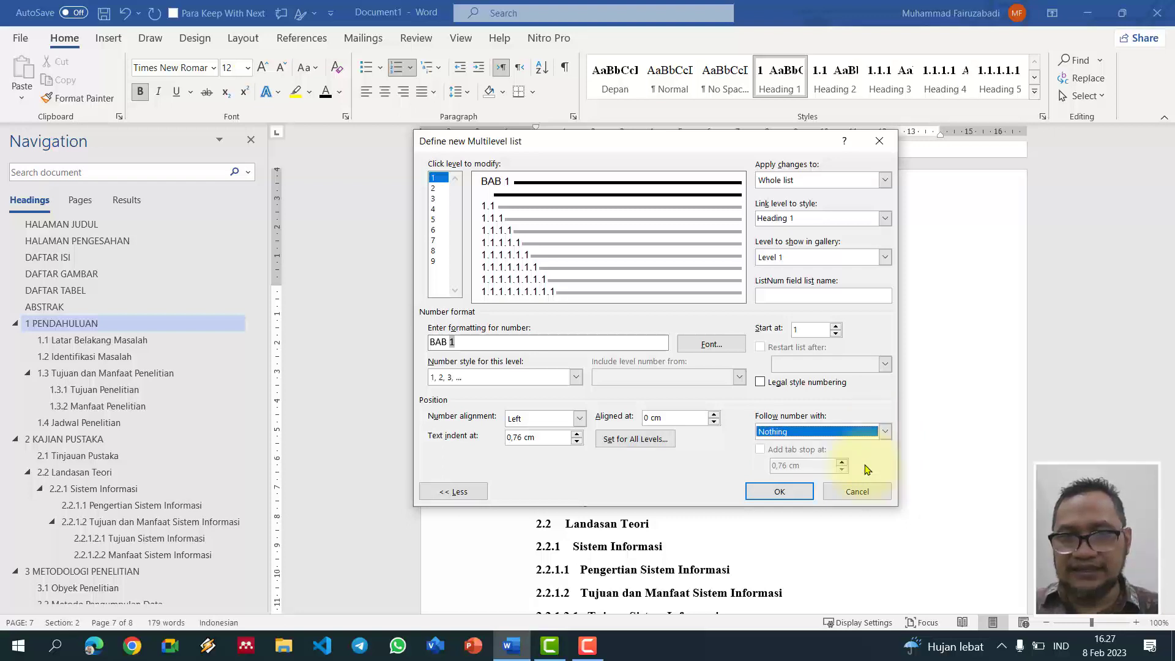
click(772, 490)
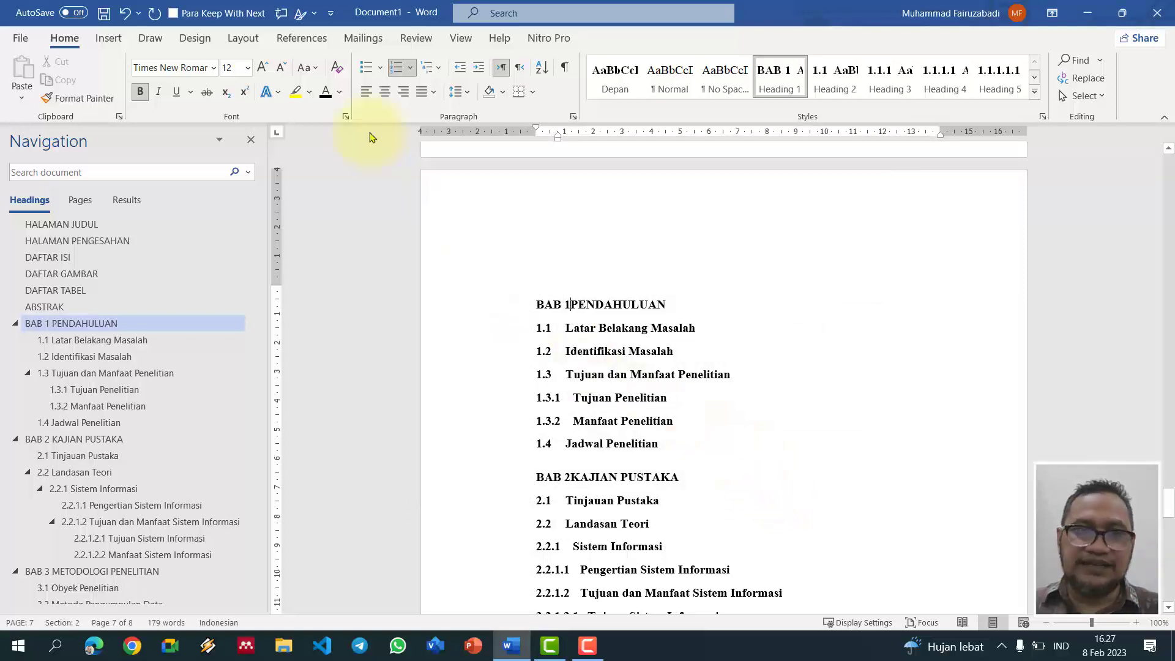
Step: Centre the BAB 1 PENDAHULUAN heading and insert a line break between the chapter number and its title
click(384, 92)
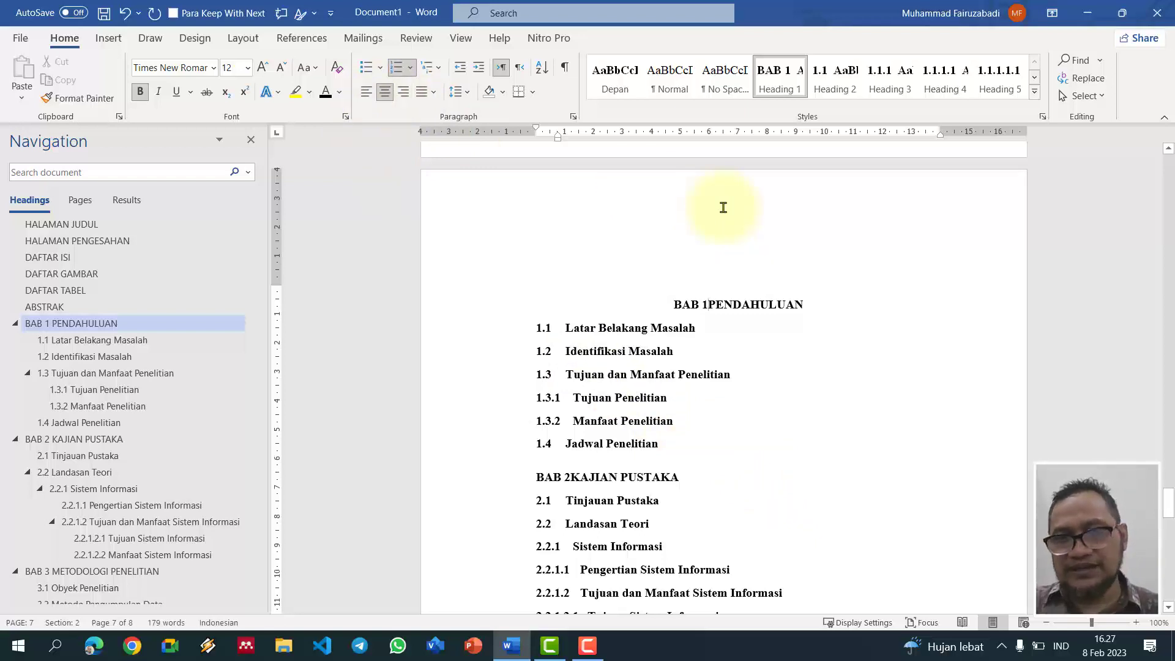
key(shift+Return)
scroll(716, 306, down, 2)
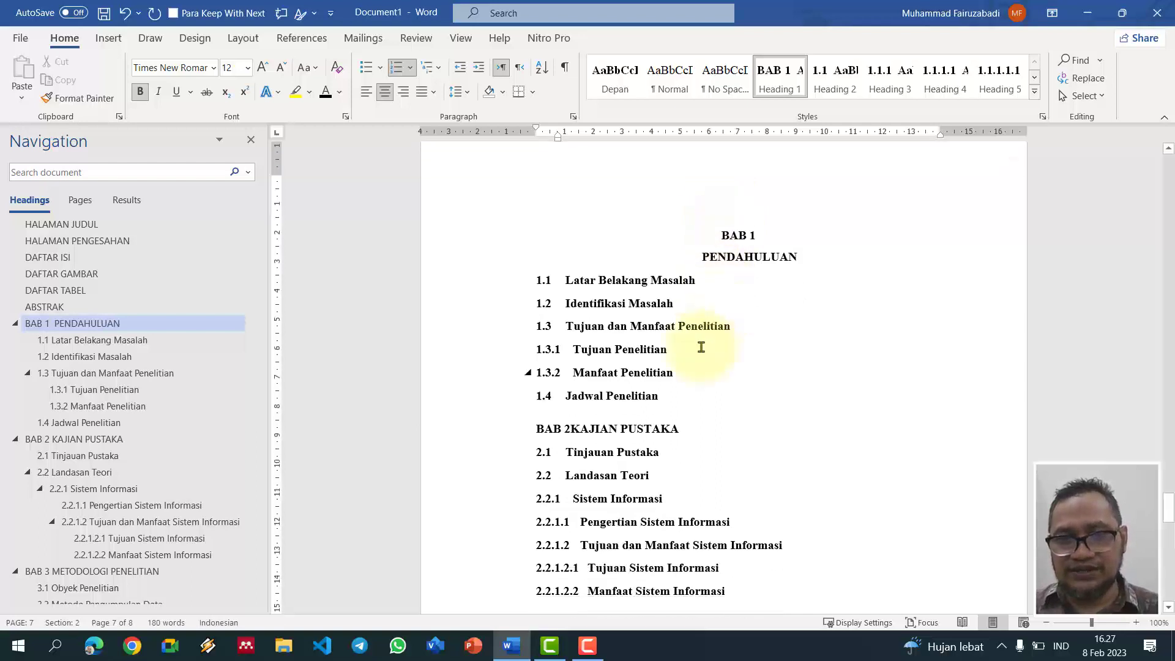
click(574, 424)
key(shift+Return)
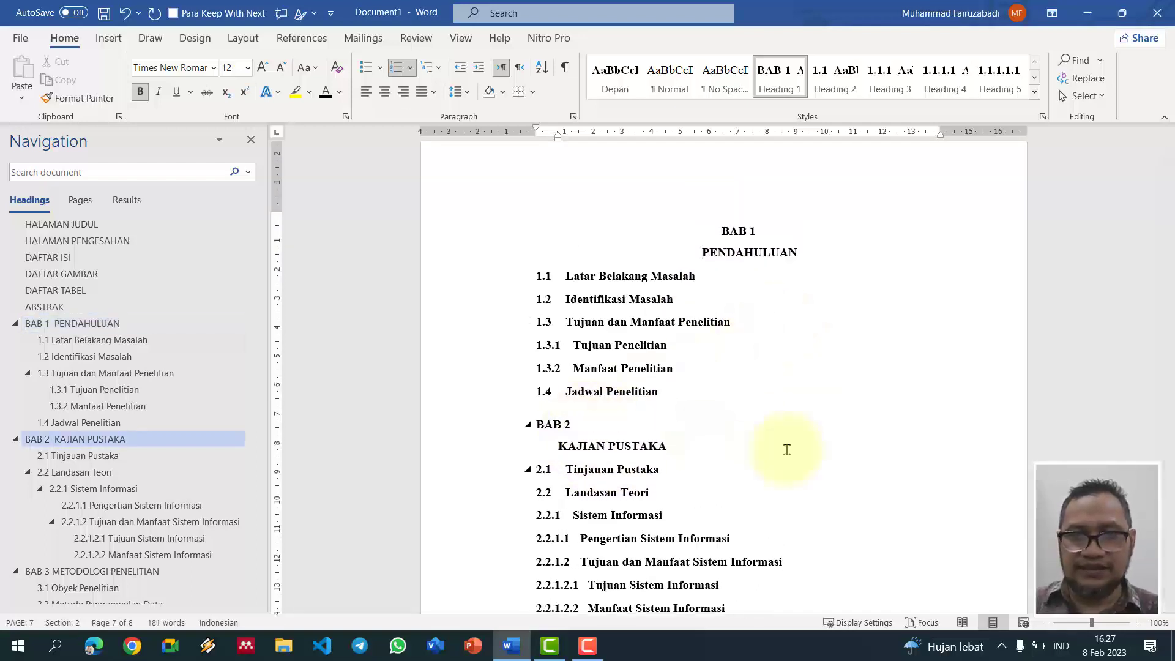
key(BackSpace)
Step: Remove the hanging indent from the BAB 1 PENDAHULUAN heading and update the Heading 1 style to match it
click(727, 231)
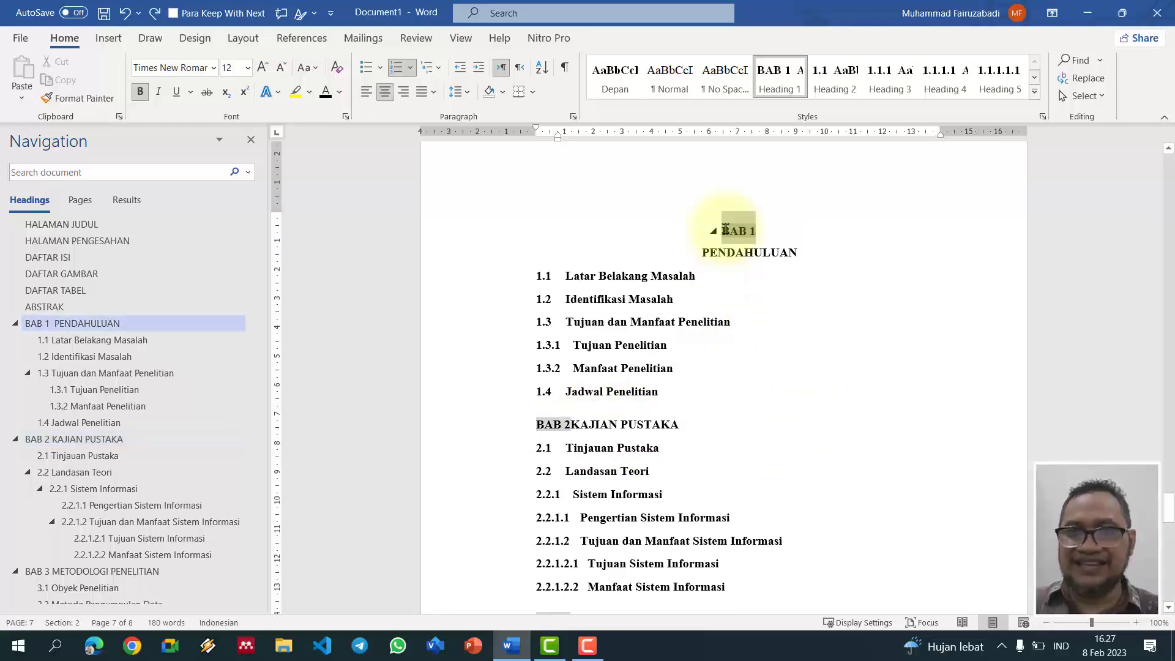
drag(559, 139, 559, 141)
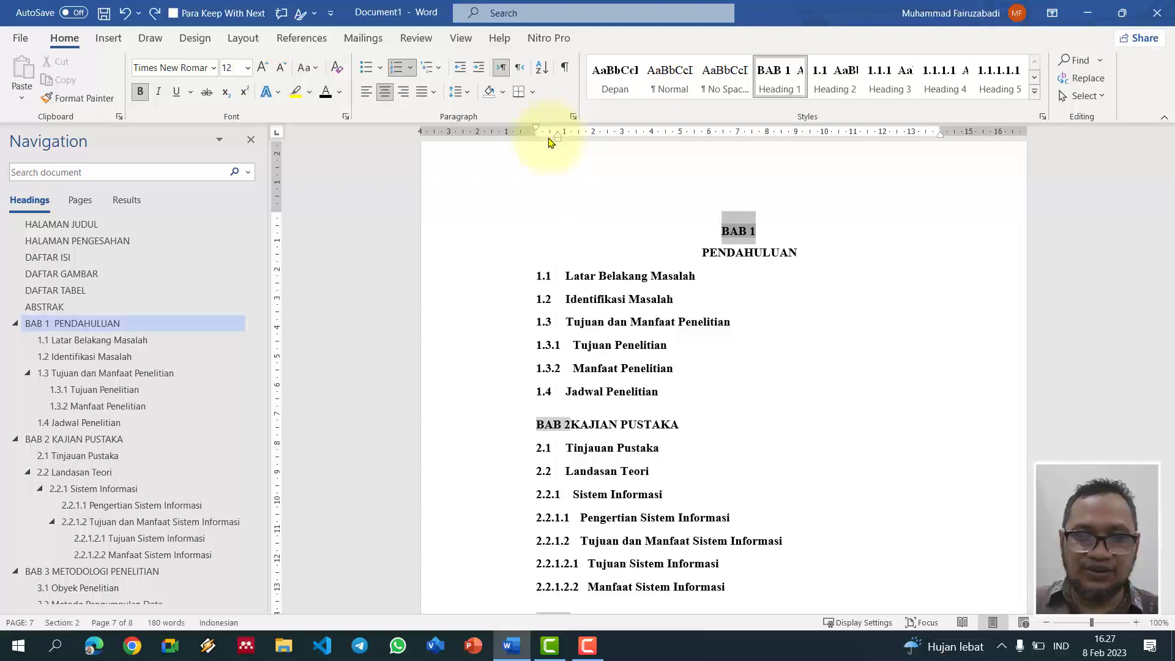
key(ctrl+z)
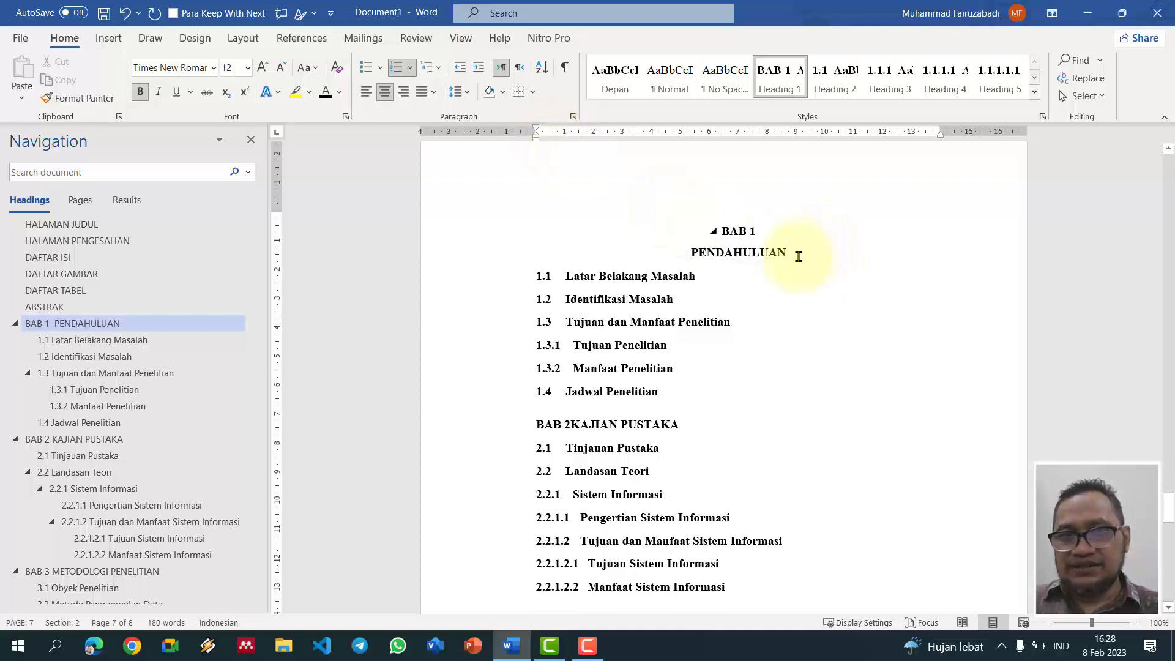
drag(798, 256, 697, 222)
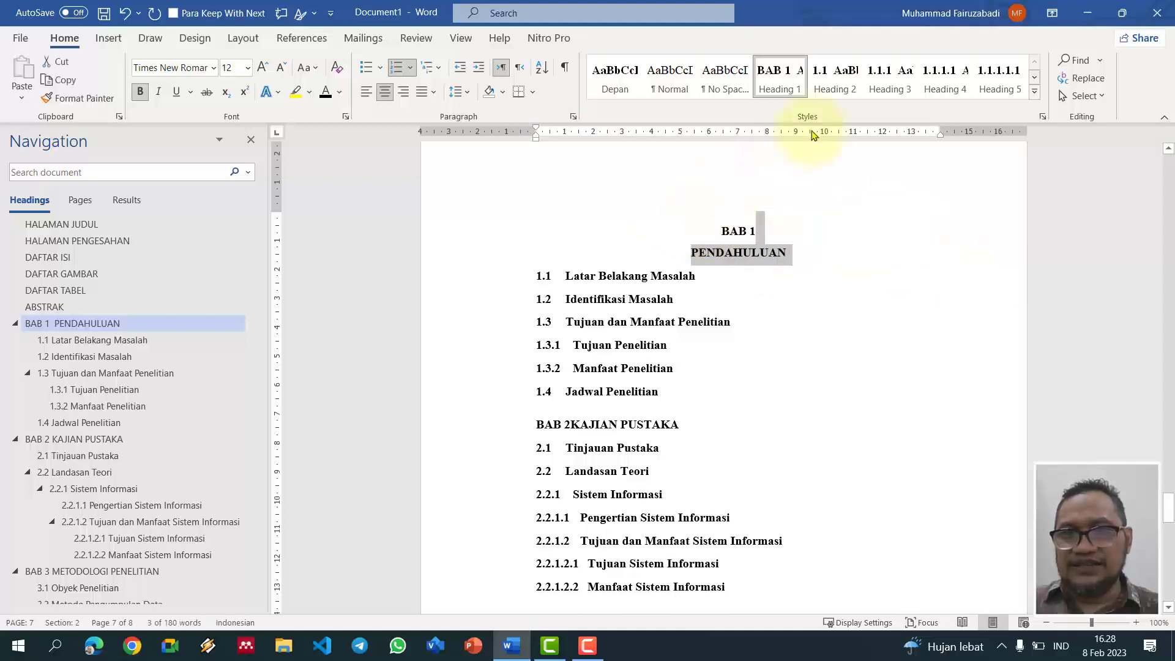
right_click(788, 75)
click(808, 88)
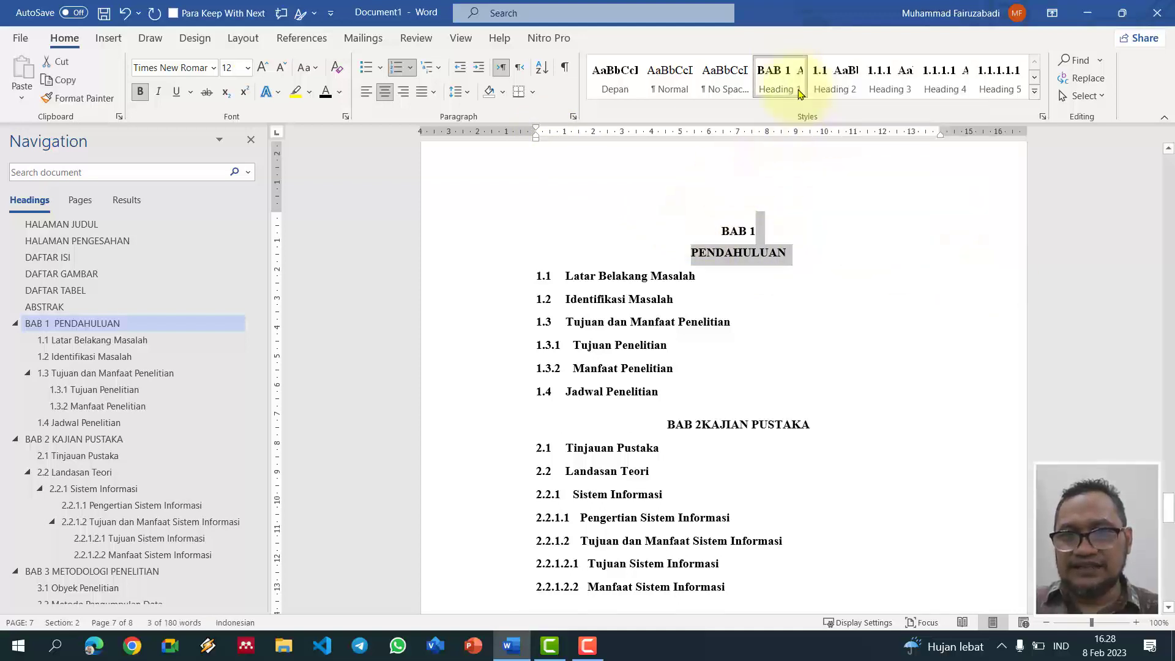
Step: Insert a line break between the chapter number and the title in the BAB 2, BAB 3, BAB 4 and BAB 5 headings
click(703, 427)
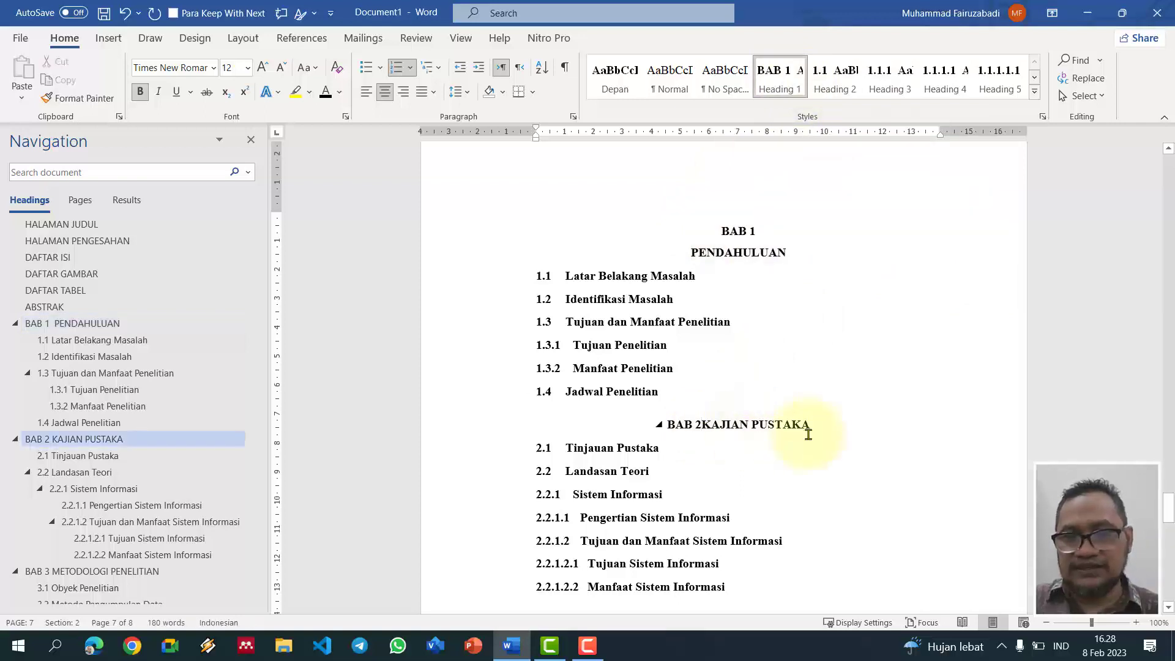
key(Return)
scroll(808, 435, down, 5)
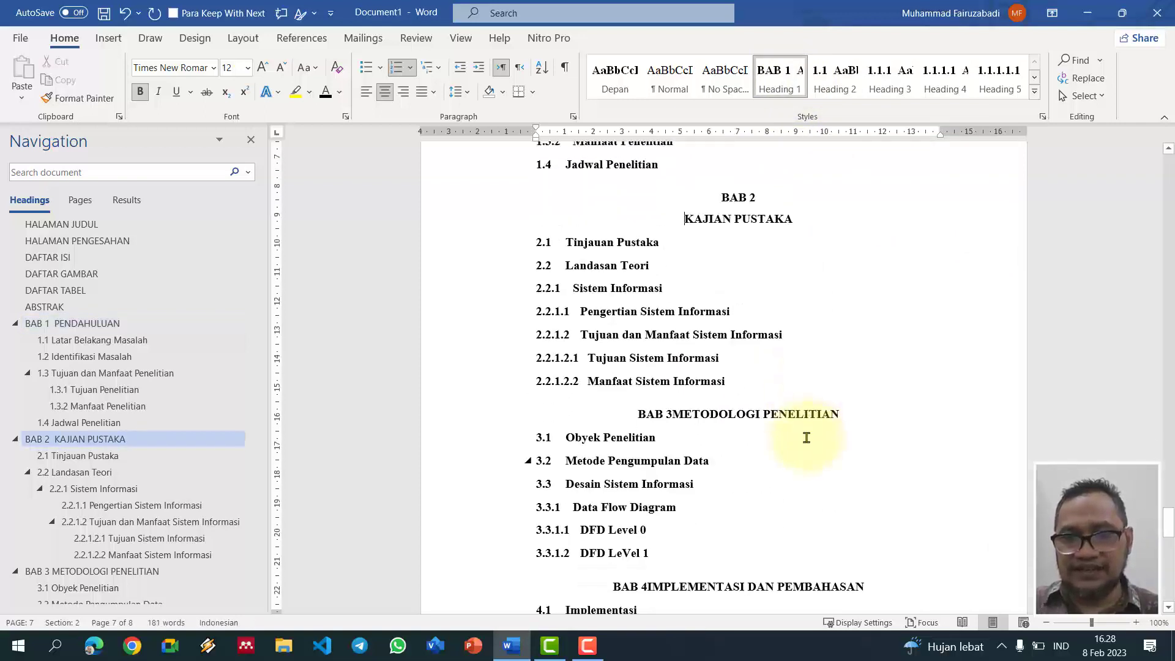
scroll(806, 437, down, 1)
click(668, 384)
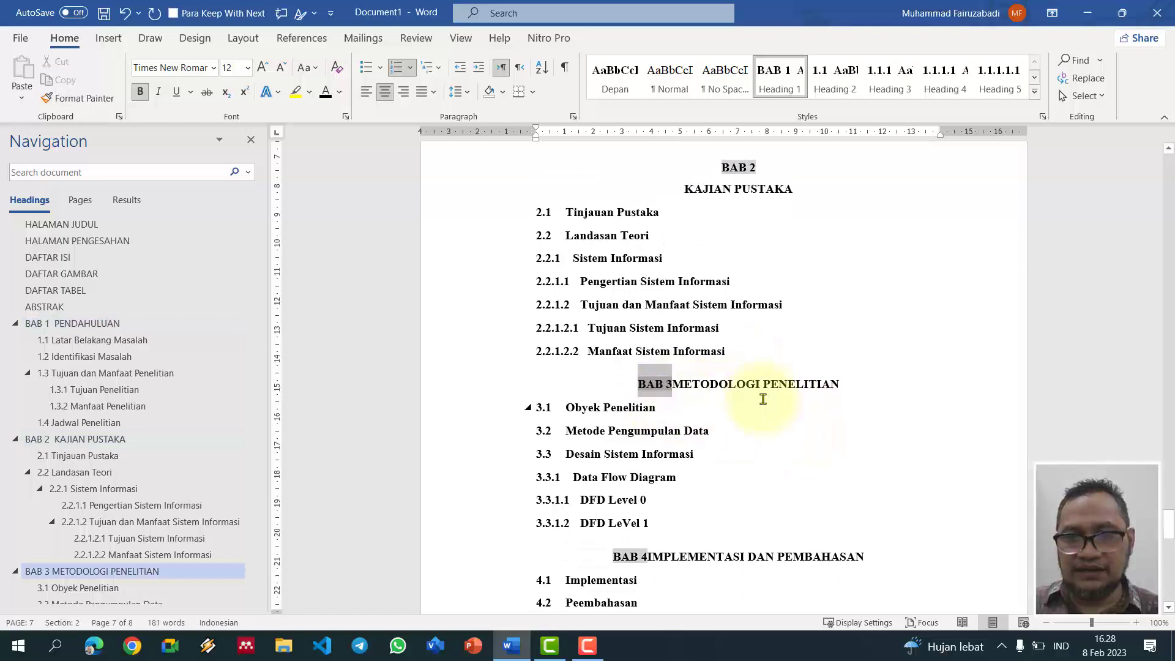
key(Return)
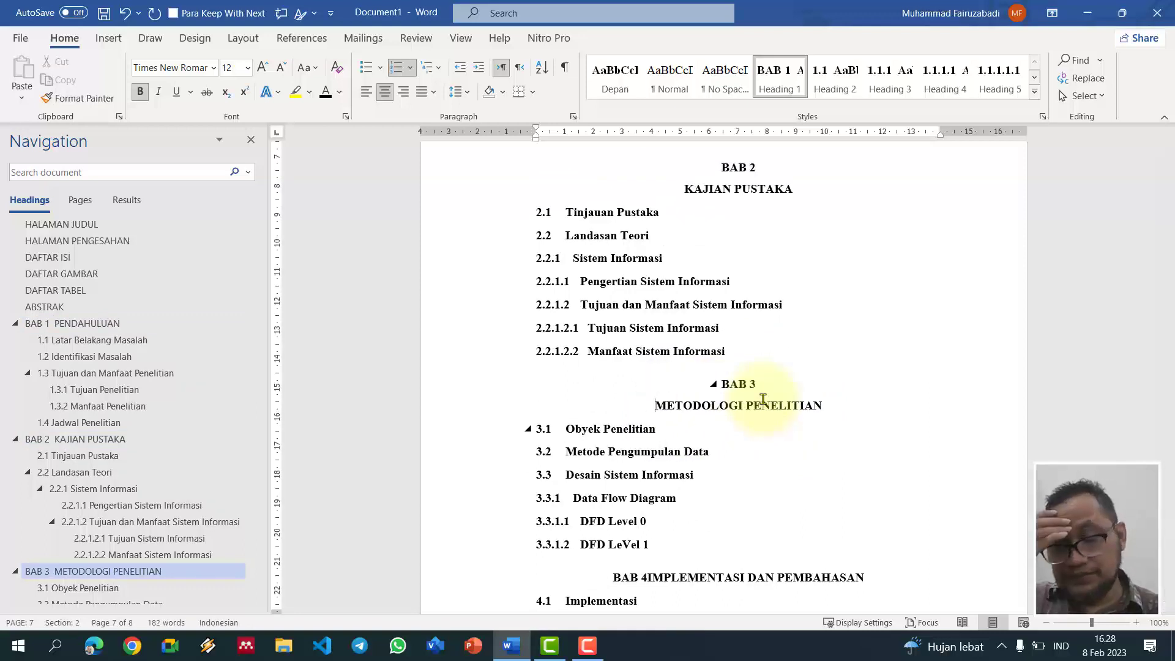
scroll(758, 428, down, 3)
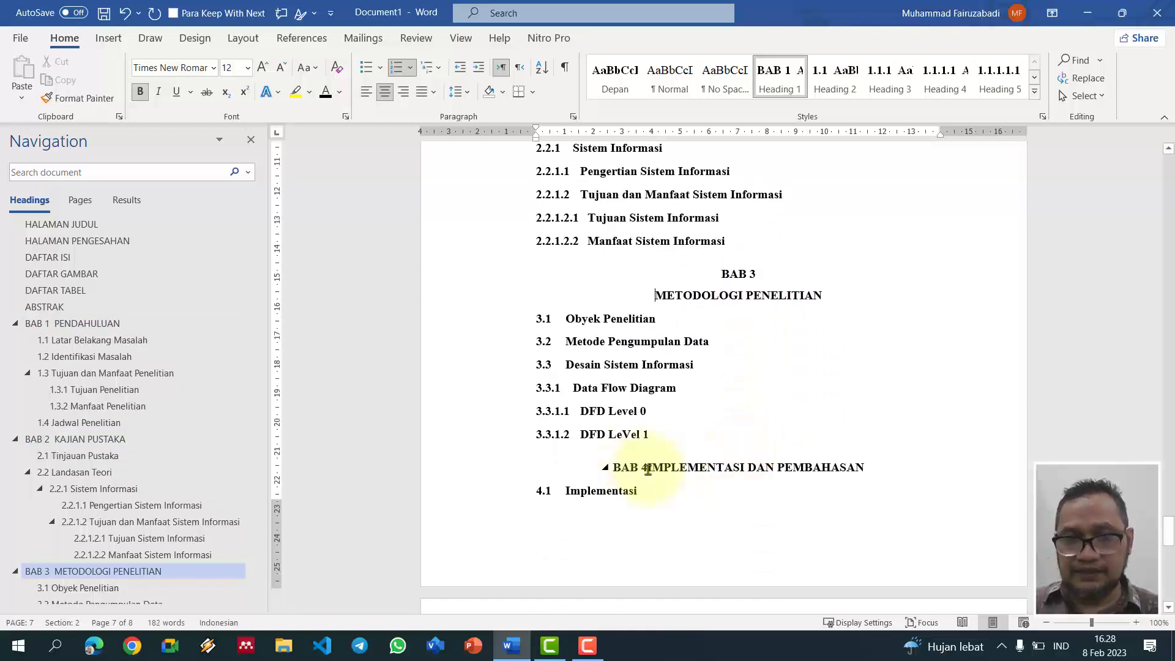
click(648, 470)
key(Return)
scroll(737, 487, down, 5)
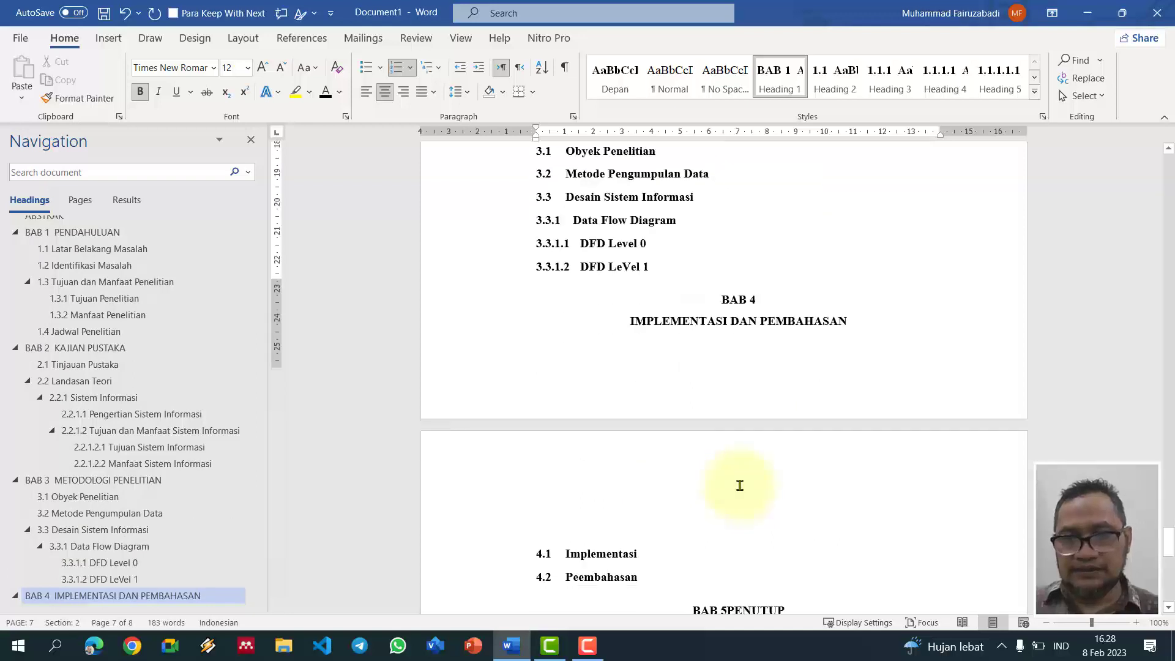
click(733, 378)
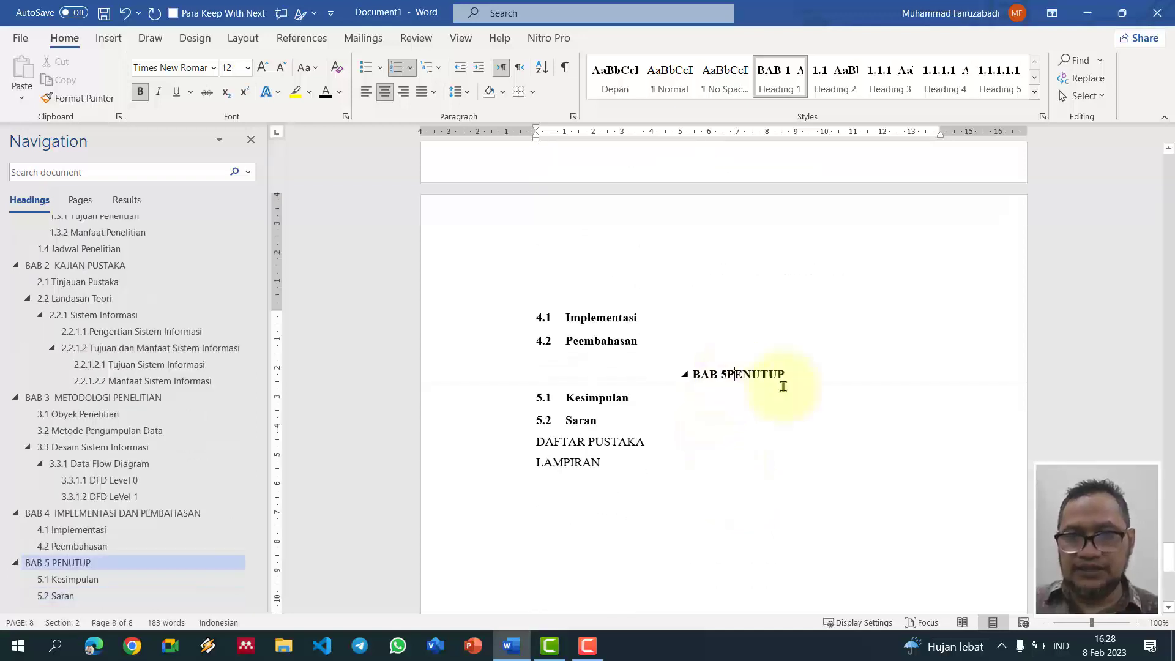
key(Return)
Step: Redefine the chapter headings' multilevel list with the i, ii, iii number style for level 1
scroll(755, 411, up, 10)
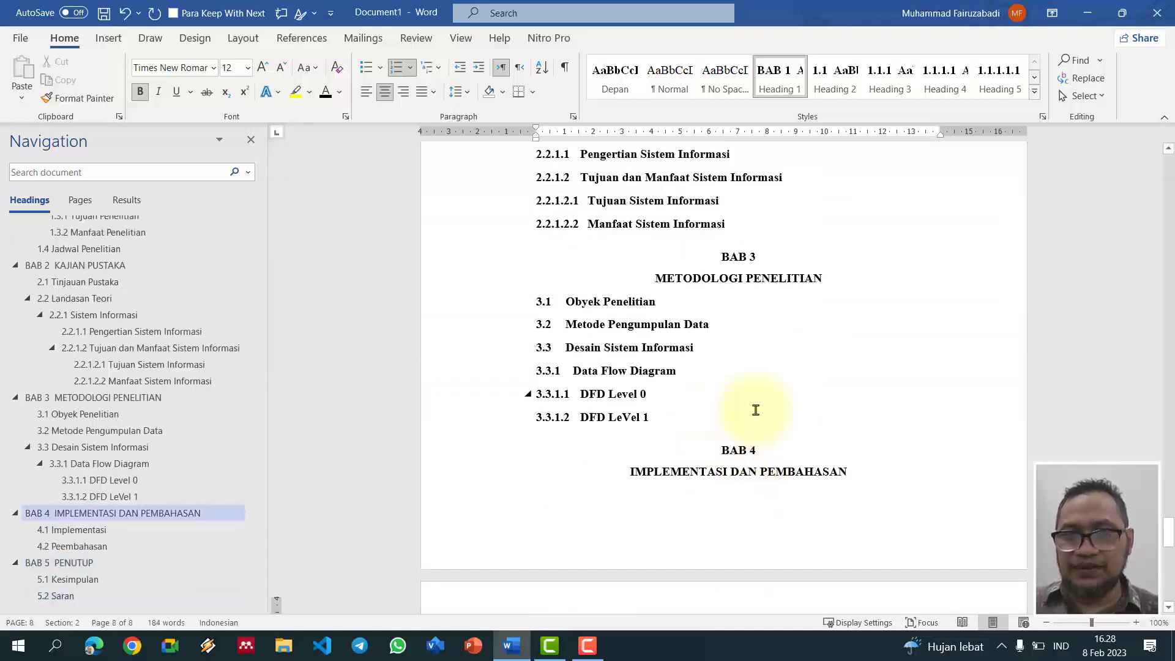
scroll(756, 410, up, 9)
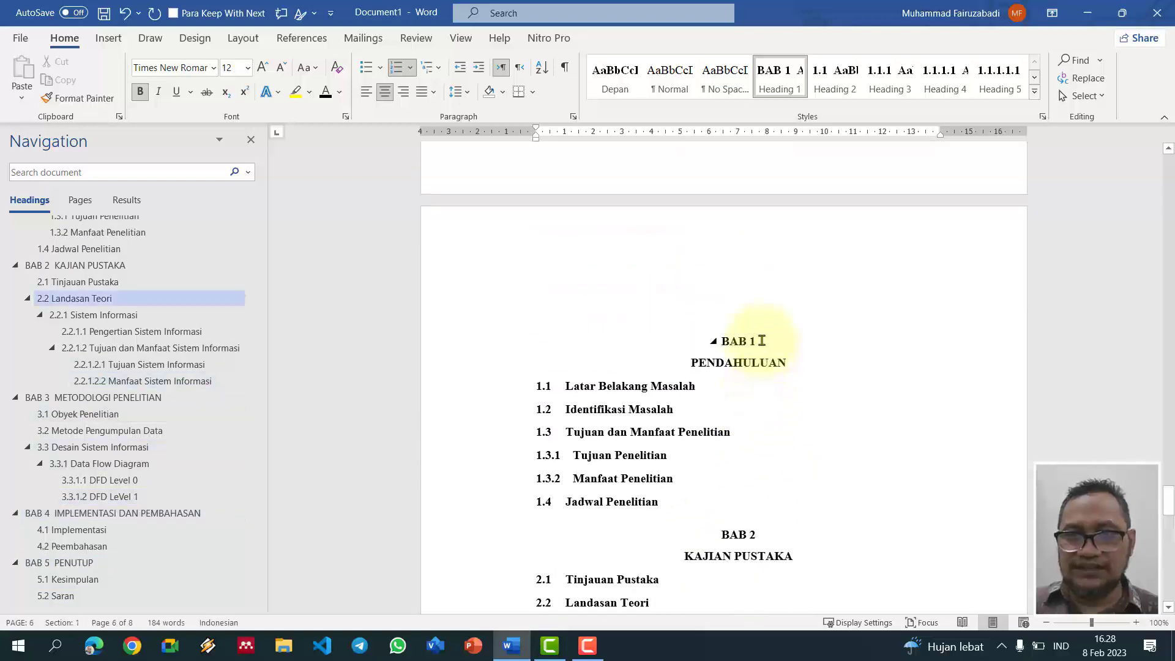
click(761, 341)
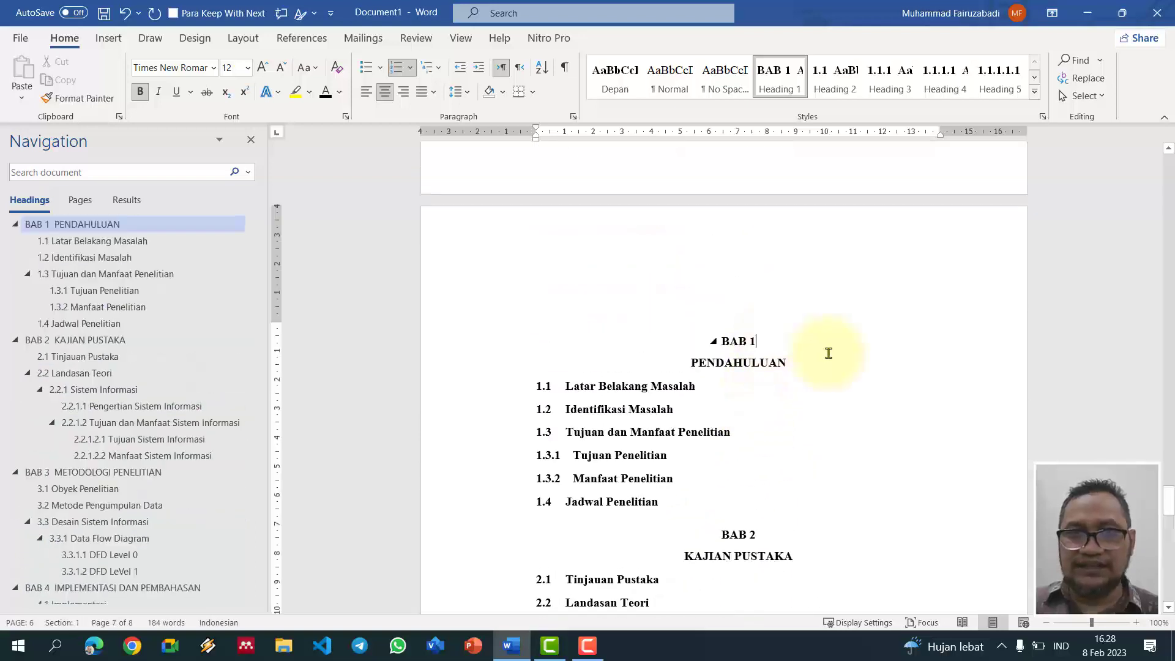
click(440, 69)
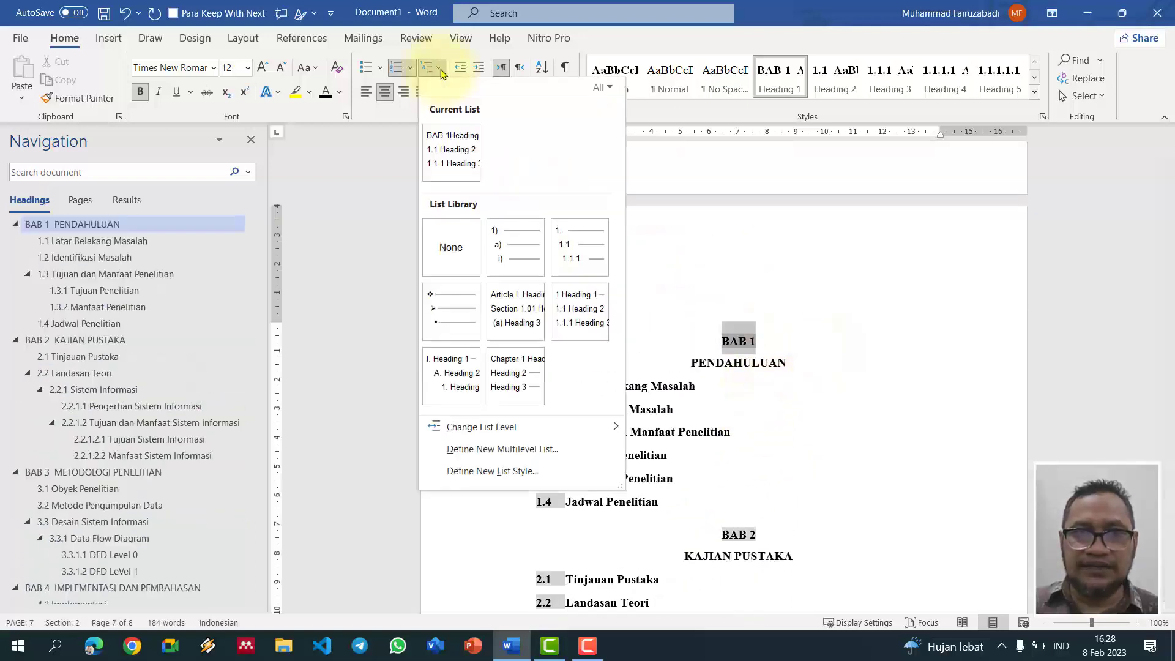
click(517, 453)
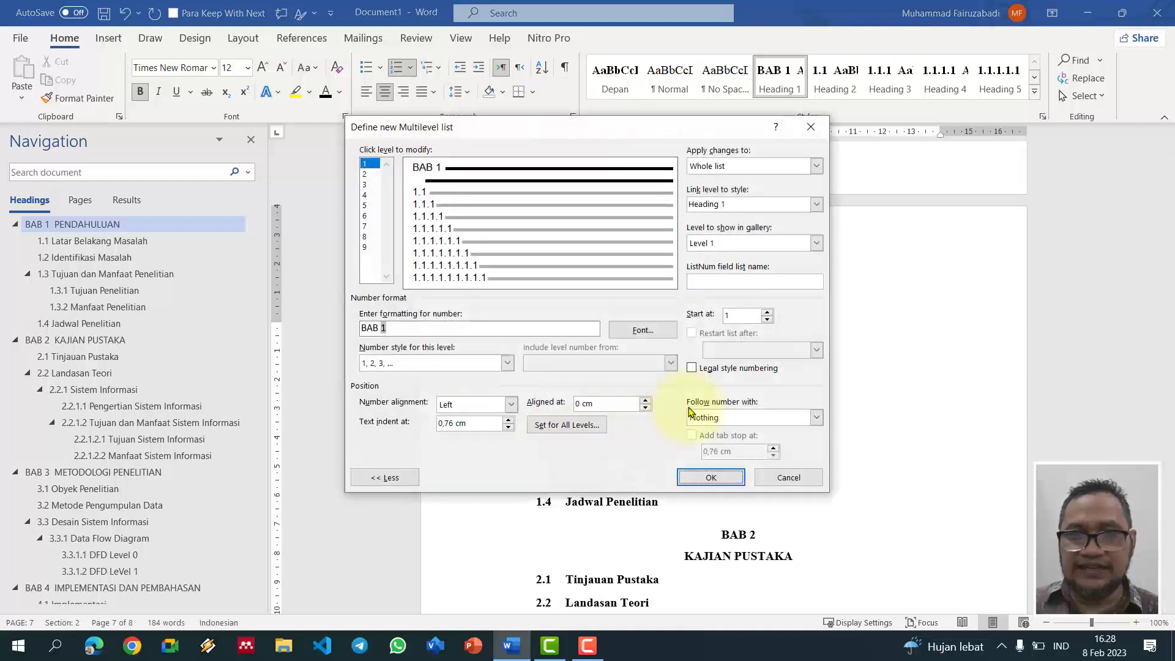
click(503, 366)
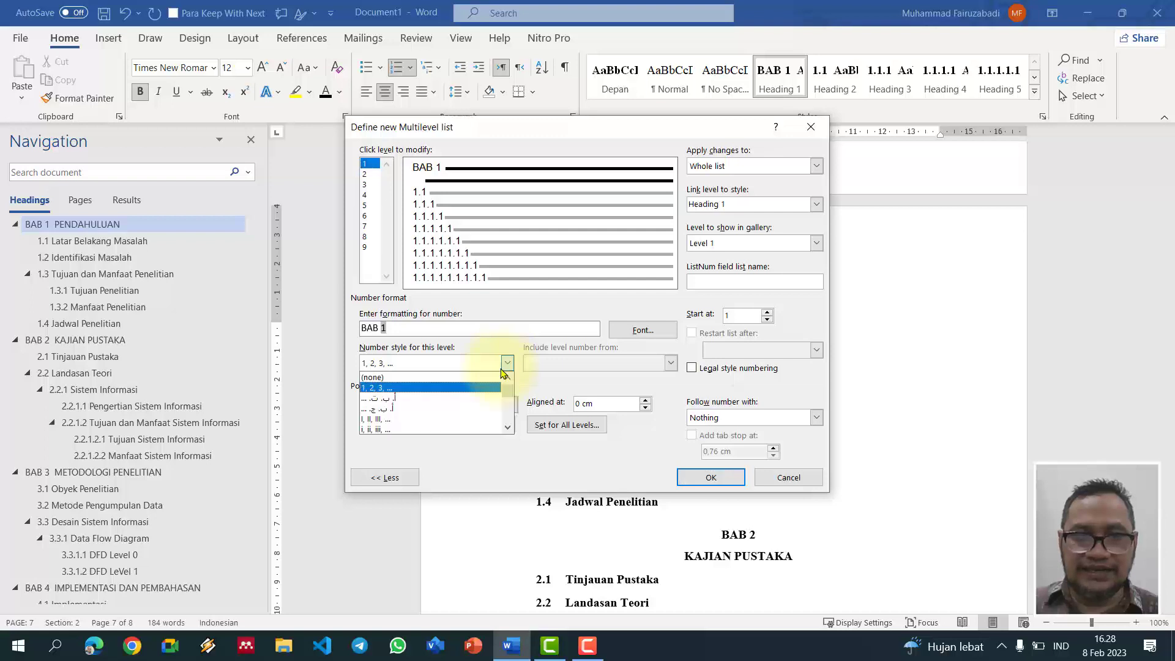
click(482, 429)
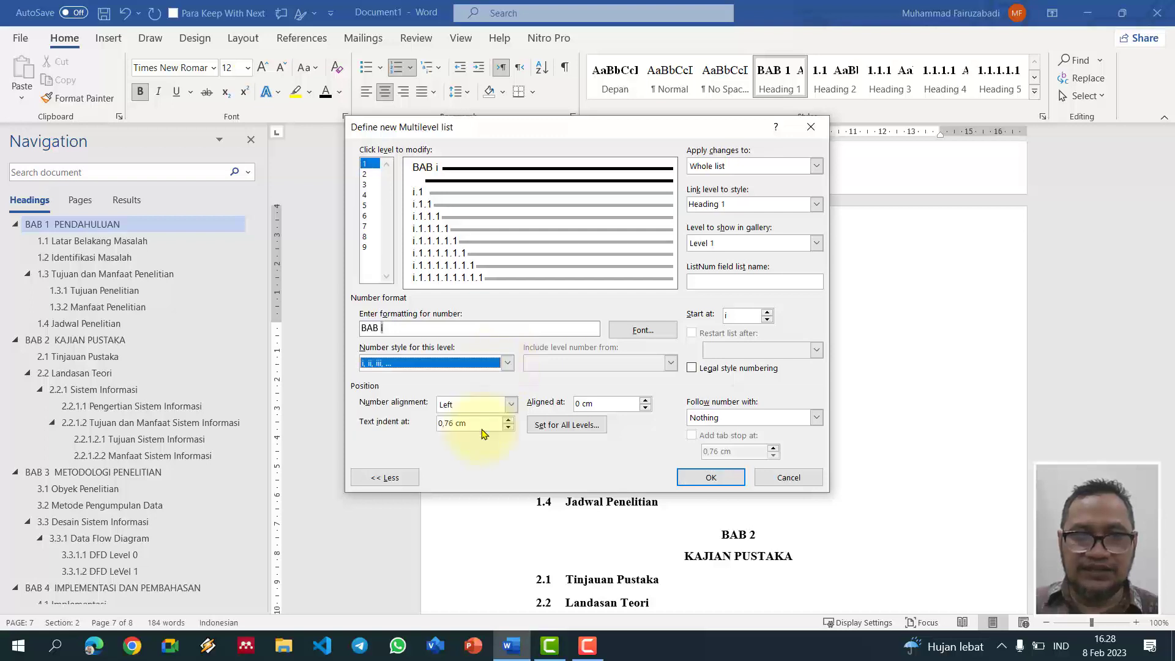
Step: Turn on legal style numbering for levels 2 through 9 of the multilevel list and apply the definition
click(407, 201)
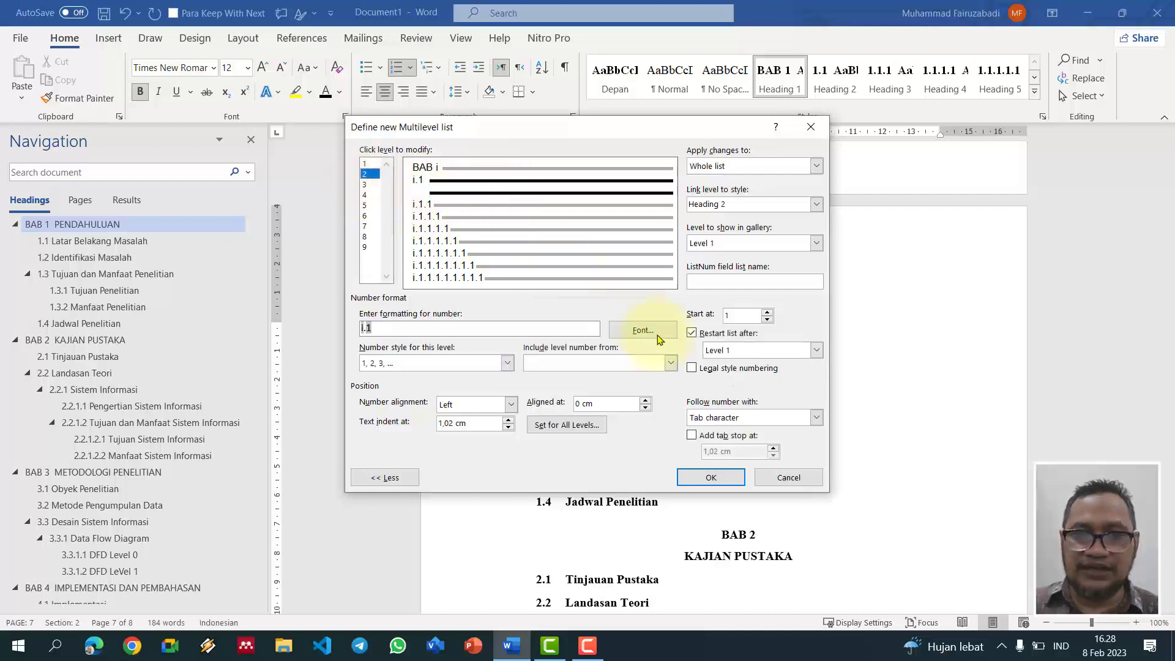
click(692, 368)
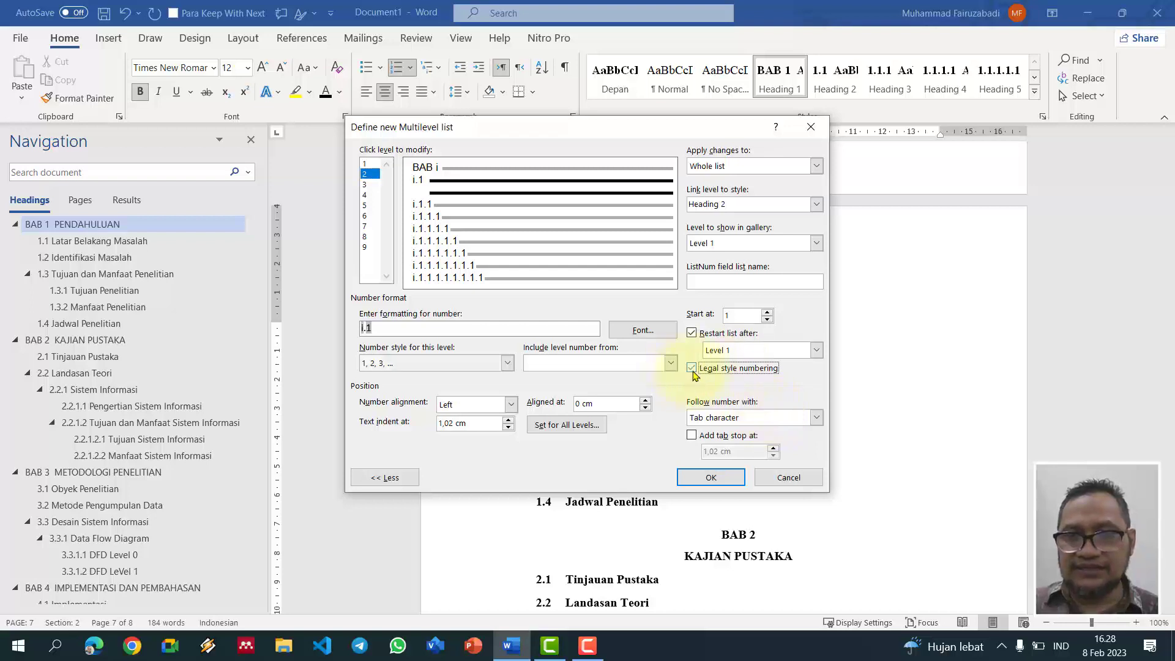
click(366, 185)
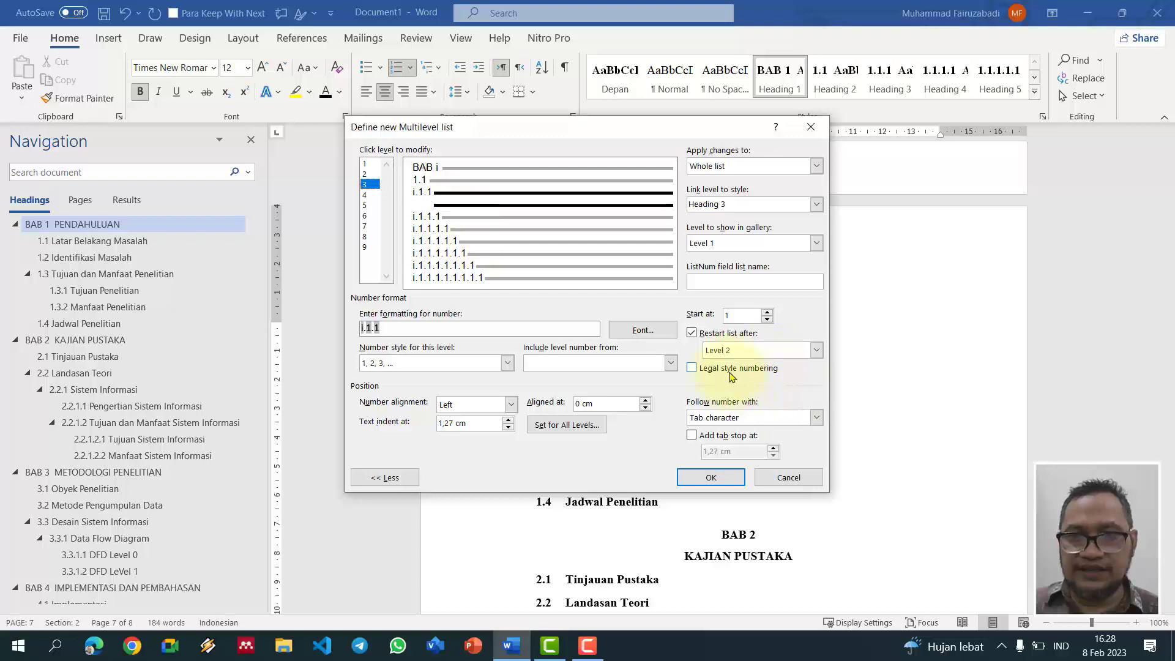
click(752, 368)
click(367, 195)
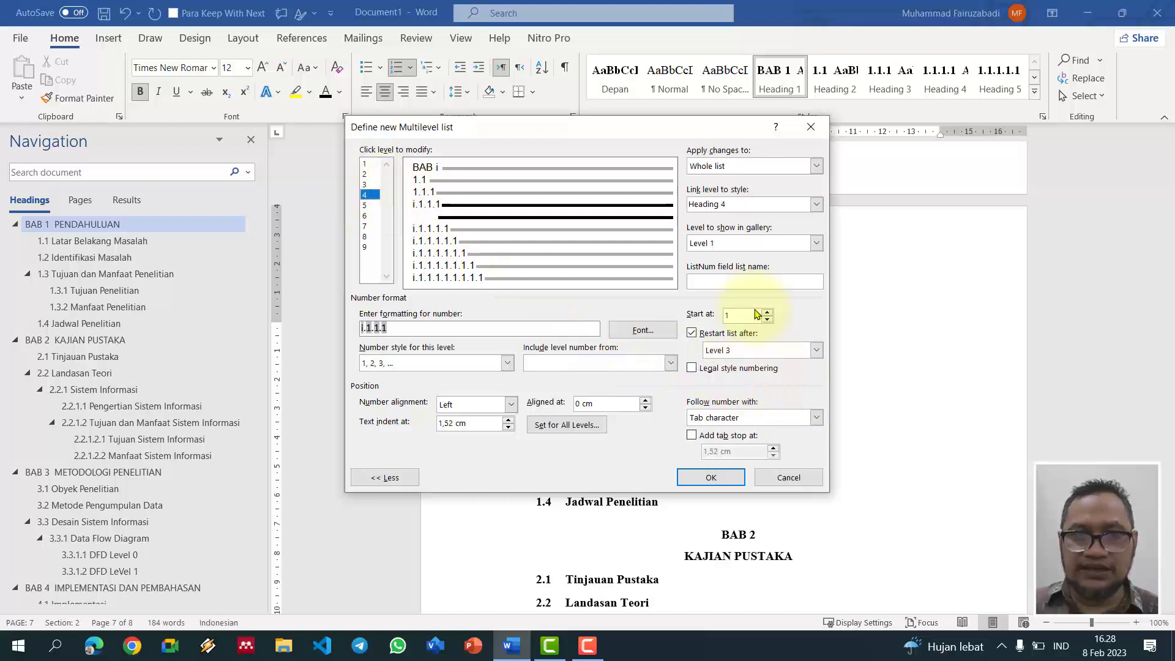
click(726, 370)
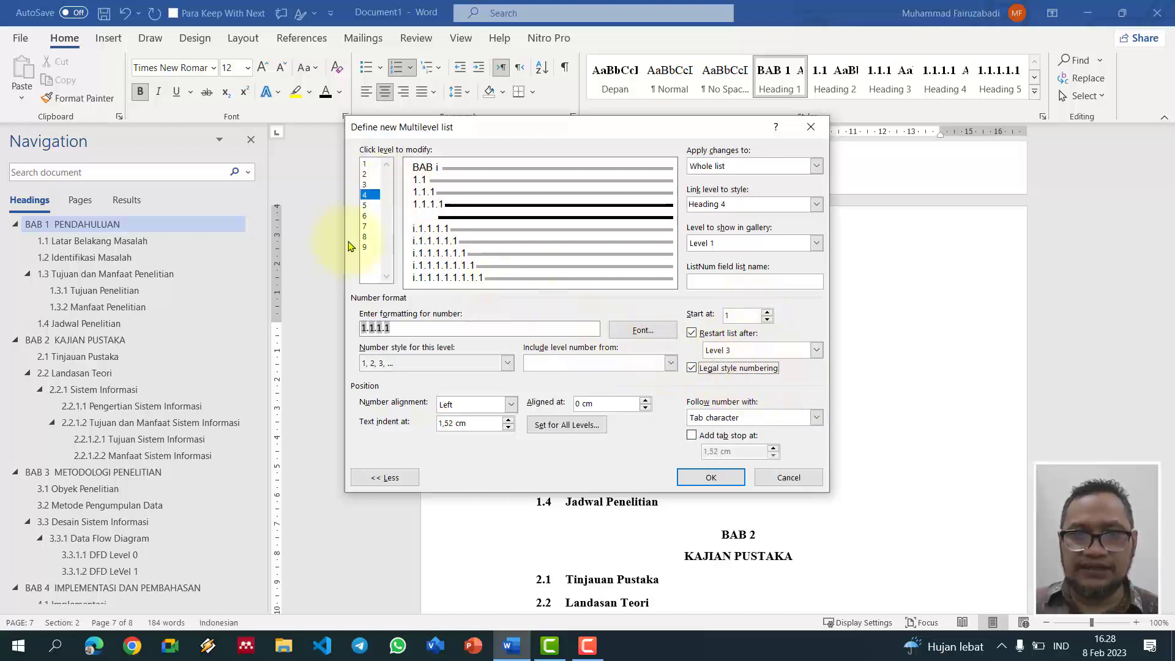
click(367, 216)
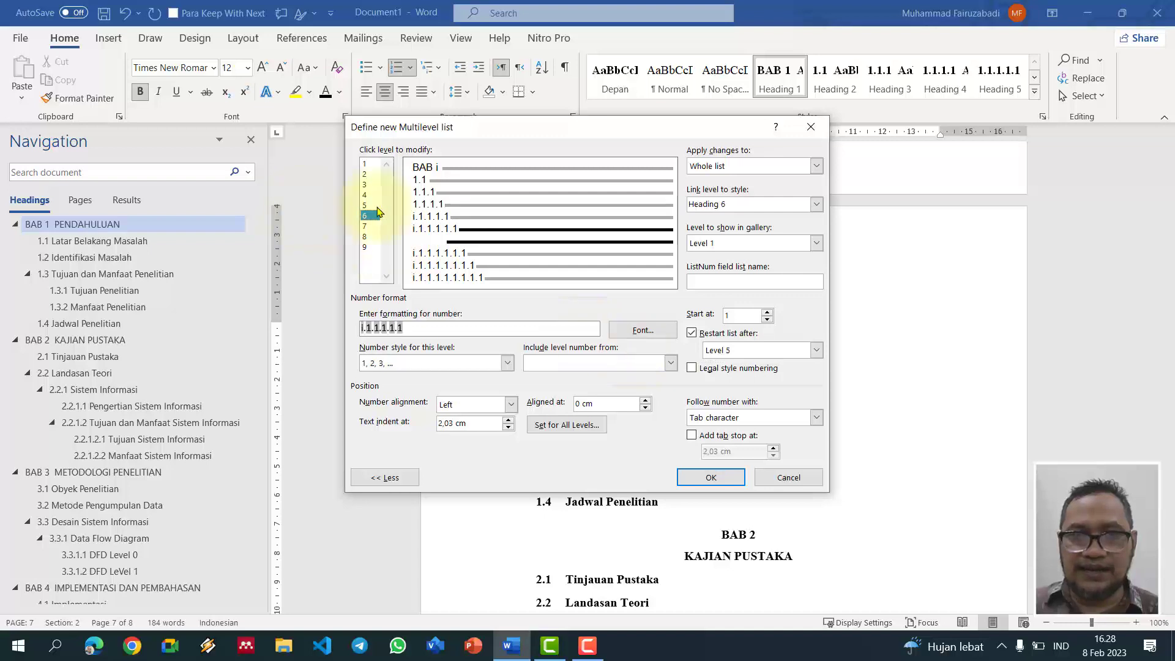
click(367, 205)
click(700, 368)
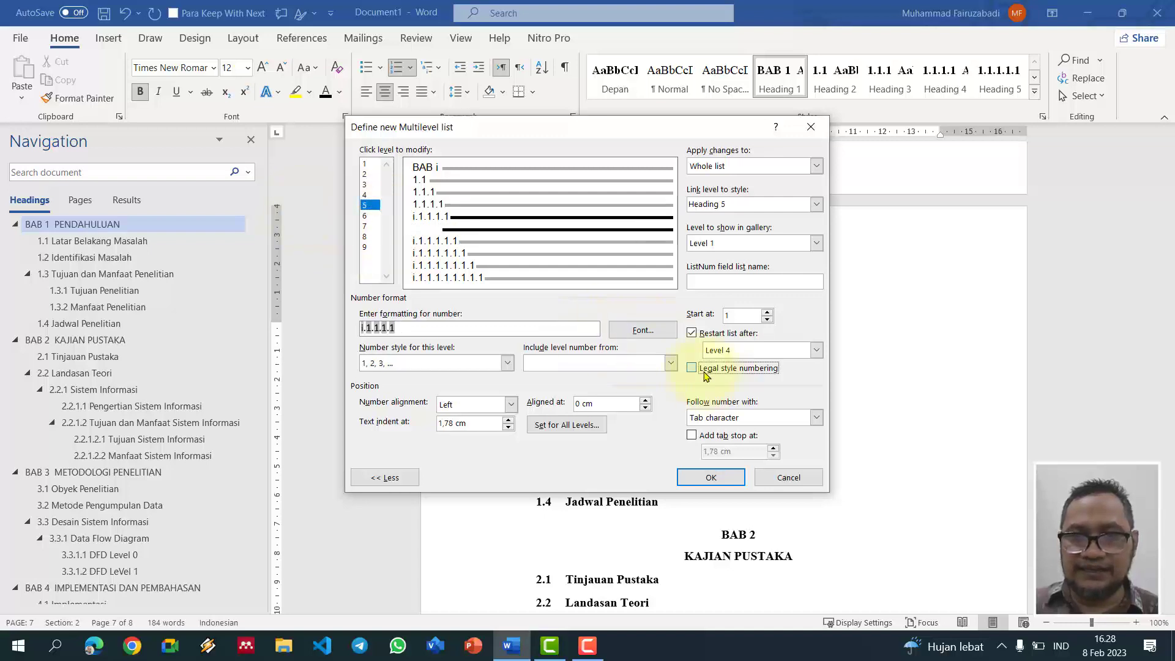
click(367, 215)
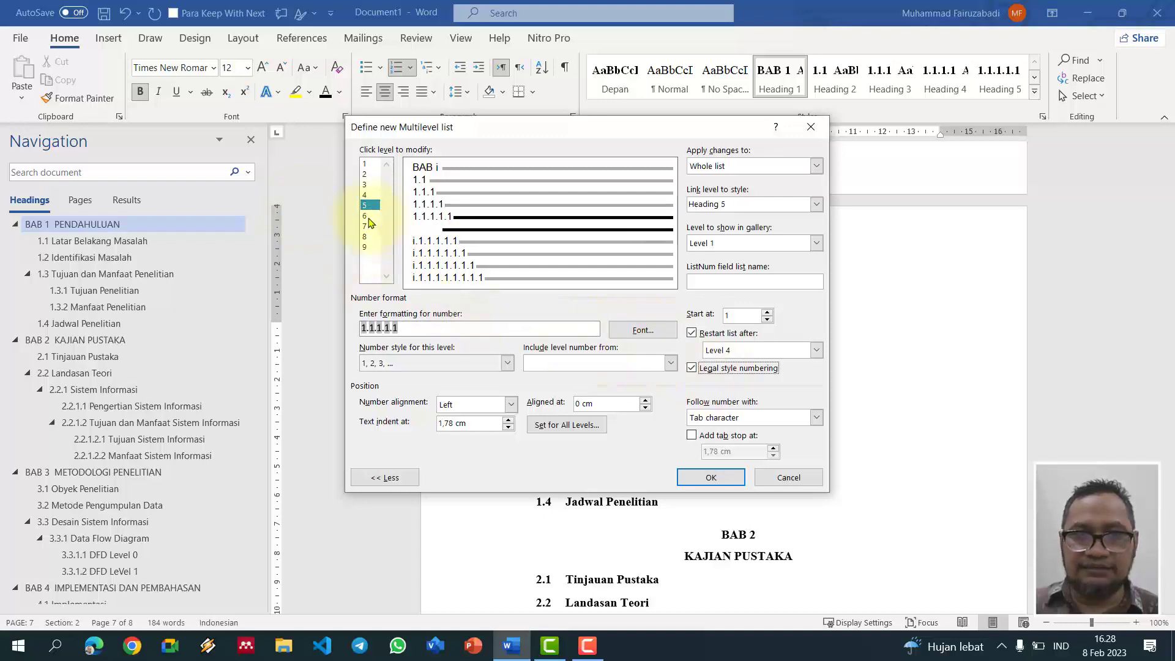
click(731, 369)
click(367, 226)
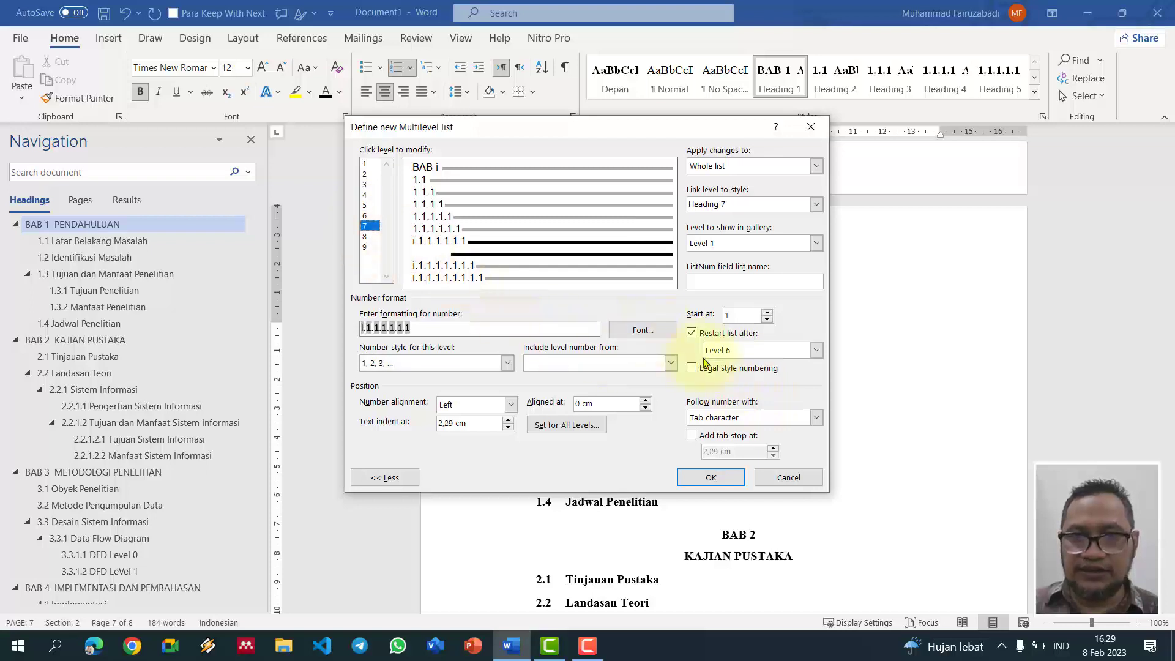
click(703, 368)
click(366, 237)
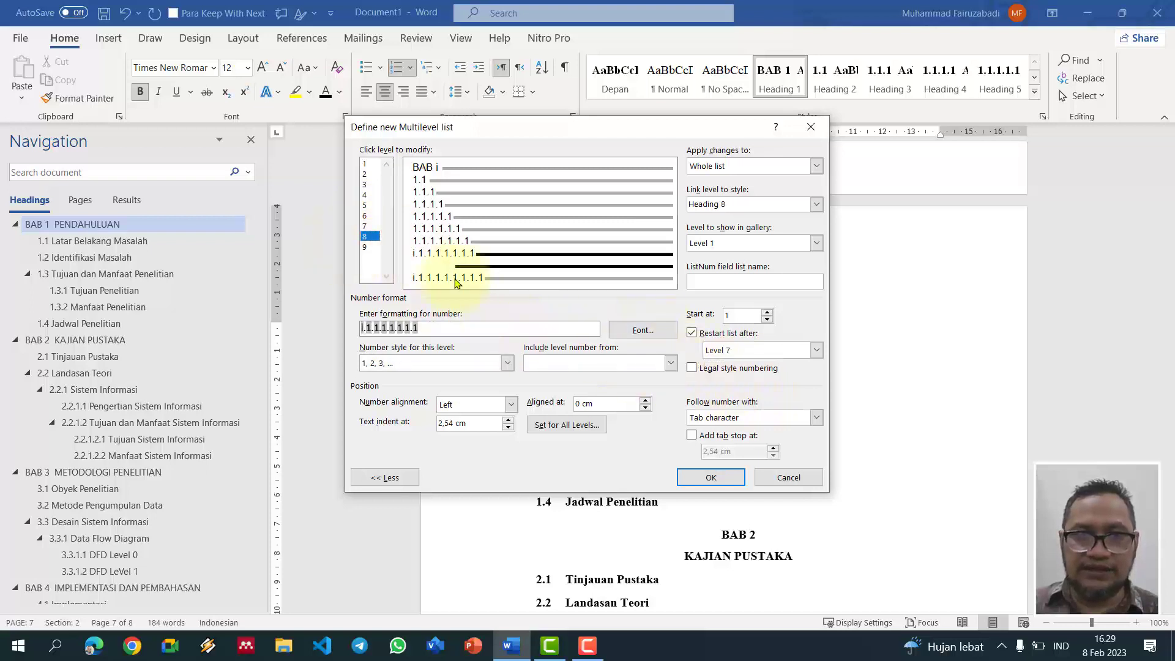
click(692, 368)
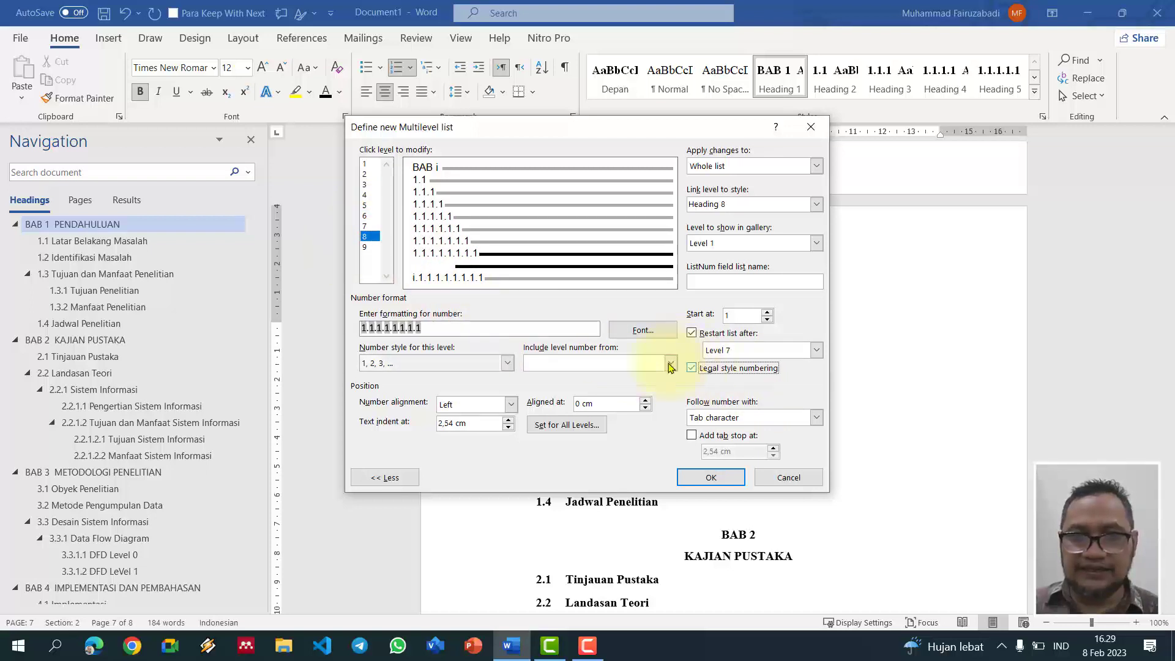
click(365, 247)
click(717, 369)
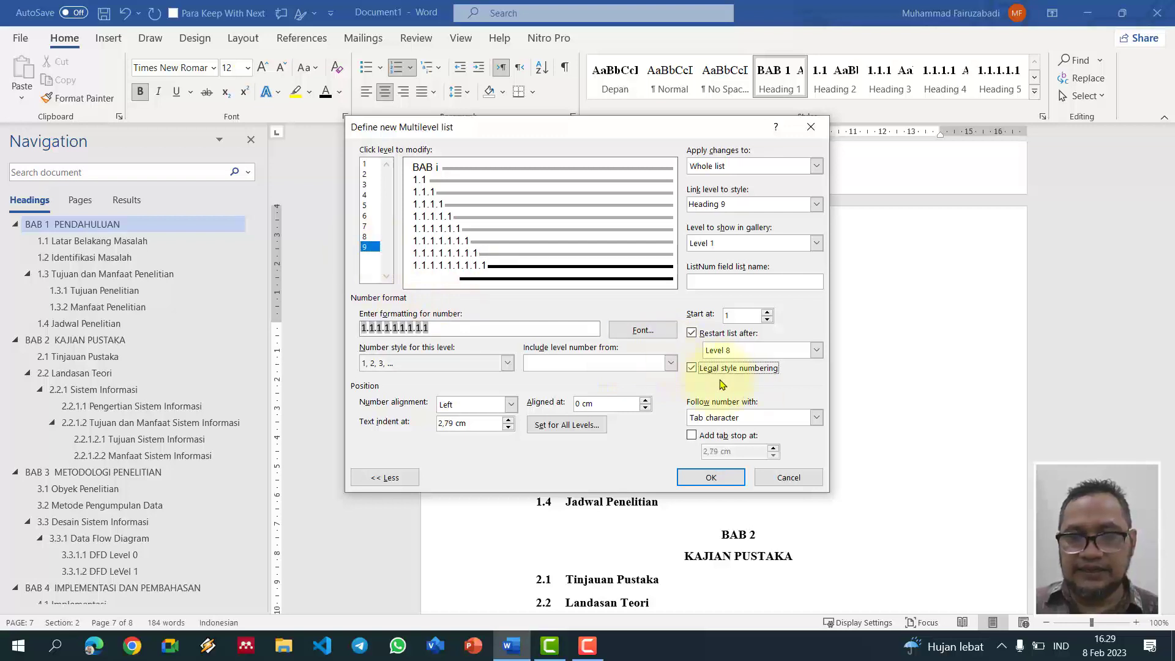
click(710, 476)
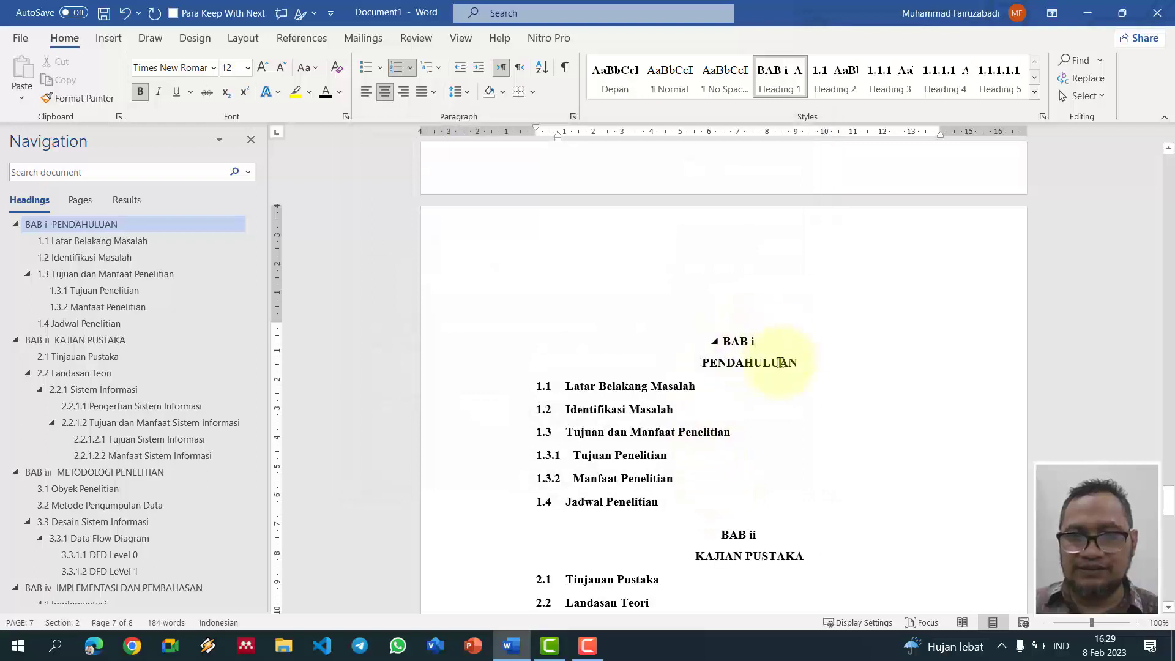
Step: Redefine level 1 of the chapter headings' multilevel list with the I, II, III number style
scroll(818, 477, up, 3)
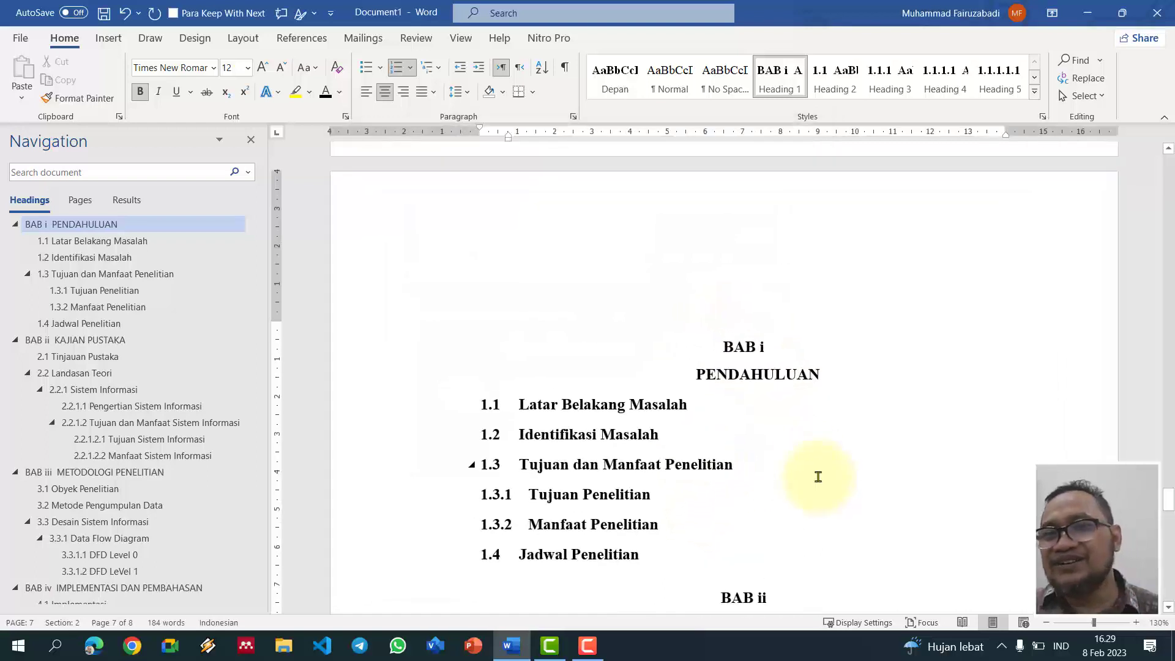
click(440, 69)
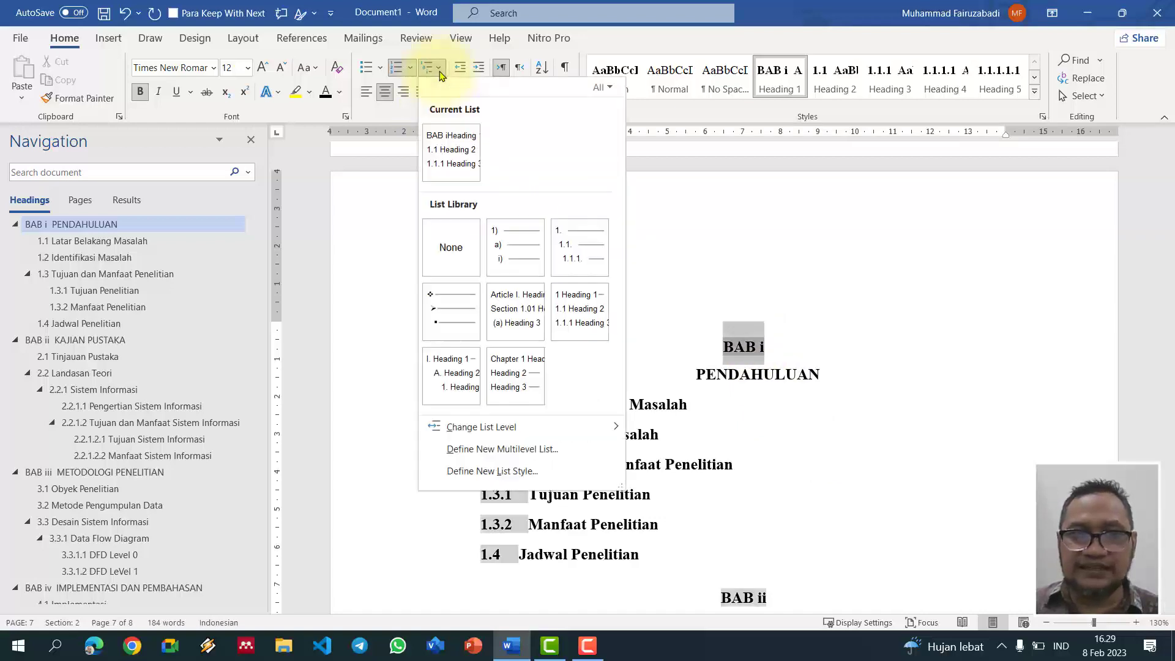
click(492, 451)
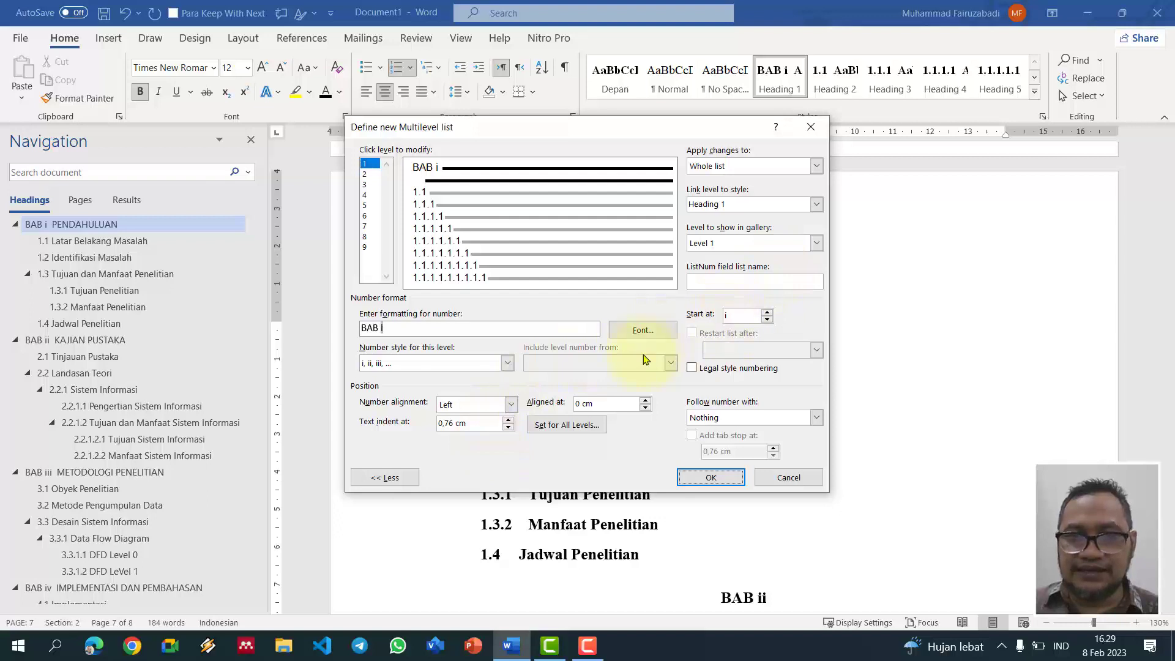
click(507, 364)
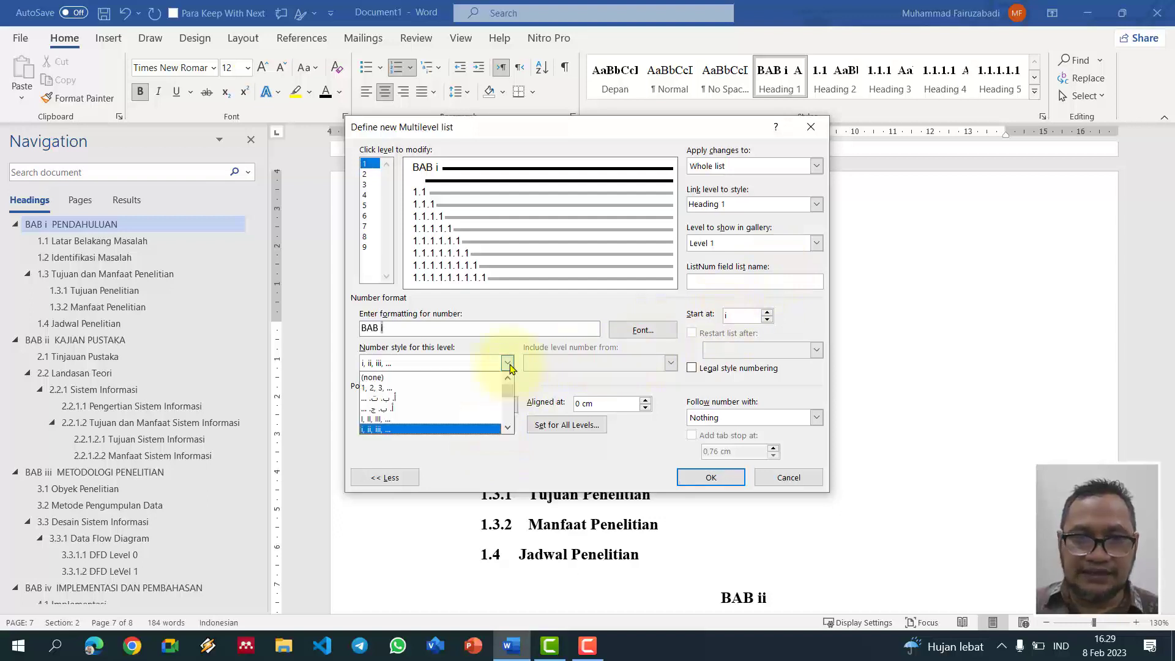
click(467, 420)
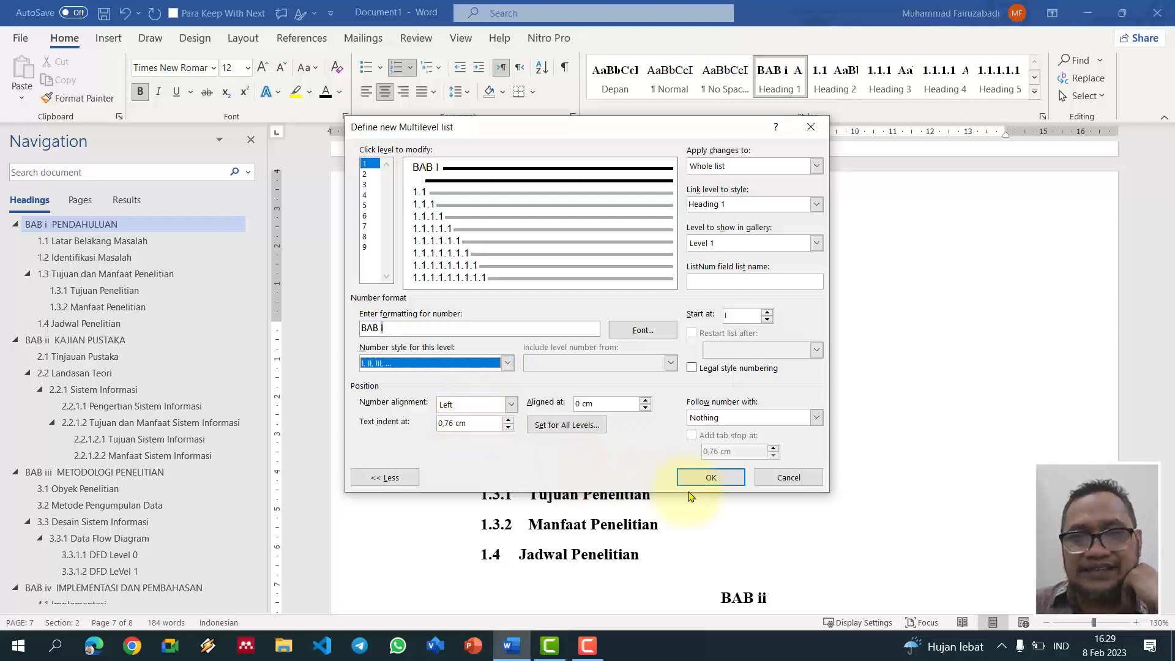
click(708, 481)
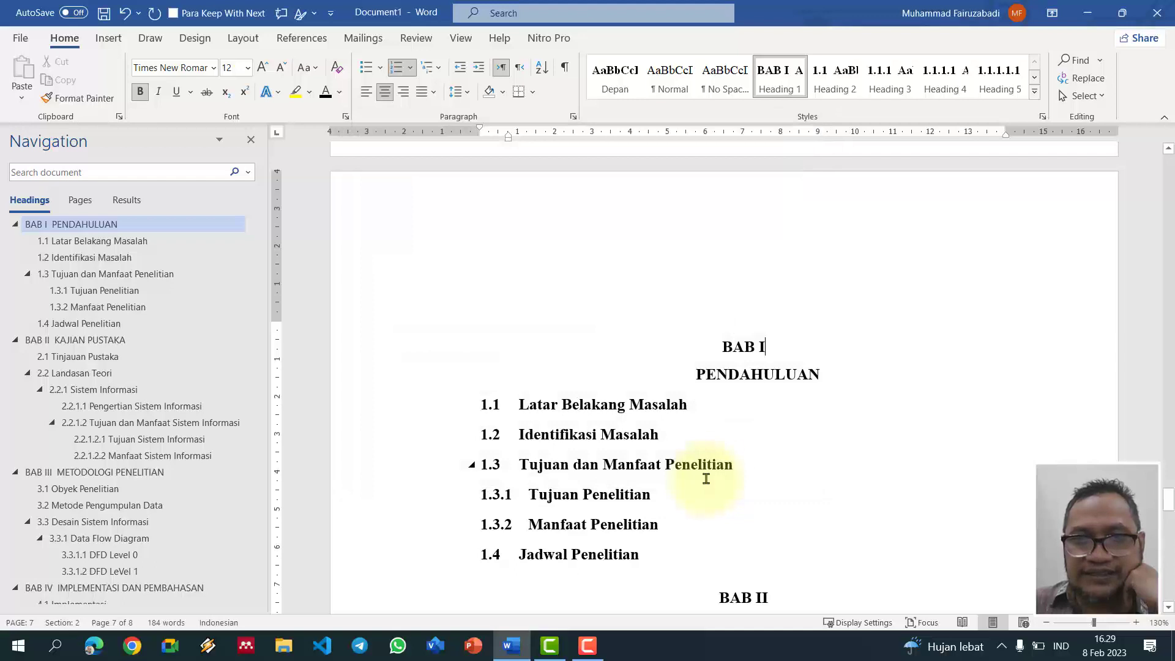
Step: Remove the hanging indent from the BAB I PENDAHULUAN heading and update the Heading 1 style to match it
scroll(778, 432, down, 2)
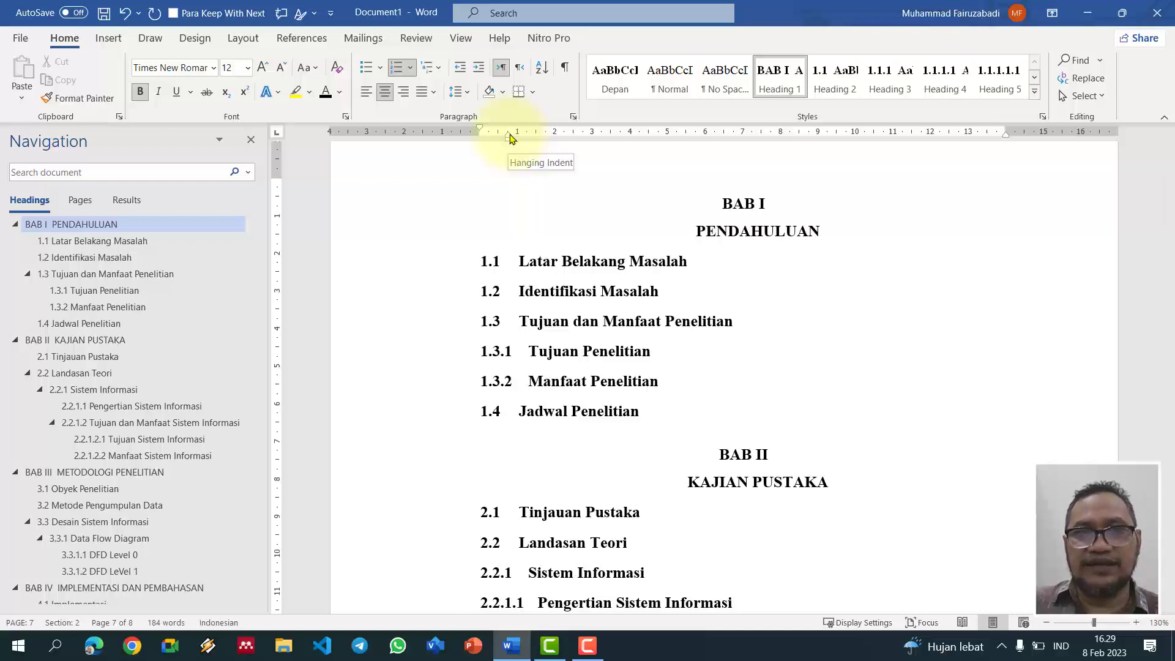
drag(511, 138, 480, 144)
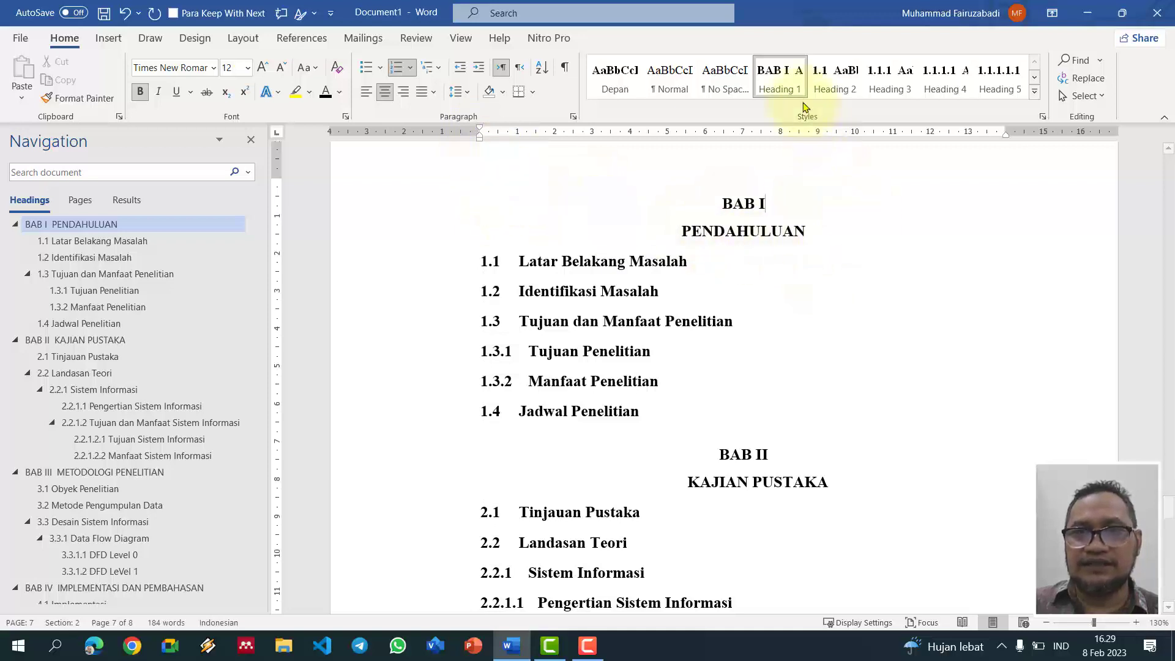
click(780, 91)
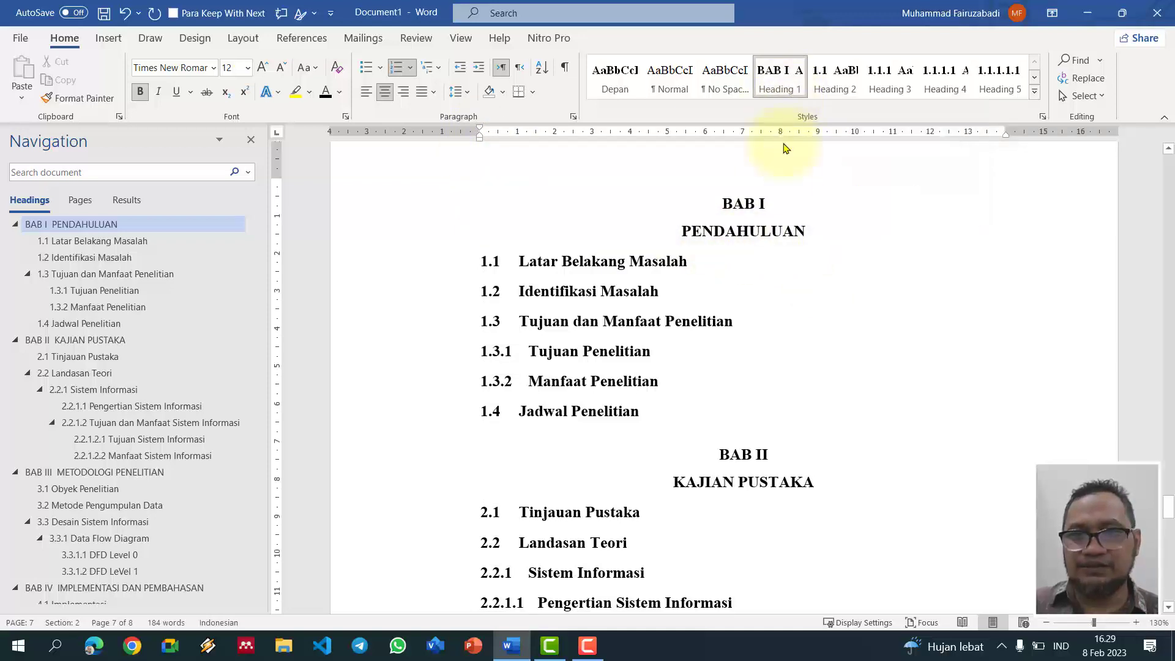
Step: Apply the Depan style to the DAFTAR PUSTAKA line after the BAB V section
scroll(764, 295, down, 15)
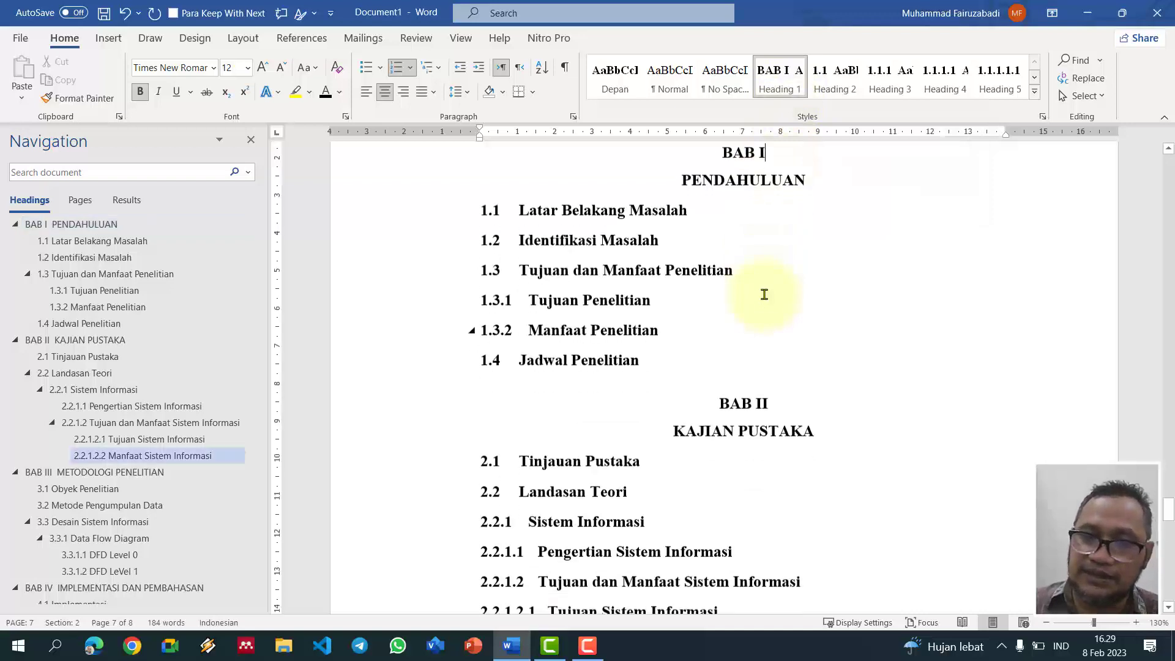
scroll(767, 308, down, 7)
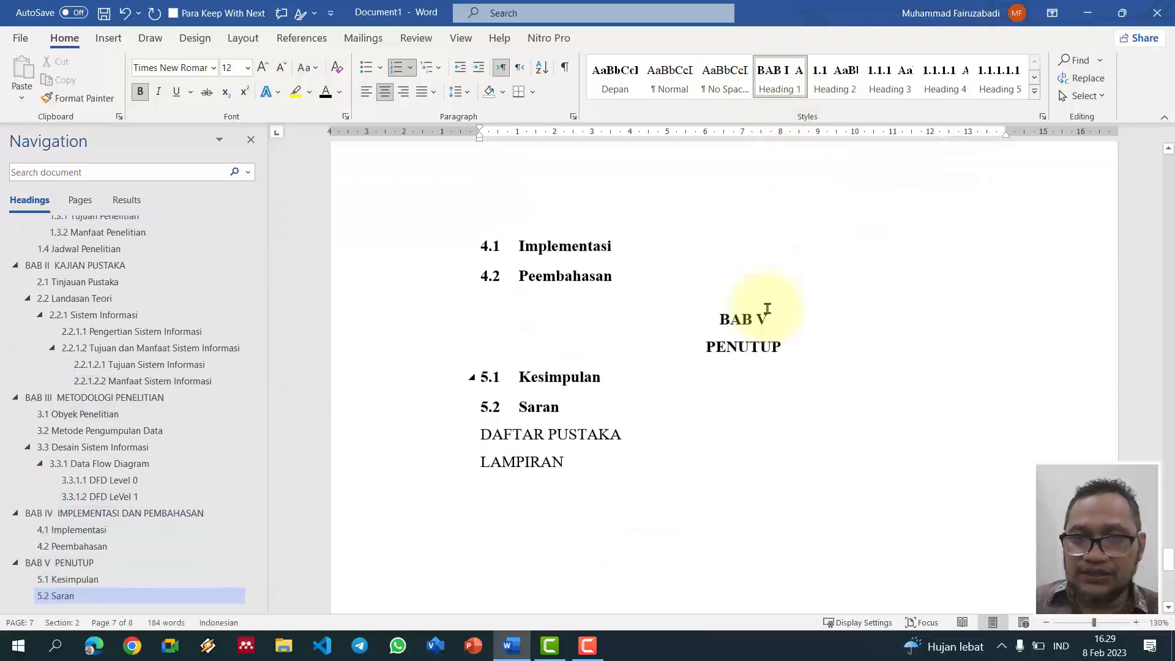
scroll(765, 309, up, 2)
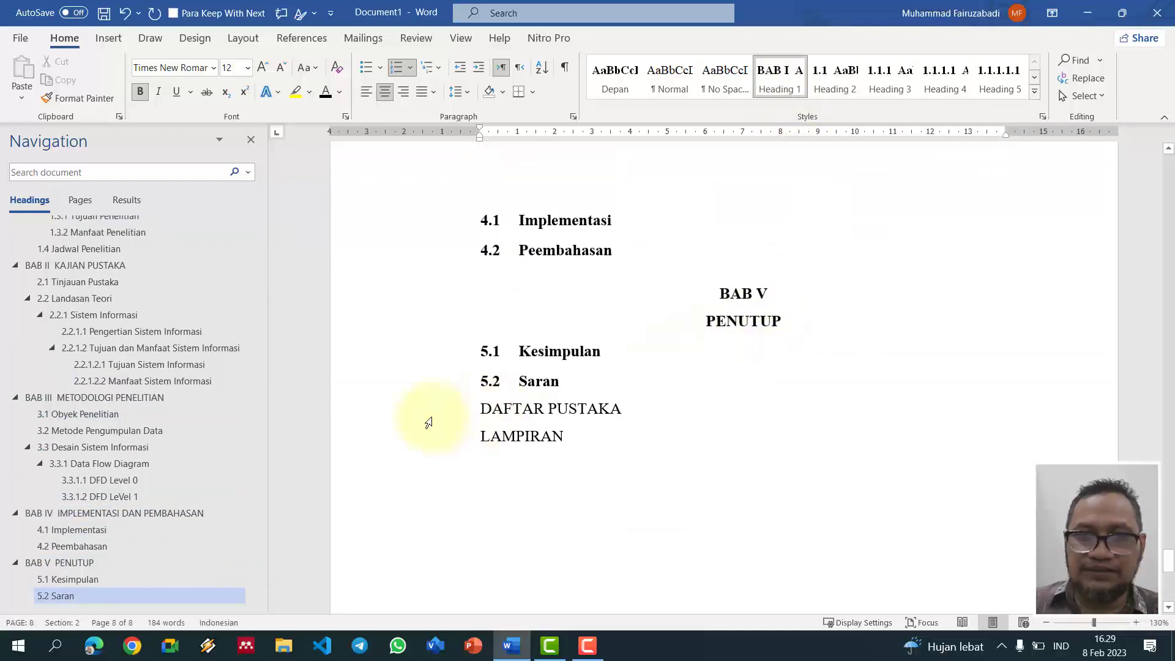
click(427, 416)
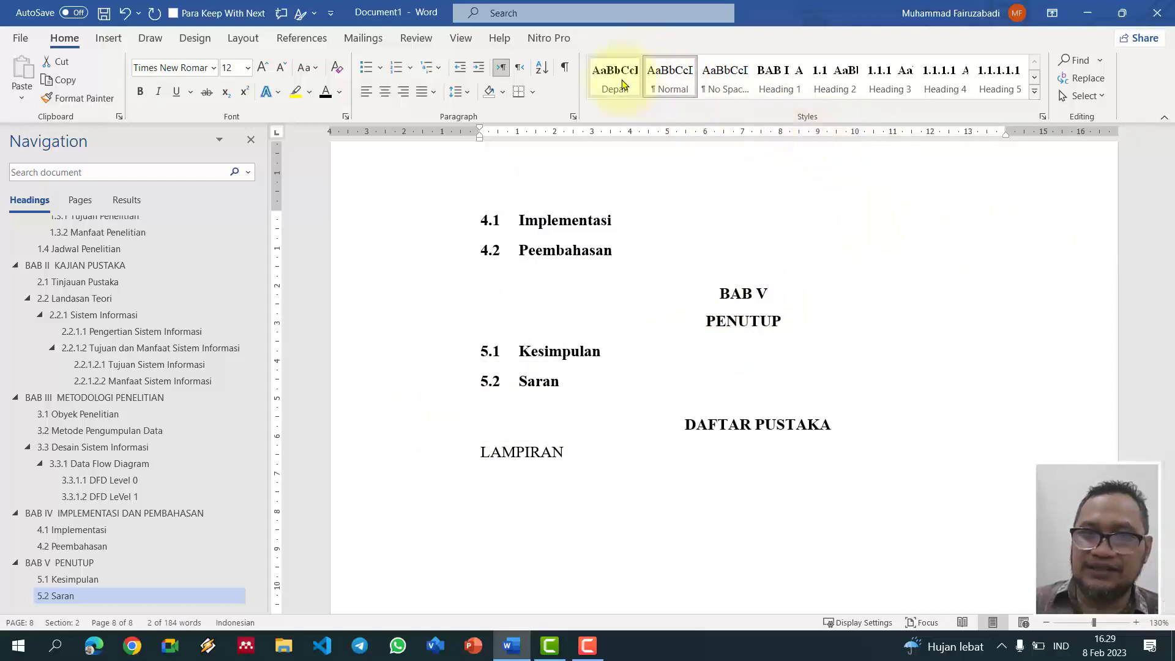
click(618, 79)
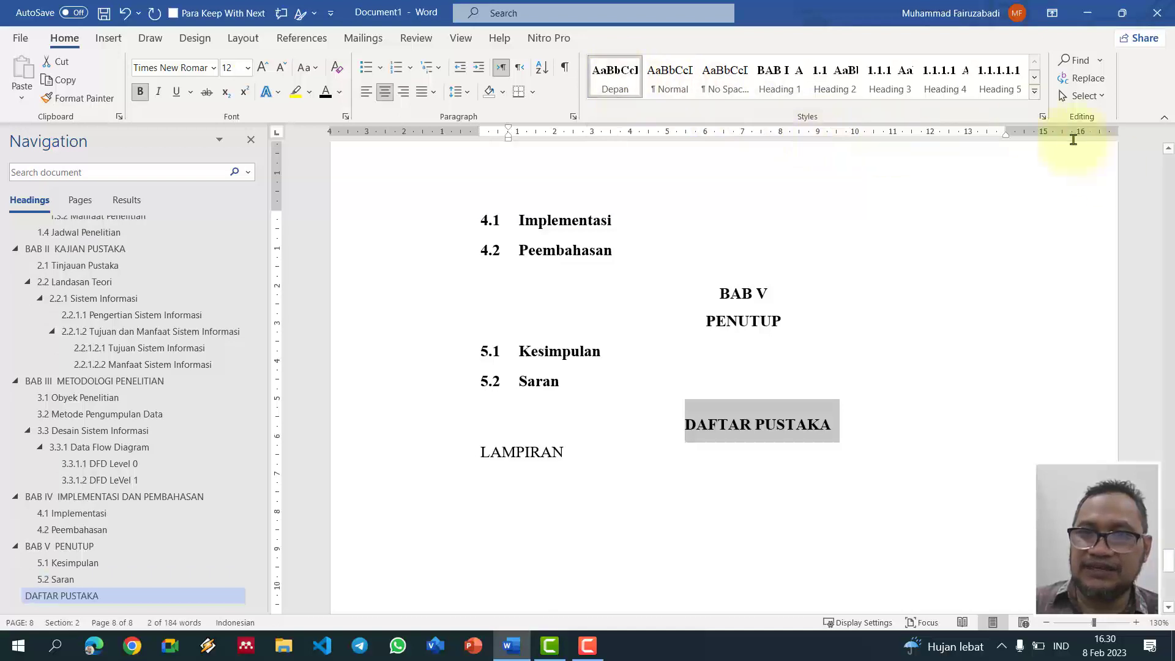
Step: Create a new style named Belakang from the DAFTAR PUSTAKA formatting and apply it to the LAMPIRAN line
click(1035, 92)
click(681, 204)
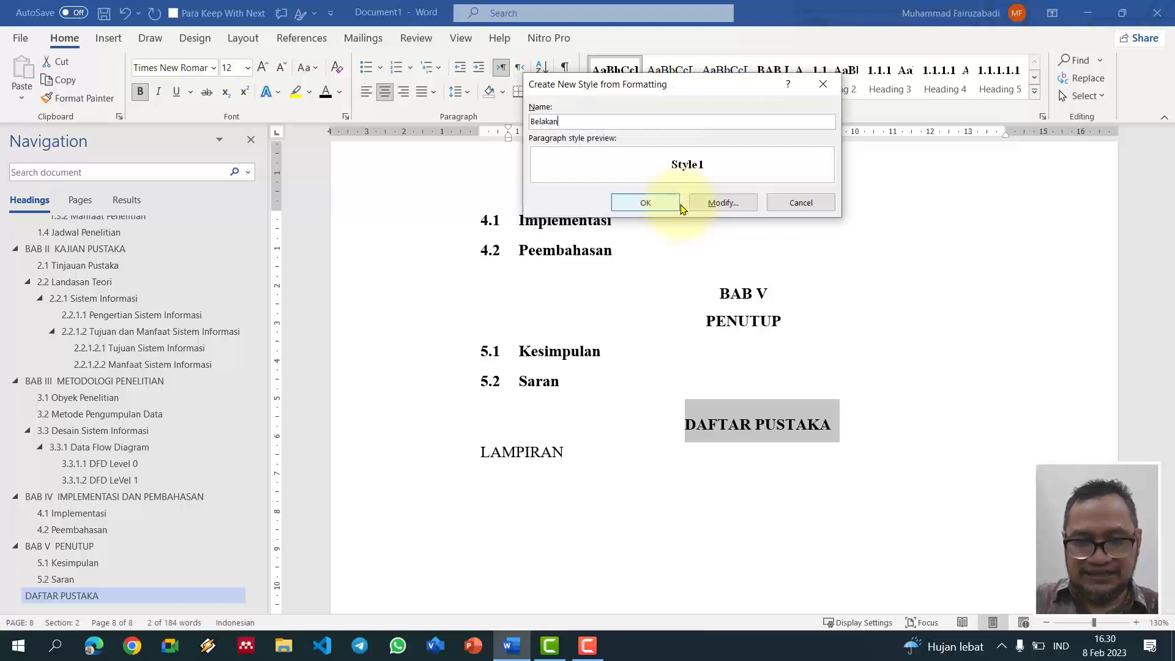
click(673, 204)
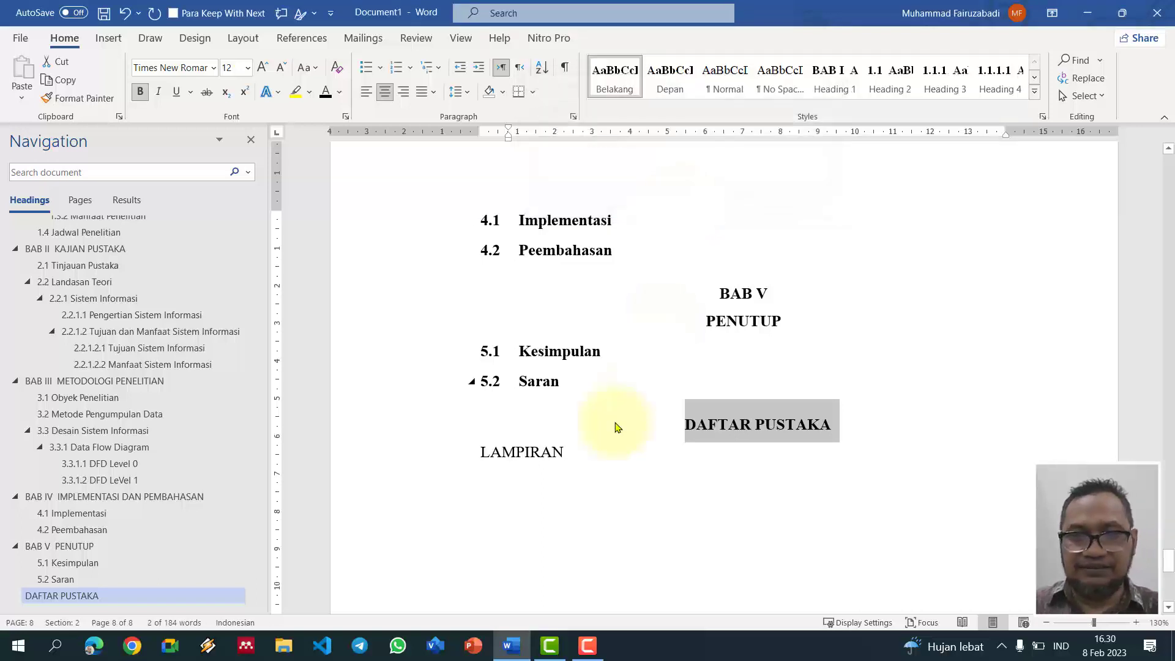
click(540, 451)
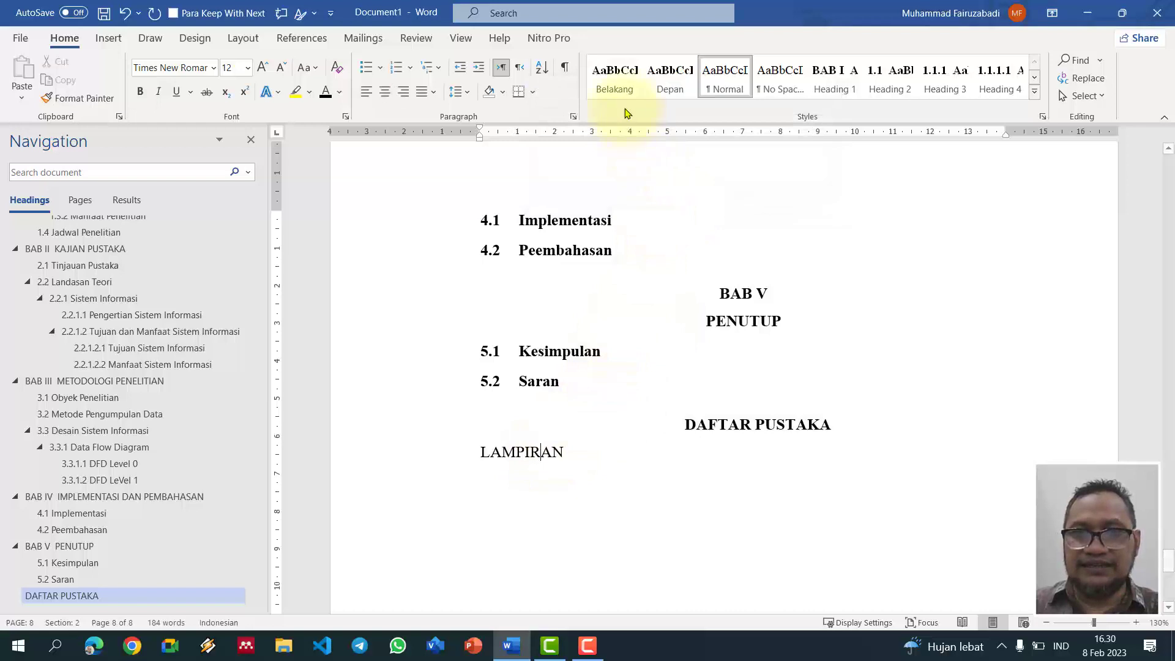
click(617, 85)
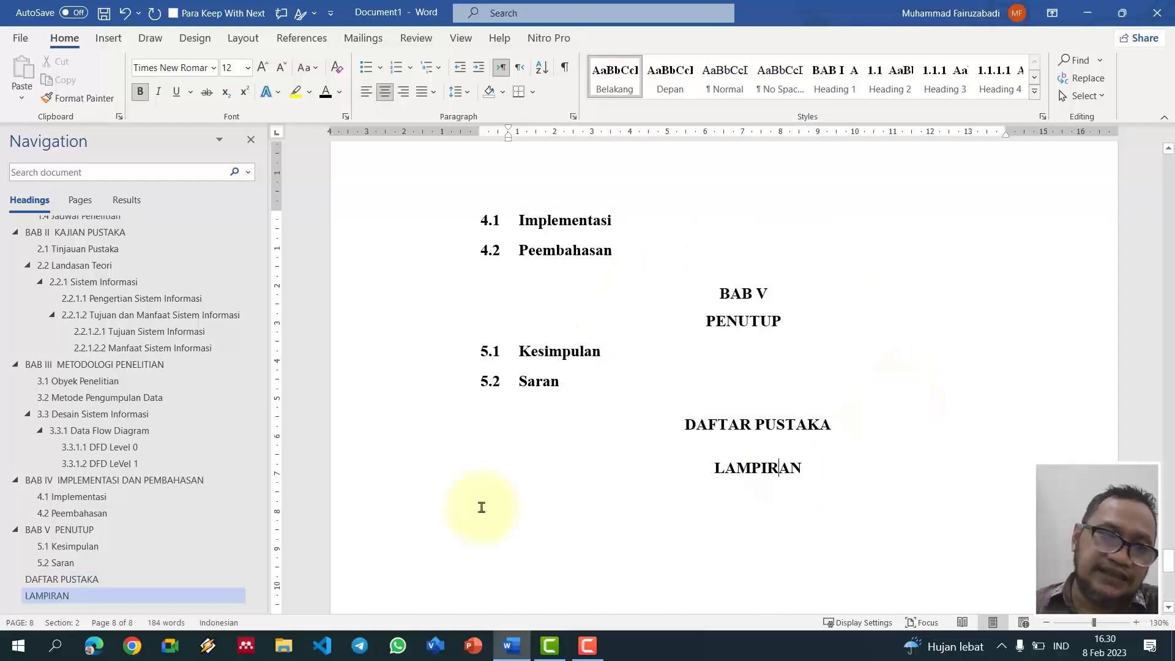
Step: Insert a Next Page section break after 1.4 Jadwal Penelitian and remove the empty line above the BAB II heading
scroll(675, 525, up, 15)
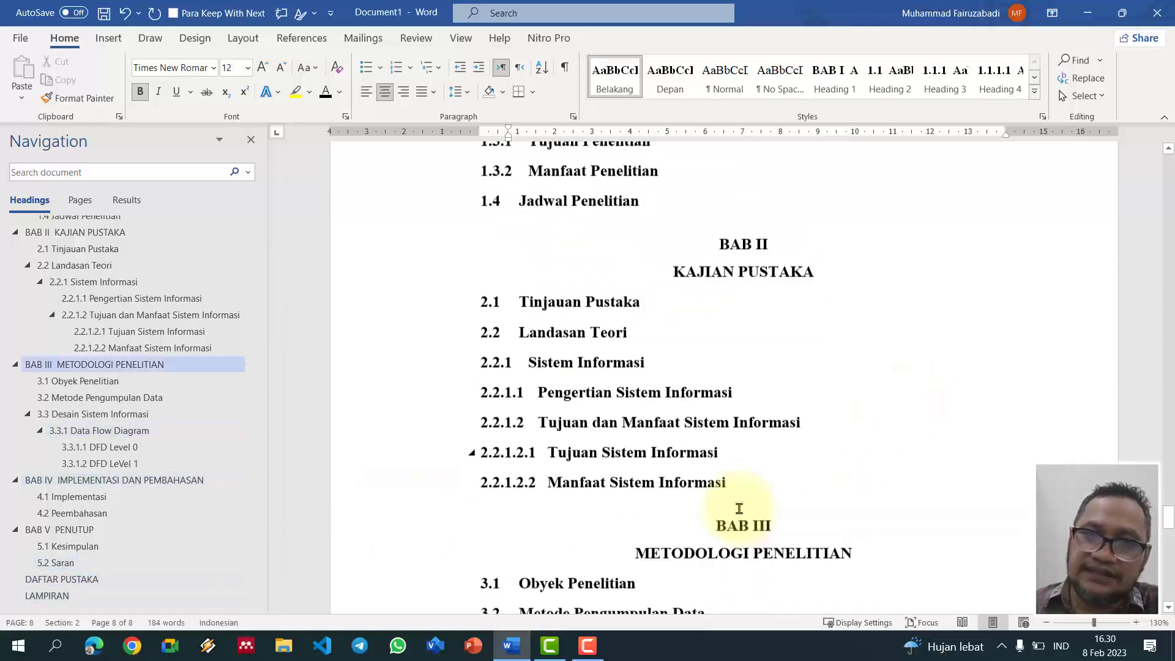
scroll(739, 508, up, 10)
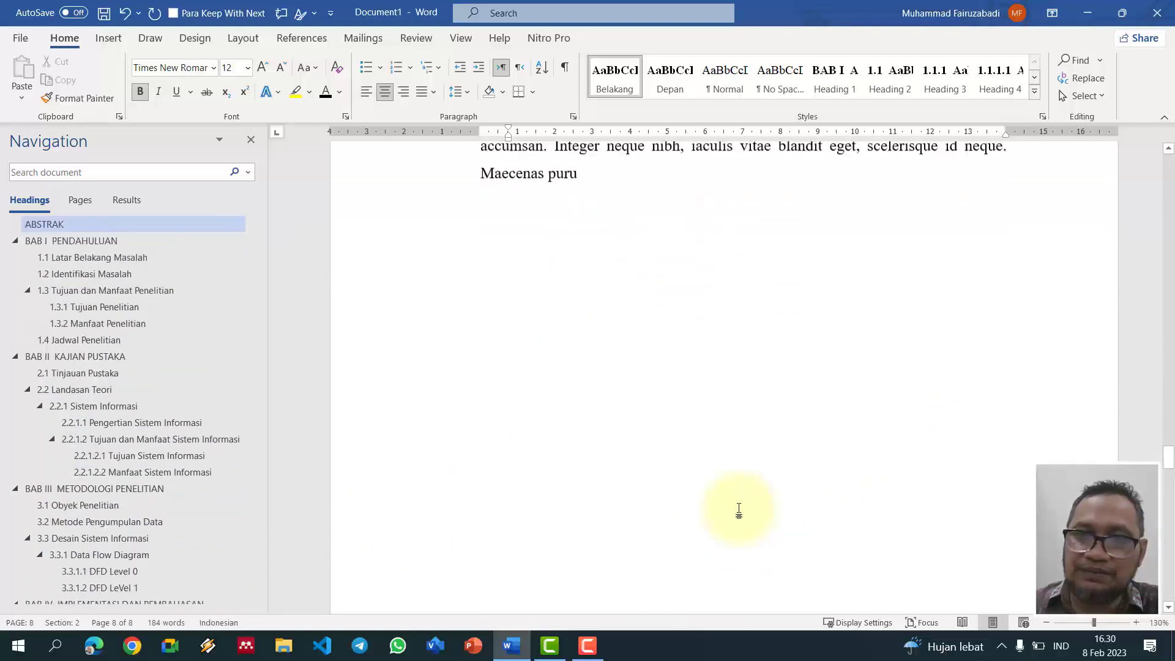
scroll(739, 509, down, 10)
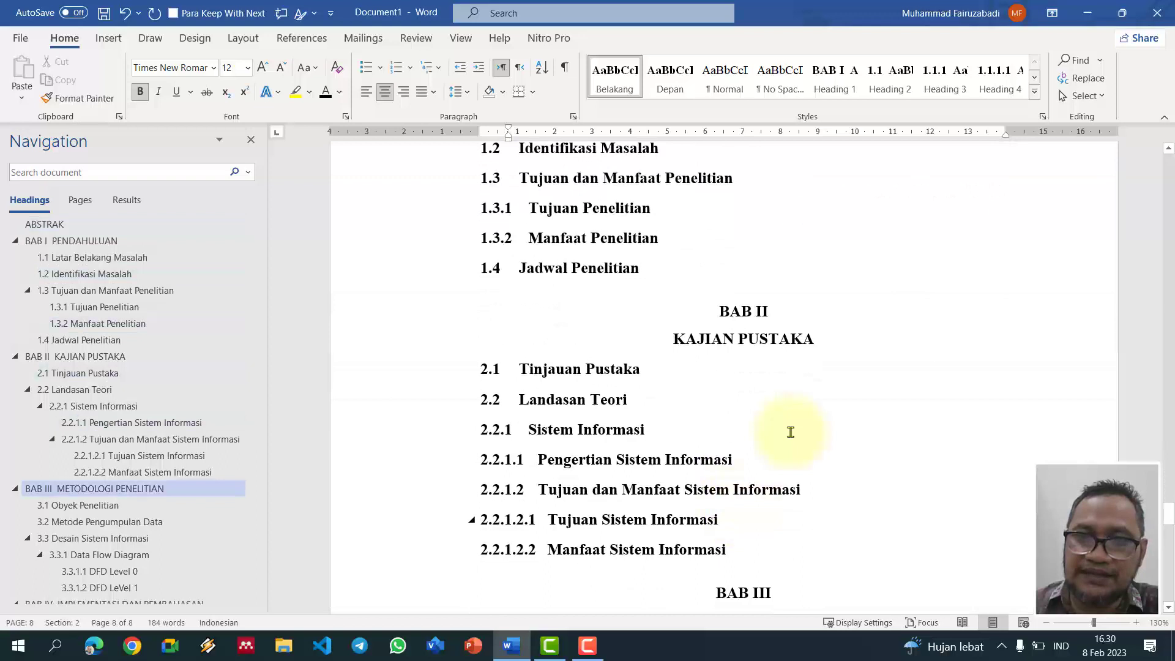
click(719, 312)
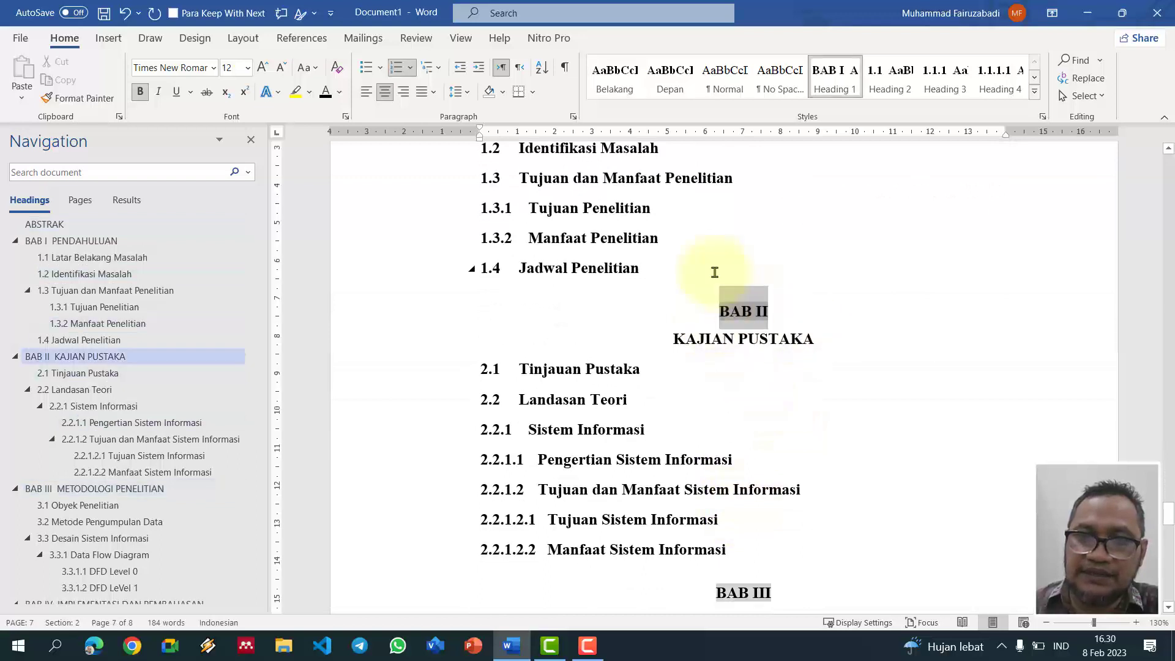
click(713, 270)
key(Return)
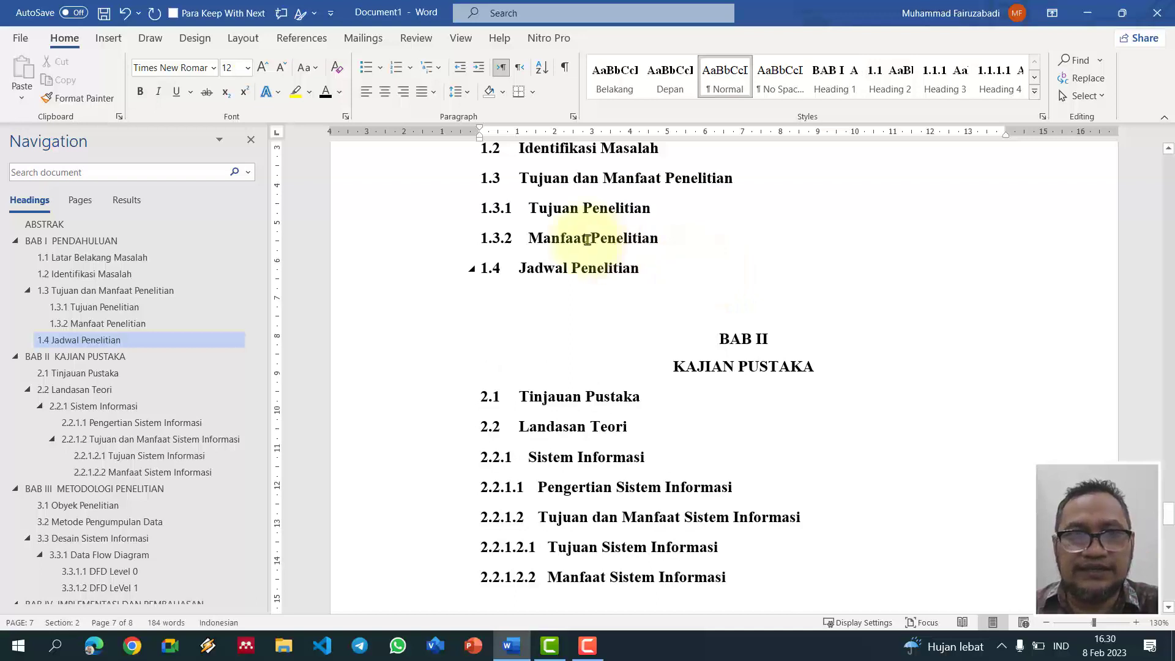
click(243, 38)
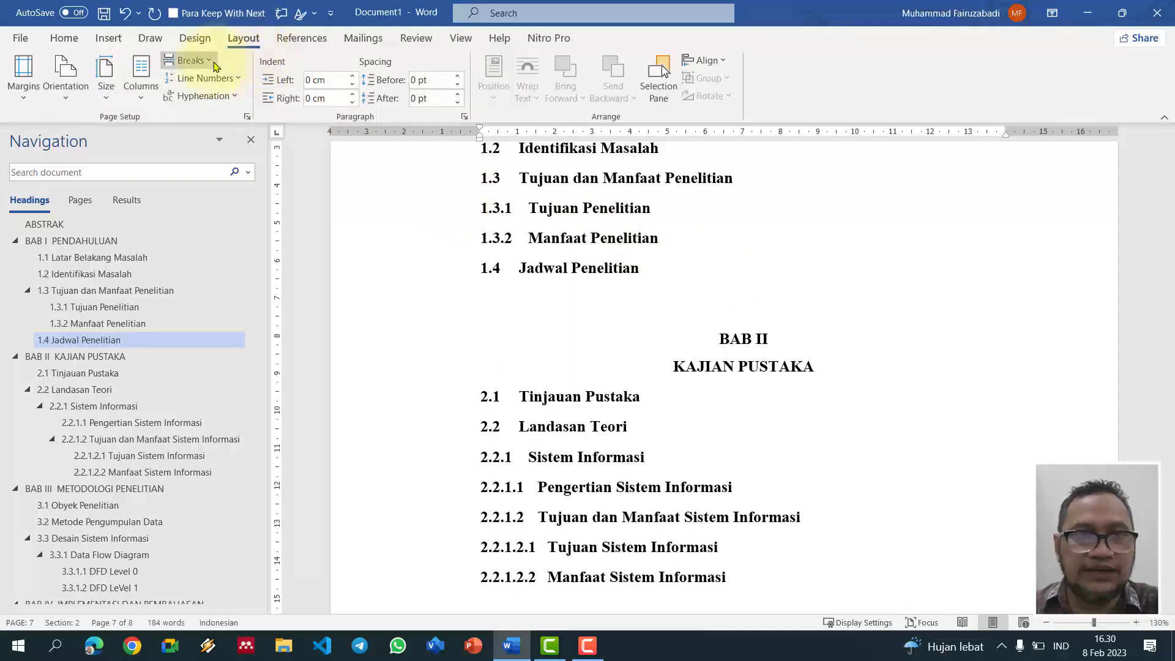
click(188, 60)
click(273, 290)
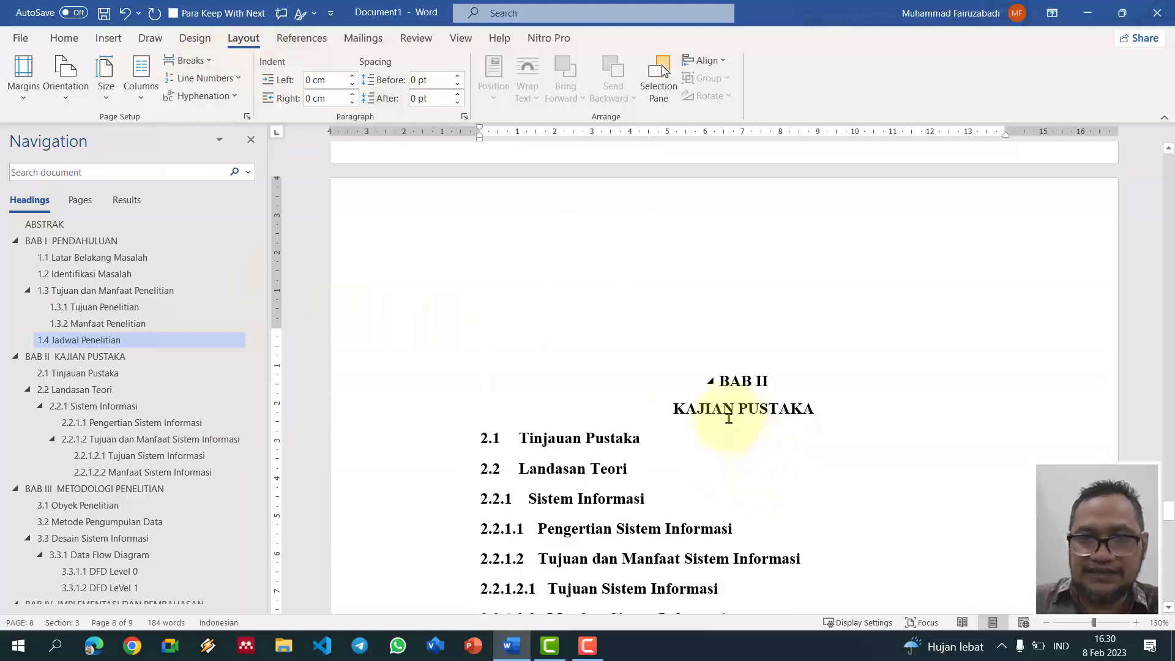
click(433, 340)
key(Delete)
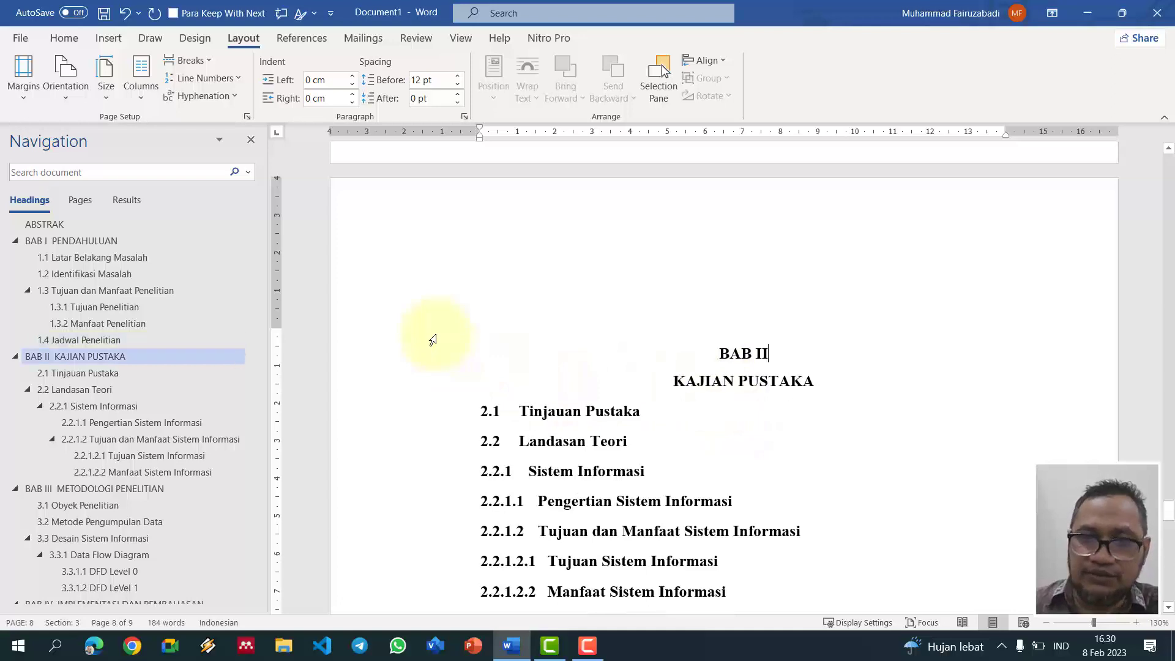
Step: Insert a Next Page section break after 2.2.1.2.2 Manfaat Sistem Informasi and remove the empty line above the BAB III heading
scroll(490, 355, down, 5)
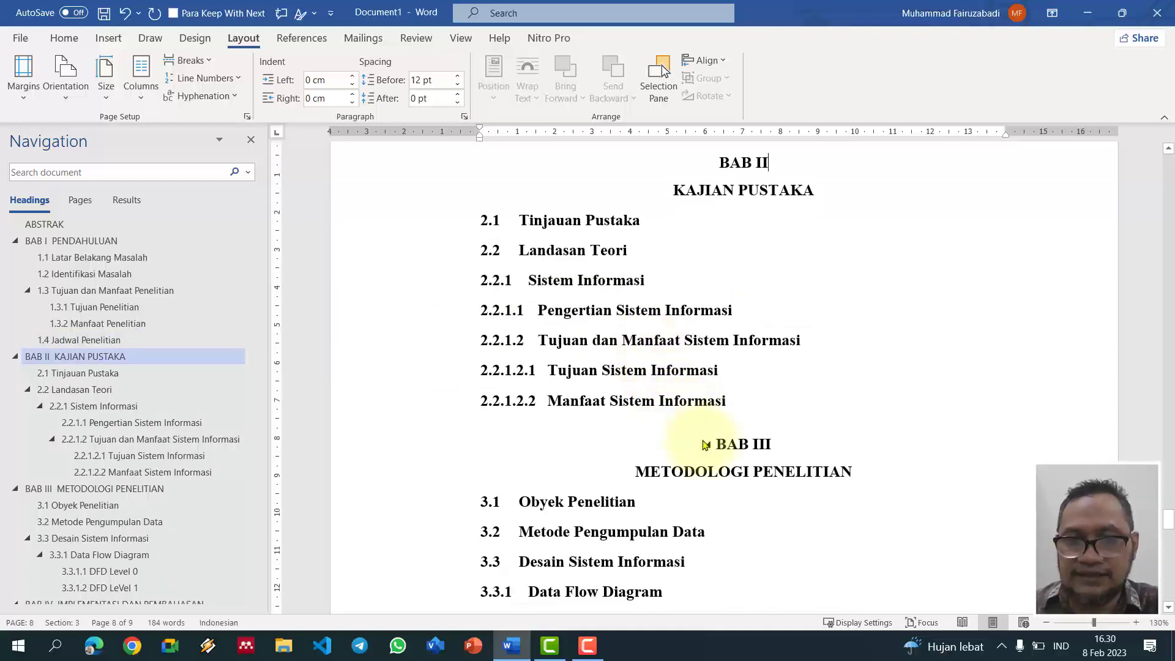
click(717, 445)
click(769, 411)
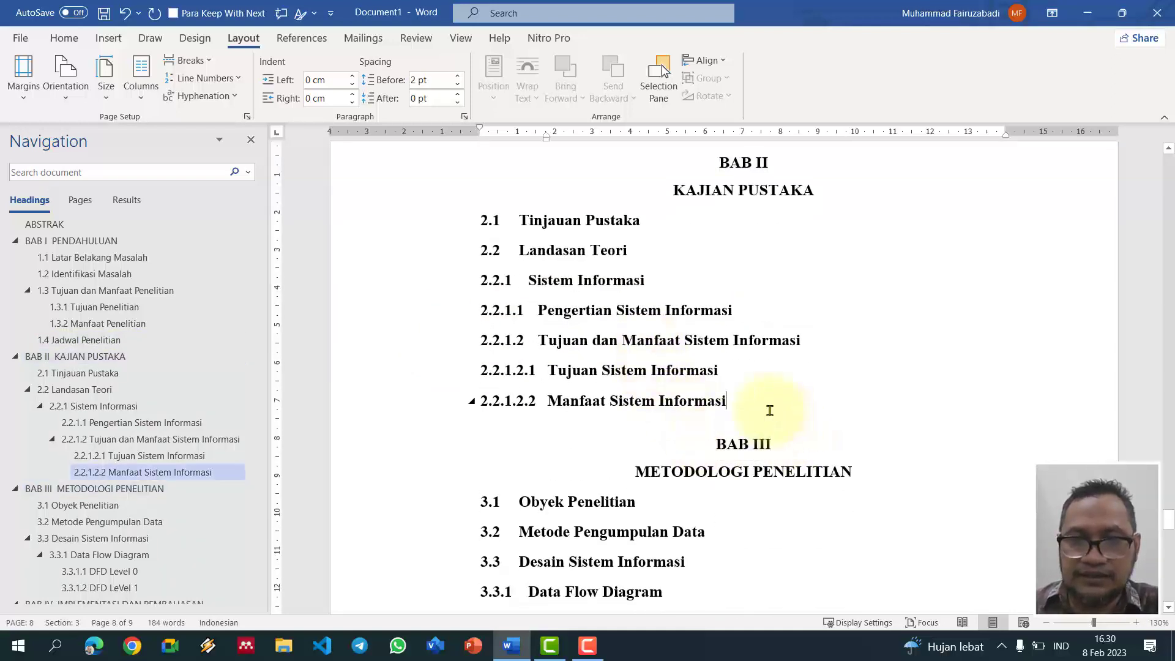
key(Return)
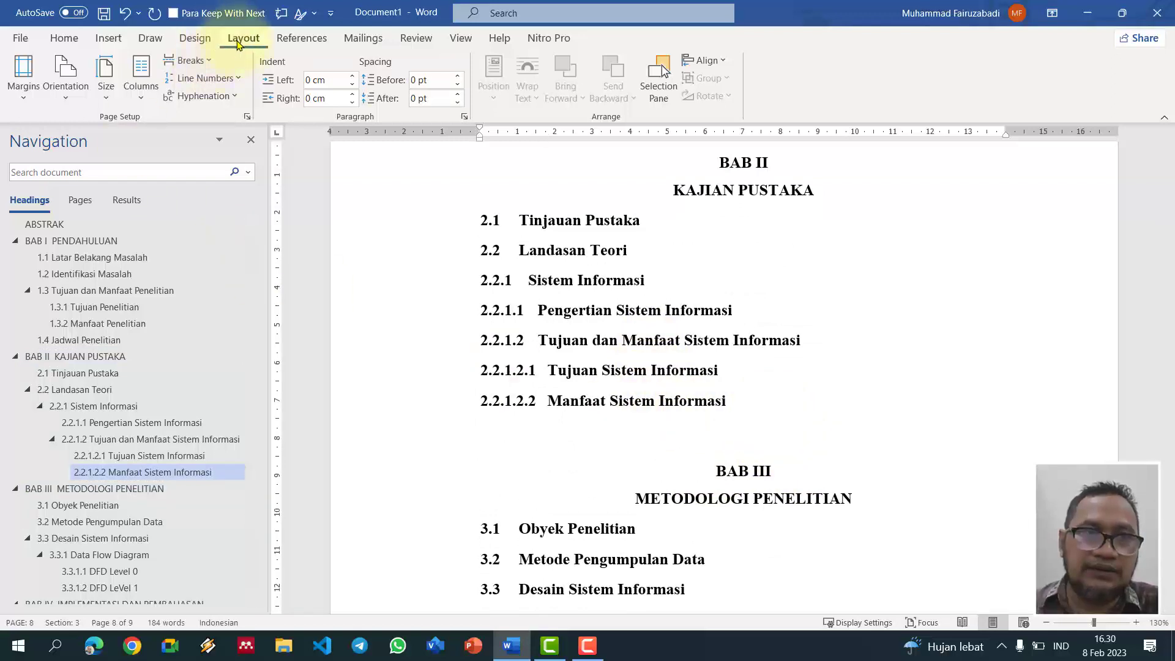
click(187, 60)
click(219, 282)
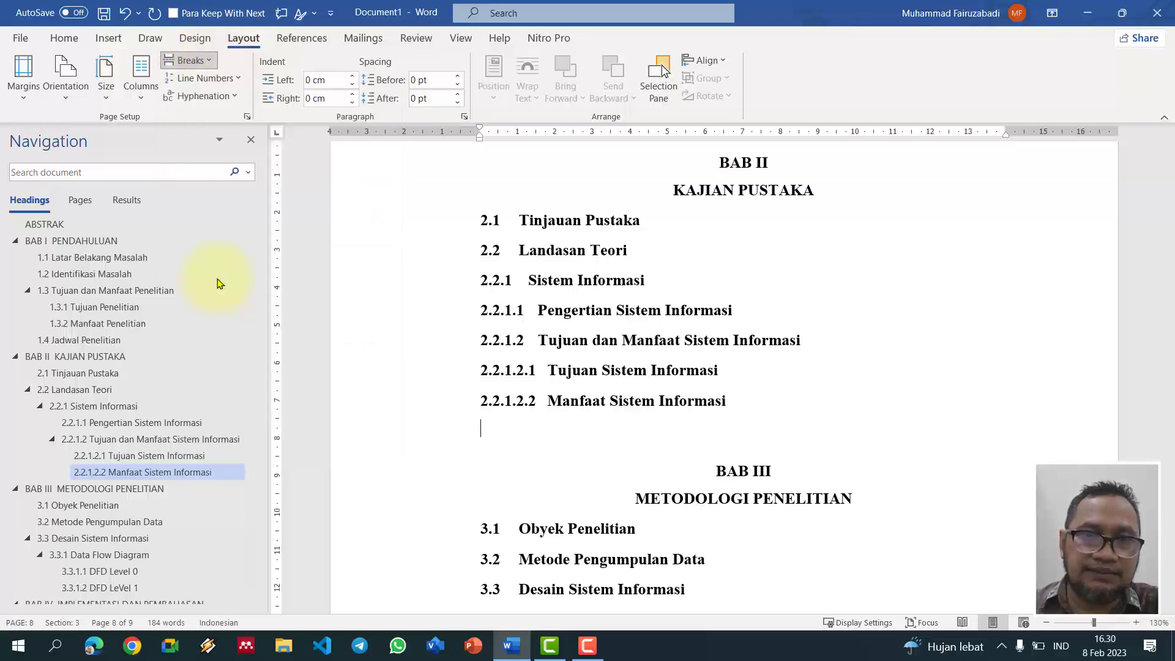
key(Delete)
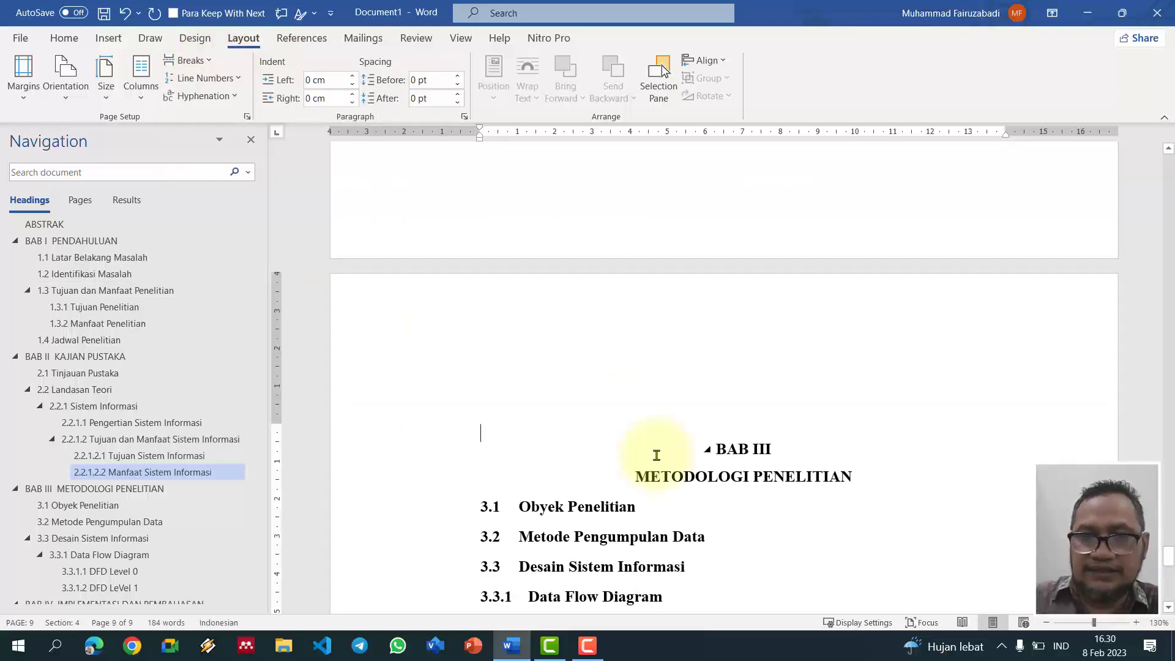
Step: Insert a Next Page section break after 3.3.1.2 DFD LeVel 1 and remove the empty line above the BAB IV heading
scroll(655, 456, down, 3)
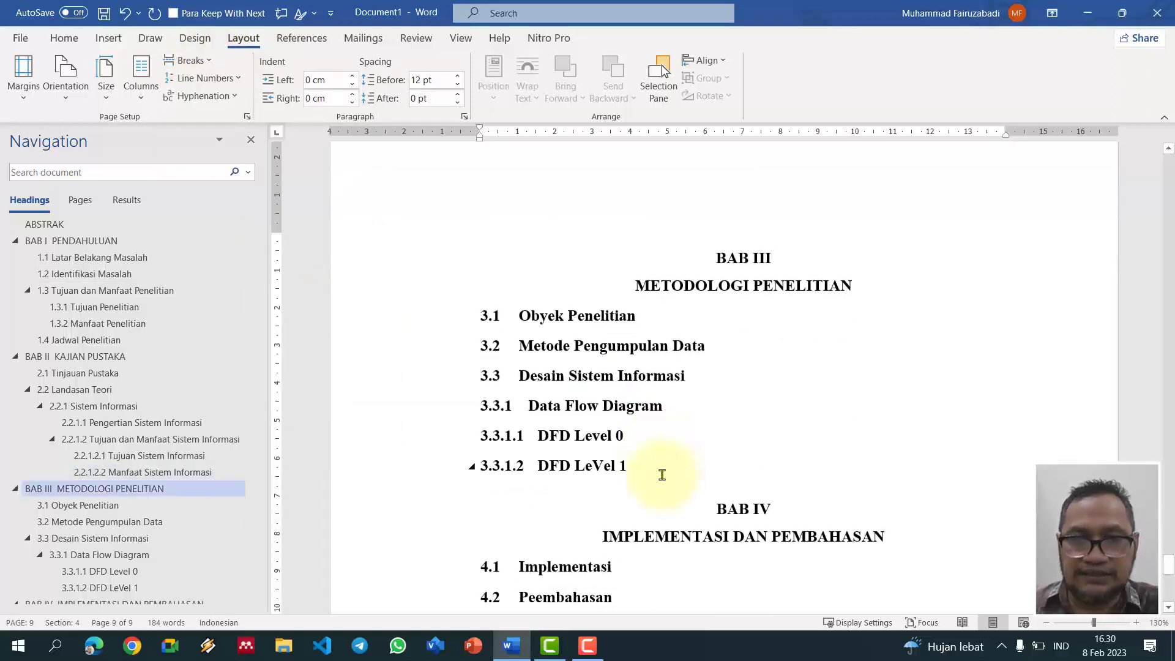
click(661, 472)
key(Return)
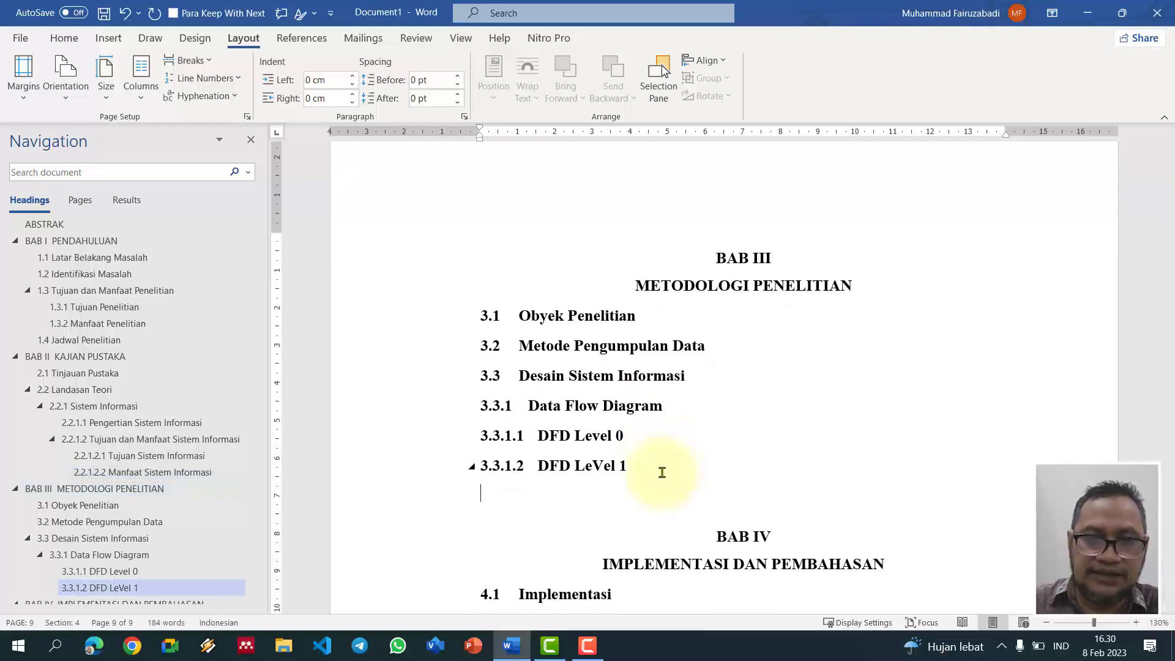
click(187, 60)
click(264, 281)
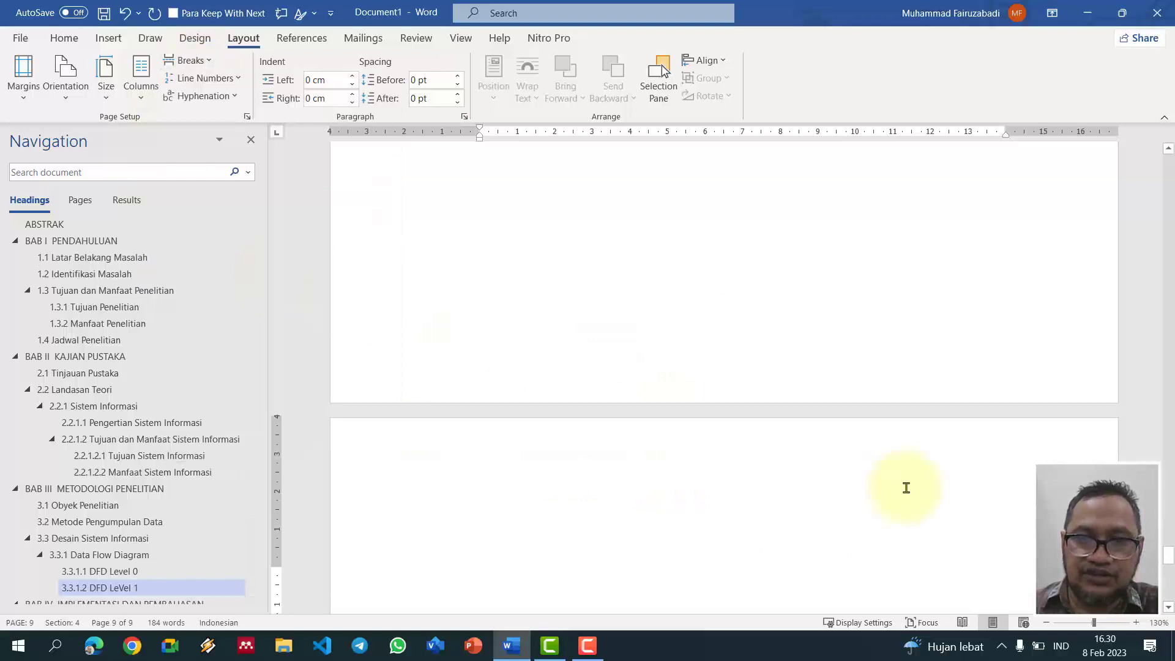
key(Delete)
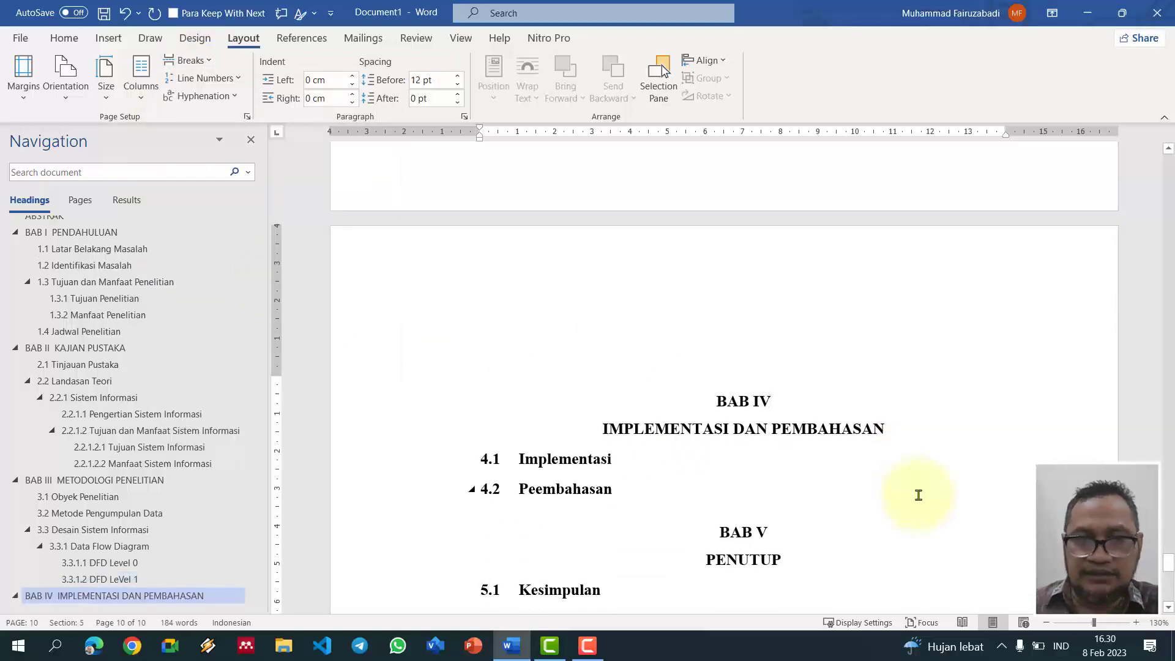
Step: Insert a Next Page section break after 4.2 Peembahasan and remove the empty line above the BAB V heading
click(652, 494)
key(Return)
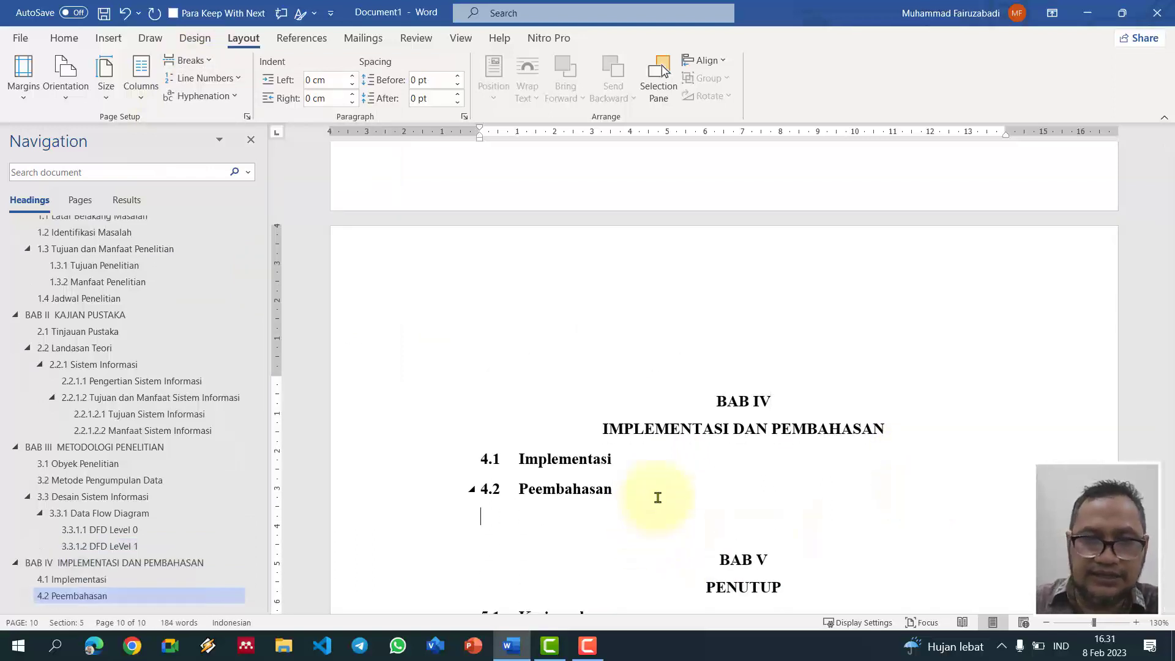
click(186, 60)
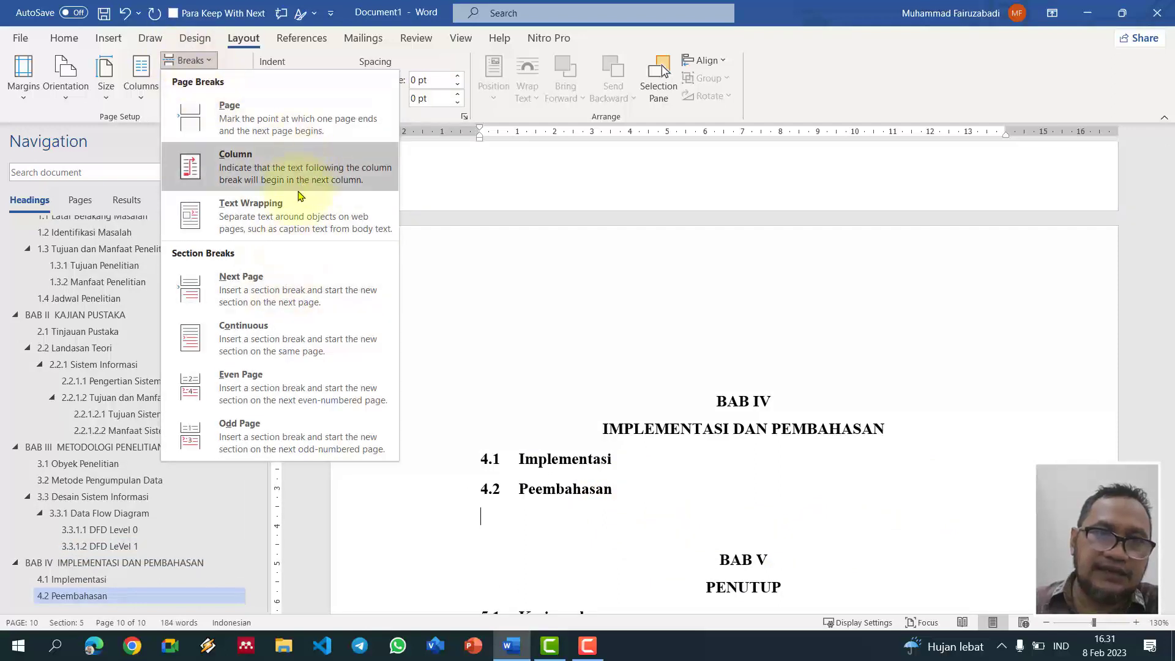
click(288, 294)
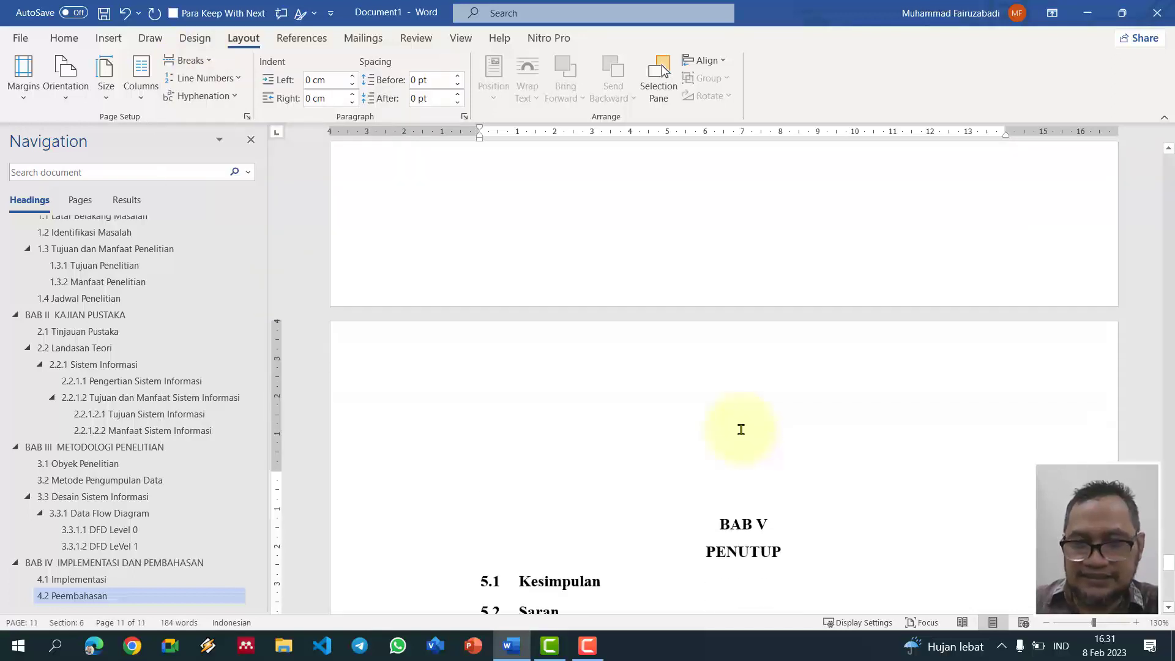
Step: Review the chapter pages from BAB V back to BAB II, examining where each chapter starts
scroll(159, 507, up, 5)
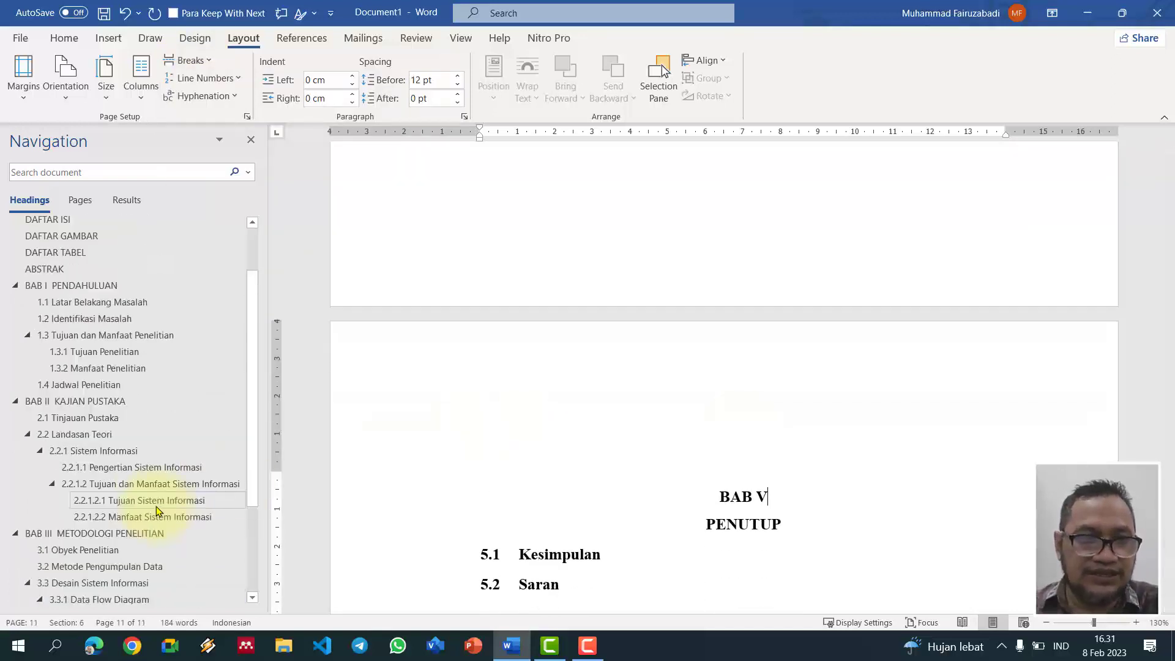
scroll(776, 451, up, 15)
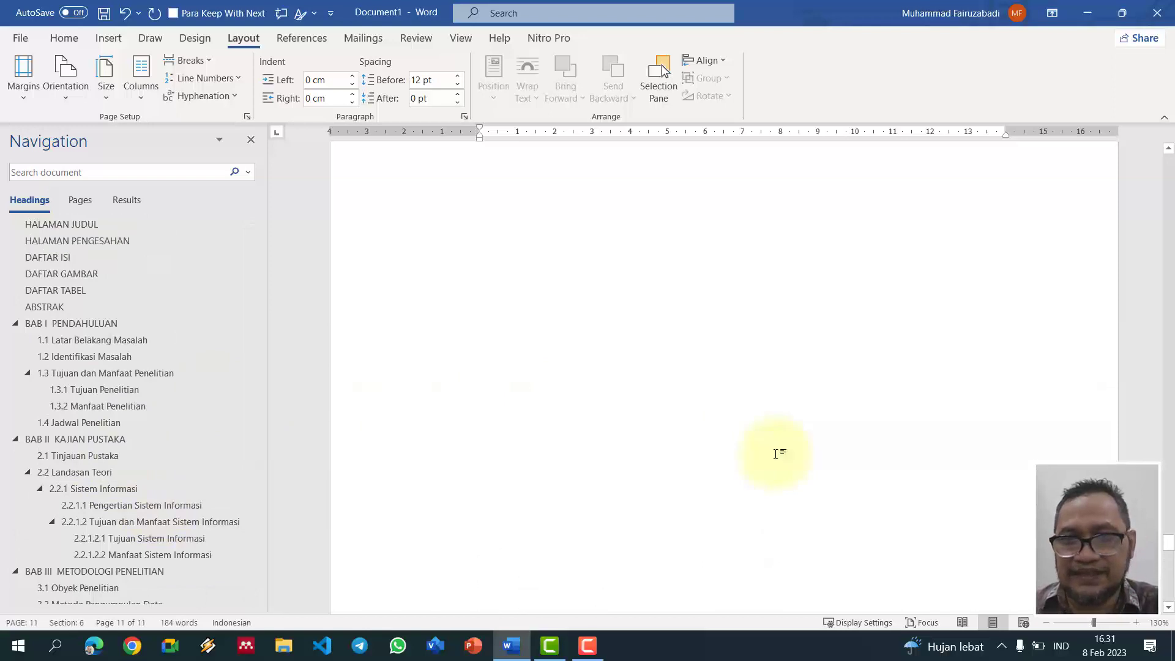
scroll(776, 453, up, 15)
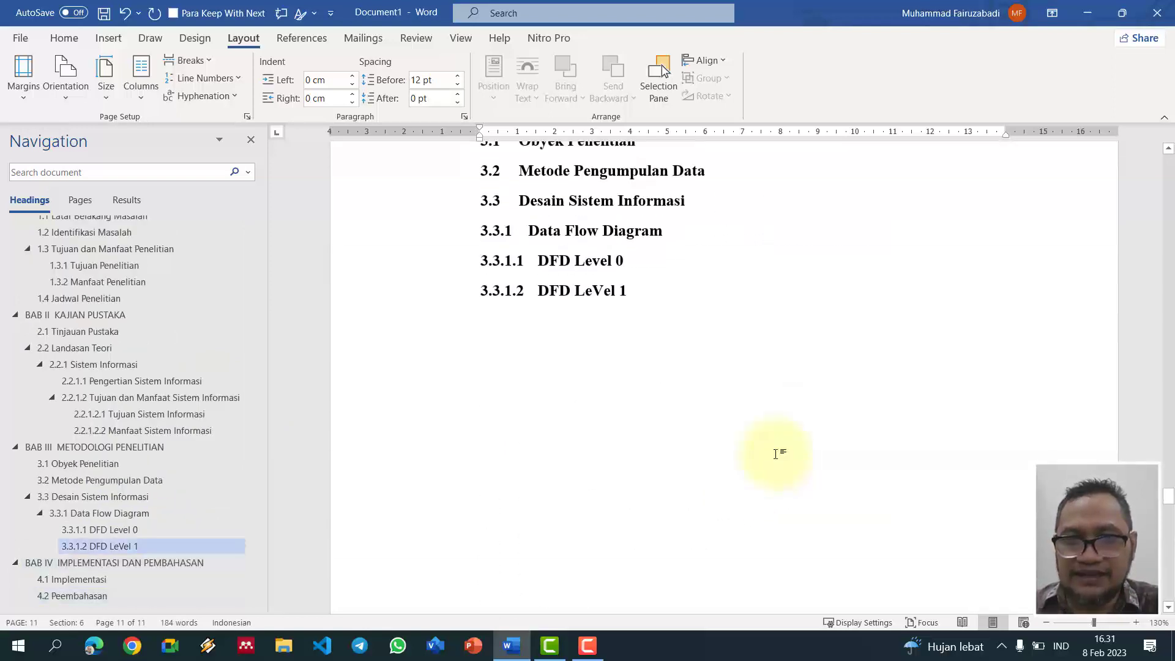
scroll(776, 453, up, 20)
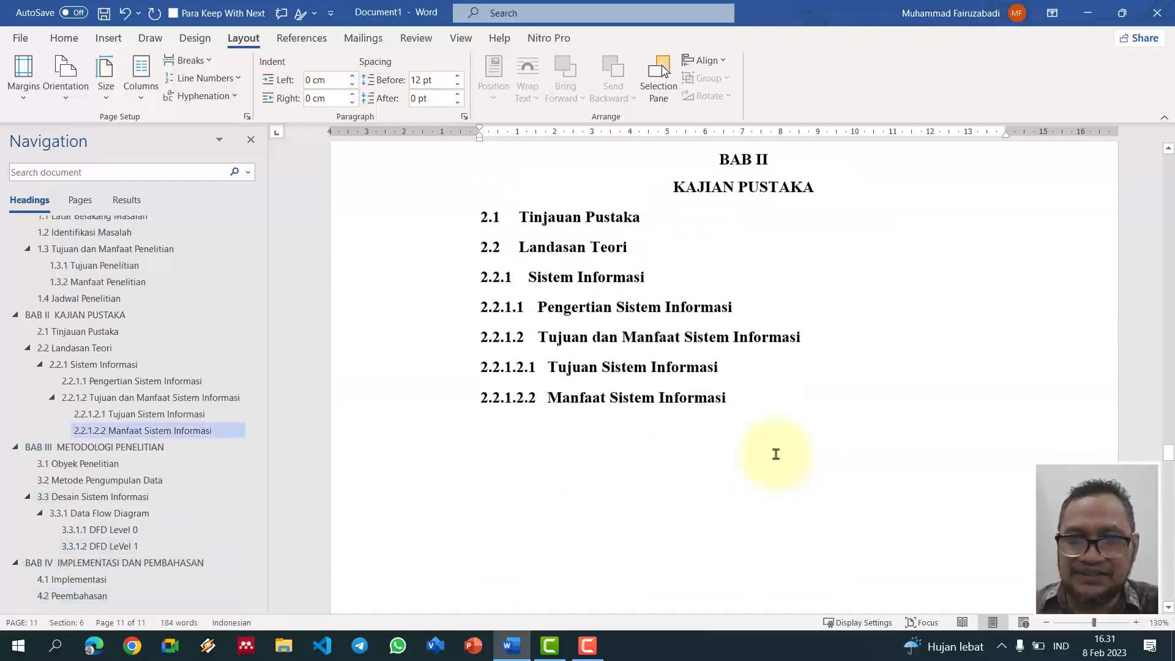
Step: Insert a placeholder paragraph from the "_lorem" text entry below heading 1.1 Latar Belakang Masalah
scroll(776, 453, up, 20)
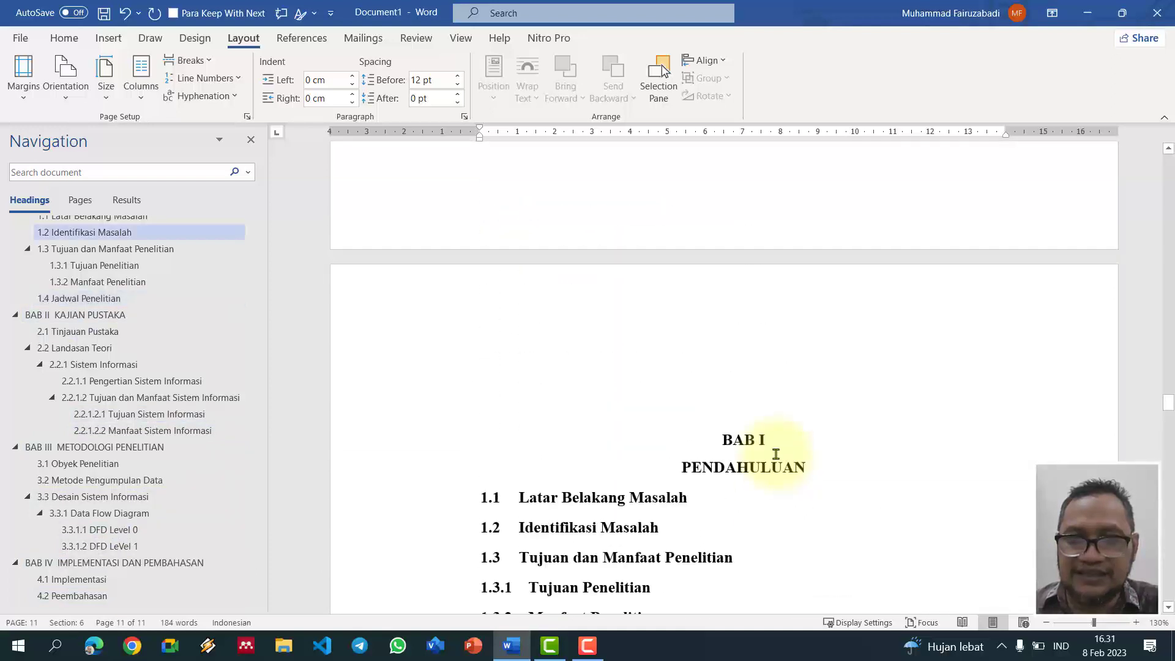
scroll(776, 454, up, 15)
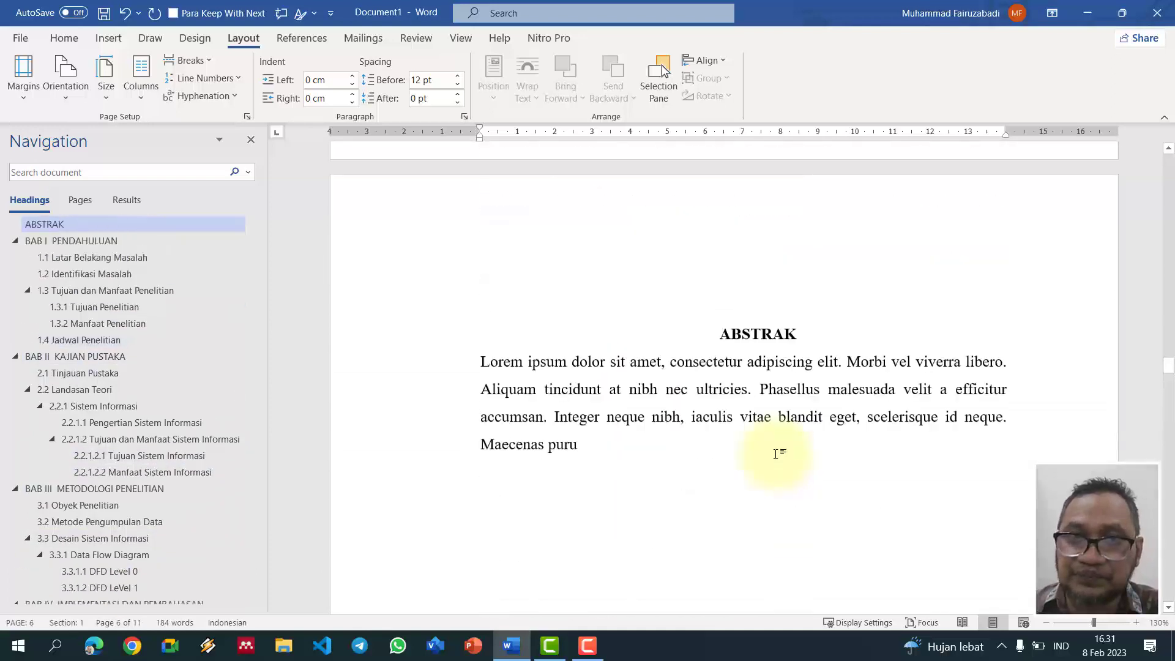
scroll(776, 454, down, 5)
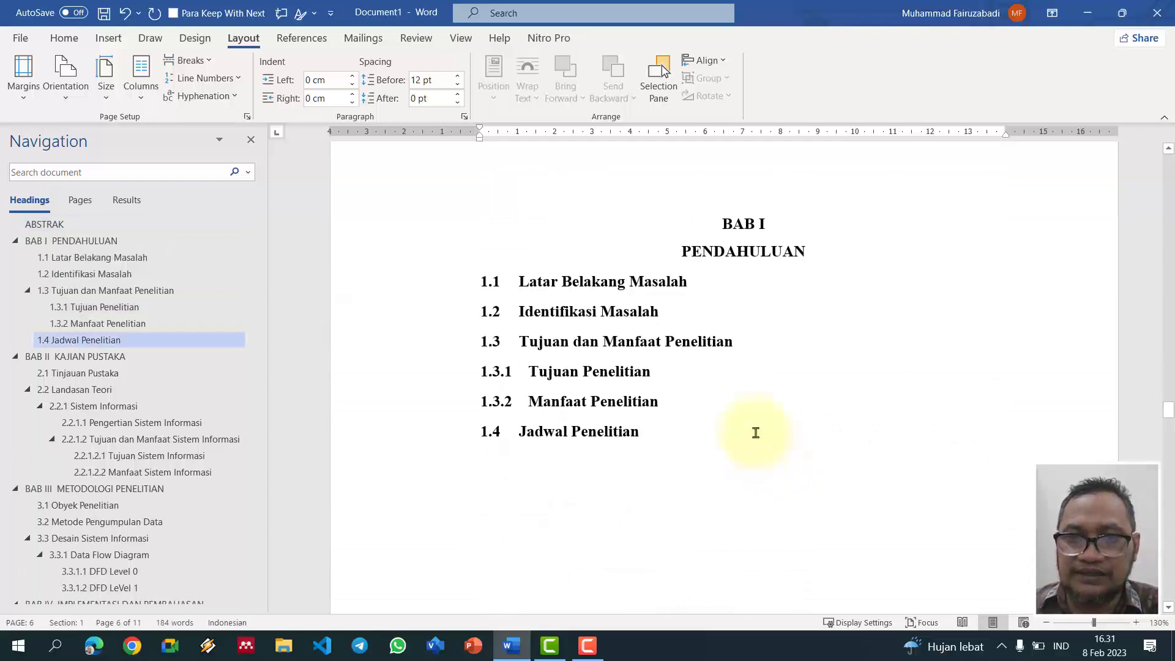
click(725, 284)
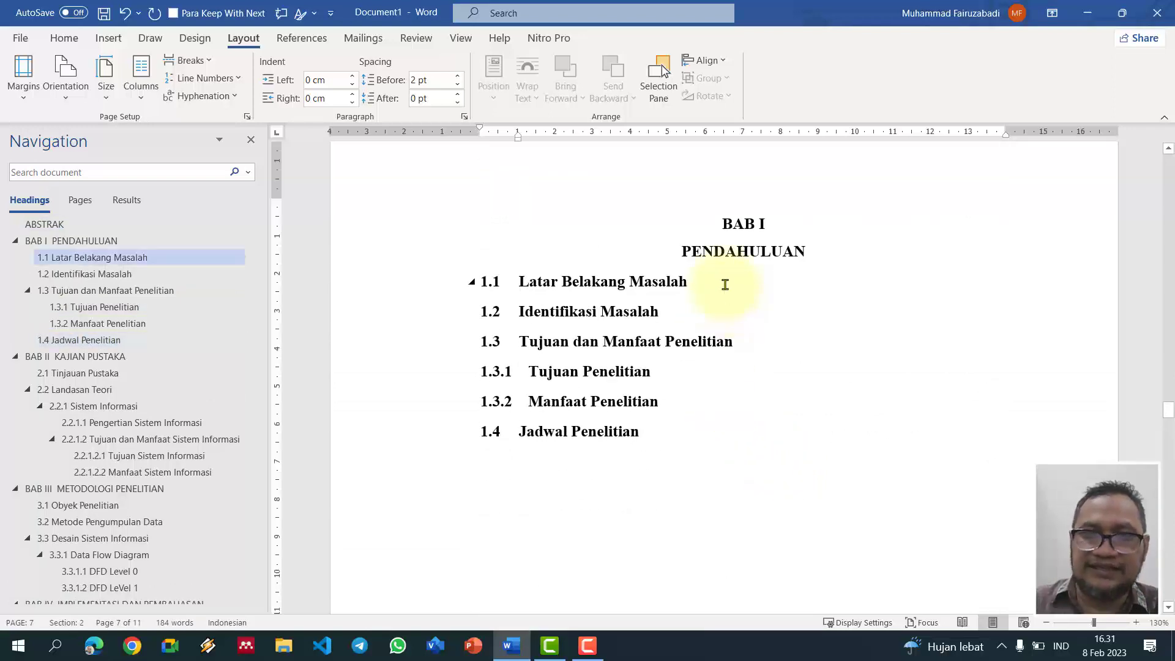
key(Return)
text(lorem())
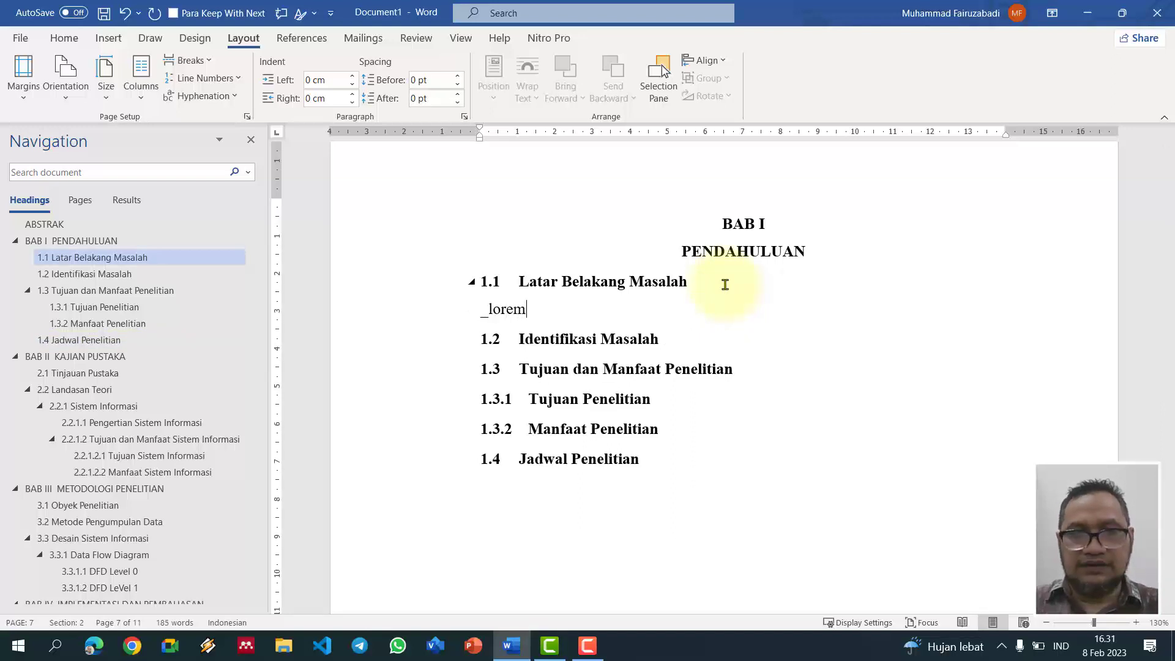
key(Return)
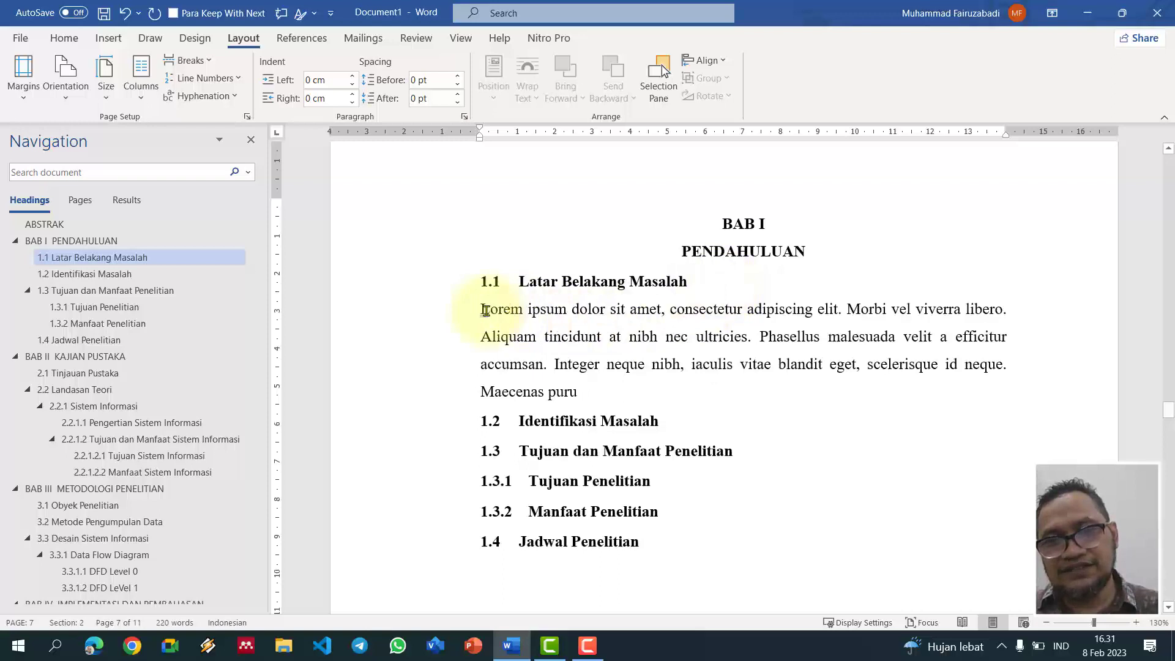
Step: Give the paragraph under heading 1.1 a first-line indent of 1,27 cm
click(64, 38)
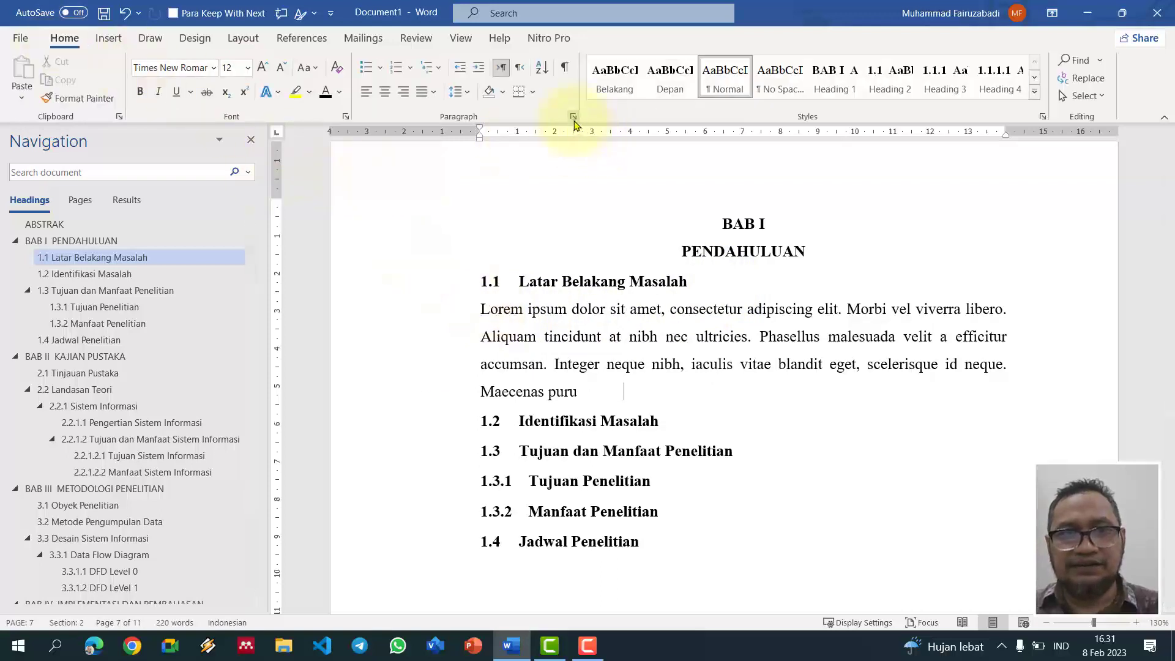
click(573, 116)
click(439, 129)
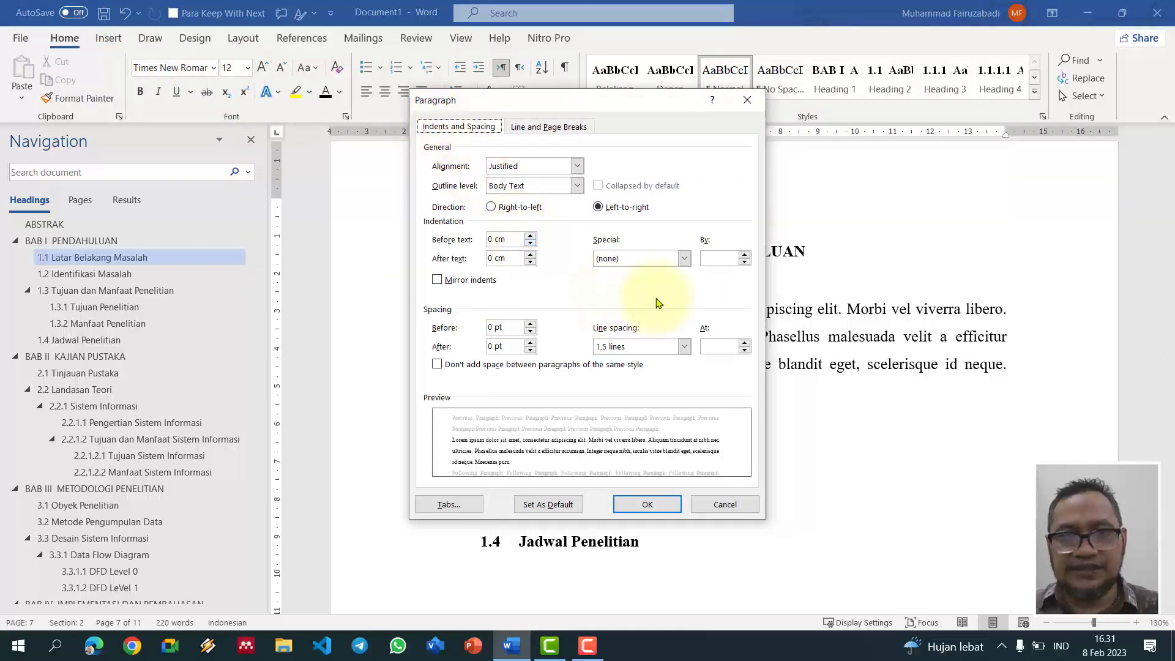
click(684, 261)
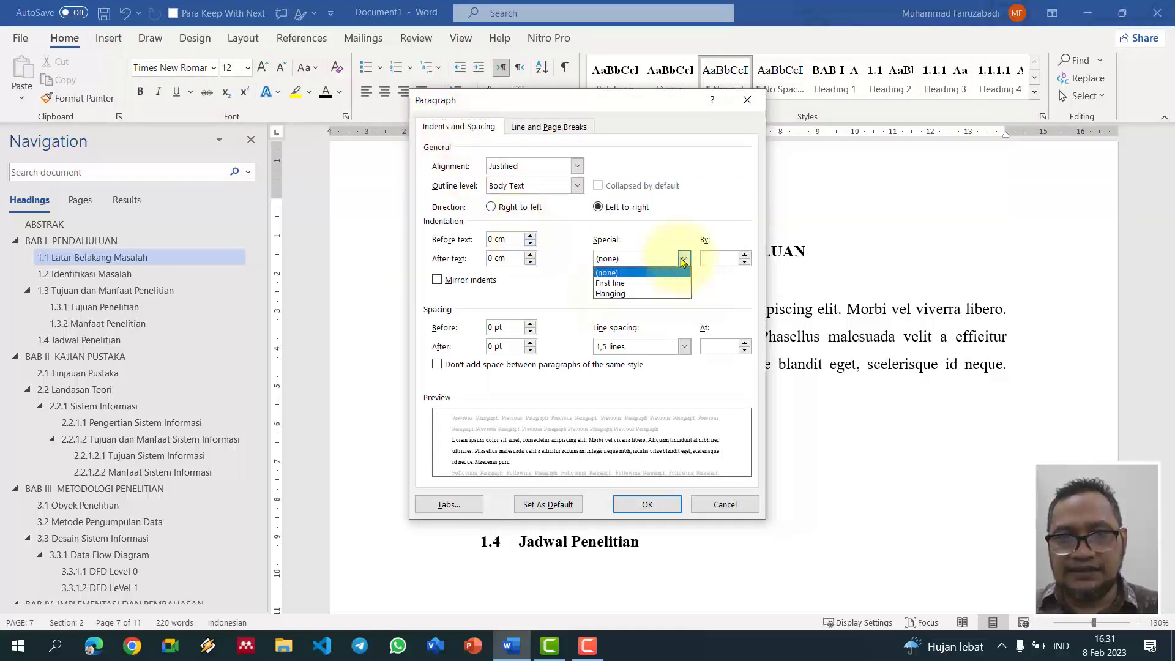
click(656, 282)
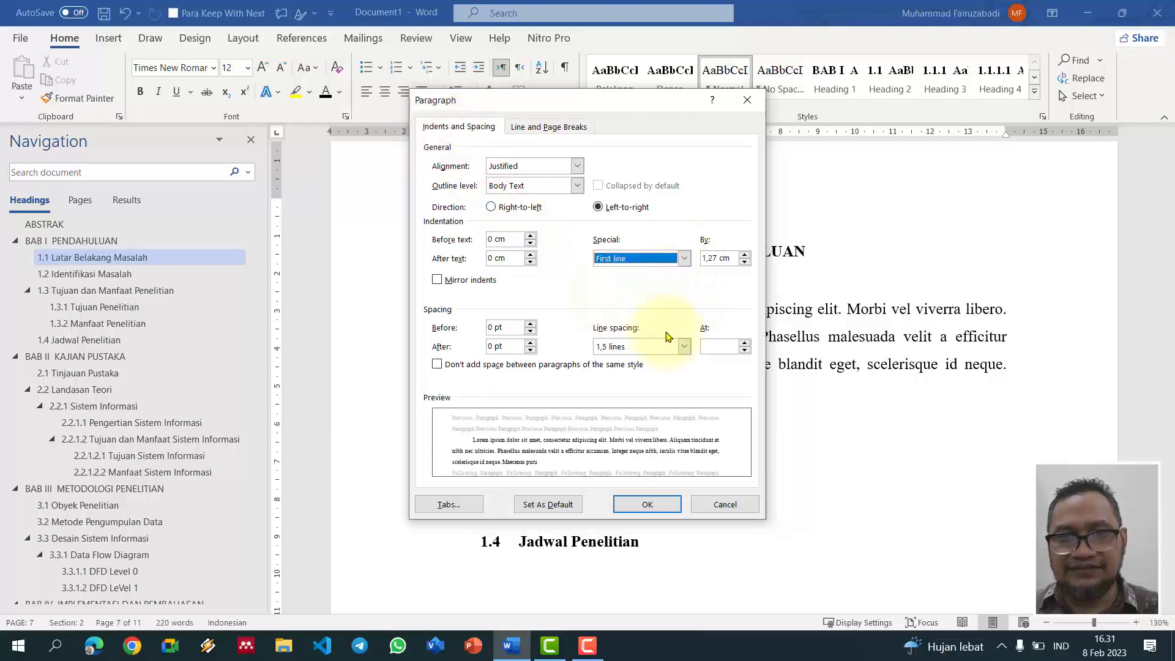
click(647, 504)
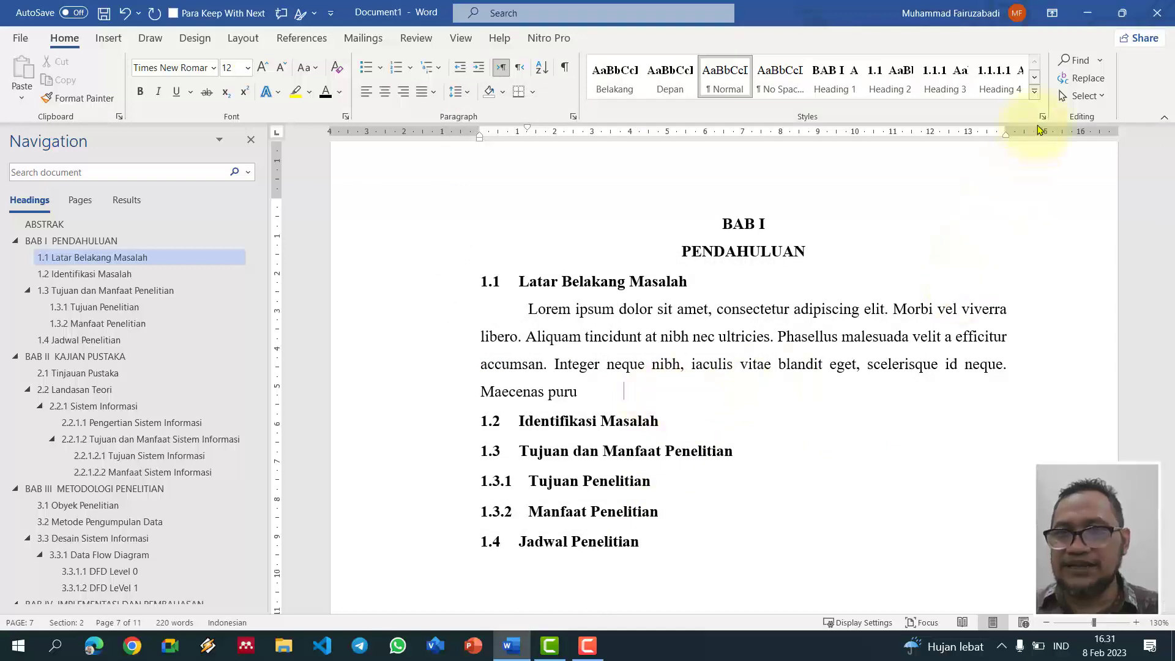
Step: Create a new style named "Paragraf" from the formatting of the indented paragraph
click(1034, 92)
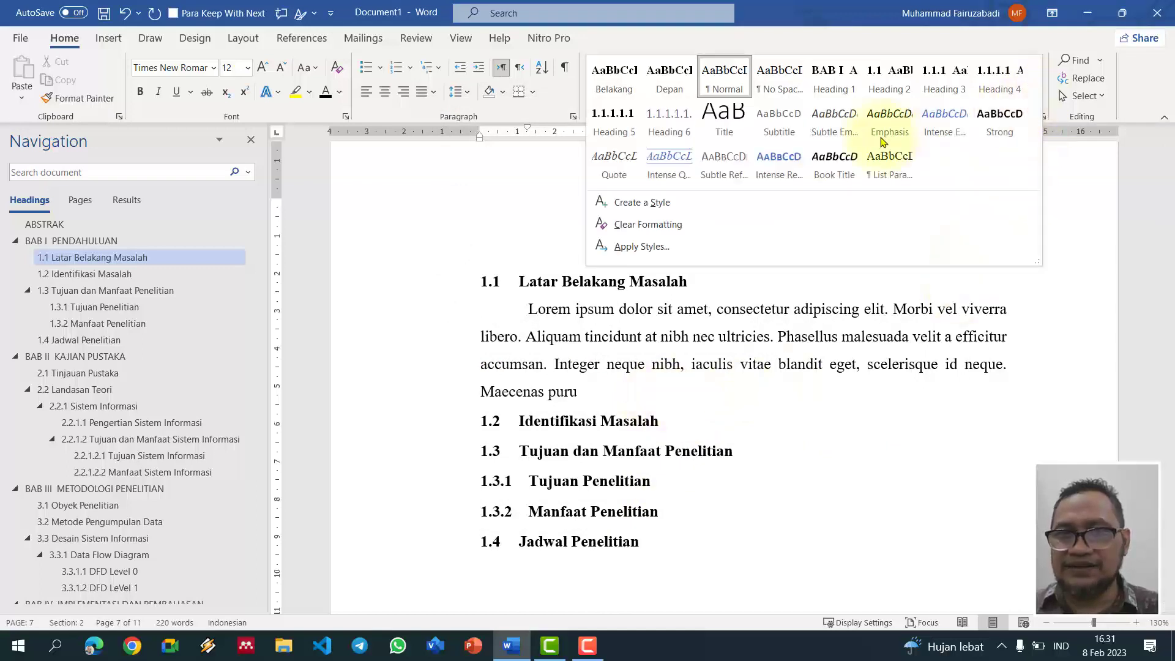
click(758, 202)
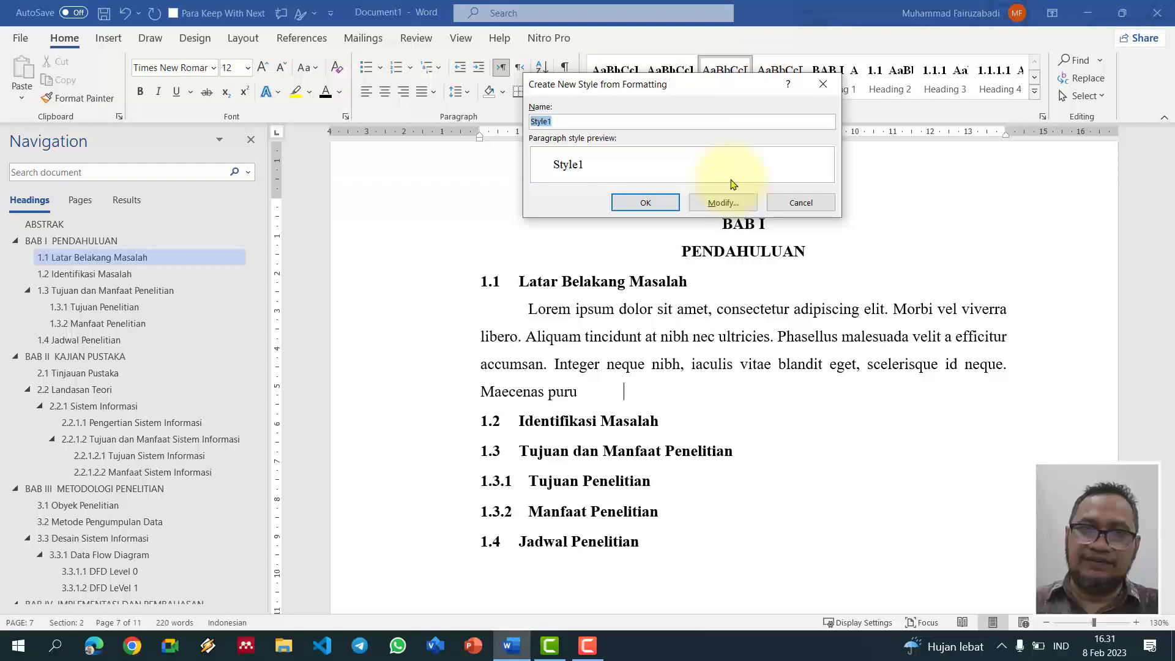
text(Paragraf)
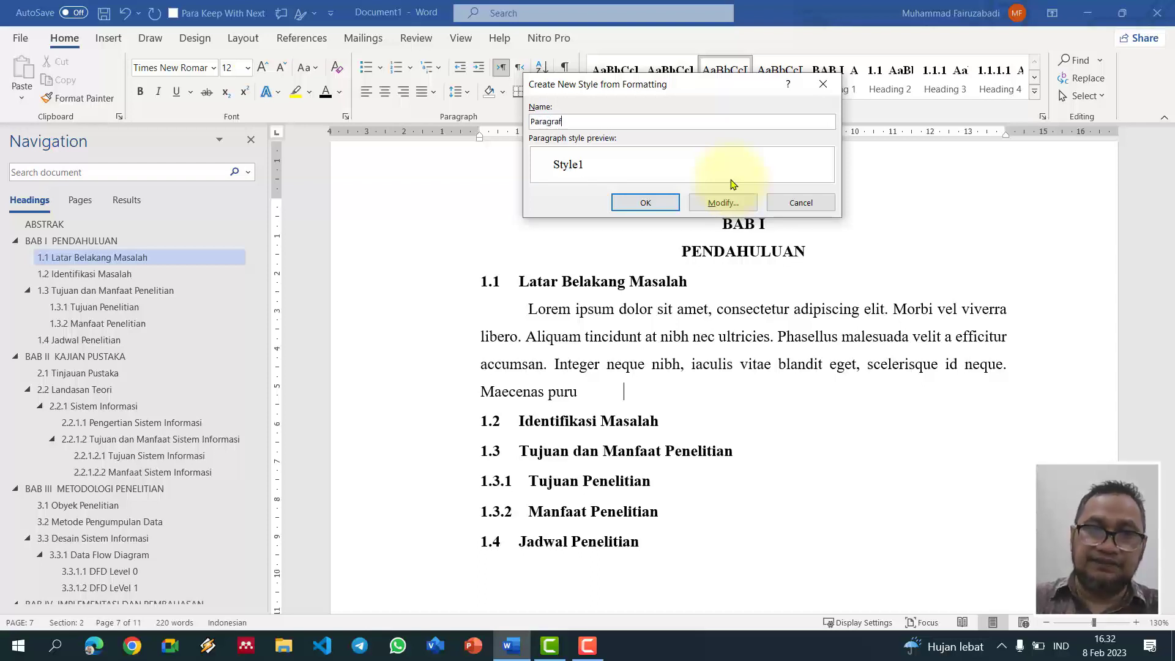
click(644, 203)
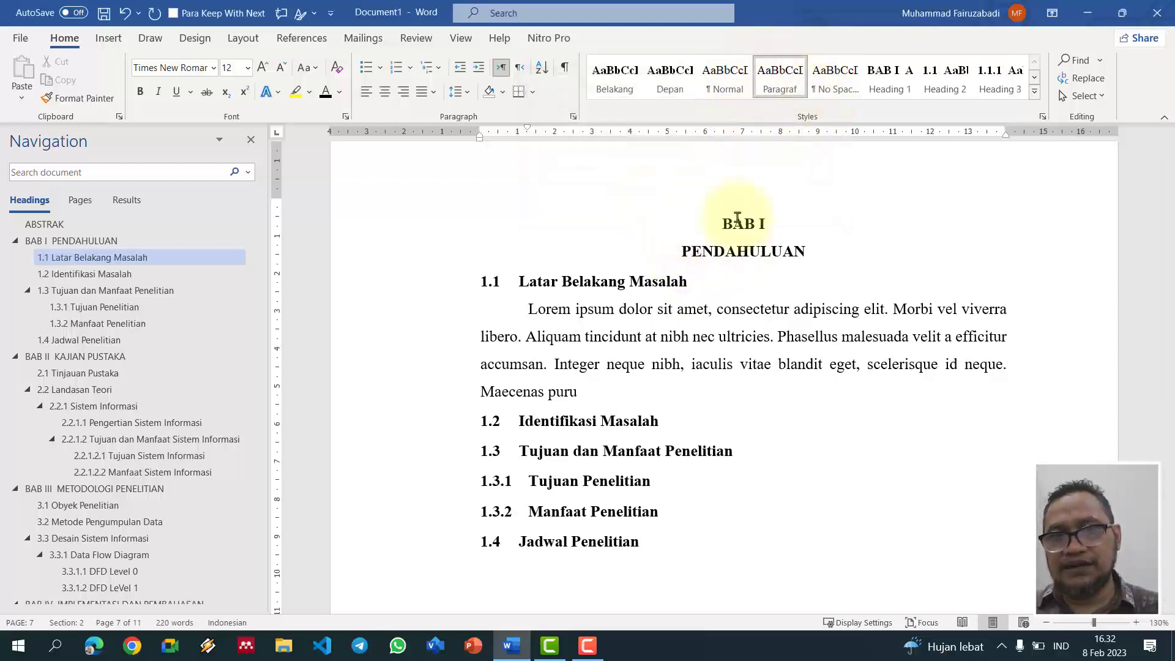
Step: Add two more placeholder paragraphs to section 1.1 using the "_lorem2" and "_lorem3" text entries
key(Return)
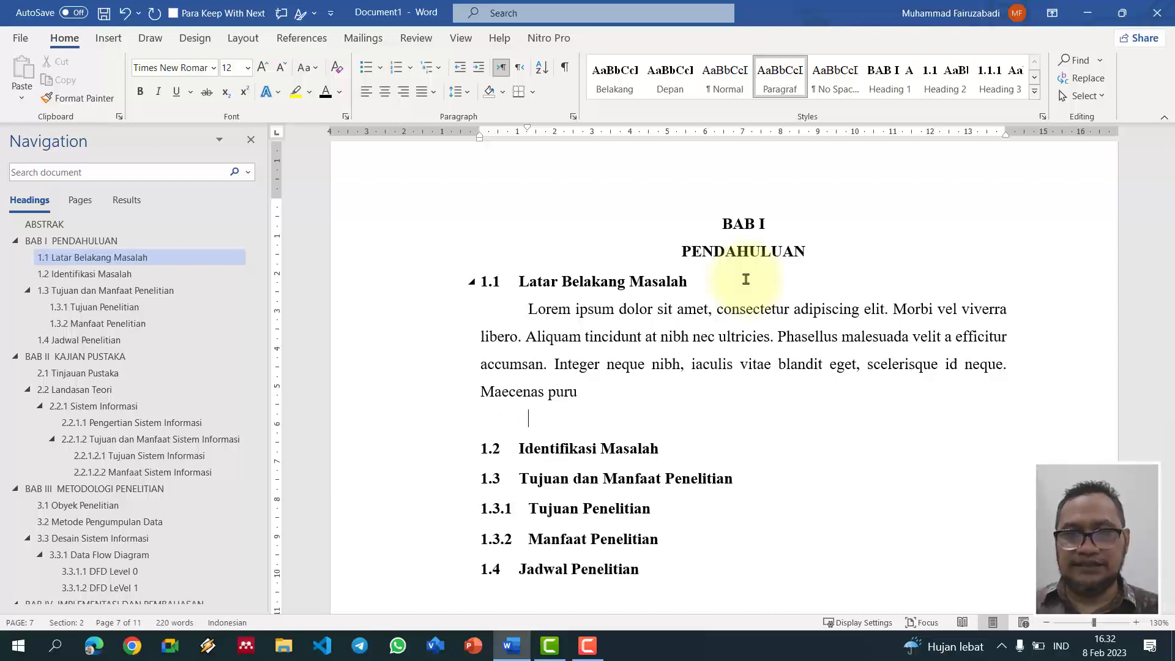
text(_lo)
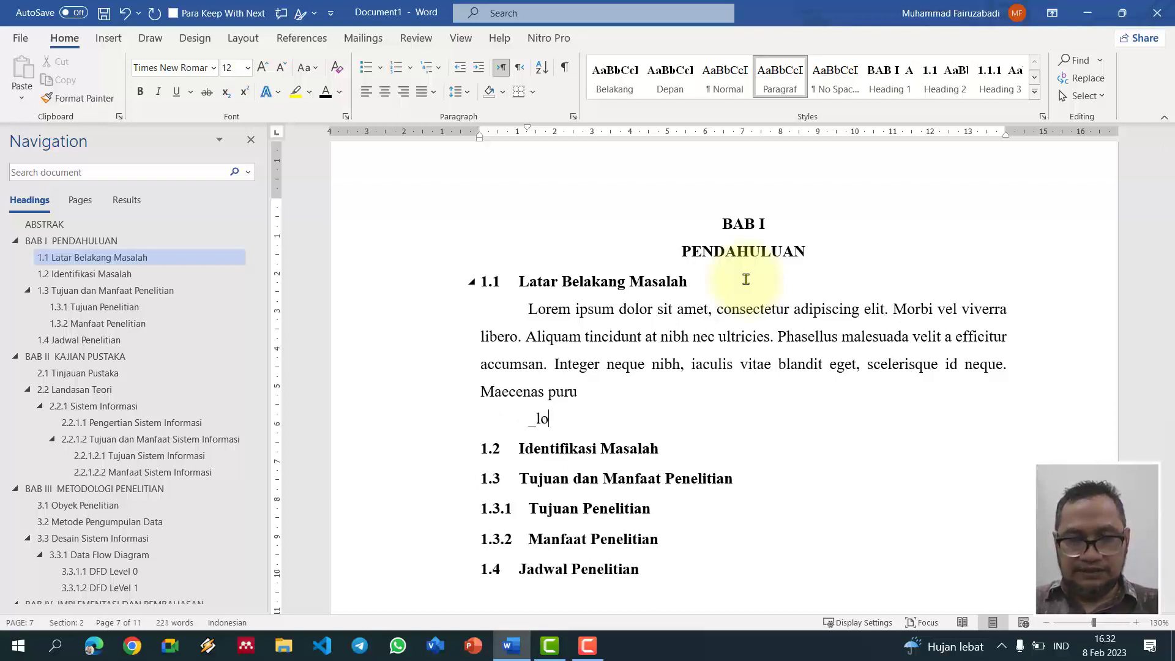
text(rem)
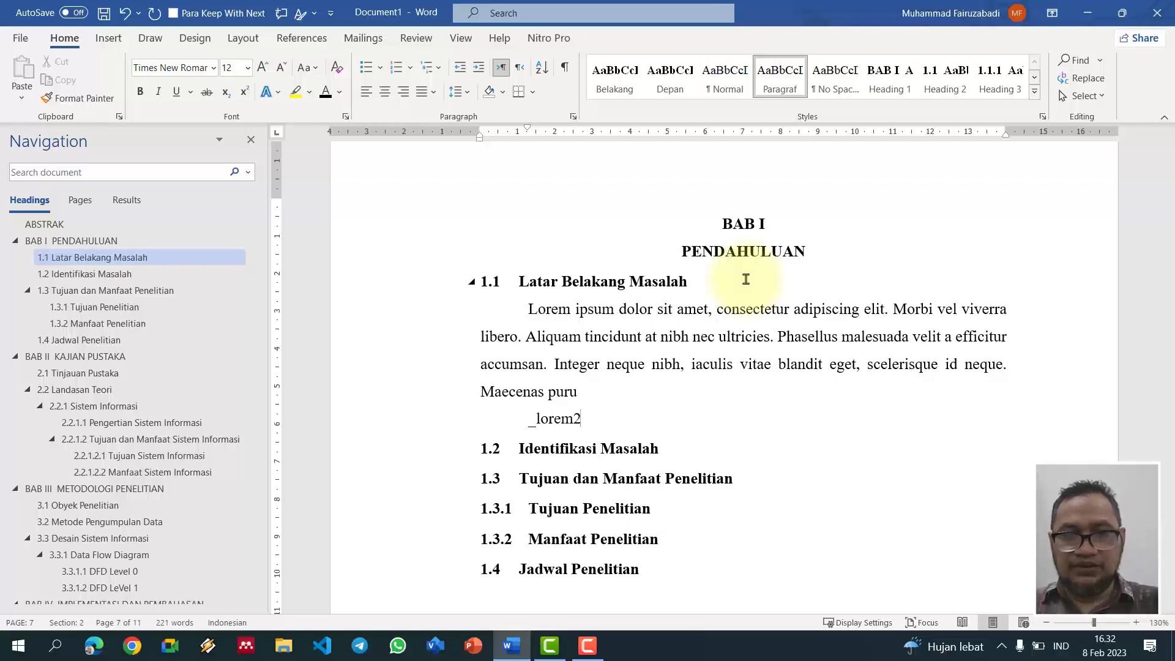
text(2)
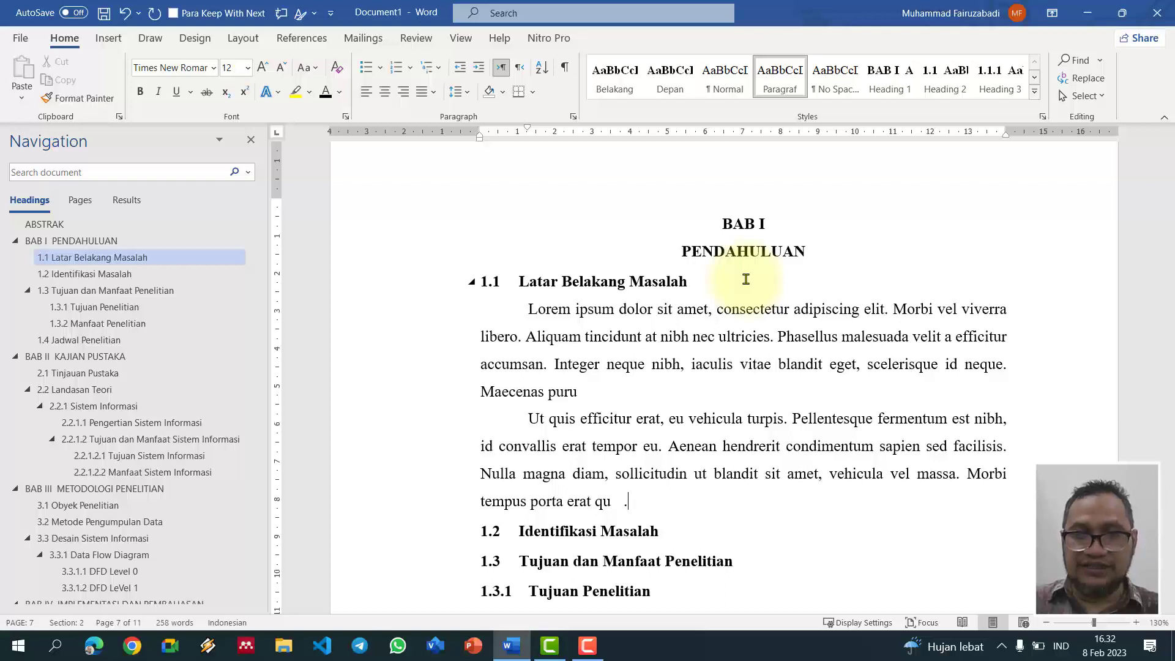
key(Return)
text(_lo)
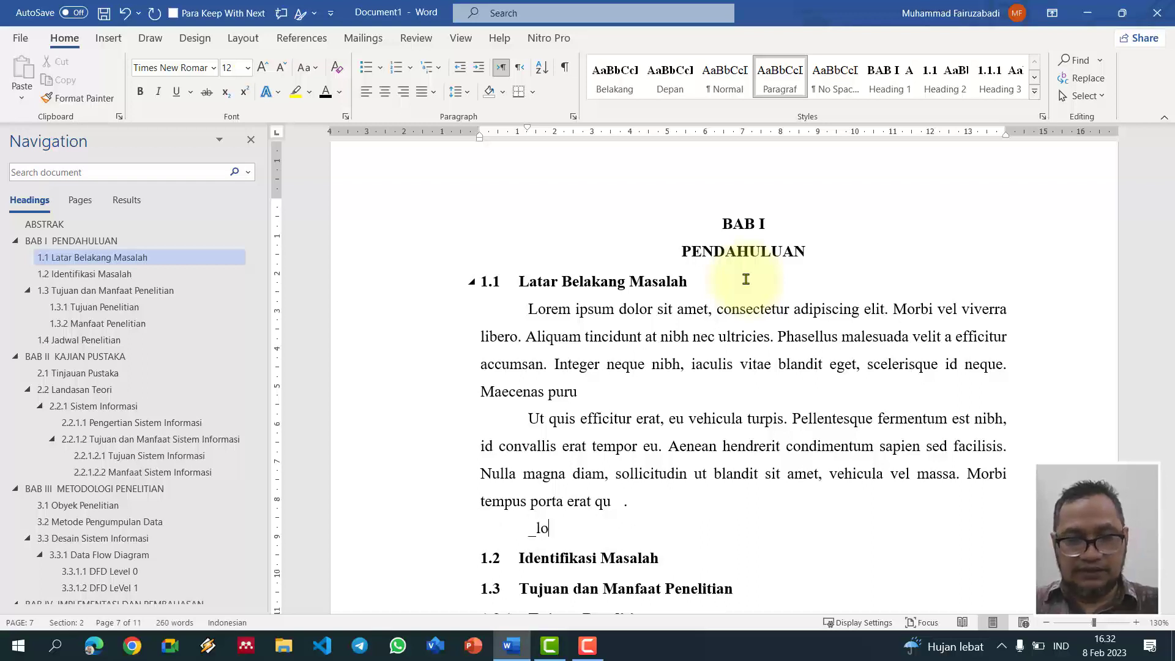
text(rem3)
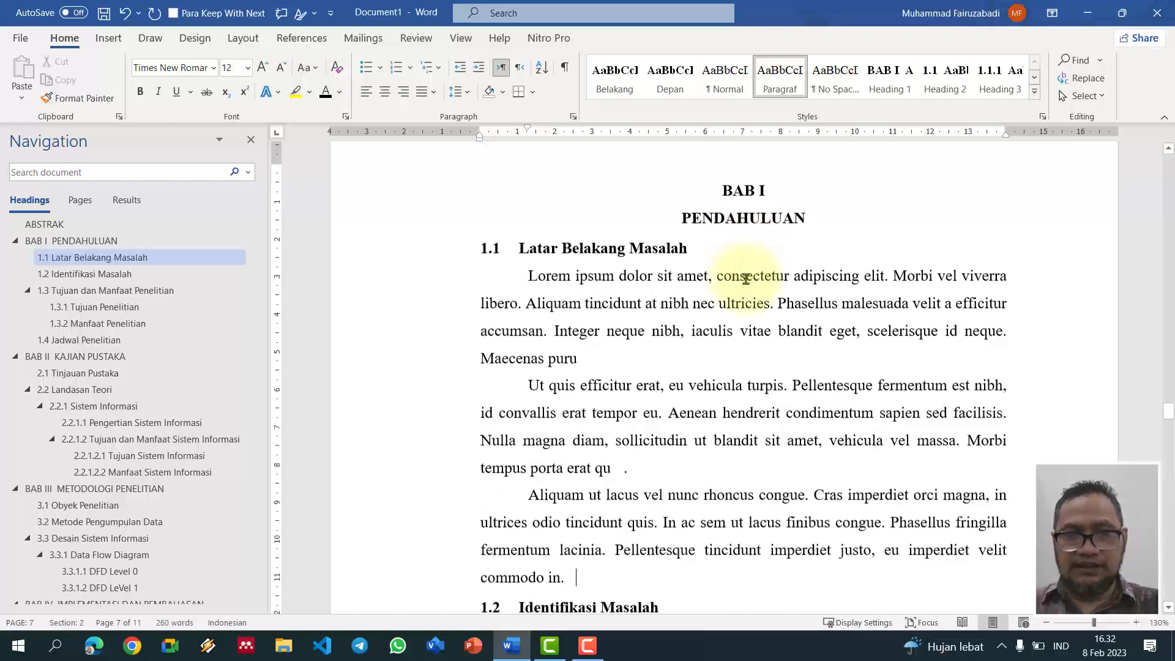
Step: Insert a "_lorem" placeholder paragraph below heading 1.2 Identifikasi Masalah and apply the Paragraf style to it
scroll(783, 299, down, 3)
scroll(784, 299, down, 2)
click(726, 368)
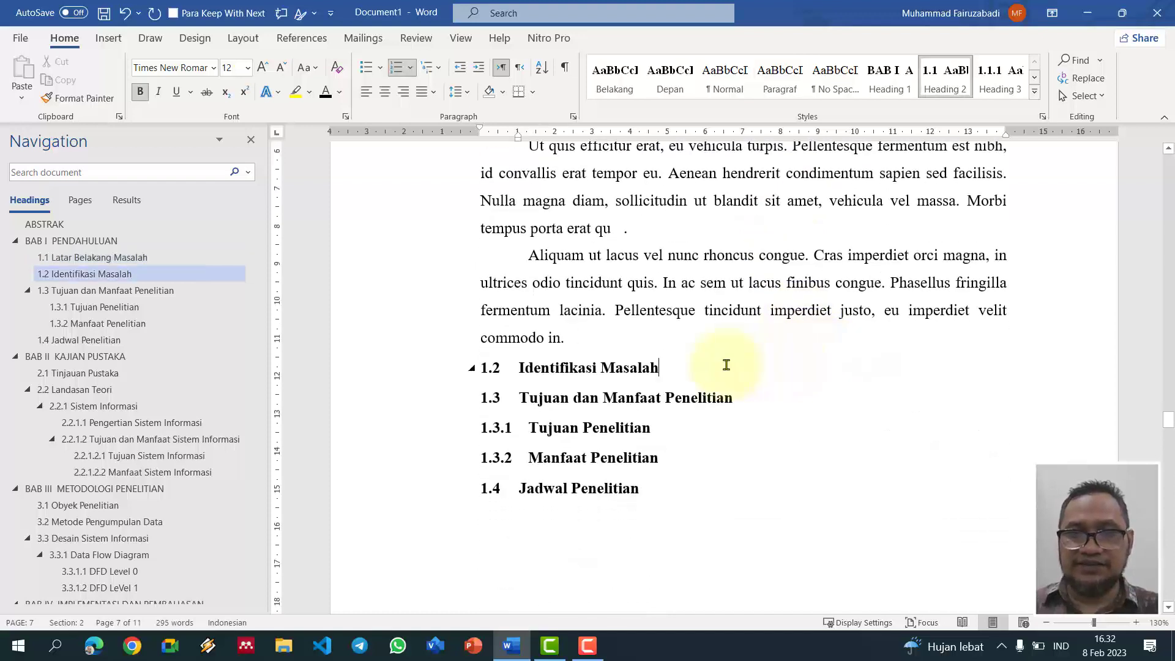
key(Return)
text(_lorem)
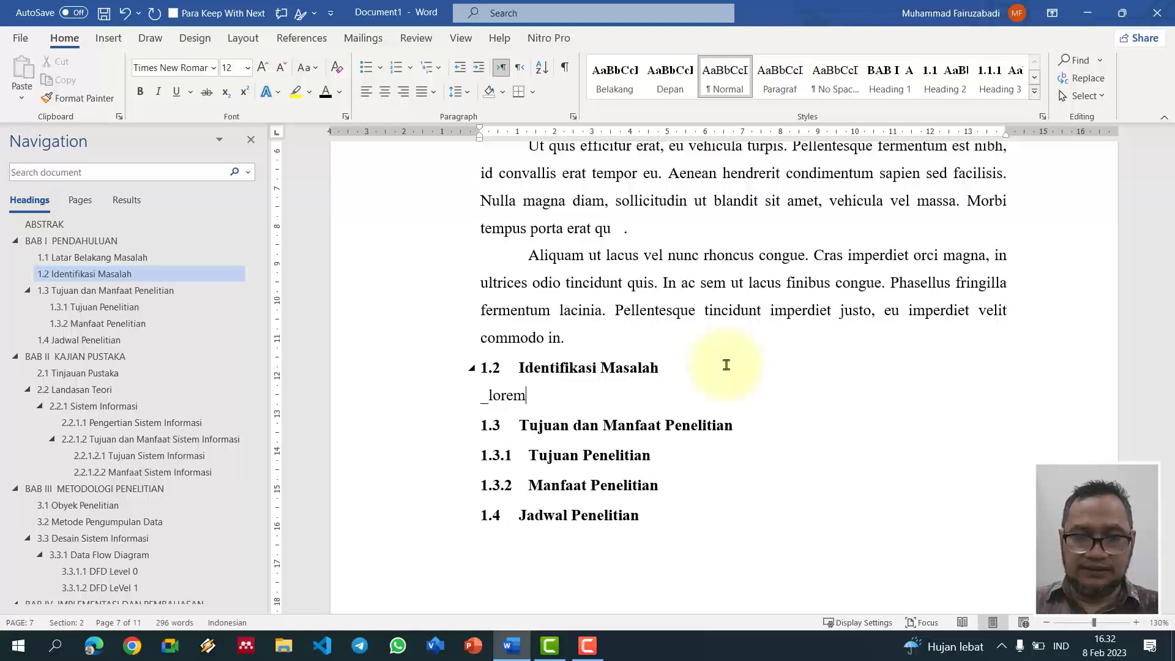
text(1)
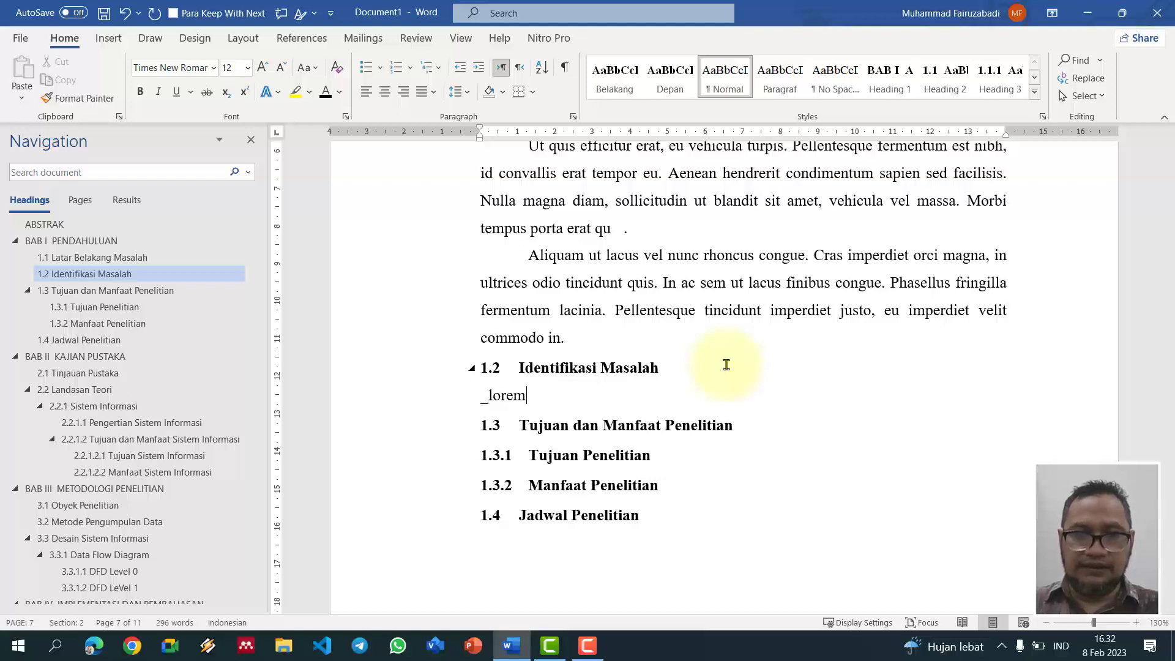
key(Return)
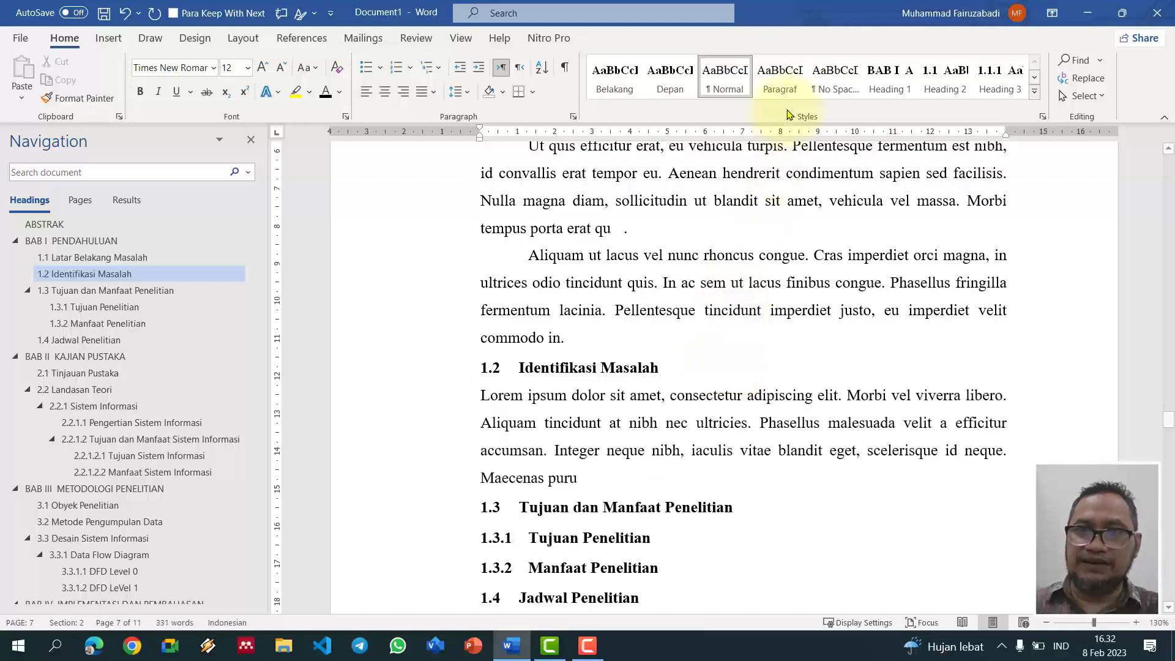
click(780, 77)
Step: Add a second paragraph to section 1.2 from the "_lorem2" text entry and end it with a colon
key(Return)
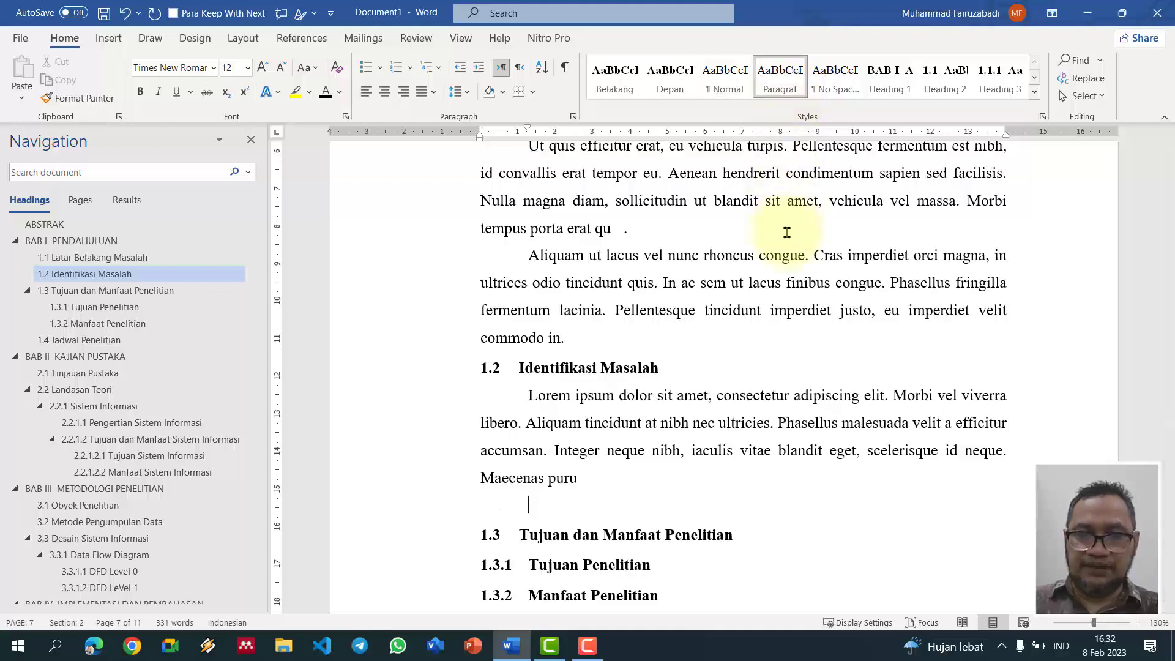
text(_lorem2)
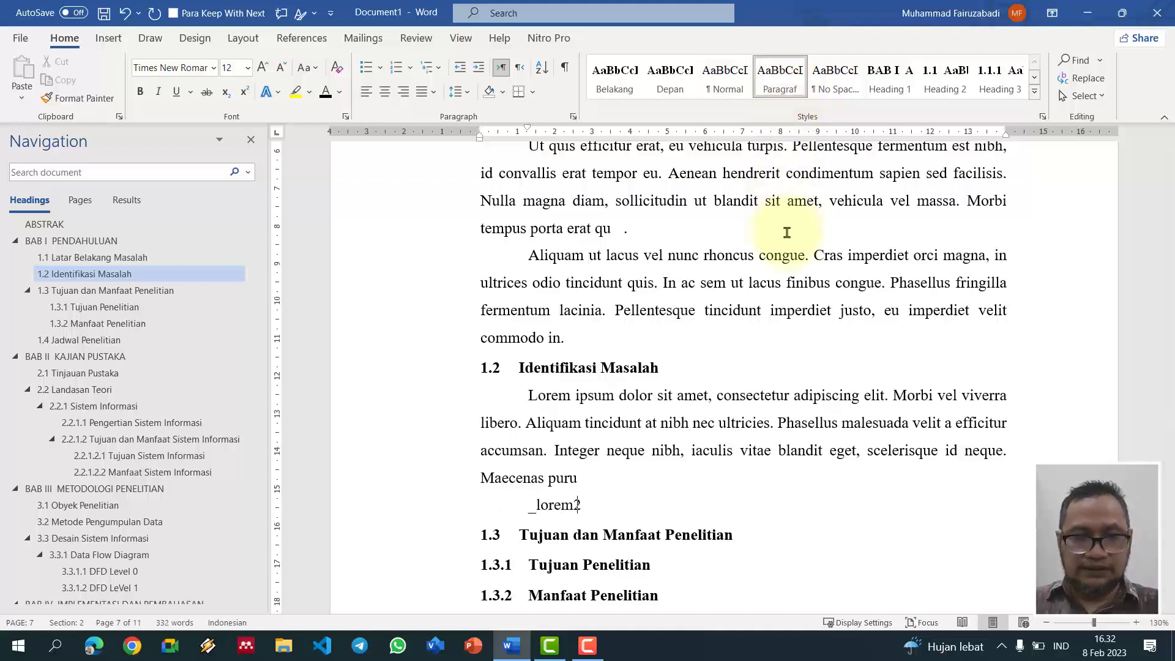
key(F3)
scroll(784, 232, down, 3)
click(765, 425)
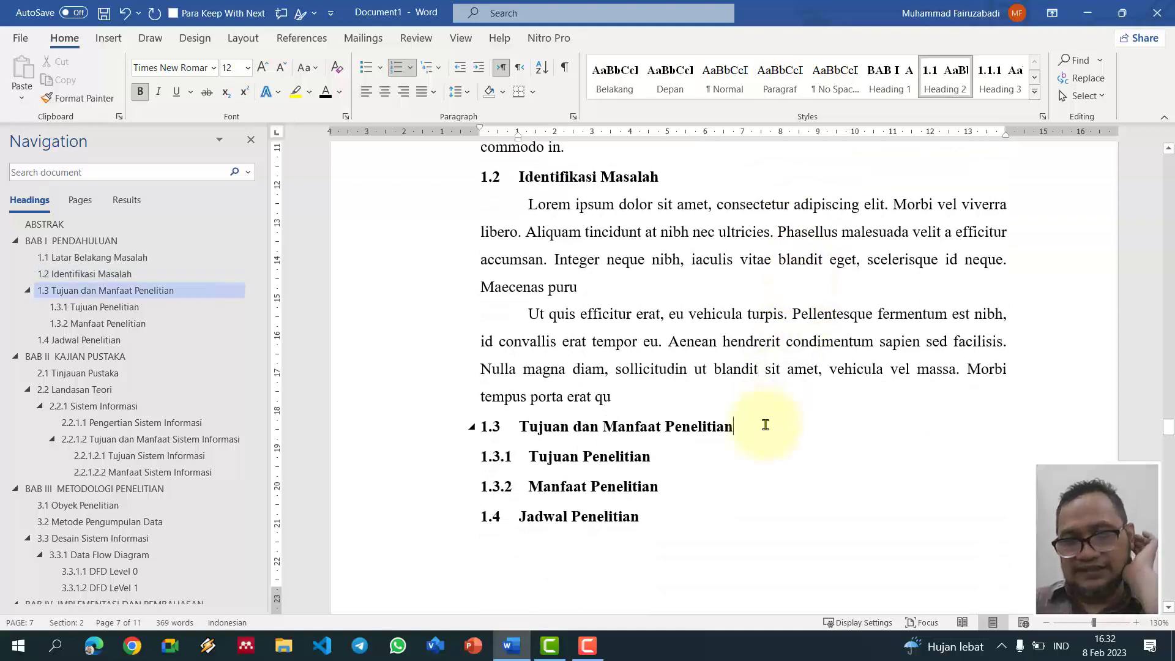
click(648, 398)
key(Tab)
text(:)
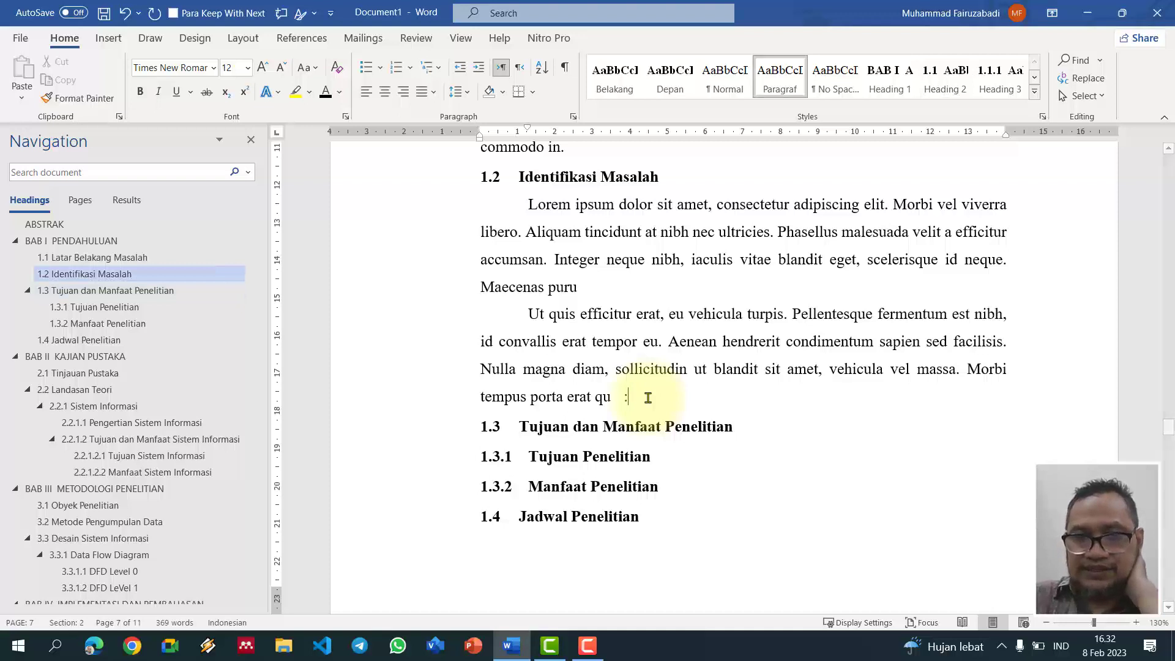
Step: Add a 1., 2. numbered list below the second paragraph of section 1.2, filling its items from the "_lorem" and "_lorem2" text entries
key(Return)
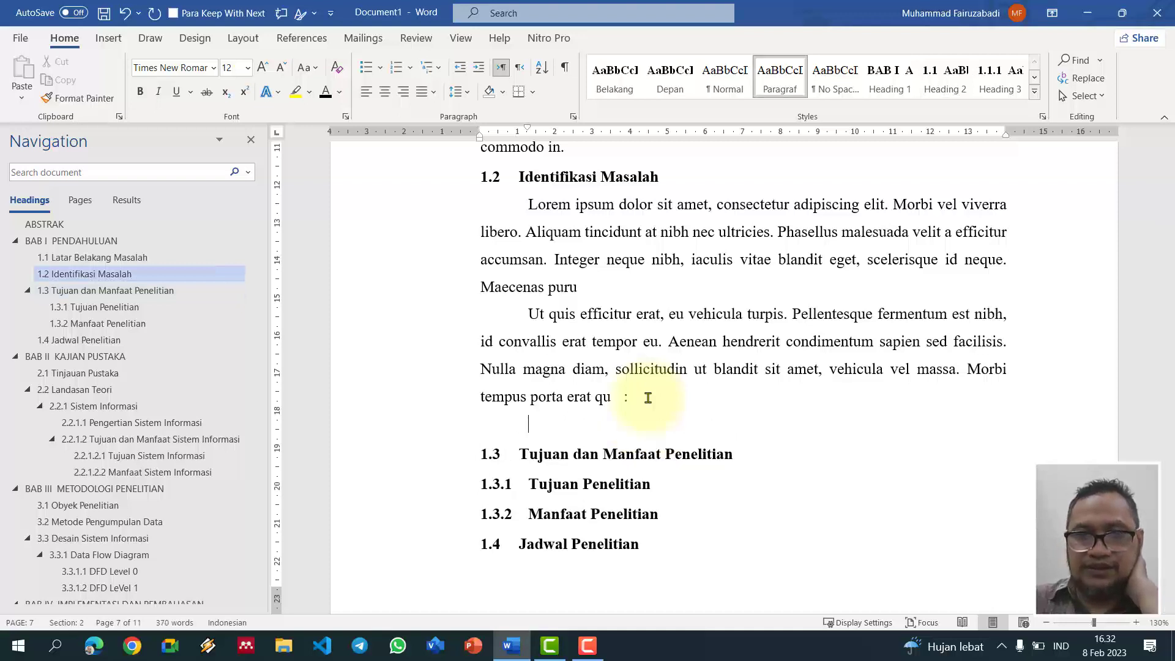
click(411, 69)
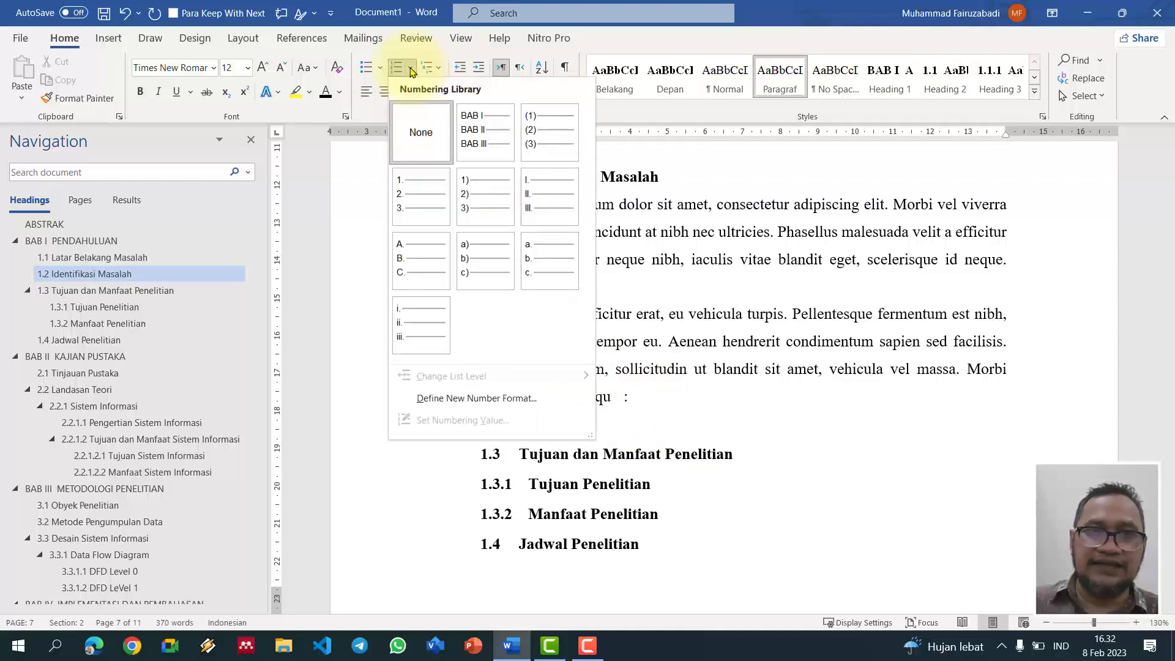
click(412, 196)
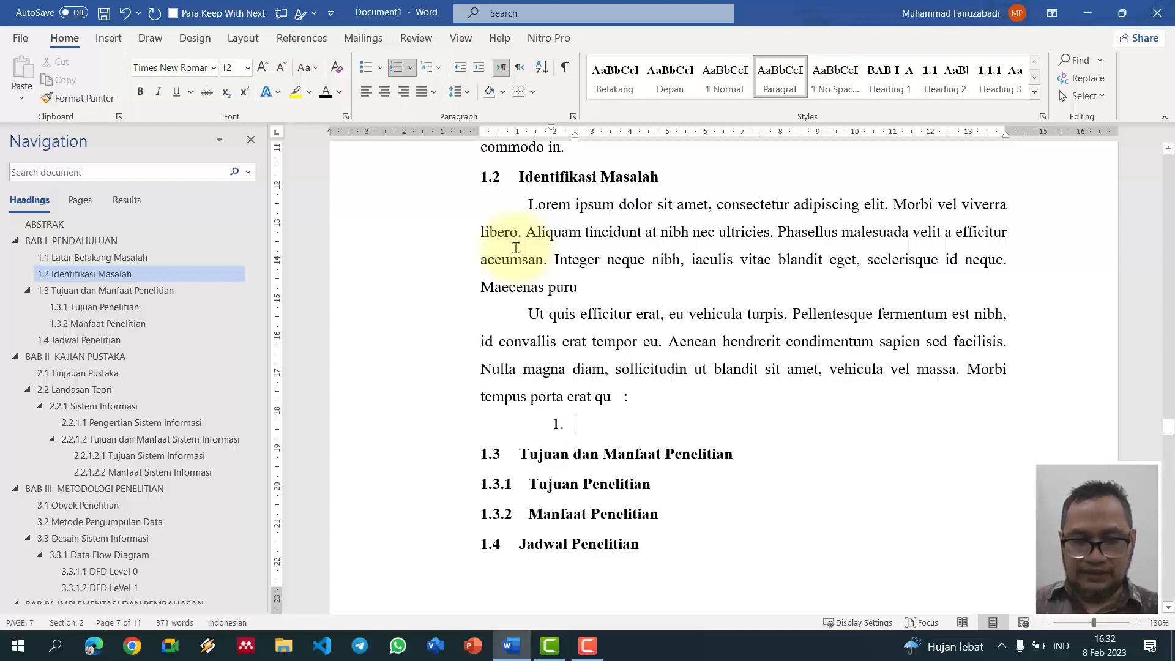
text(_)
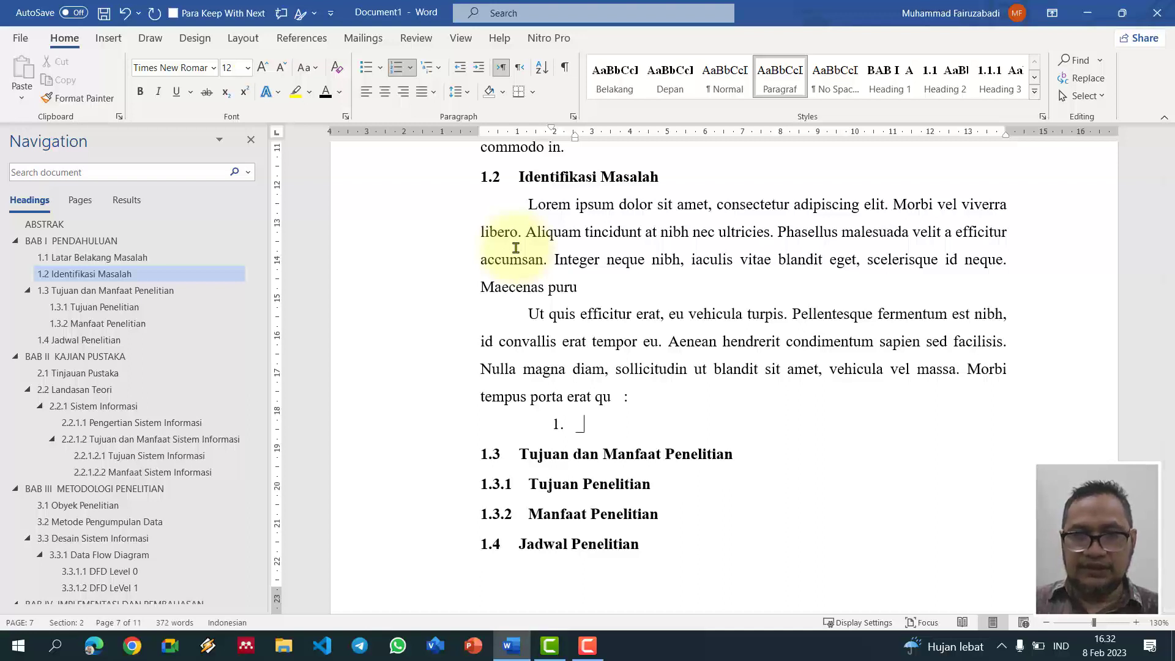
text(lorem)
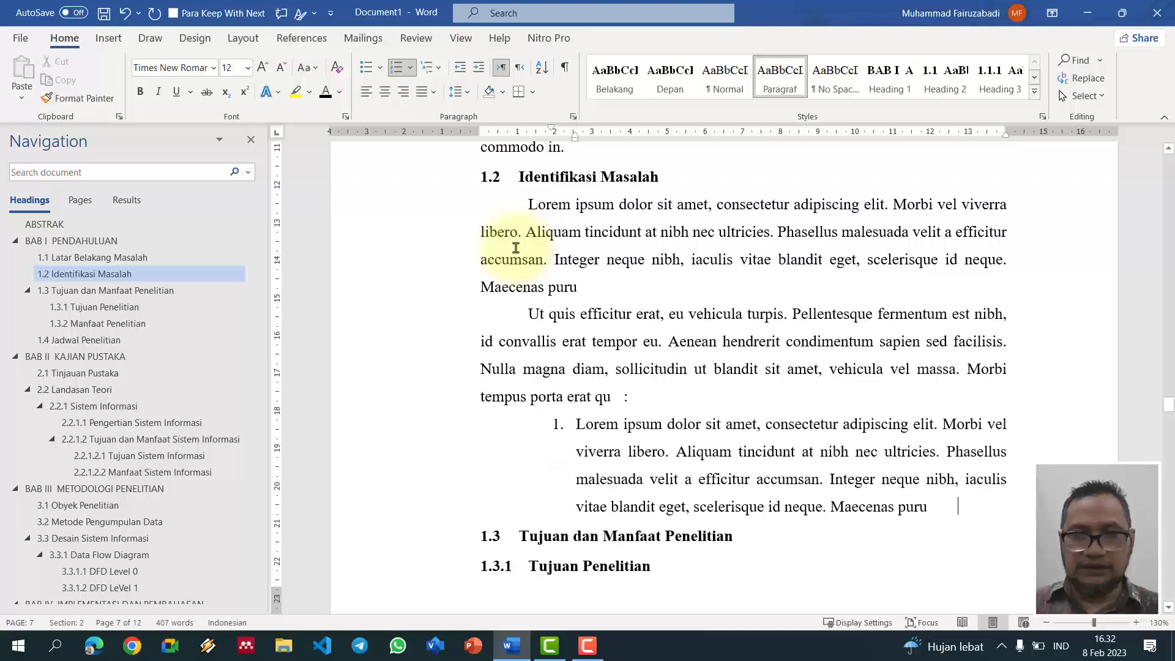
key(Return)
text(_lorem)
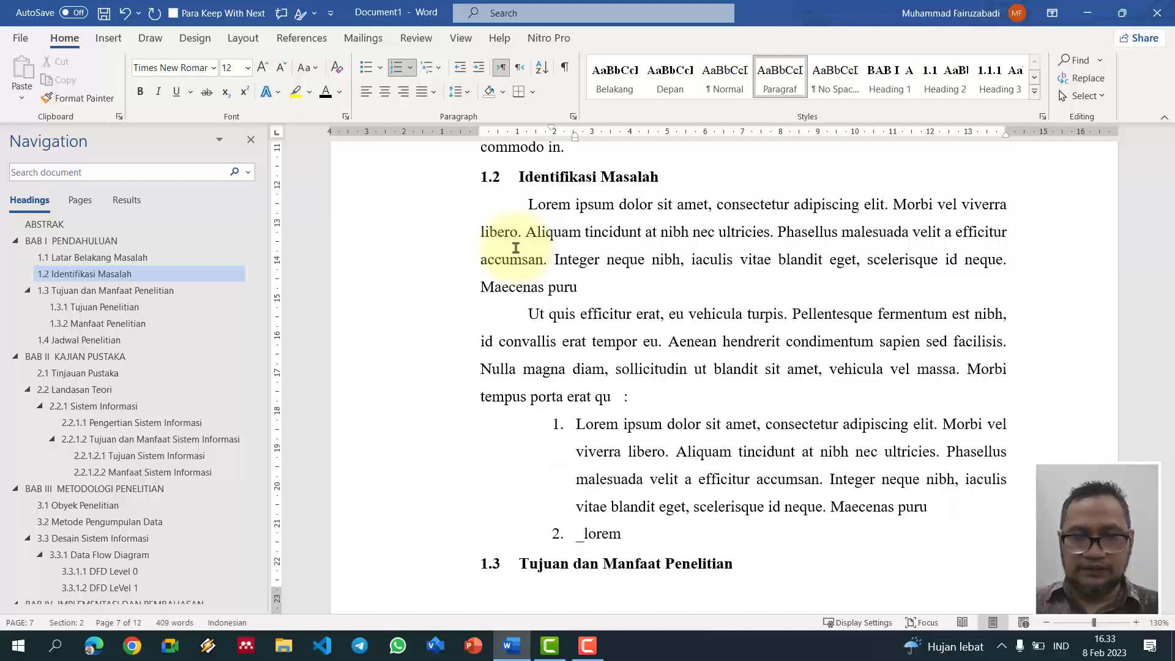
text(2)
Step: Select both numbered list items in section 1.2 and decrease their indent until the numbers align with the left margin
scroll(516, 248, up, 5)
click(575, 337)
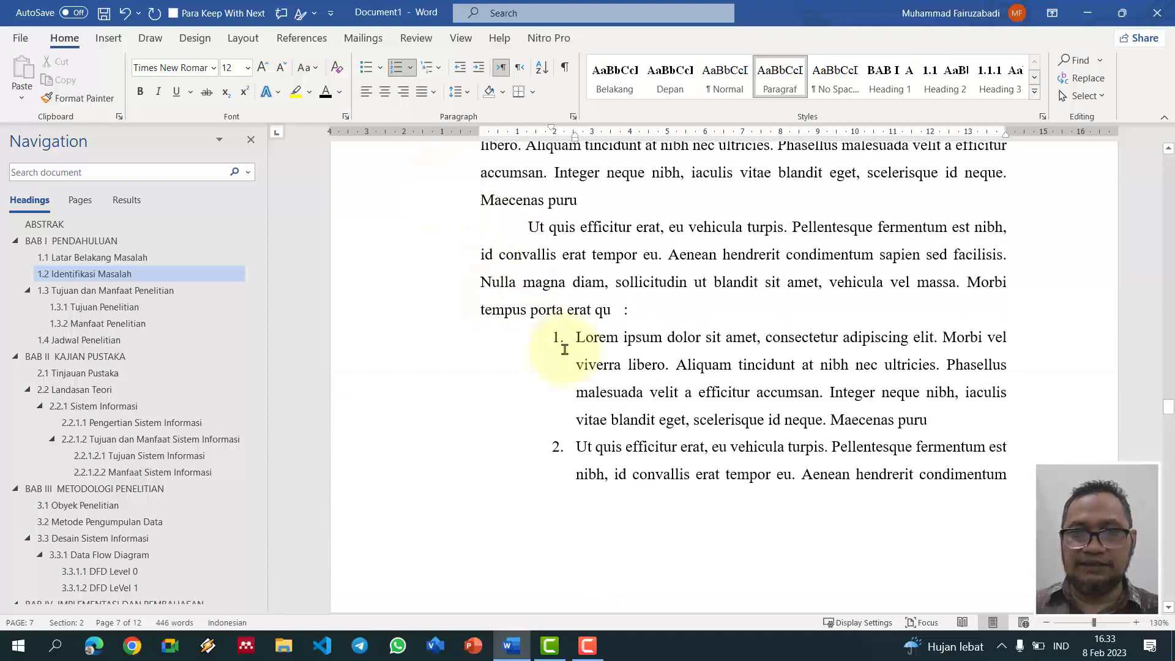
scroll(677, 376, down, 5)
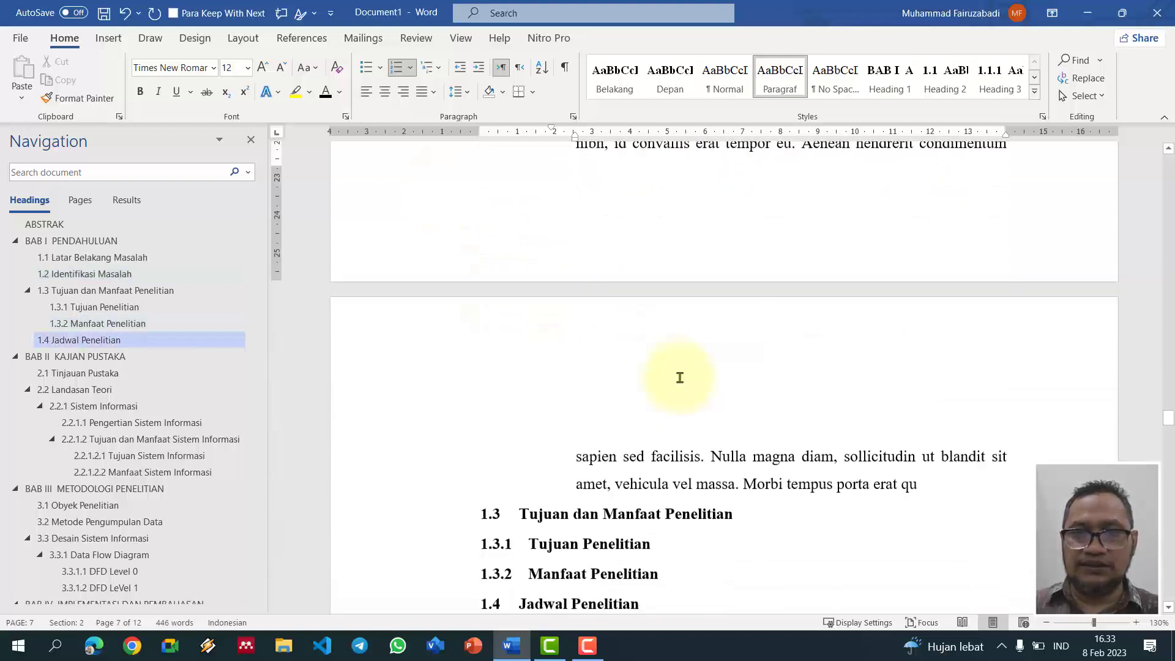
shift+click(917, 482)
scroll(918, 477, up, 3)
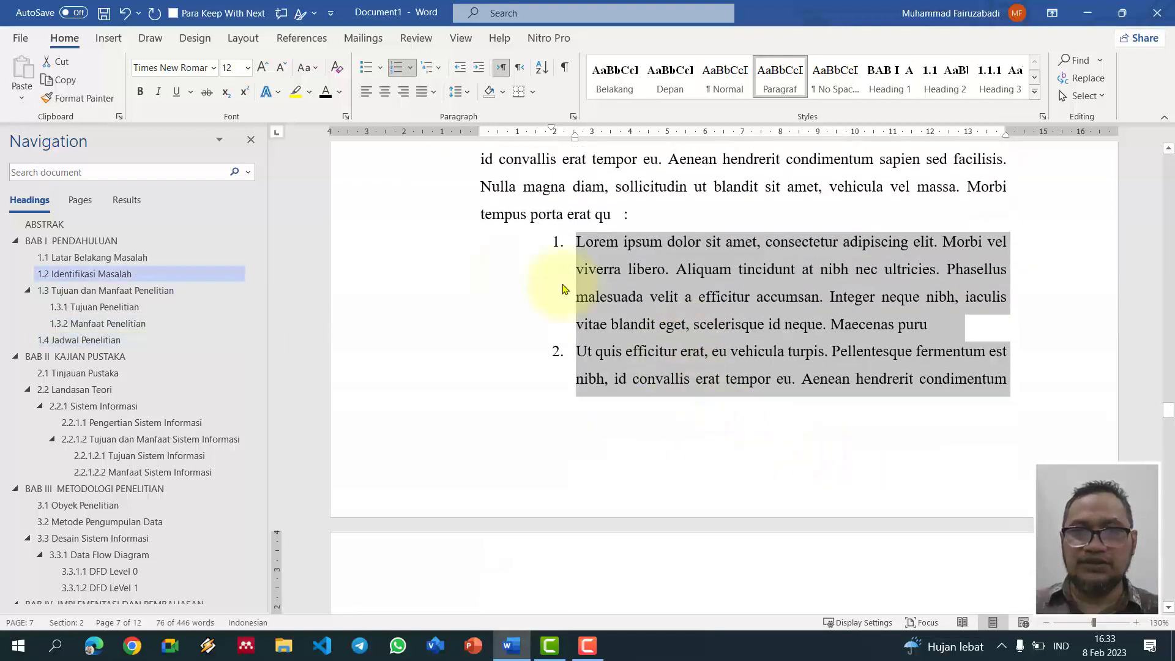
click(459, 72)
click(459, 73)
scroll(596, 373, up, 2)
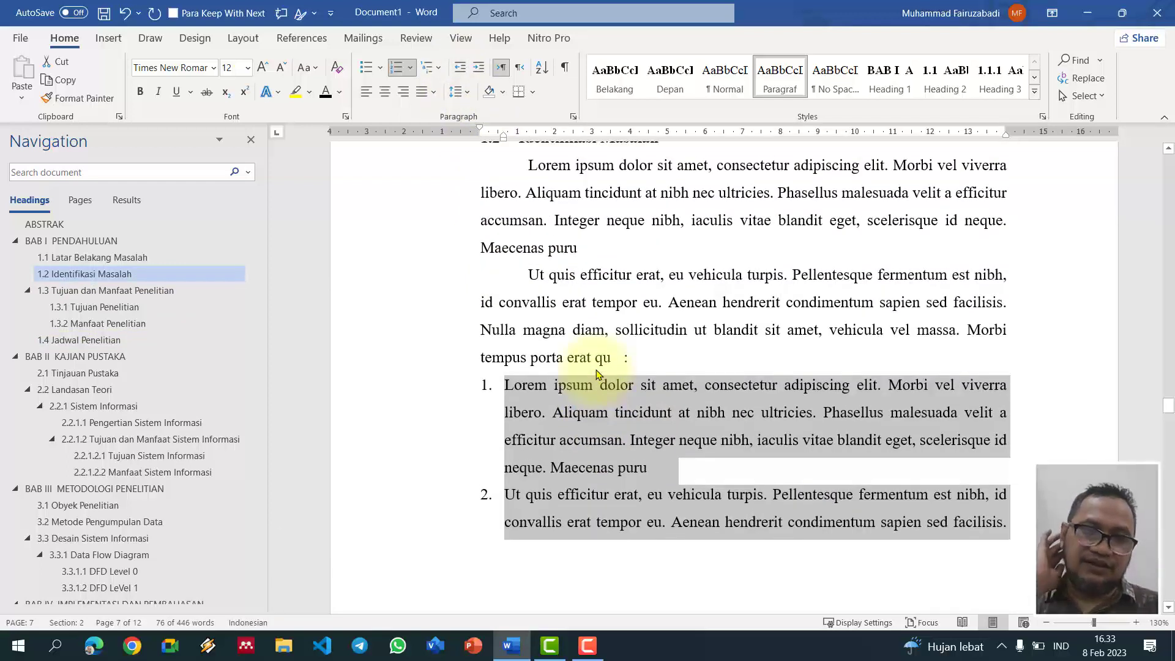
scroll(630, 441, down, 1)
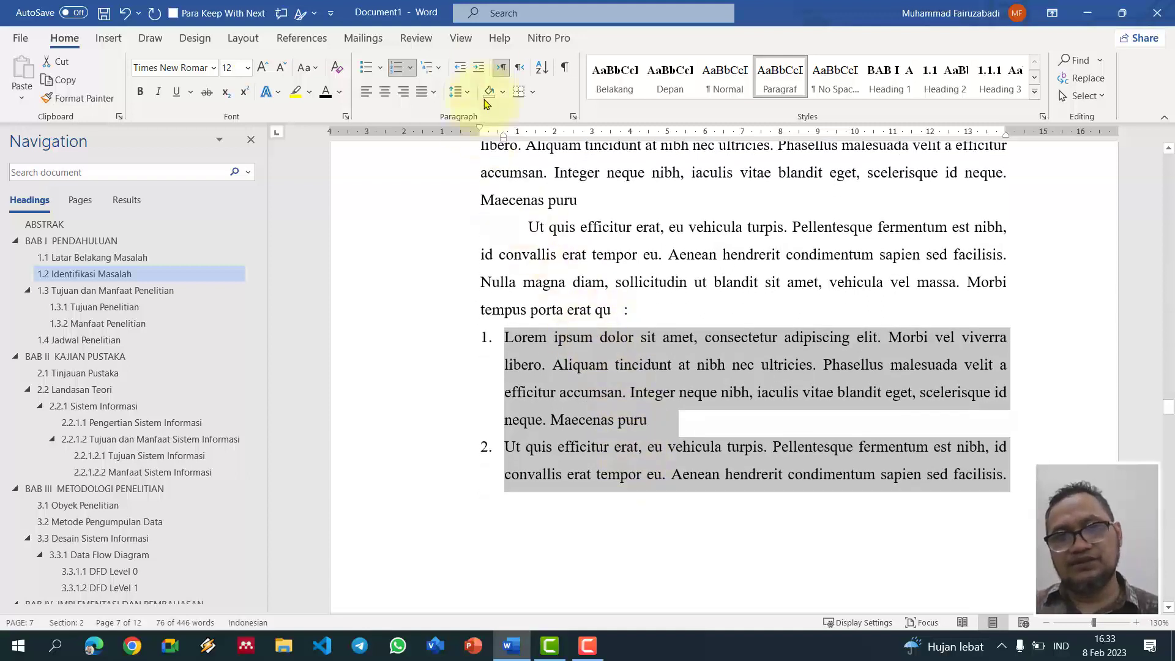
Step: Try increasing the indent of the selected numbered list and decrease it again
click(480, 69)
click(458, 72)
click(480, 70)
click(459, 72)
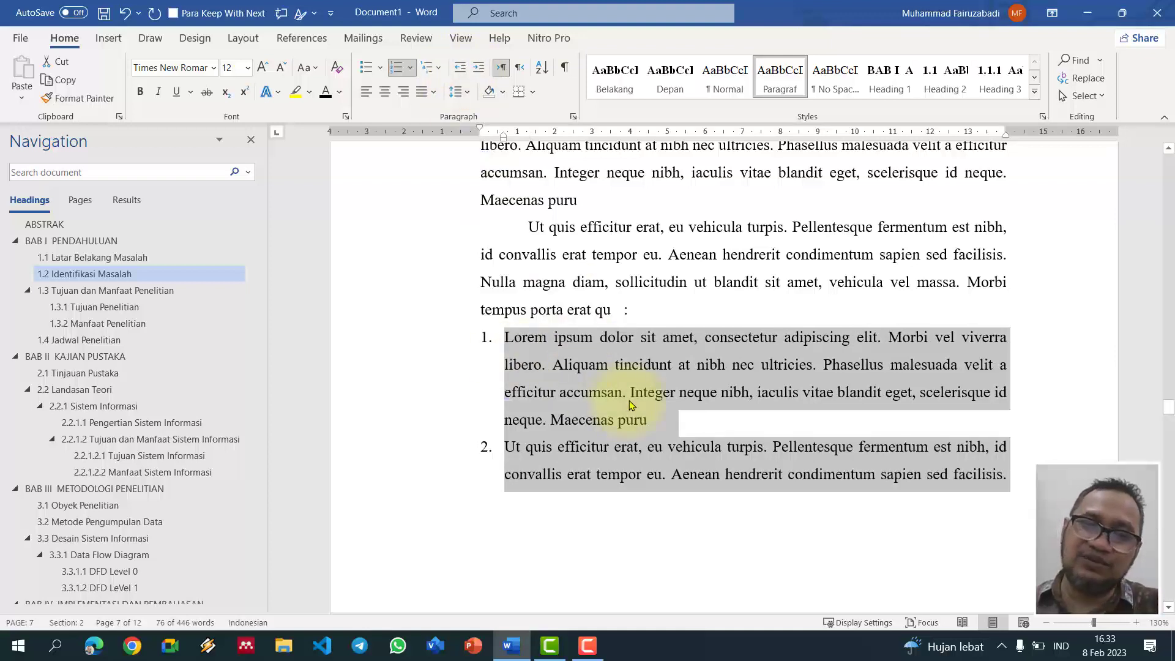
Step: Start a lettered "a." sub-list below the first numbered item in section 1.2
scroll(631, 404, up, 1)
scroll(612, 499, down, 3)
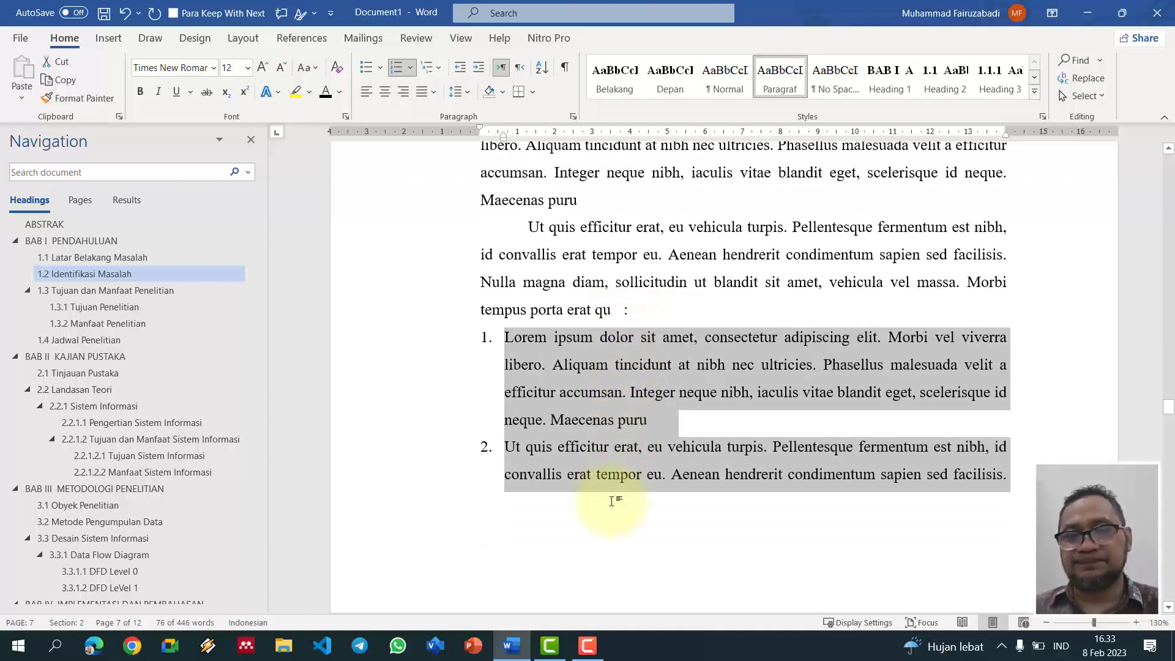
scroll(616, 504, down, 3)
scroll(615, 503, up, 7)
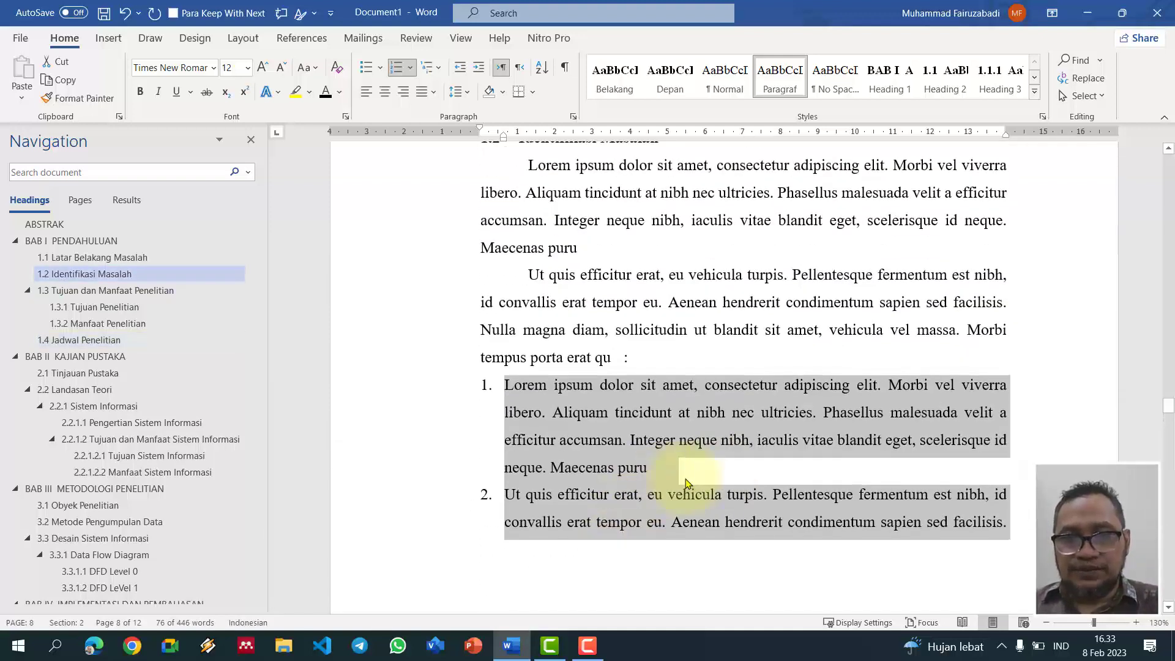
click(716, 471)
key(Return)
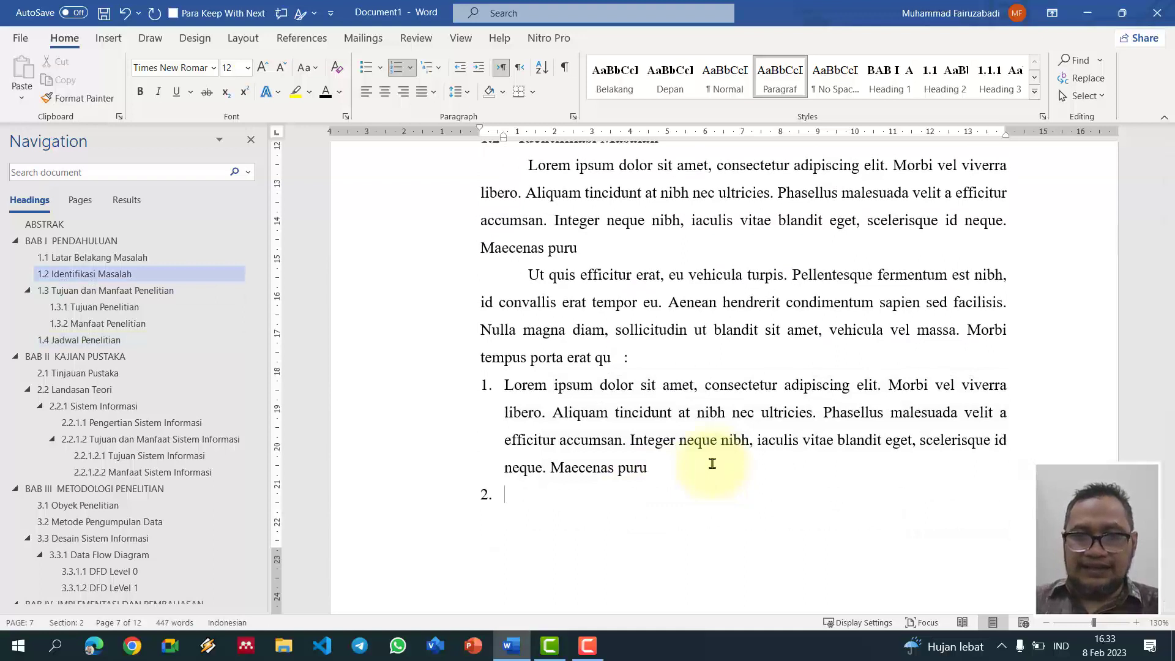
scroll(712, 463, down, 3)
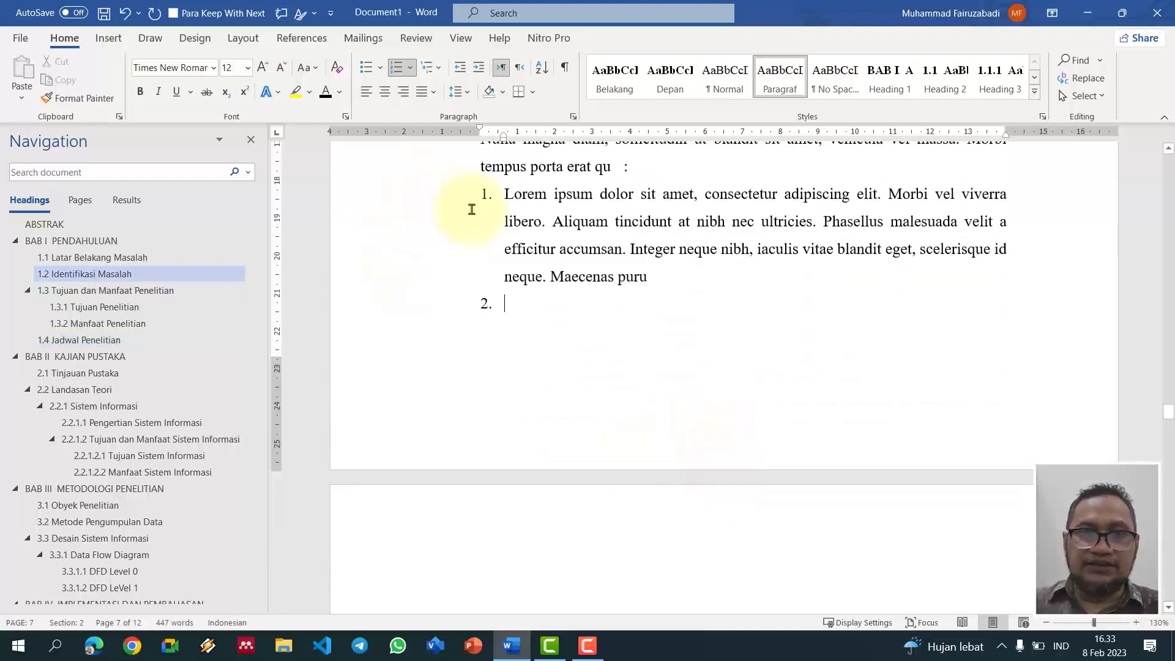
key(BackSpace)
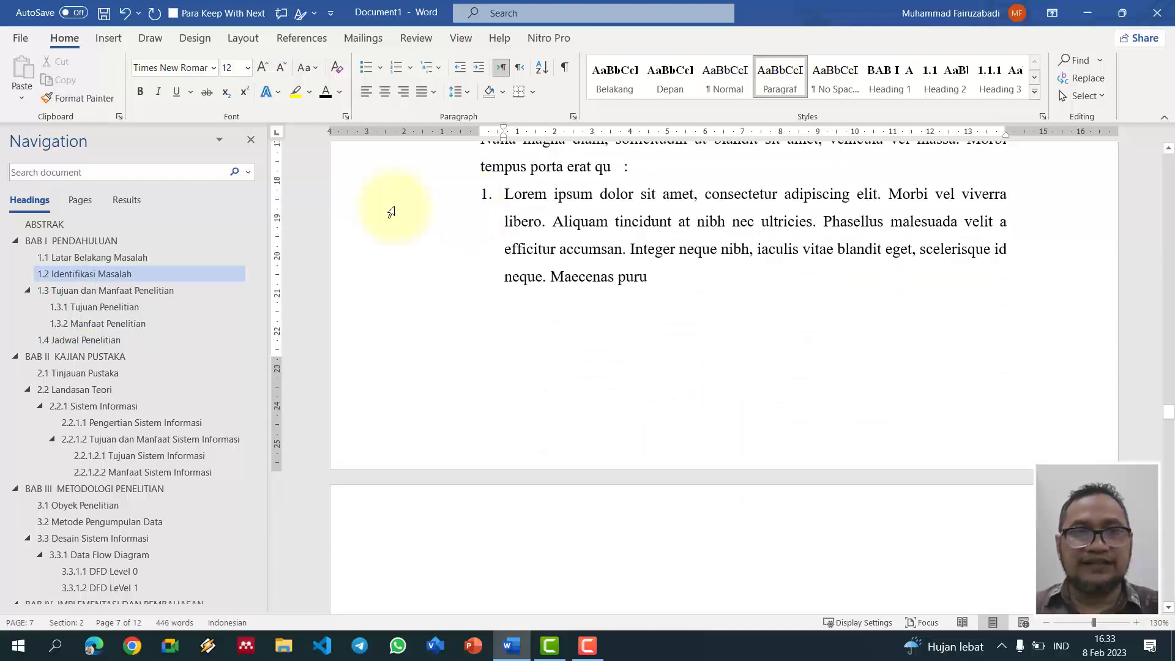
text(a. )
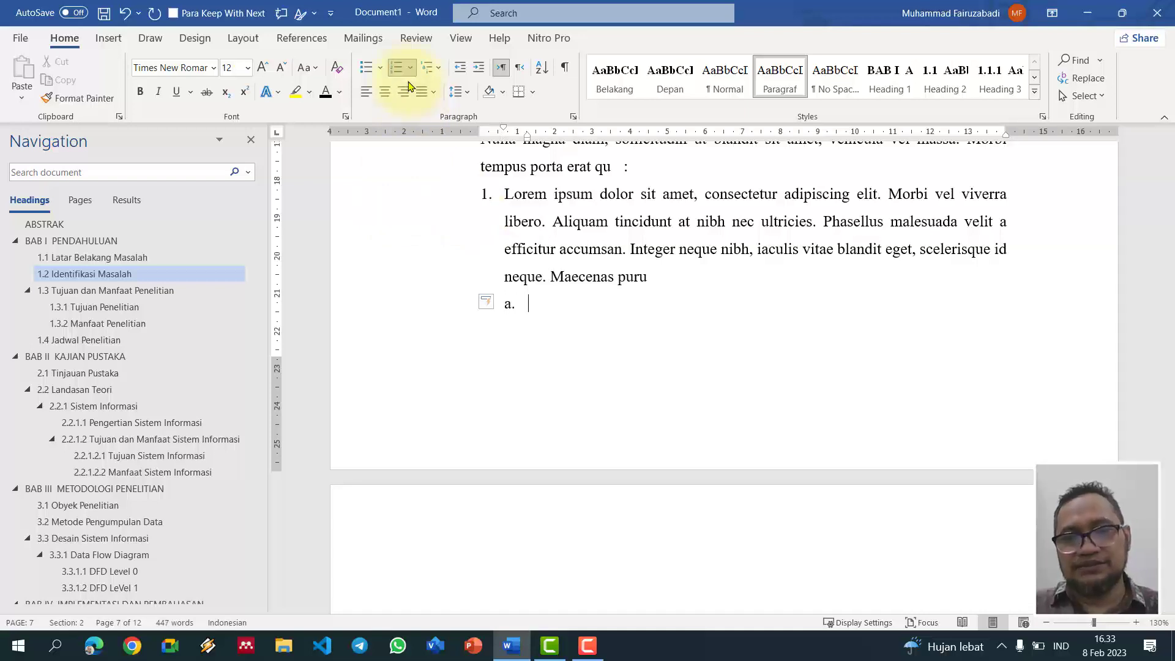
Step: Fill sub-item a with placeholder text from the "_lorem3" text entry
text(Lo)
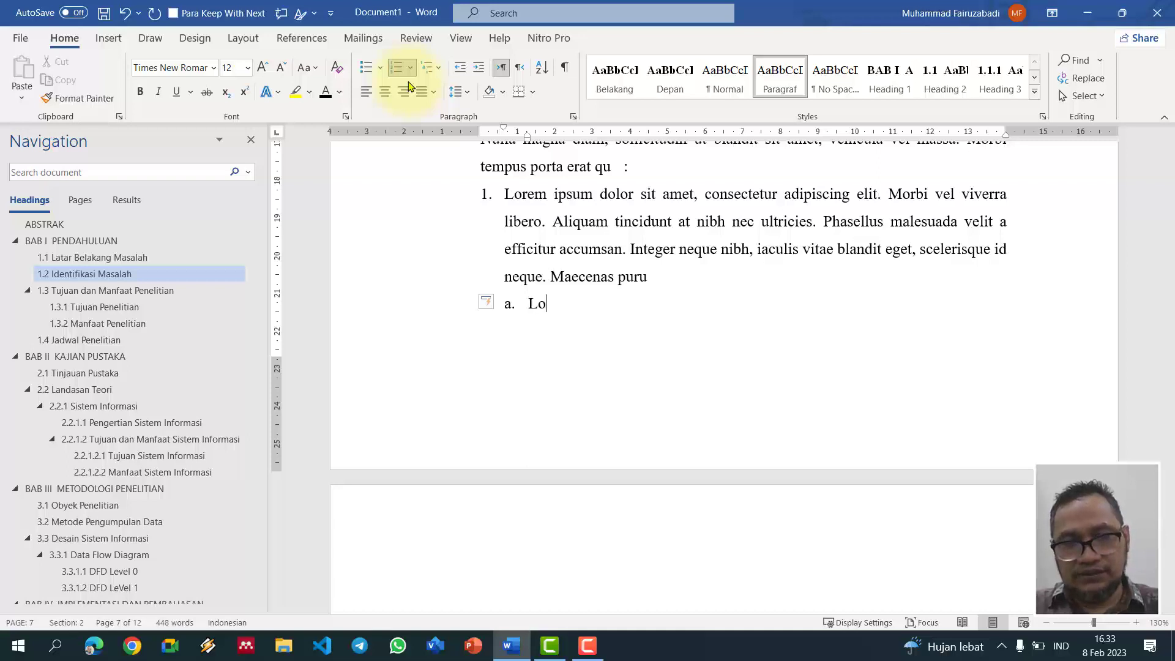
key(BackSpace)
key(BackSpace)
text(lorem3)
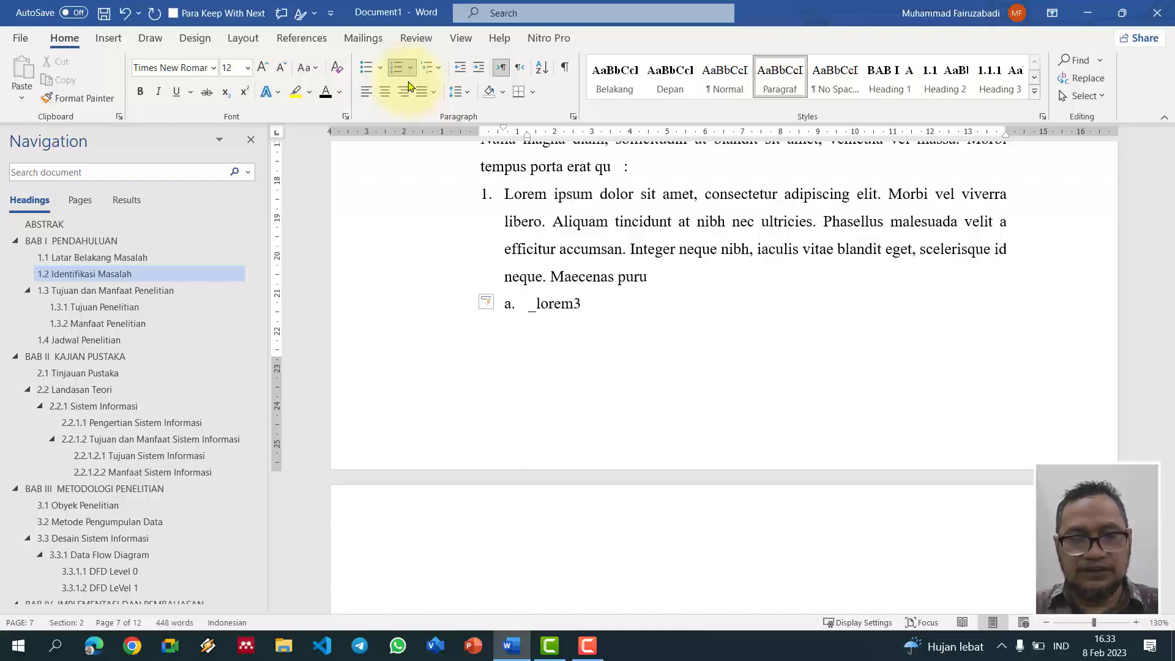
Step: Add sub-item b below sub-item a and fill it from the "_lorem4" text entry
key(Return)
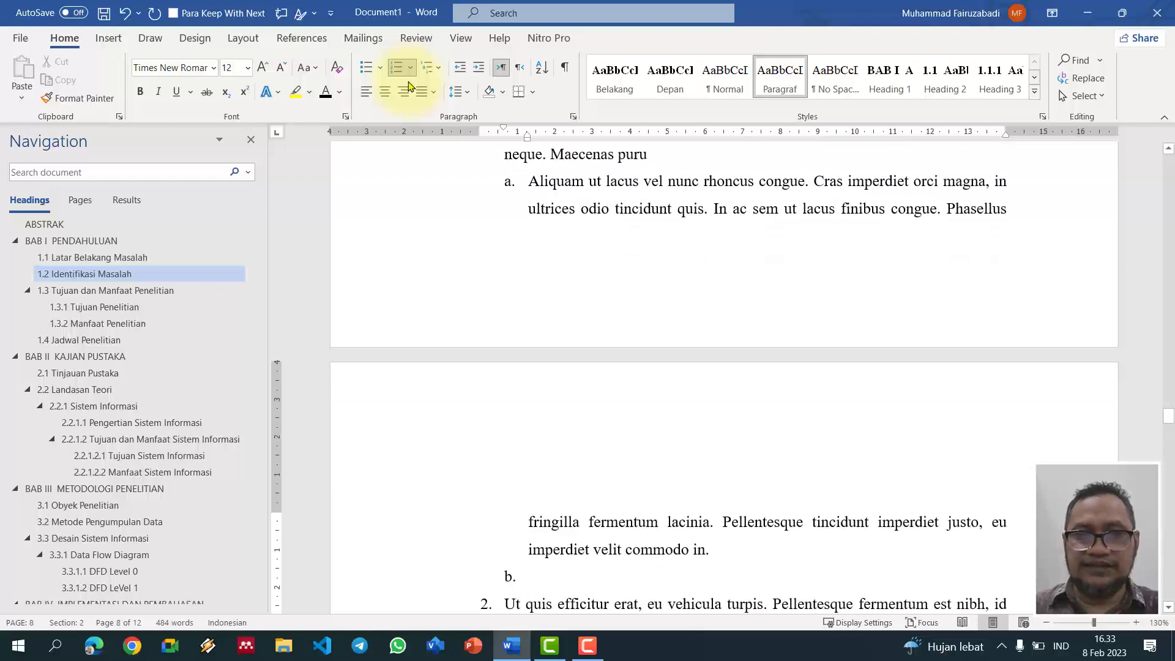
scroll(411, 86, down, 3)
scroll(609, 390, up, 4)
scroll(614, 382, down, 4)
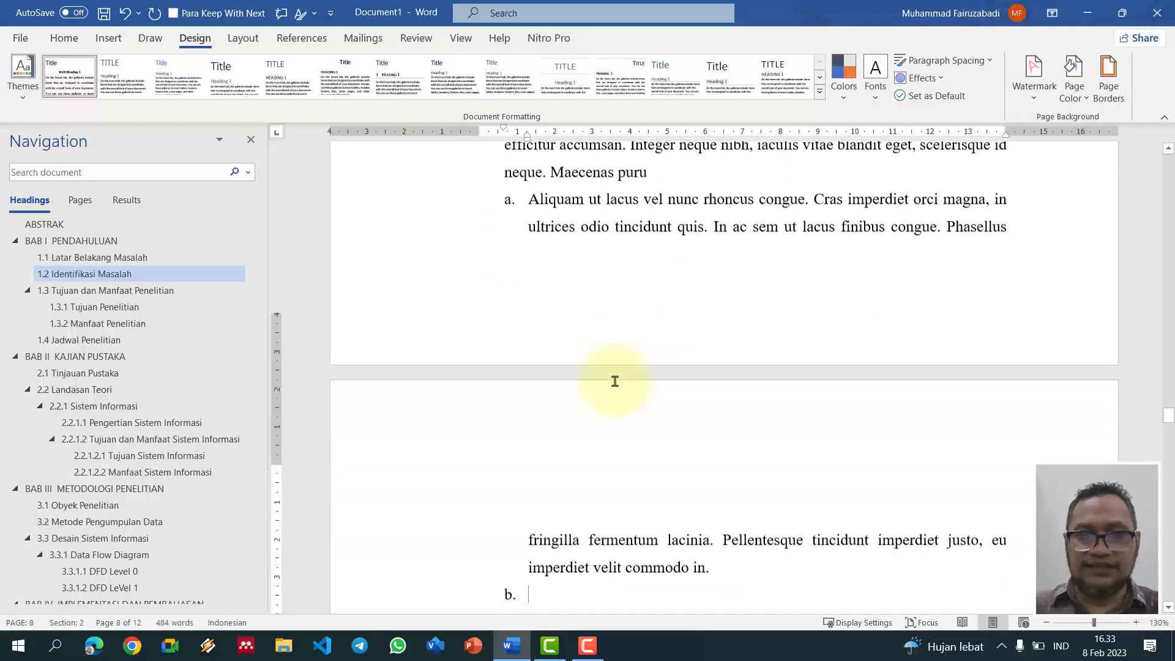
scroll(615, 381, down, 1)
text(Lore)
key(BackSpace)
key(BackSpace)
key(BackSpace)
key(BackSpace)
text(lorem4)
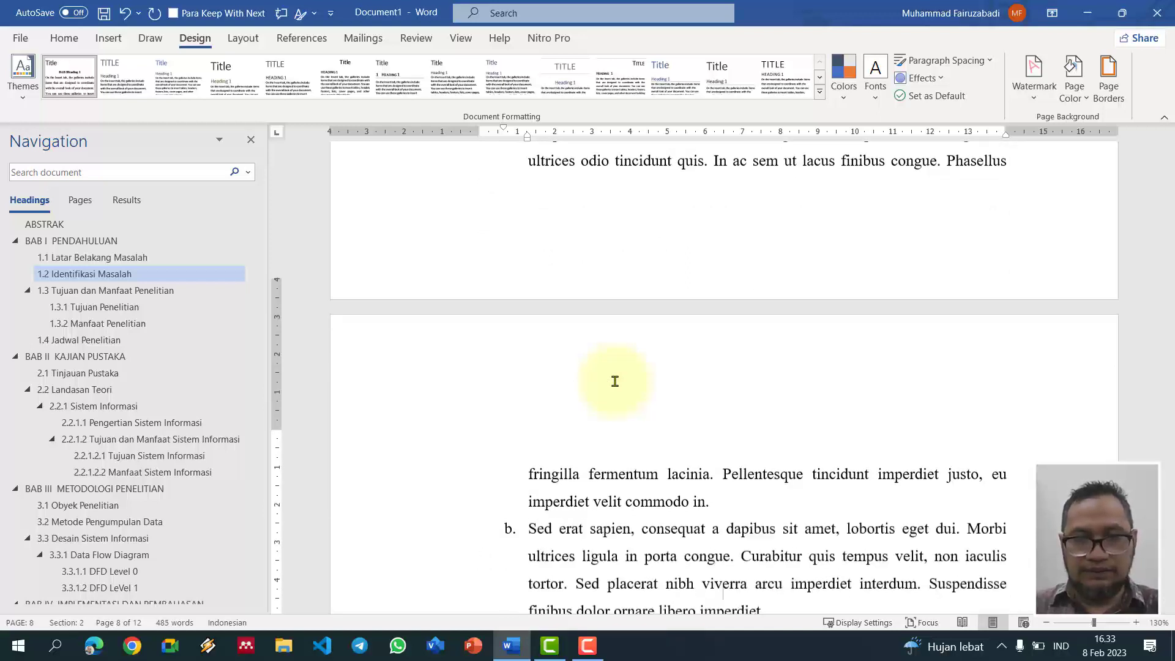
Step: Insert a Lorem ipsum placeholder paragraph below heading 1.3 Tujuan dan Manfaat Penelitian and apply the Paragraf style to it
scroll(642, 422, down, 3)
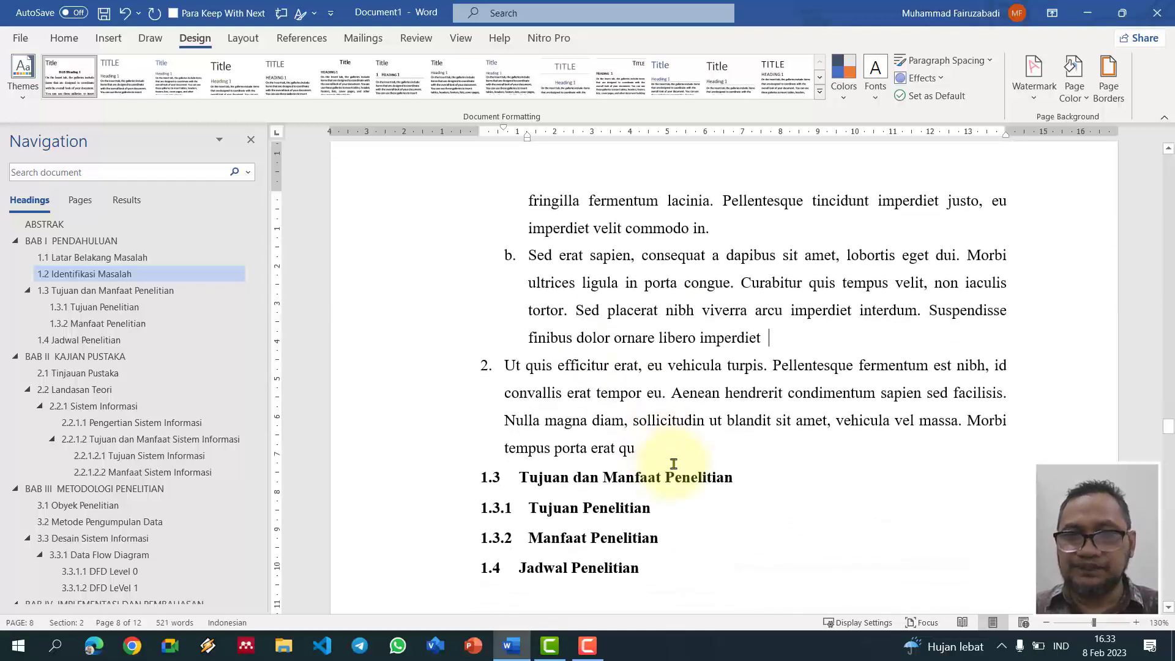
scroll(674, 464, up, 6)
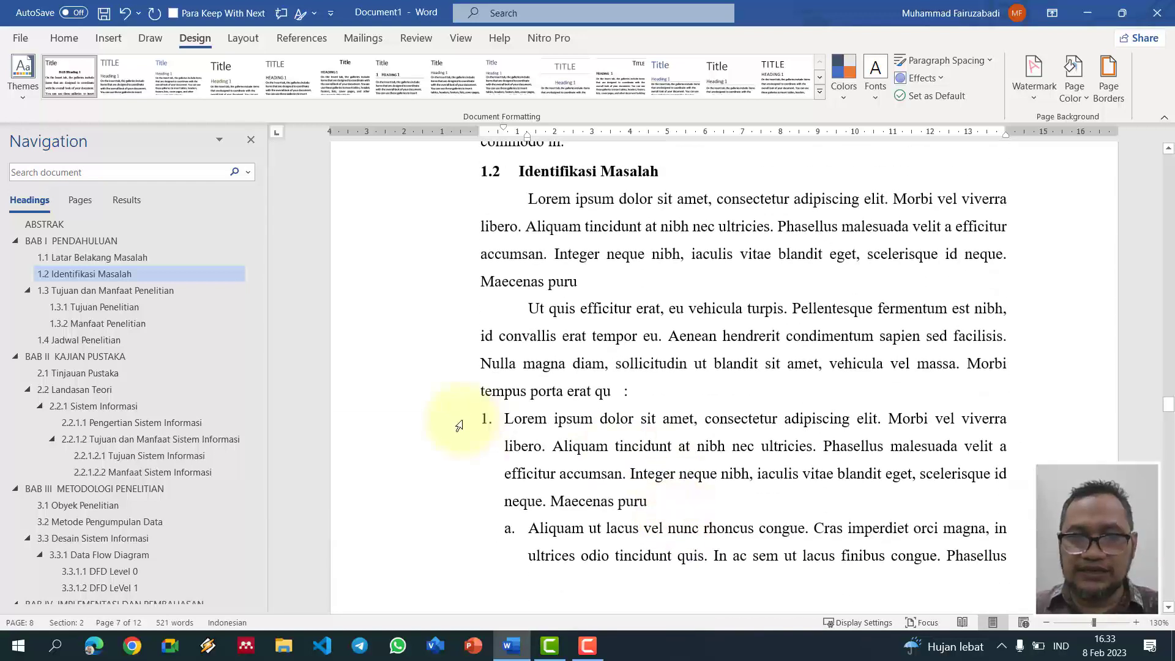
scroll(734, 433, down, 3)
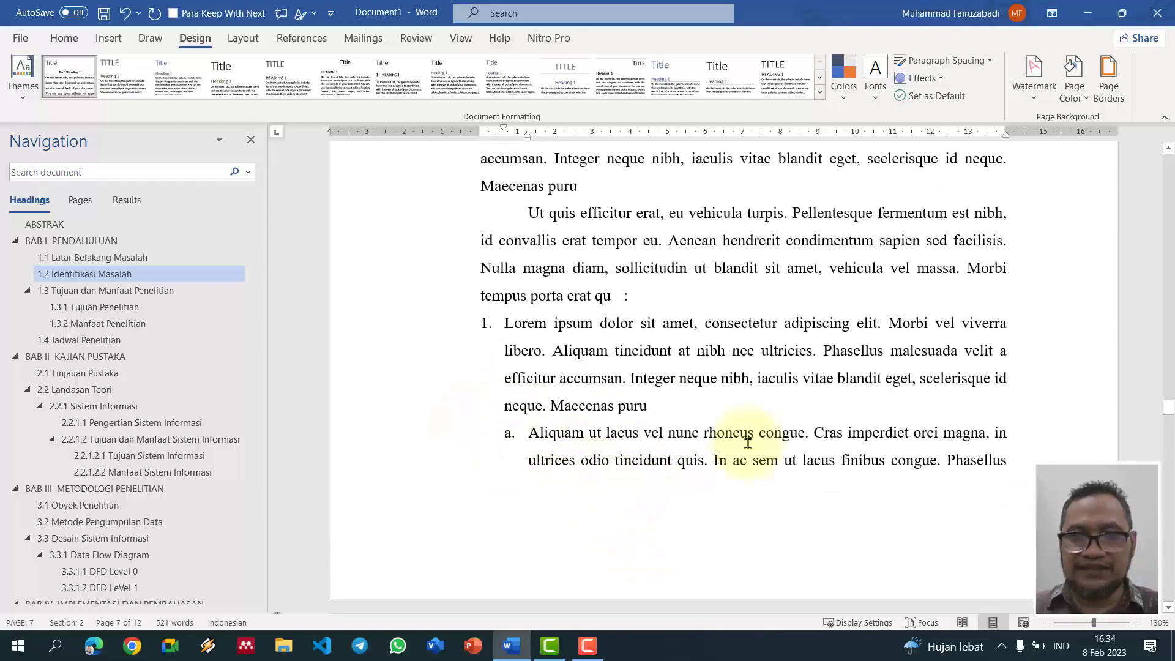
scroll(738, 467, down, 8)
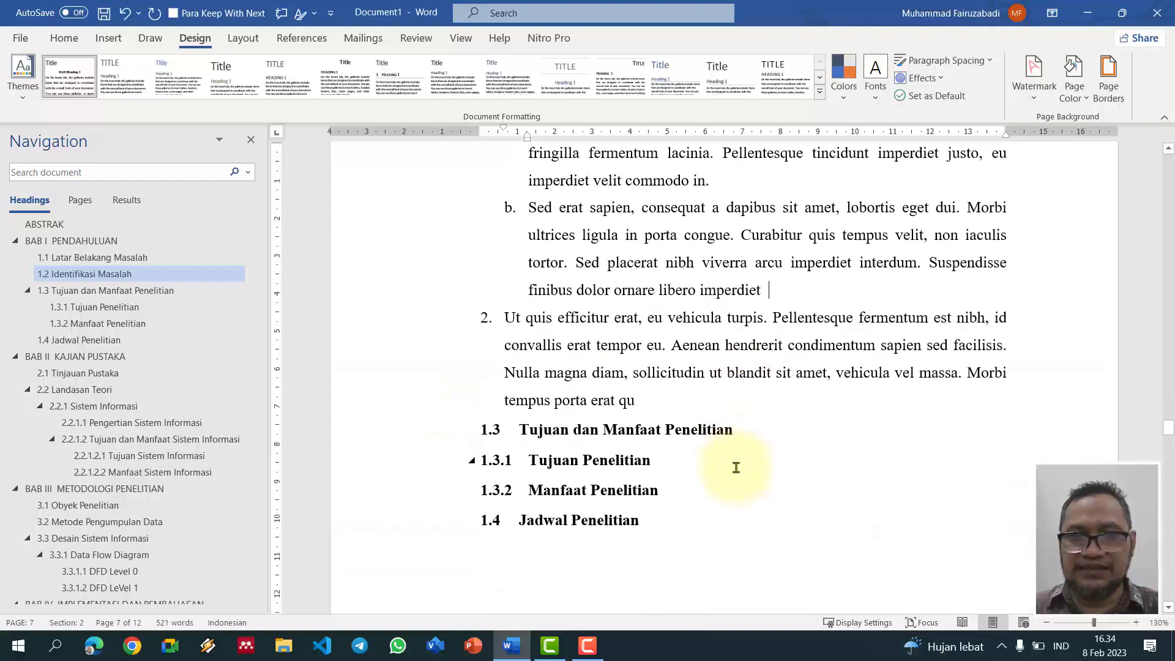
click(740, 428)
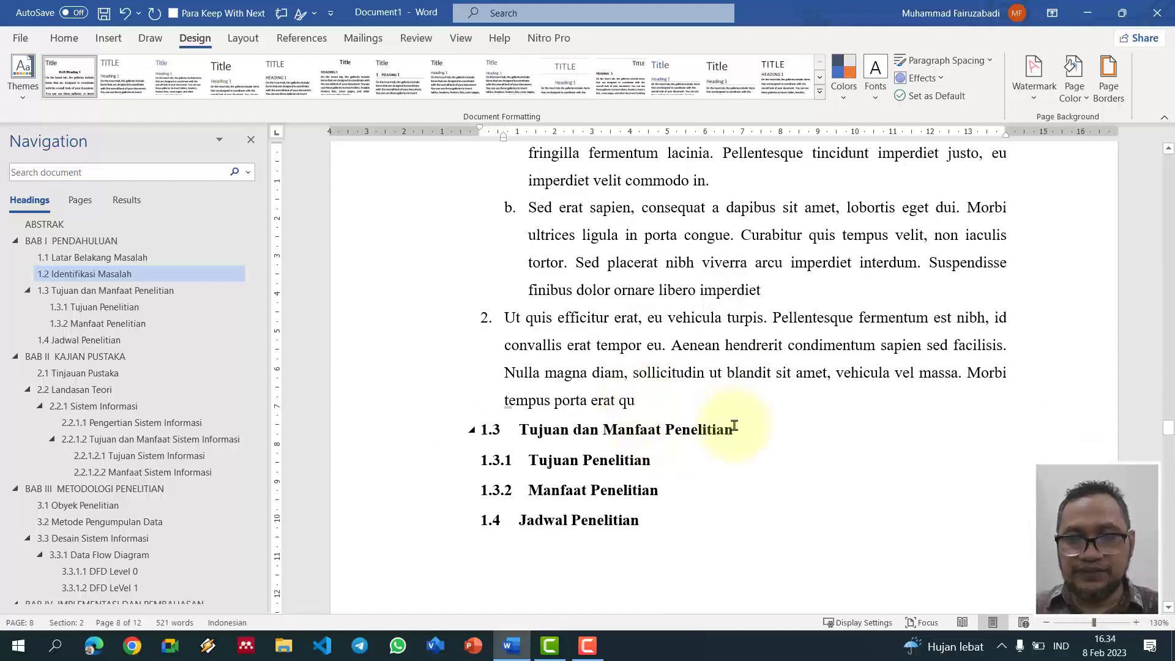
key(Return)
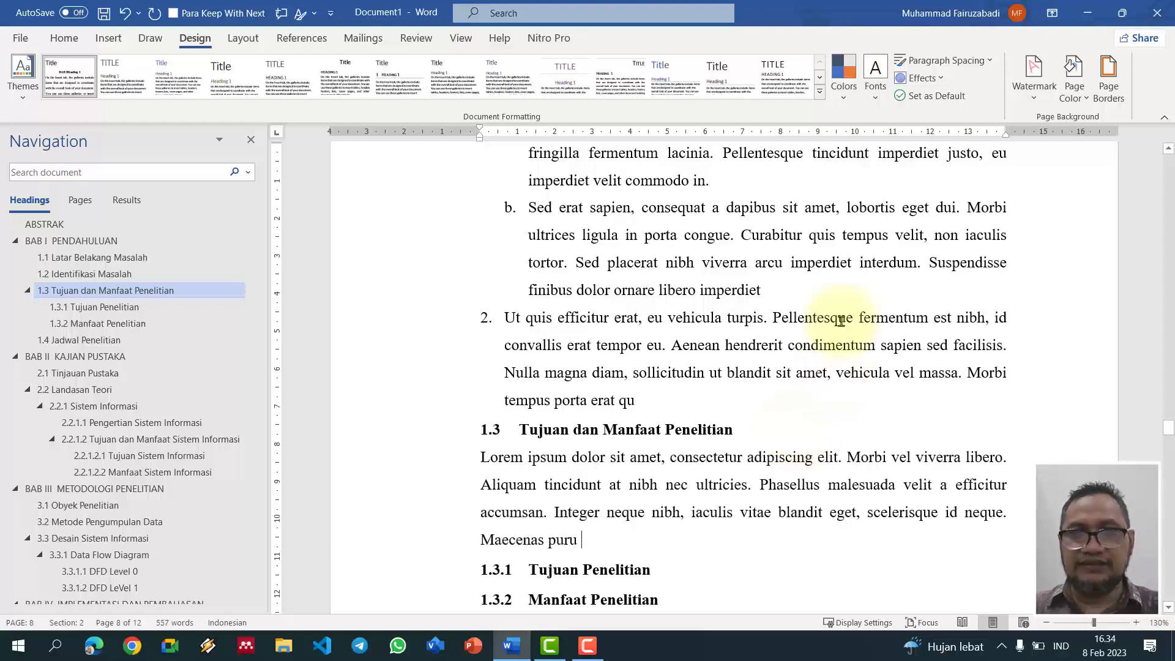
click(64, 38)
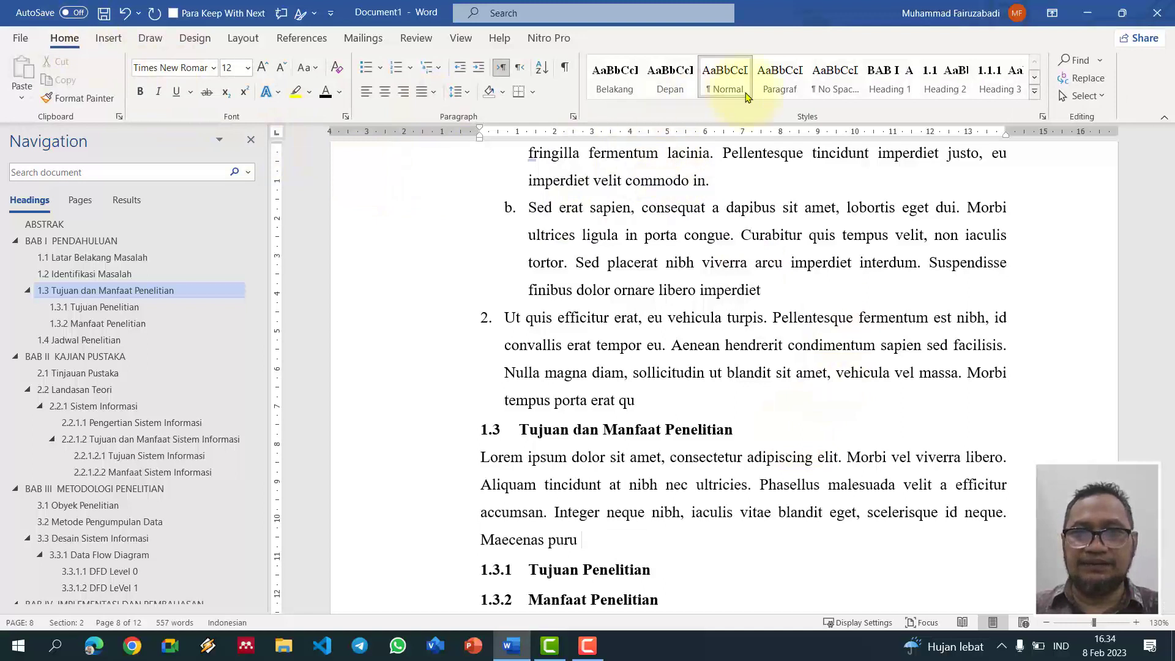
click(780, 76)
Step: Add a second paragraph to section 1.3 from the "_lorem2" text entry
scroll(796, 423, down, 2)
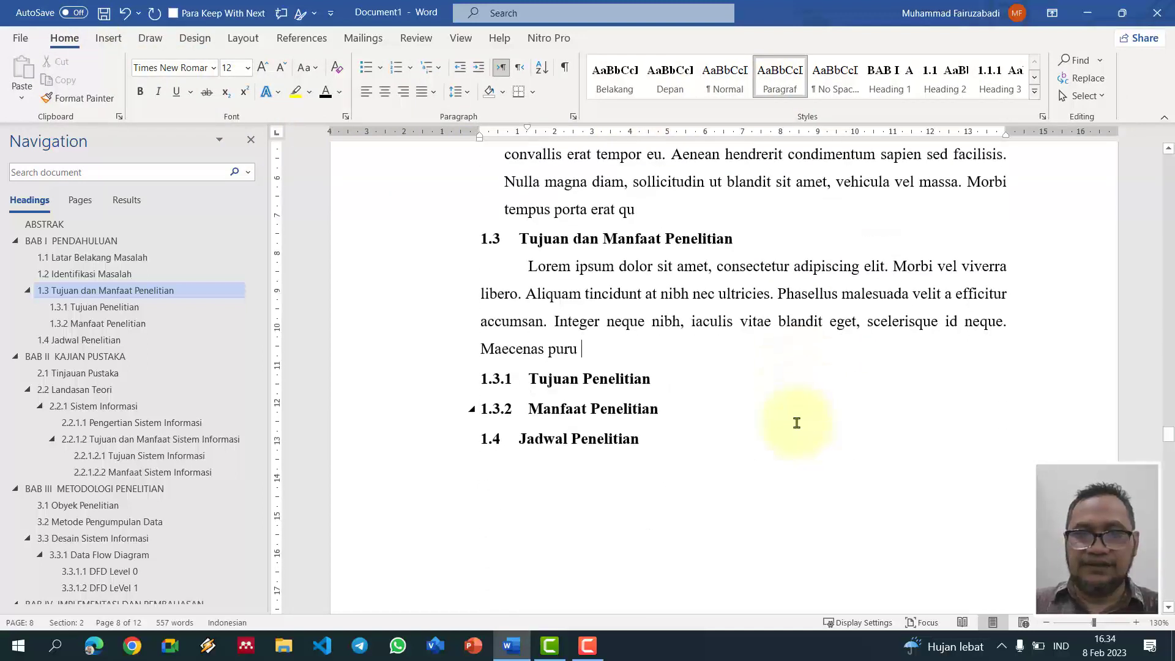
key(Return)
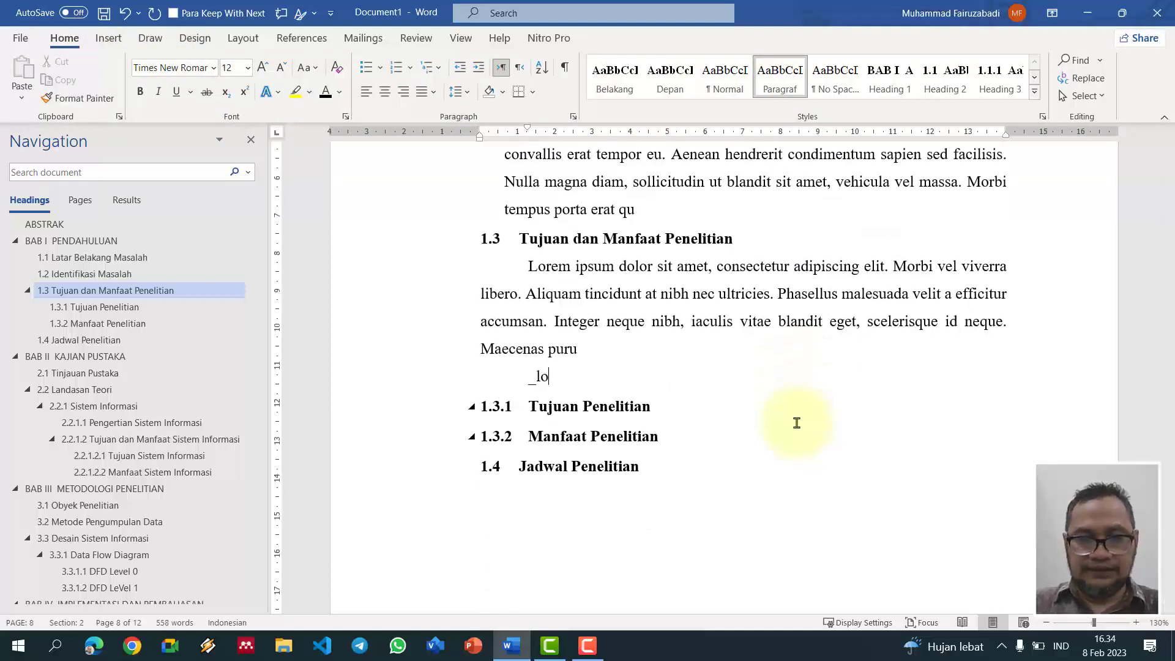
text(_lorem2)
key(F3)
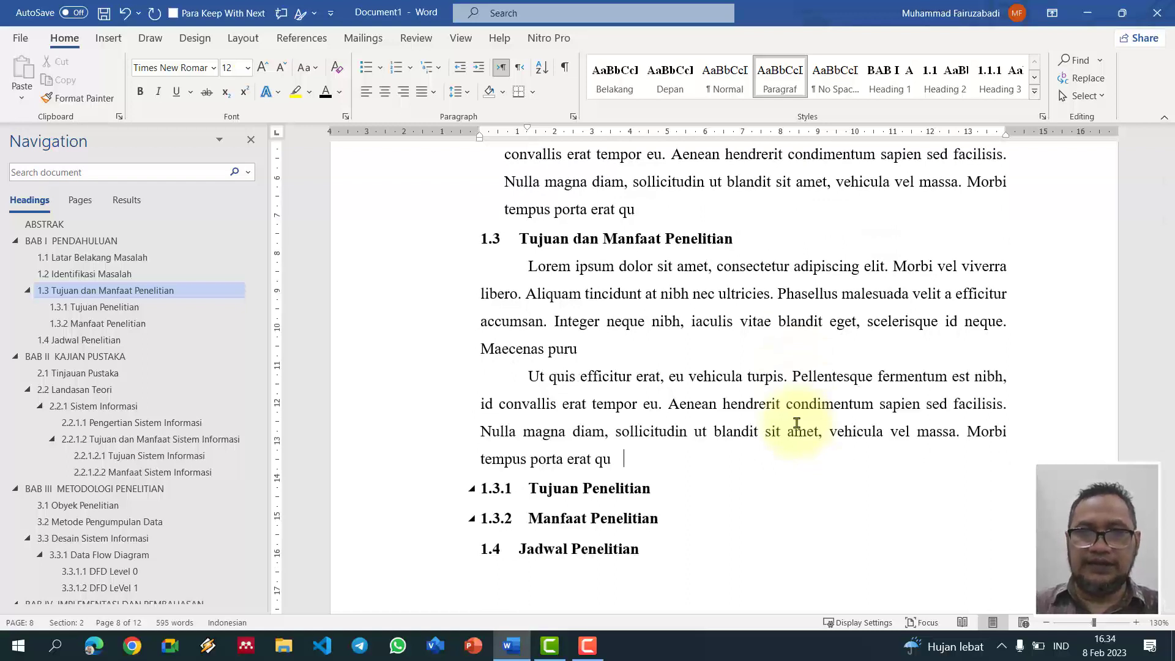
scroll(797, 422, down, 8)
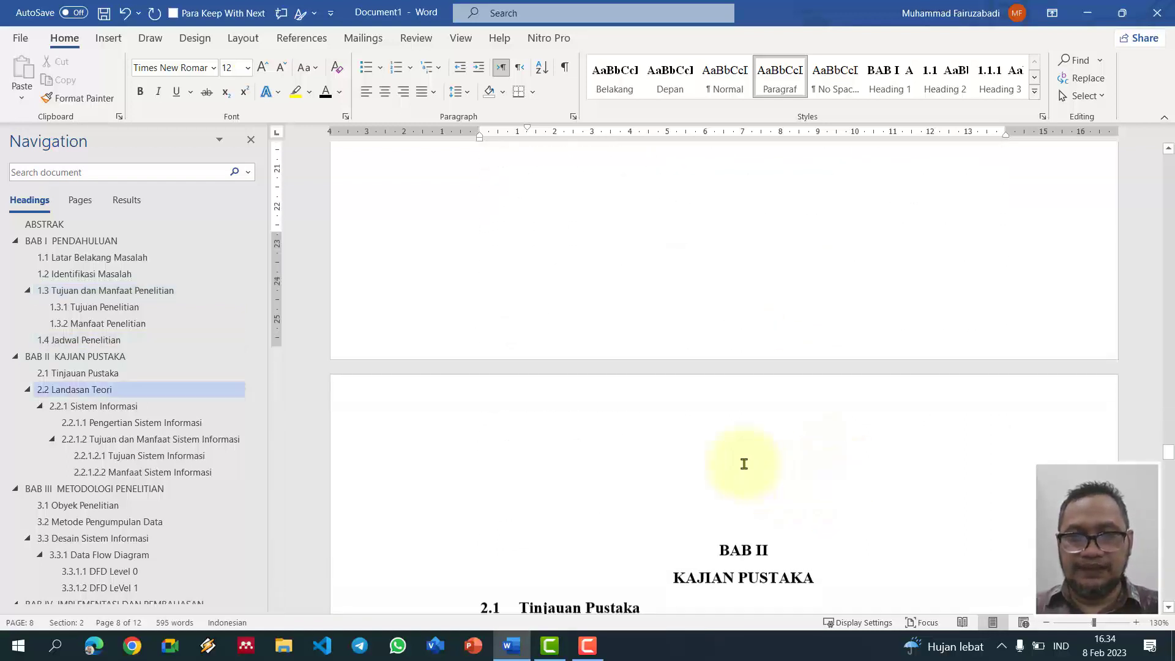
scroll(744, 464, up, 8)
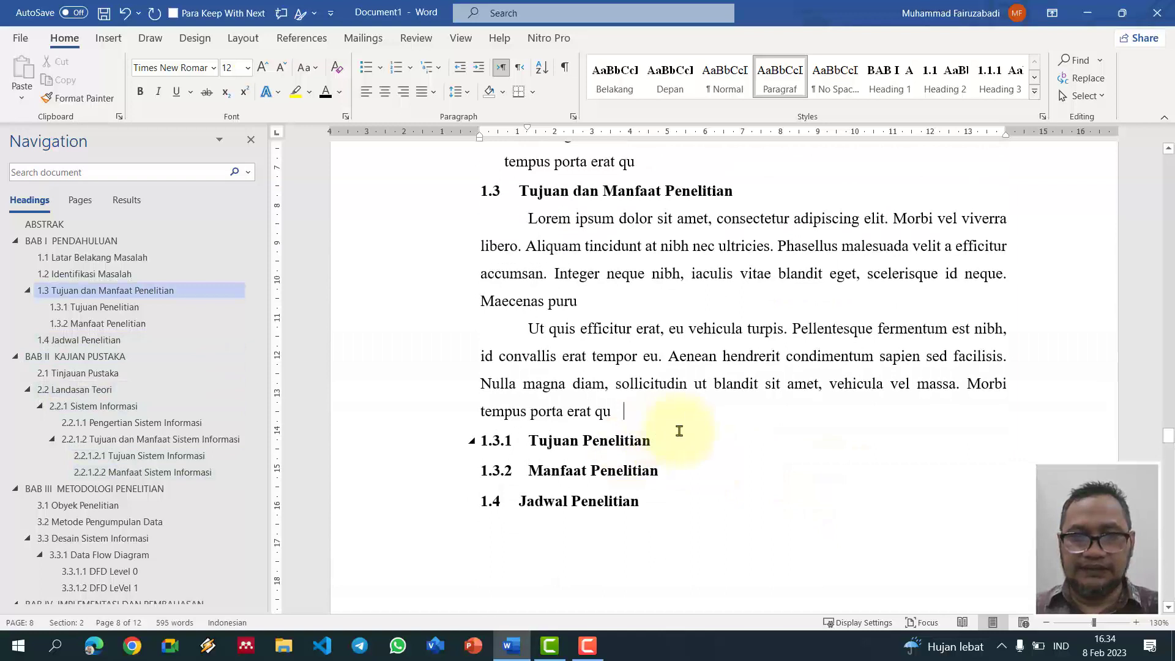
Step: Add a Lorem ipsum placeholder paragraph from the "_lorem" text entry below heading 1.3.1 Tujuan Penelitian and apply the Paragraf style
scroll(676, 434, down, 2)
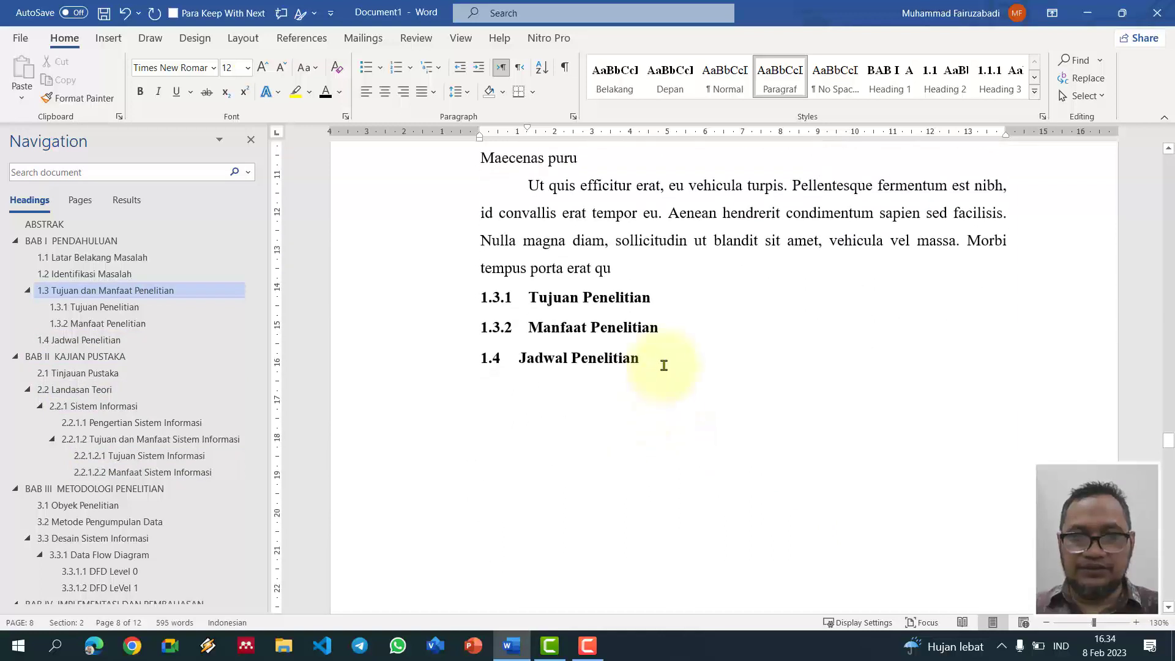
click(670, 360)
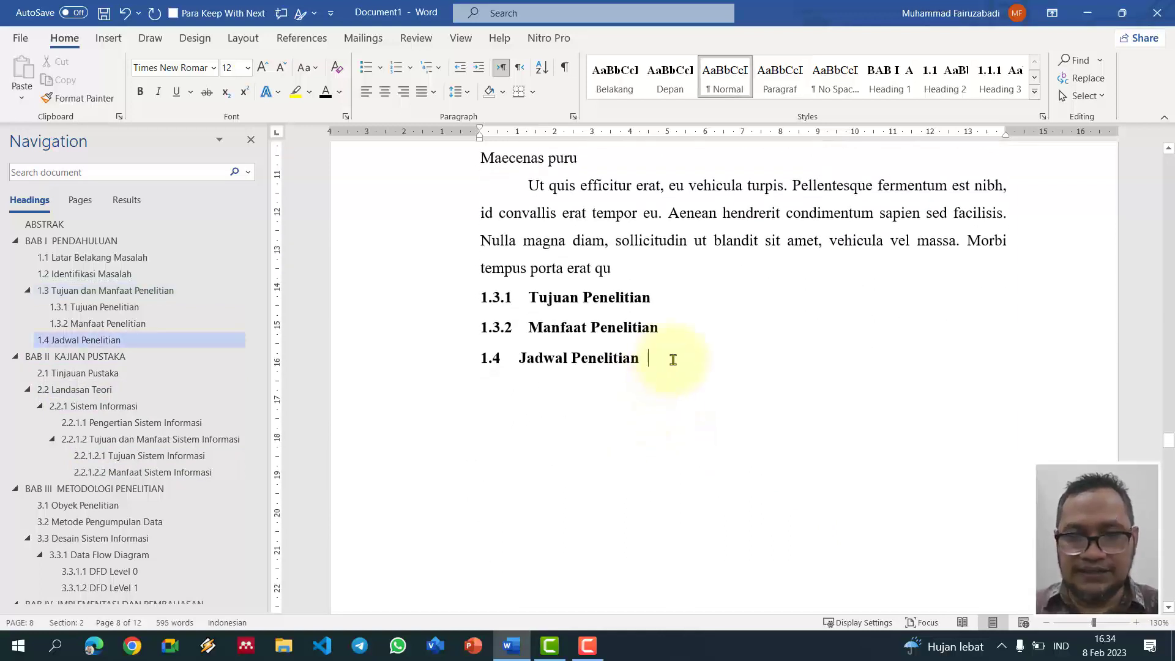
click(674, 296)
key(Return)
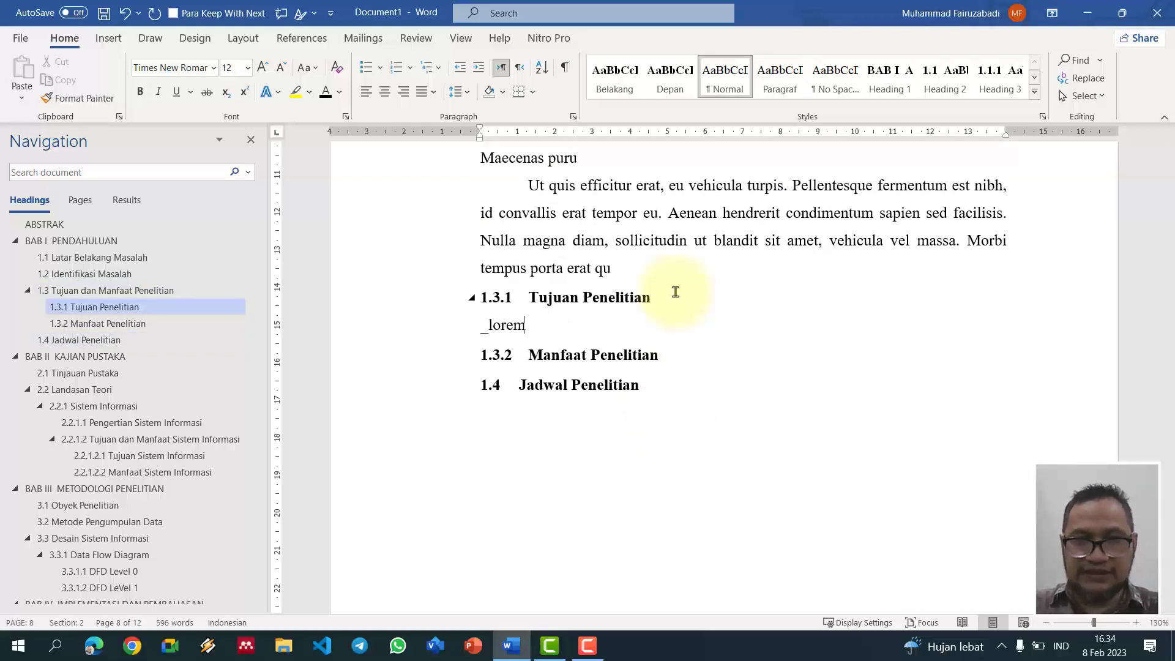
click(725, 276)
click(752, 327)
click(779, 77)
Step: Fill section 1.3.2 Manfaat Penelitian with the "_lorem" placeholder text and format it with the Paragraf style
click(739, 439)
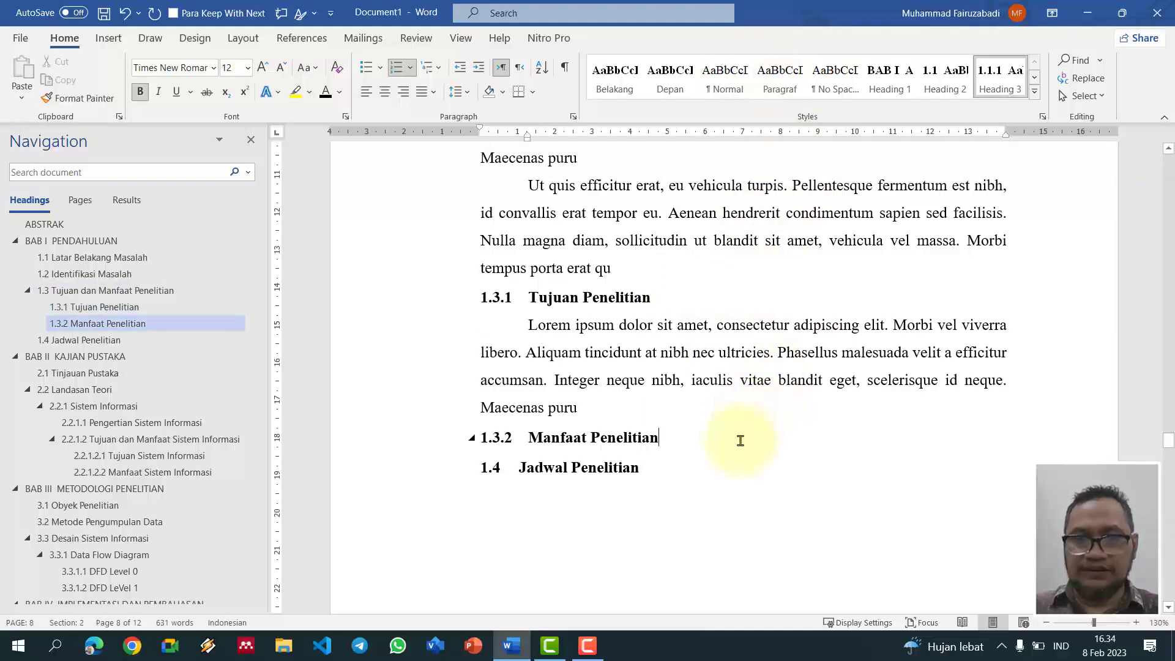
key(Return)
text(_)
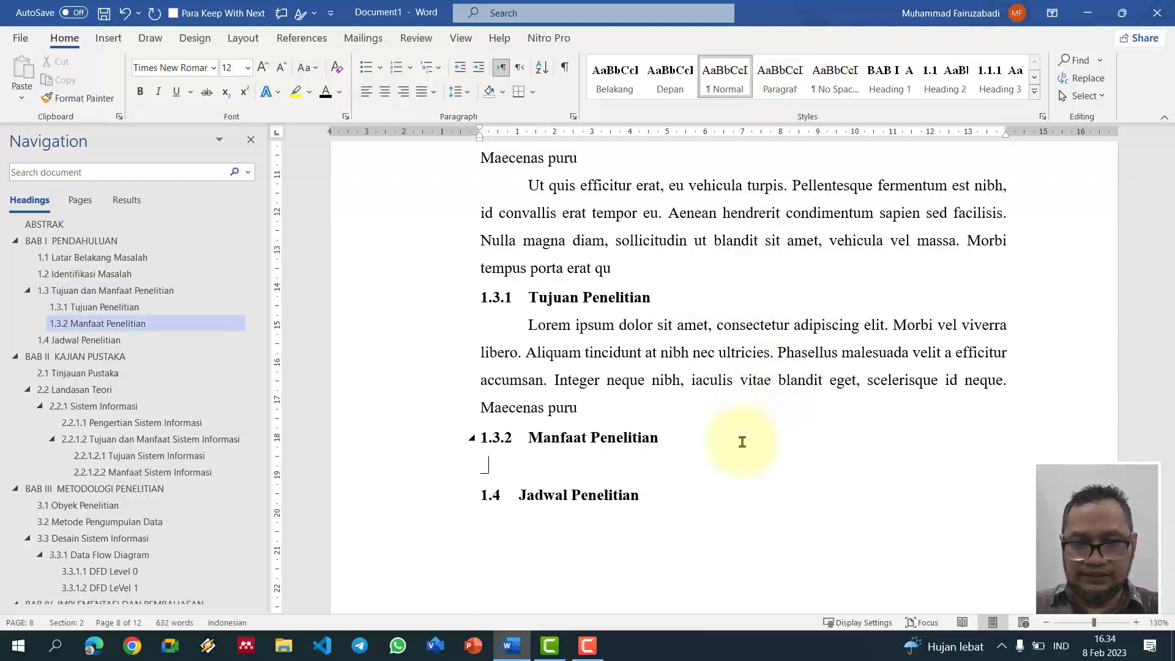
text(lorem)
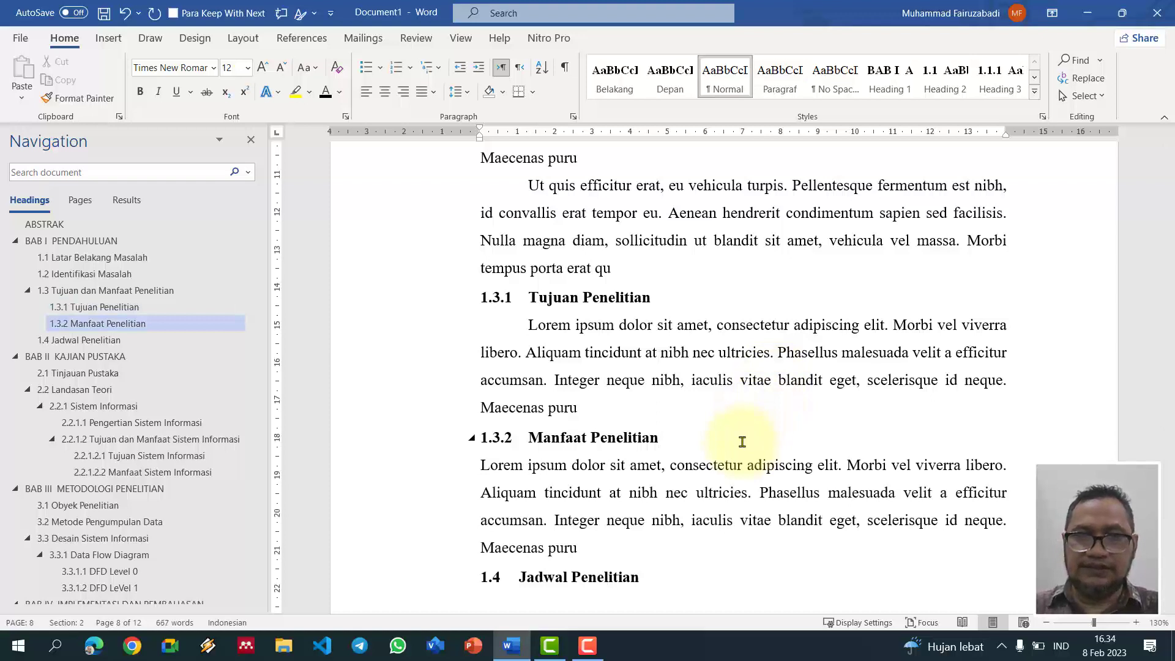
click(675, 468)
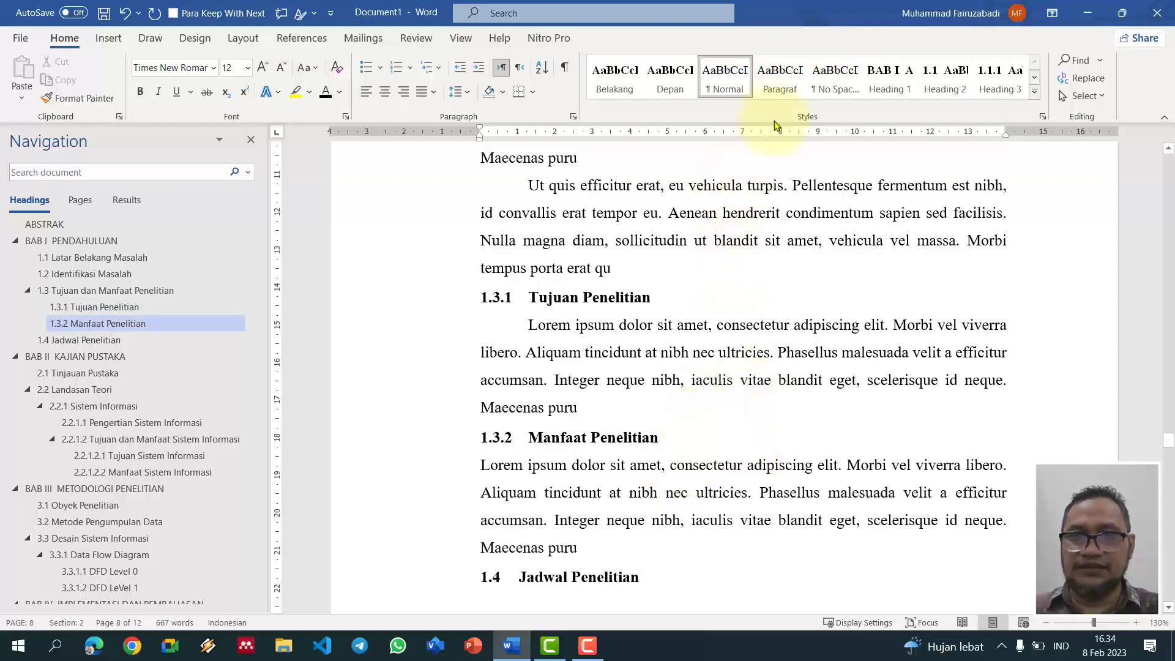
click(781, 90)
Step: Insert a table with 5 columns and 6 rows below heading 1.4 Jadwal Penelitian
scroll(743, 517, down, 5)
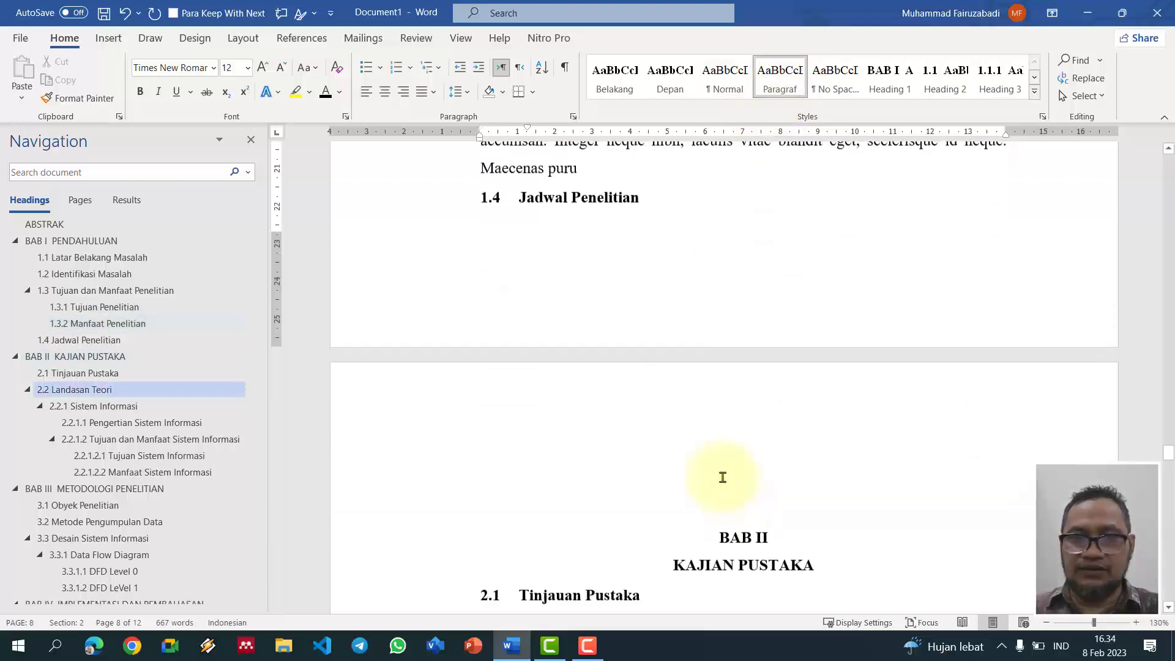
click(653, 243)
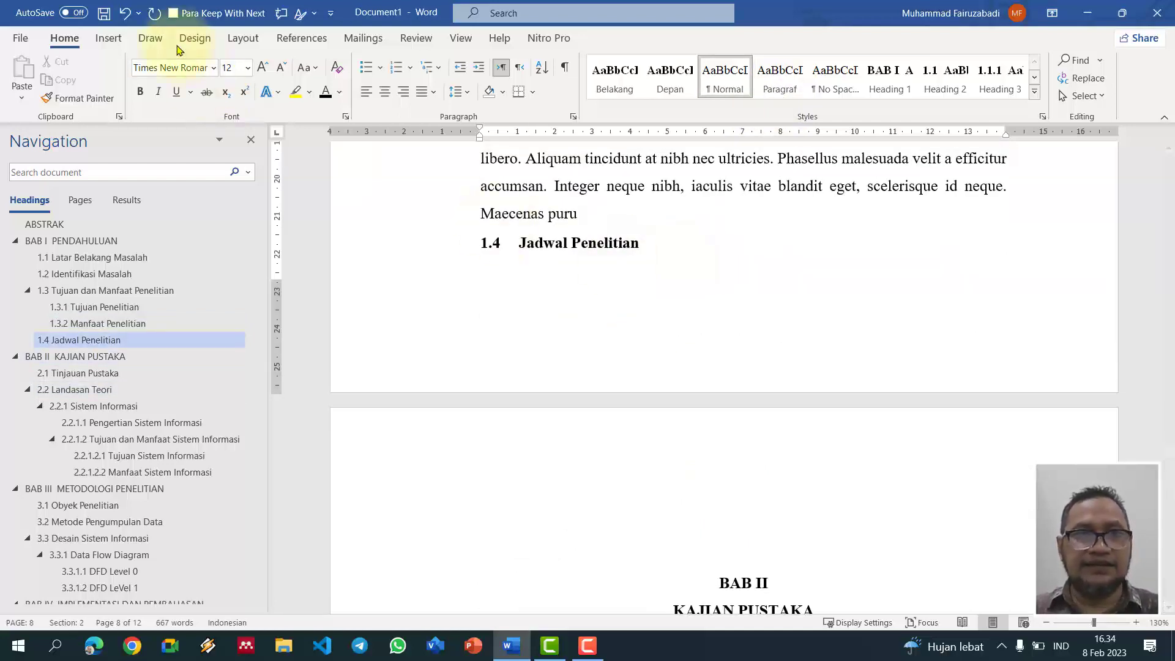
click(108, 38)
click(112, 99)
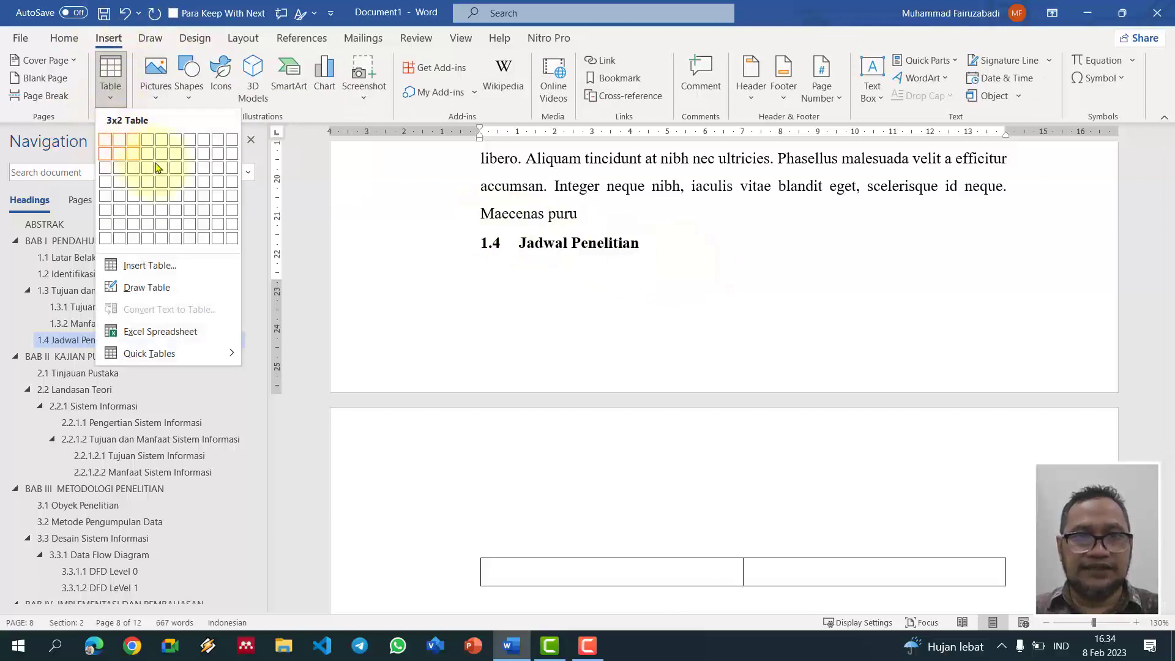
click(162, 209)
Step: Turn on the Keep with next pagination option for heading 1.4 Jadwal Penelitian
scroll(699, 427, down, 3)
scroll(699, 427, up, 2)
scroll(701, 422, down, 4)
scroll(702, 422, down, 1)
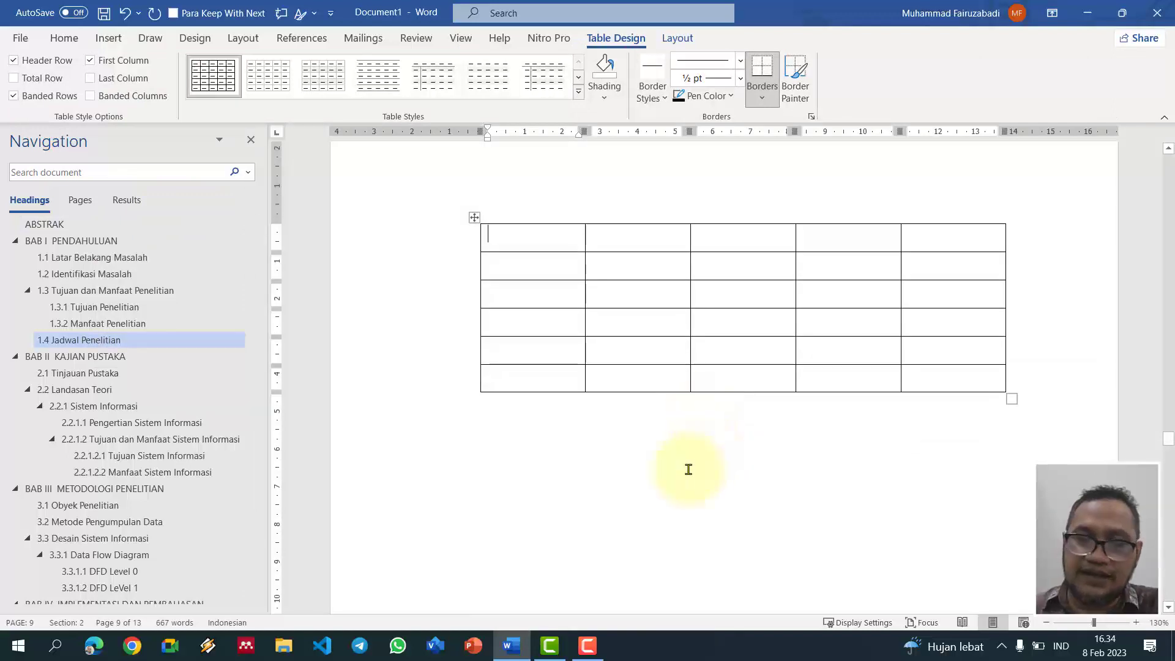
scroll(689, 470, up, 5)
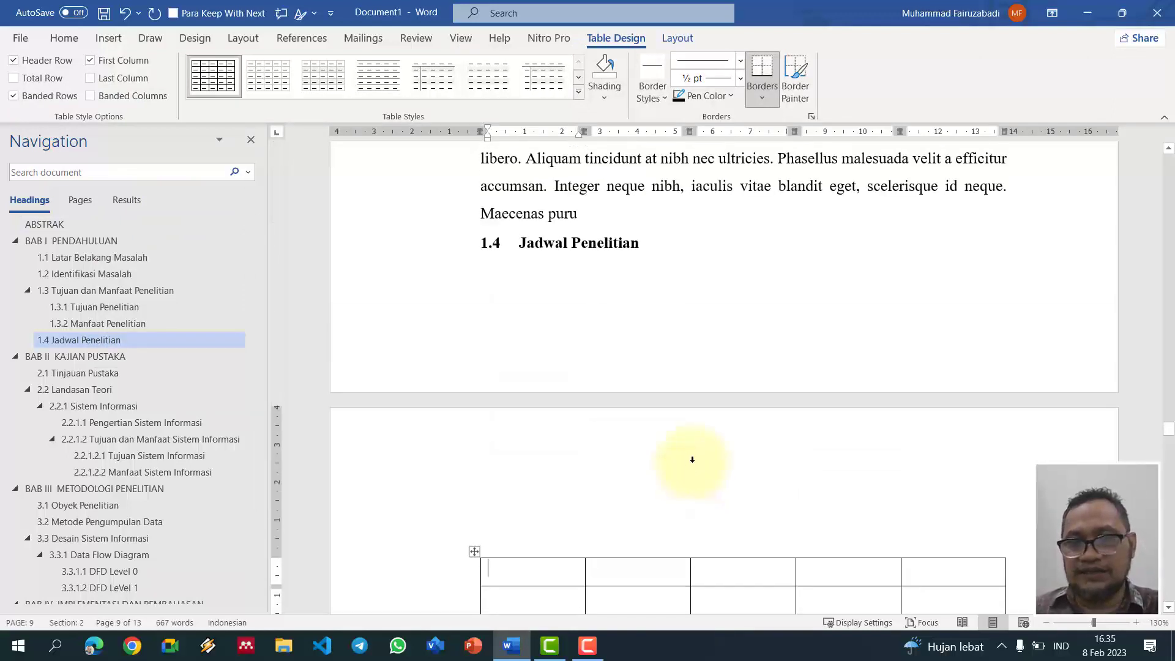
scroll(692, 462, down, 6)
scroll(692, 463, up, 4)
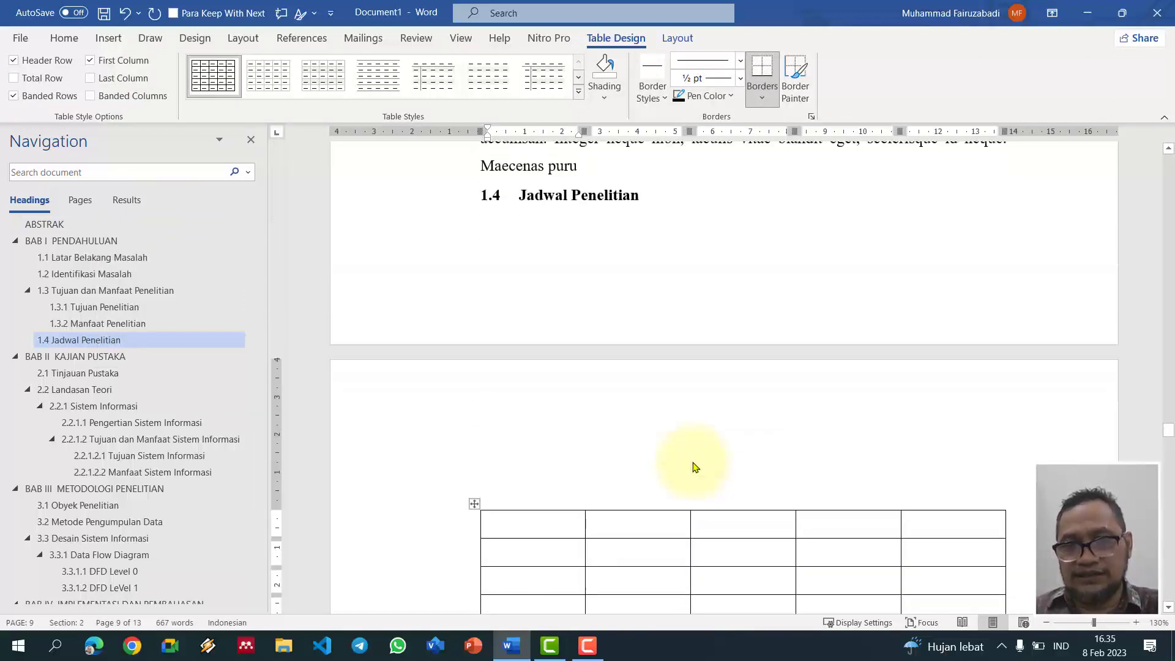
click(561, 197)
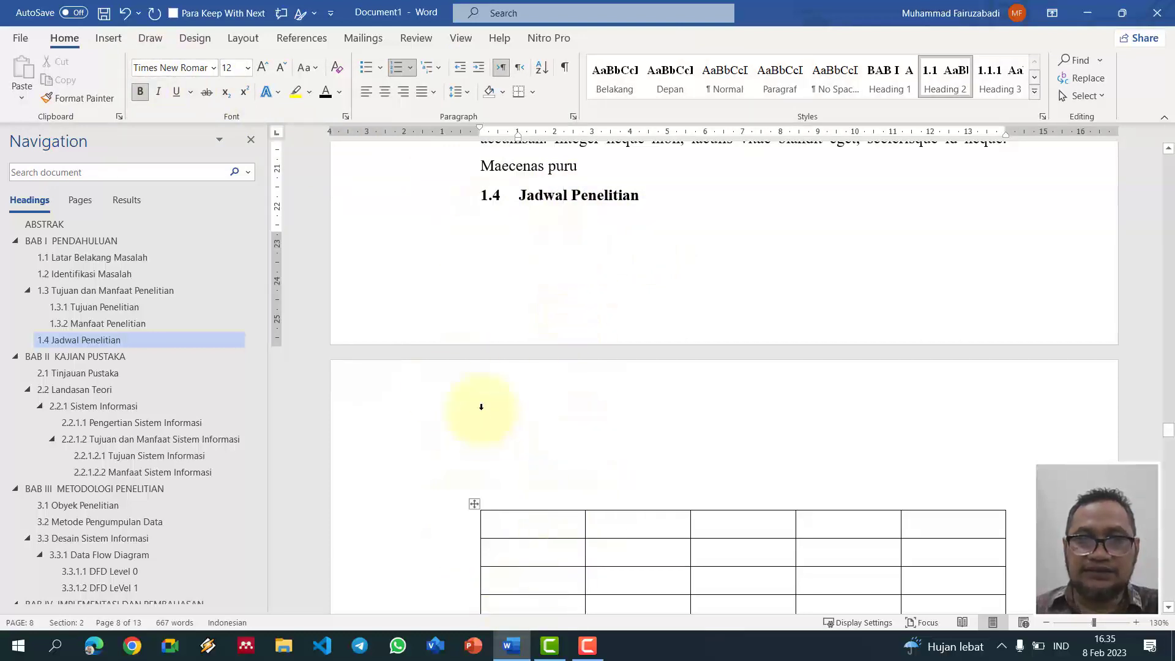
click(573, 117)
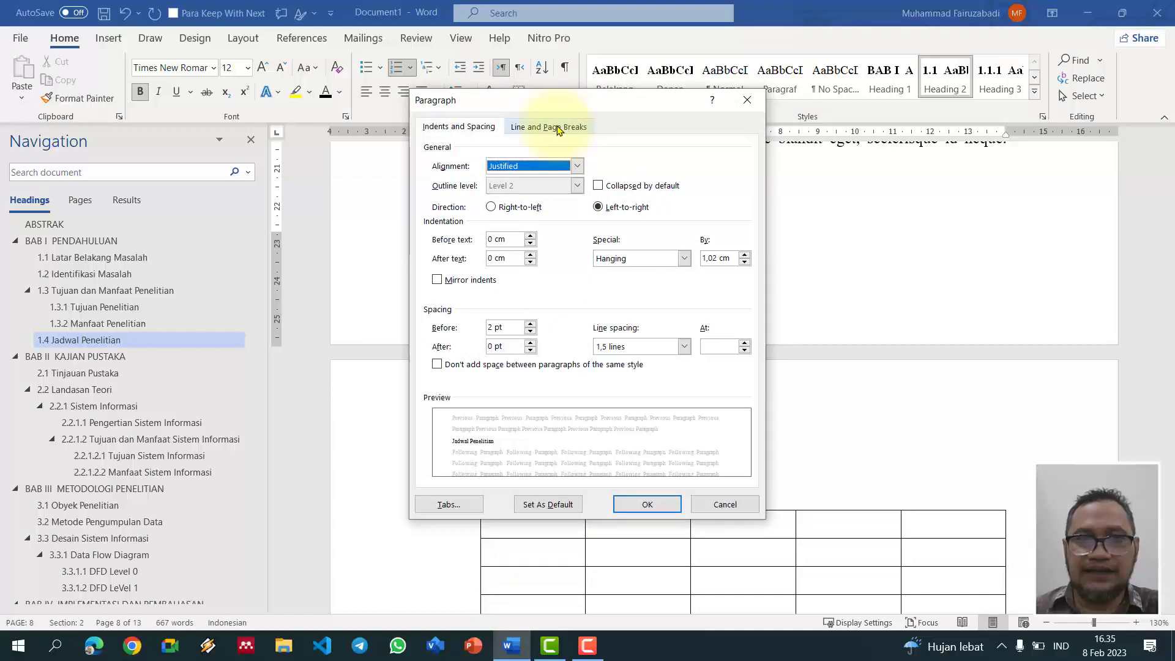
click(558, 129)
click(487, 179)
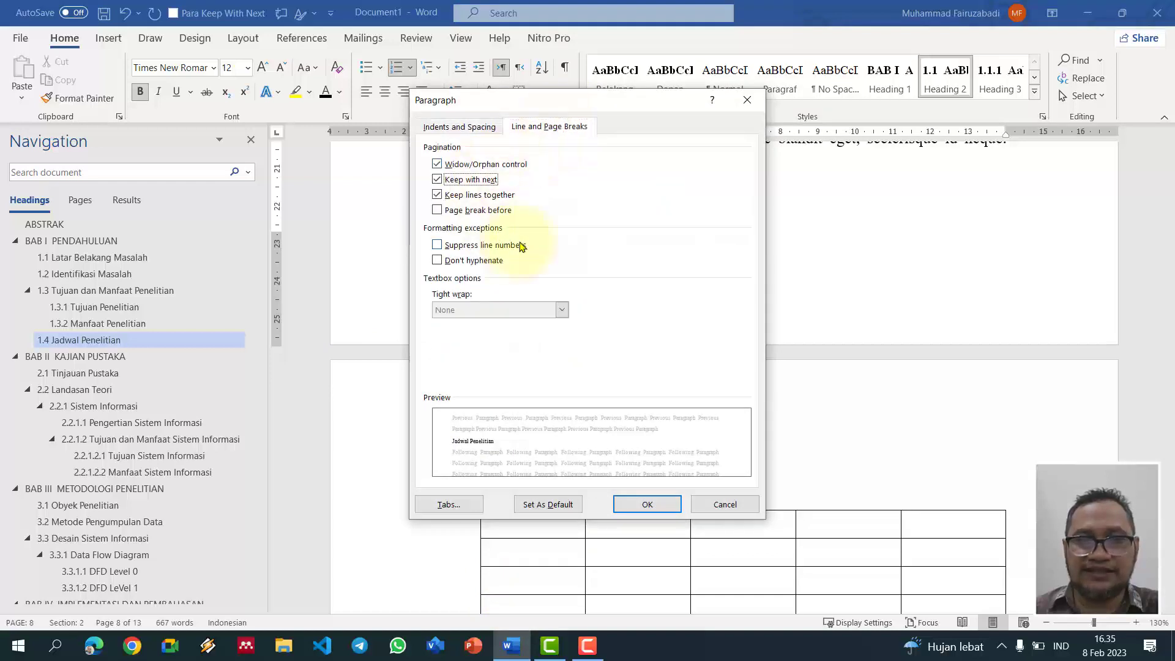
click(649, 504)
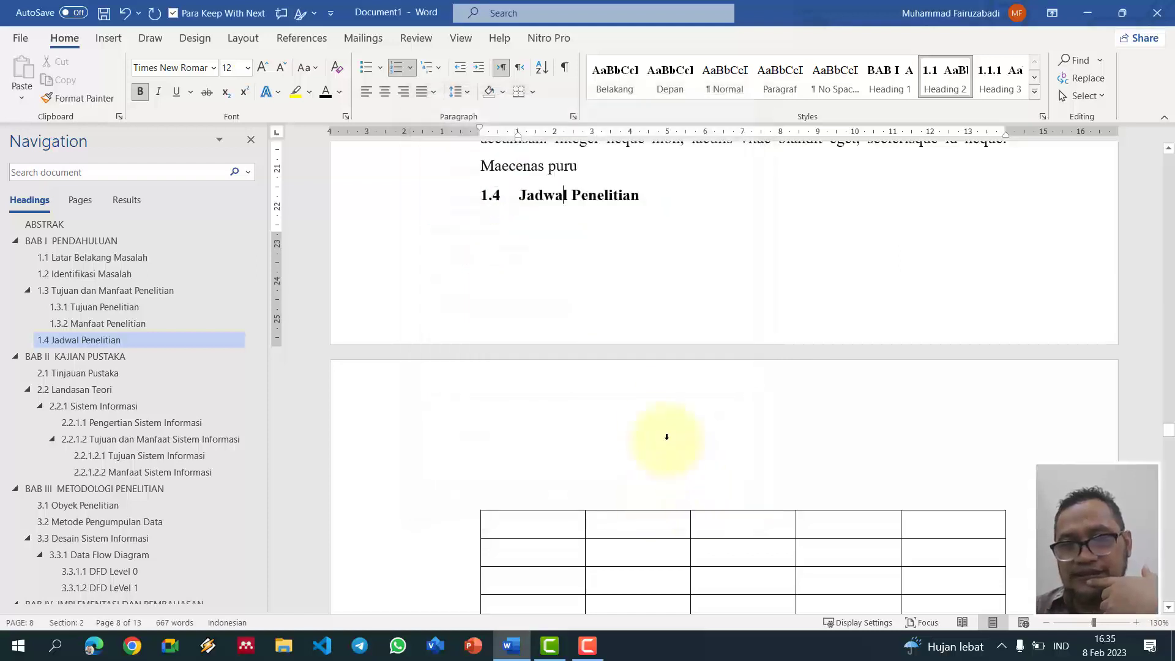
Step: Add an empty line between heading 1.4 Jadwal Penelitian and the table
key(Return)
key(Delete)
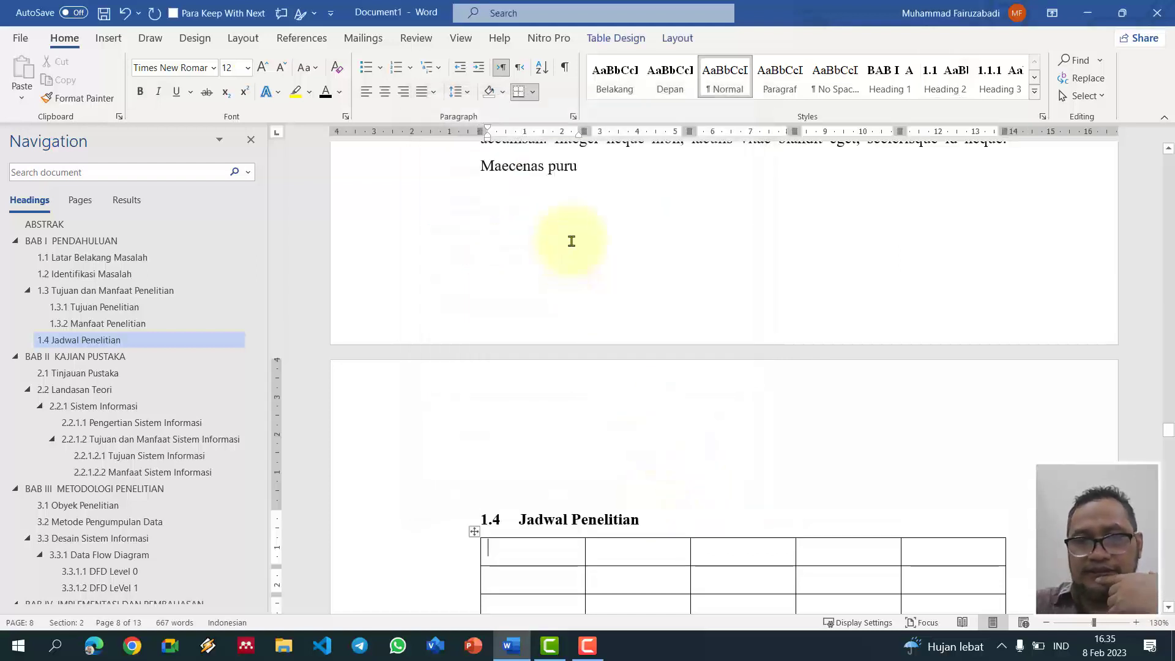
scroll(598, 304, down, 2)
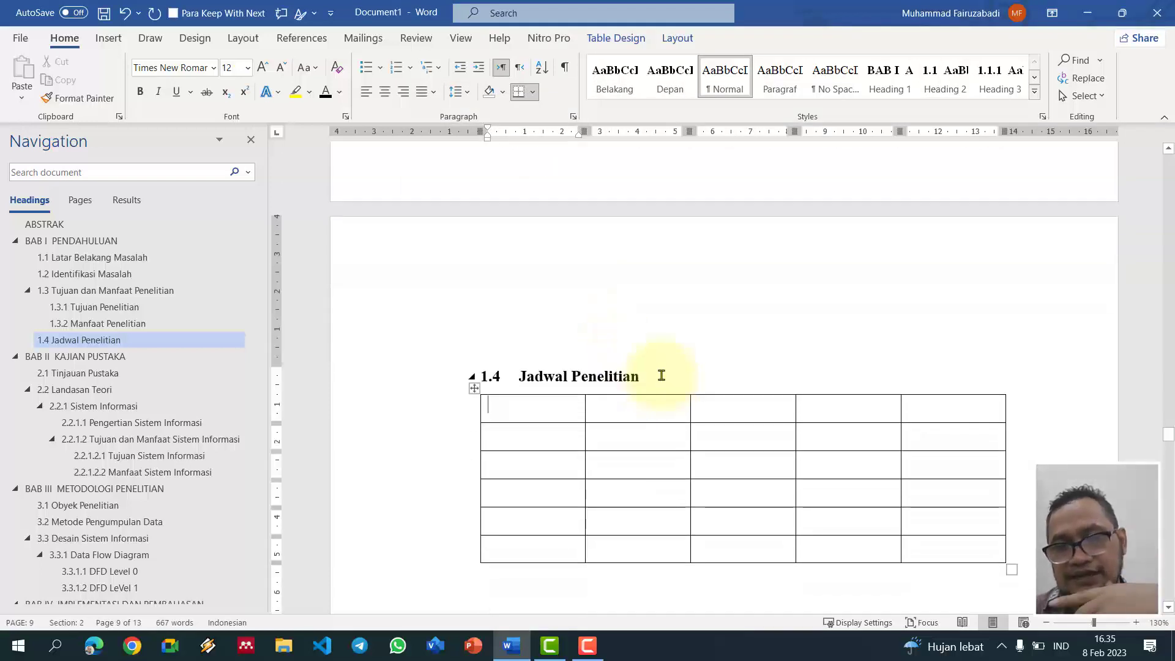
click(663, 374)
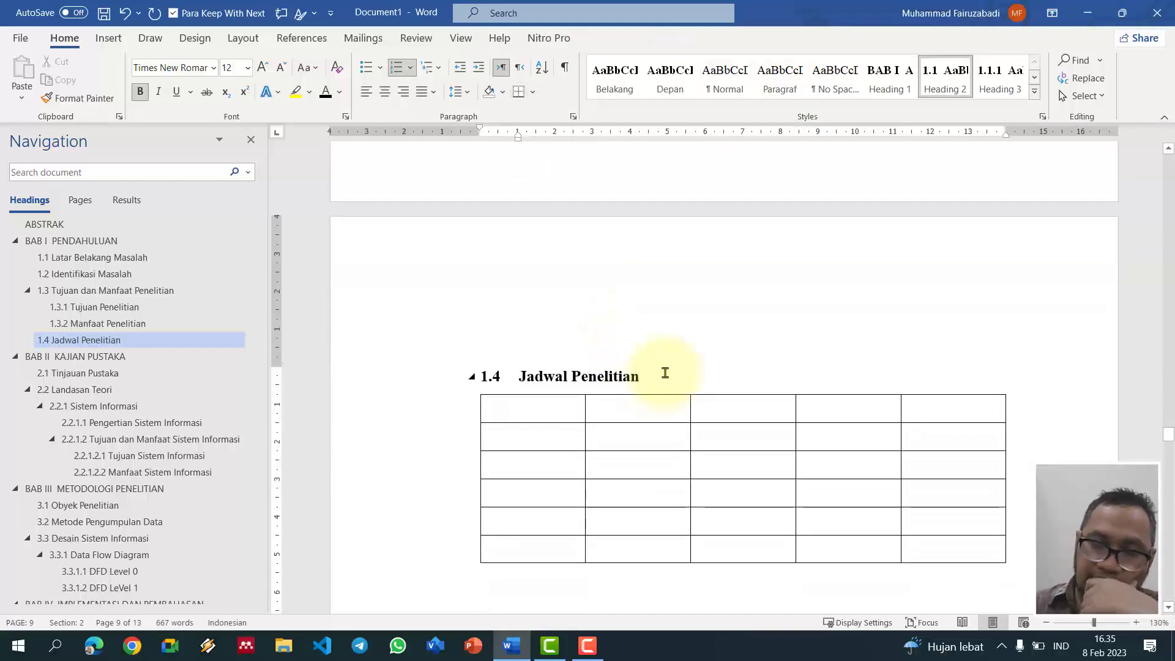
key(Return)
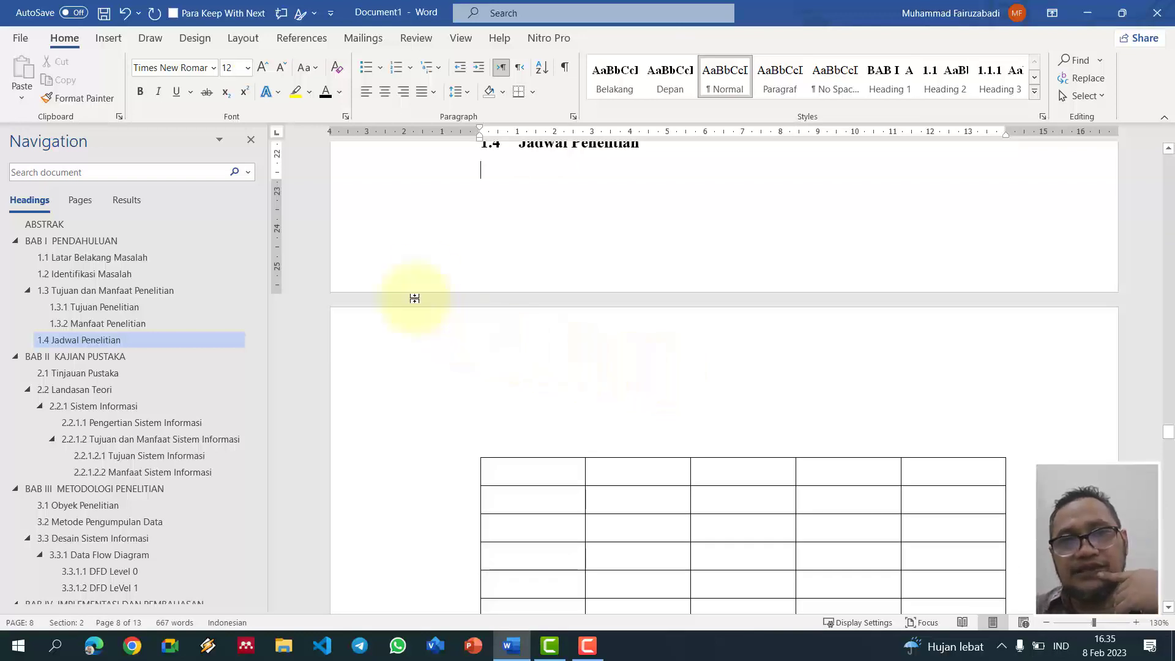
Step: Insert the caption "Tabel 1. Jadwal Penelitian" on the empty line above the table, using the label Tabel
click(302, 38)
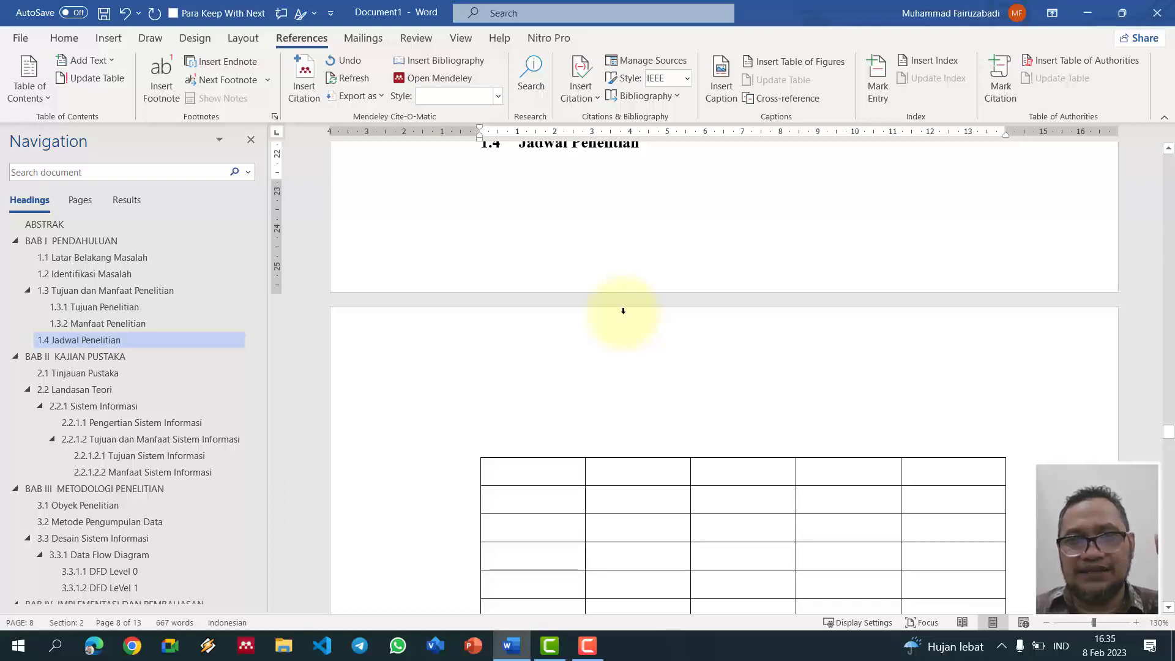
click(722, 83)
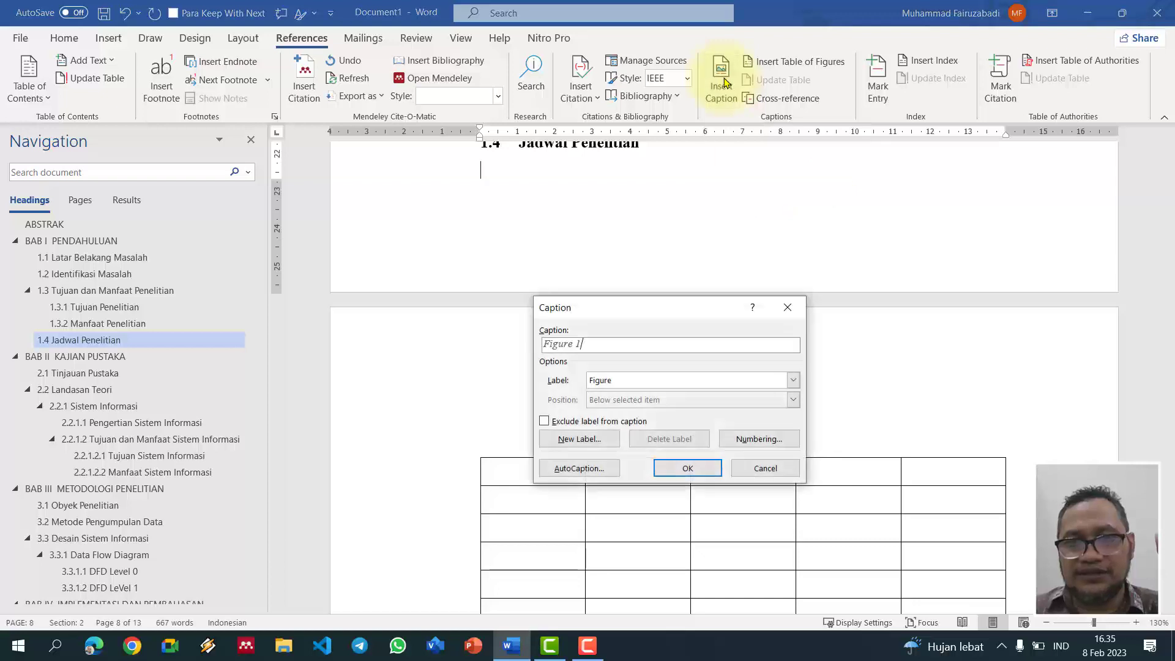
click(636, 383)
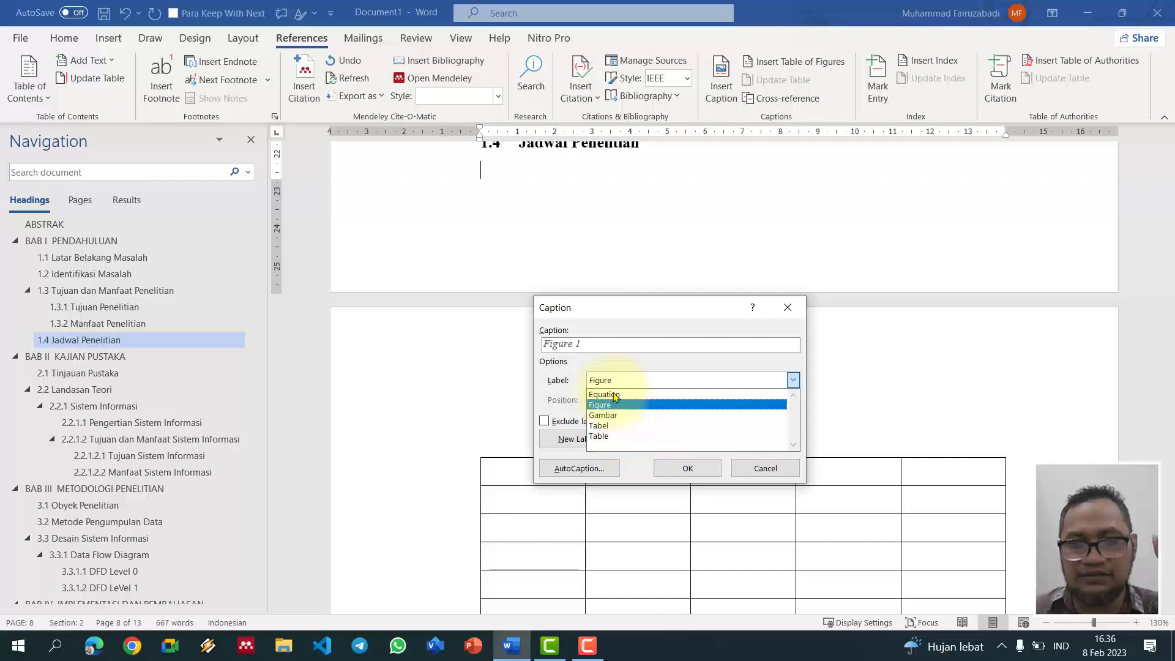
click(623, 328)
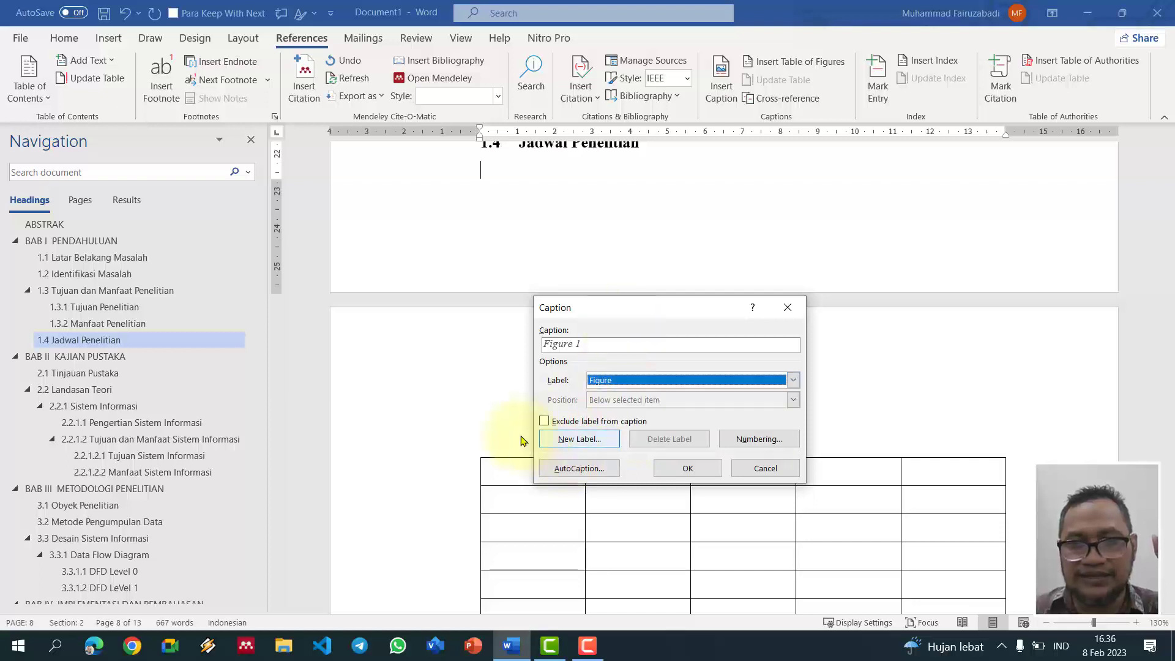
click(581, 441)
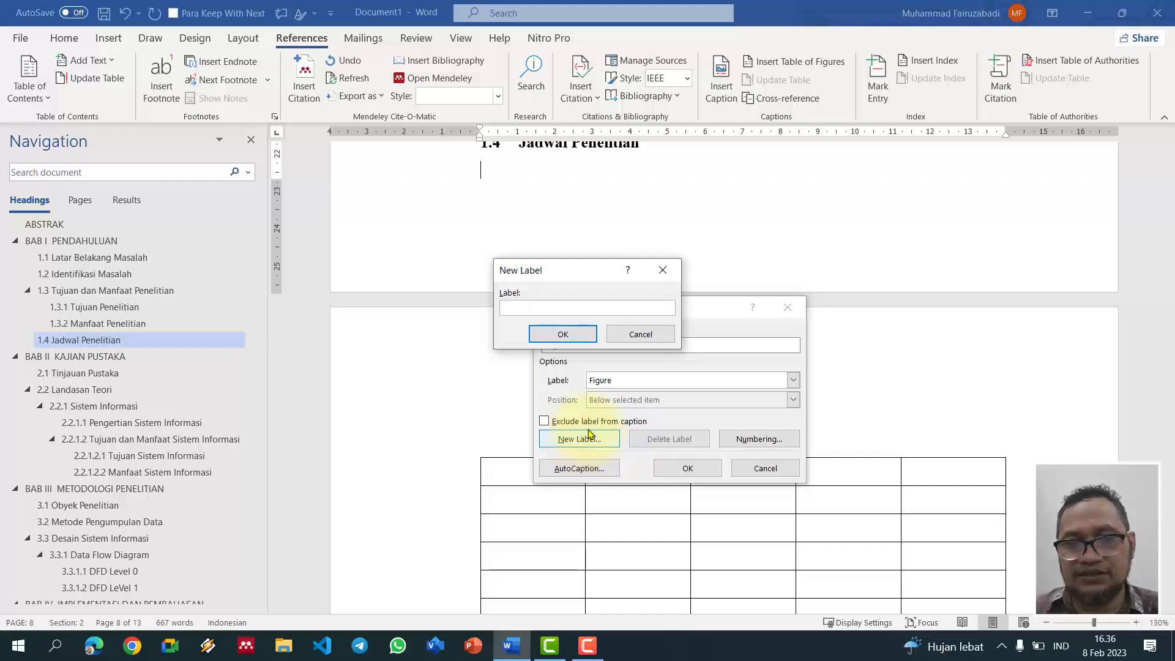
click(668, 334)
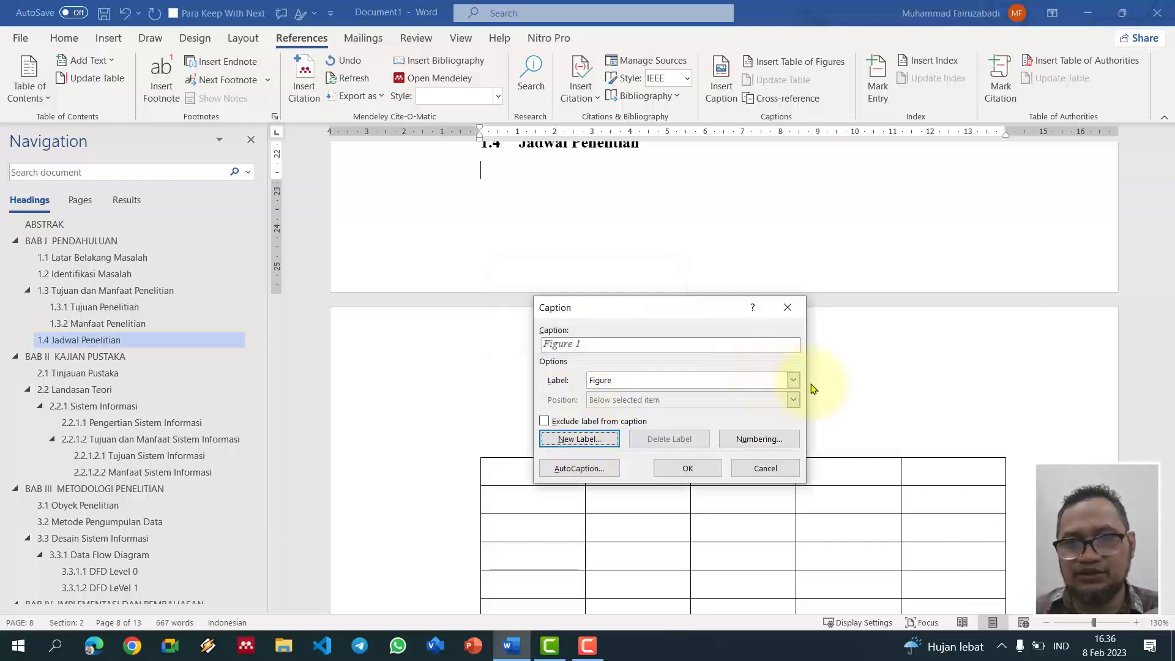
click(793, 380)
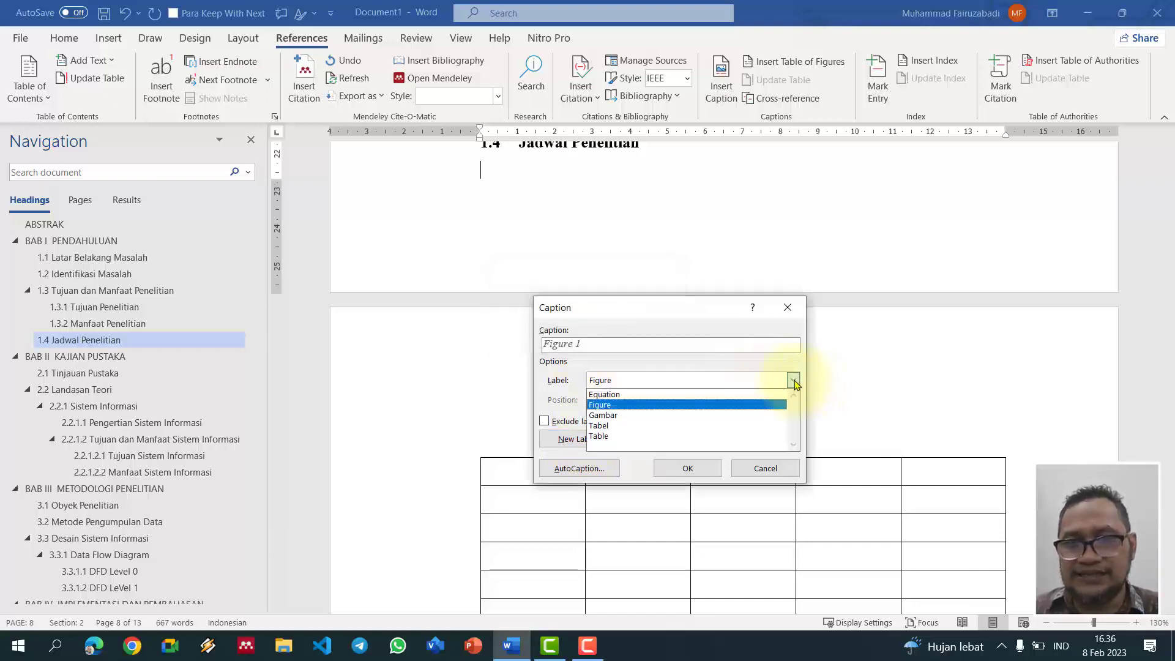
click(677, 432)
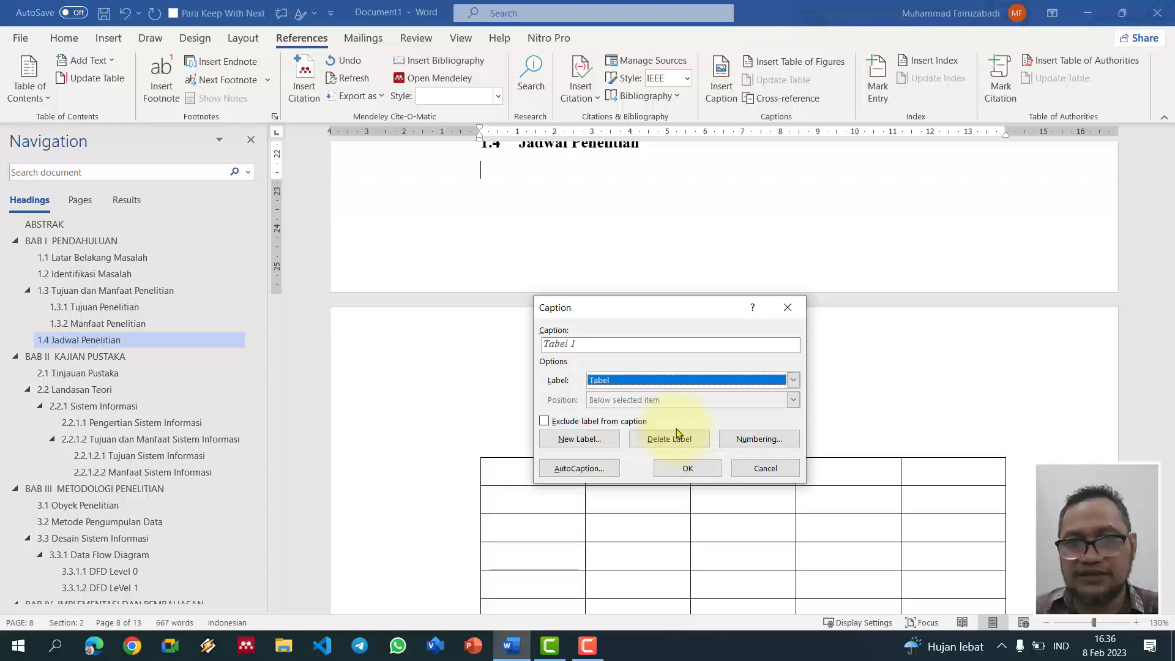
click(629, 345)
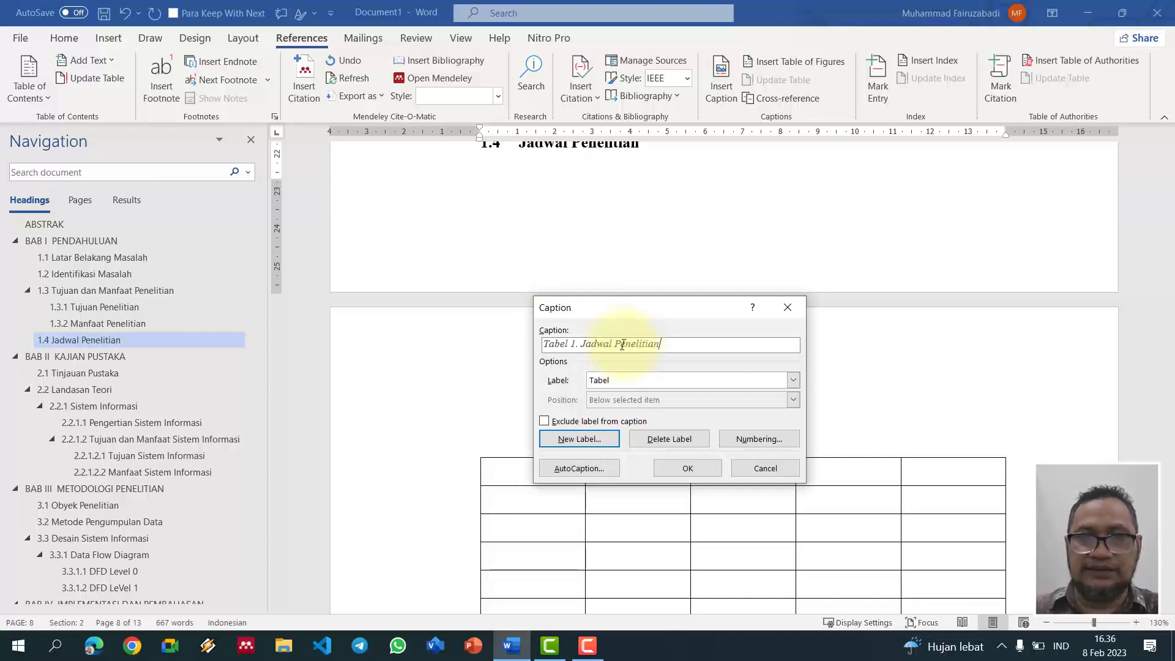
click(687, 468)
Step: Center the table caption below heading 1.4
scroll(698, 451, up, 3)
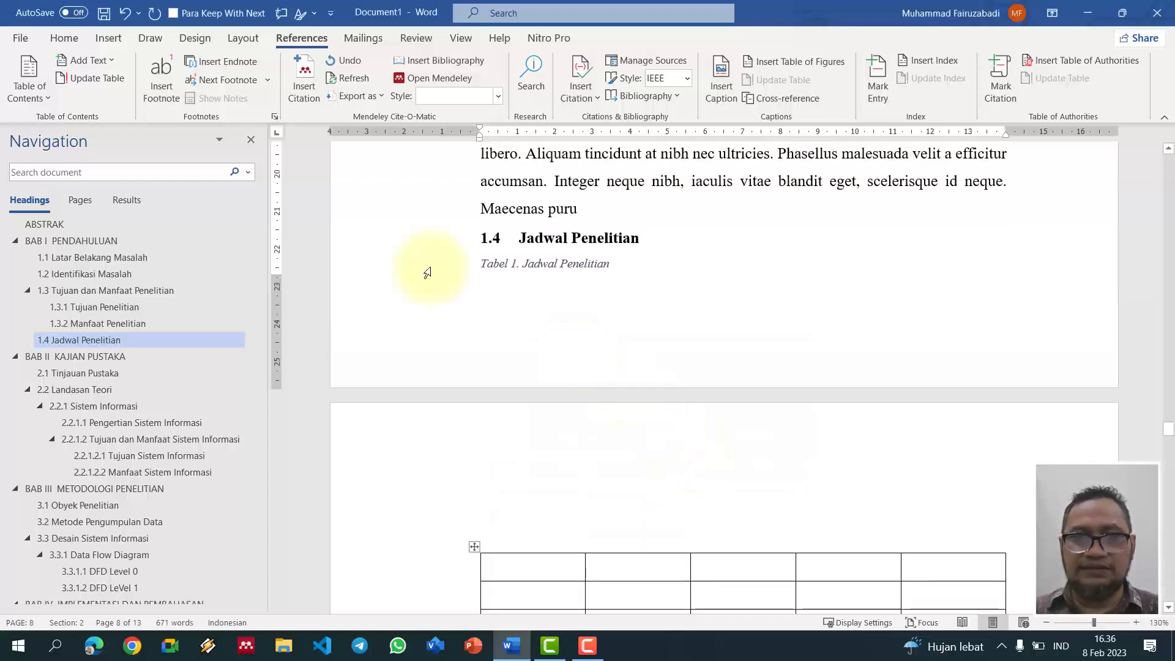
click(63, 38)
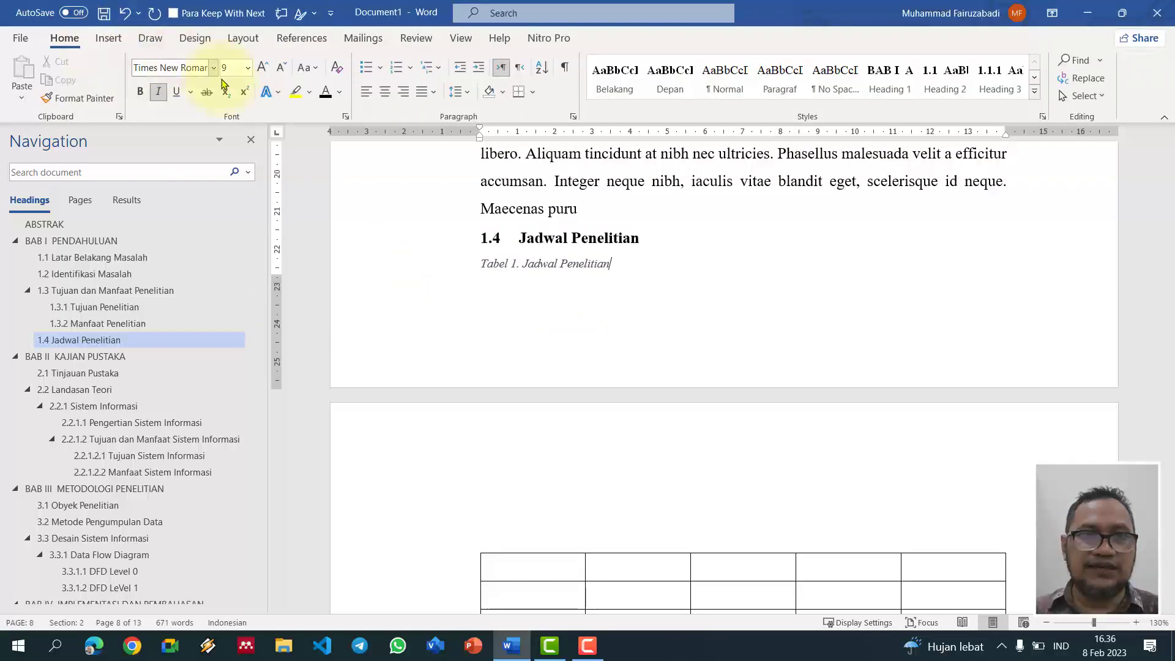
click(385, 91)
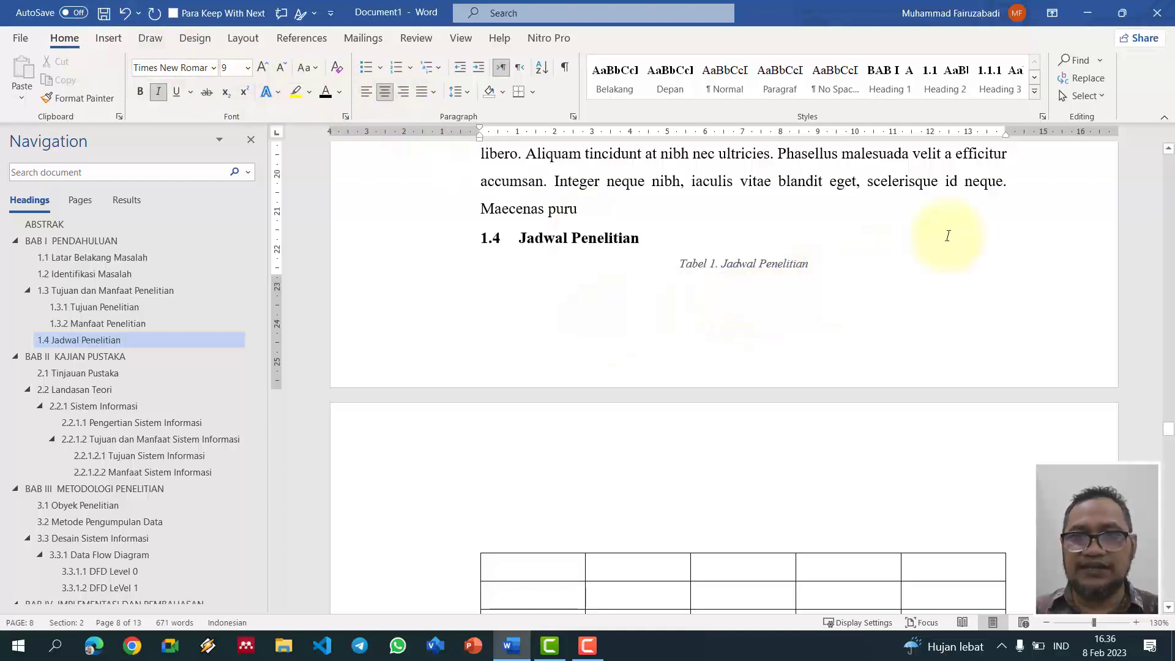
Step: Update the Caption style to match the formatting of the centered table caption
click(1034, 92)
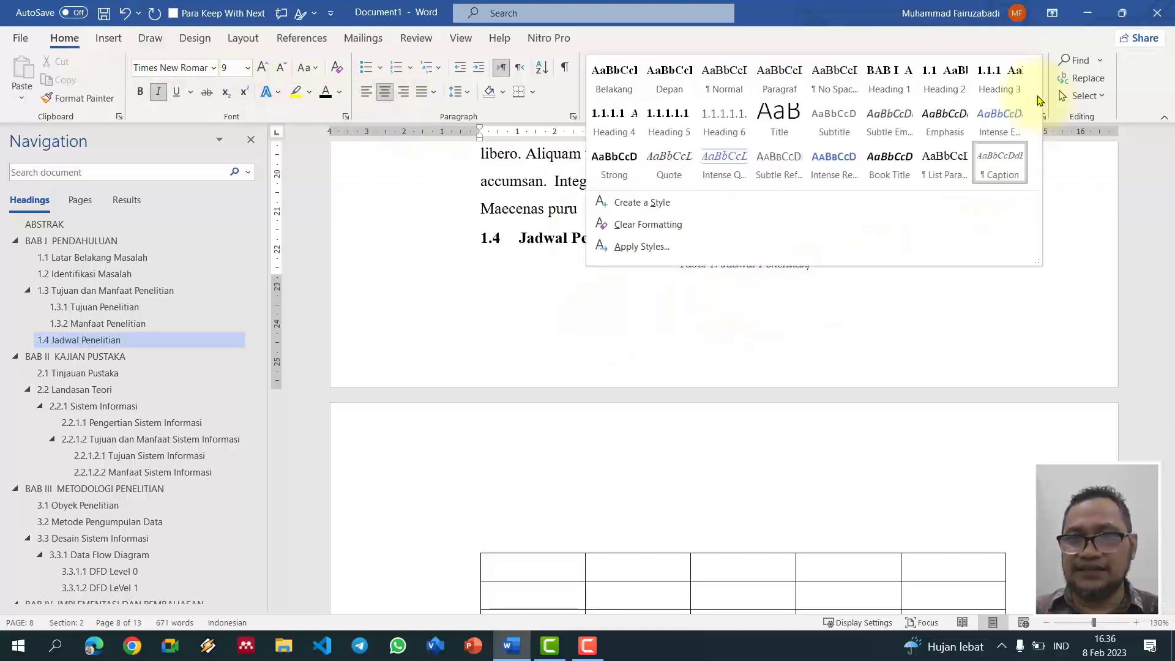
right_click(1008, 162)
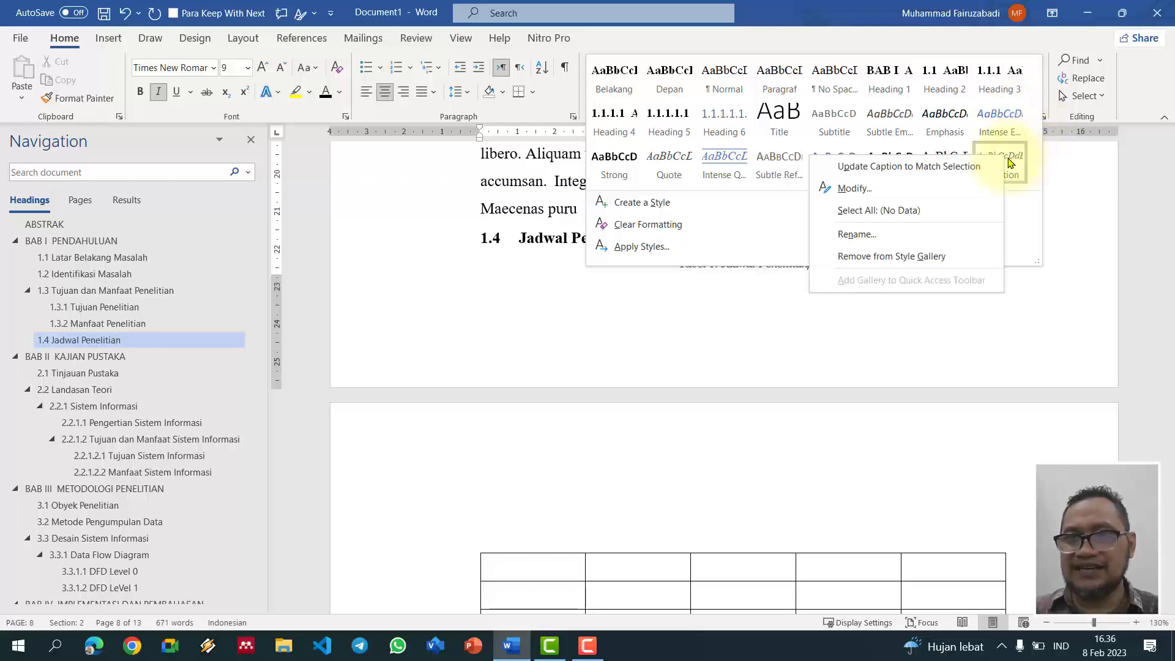
click(973, 164)
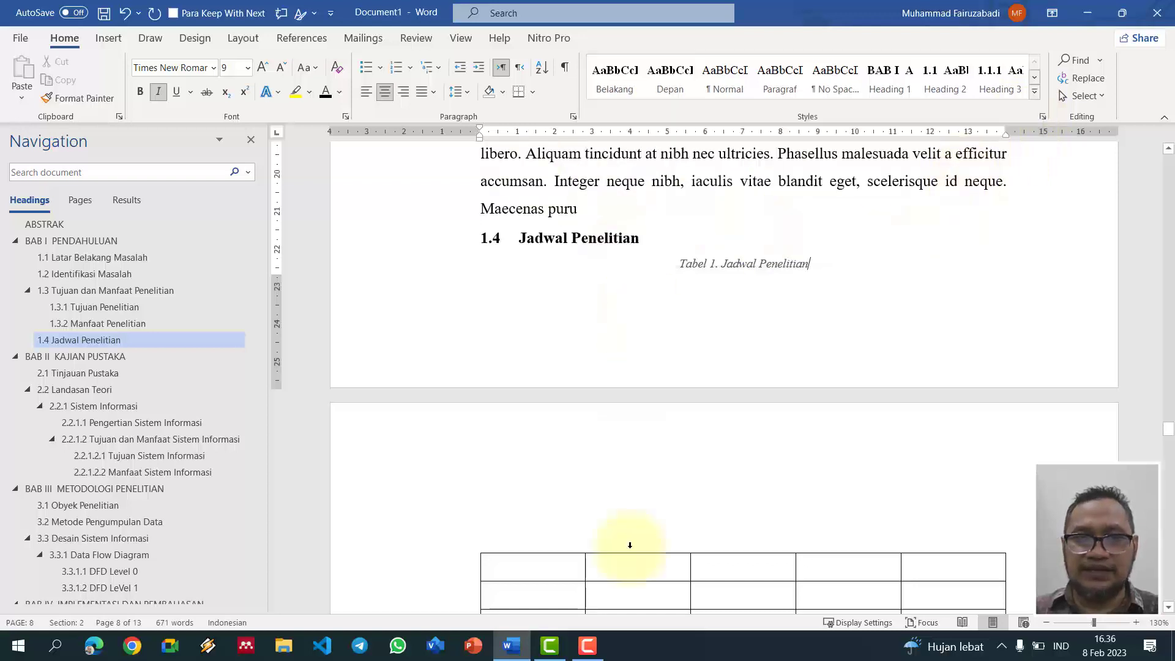
Step: Turn on the Keep with next pagination option for the table caption "Tabel 1. Jadwal Penelitian"
click(256, 40)
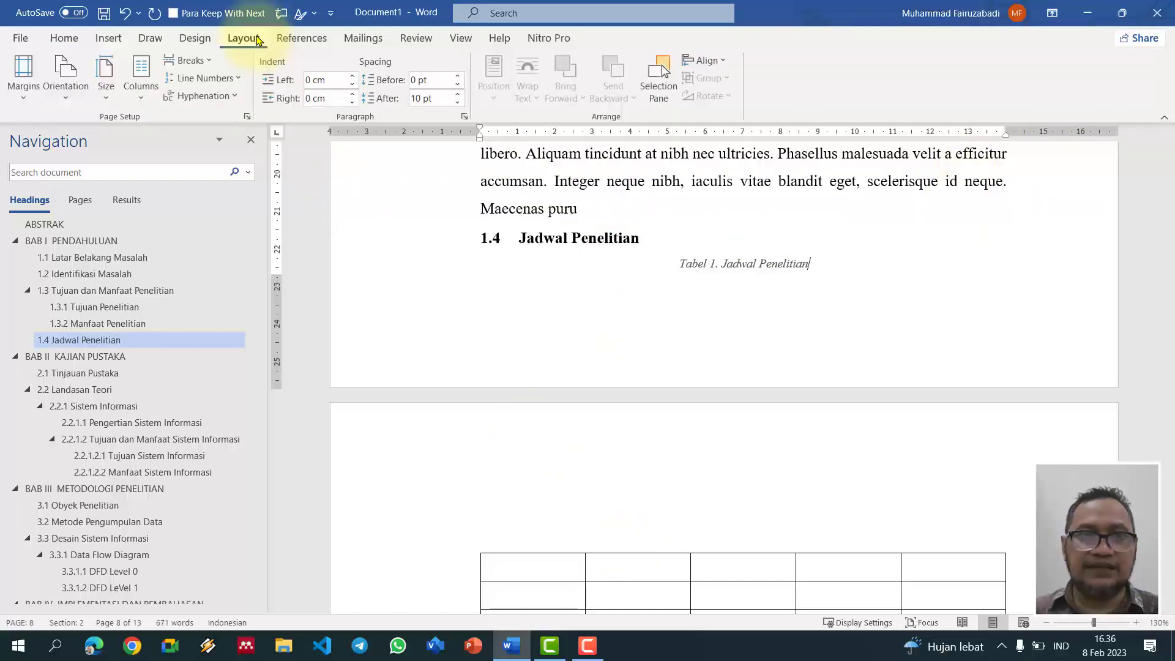
click(464, 117)
click(460, 180)
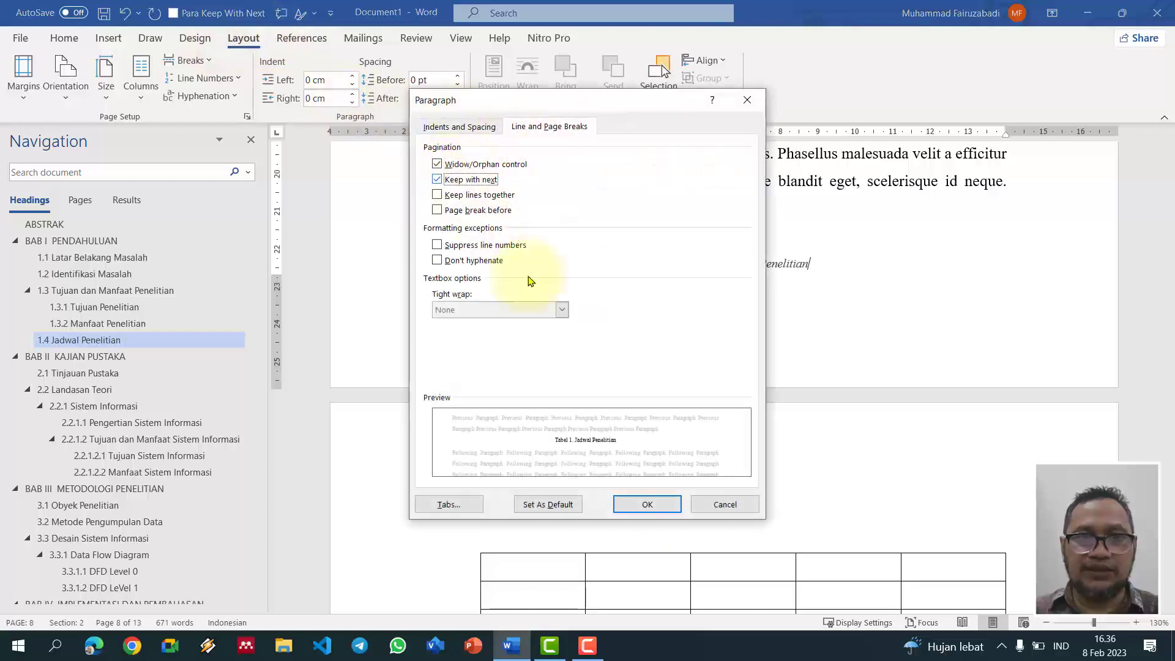
click(647, 503)
scroll(734, 517, down, 4)
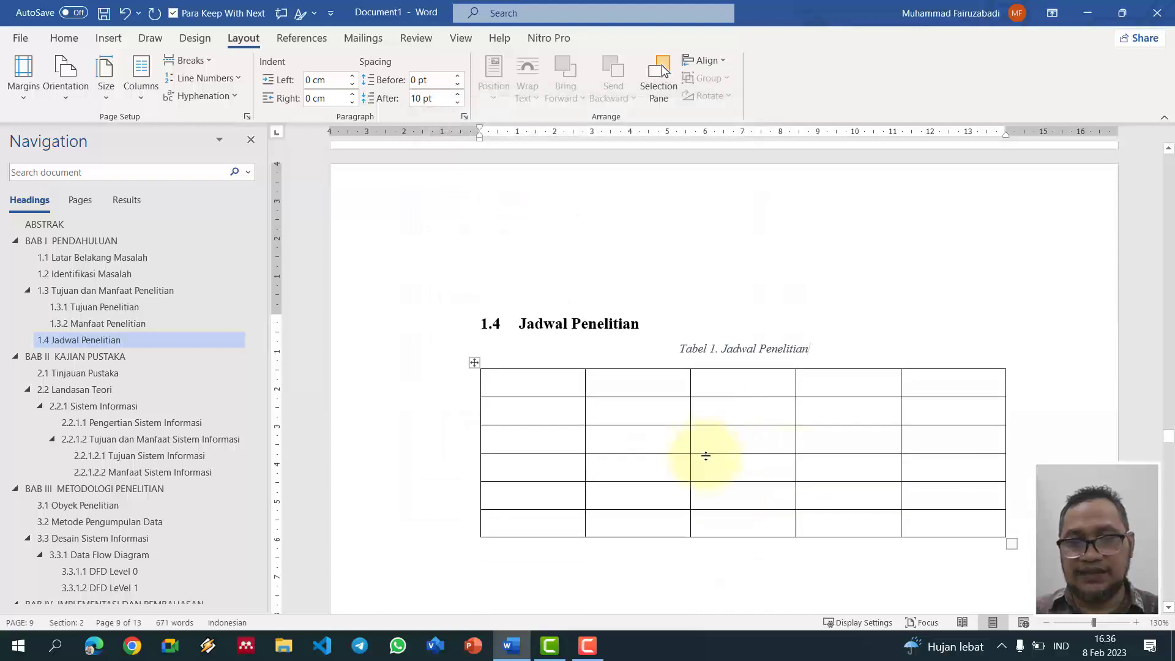
scroll(745, 363, down, 6)
click(744, 363)
scroll(745, 362, up, 1)
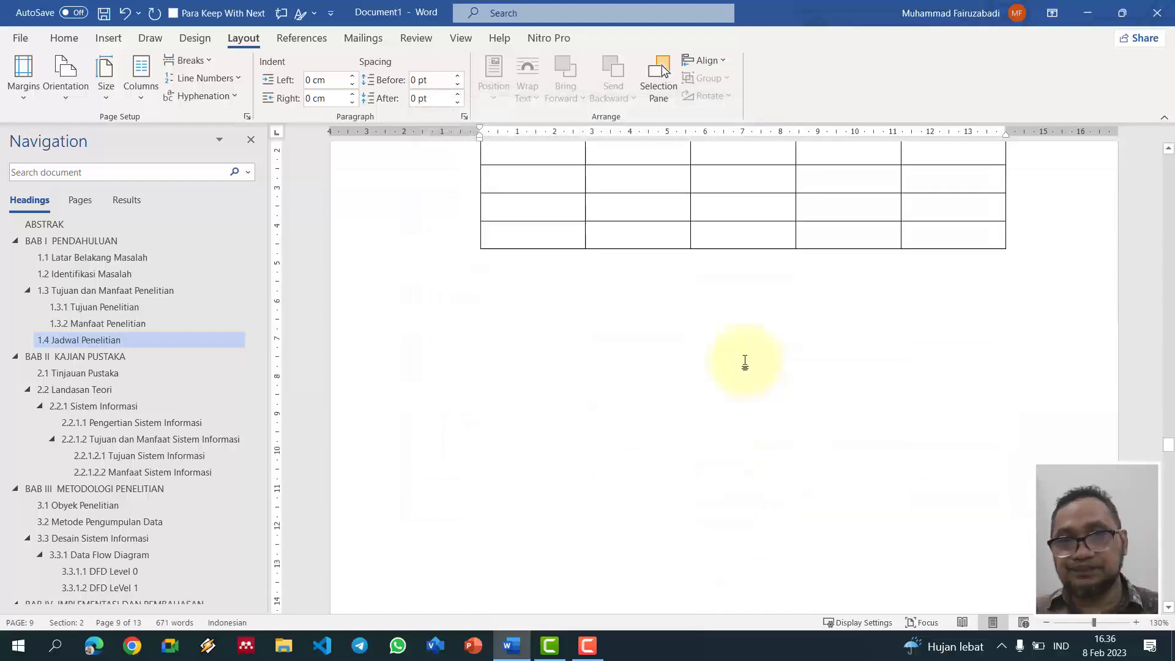
scroll(744, 362, up, 3)
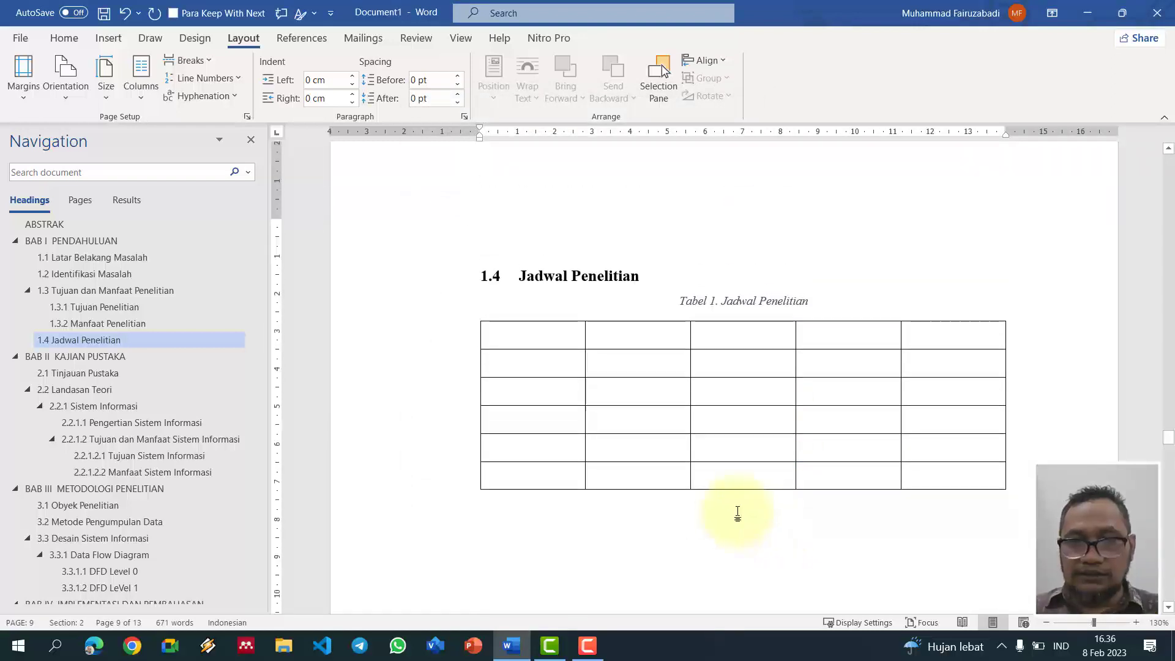
Step: Insert a Lorem ipsum placeholder paragraph below heading 2.2 Landasan Teori in BAB II
scroll(738, 514, down, 10)
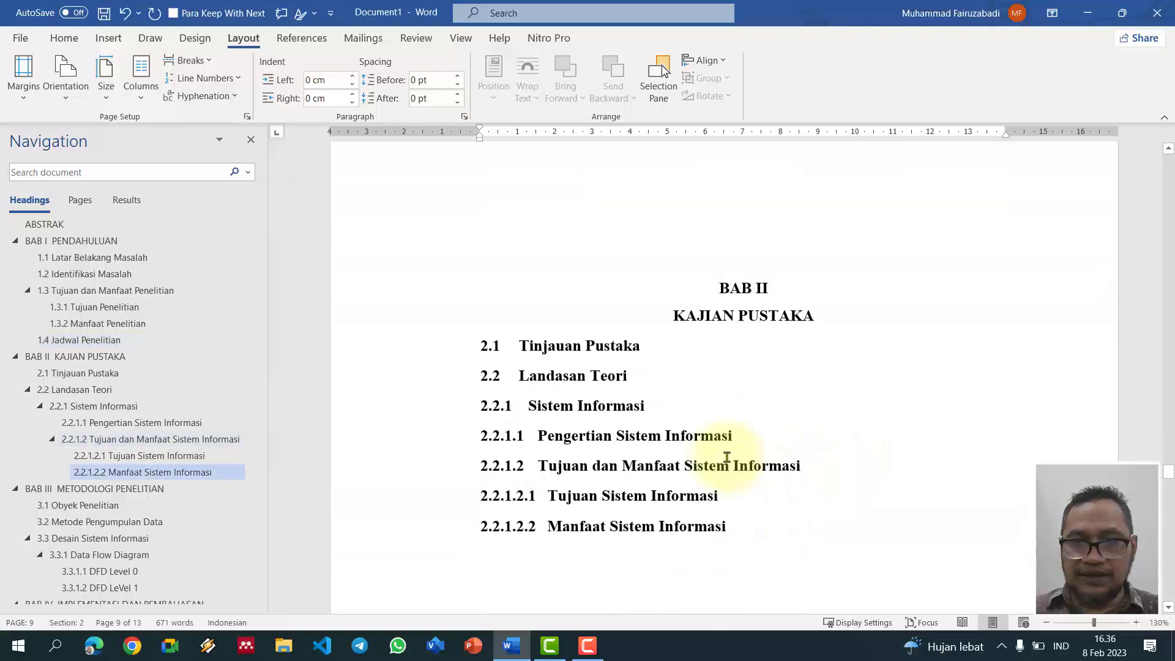
scroll(727, 457, down, 1)
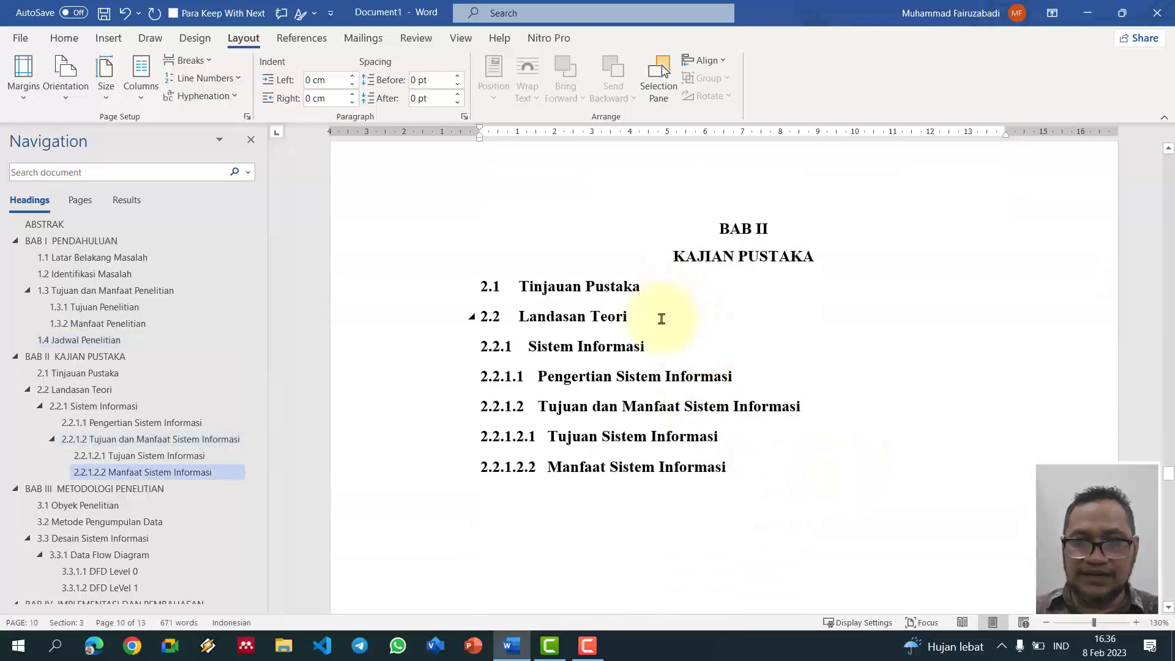
click(684, 322)
key(Return)
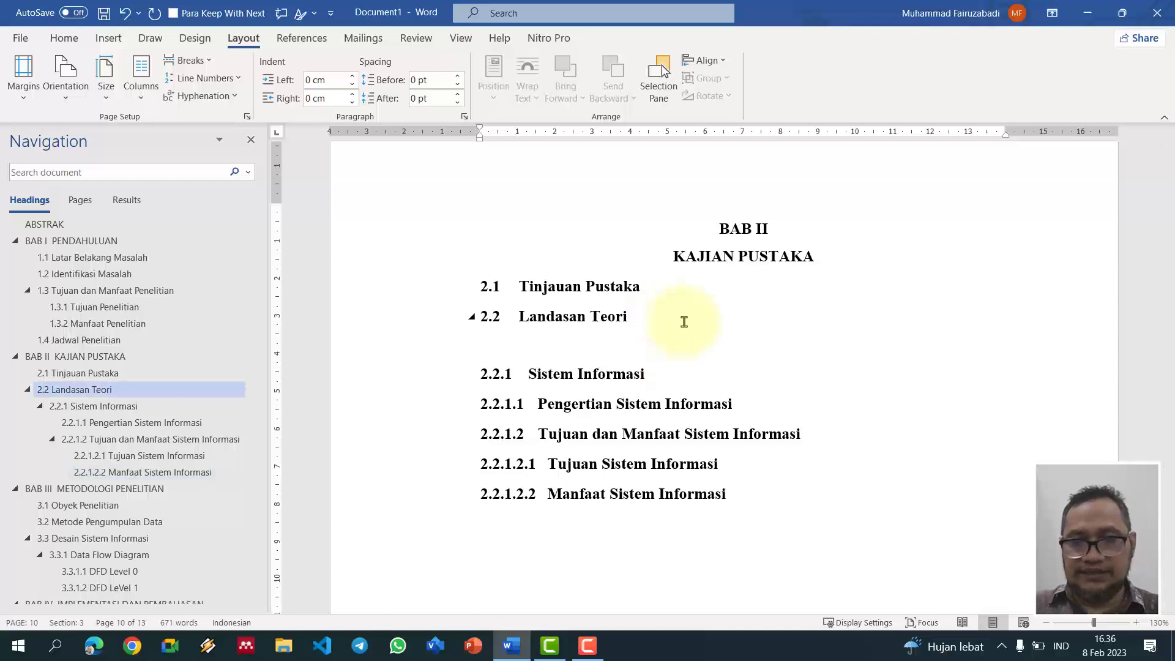
text(=lorem())
key(Return)
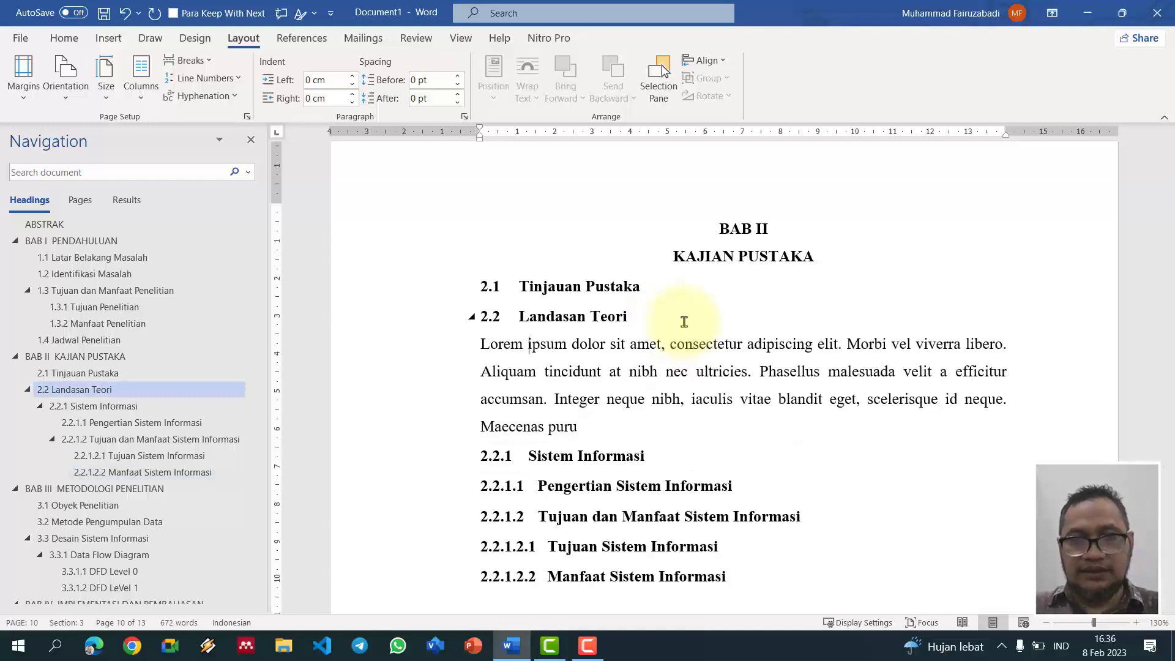
Step: Apply the Paragraf style to the placeholder text under 2.2 and add a second placeholder paragraph using the _lorem2 entry
click(64, 38)
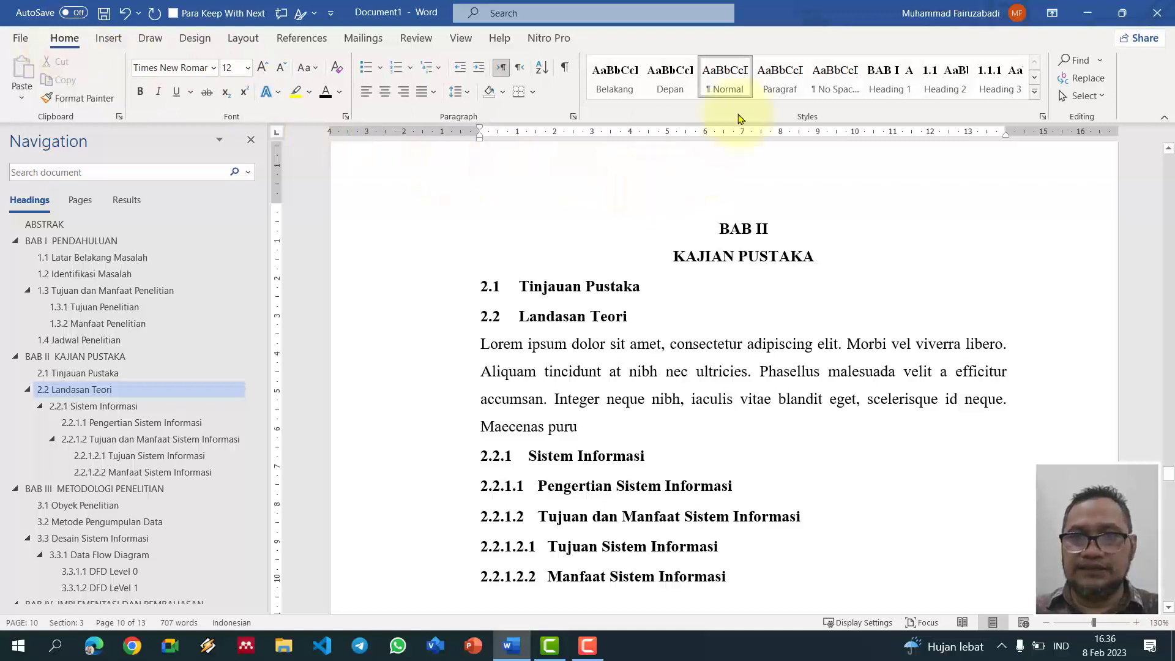
click(779, 75)
key(Return)
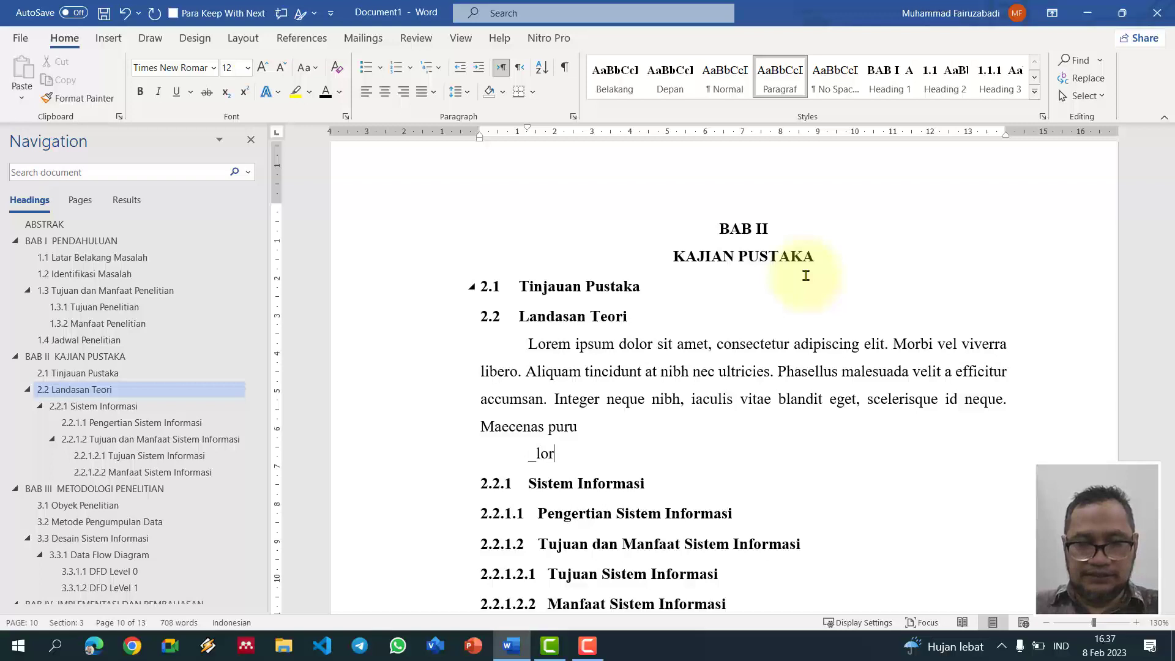
text(_lorem2)
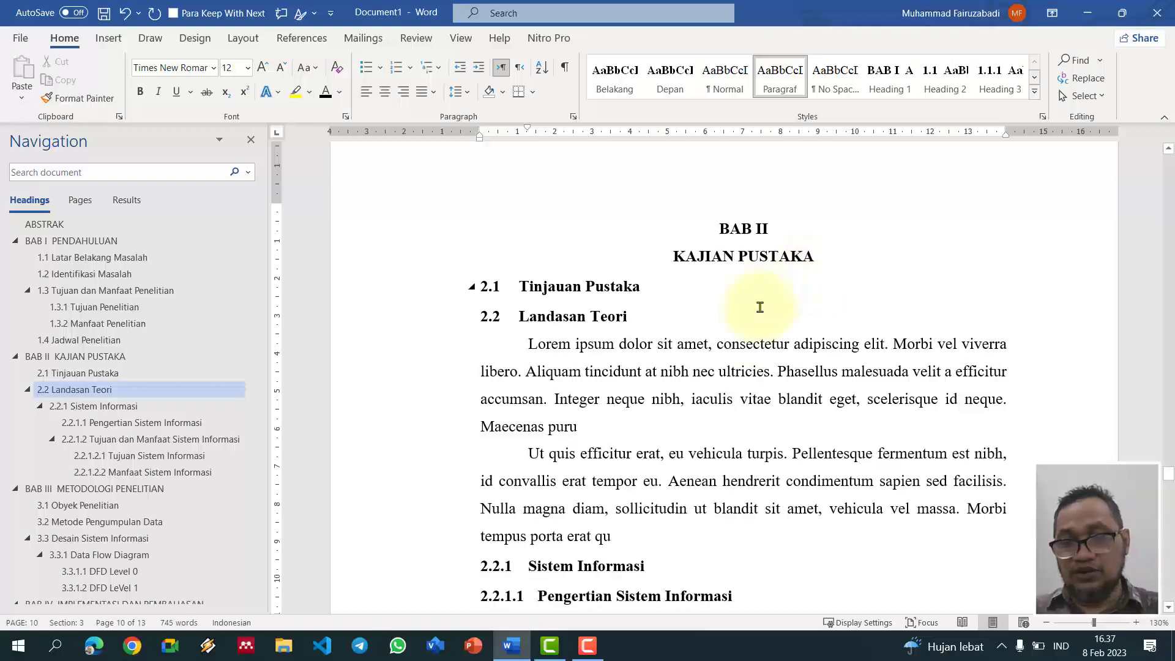
Step: Insert the picture IMG-20210709-WA0019.jpg from the Pictures folder on a new line between the two placeholder paragraphs of 2.2
click(650, 425)
key(Return)
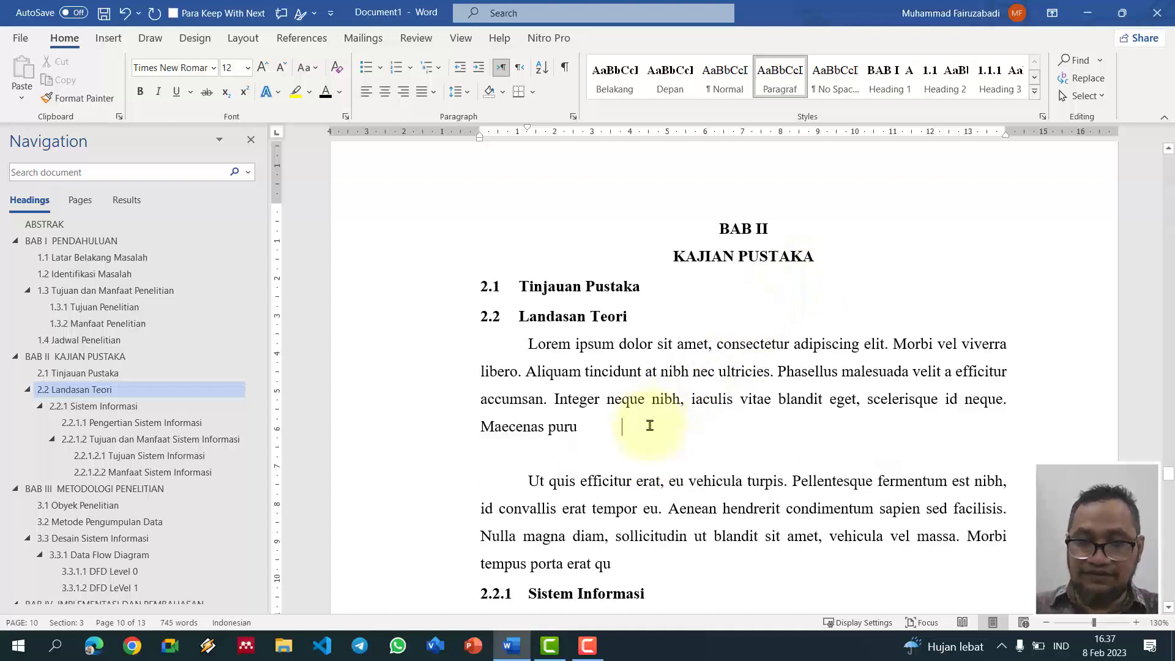
click(110, 39)
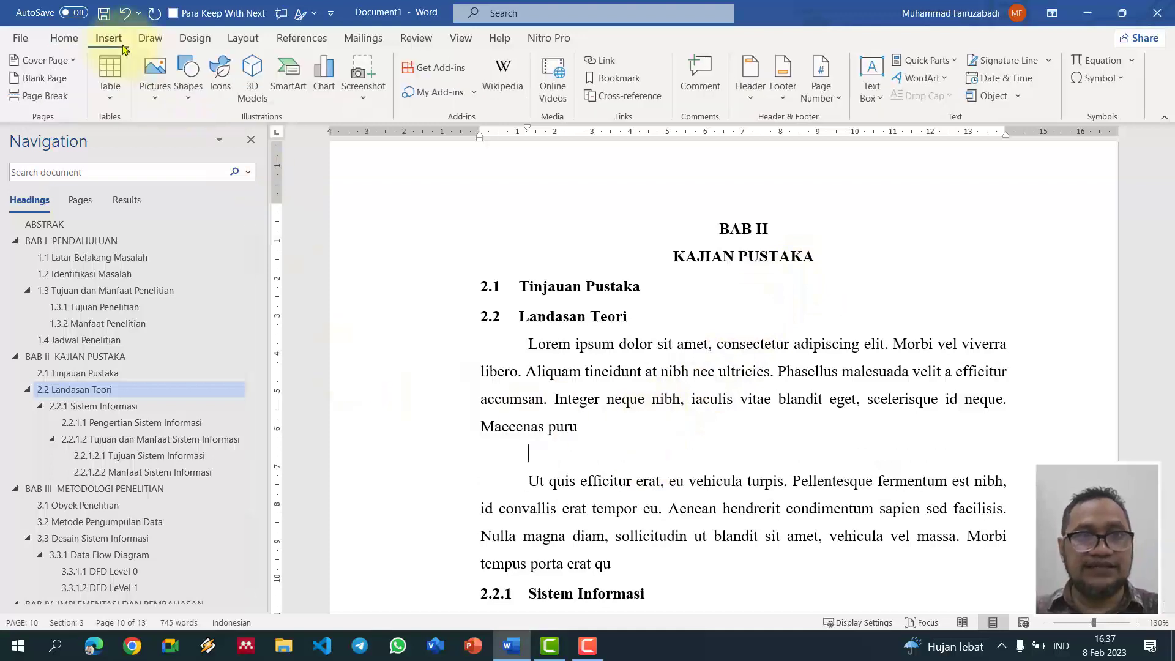
click(160, 100)
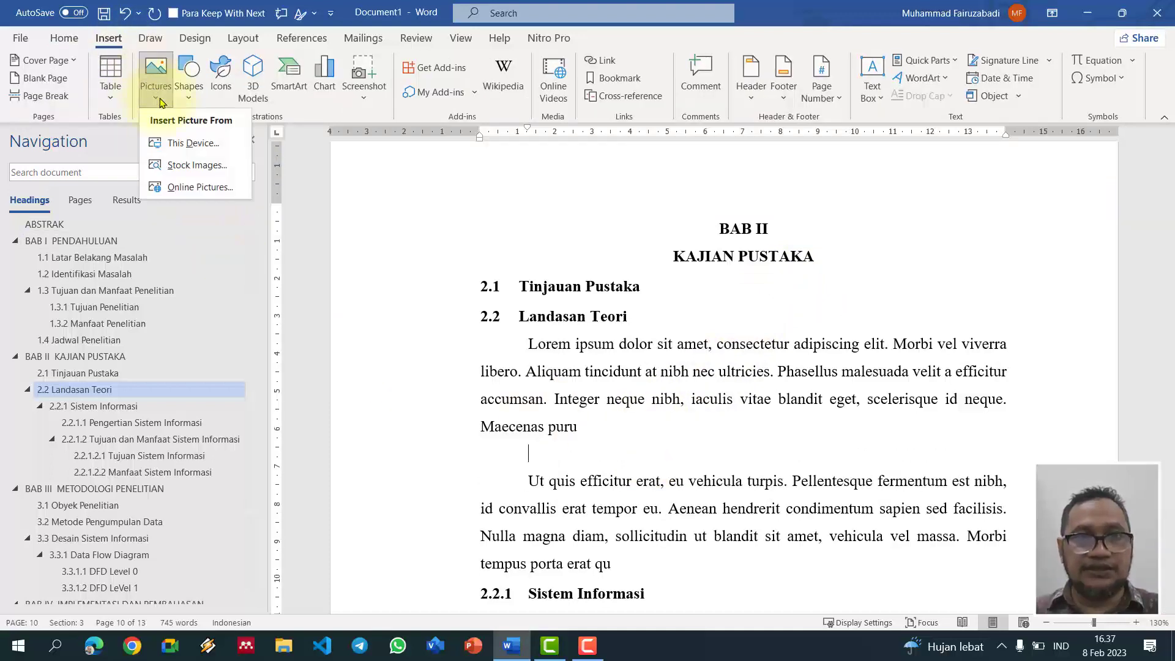
click(191, 150)
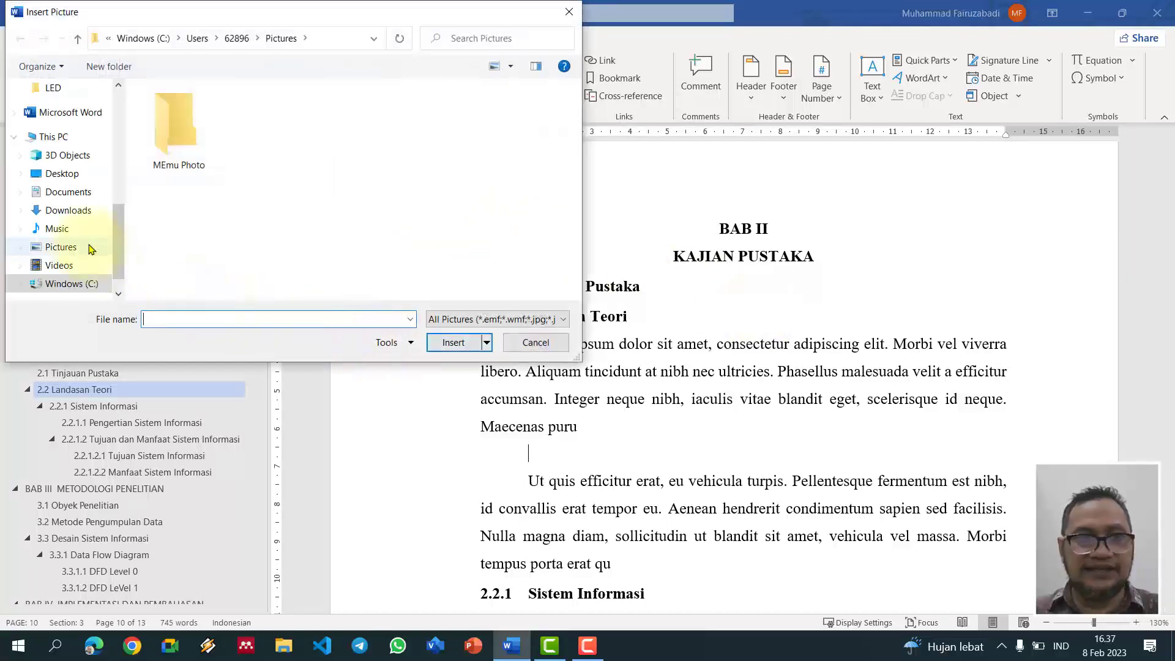
click(64, 247)
scroll(422, 239, down, 5)
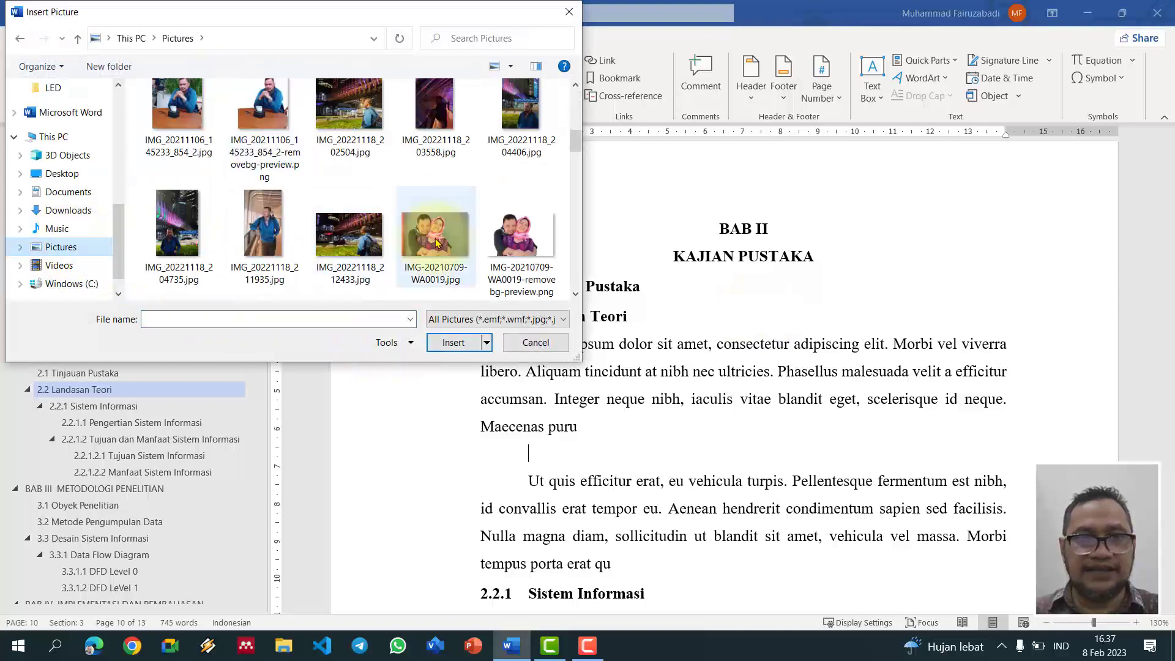
scroll(437, 243, down, 3)
scroll(437, 243, up, 2)
click(428, 118)
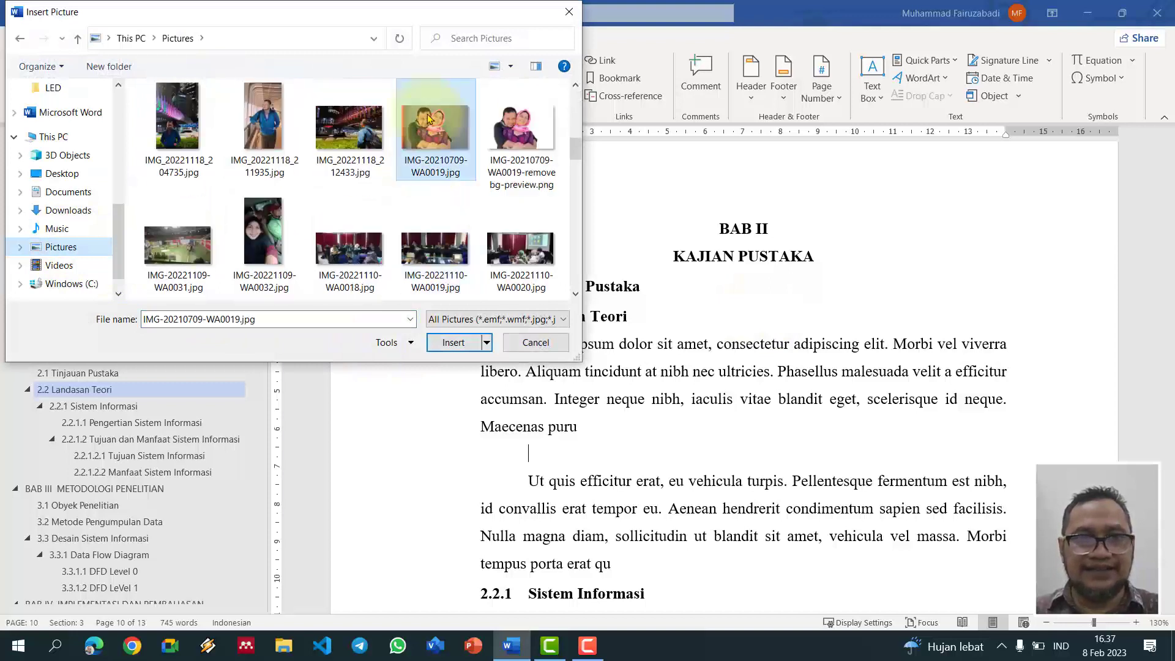
double_click(429, 118)
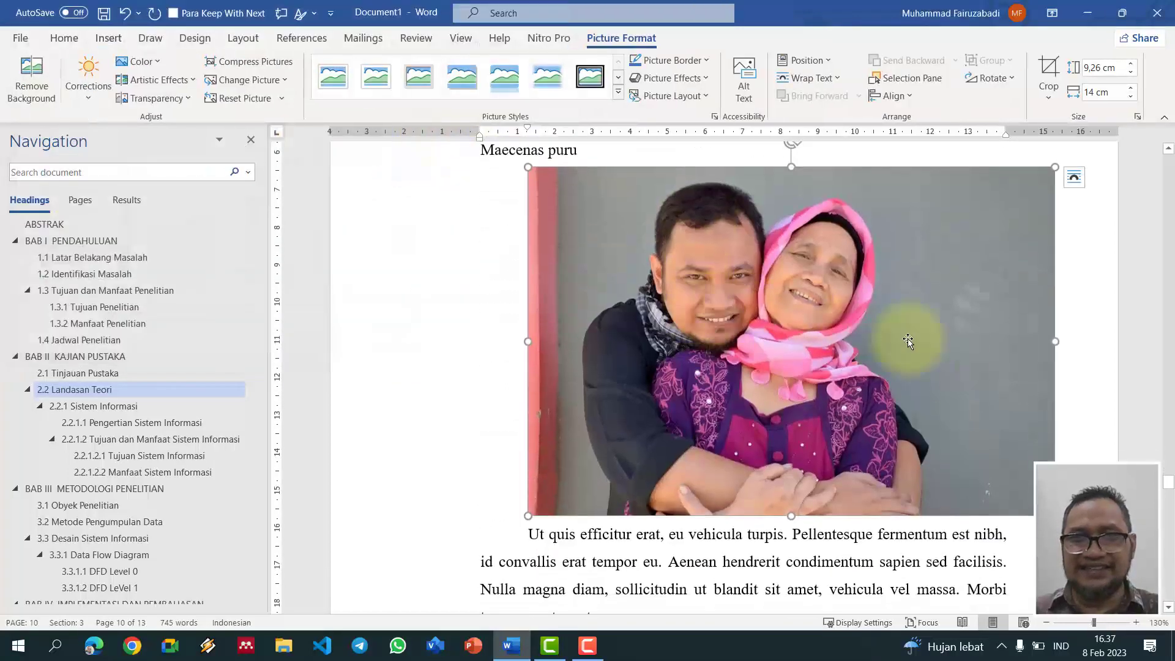
Step: Apply the Normal style to the line containing the inserted picture to remove its first-line indent
scroll(936, 376, up, 3)
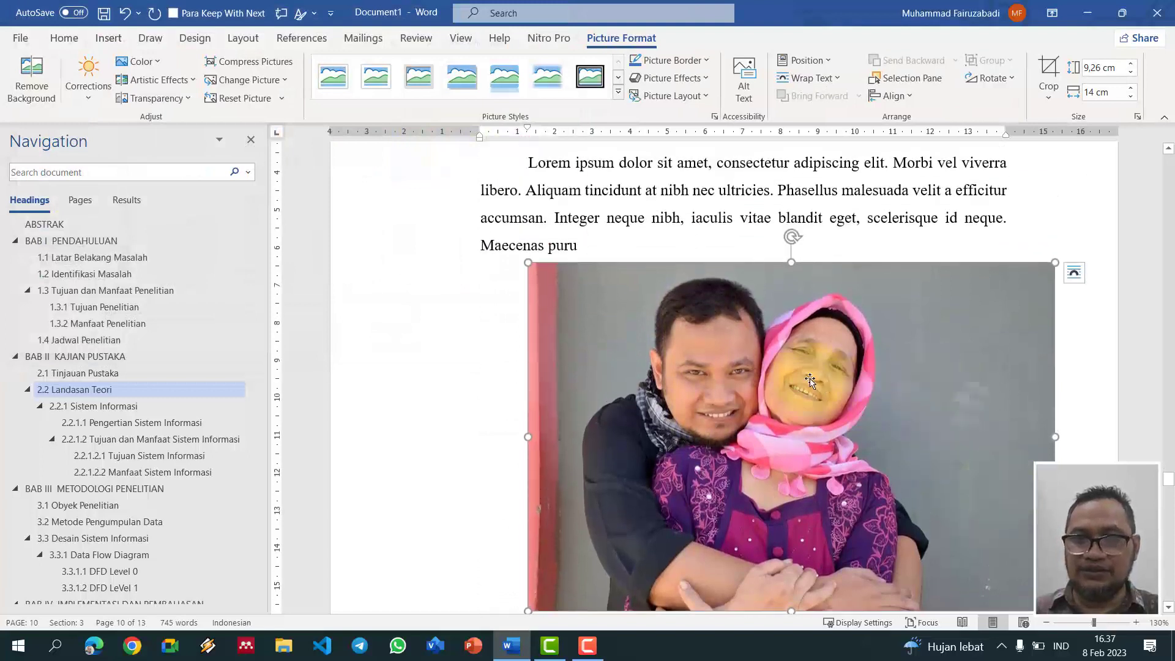
click(82, 44)
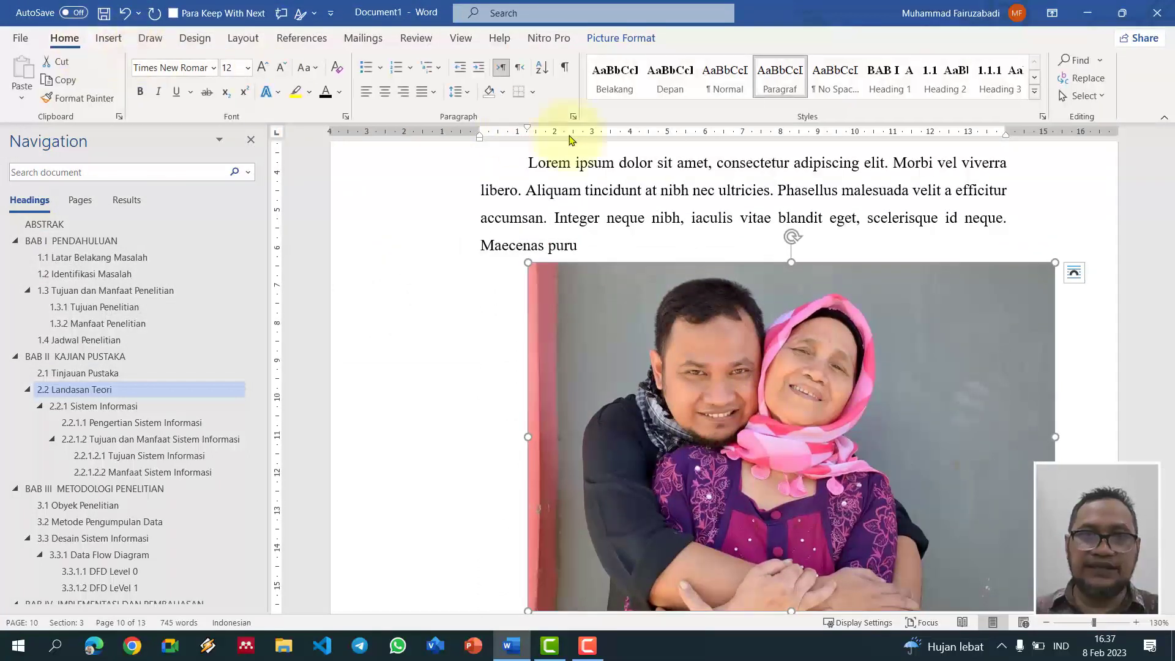
click(725, 77)
Step: Shrink the picture proportionally to about 9 cm wide
scroll(918, 394, down, 4)
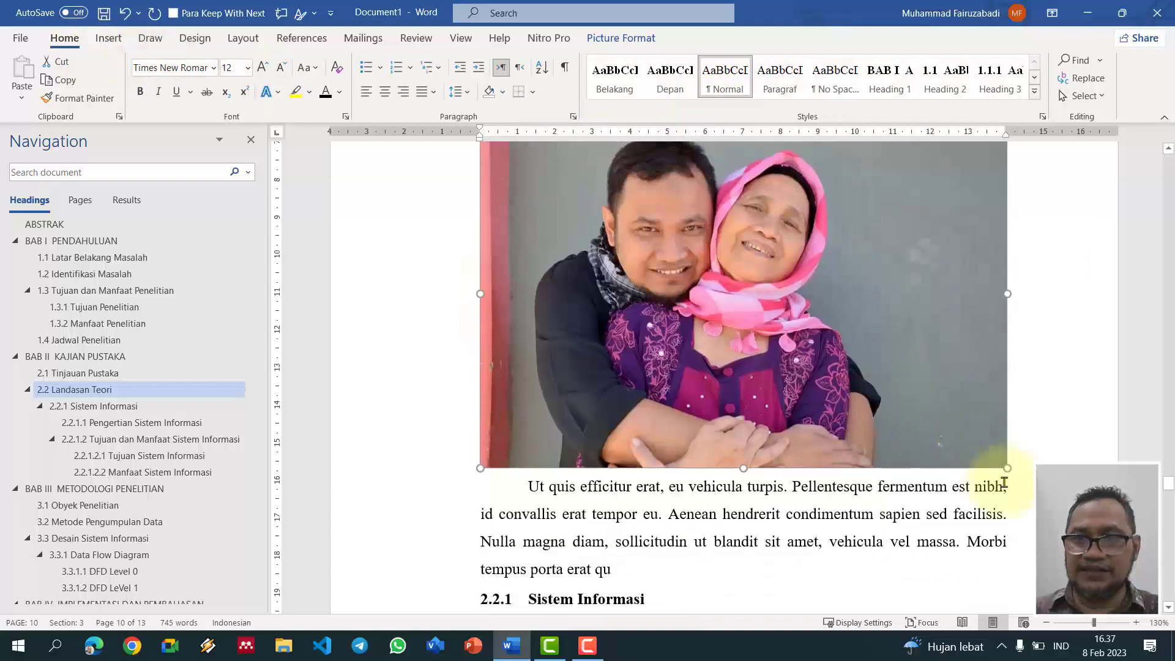
drag(974, 445, 812, 335)
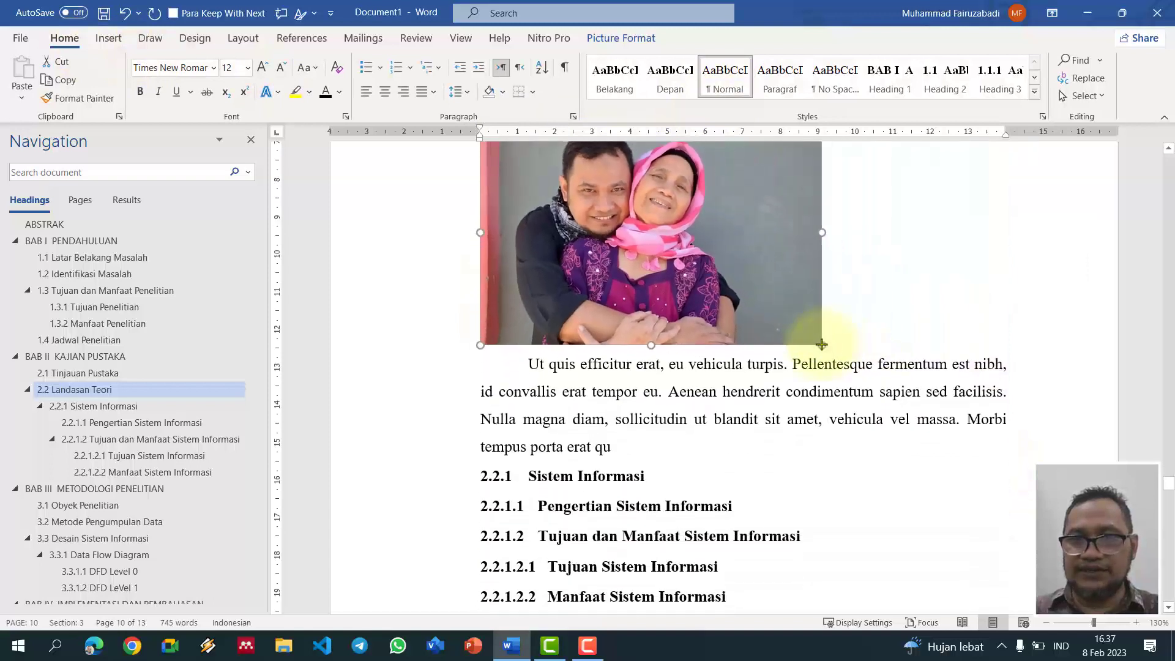
click(893, 355)
Step: Center the picture horizontally between the page margins
click(665, 357)
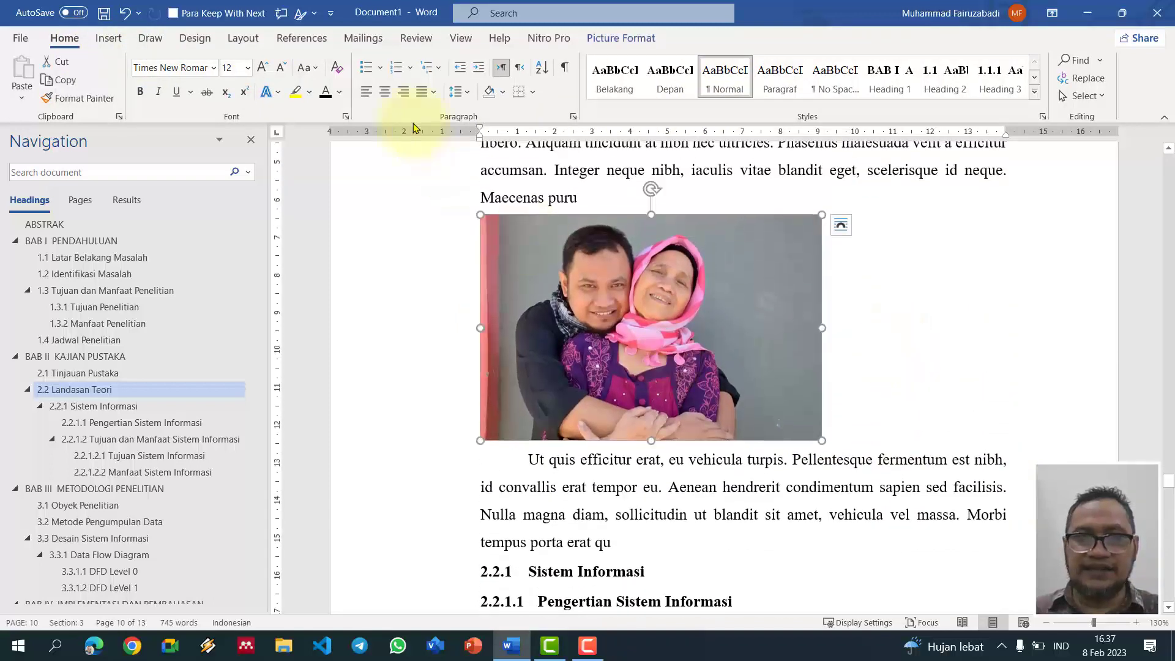
click(385, 91)
click(1004, 404)
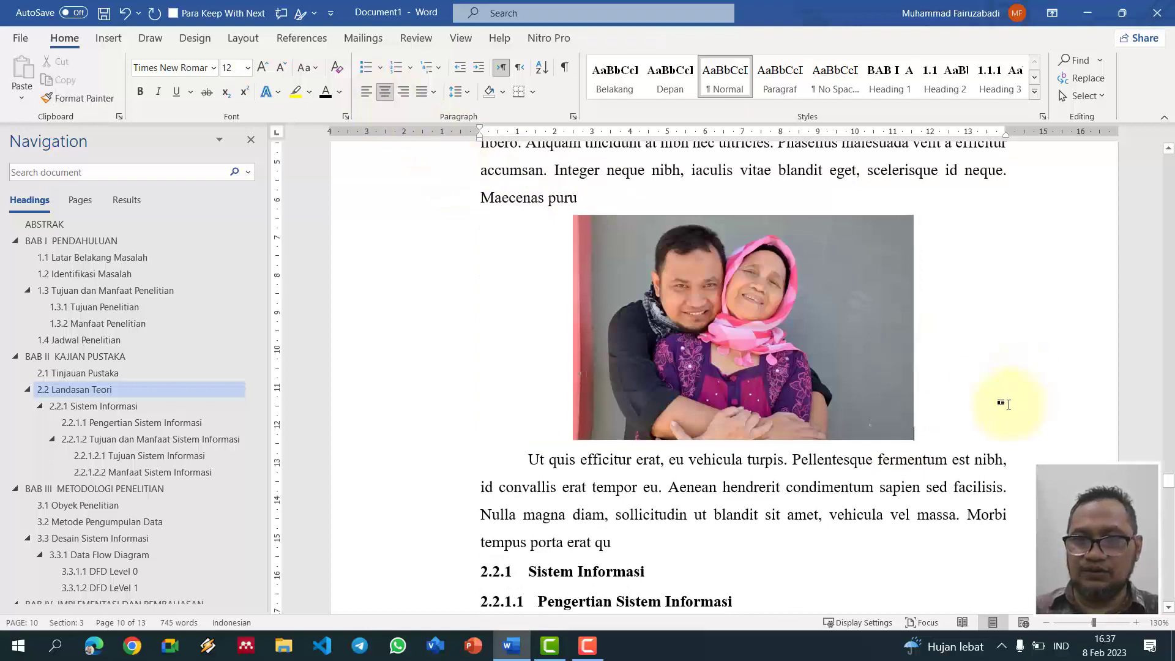
Step: Add the caption "Gambar 1. Ini adalah Gambar" below the picture in 2.2, using the Gambar label
click(696, 343)
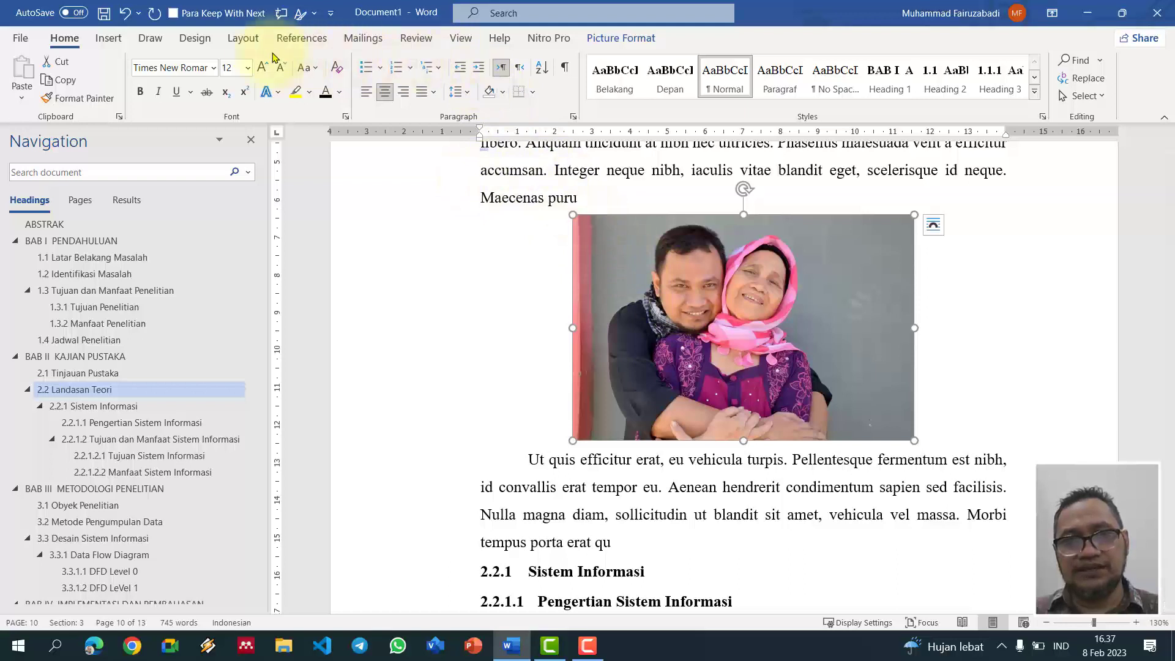
click(304, 39)
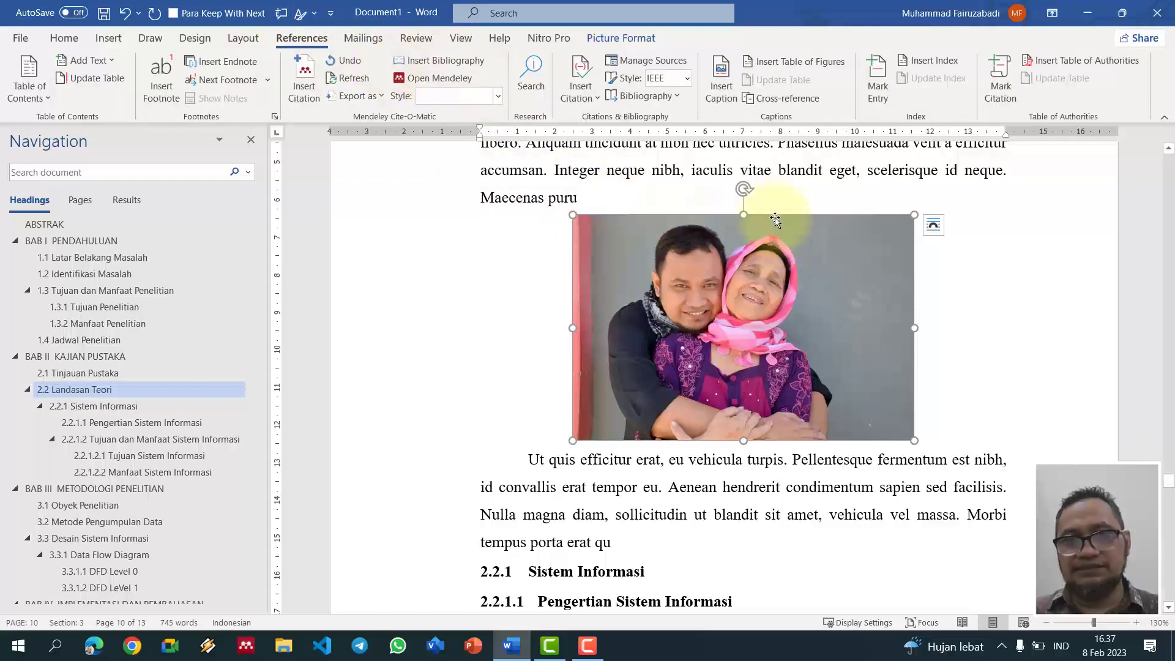
click(717, 78)
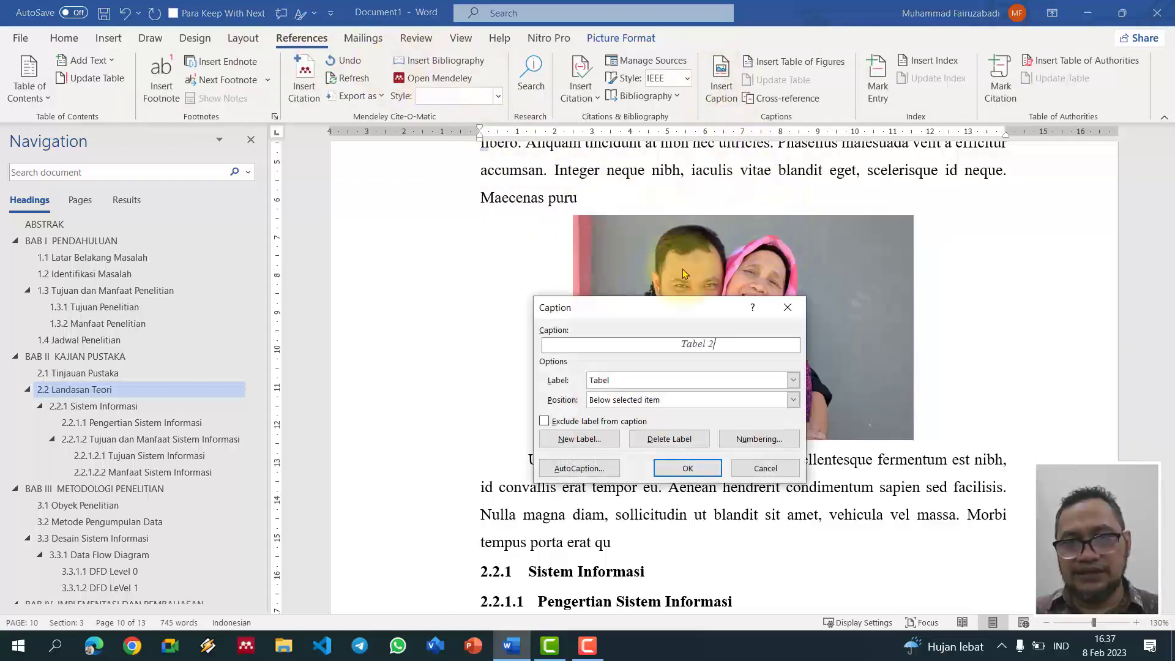
click(633, 401)
click(632, 404)
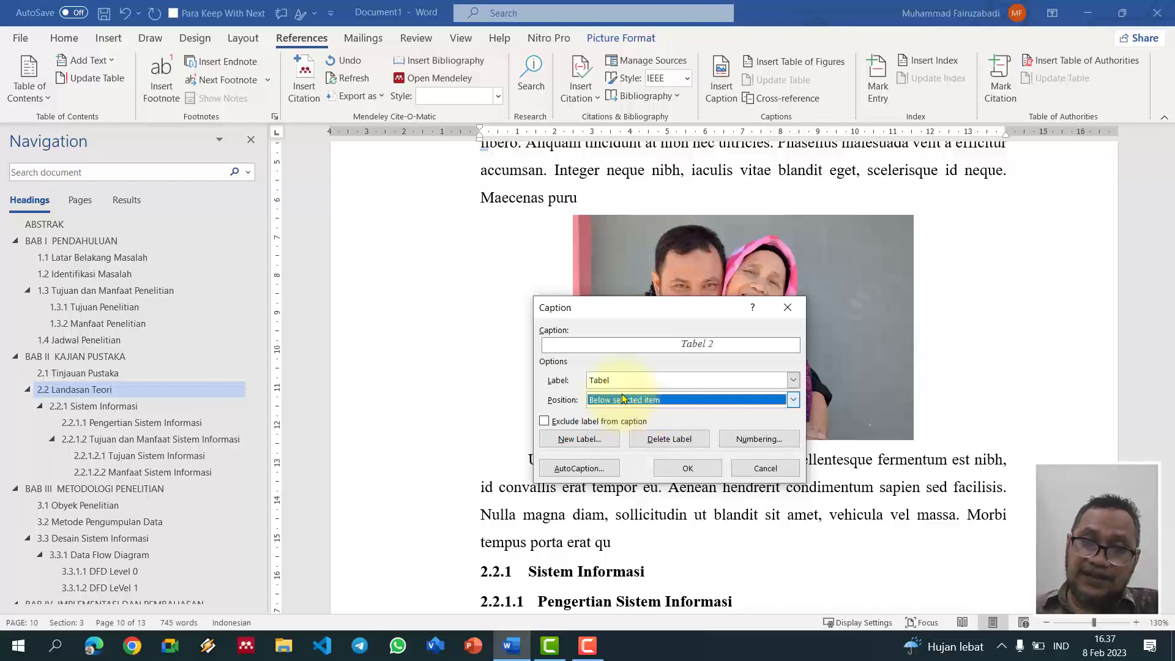
click(628, 381)
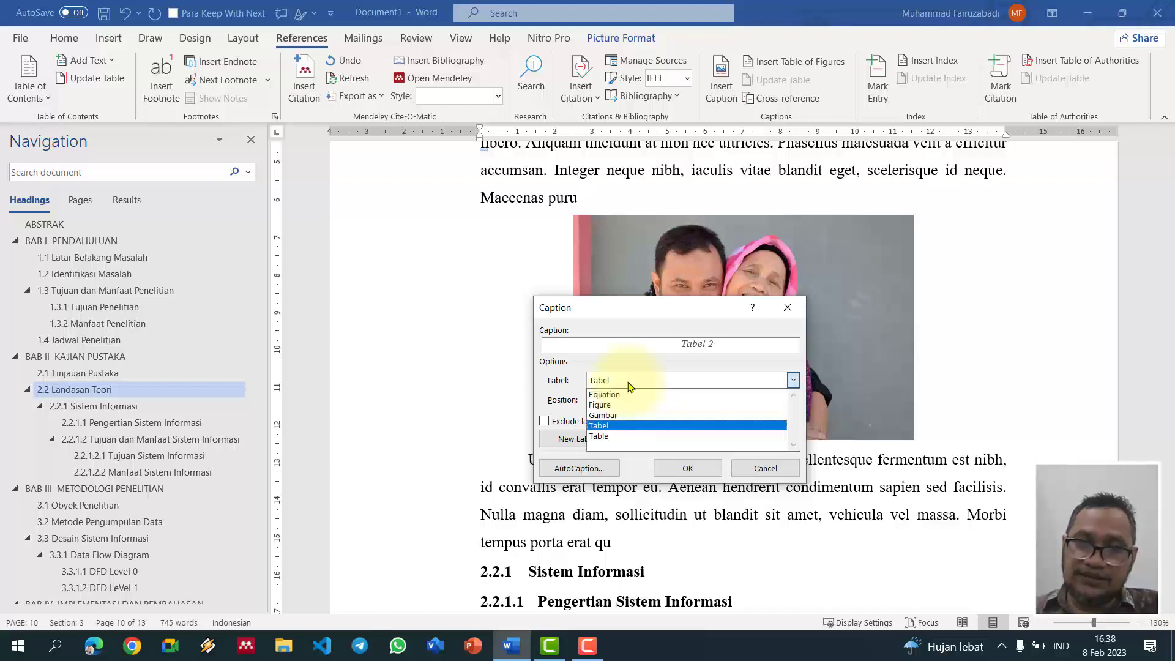
click(603, 415)
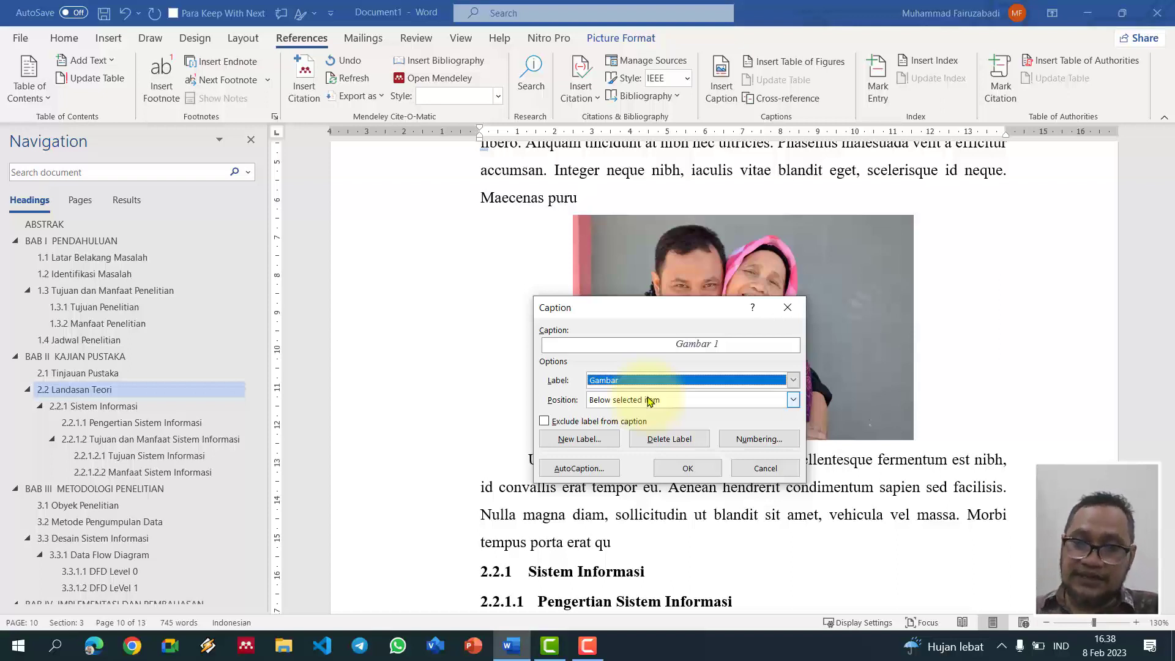
click(753, 347)
text(. Ini adalah Gambar)
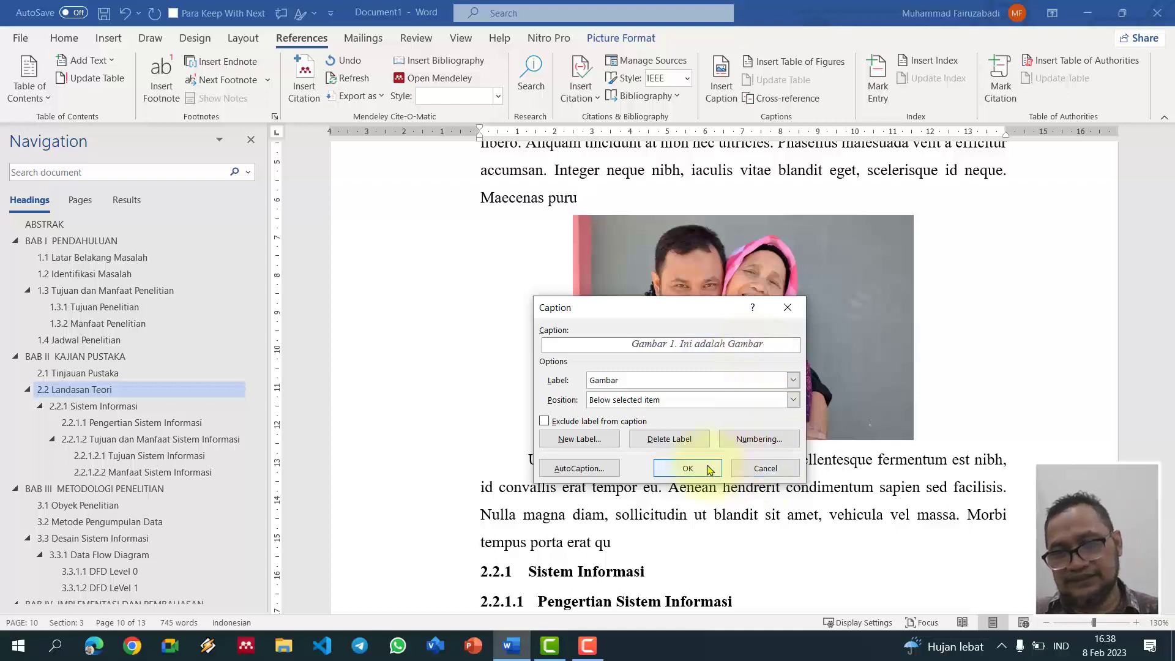
click(687, 468)
Step: Insert the _lorem placeholder paragraph in the Paragraf style under heading 2.2.1 Sistem Informasi, followed by an empty line
scroll(802, 478, down, 1)
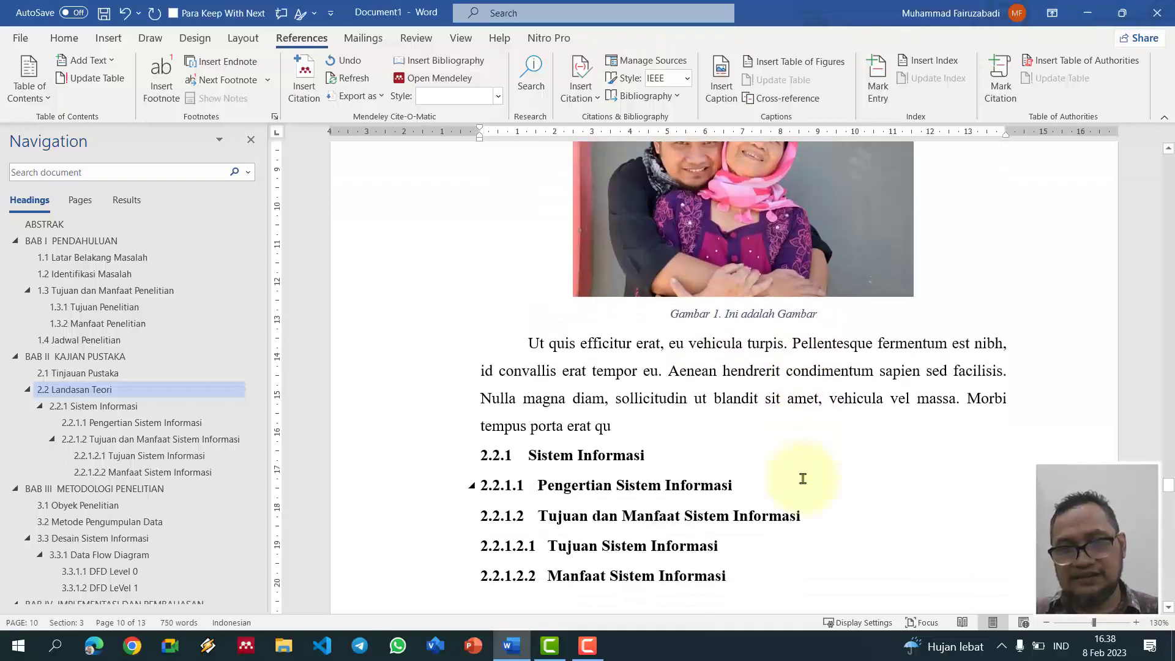
scroll(802, 478, down, 2)
click(687, 319)
key(Return)
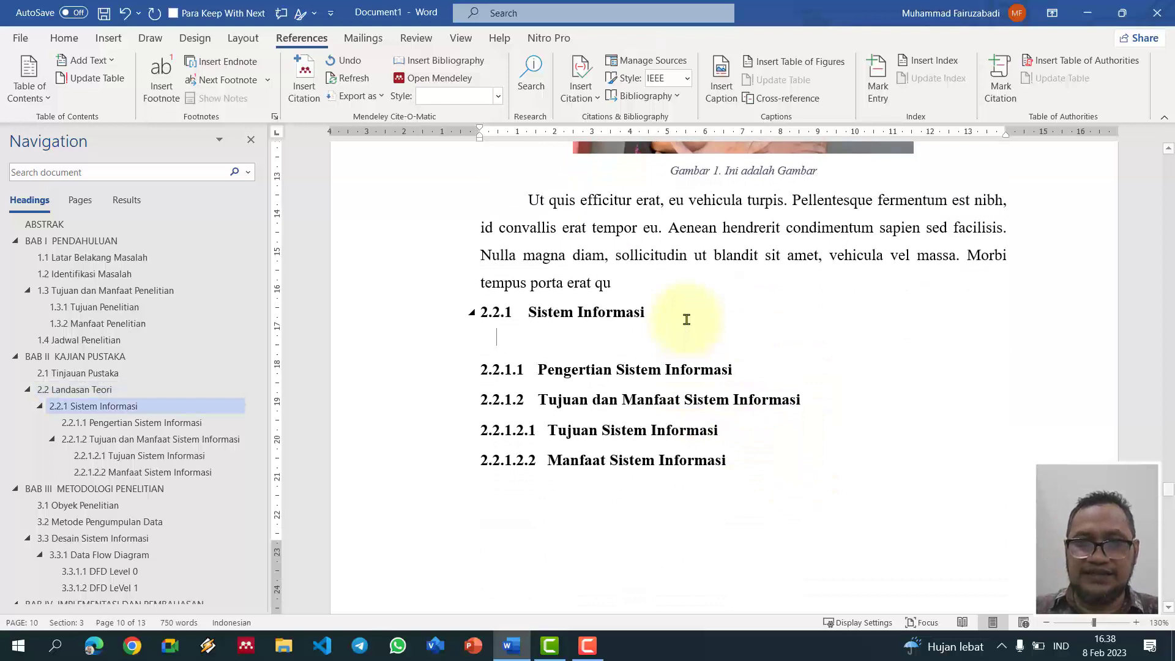
text(_lorem)
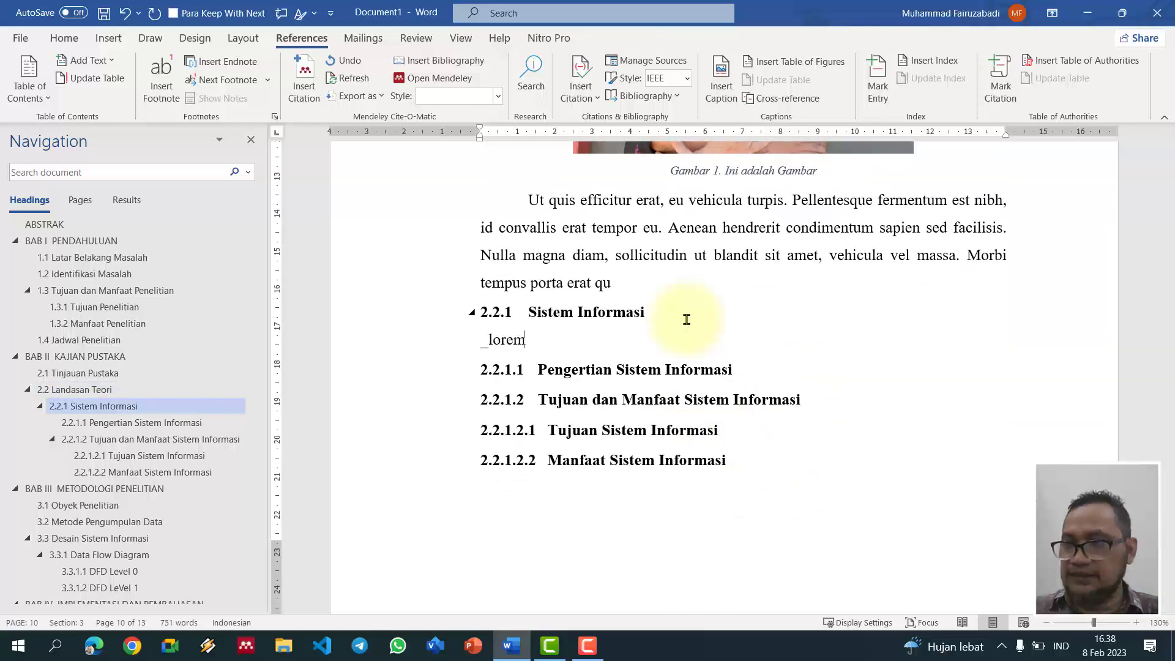
key(F3)
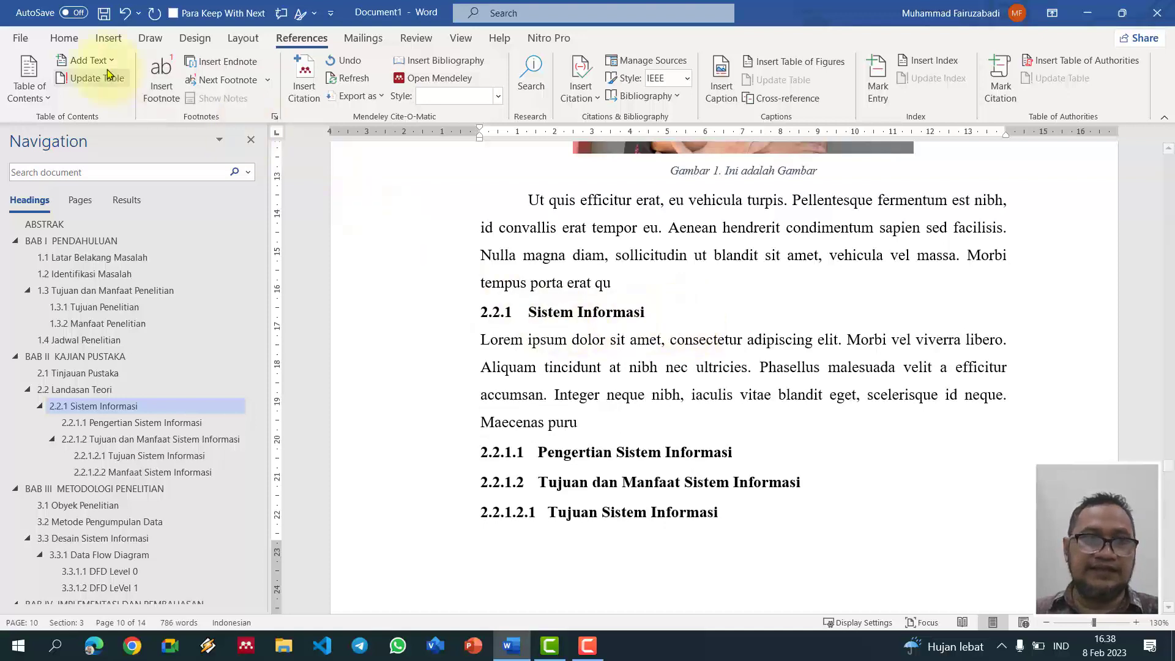
click(64, 38)
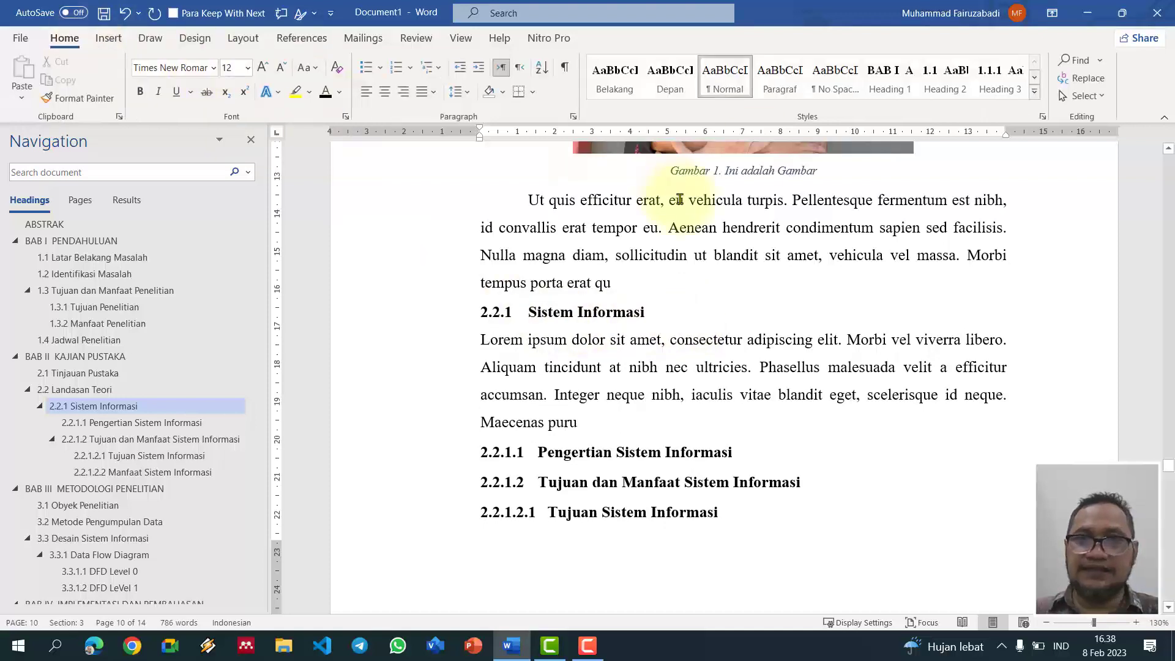
click(779, 79)
key(Return)
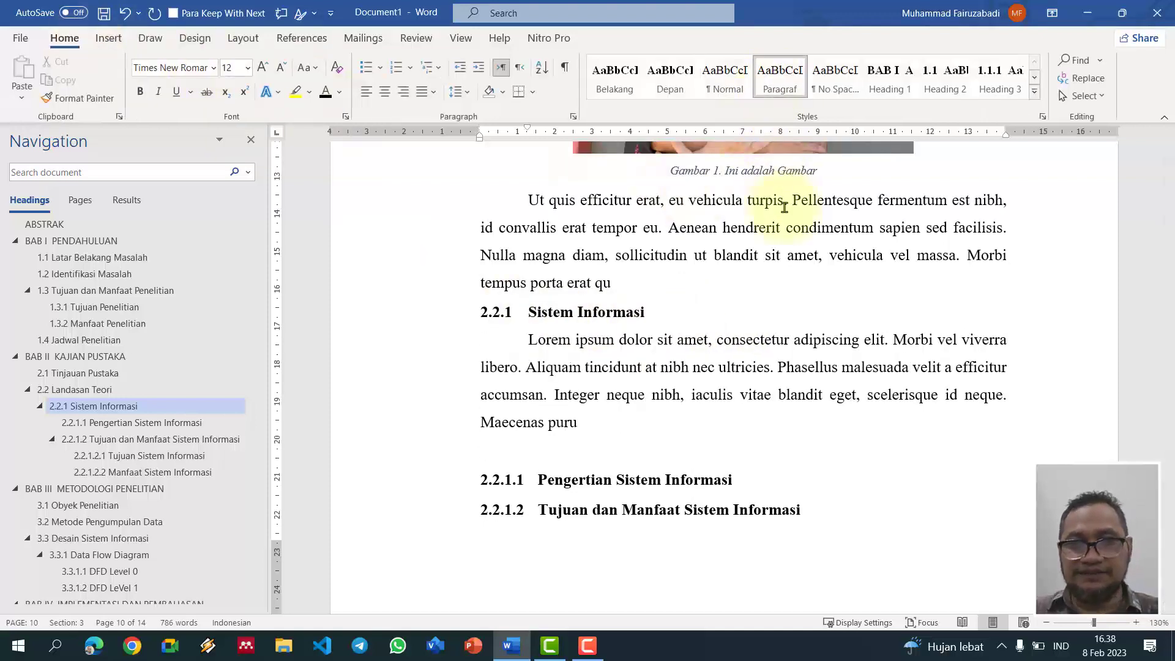
click(109, 38)
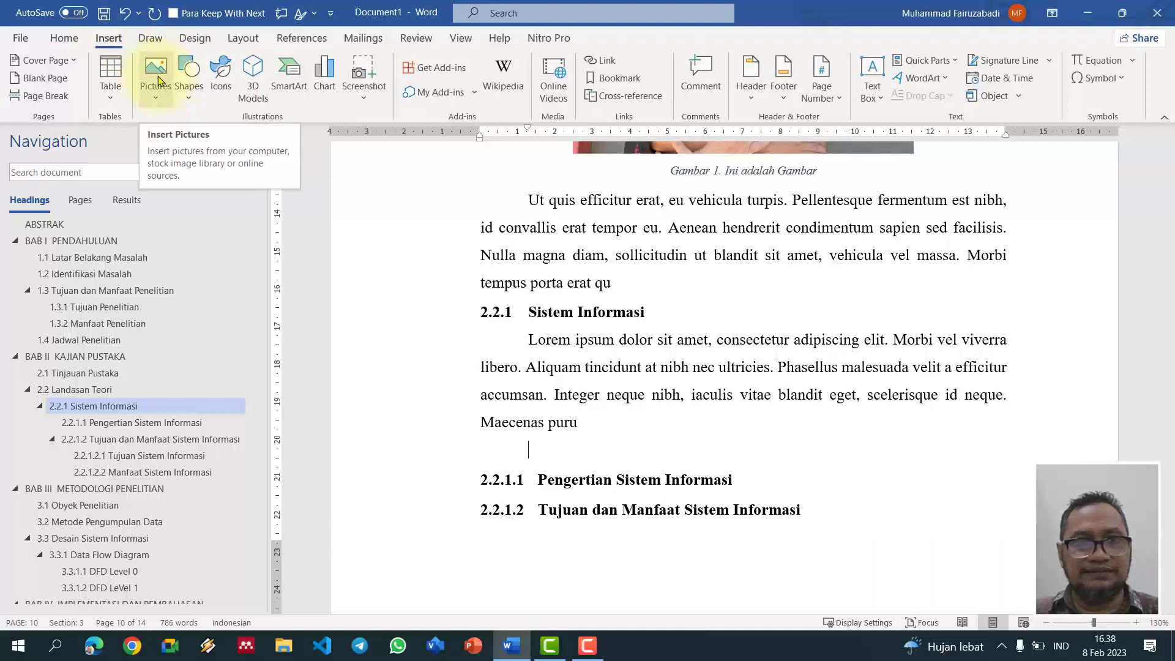
click(157, 80)
click(183, 141)
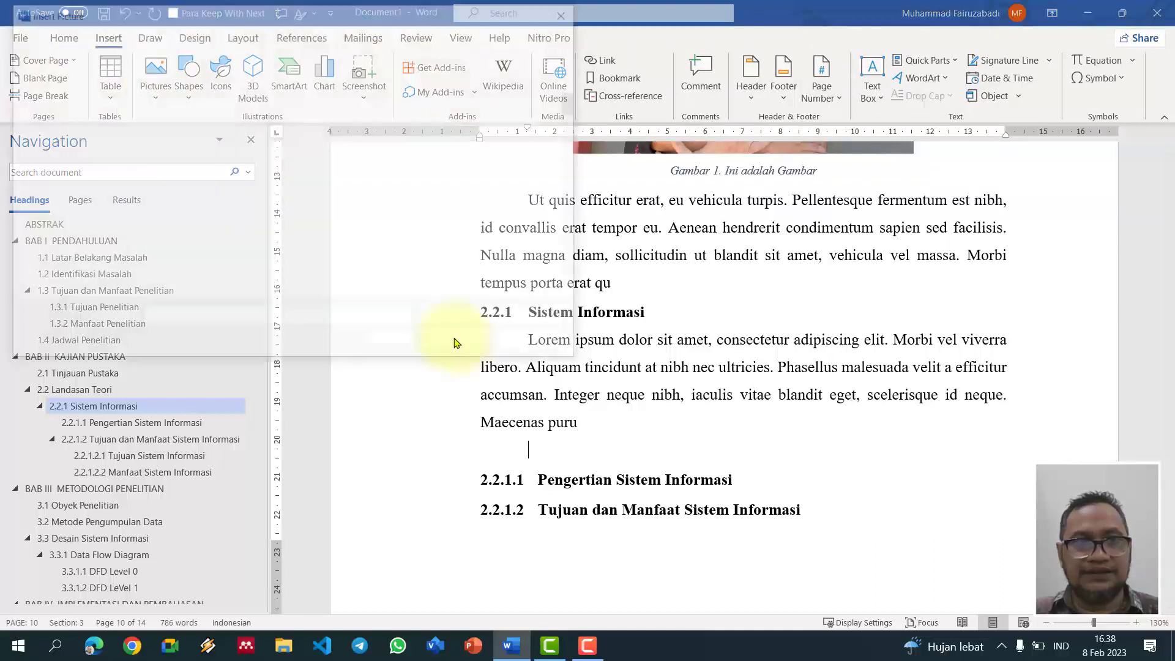
double_click(447, 297)
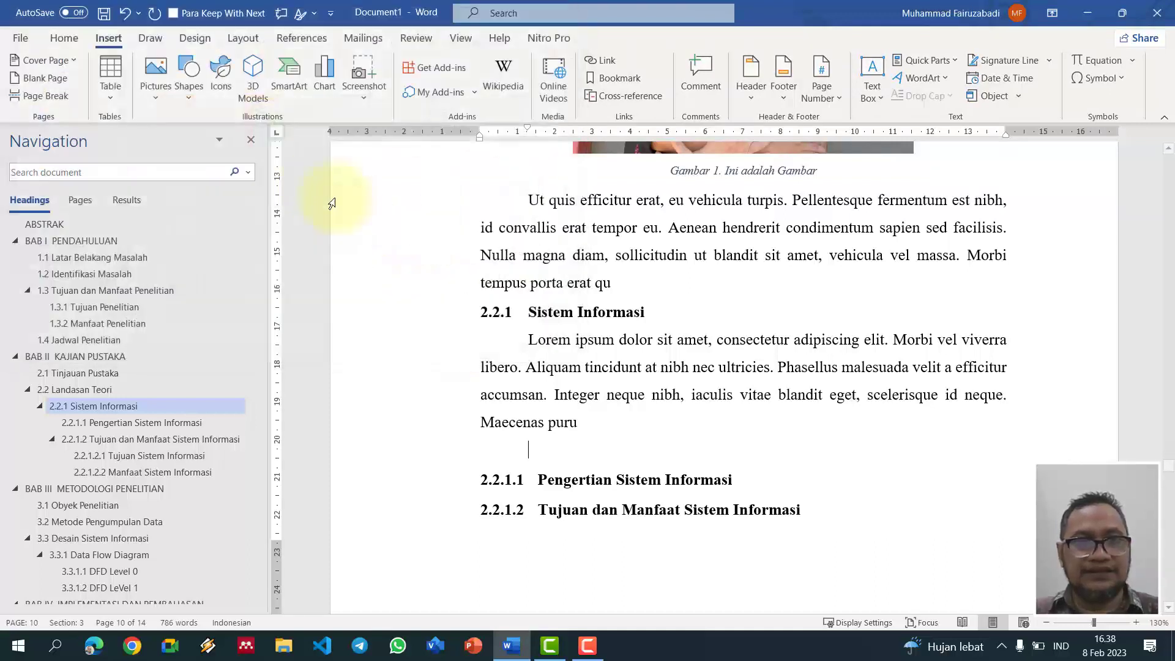
Step: Insert the stethoscope stock image on the empty line in 2.2.1 and apply the Normal style to it
click(157, 78)
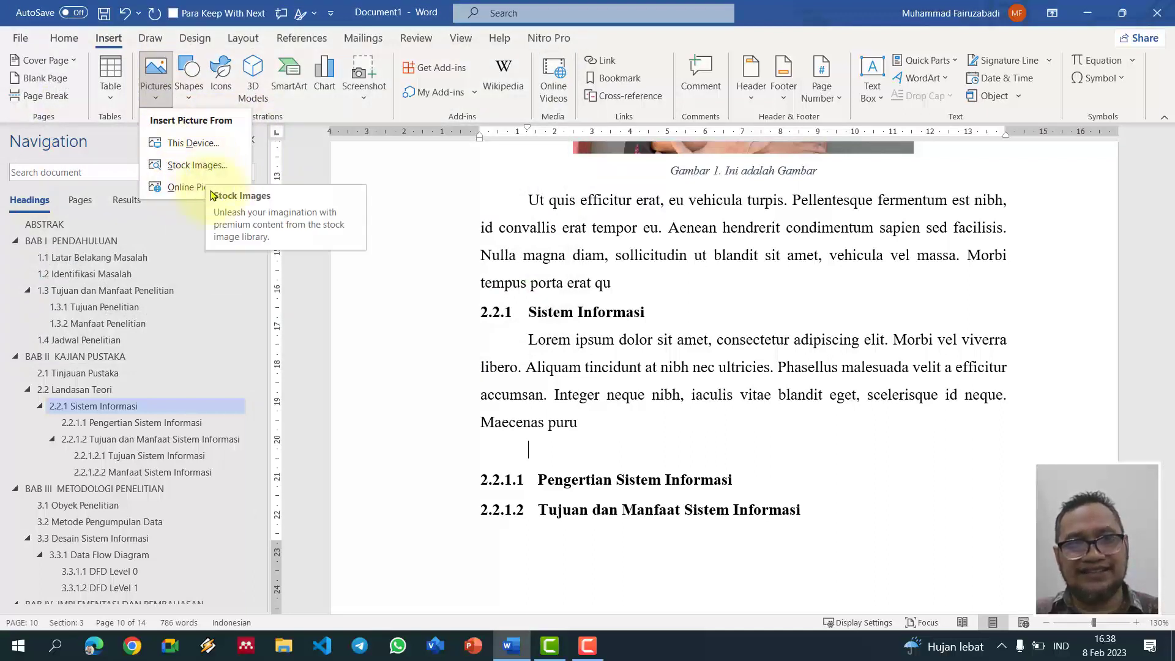
click(185, 165)
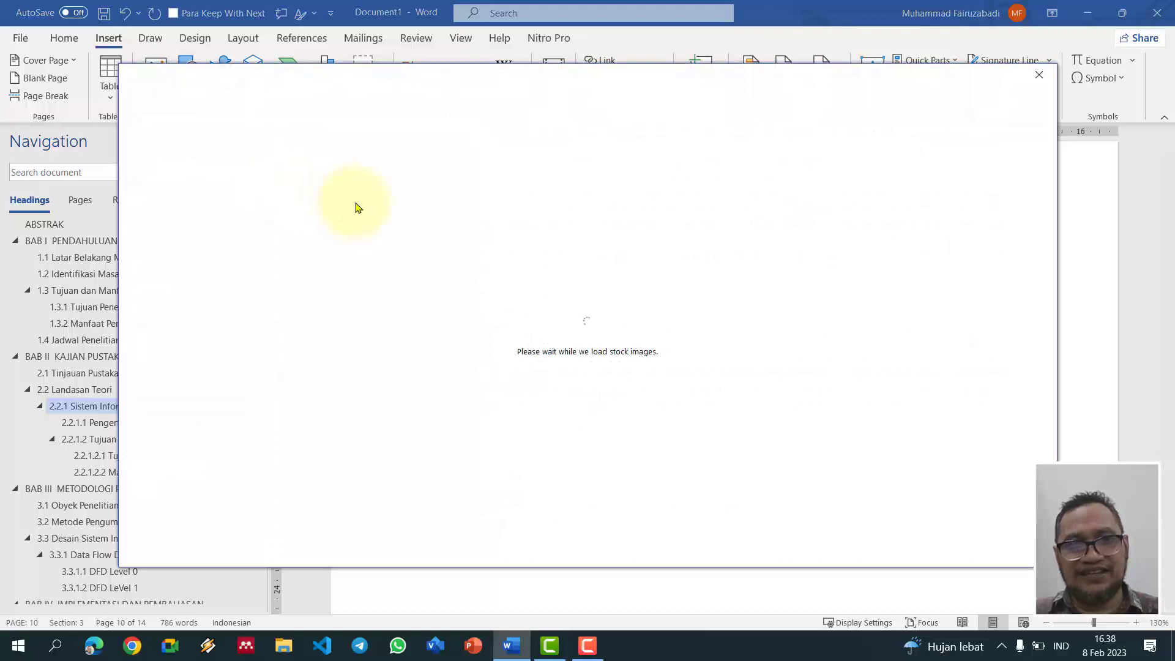
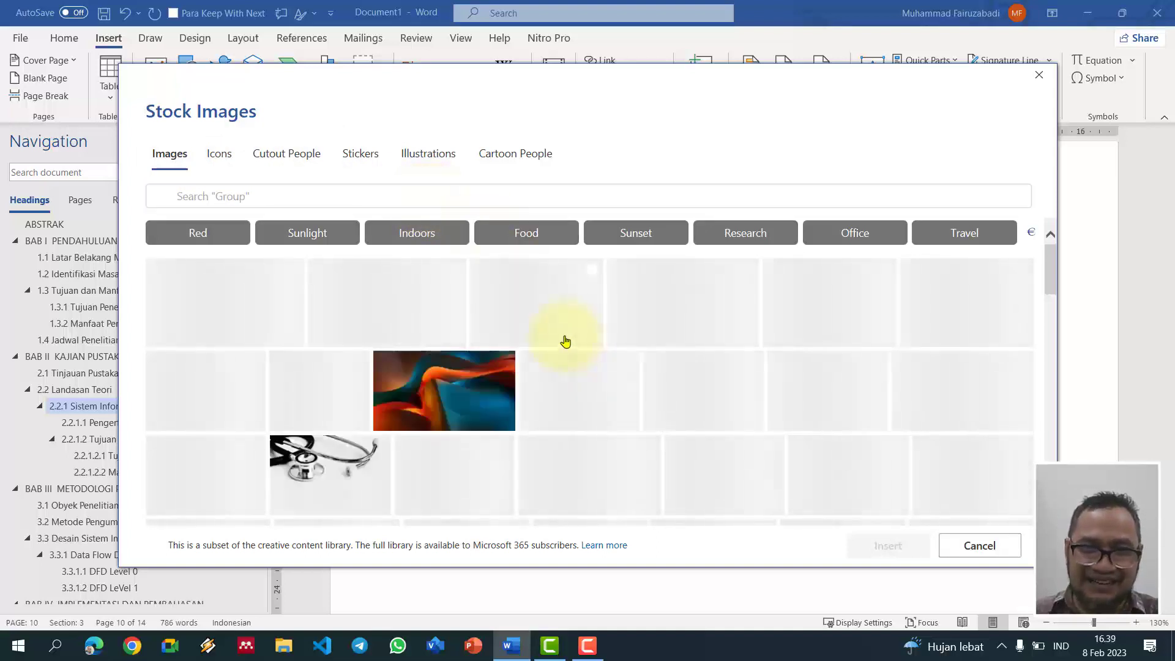
click(315, 464)
click(886, 546)
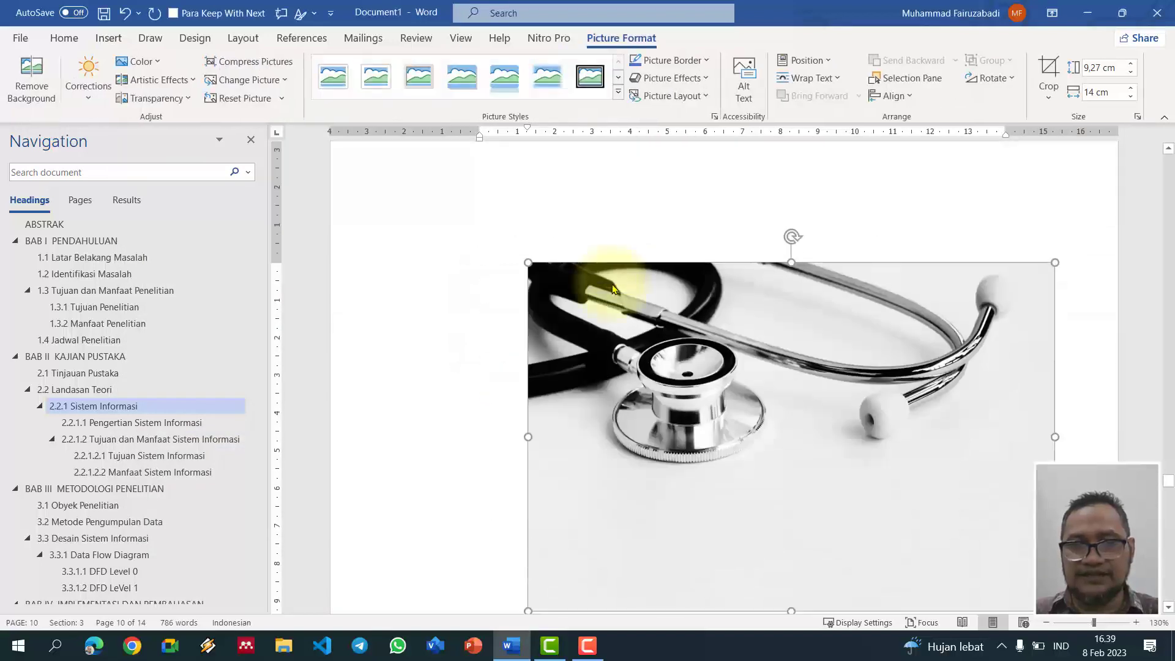
click(78, 38)
click(714, 92)
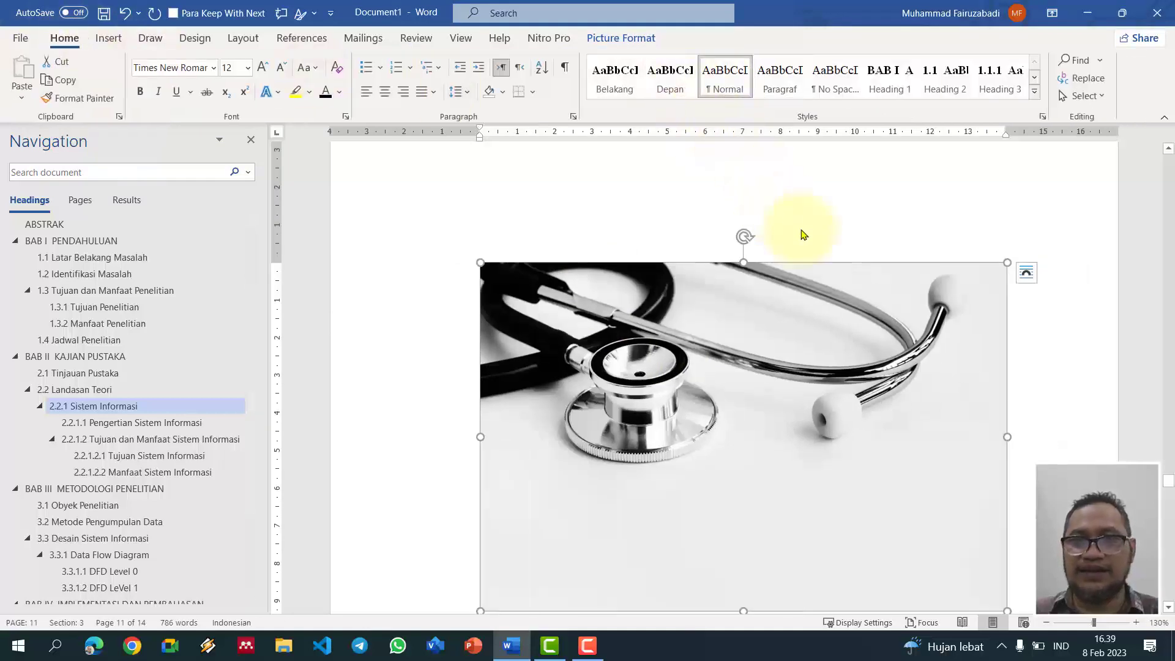
Step: Shrink the stethoscope picture proportionally to about 10 cm wide and center it between the page margins
scroll(804, 235, down, 4)
scroll(816, 367, up, 3)
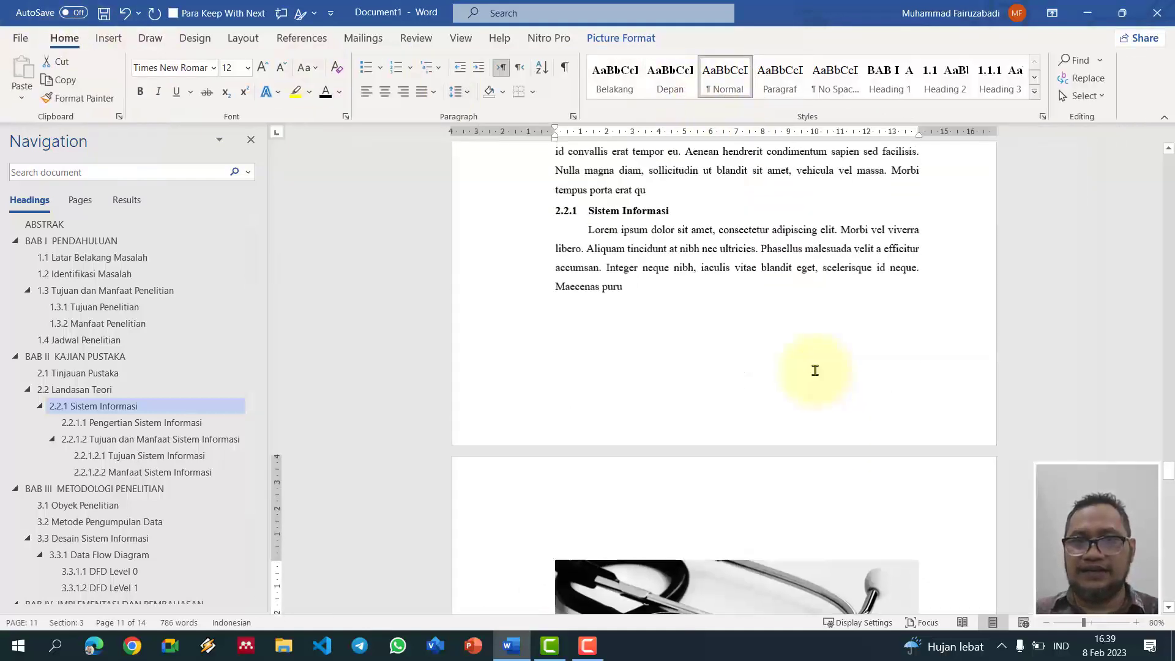
scroll(801, 389, down, 1)
scroll(797, 384, up, 1)
scroll(797, 384, down, 3)
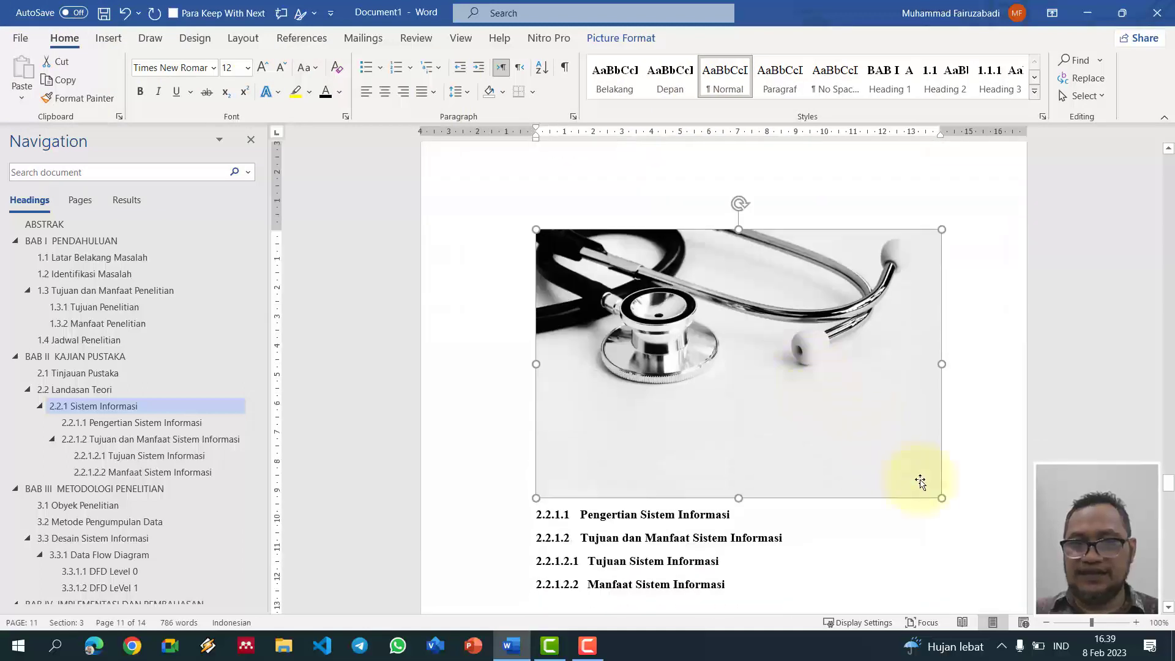
drag(915, 467, 824, 416)
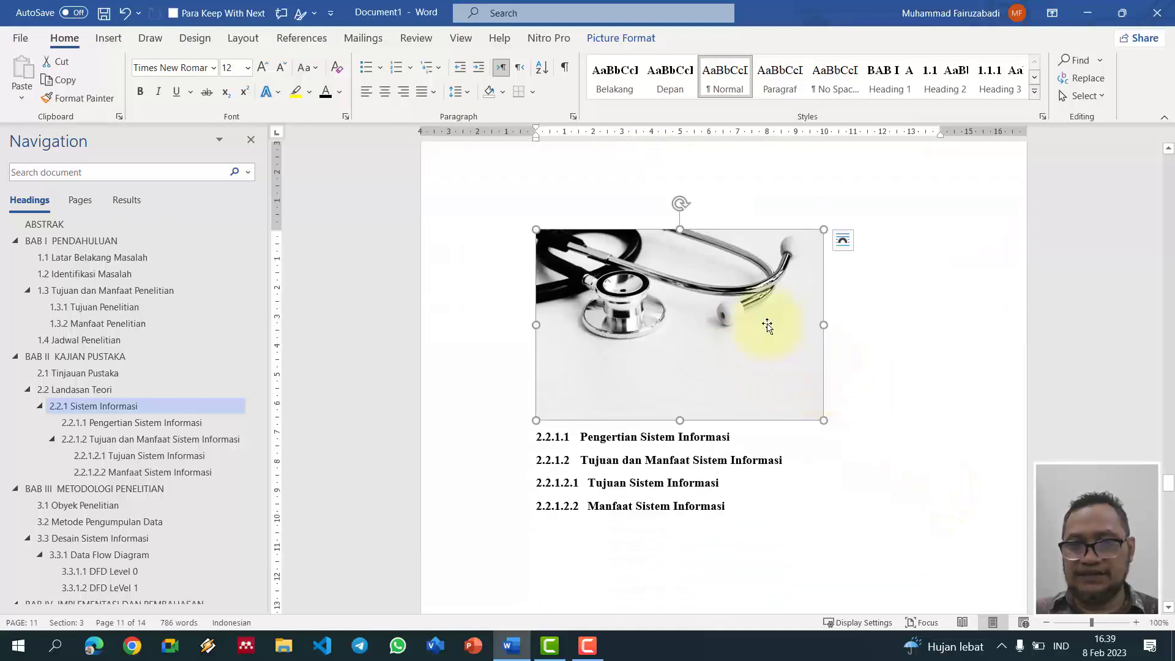
click(384, 91)
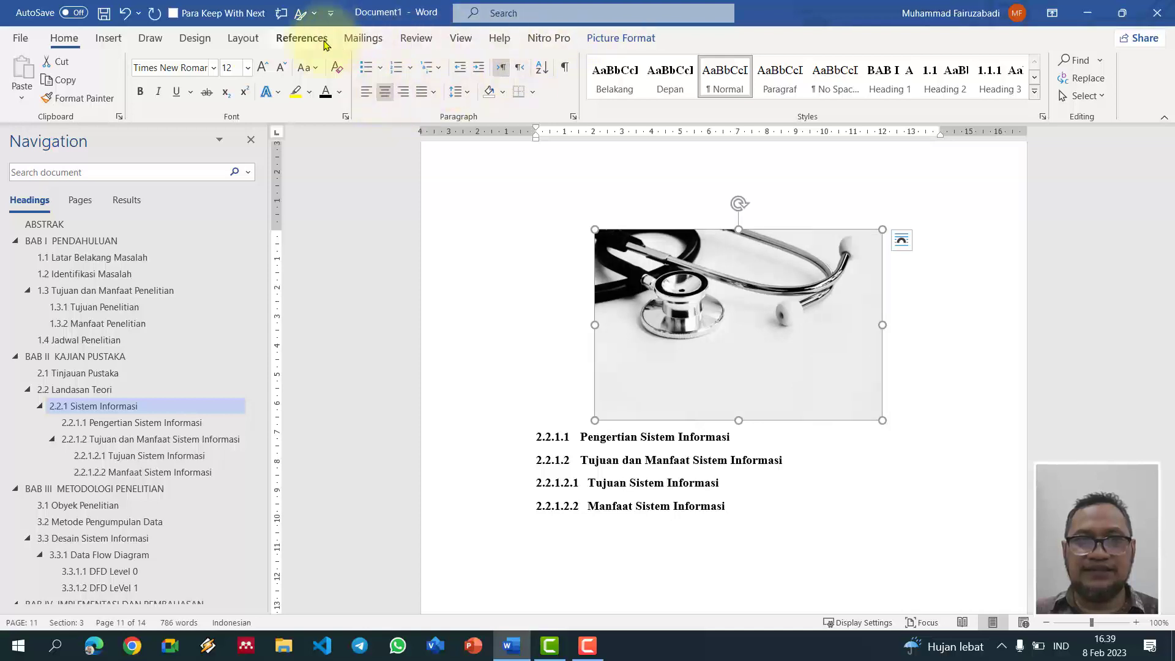
Step: Add the caption "Gambar 2. Ini Gambar Juga" below the stethoscope picture with the Gambar label
click(301, 38)
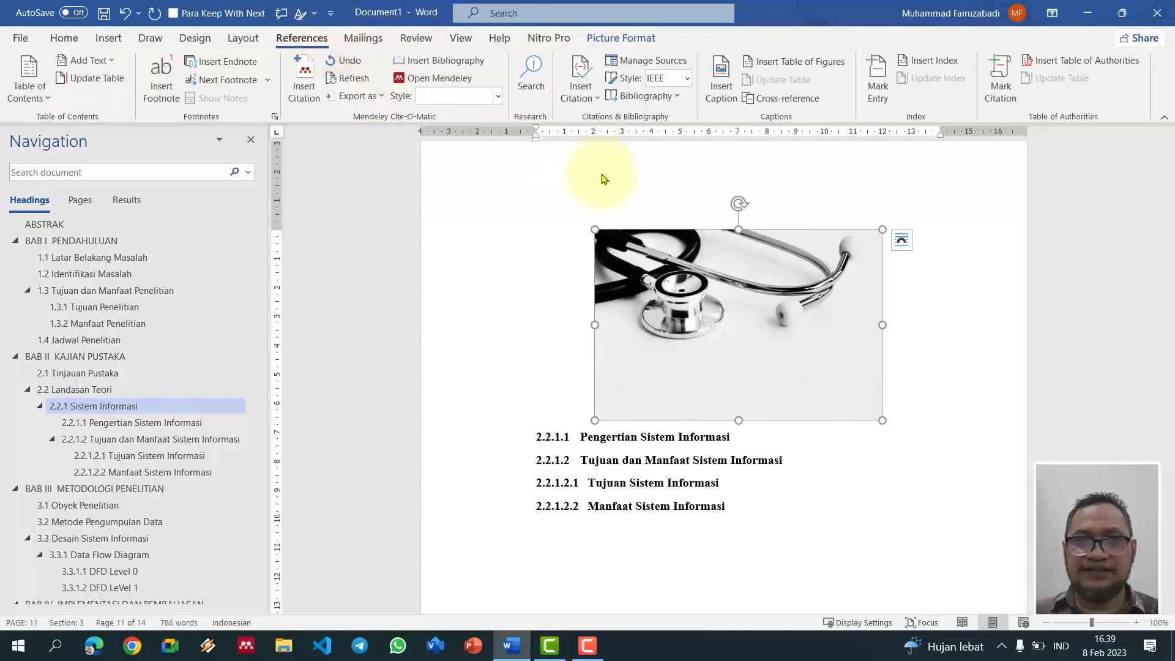
click(721, 74)
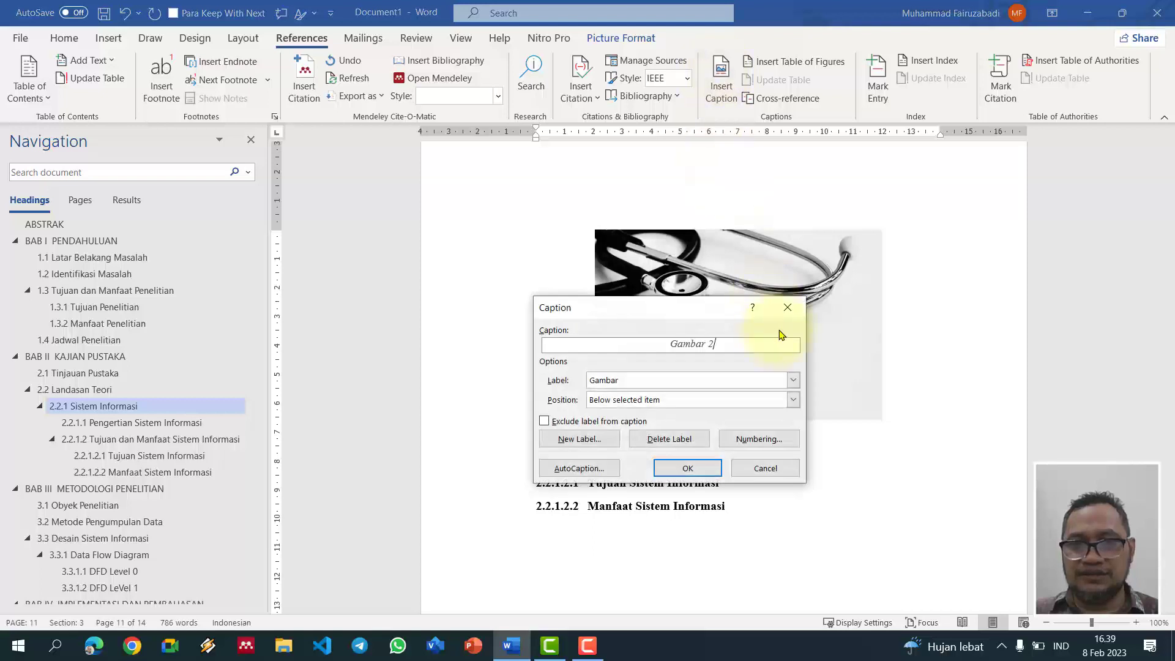
text(.)
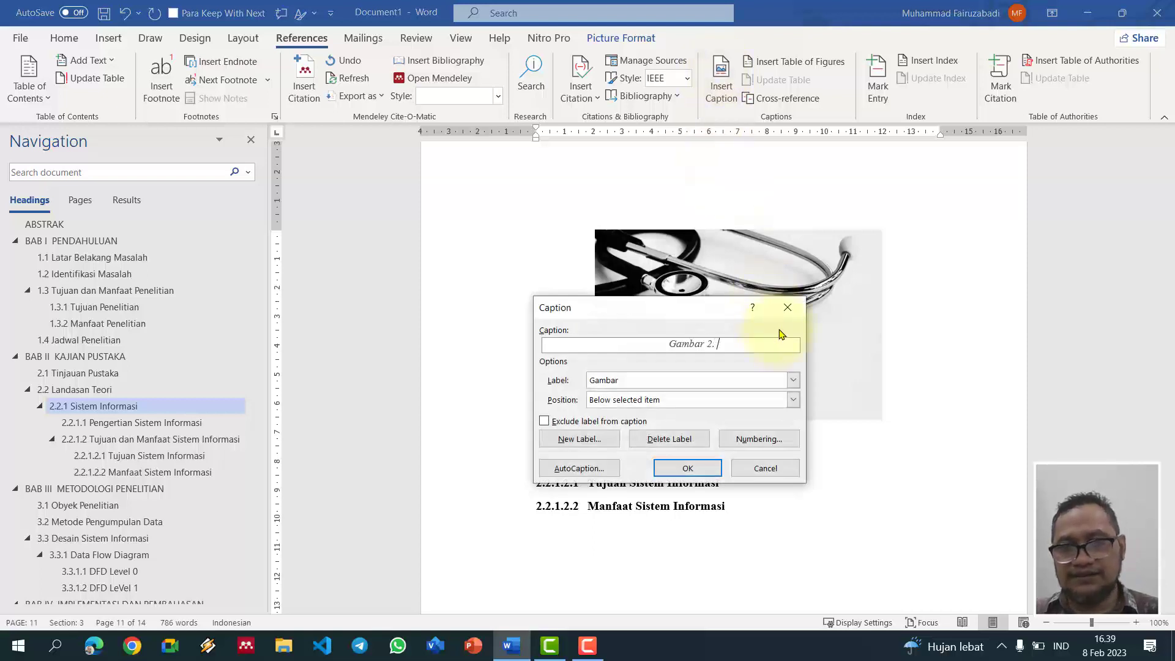
text( Ini)
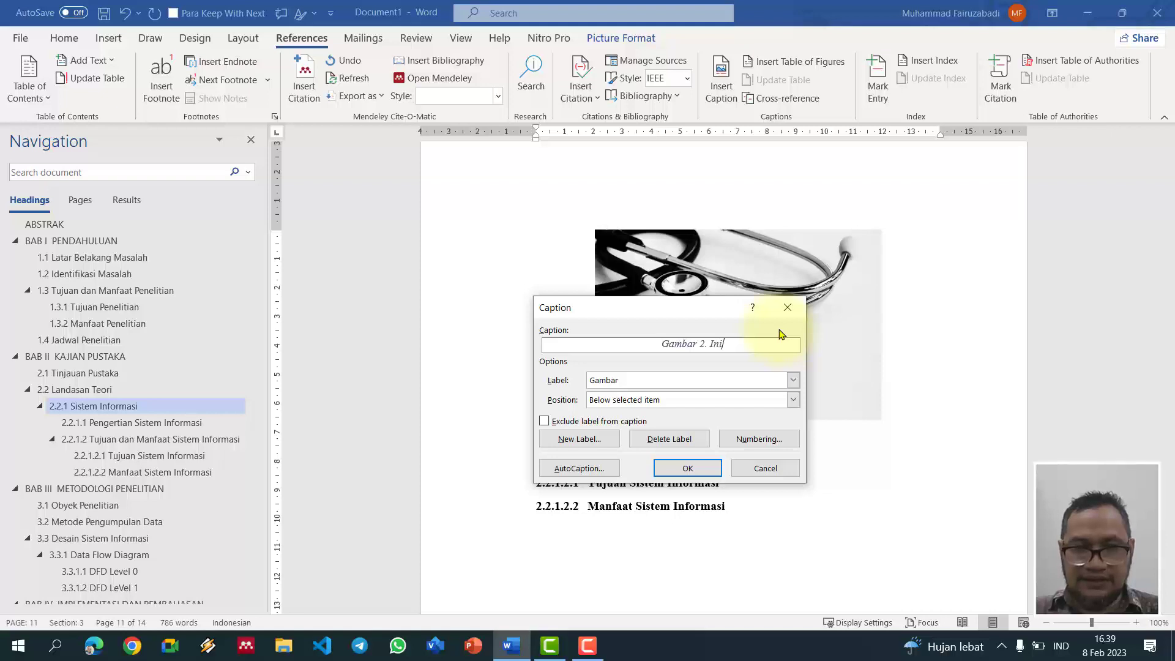
text( Gambar )
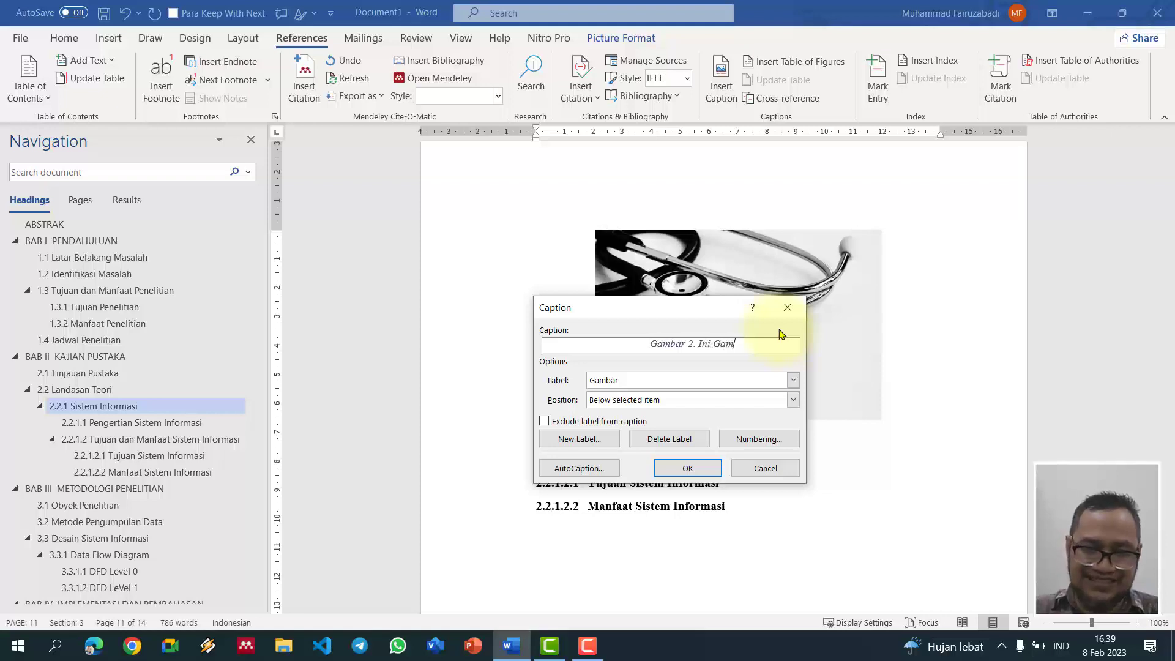
text(Juga)
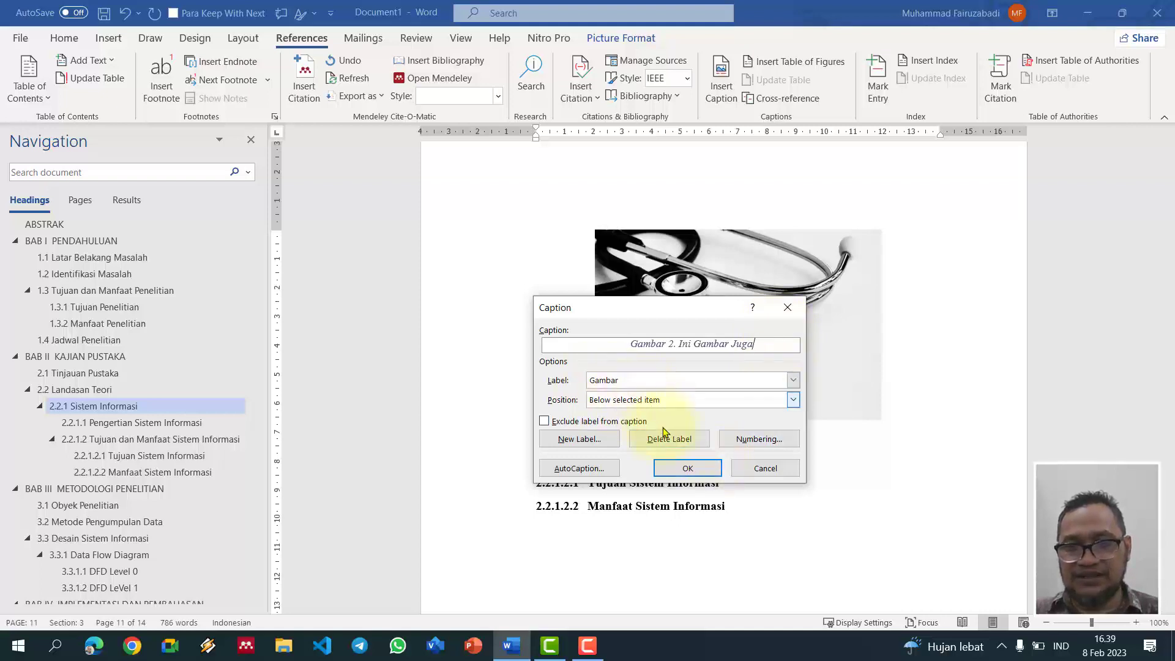
click(687, 468)
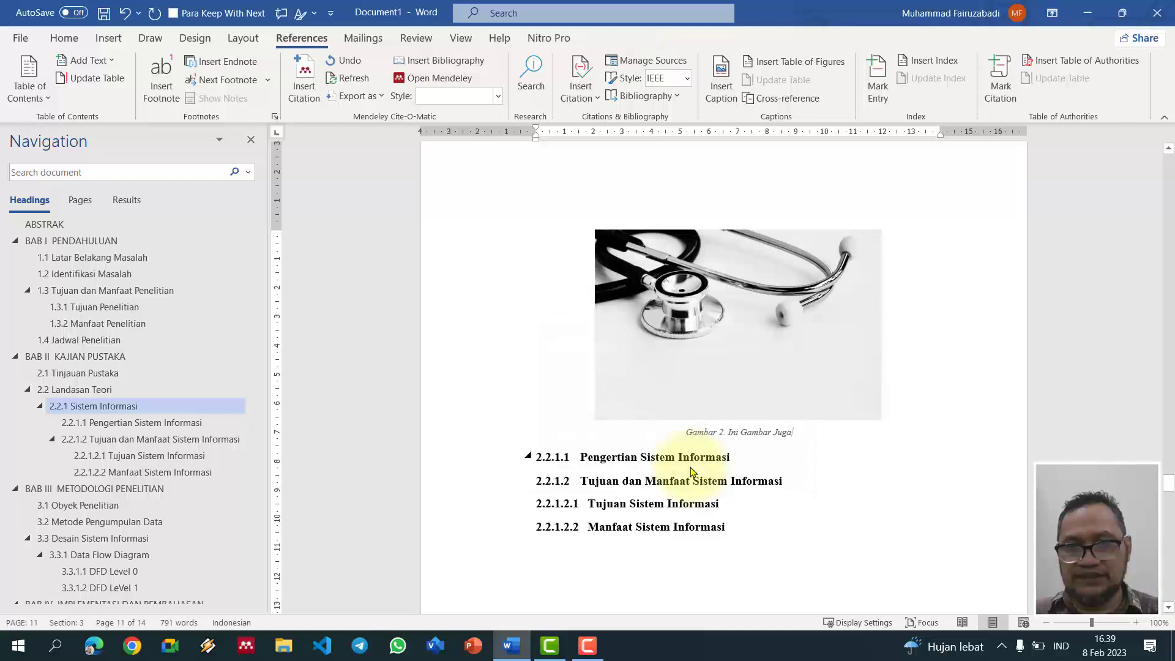
scroll(729, 464, down, 3)
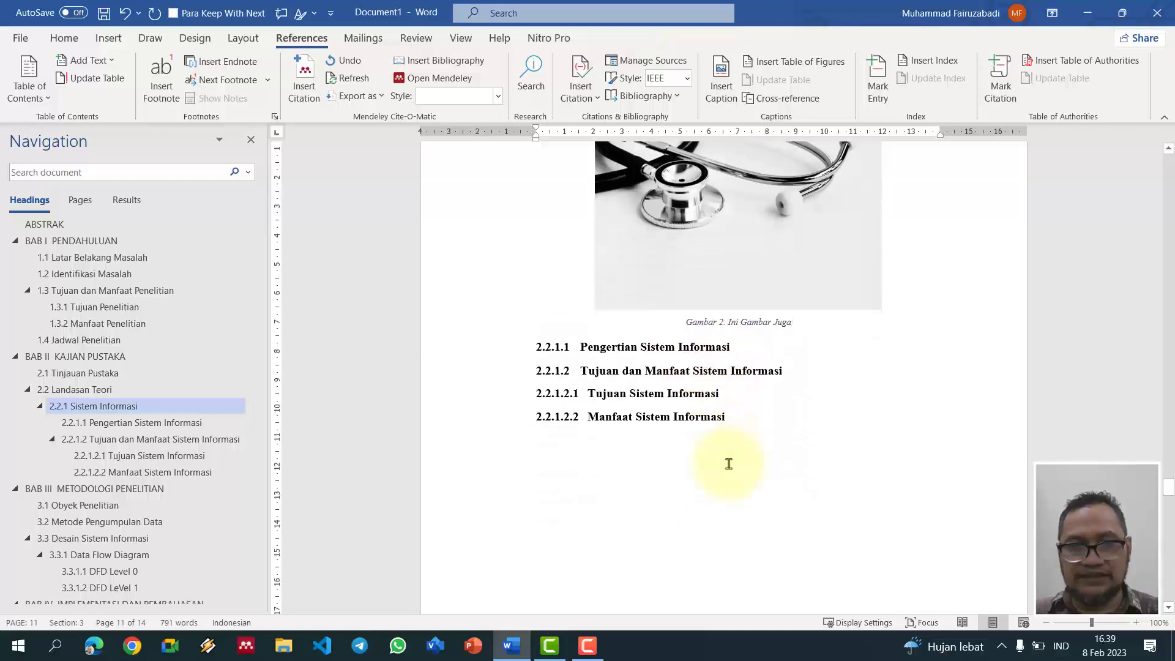
scroll(328, 506, up, 1)
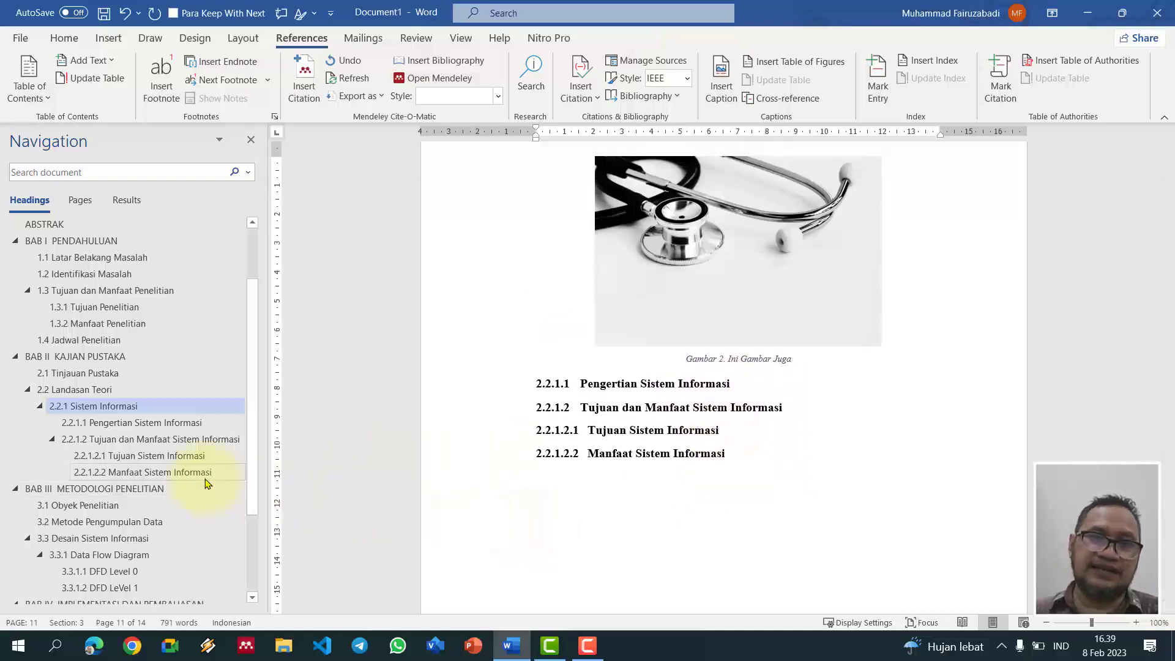
scroll(205, 484, up, 3)
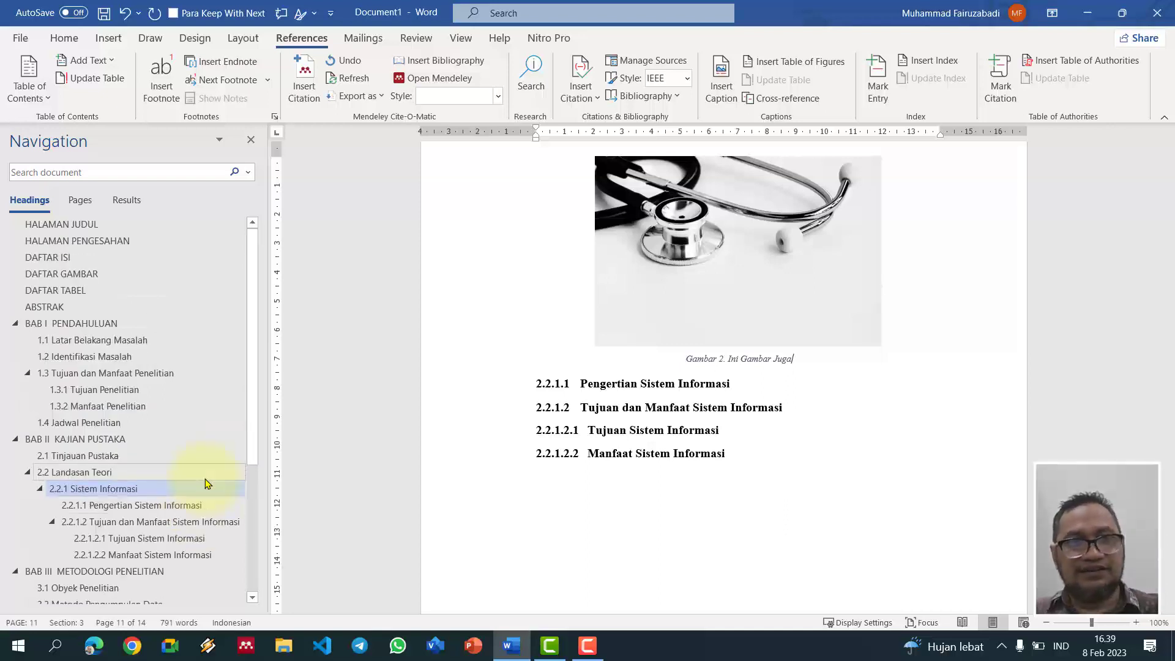
Step: Start a new Book source for a citation after "Maecenas puru" in the first paragraph of 1.1 Latar Belakang Masalah
click(131, 344)
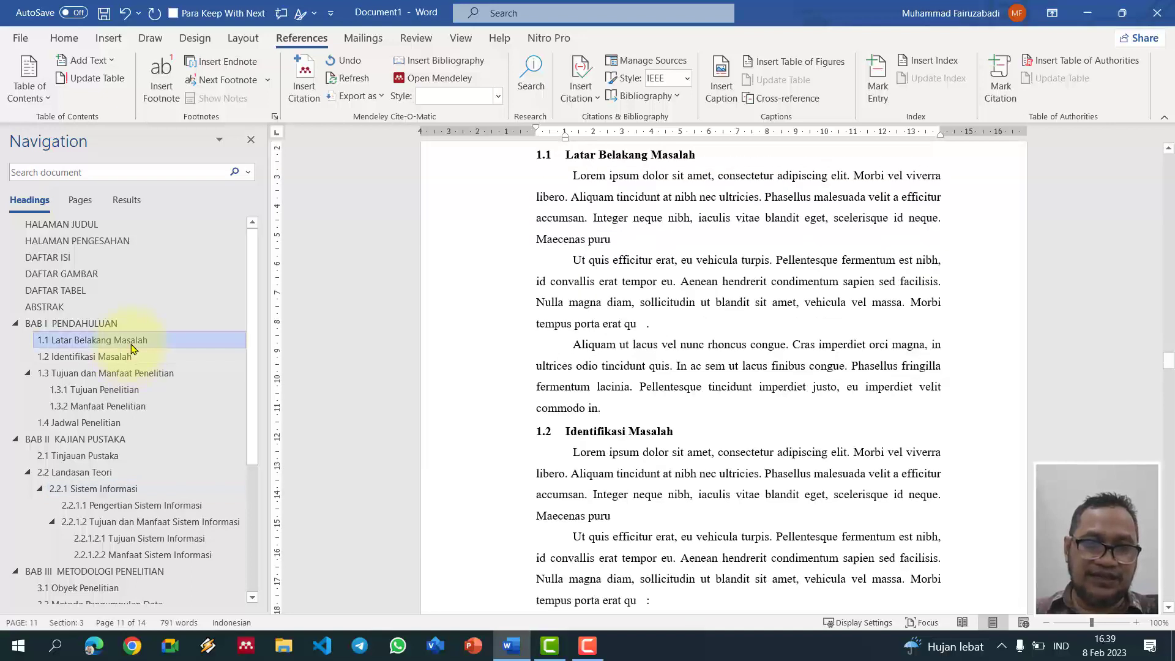
scroll(642, 431, up, 3)
click(621, 352)
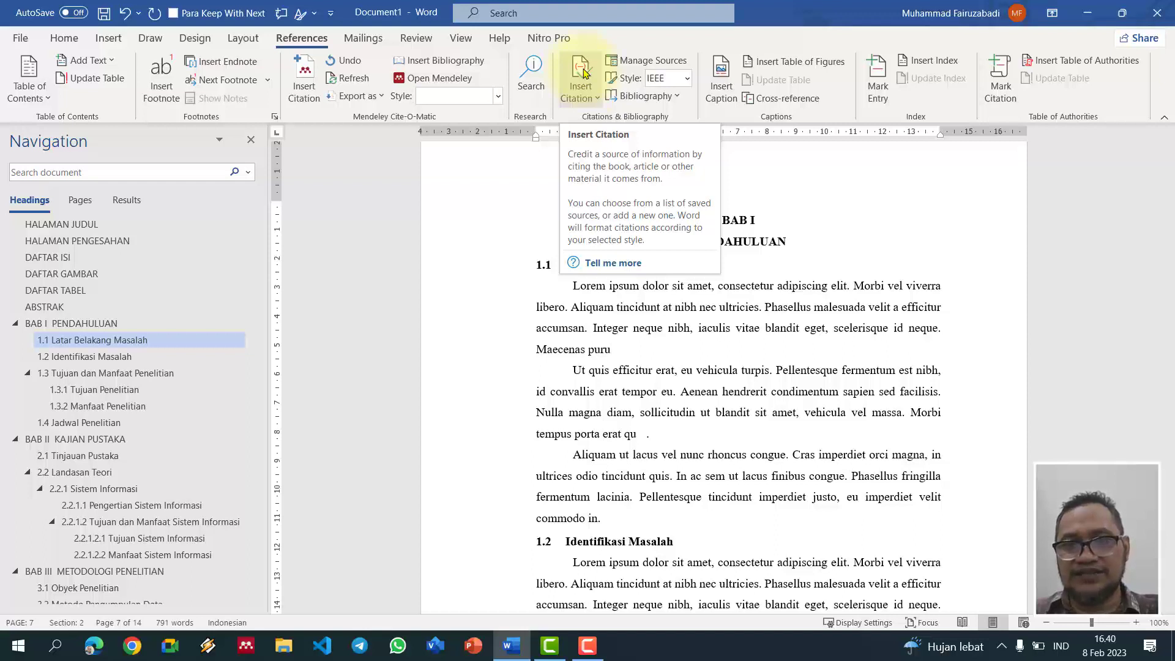
click(585, 73)
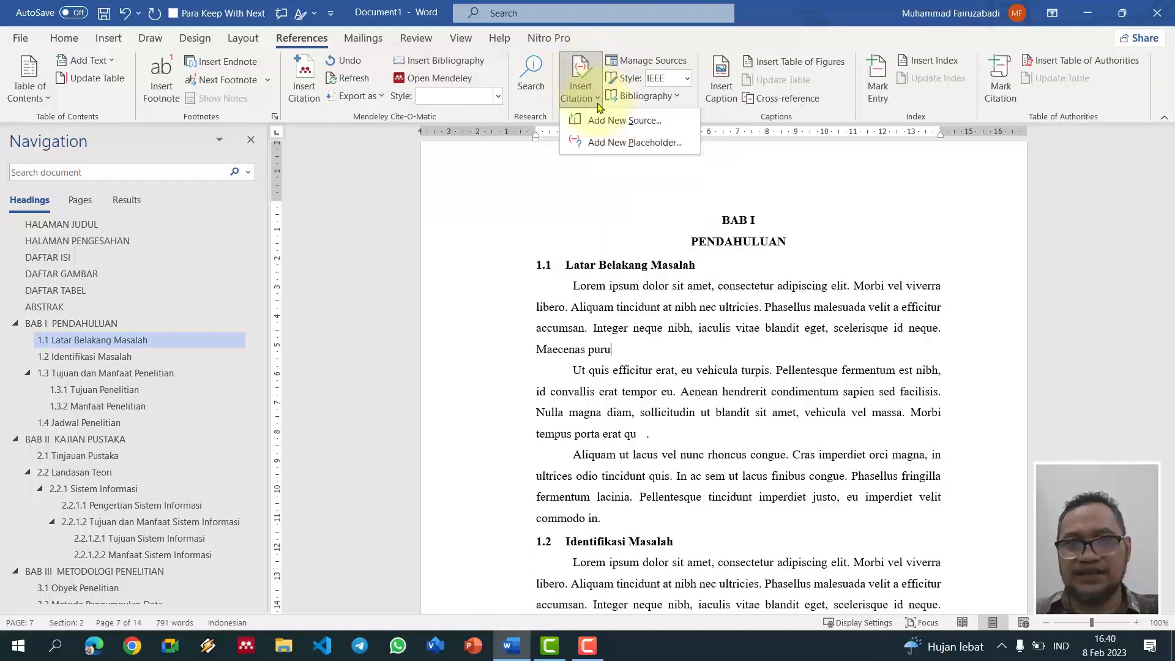
click(609, 122)
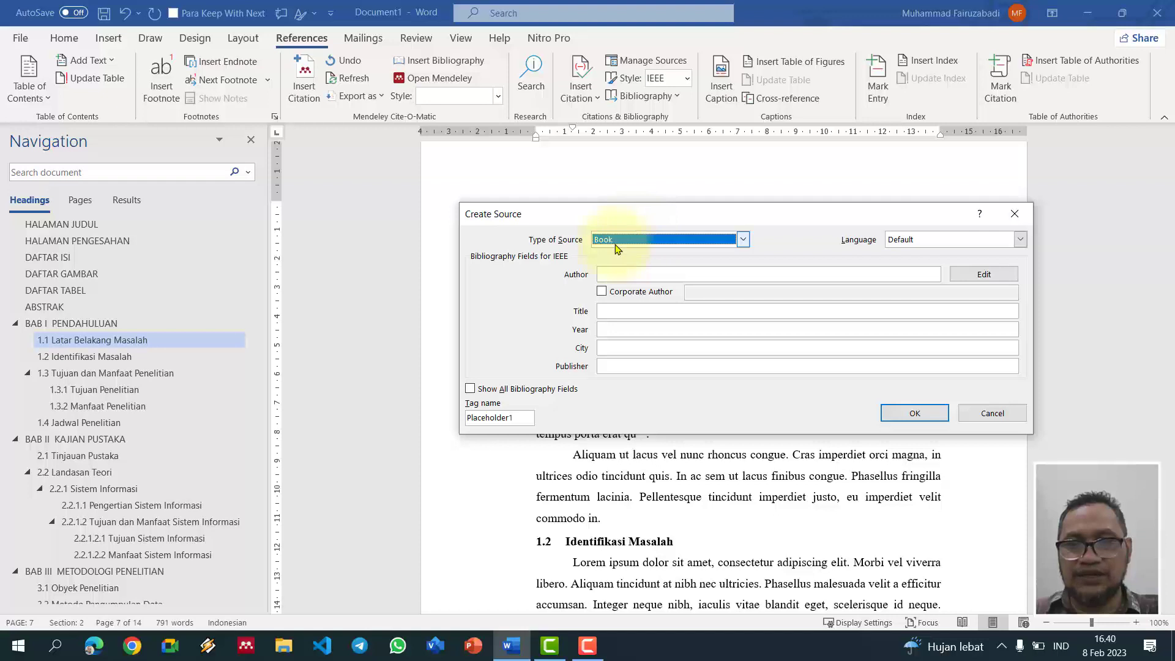
click(617, 247)
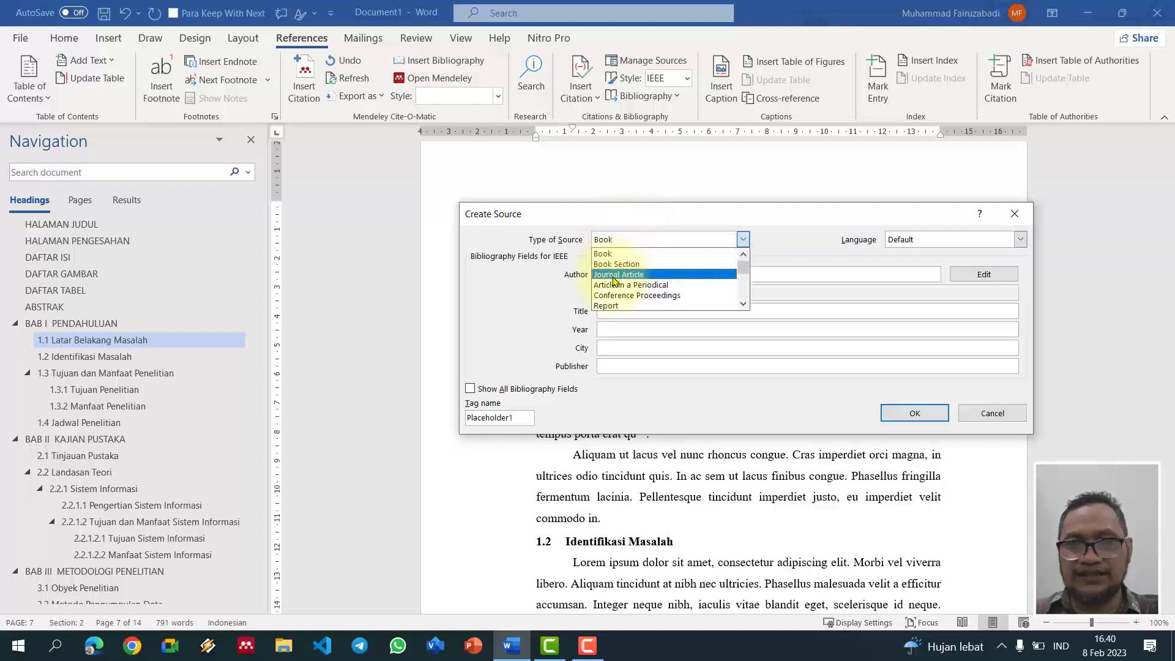
click(615, 260)
Step: Enter the author's name, title "Sistem Informasi", year 2015, city Yogyakarta and publisher "Elex Media", and insert the book citation
click(627, 279)
text(Abdul Kadir)
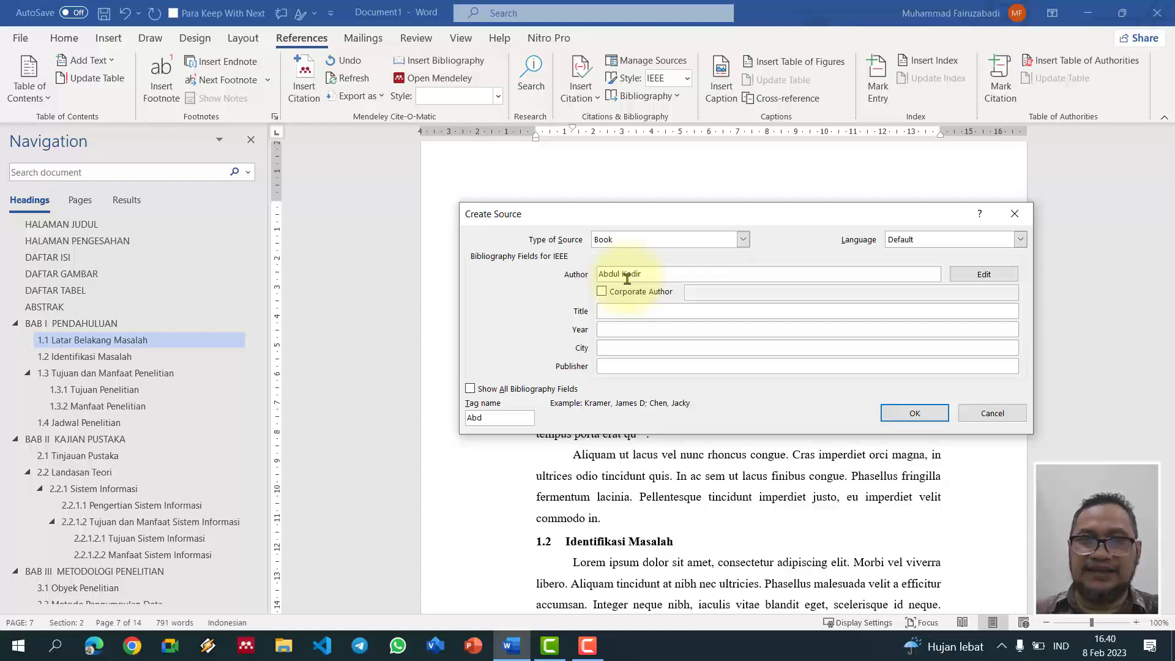
click(647, 312)
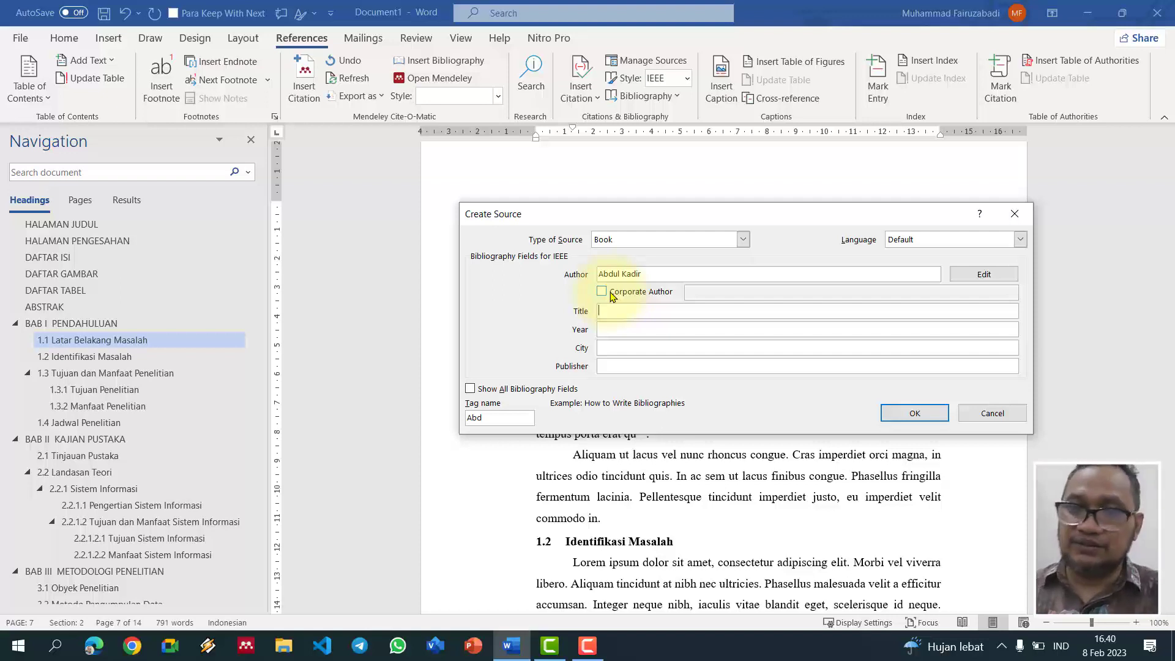
text(stem Informasi)
click(647, 325)
text(2015)
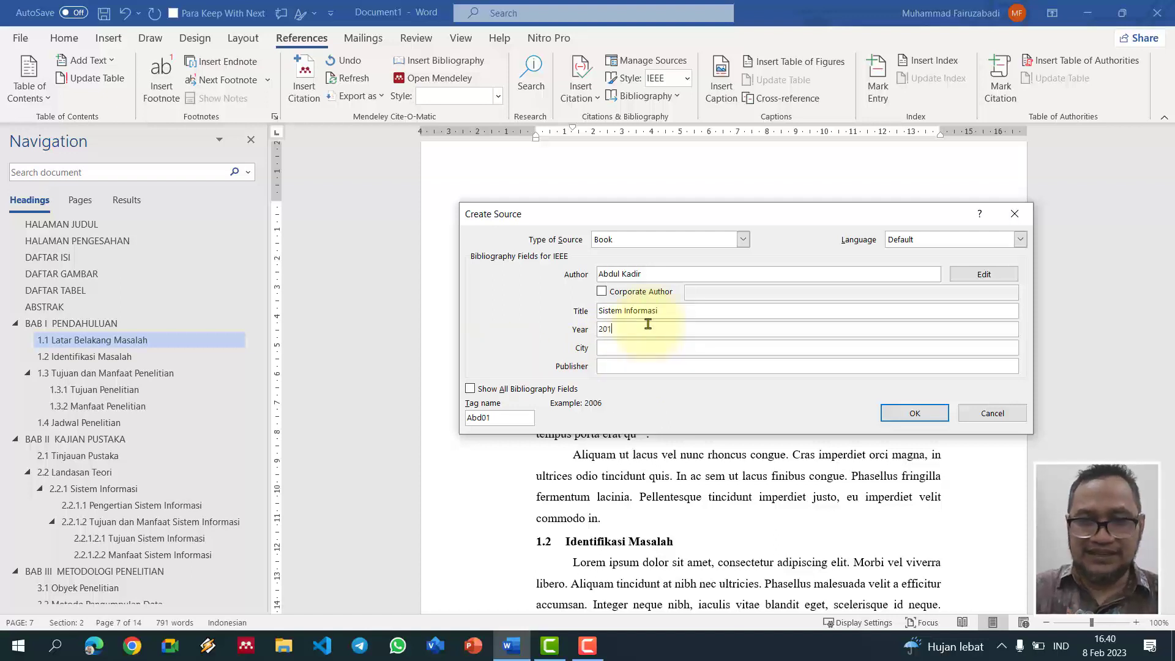
click(686, 351)
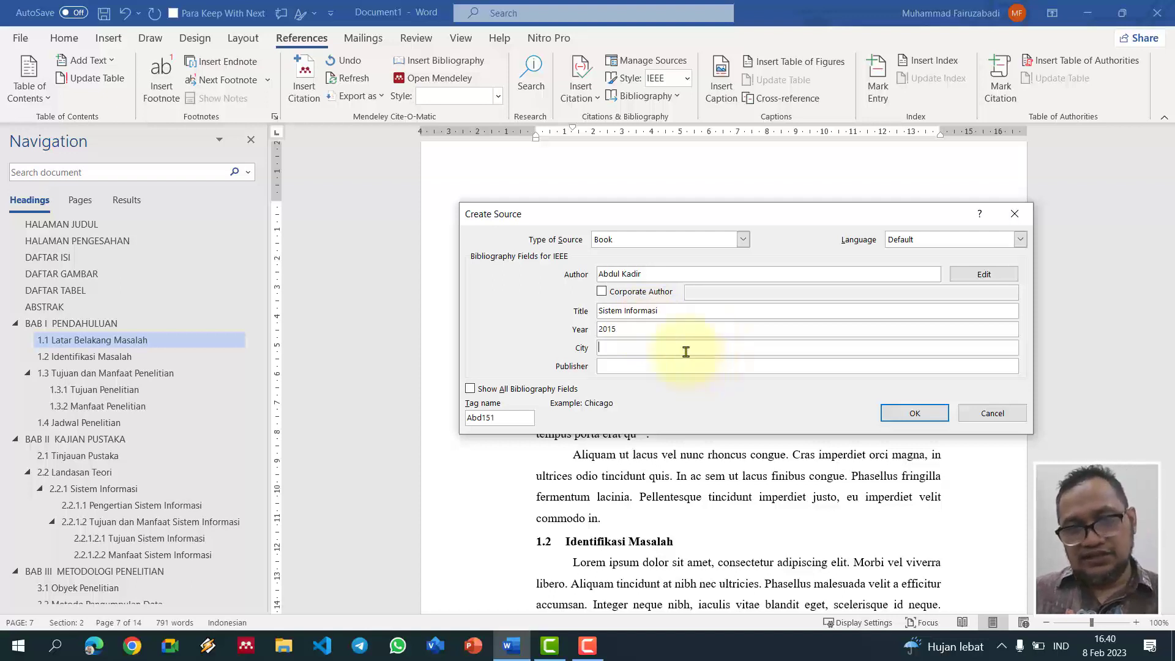
text(Yogyakarta)
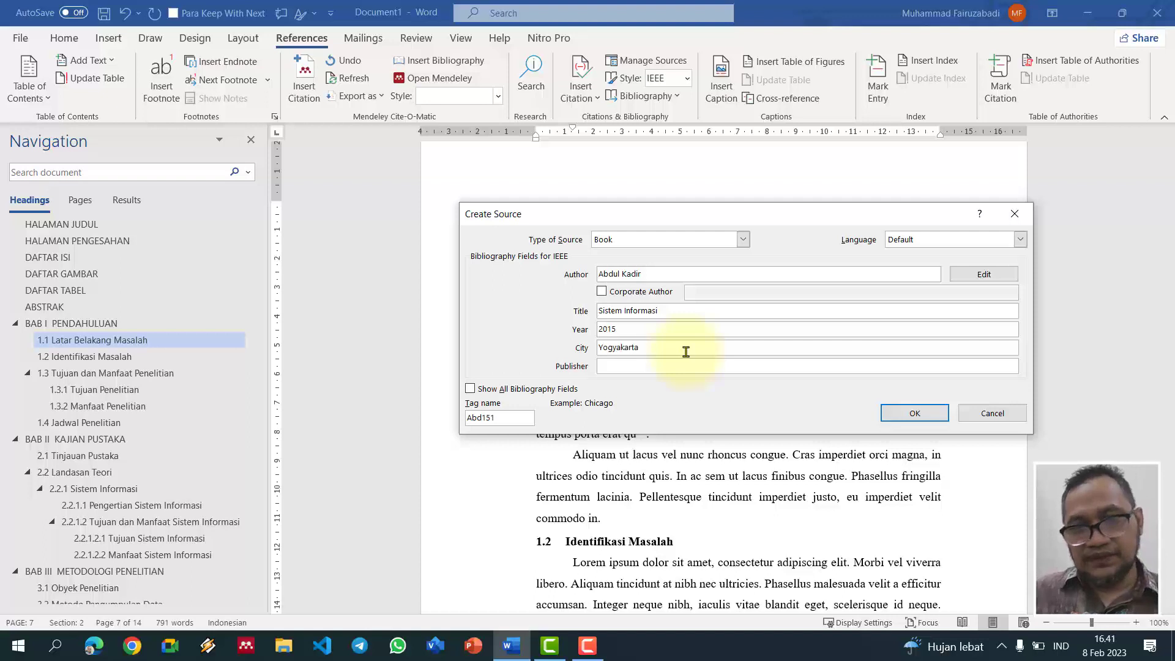
click(654, 366)
text(Elex Media)
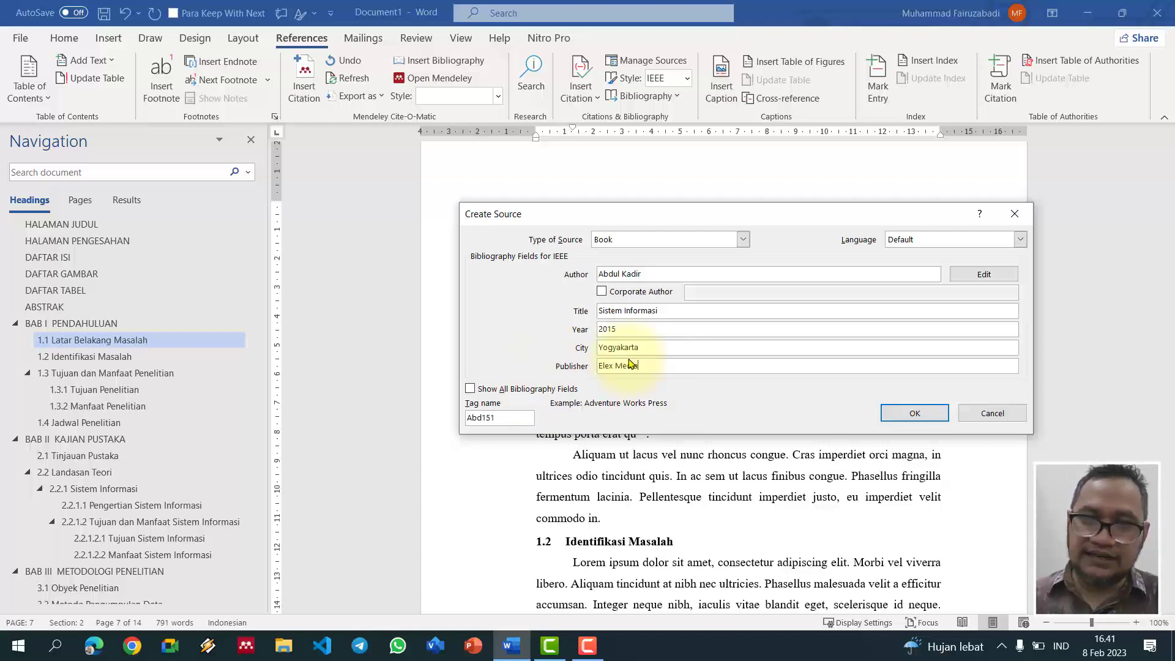
click(902, 412)
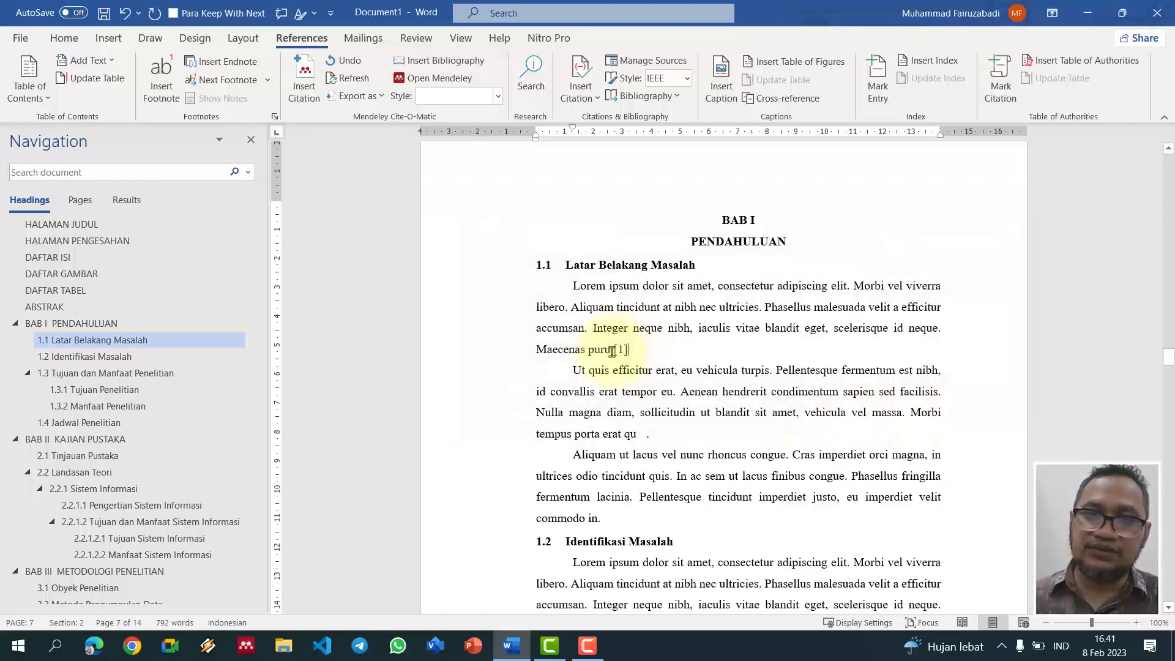
Step: Try the APA citation style and switch back to IEEE
click(686, 79)
click(696, 120)
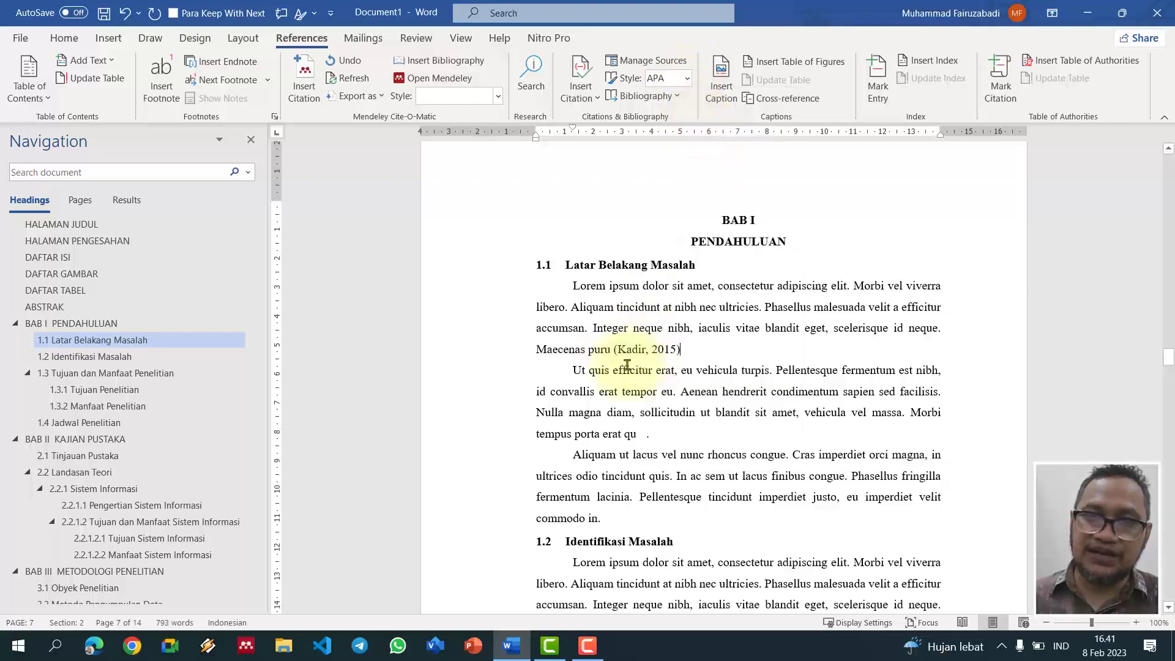
click(688, 80)
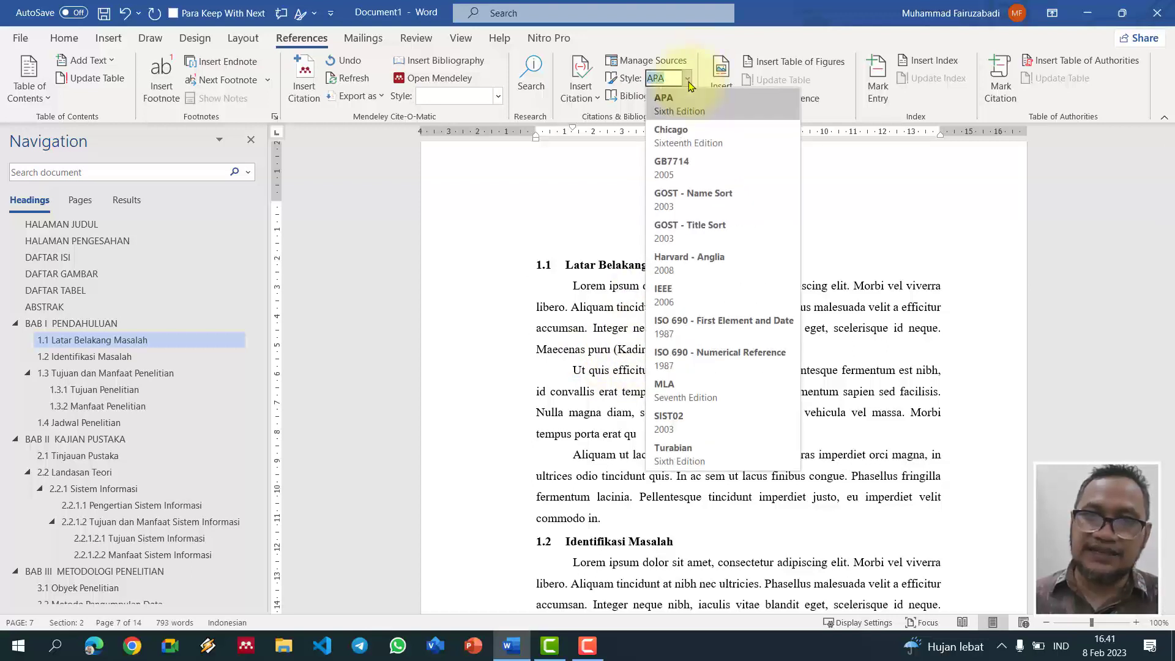
click(697, 295)
Step: Delete the spaces and period after "erat qu" at the end of the second paragraph of 1.1
scroll(775, 395, down, 1)
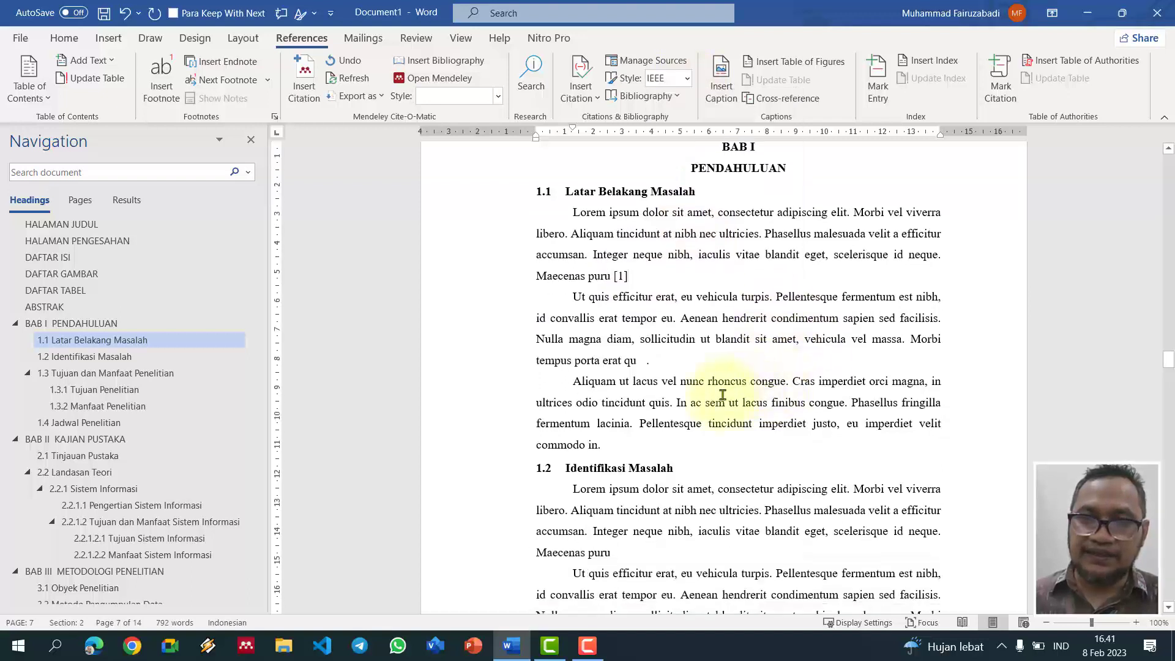
click(684, 362)
key(BackSpace)
key(BackSpace)
key(BackSpace)
key(BackSpace)
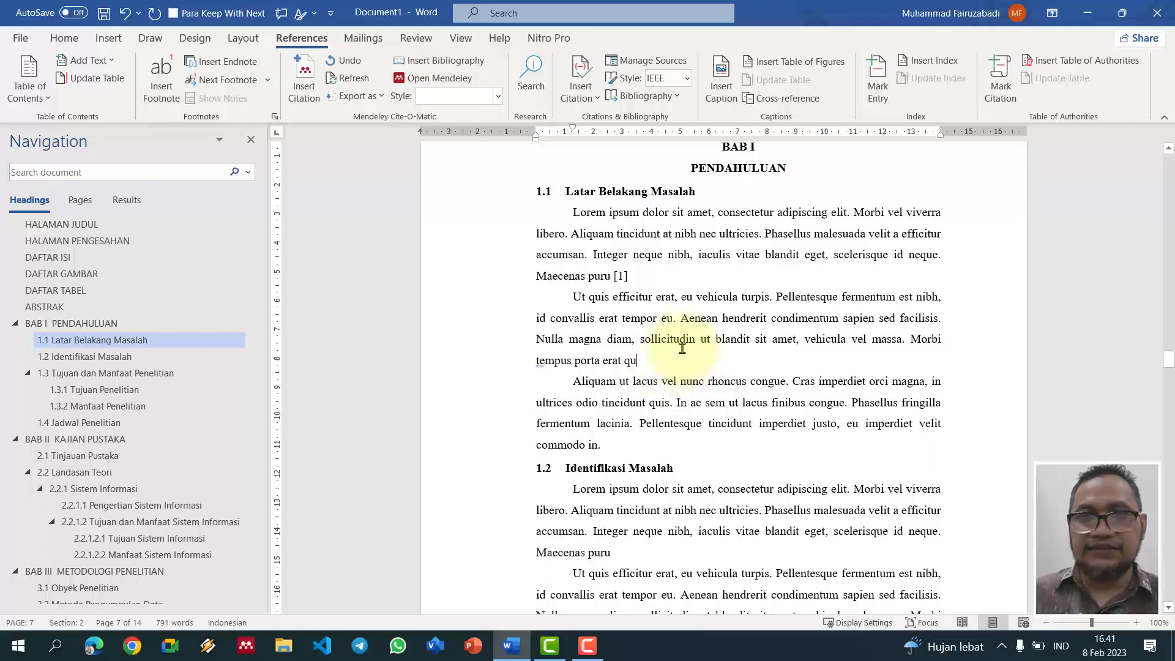
Step: Start a new Journal Article source for a citation after "erat qu" and enter the author's full name
click(590, 97)
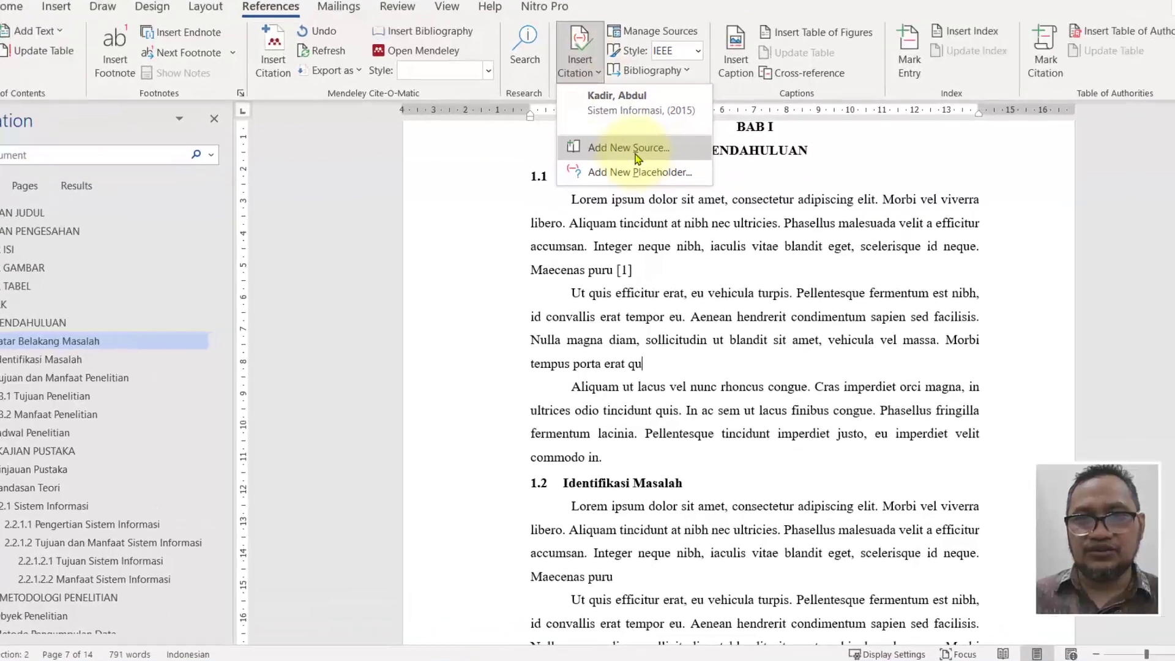
click(624, 165)
click(607, 222)
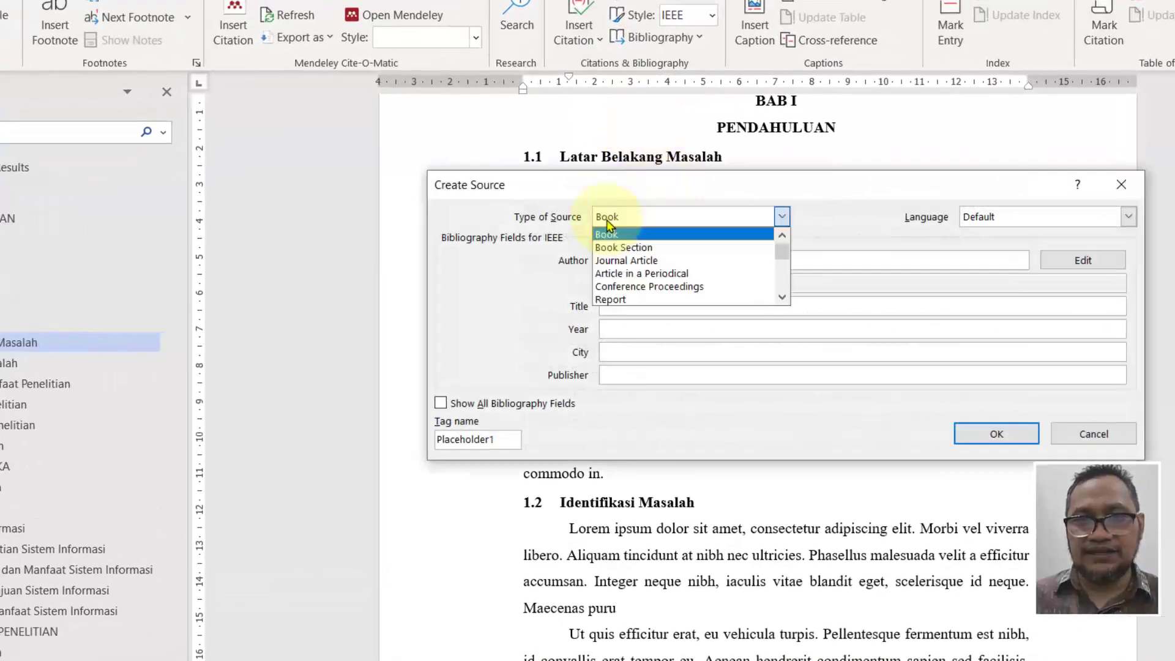
click(623, 265)
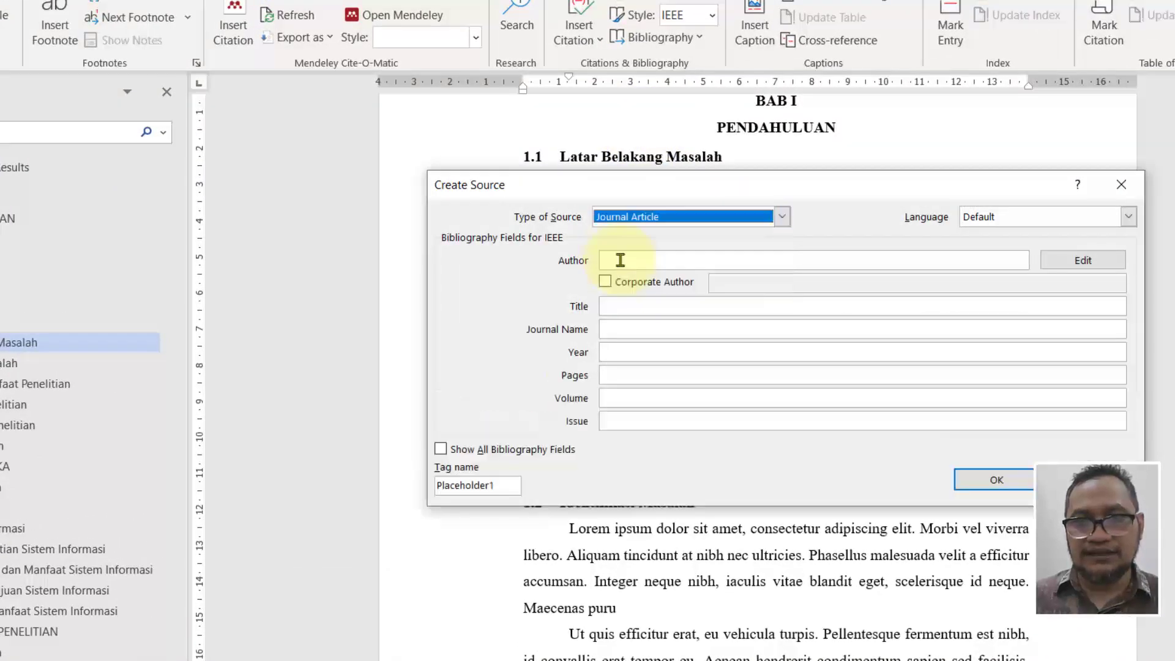
click(623, 260)
text(Muhammad Fai)
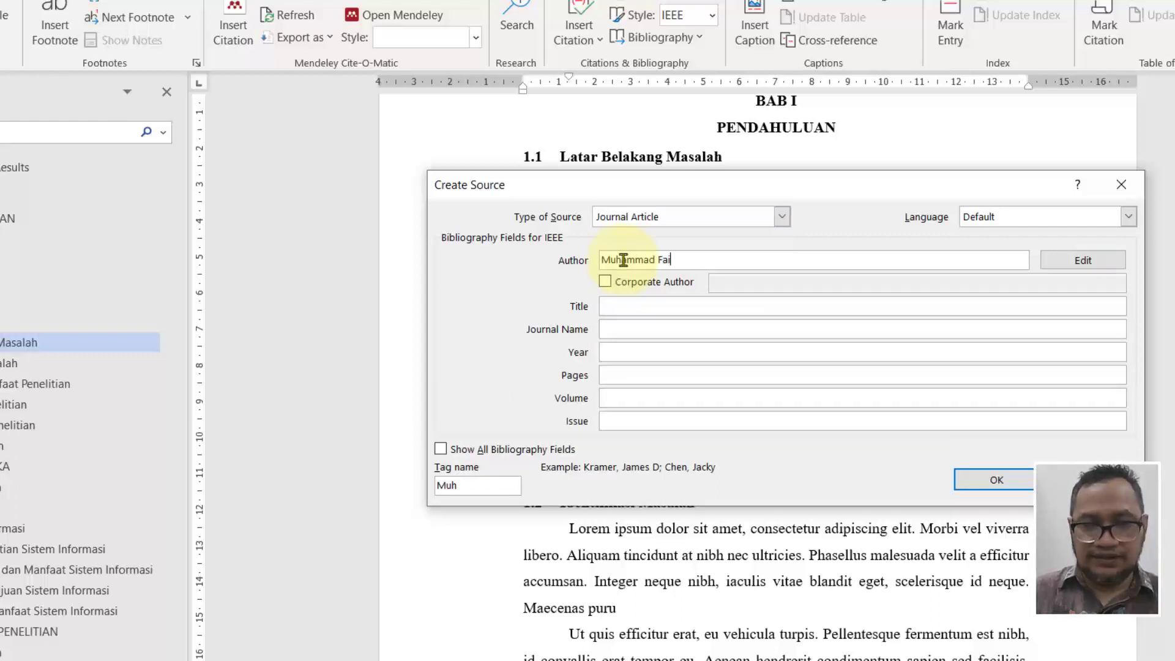
text(ruzabadi)
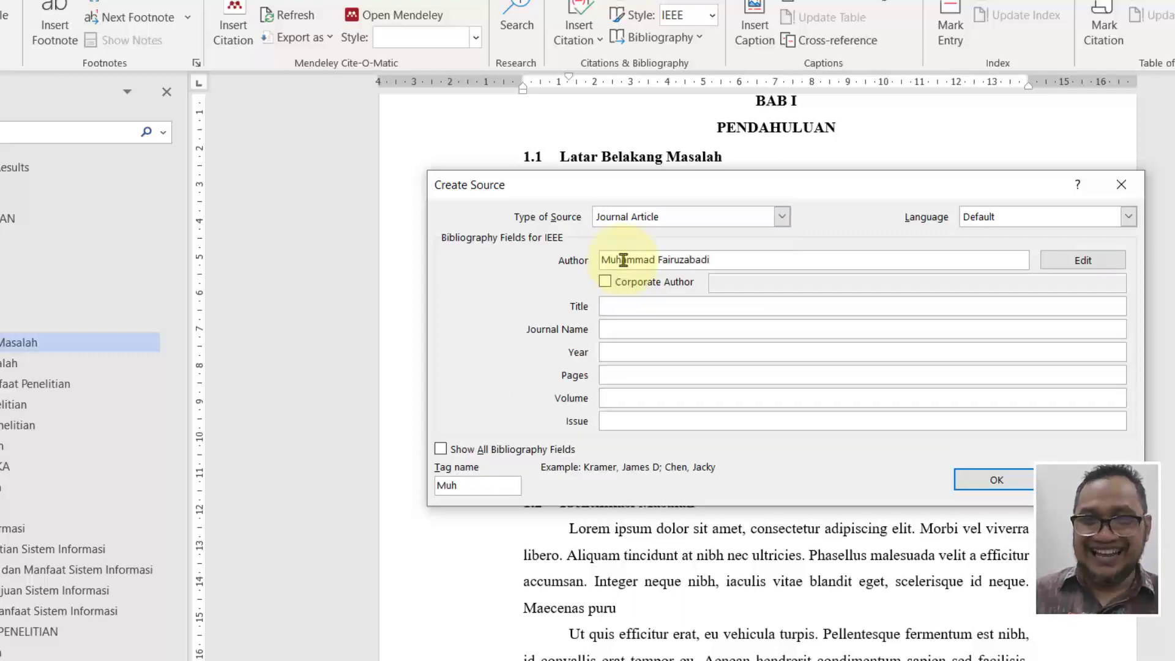
Step: Set the journal source's title to "Sistem Pendukung Keputusa", journal name to "Jurnal Dinamika Informatika" and year to 2022
click(661, 312)
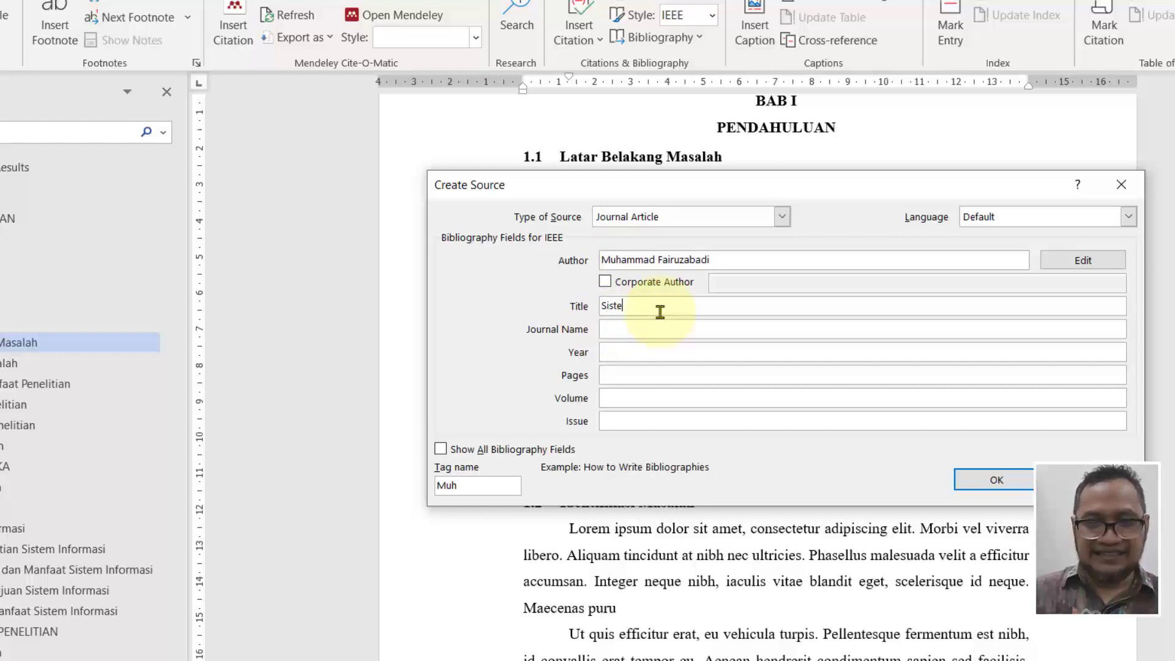
text(Sistem Pende)
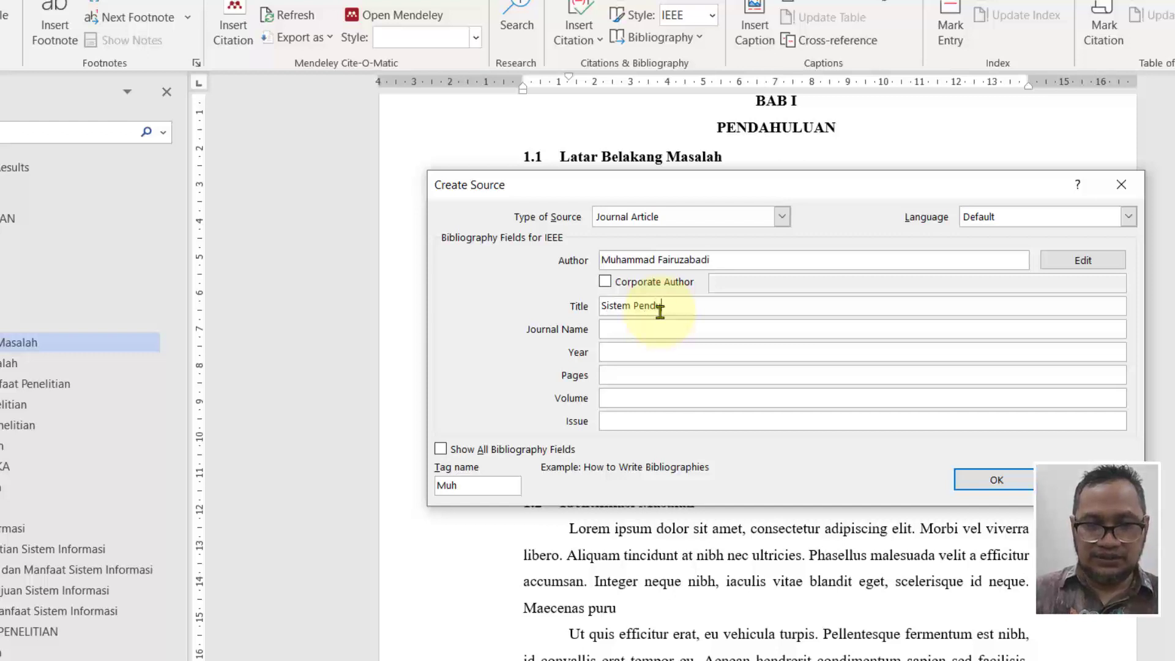
text(kung Keputusa)
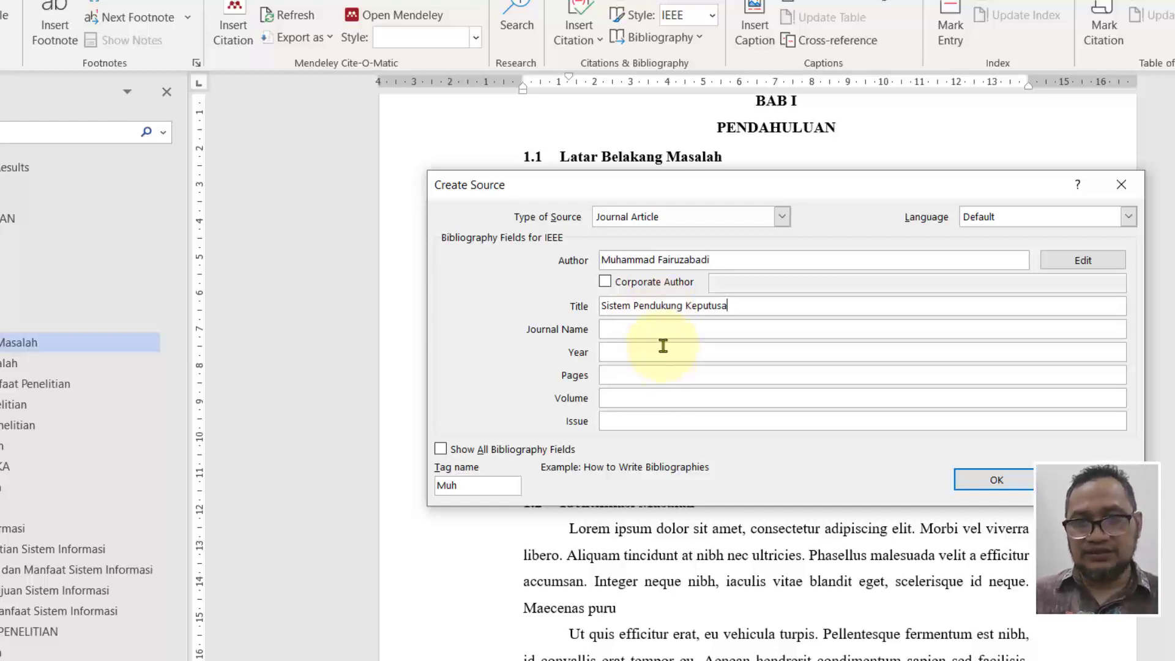
click(670, 329)
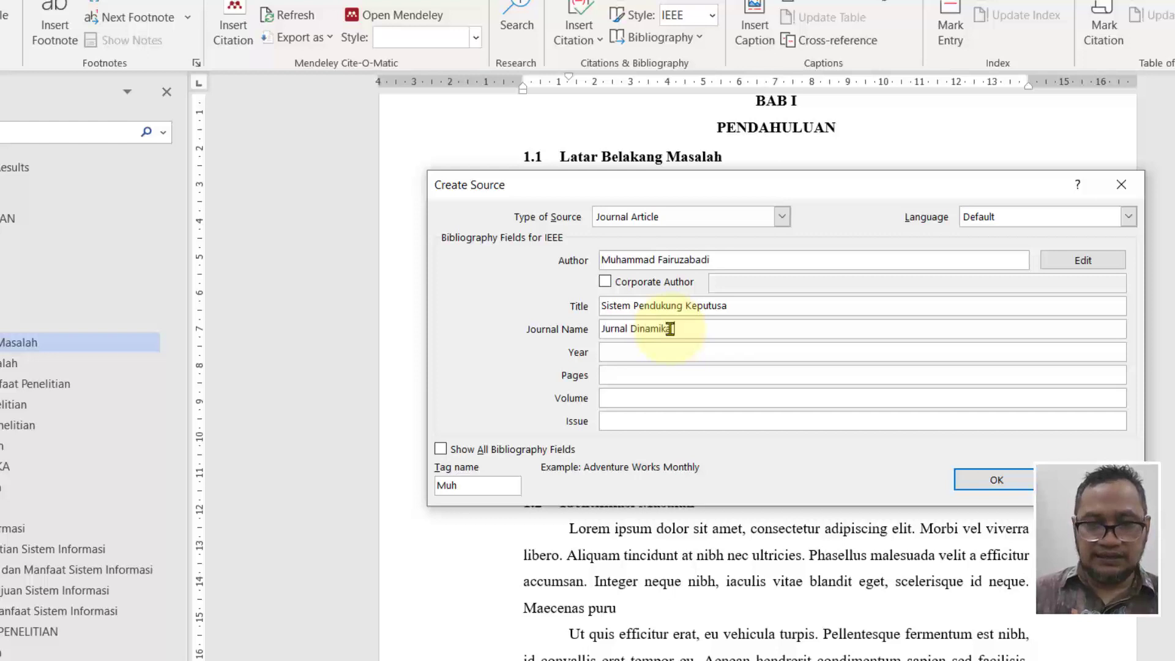
text(Jurnal Dinamika Informatika)
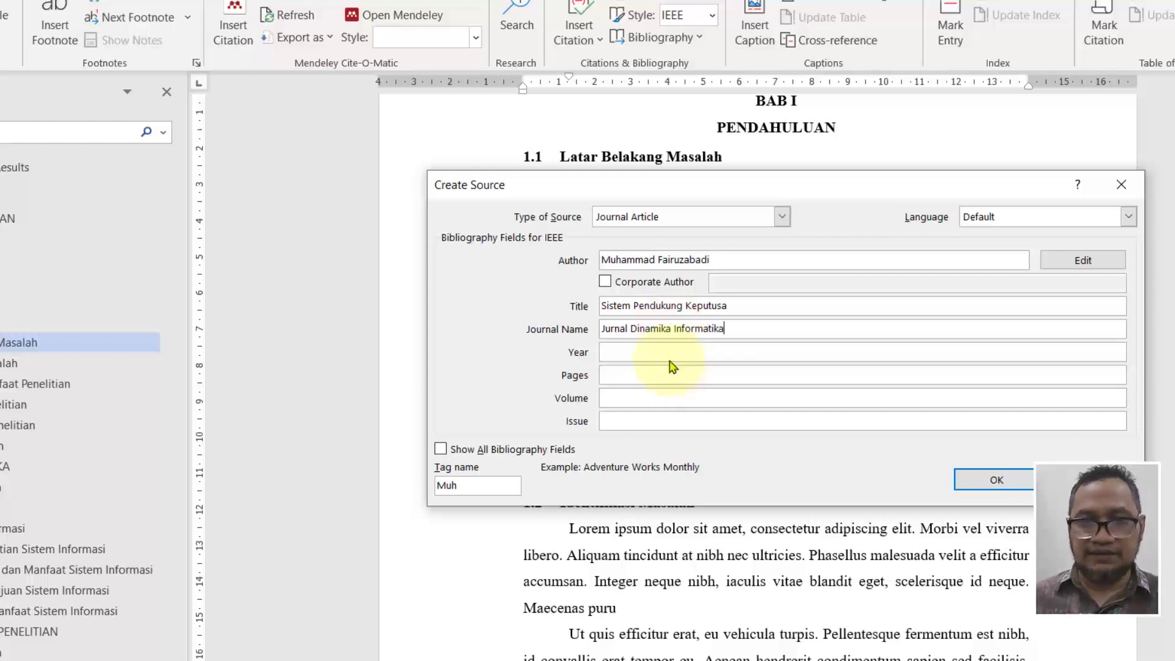
click(669, 356)
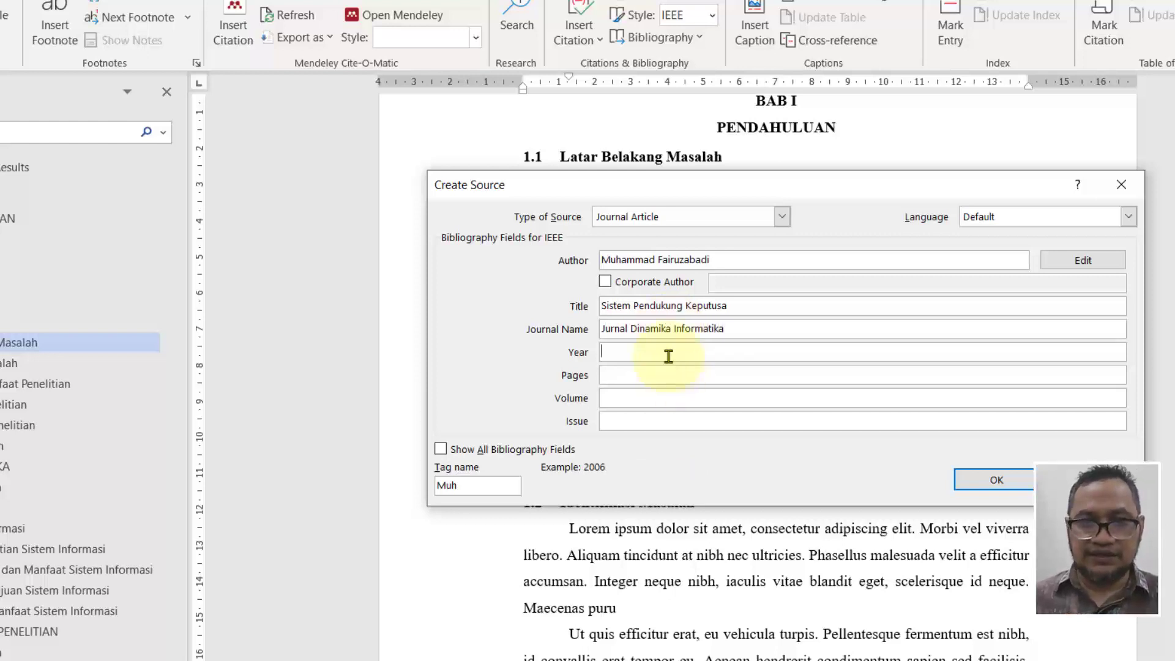
text(2022)
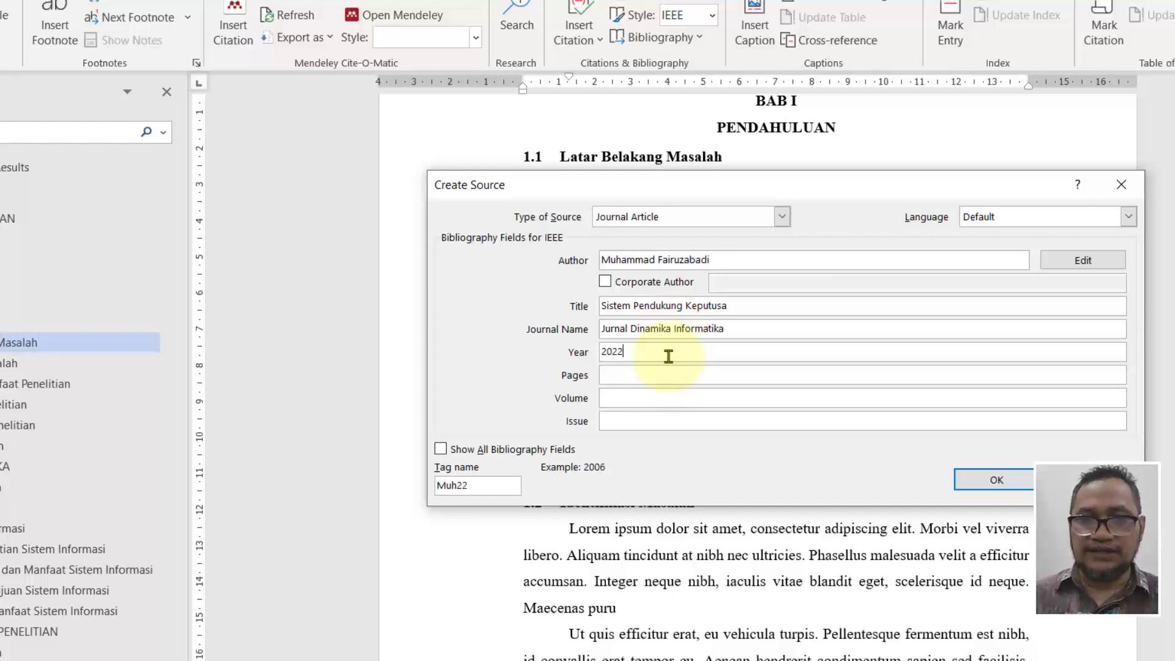
Step: Set the journal source's pages to 12-20, volume to 5 and issue to 3, and insert the citation
click(667, 377)
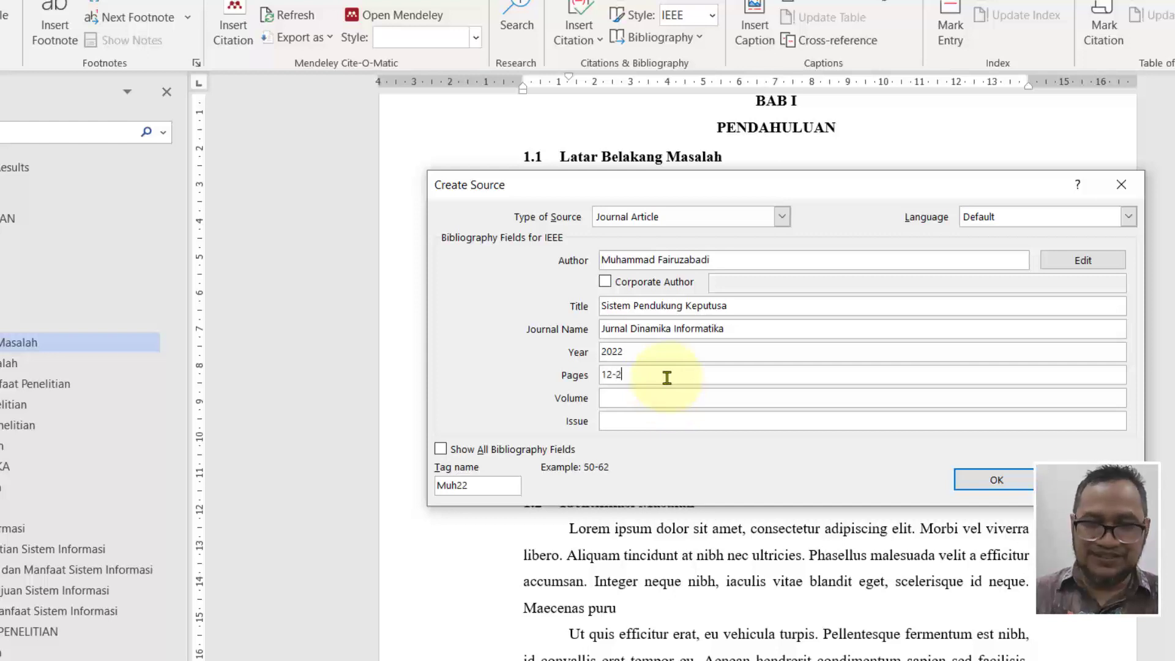
click(666, 401)
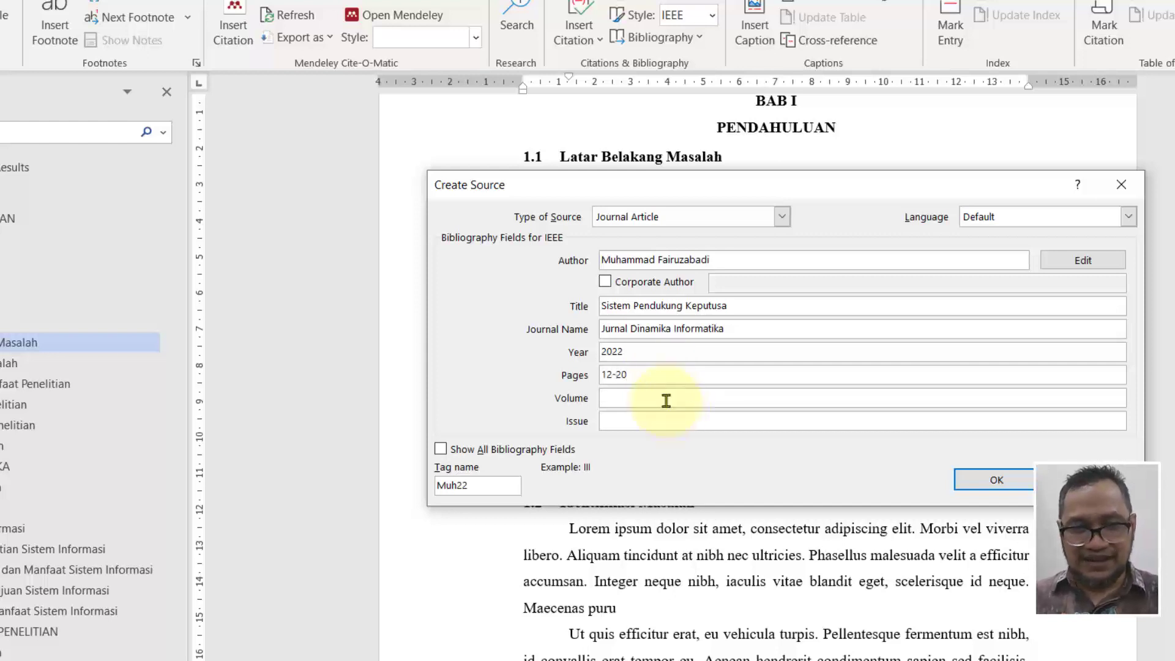
click(663, 422)
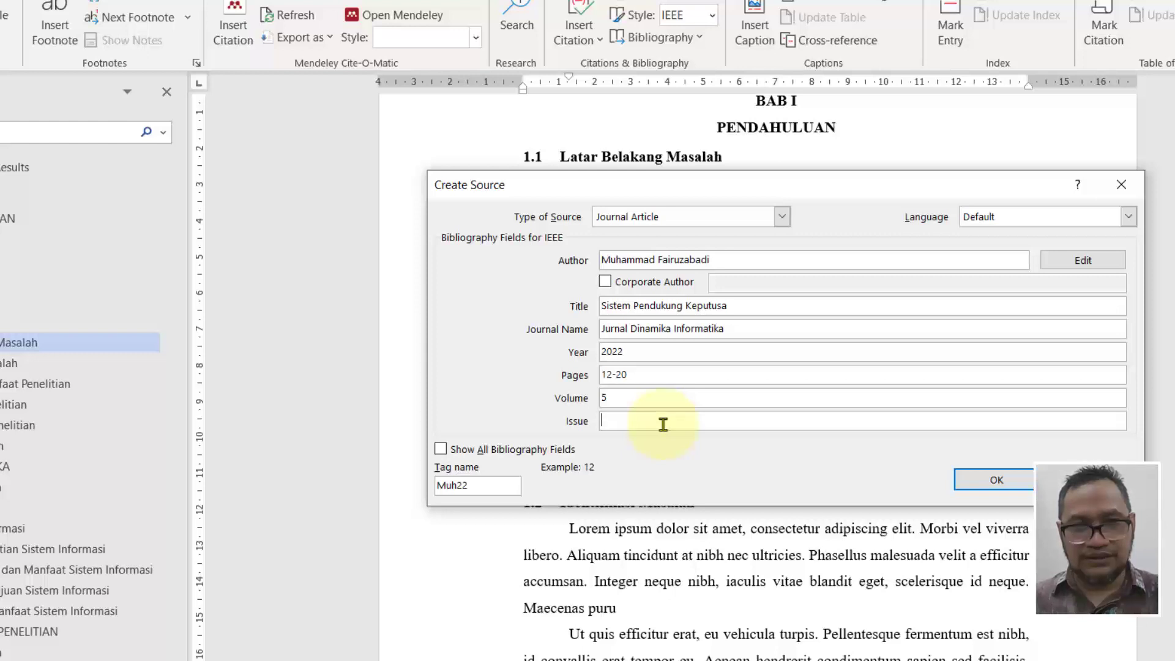
text(3)
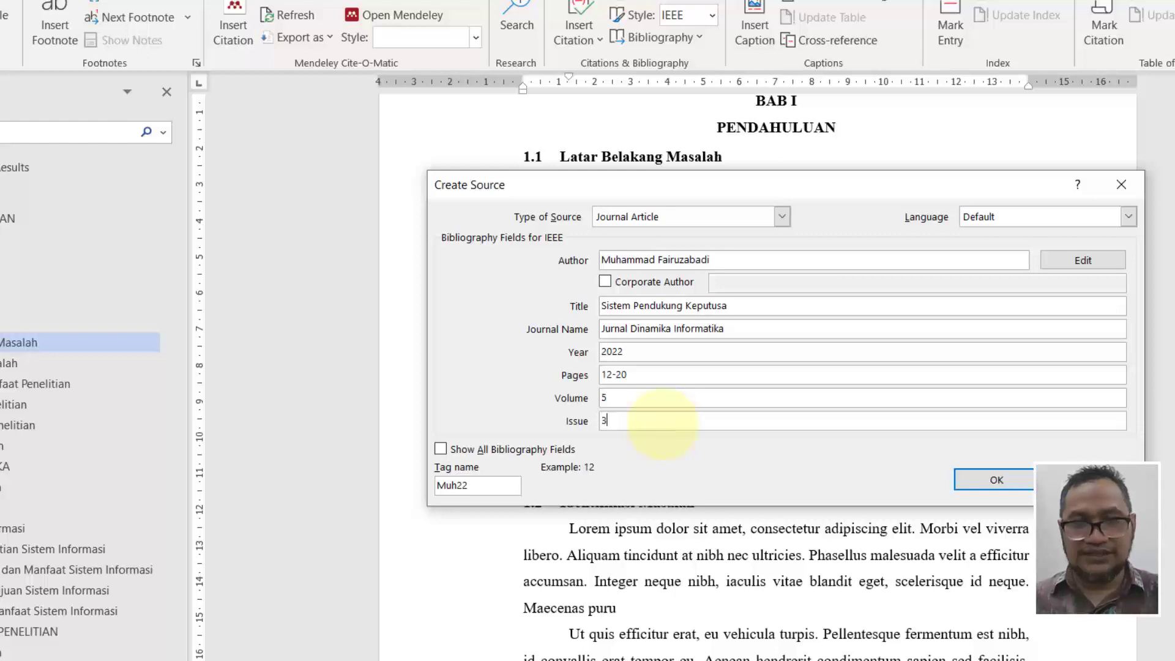
click(990, 480)
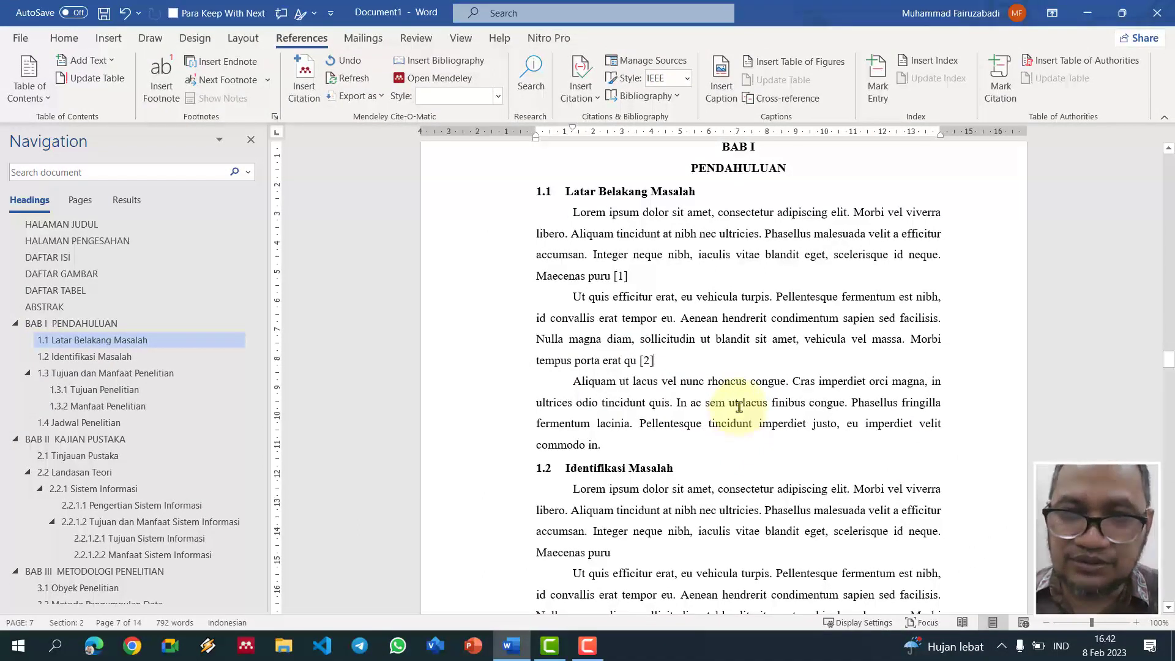
Step: Add a blank line below the DAFTAR PUSTAKA heading and insert a Next Page section break after 5.2 Saran
scroll(740, 406, down, 5)
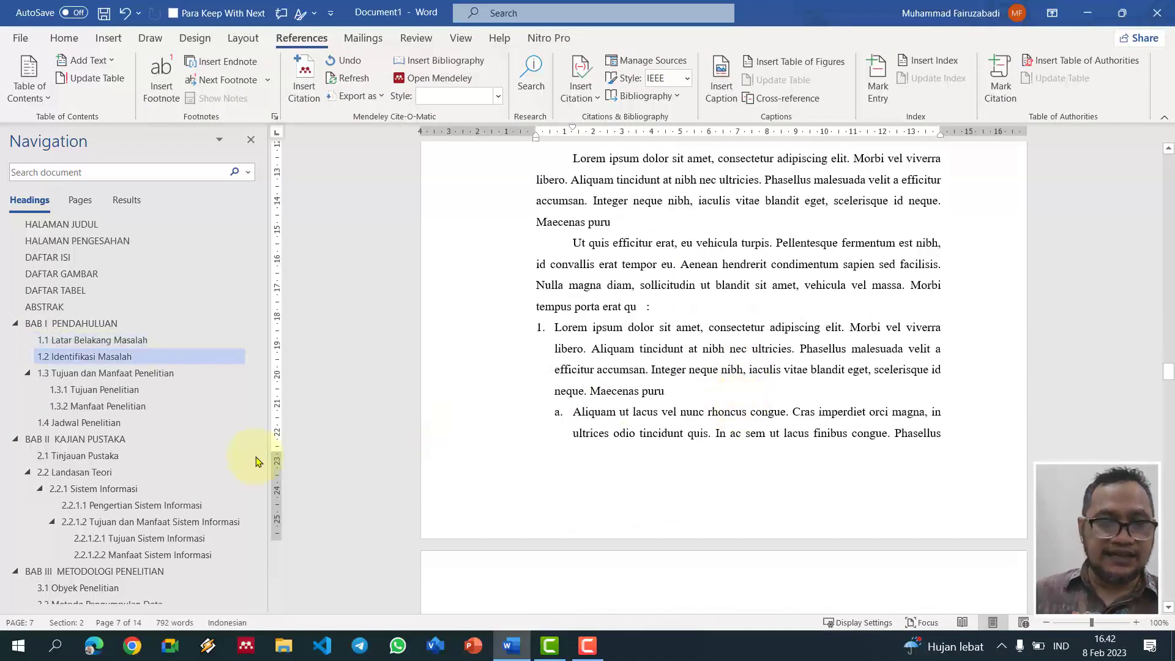
scroll(188, 475, down, 4)
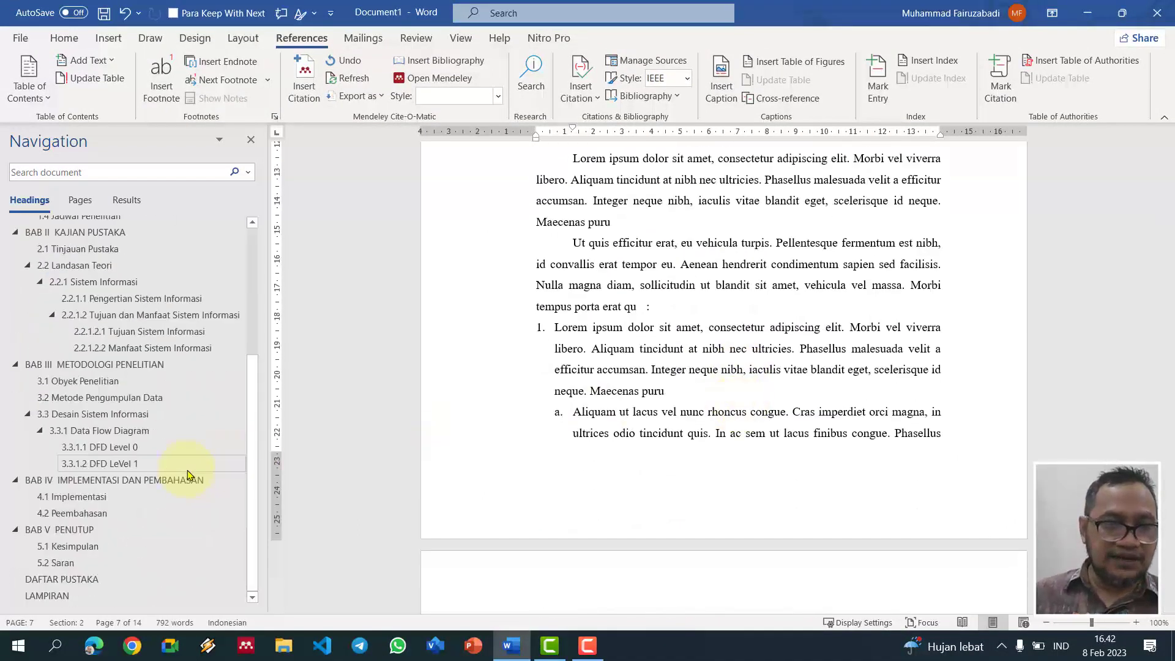
click(73, 579)
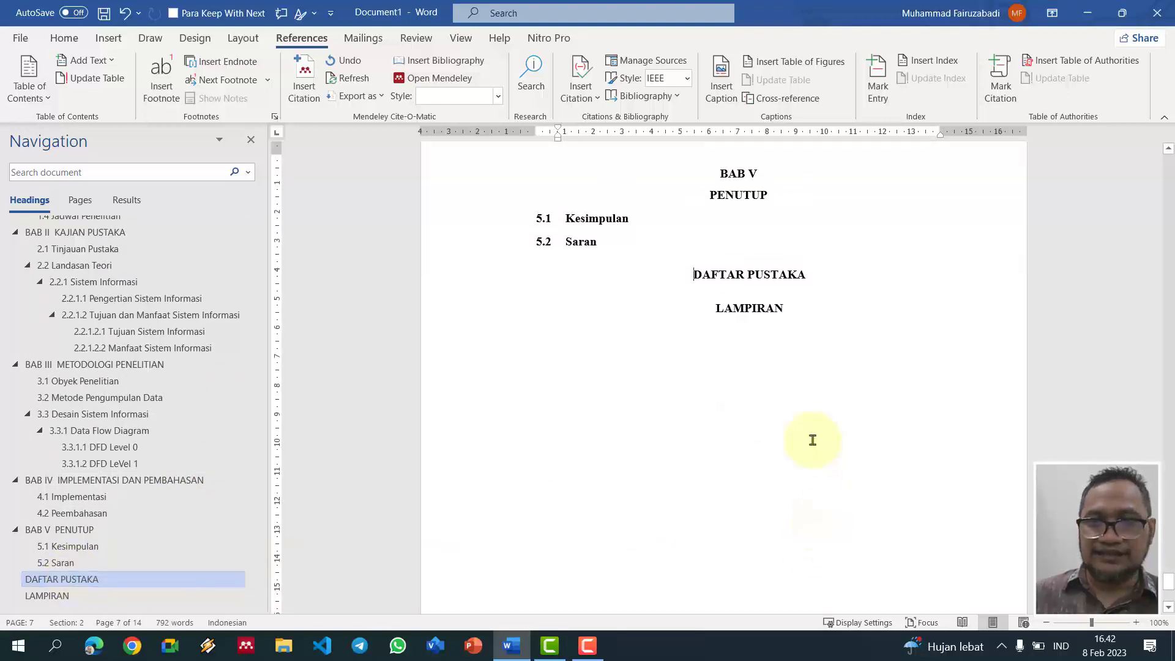
key(Return)
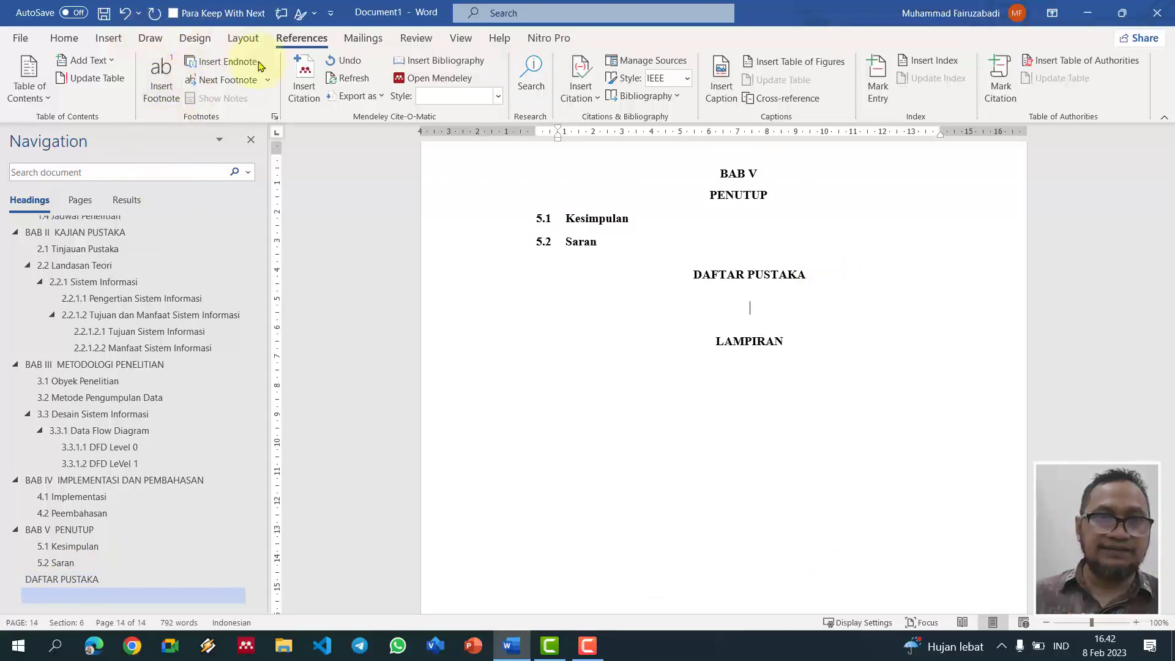
click(715, 247)
key(Return)
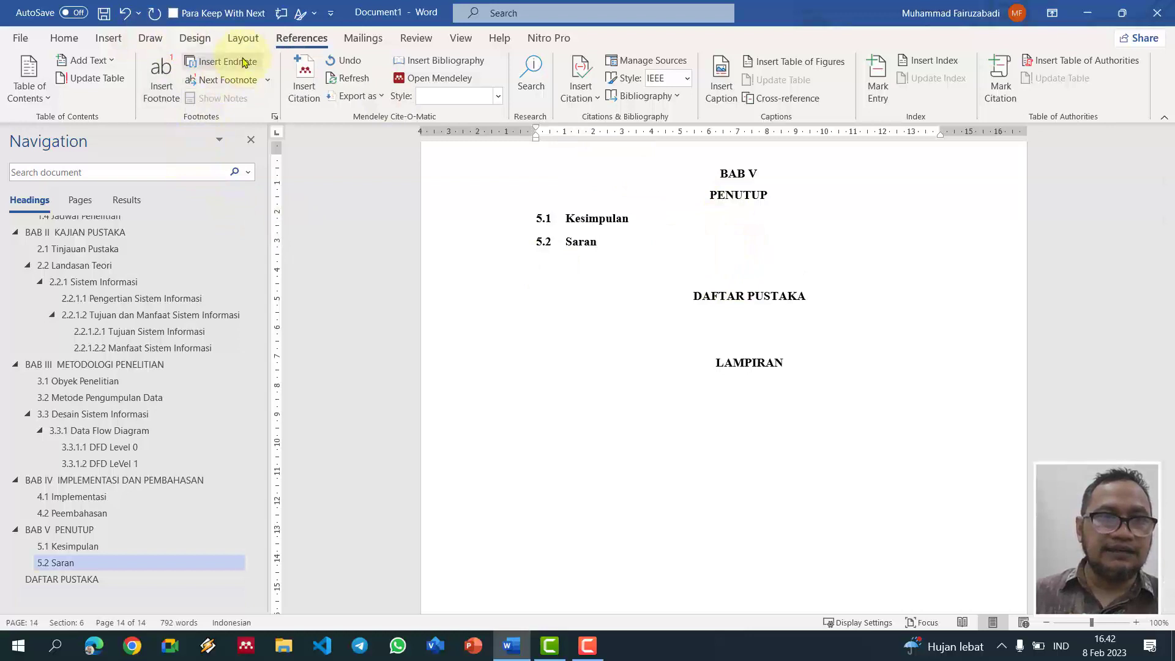
click(242, 38)
click(213, 64)
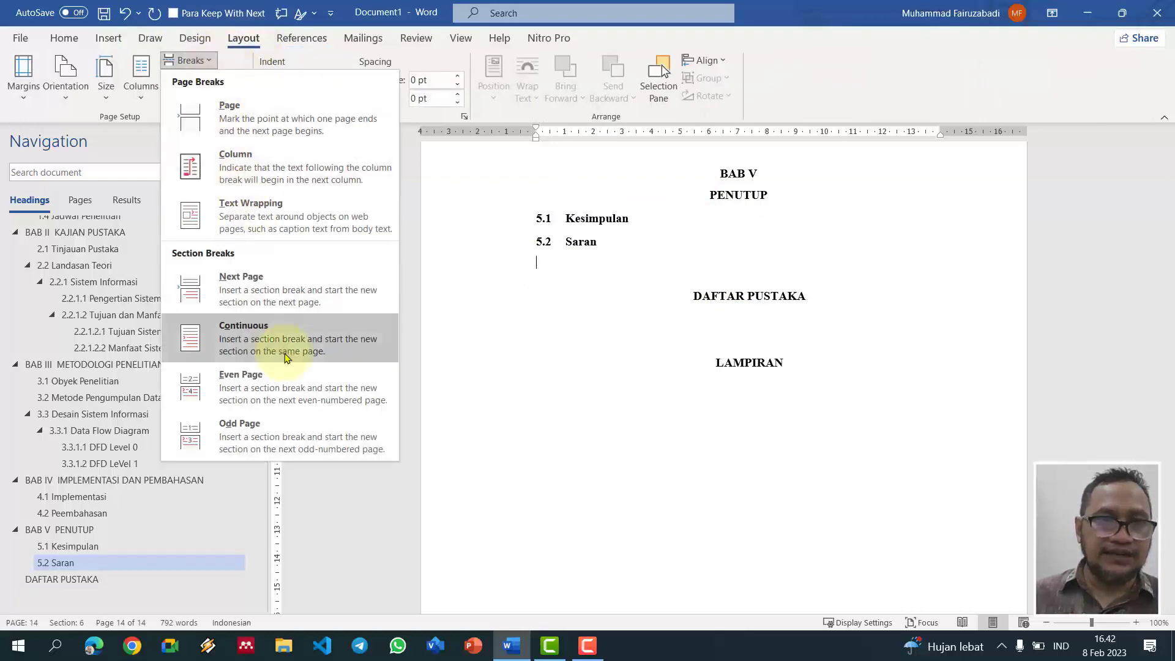
click(290, 301)
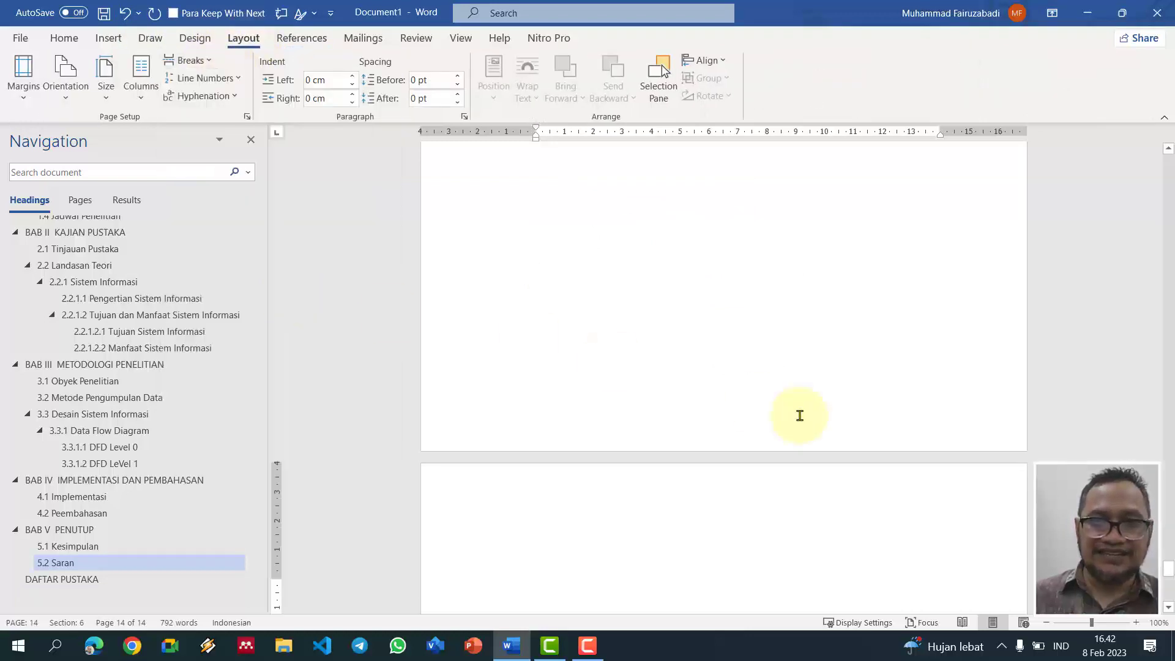
Step: Insert a Next Page section break between DAFTAR PUSTAKA and LAMPIRAN and remove surplus blank lines above LAMPIRAN
click(837, 423)
key(Return)
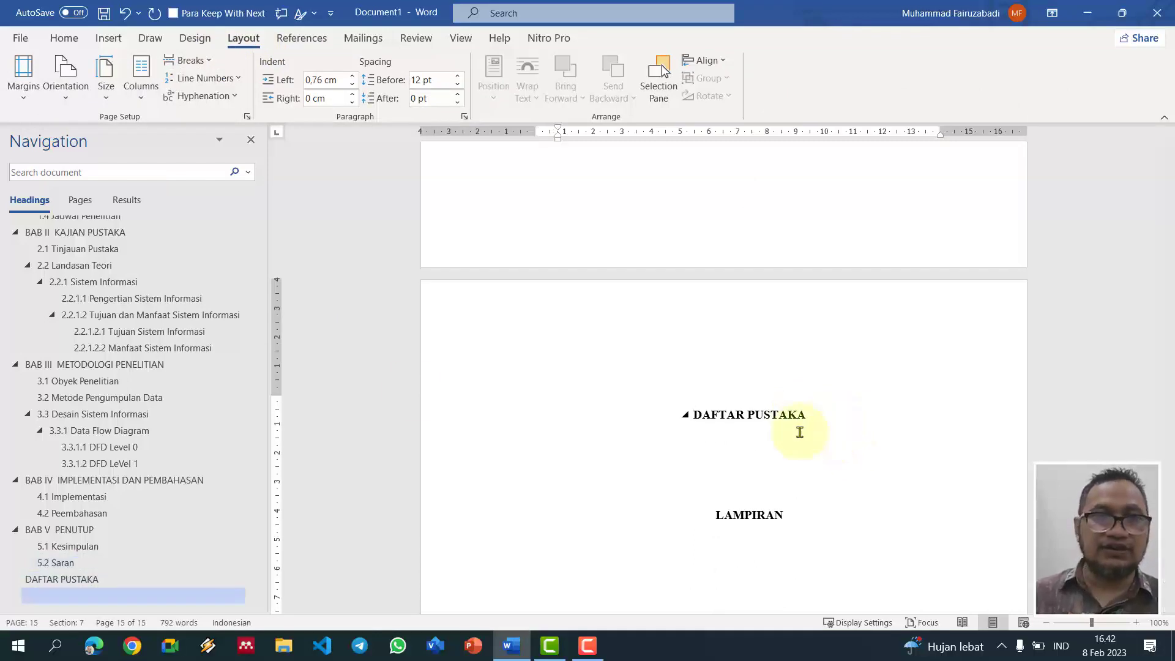
click(206, 67)
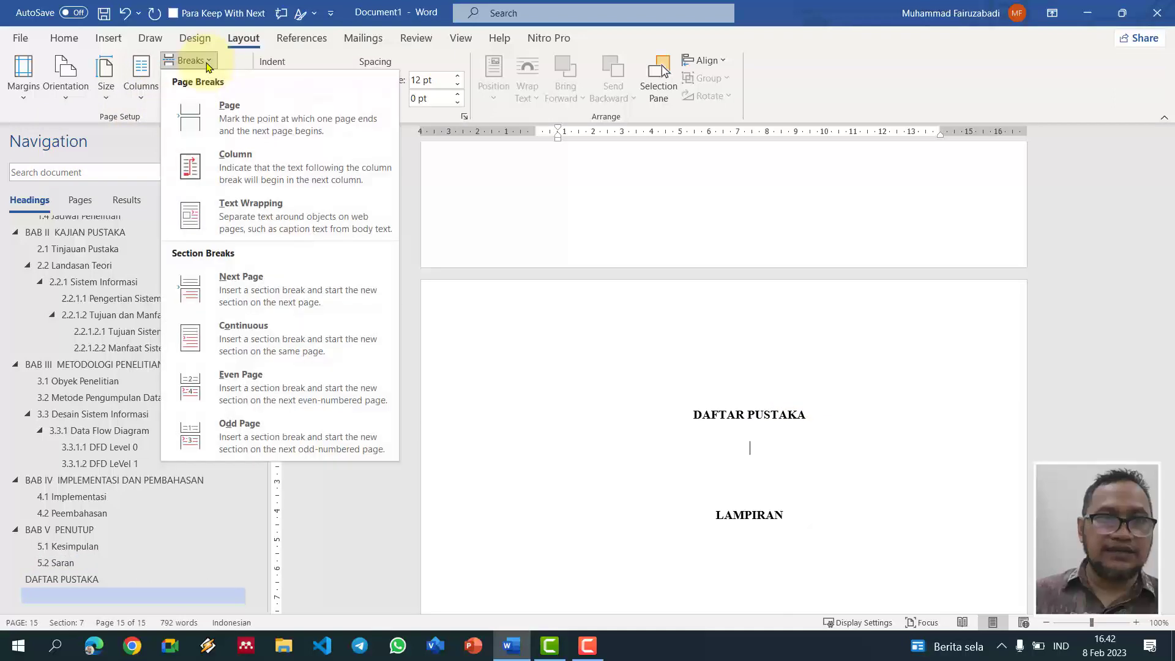
click(243, 291)
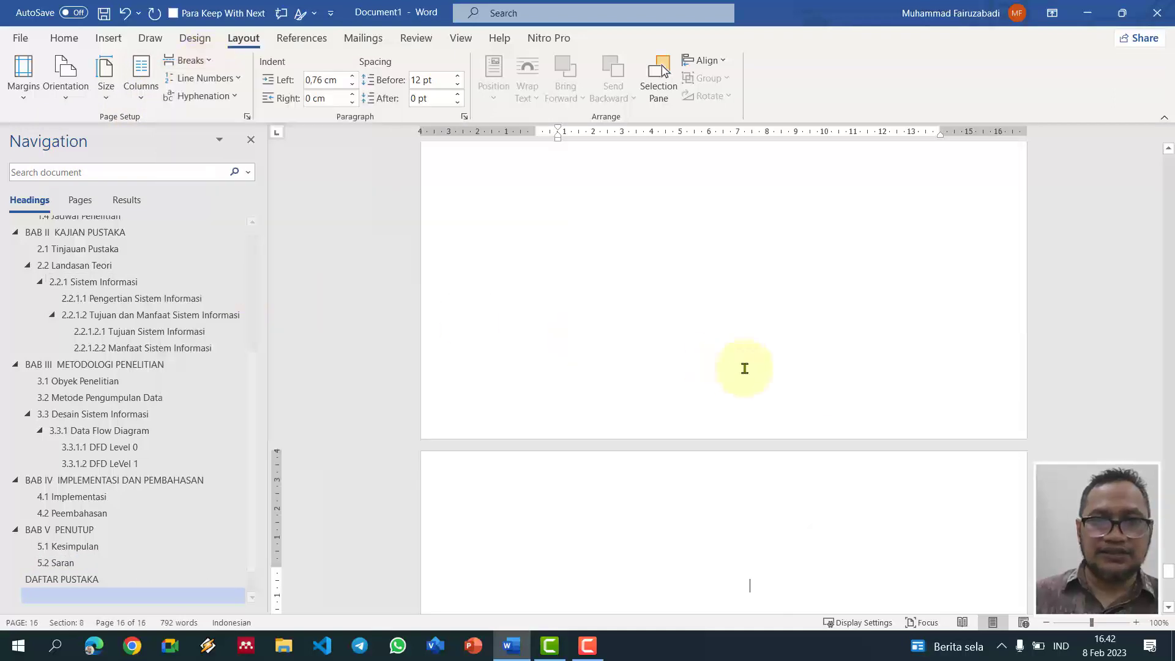
scroll(758, 371, down, 4)
key(Delete)
key(Delete)
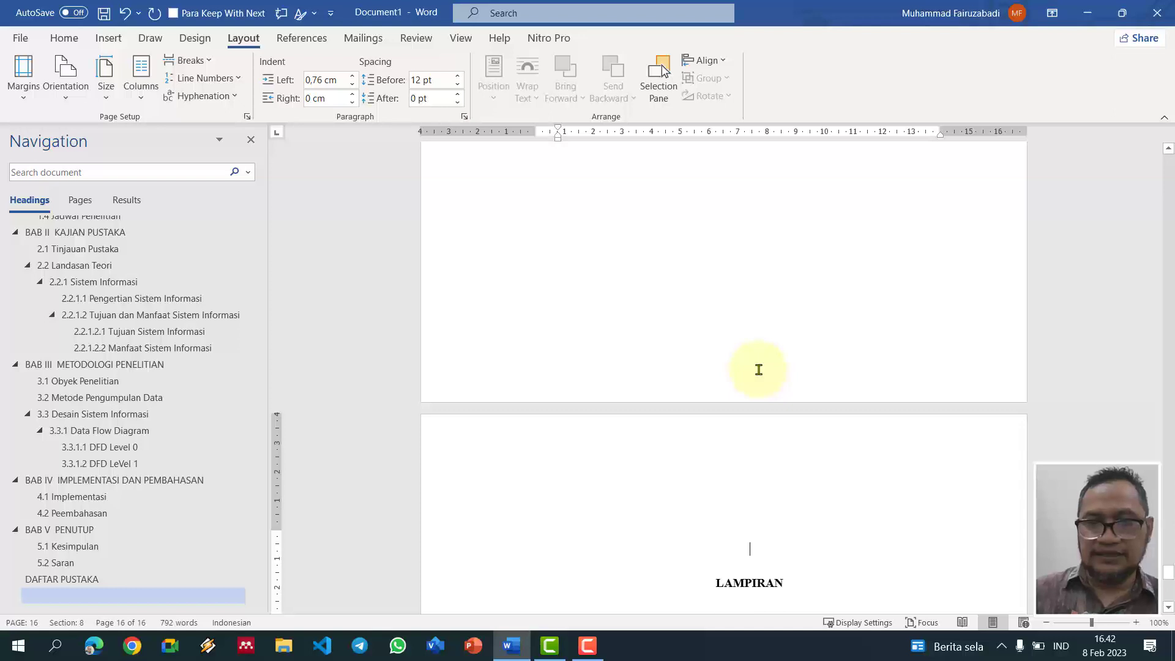
Step: Show the formatting marks and add two blank paragraphs between the DAFTAR PUSTAKA heading and its section break
scroll(791, 364, up, 9)
scroll(792, 365, up, 5)
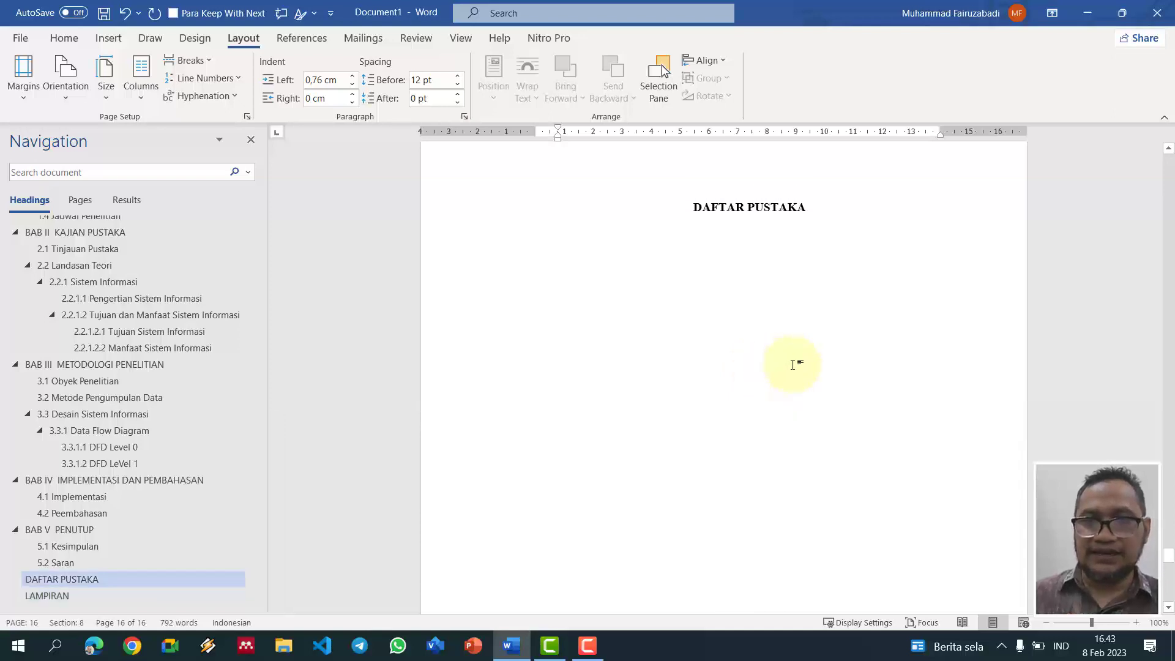
click(63, 37)
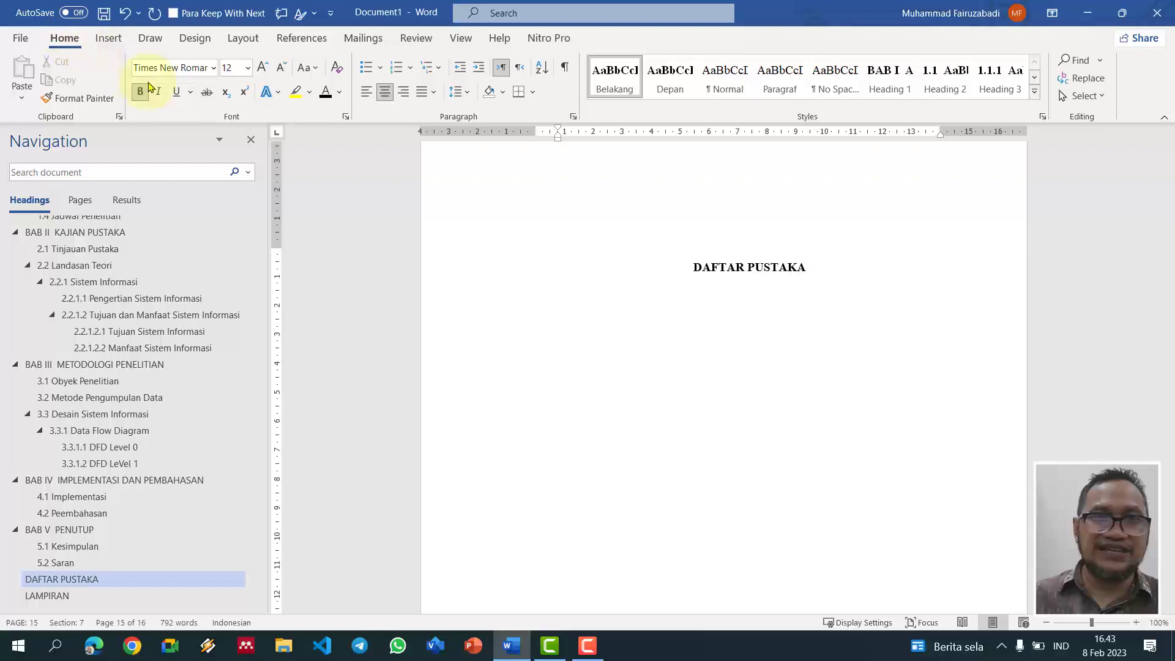
click(565, 72)
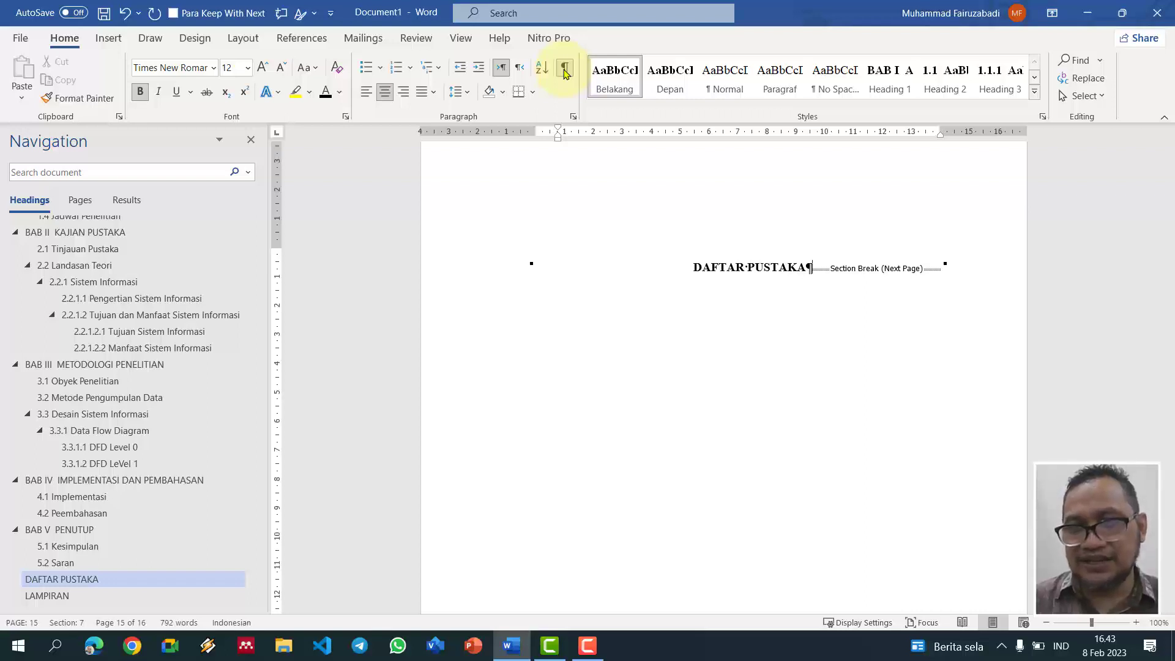
key(Return)
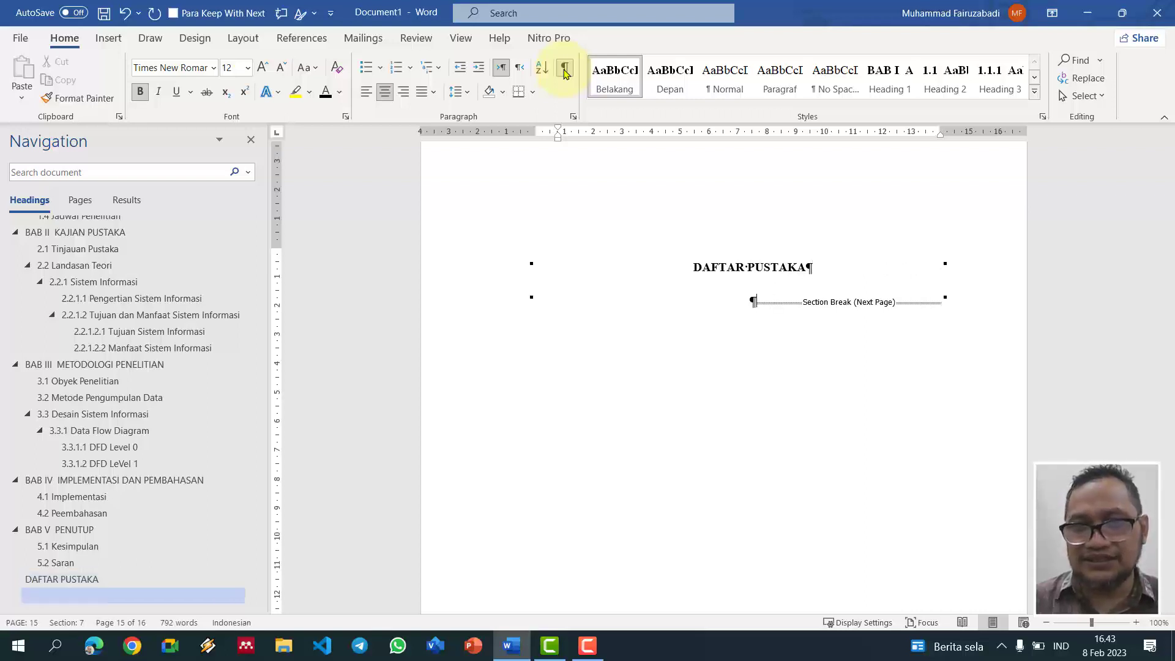
key(Return)
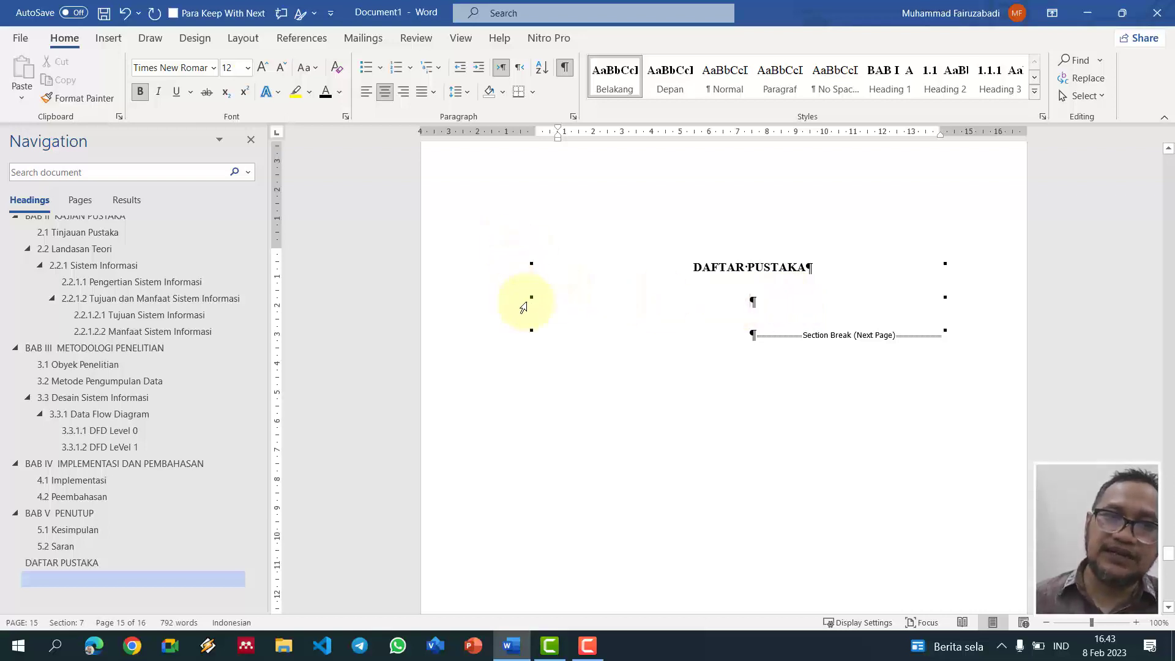
Step: Turn off Keep lines together for the first blank paragraph under DAFTAR PUSTAKA
click(572, 116)
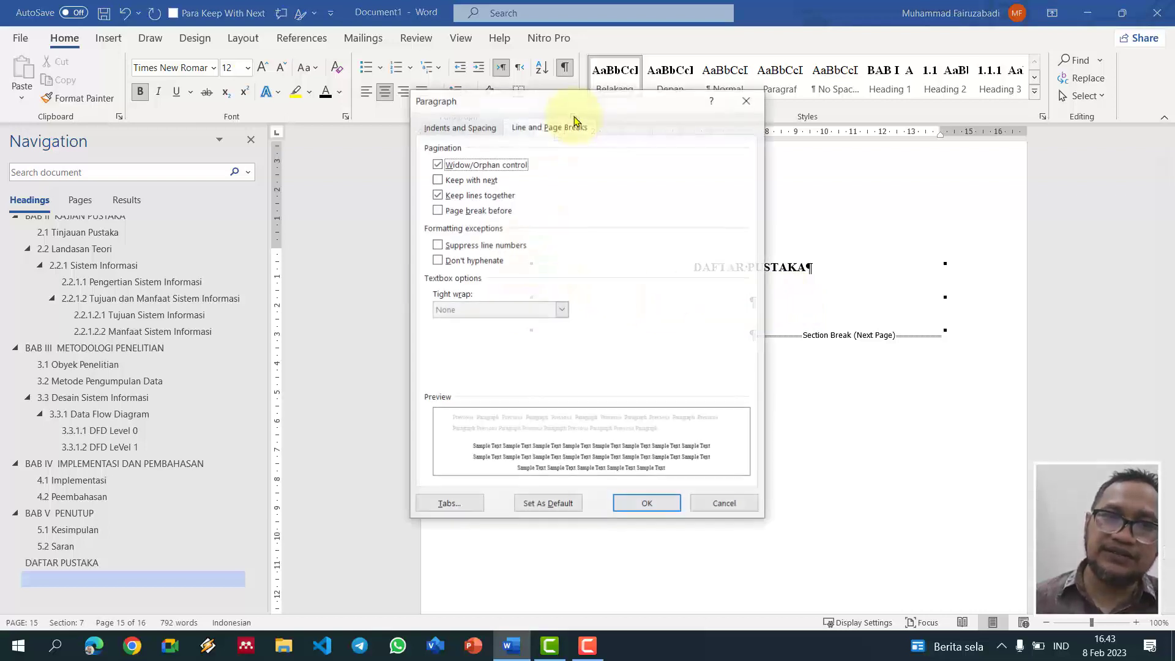
click(468, 196)
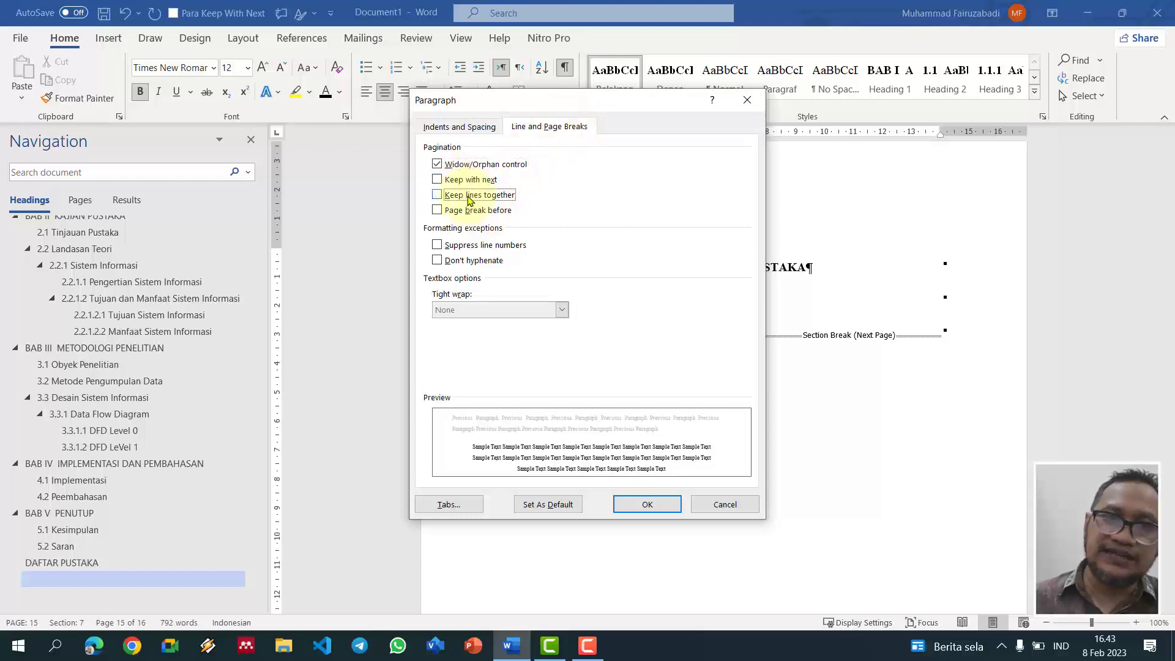
click(652, 506)
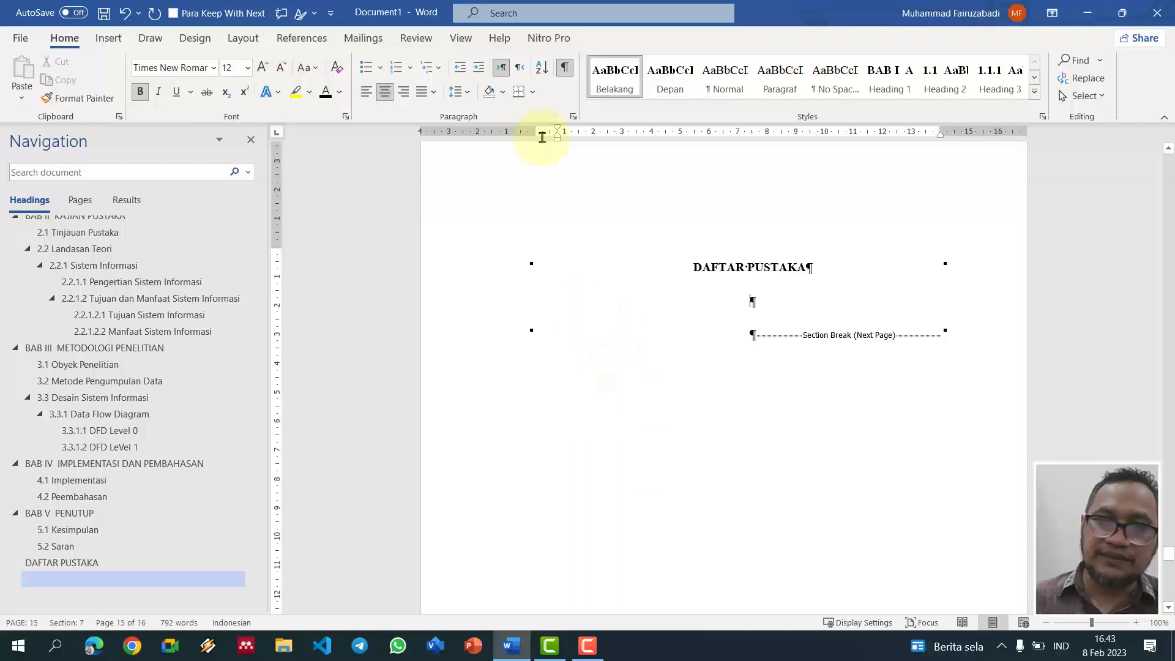
click(564, 68)
click(565, 70)
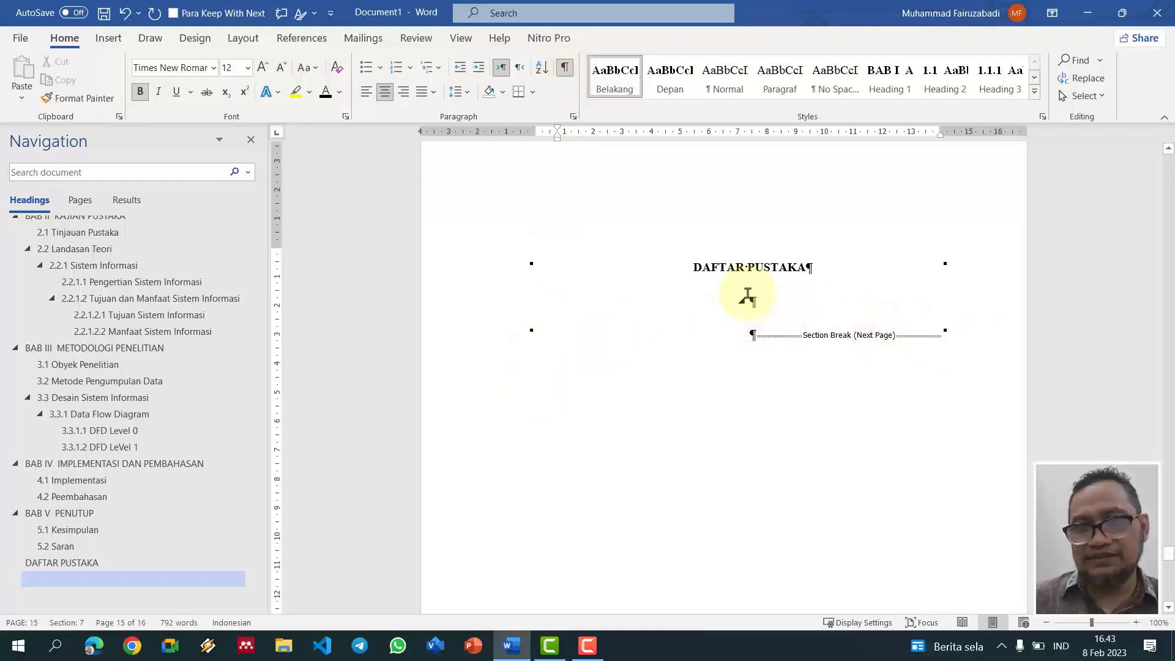
click(564, 69)
click(564, 68)
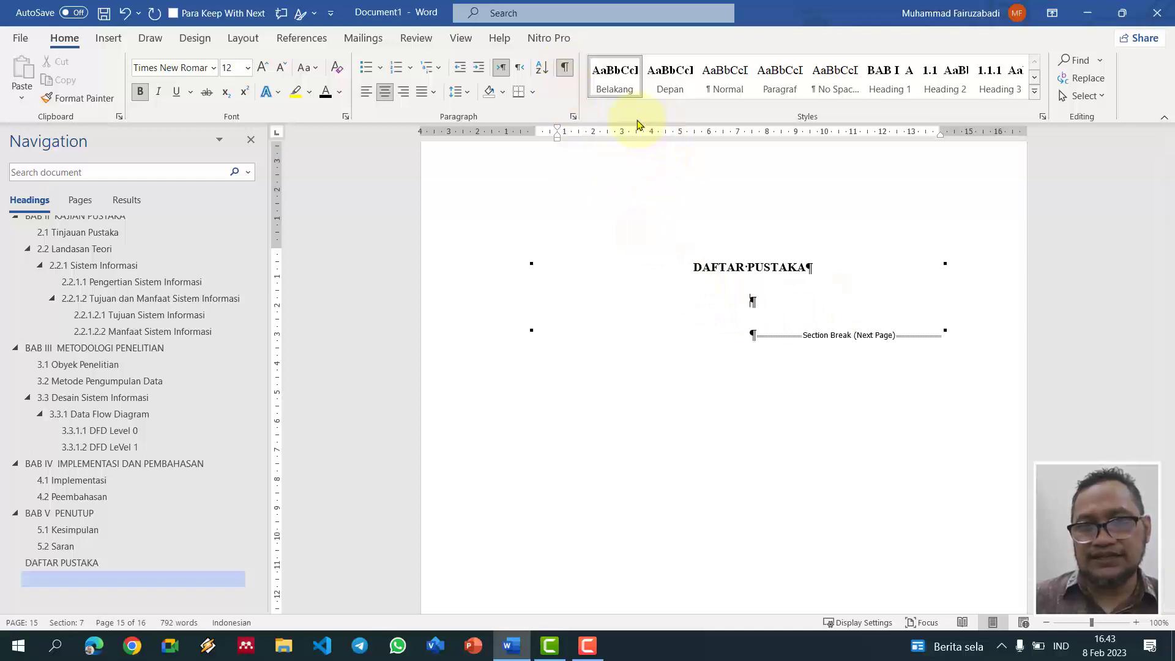
Step: Apply the Normal style to the first blank paragraph under DAFTAR PUSTAKA and hide the formatting marks
click(732, 96)
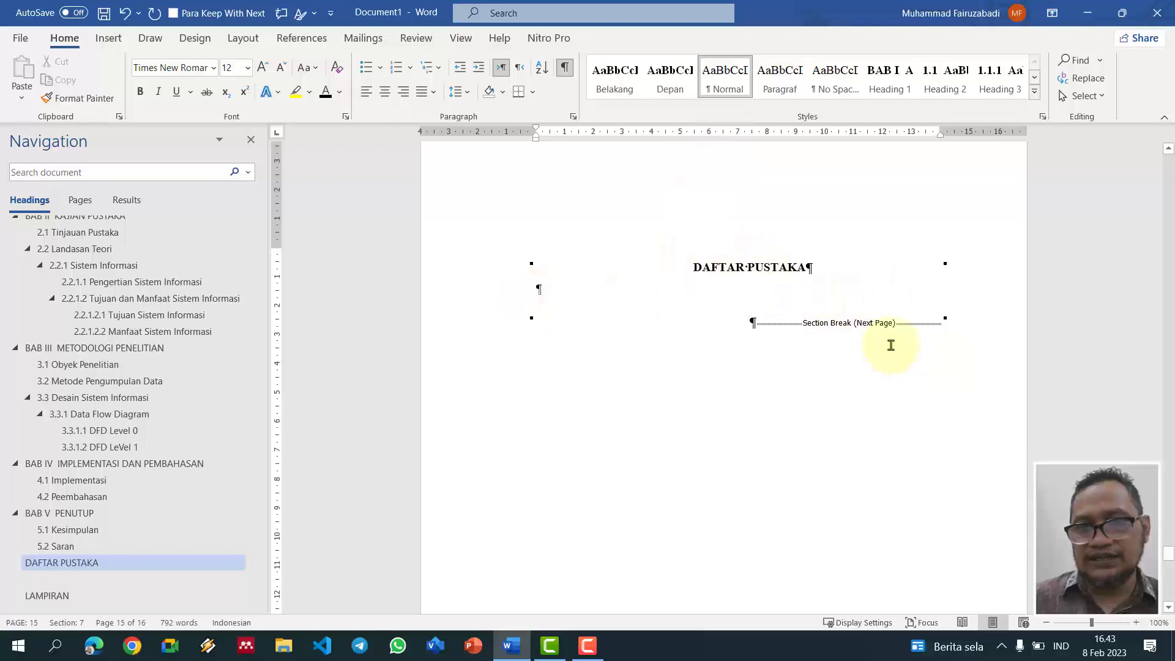
click(565, 68)
click(565, 68)
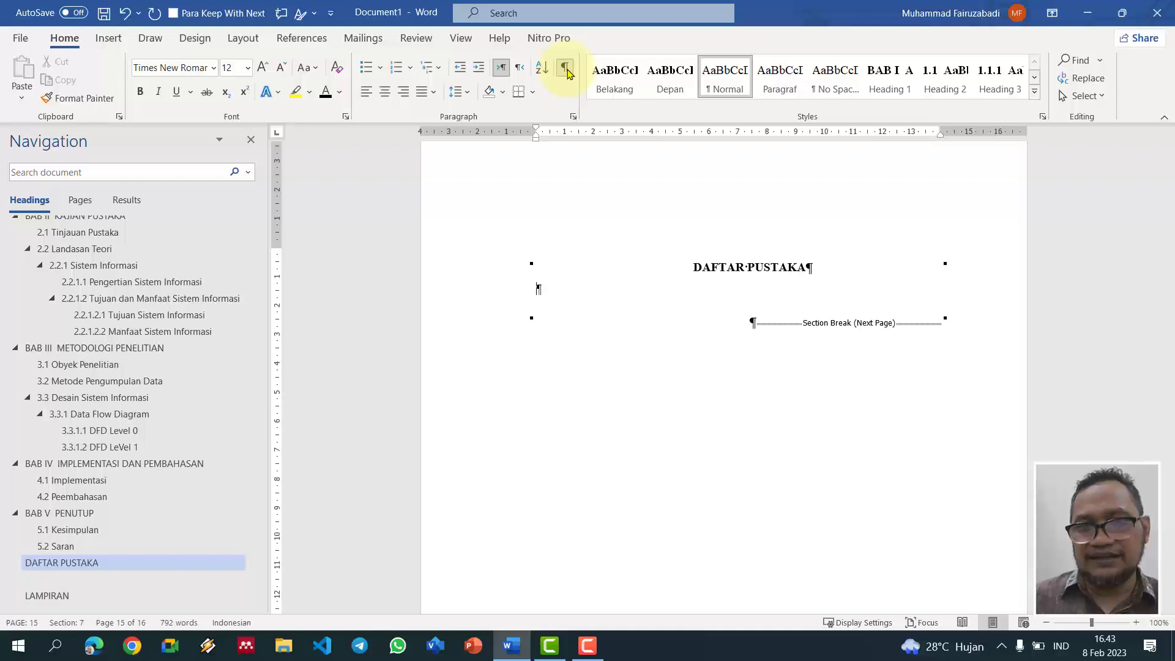
click(565, 68)
click(566, 69)
click(565, 71)
click(565, 71)
click(564, 68)
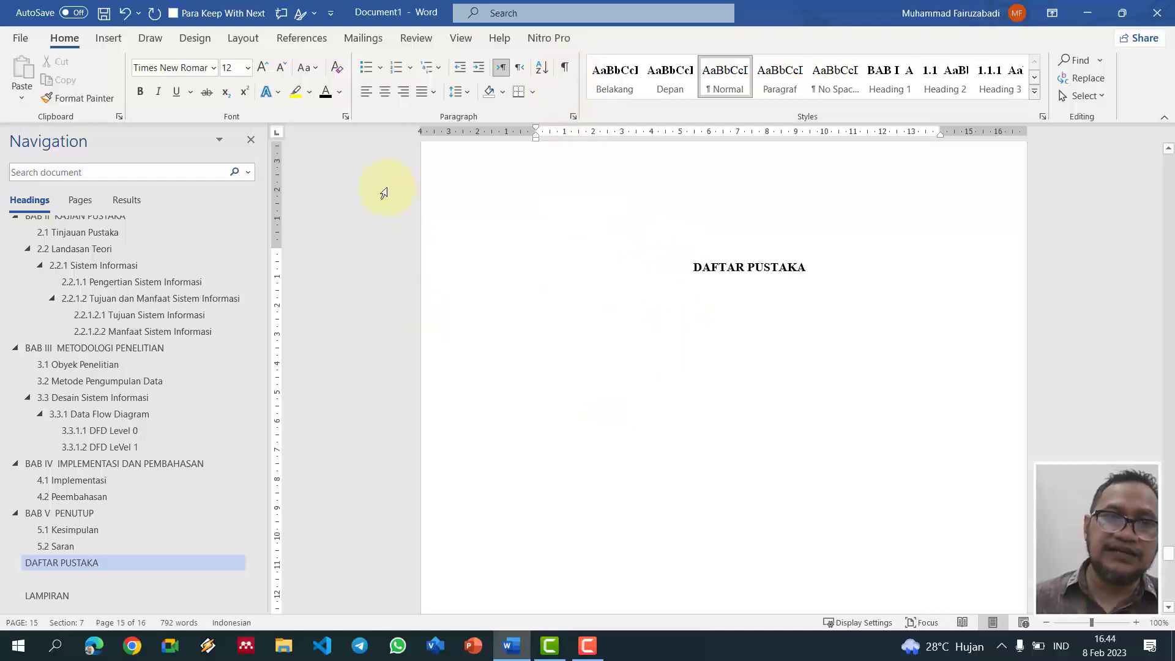
Step: Insert the built-in References bibliography under the DAFTAR PUSTAKA heading
click(309, 40)
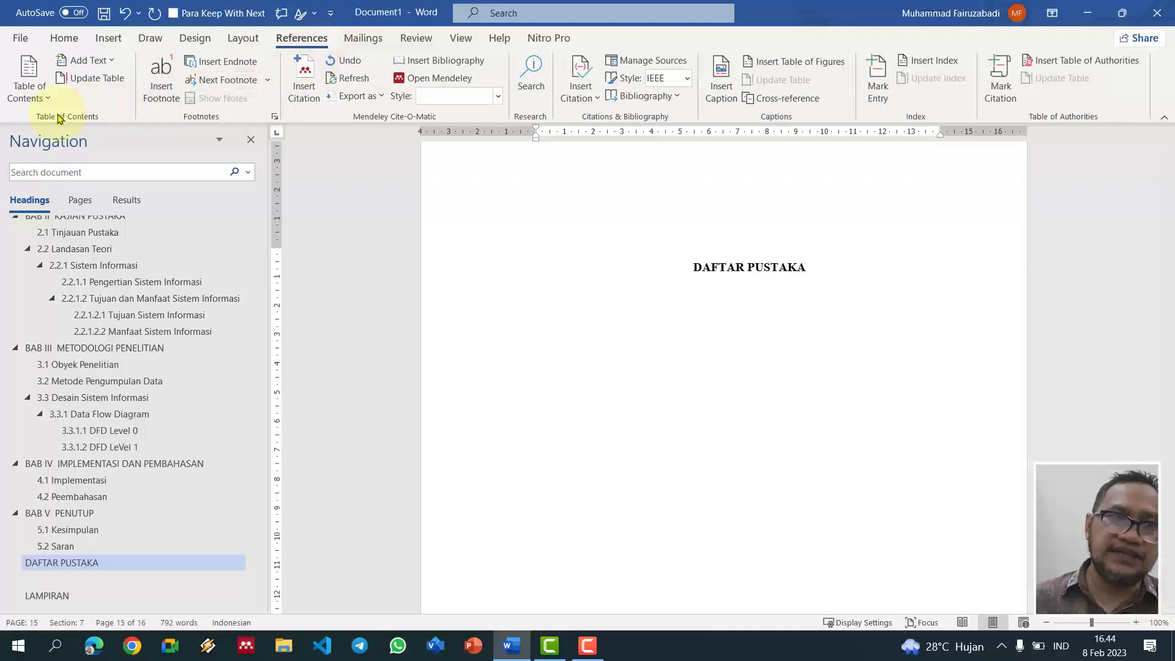
click(40, 103)
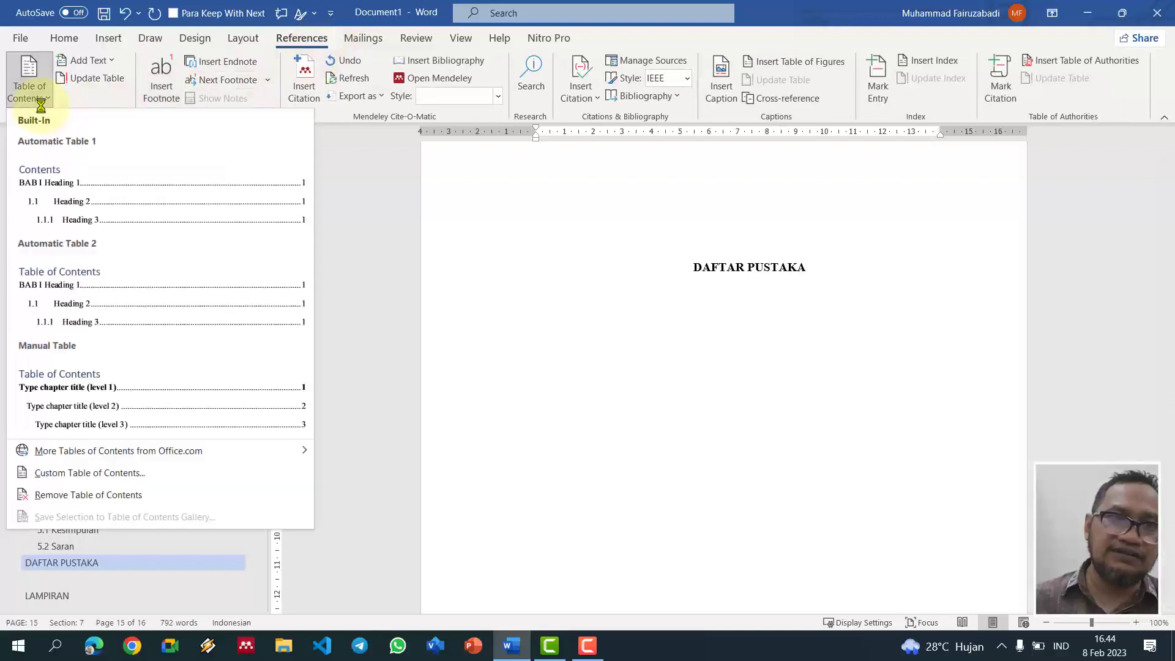
click(684, 144)
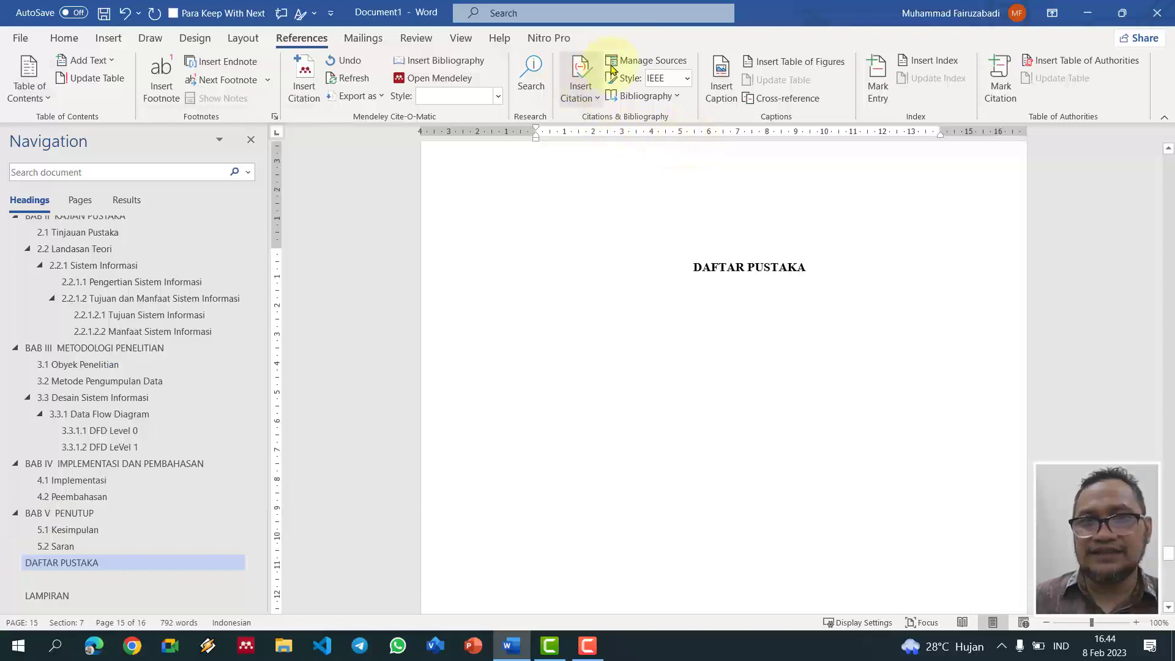
click(647, 96)
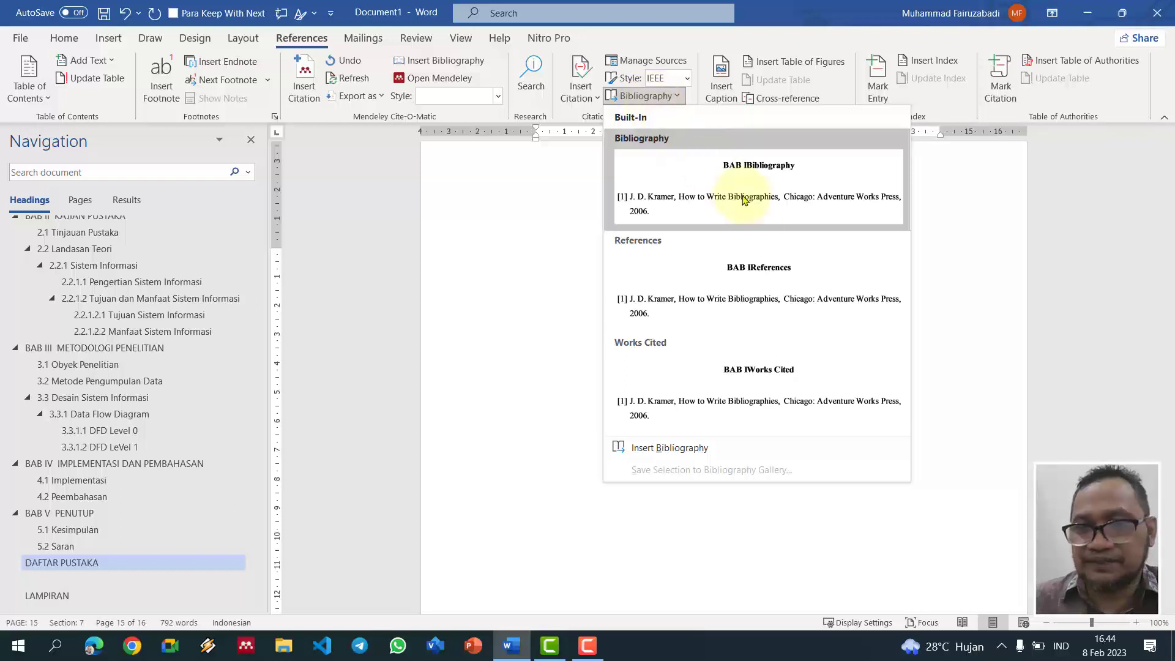
click(775, 288)
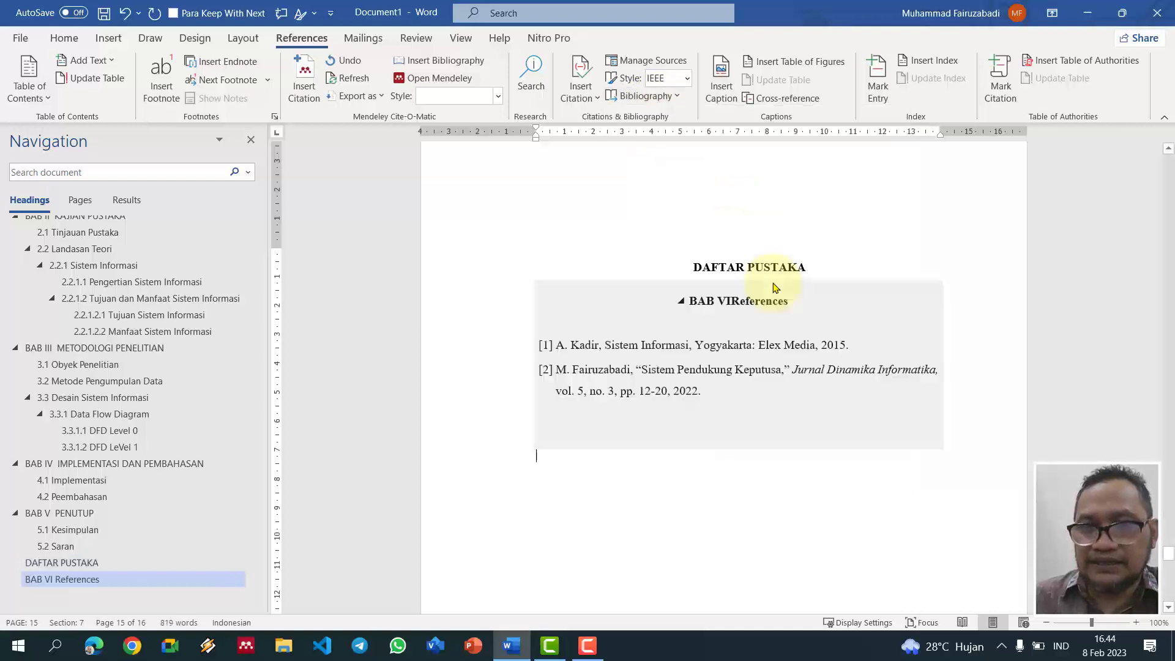
Step: Delete the "References" heading with its BAB VI numbering from the inserted bibliography
click(693, 305)
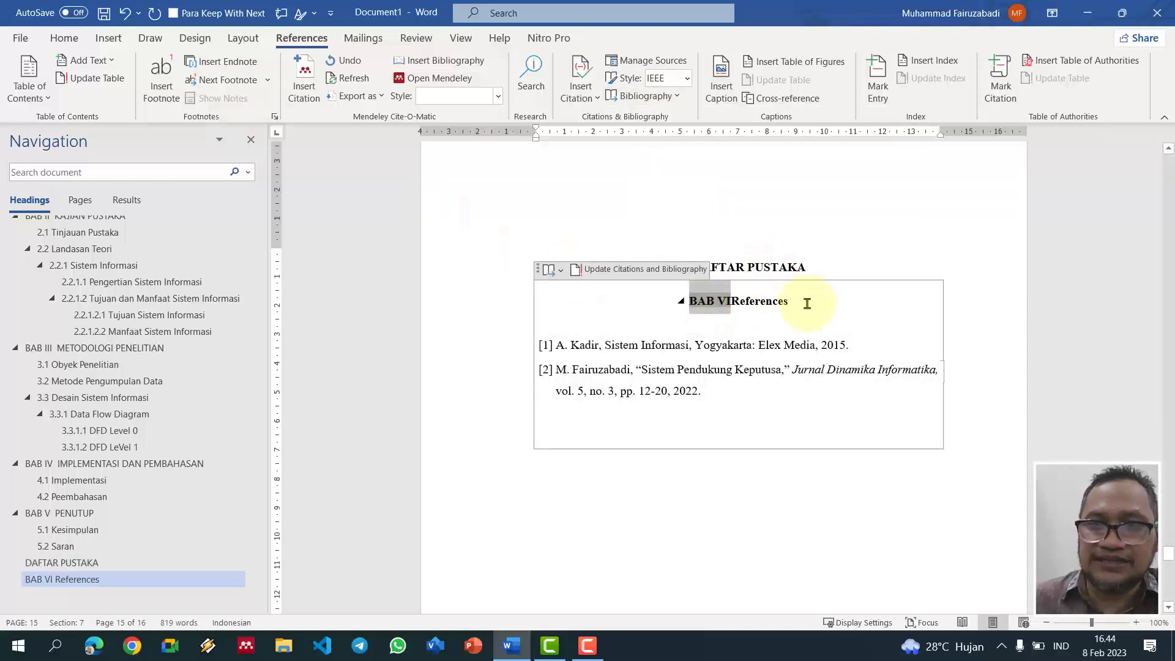
click(669, 303)
triple_click(669, 304)
key(Delete)
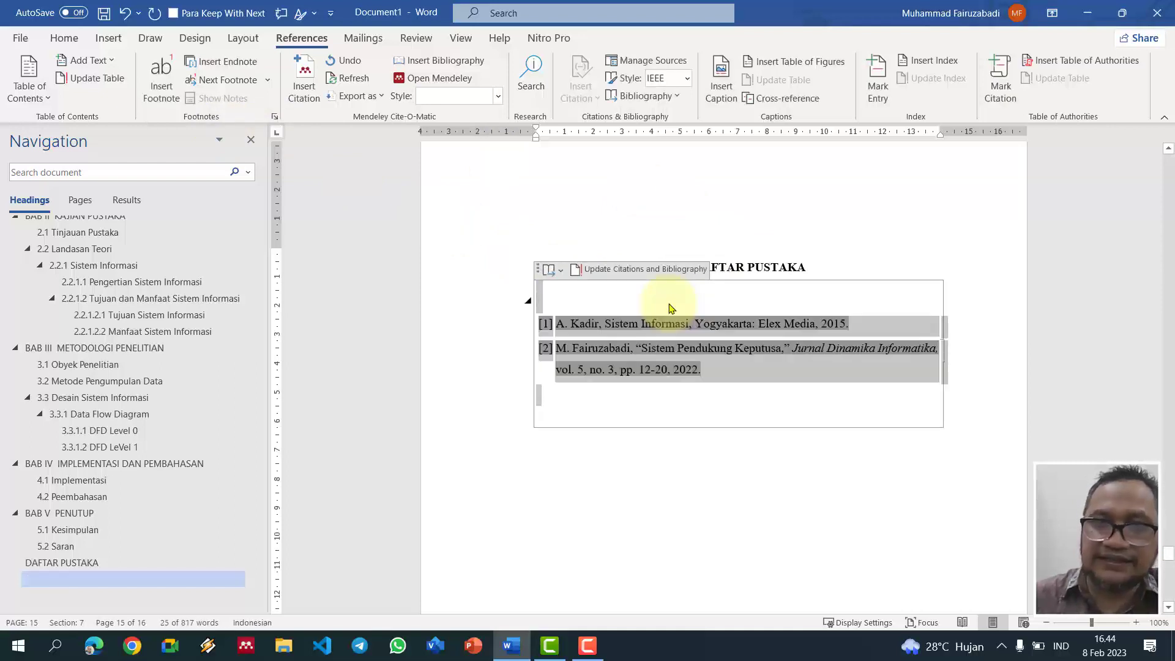
Step: Apply the Normal style to the empty line above the bibliography entries and place the cursor below the list
click(671, 308)
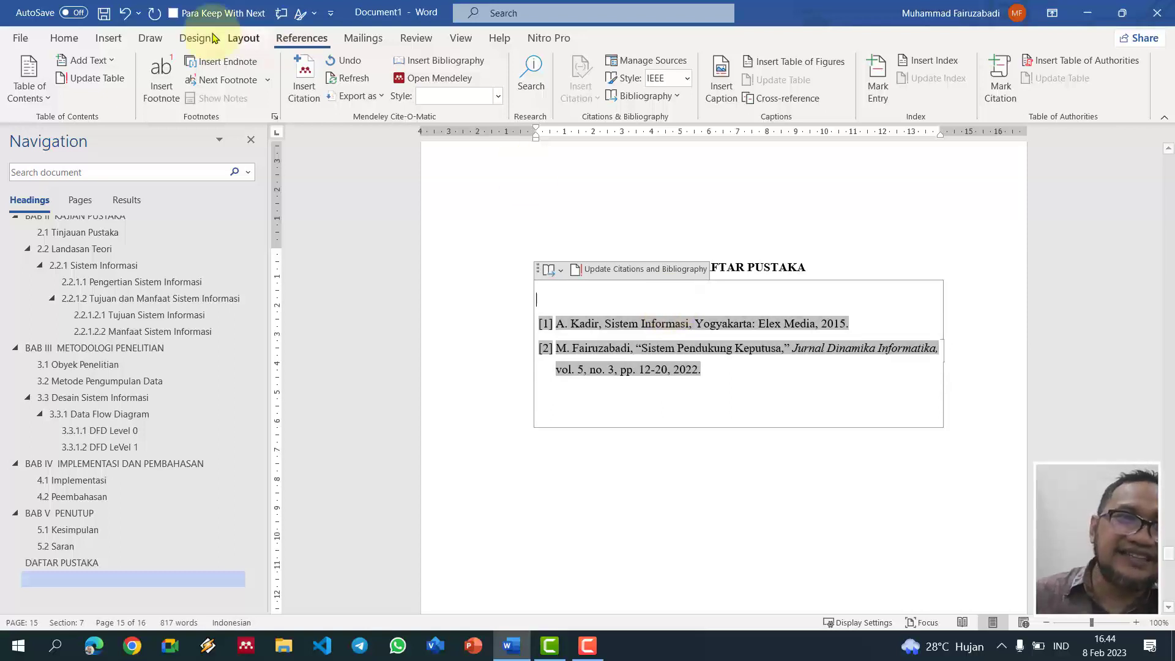
click(65, 38)
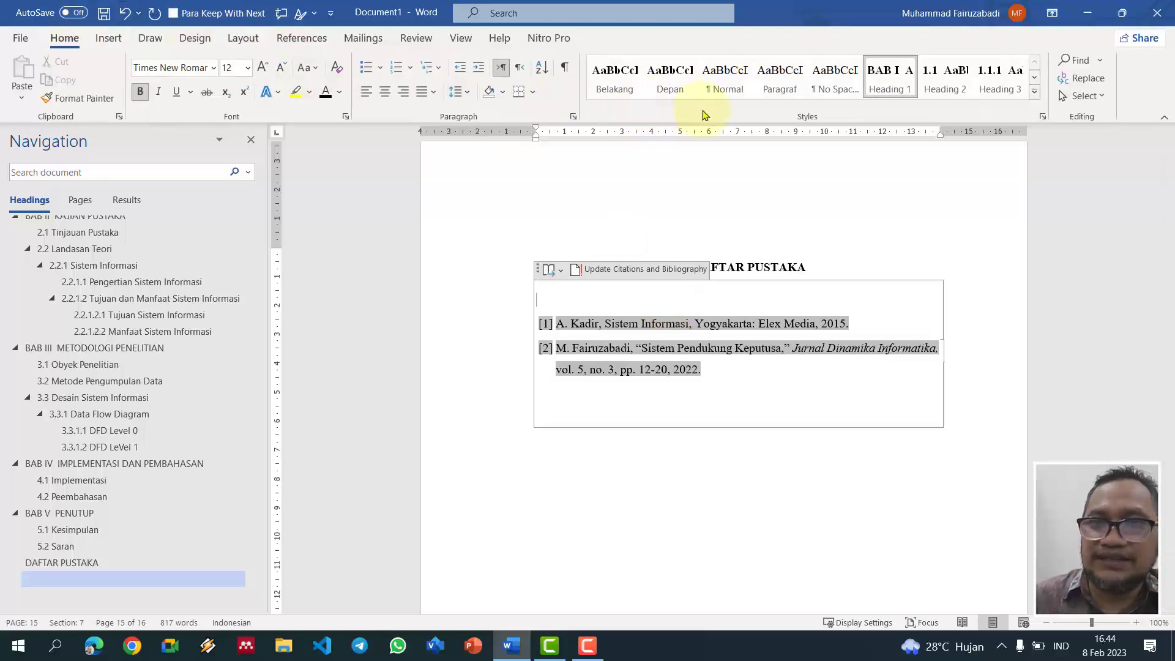
click(724, 82)
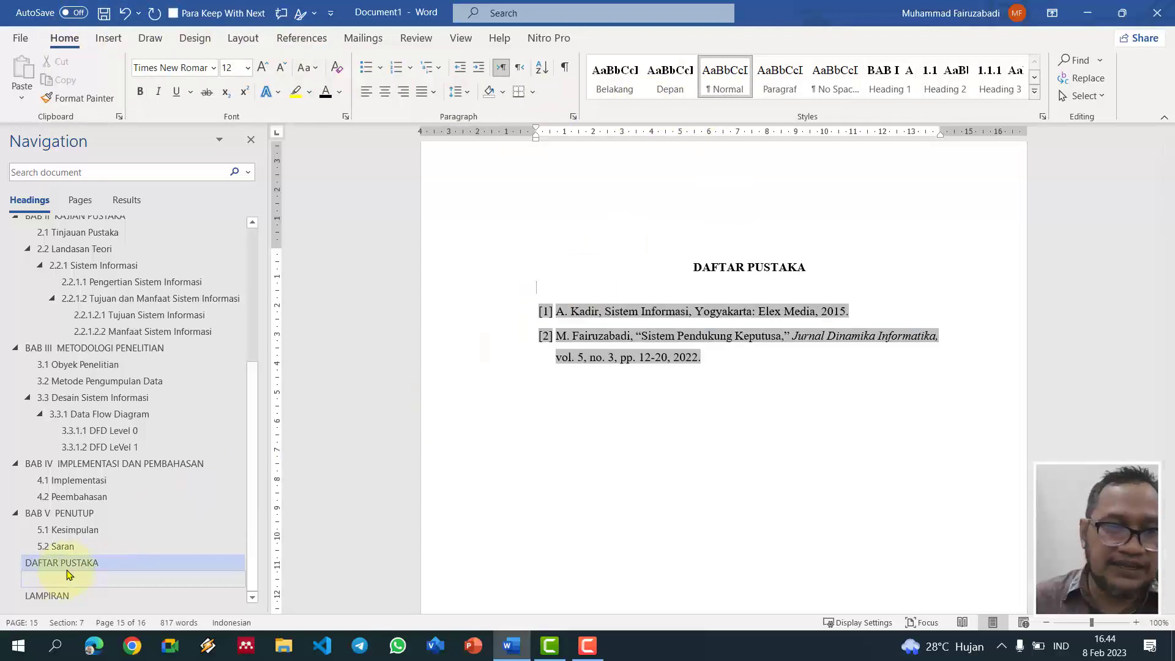
click(757, 360)
click(773, 453)
scroll(775, 453, down, 3)
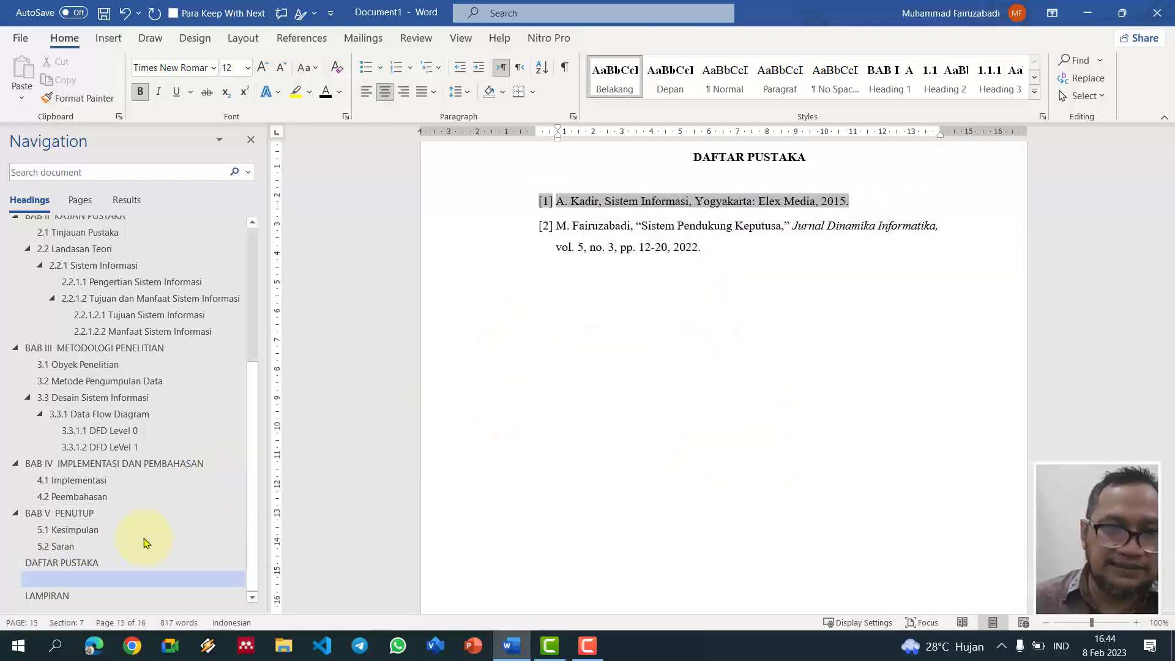
Step: Apply the Normal style to the blank heading-level paragraph between the bibliography list and LAMPIRAN
click(137, 580)
scroll(672, 361, up, 2)
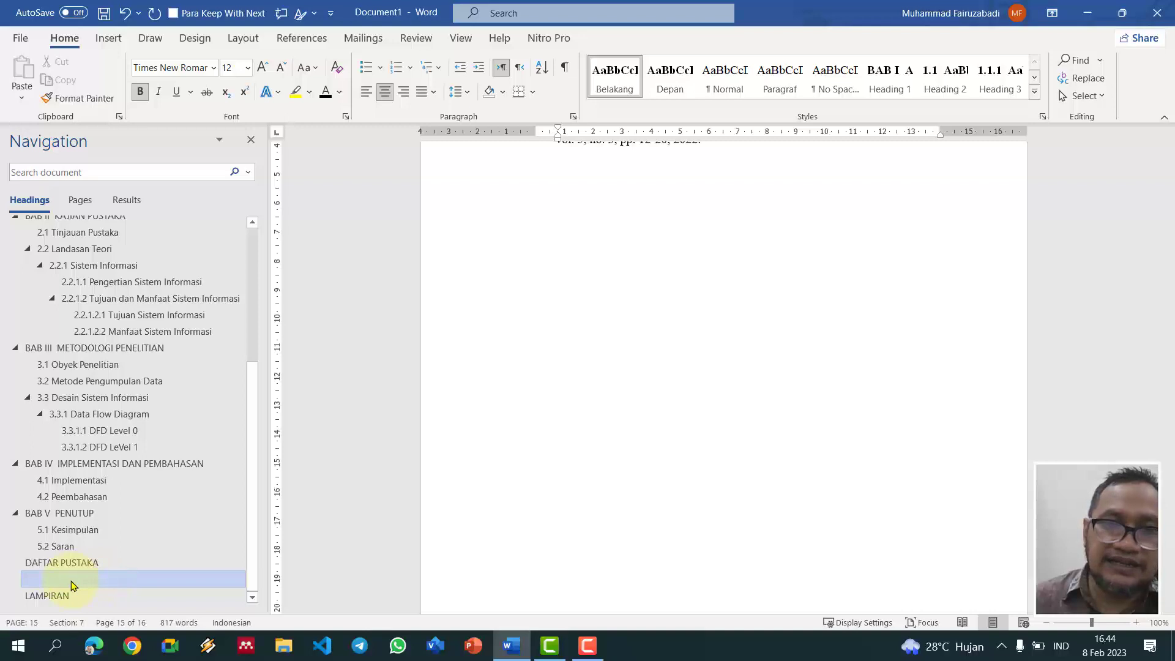
click(725, 79)
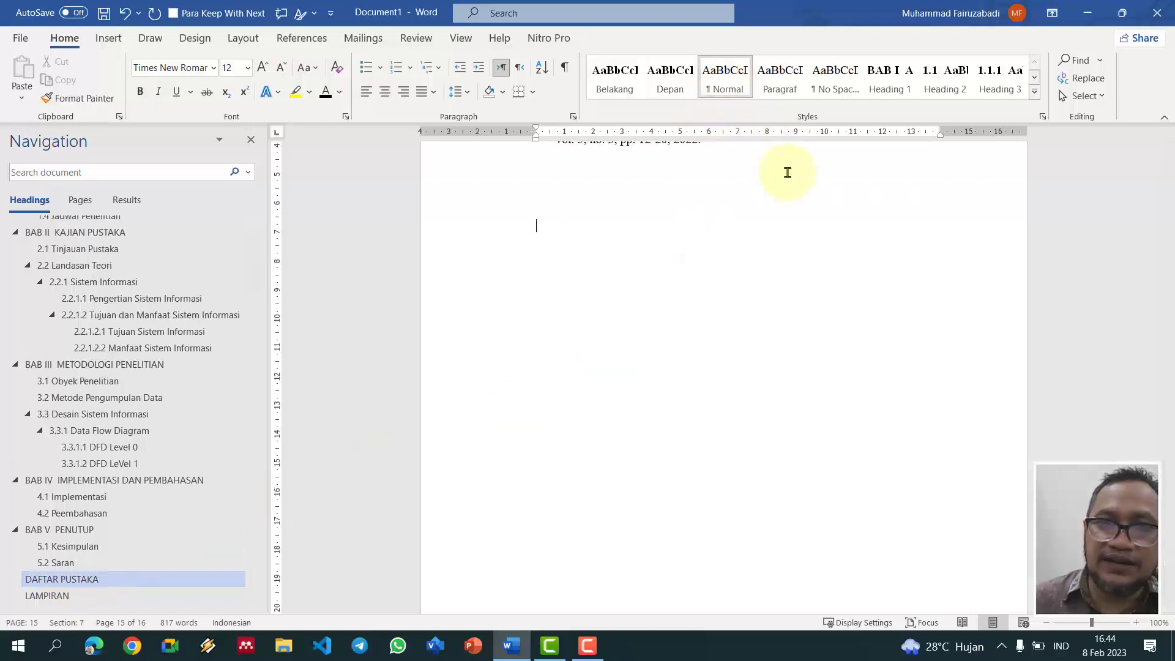
Step: Review the closing pages around LAMPIRAN and DAFTAR PUSTAKA and the opening pages from HALAMAN JUDUL
scroll(670, 380, down, 3)
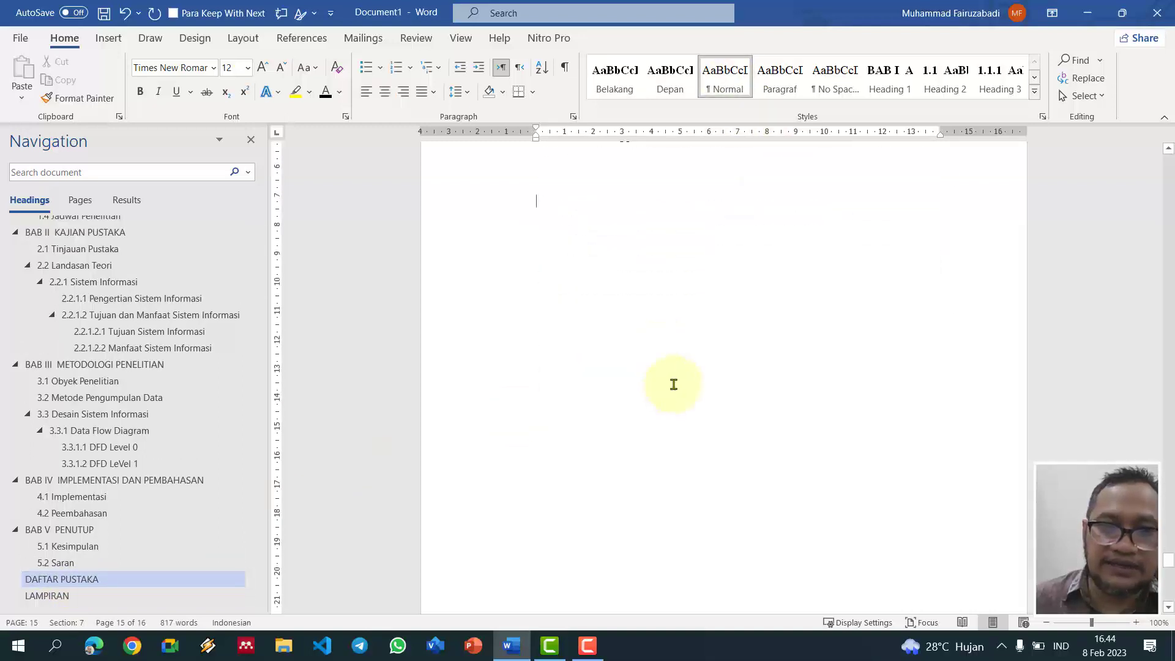
click(84, 598)
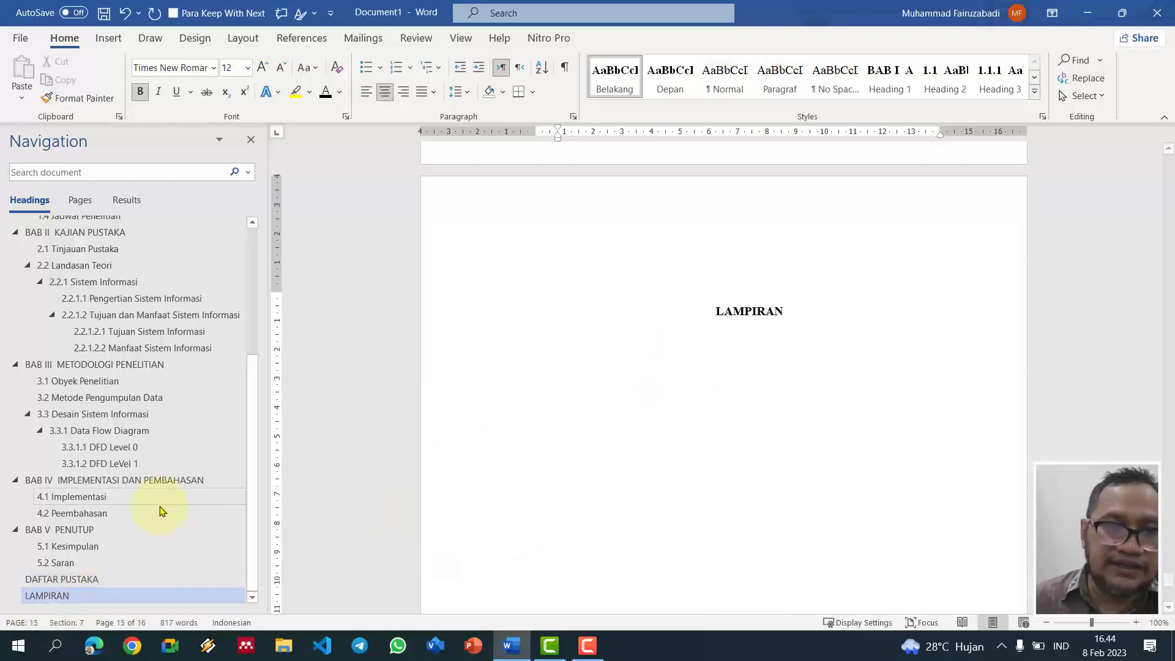
scroll(104, 529, up, 5)
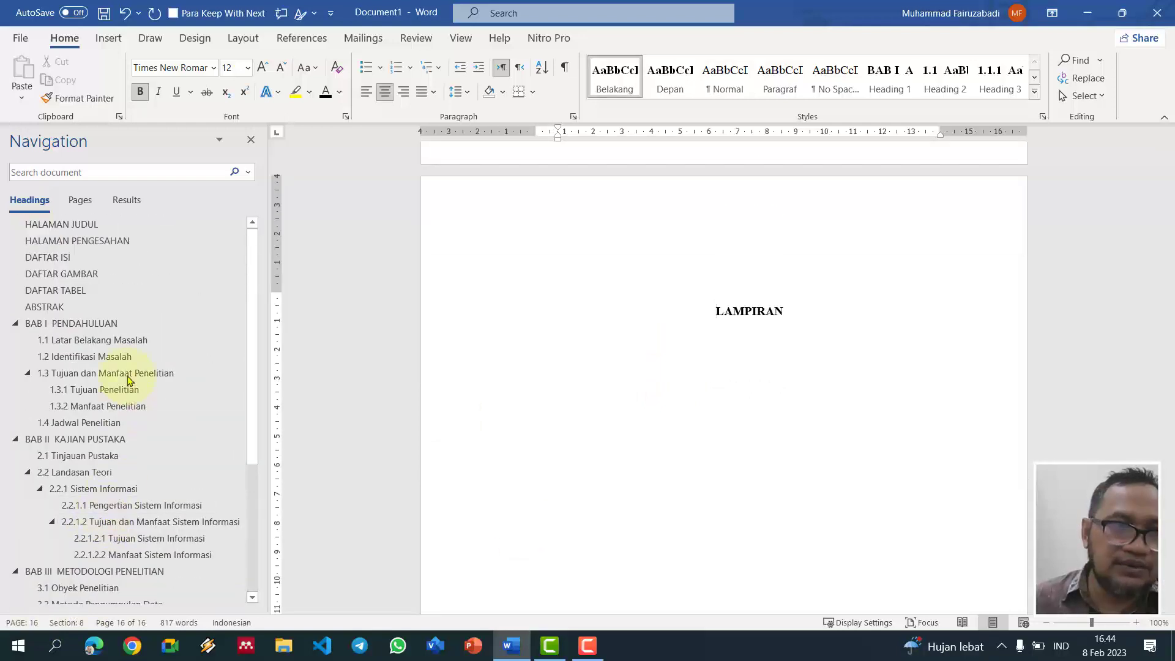
scroll(611, 398, up, 10)
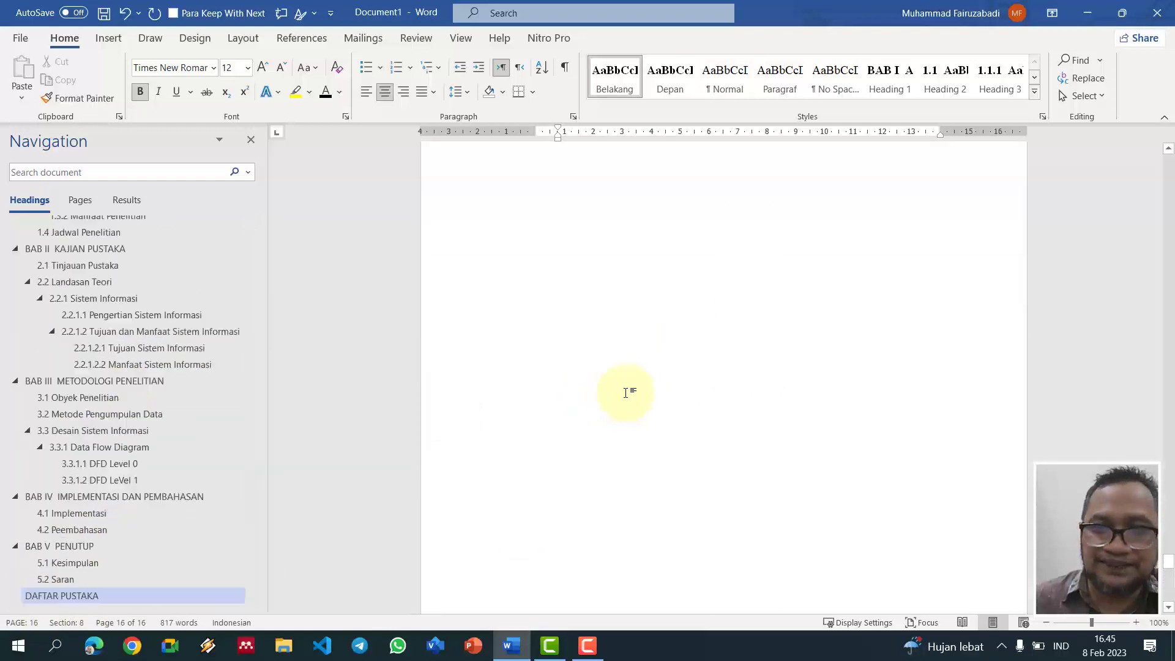
scroll(625, 392, up, 3)
scroll(123, 398, up, 4)
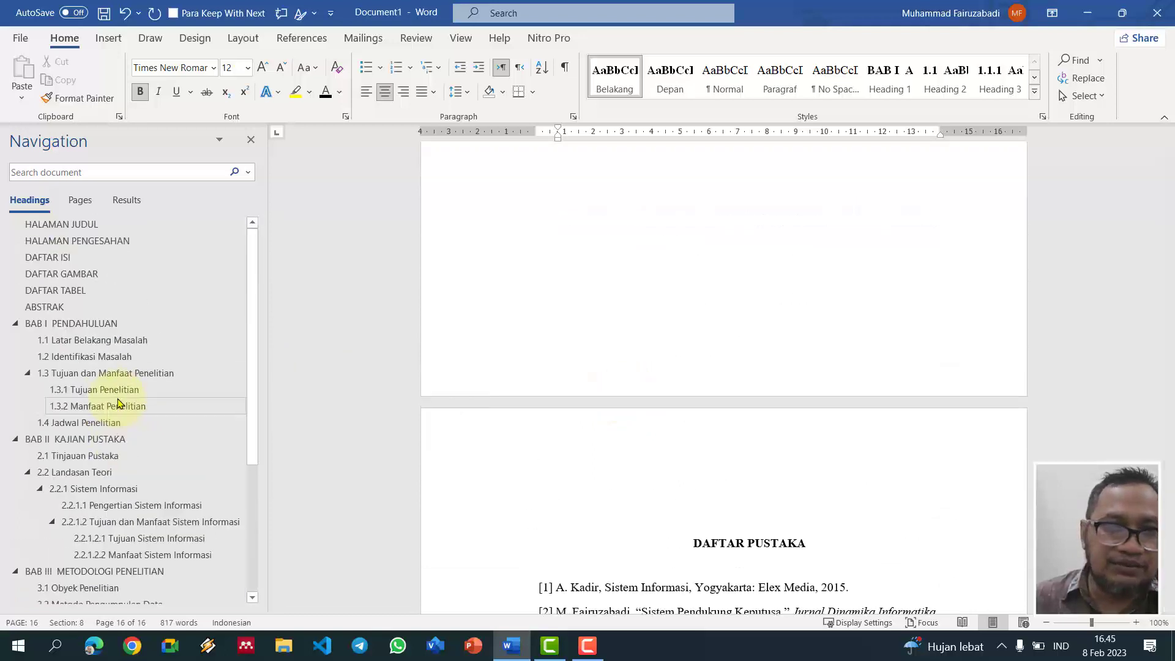
click(84, 227)
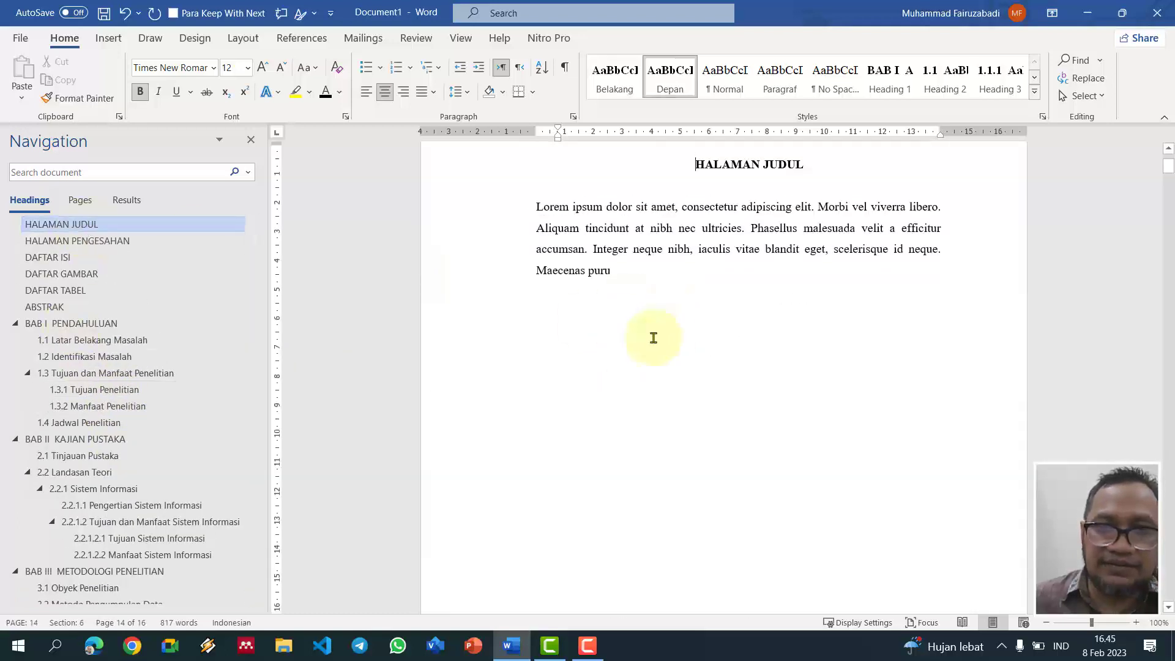
scroll(711, 399, down, 1)
scroll(711, 400, down, 5)
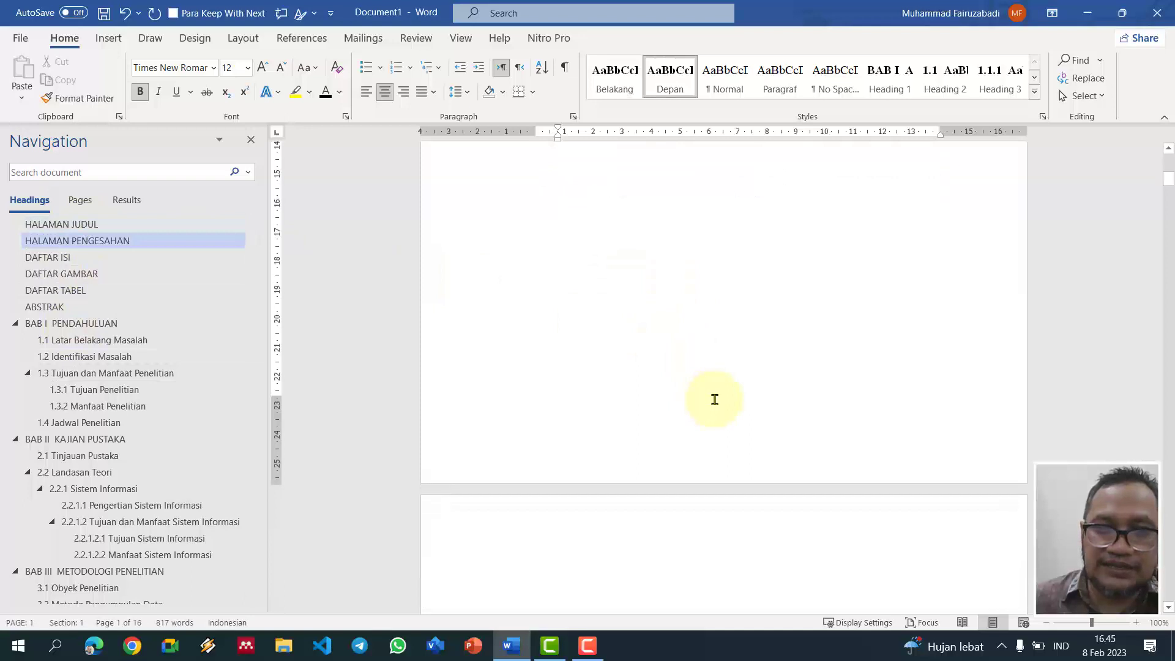
Step: Open the first-page footer on the HALAMAN JUDUL page and set the section's page number format to i, ii, iii
click(84, 225)
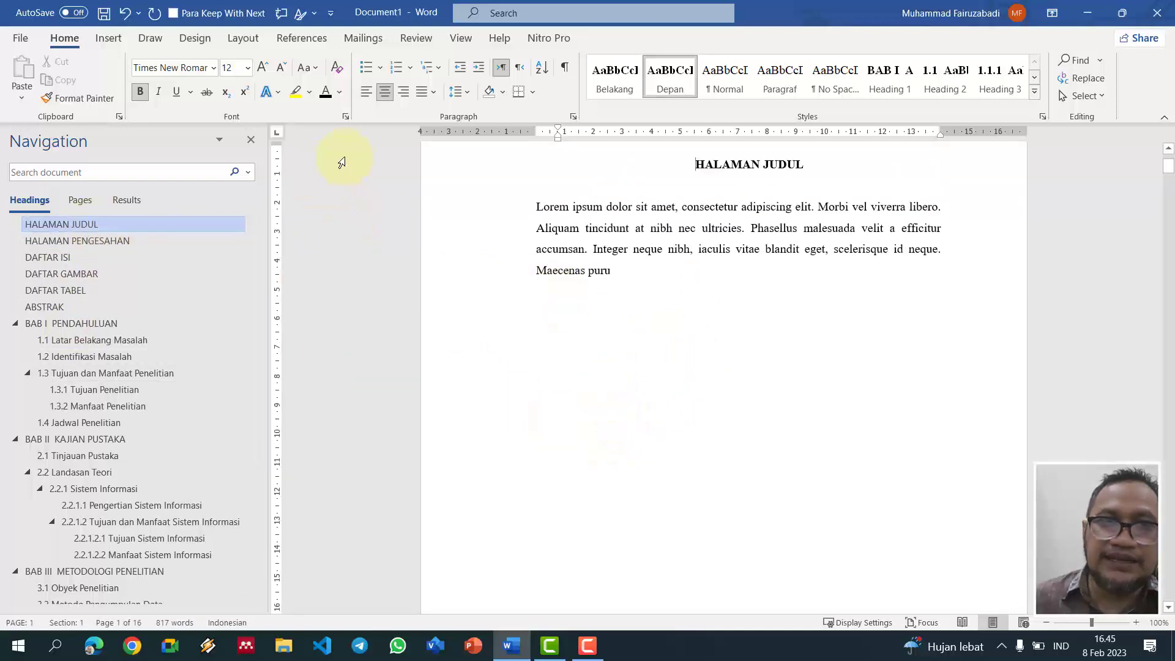
click(253, 44)
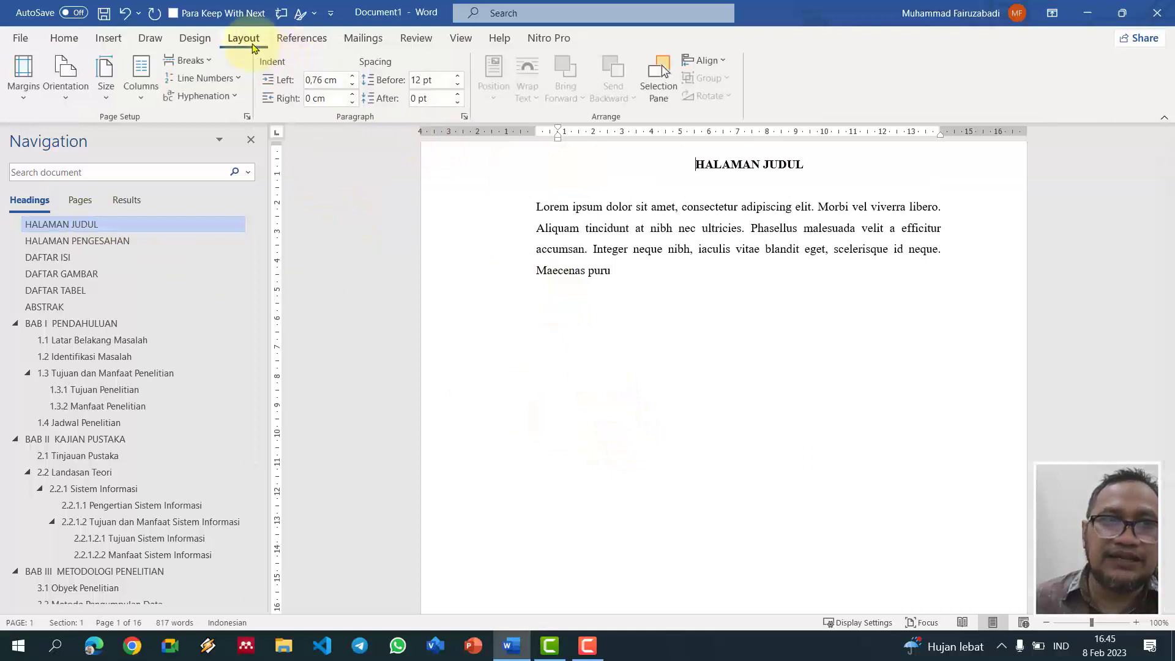
scroll(741, 346, down, 3)
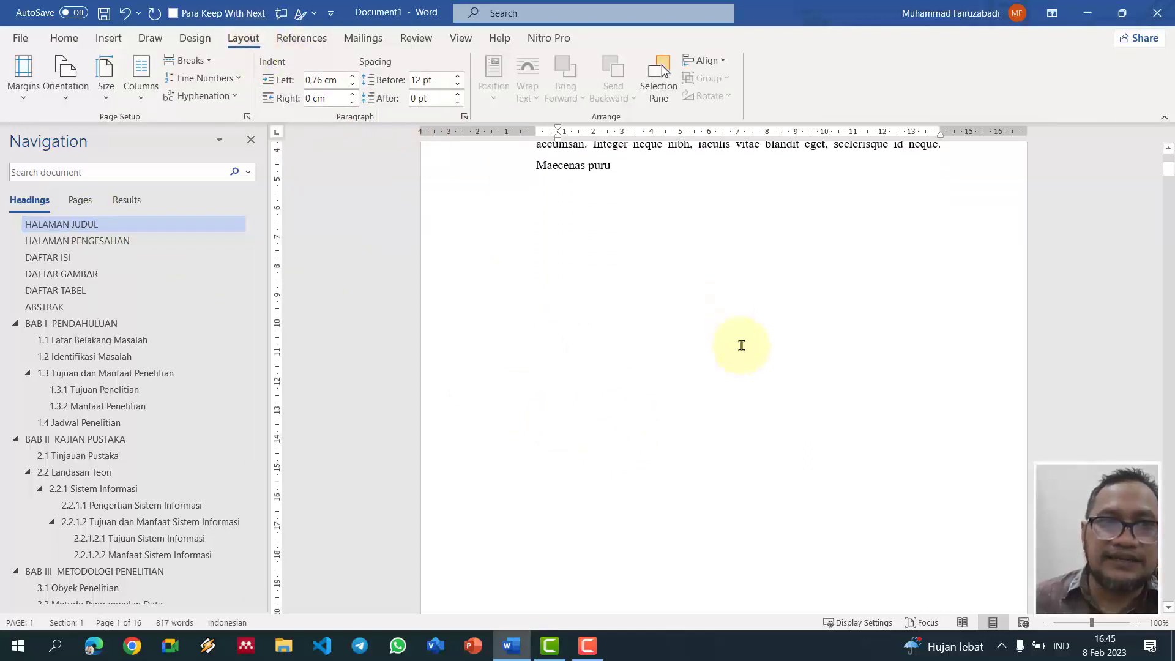
scroll(741, 346, down, 5)
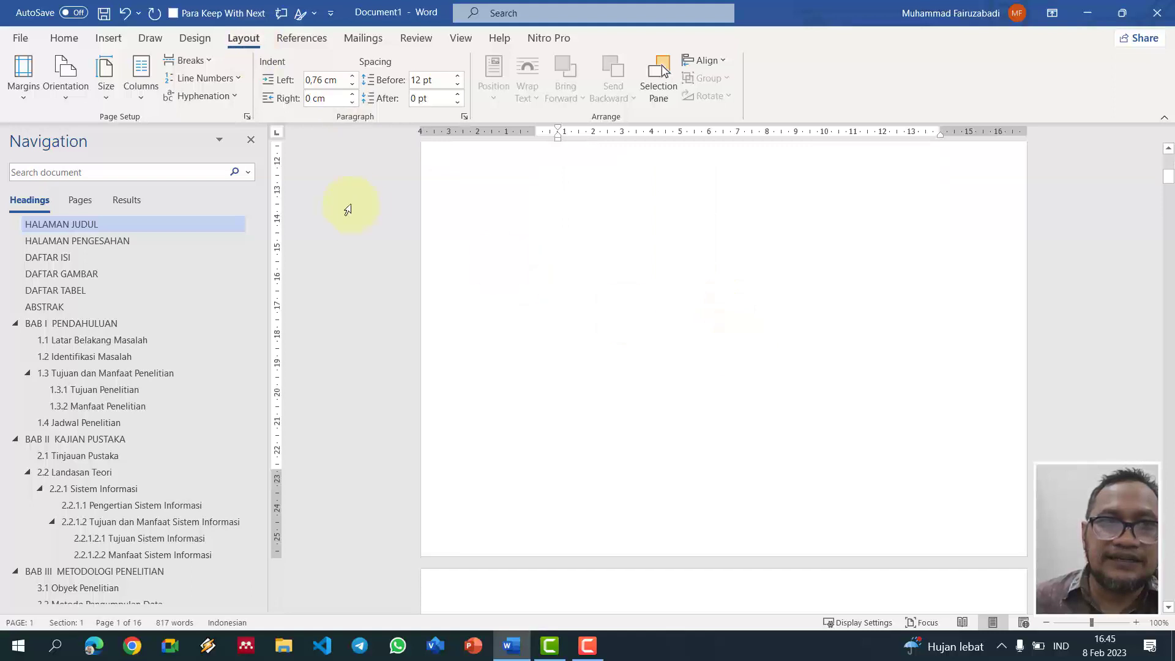
double_click(750, 523)
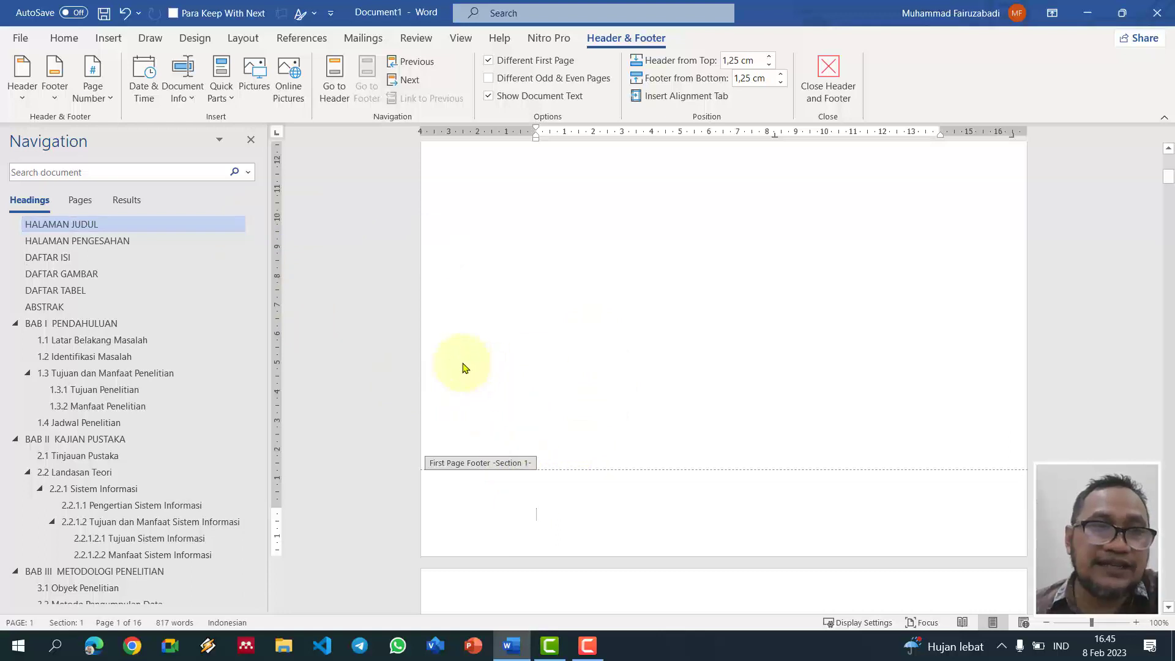
click(93, 92)
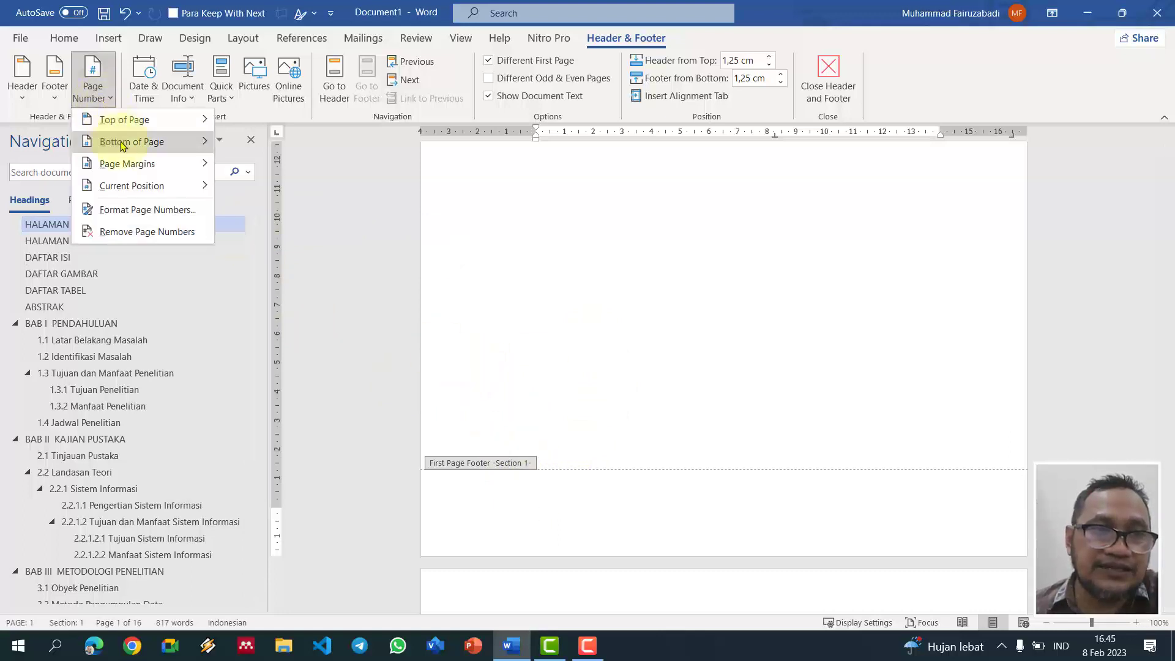
click(156, 210)
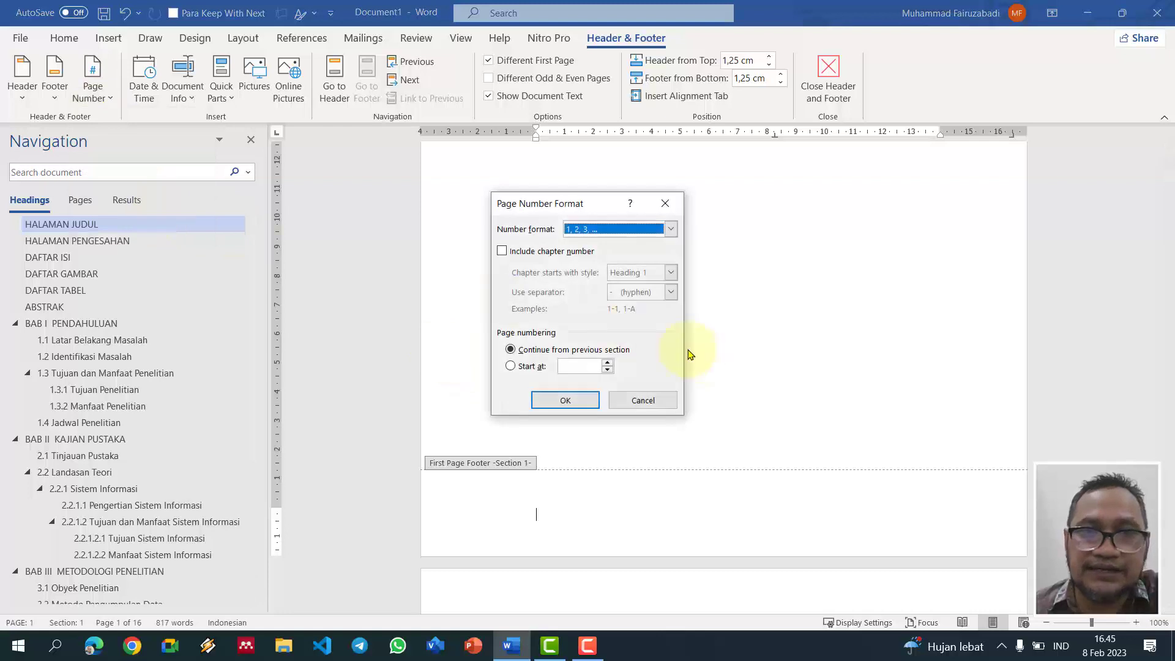
click(670, 229)
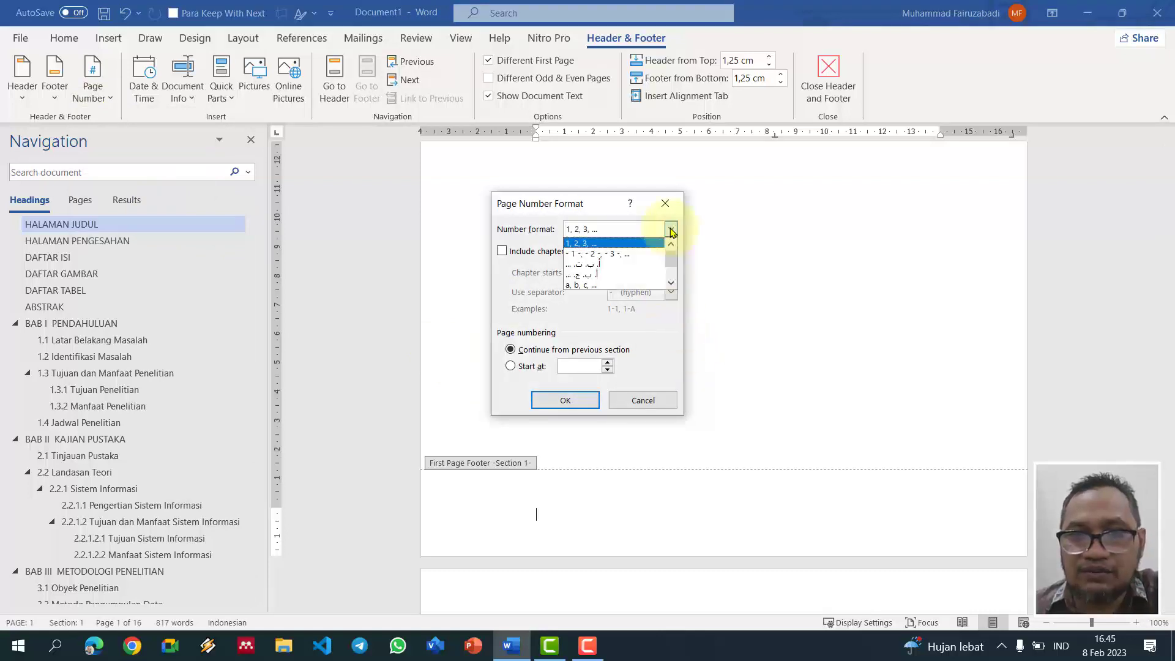
drag(671, 260, 671, 270)
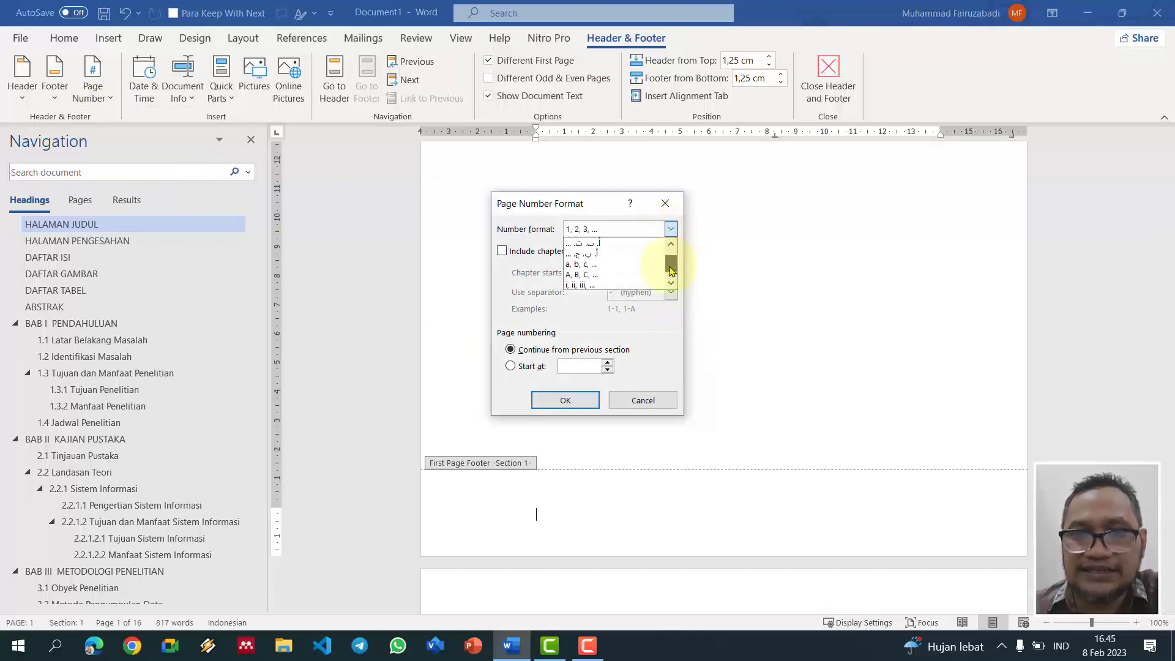
click(672, 285)
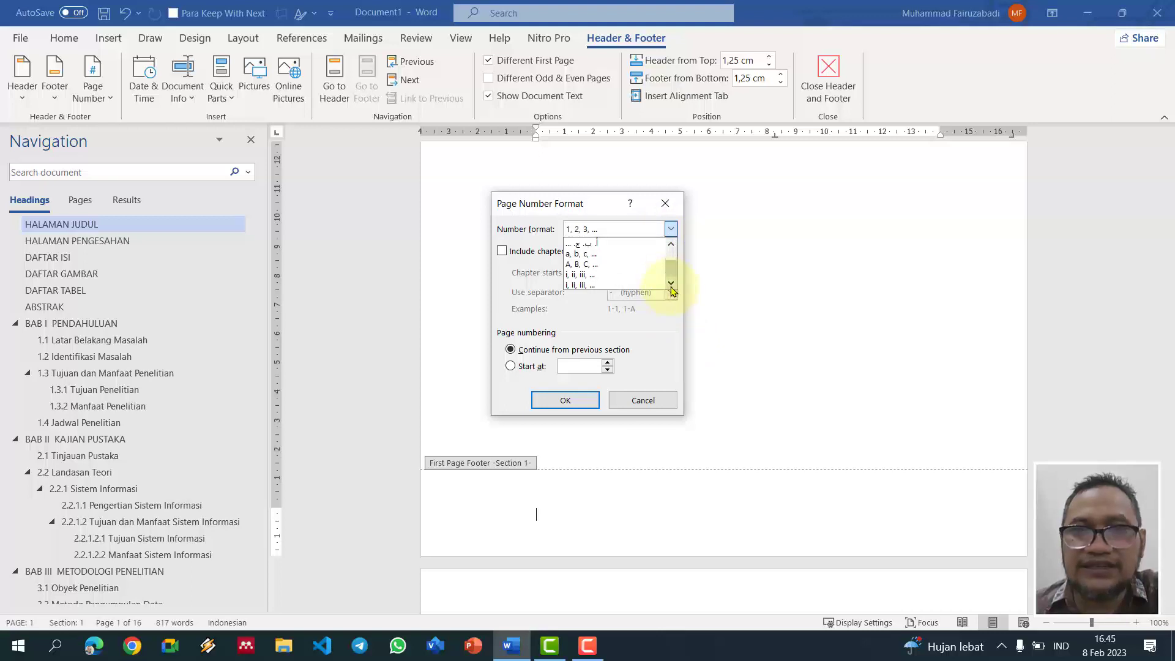
click(637, 275)
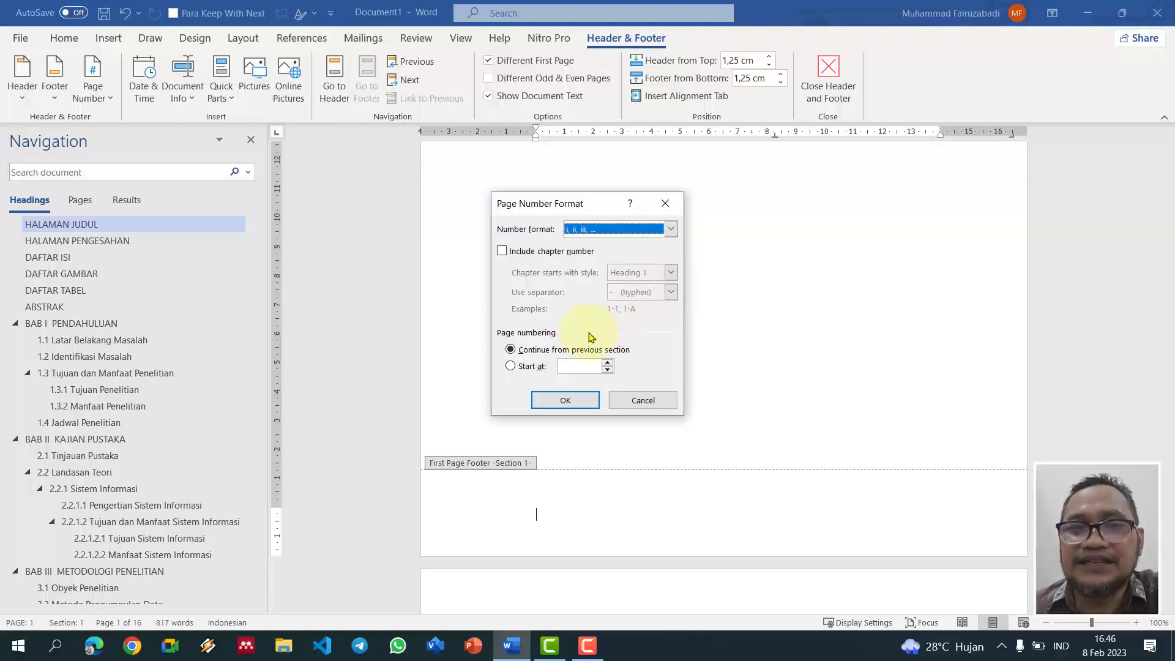
click(579, 409)
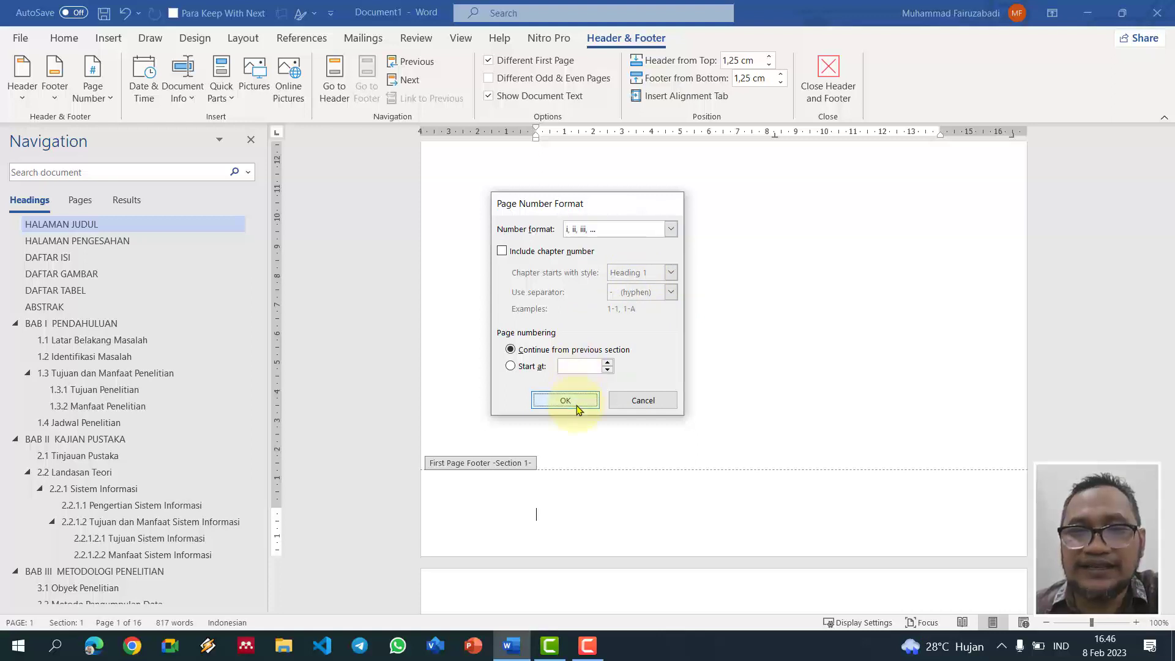
Step: Insert a Plain Number page number at the current position in the first-page footer of Section 1
scroll(656, 420, down, 3)
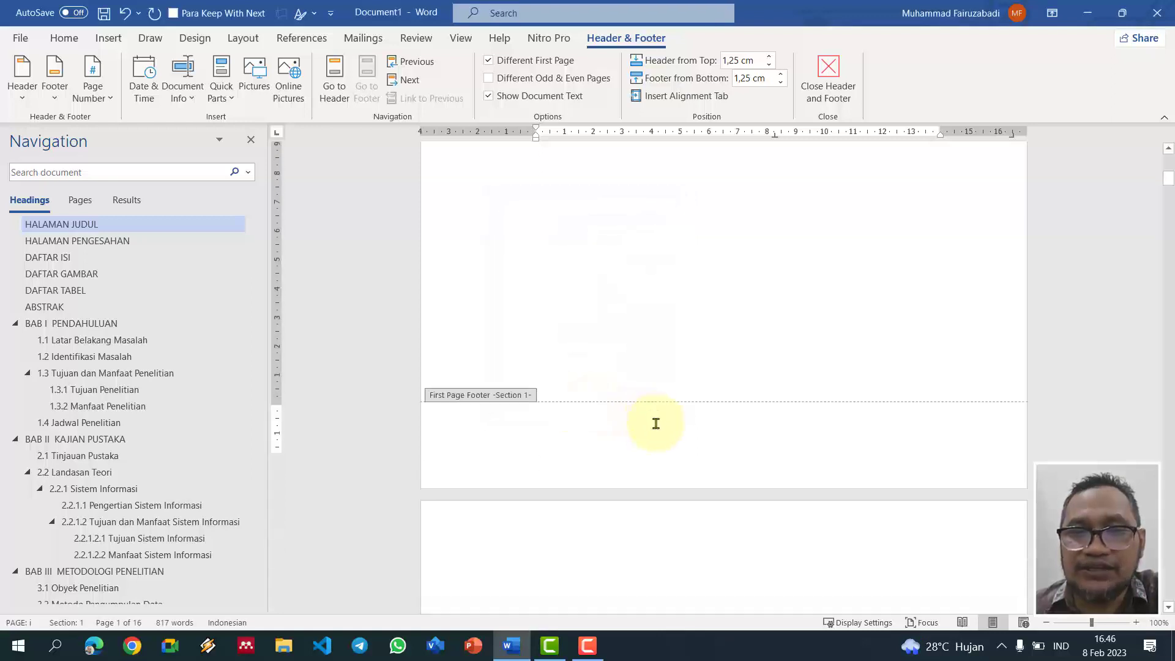
scroll(655, 420, down, 15)
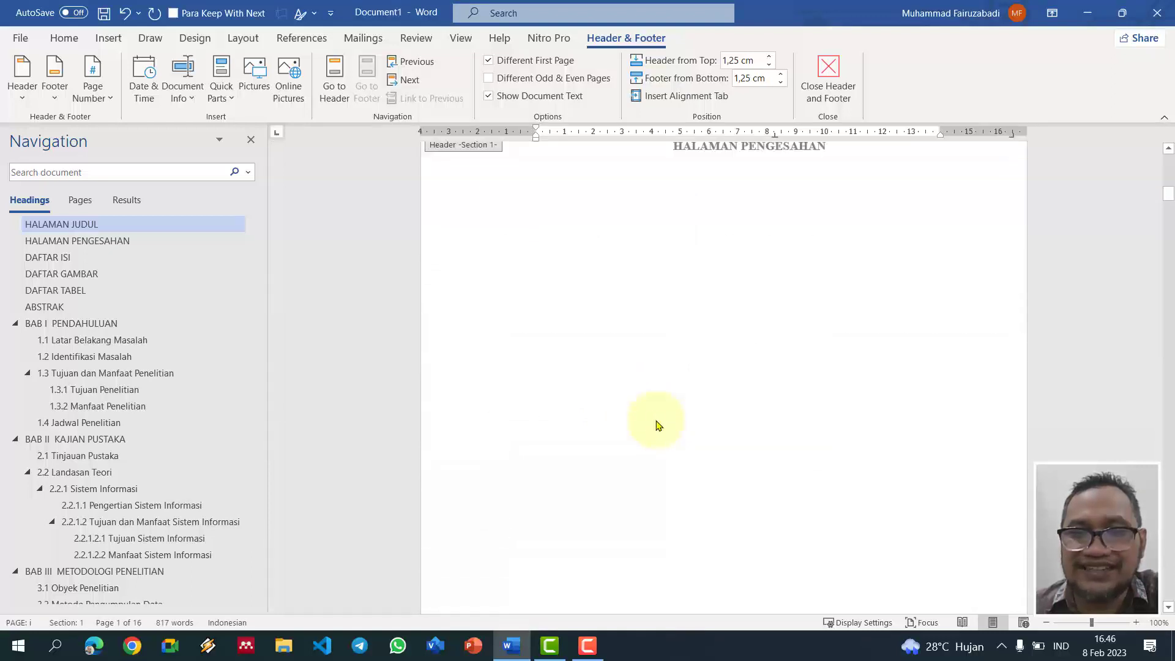
scroll(656, 420, up, 13)
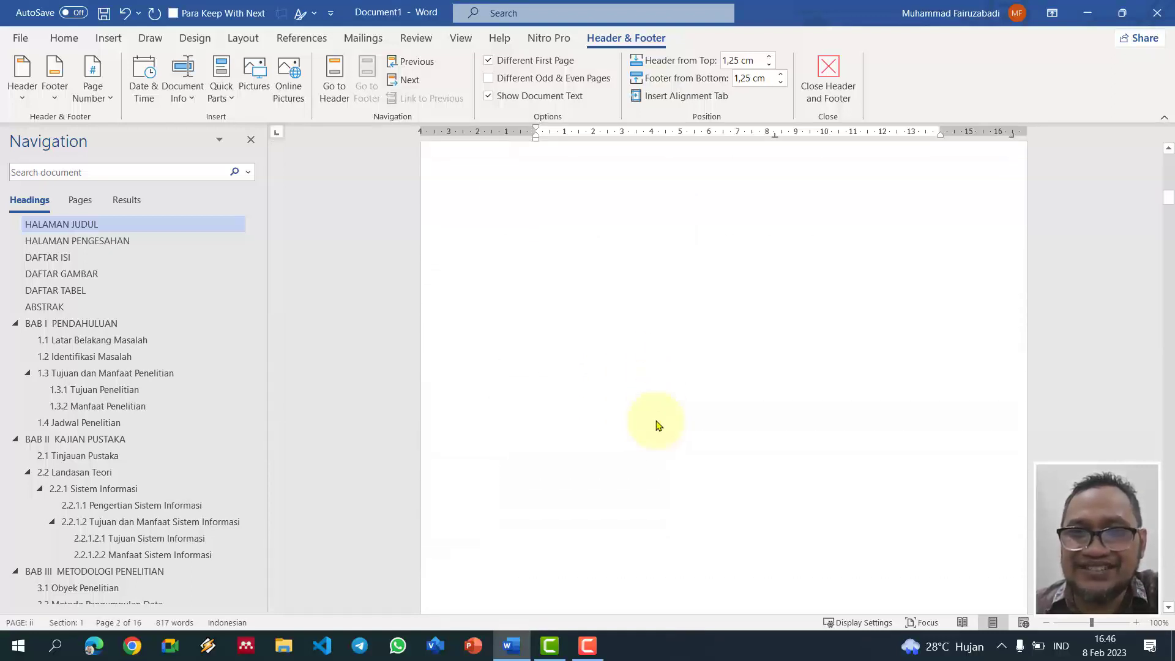
scroll(493, 435, up, 1)
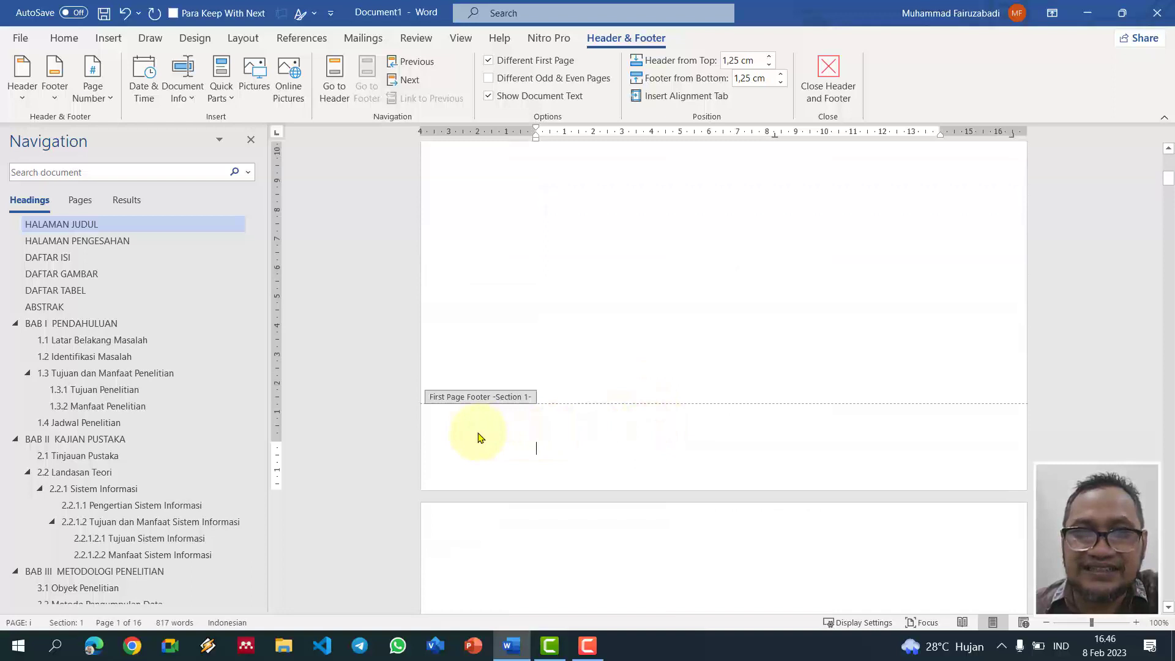
click(97, 94)
mouse_move(131, 185)
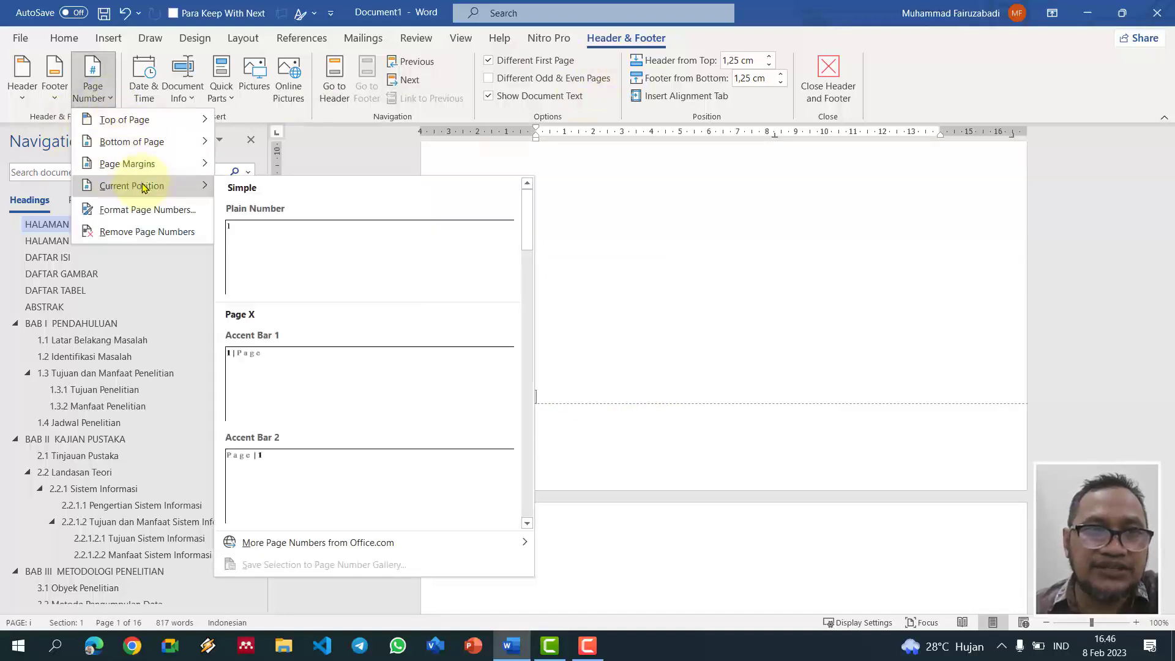
click(285, 256)
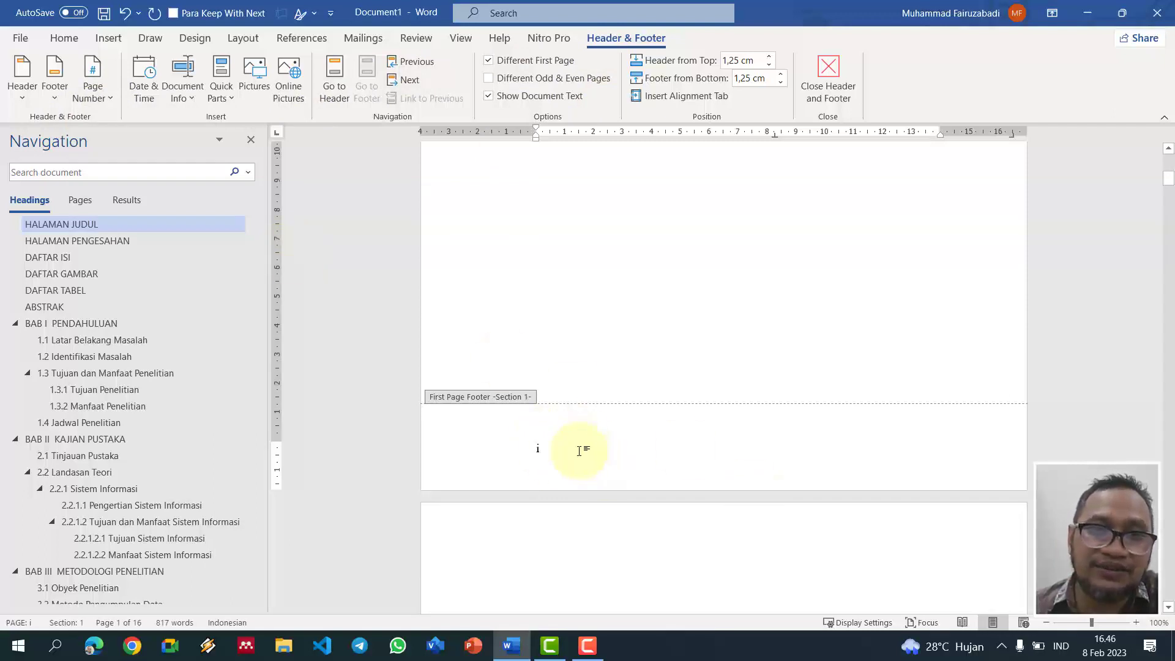
Step: Centre the page number in the first-page footer and return to the body text
click(65, 38)
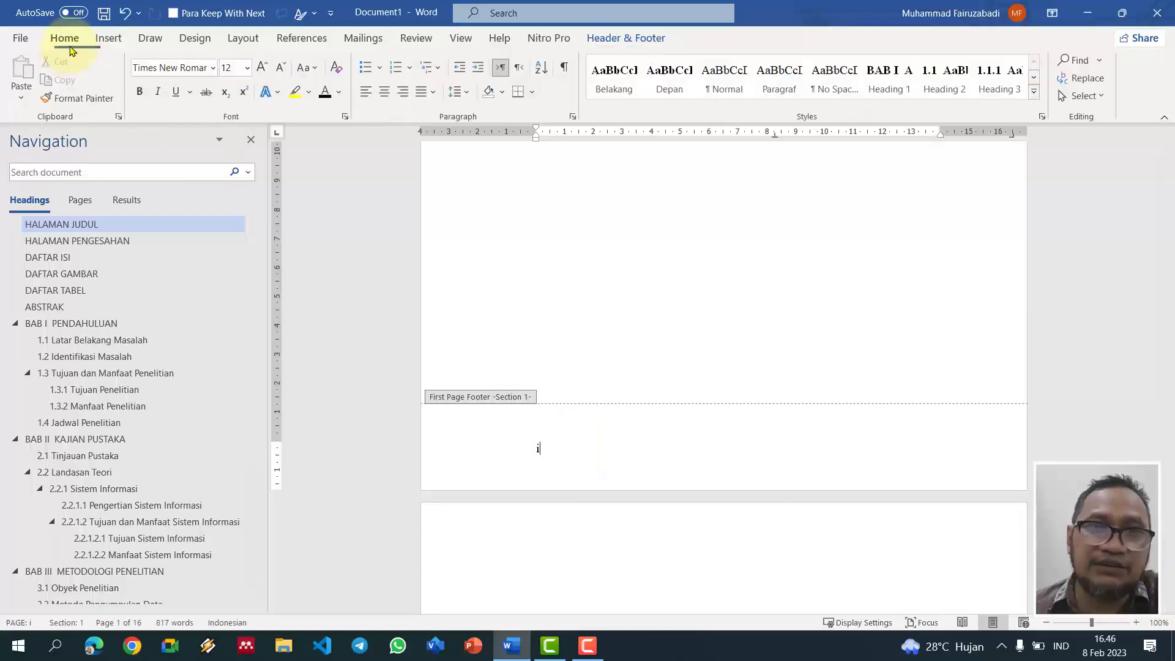
click(382, 92)
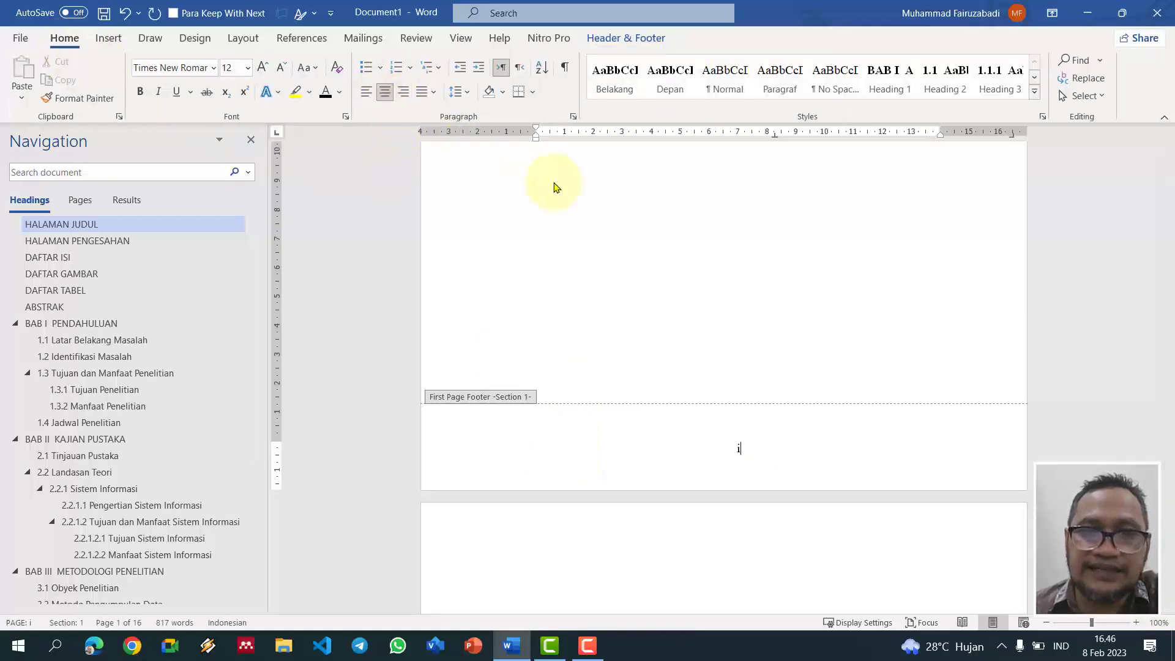
double_click(651, 263)
Step: Insert a Plain Number page number at the current position in Section 1's regular footer, on the DAFTAR ISI page
scroll(832, 367, down, 3)
scroll(835, 369, down, 5)
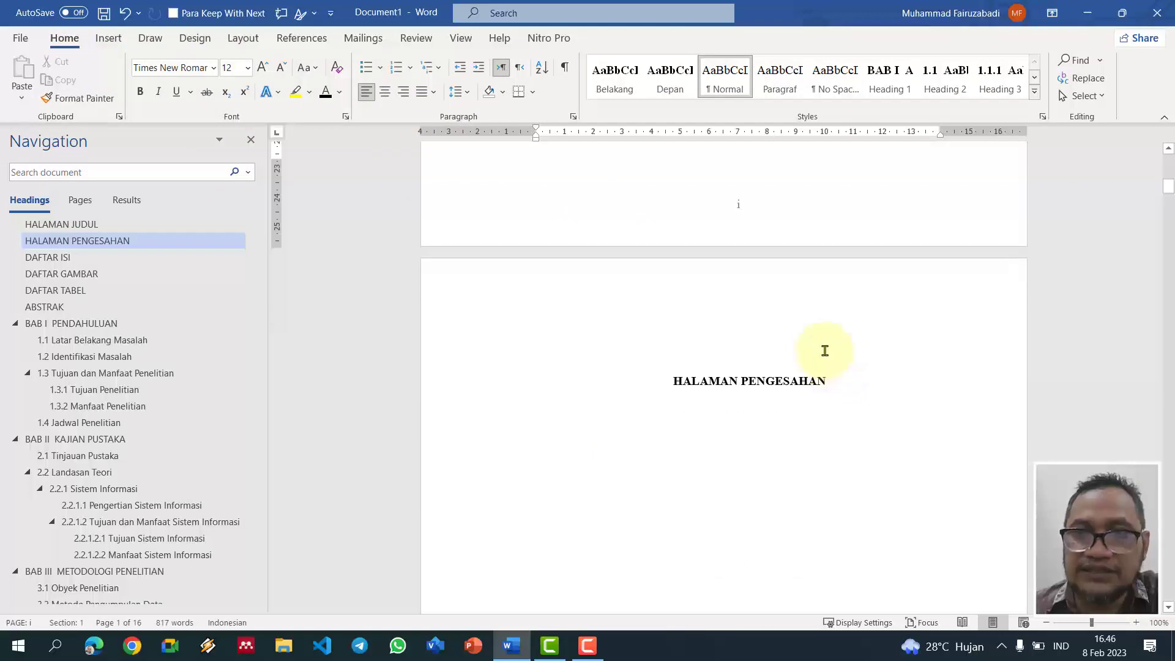
scroll(824, 350, down, 5)
scroll(825, 350, down, 10)
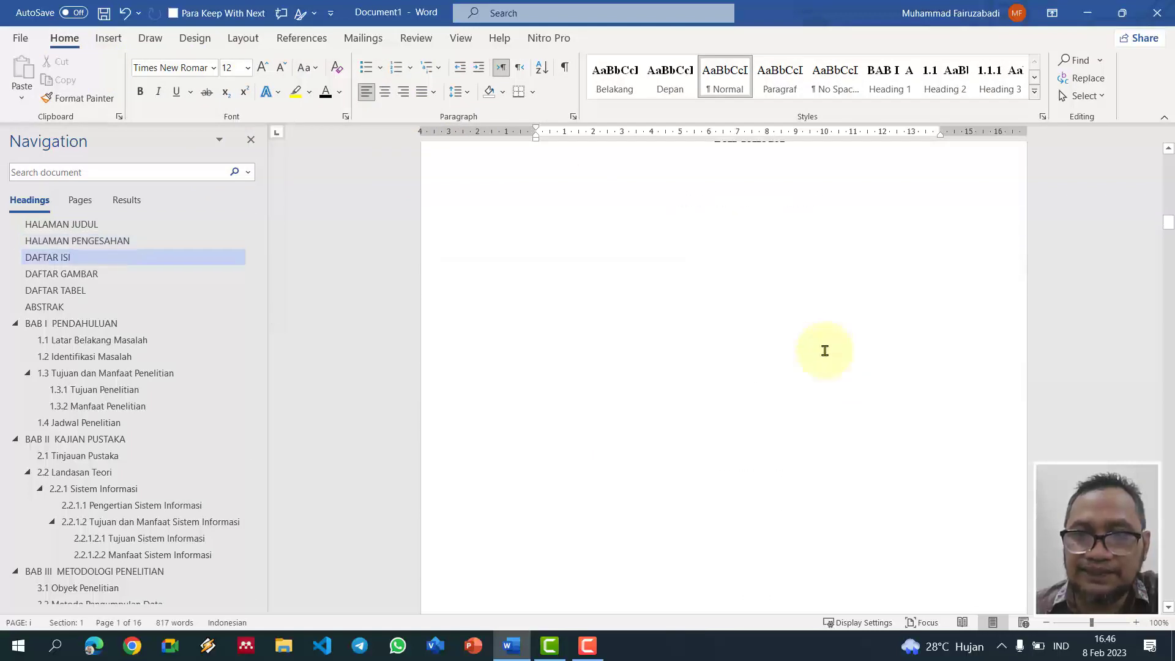
click(729, 321)
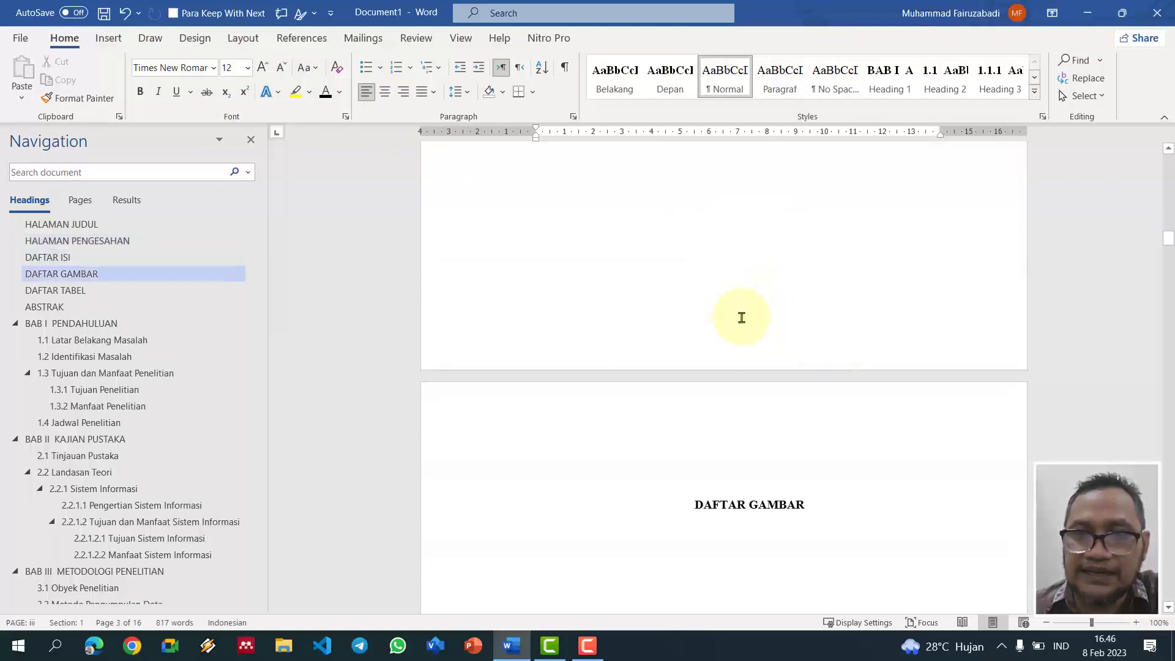
double_click(741, 317)
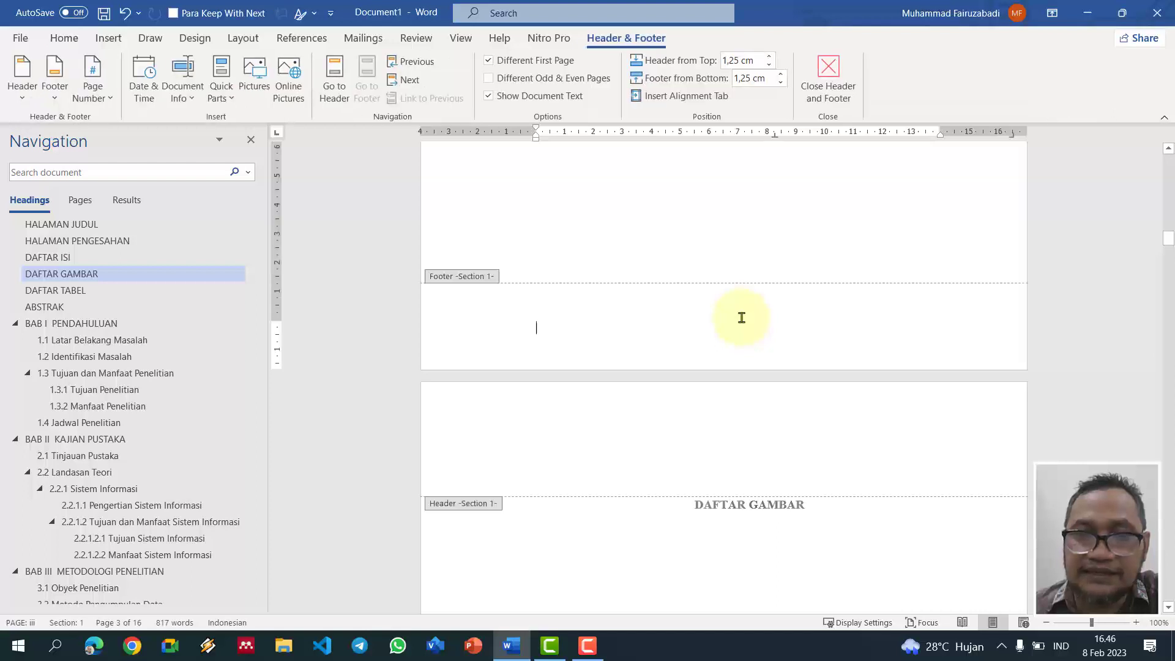
click(114, 107)
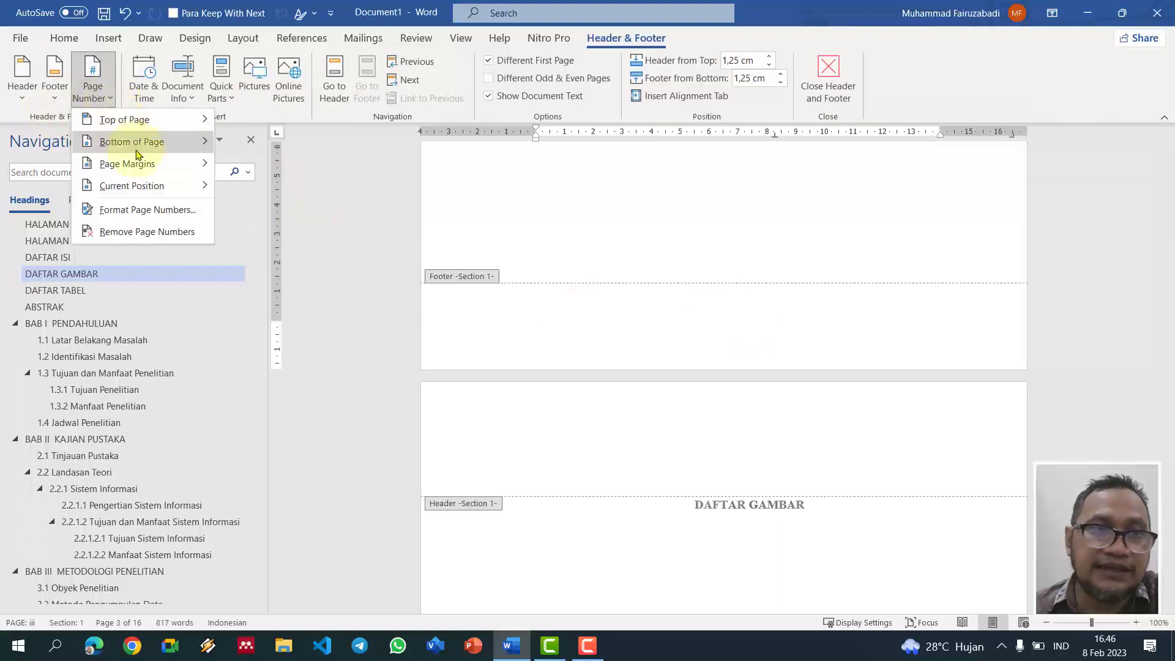
mouse_move(185, 186)
click(260, 237)
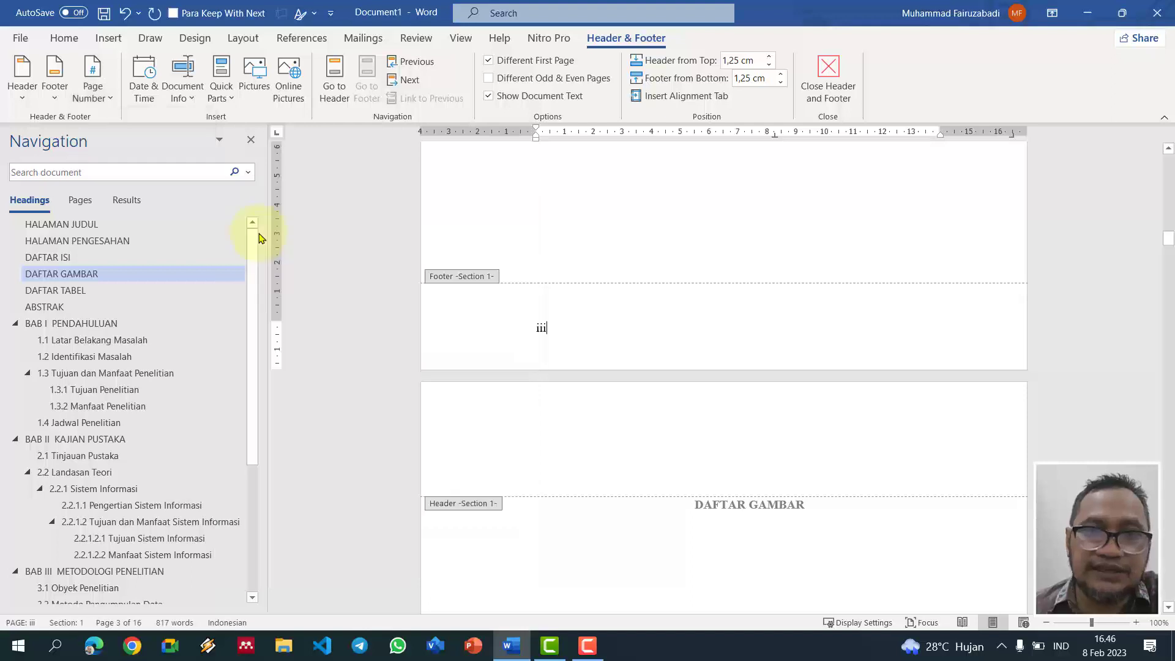
Step: Centre the page number in Section 1's regular footer
click(65, 38)
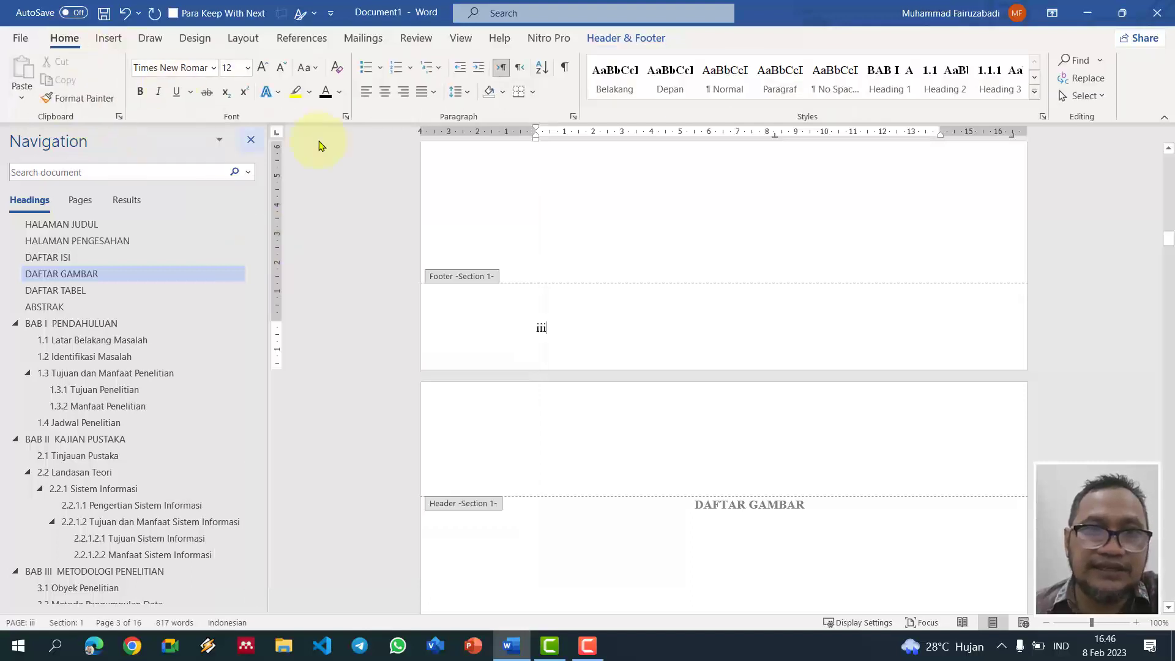
click(385, 91)
Step: Check the footer page numbers on the front-matter pages, from the title page through to the start of BAB I
scroll(677, 296, up, 10)
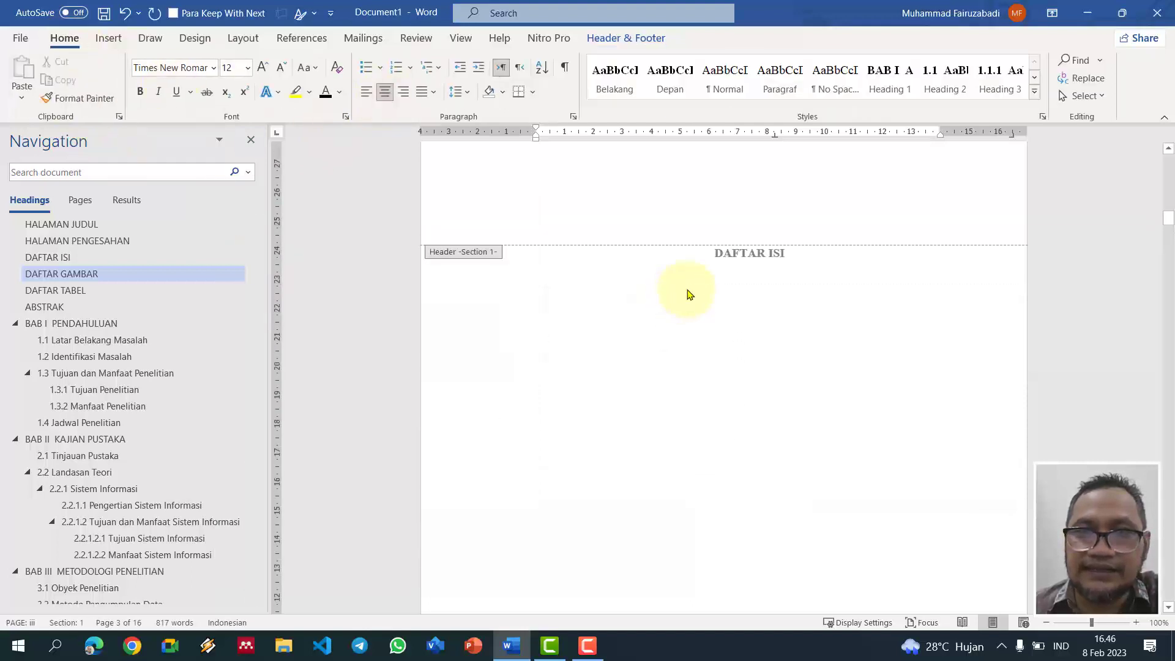
scroll(687, 294, up, 8)
scroll(718, 289, up, 10)
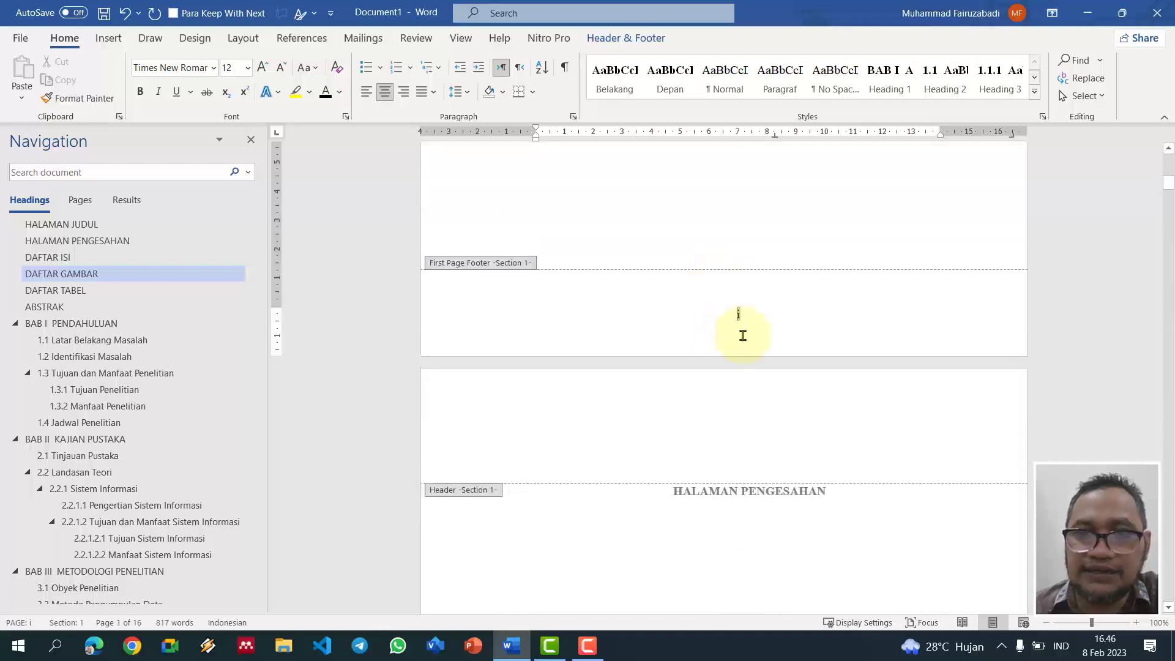
scroll(742, 335, down, 10)
click(773, 329)
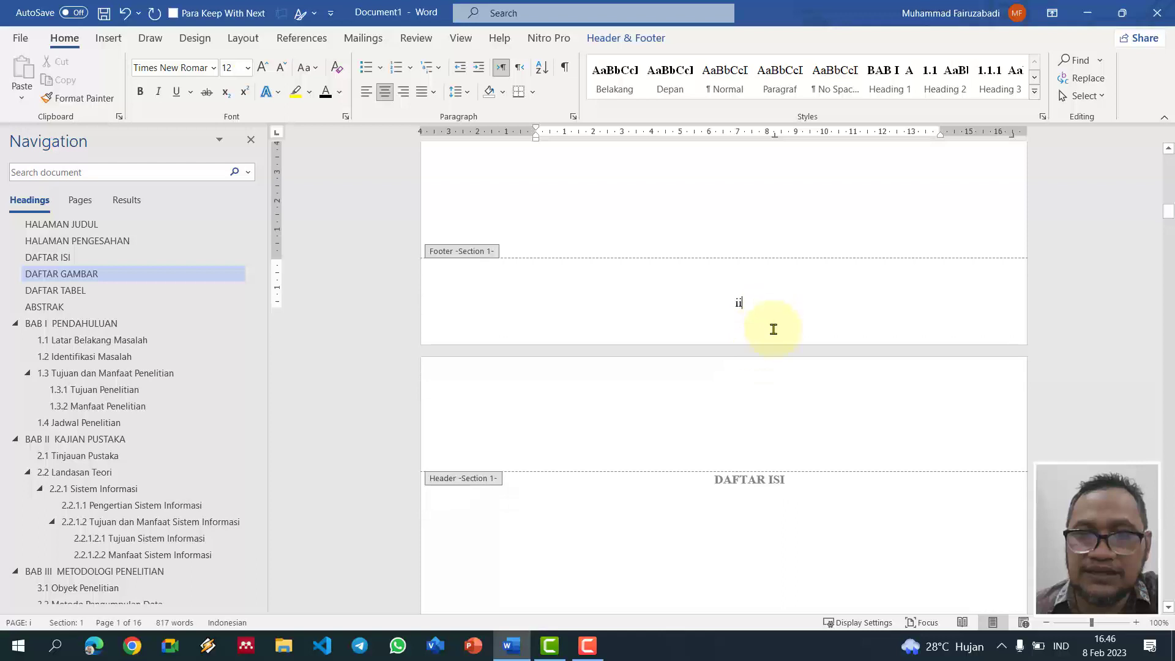
scroll(768, 342, down, 10)
scroll(759, 379, down, 10)
scroll(759, 379, down, 10)
scroll(759, 381, down, 10)
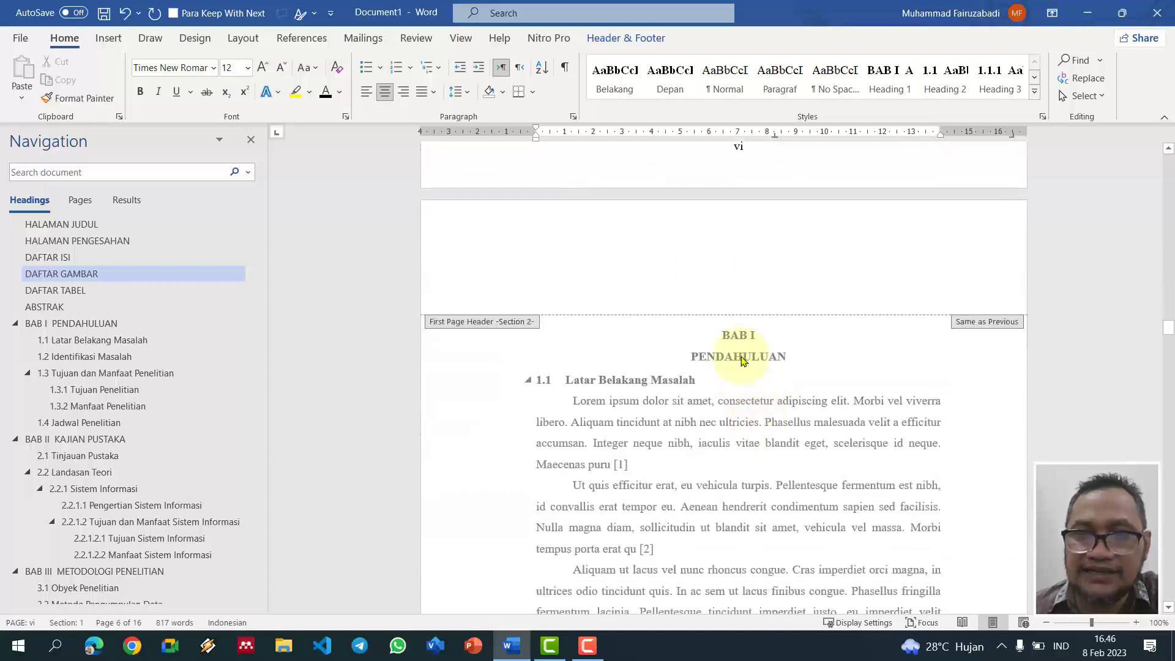
Step: Set Section 2's page numbering to start at 1 in the 1, 2, 3 format and return to the body text
click(704, 263)
scroll(722, 318, down, 8)
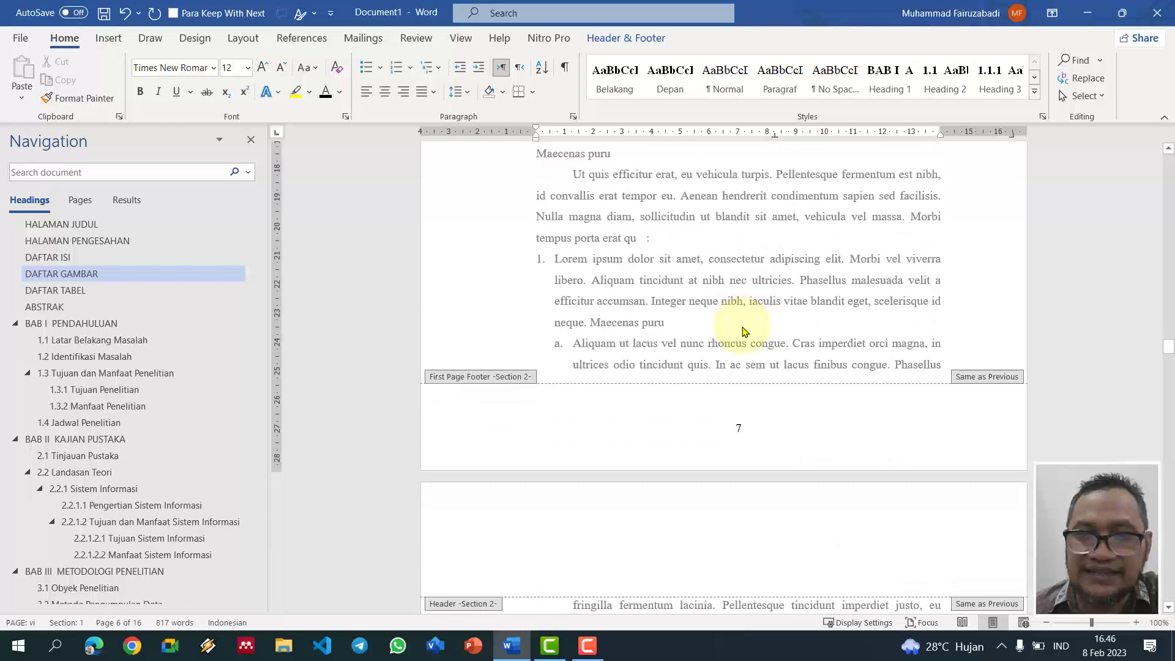
click(753, 430)
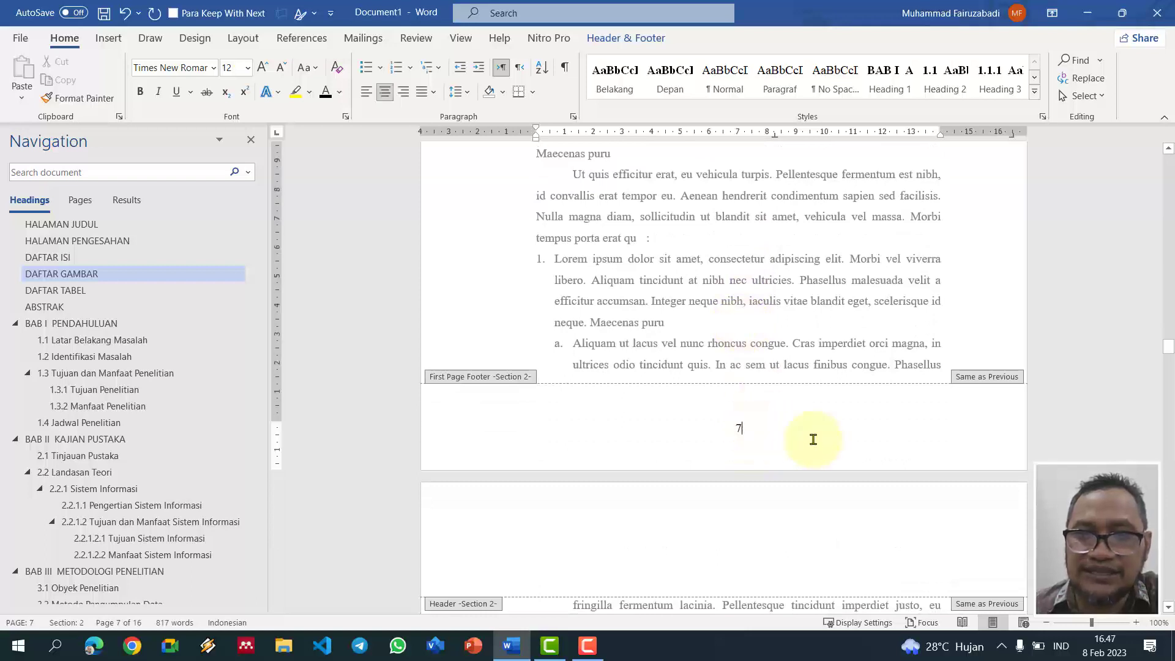
scroll(811, 436, up, 10)
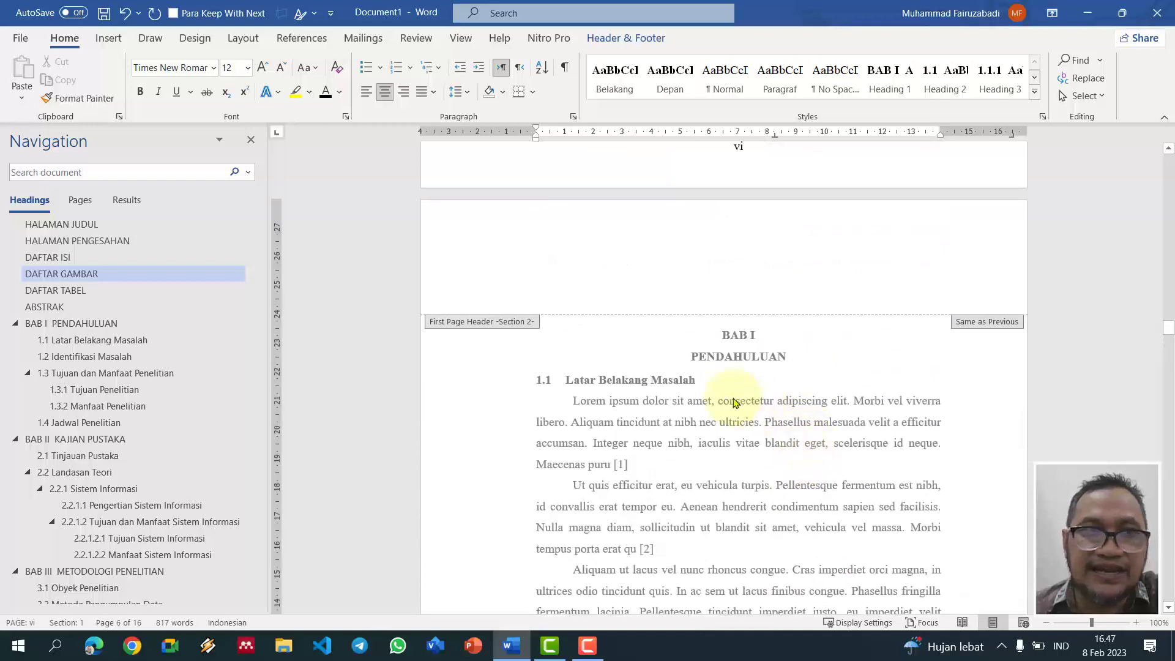
scroll(865, 375, down, 9)
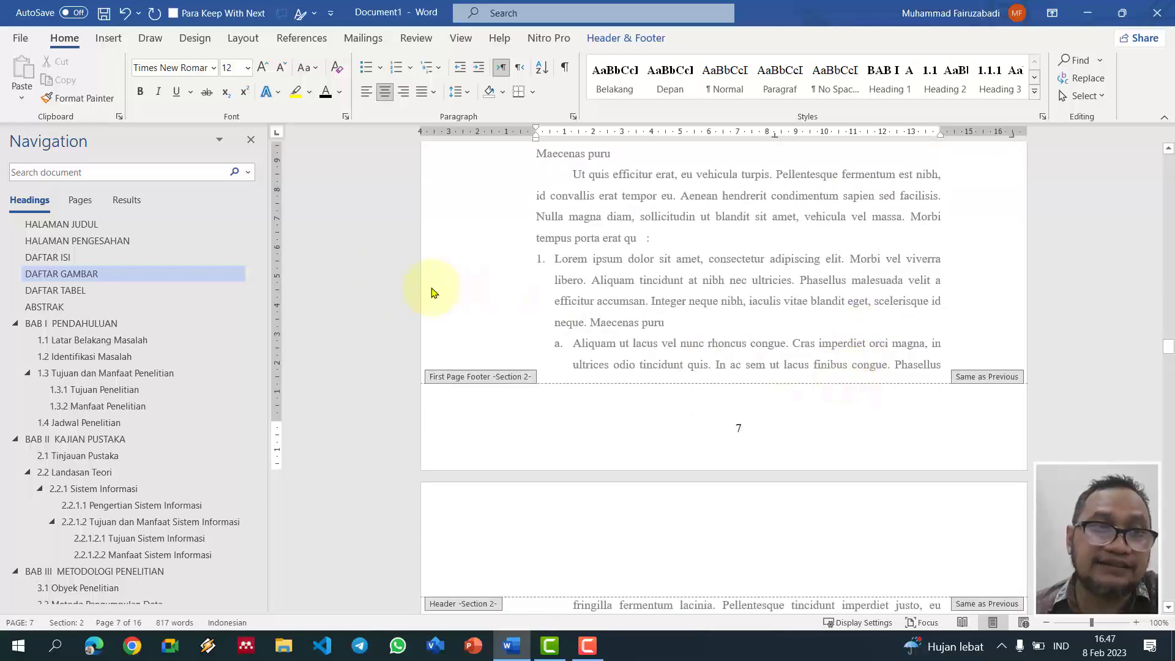
click(242, 38)
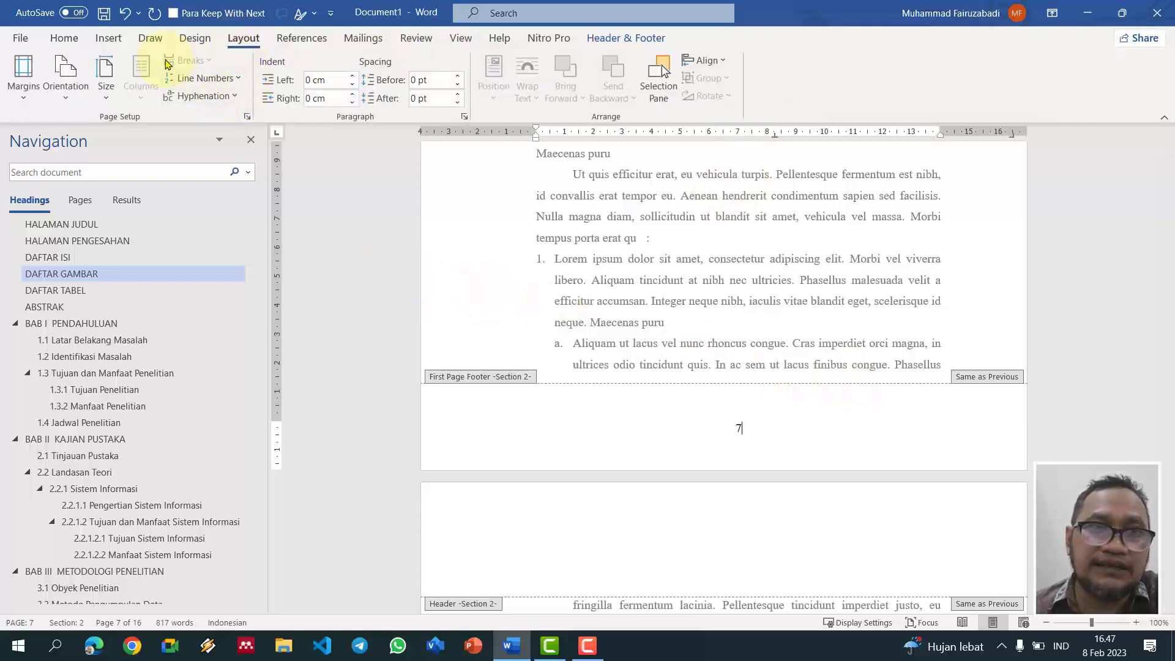
click(645, 43)
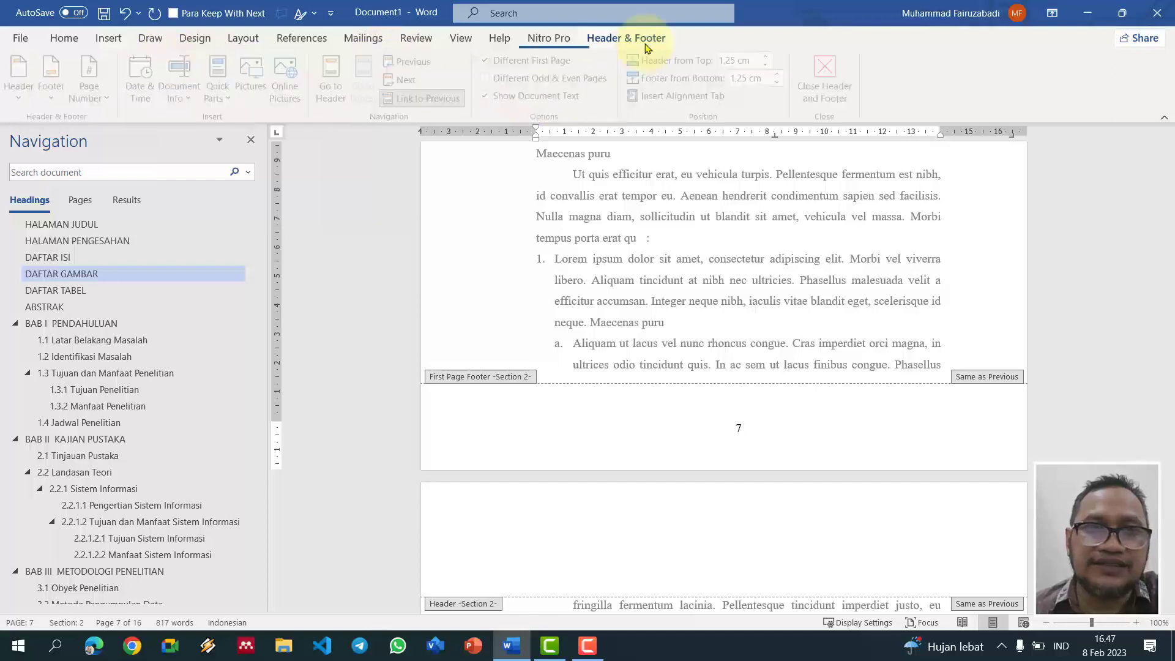
click(112, 97)
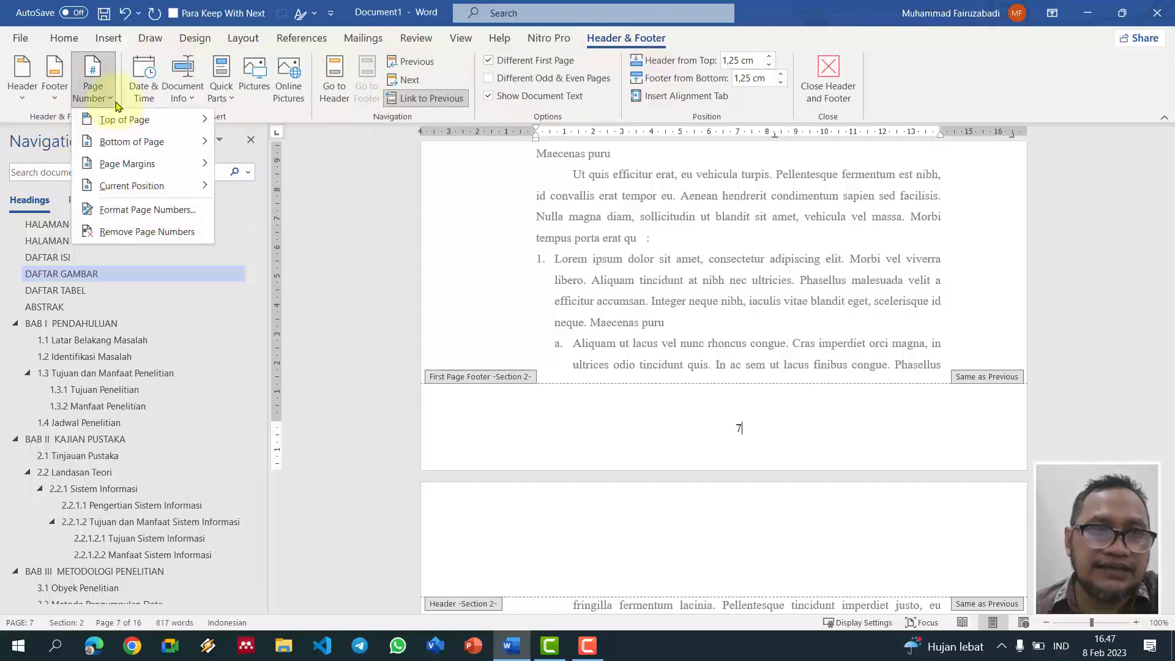
click(167, 210)
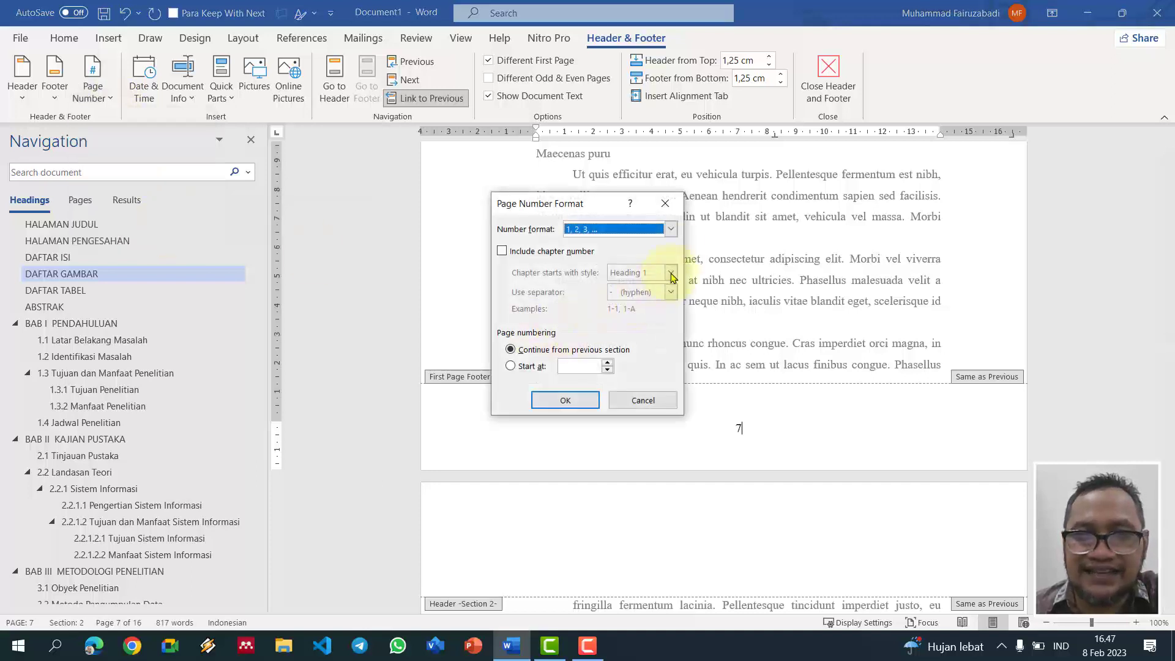
click(530, 367)
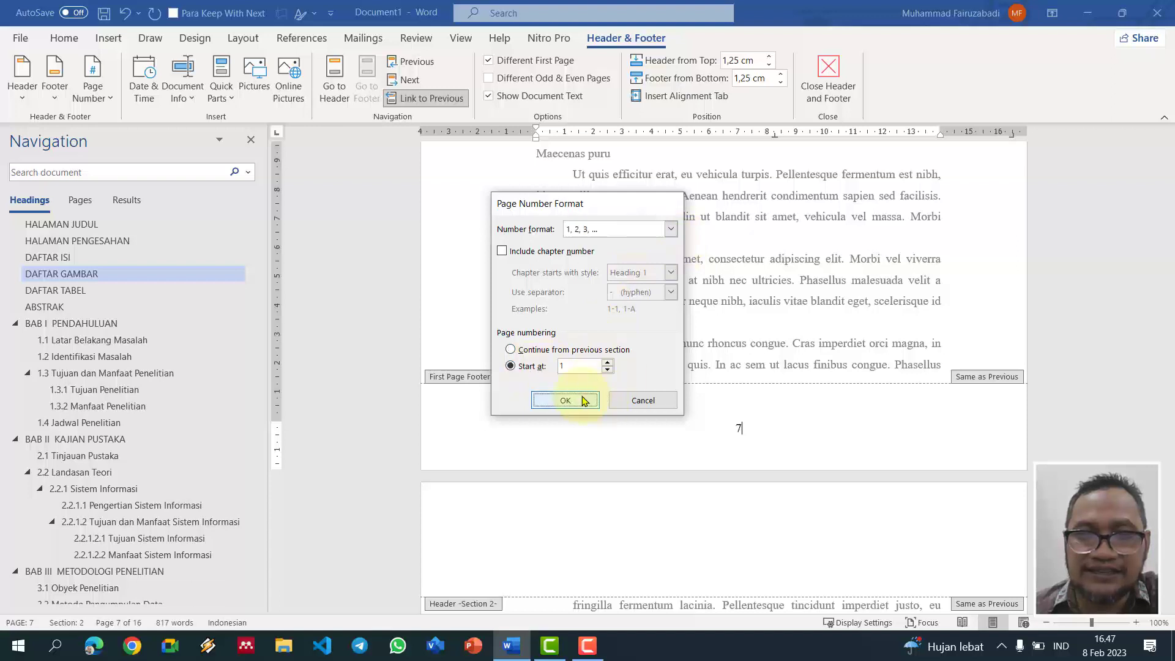
click(597, 400)
double_click(764, 447)
Step: Unlink Section 2's regular footer from the previous section and delete its page number
scroll(765, 441, up, 10)
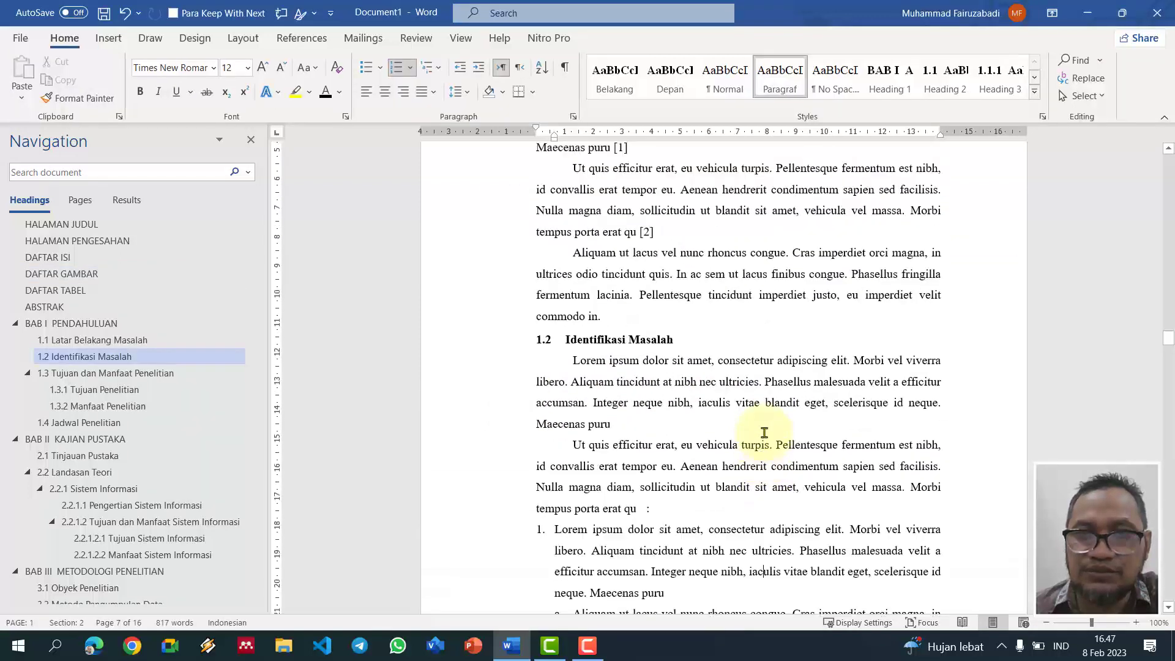
scroll(765, 433, down, 15)
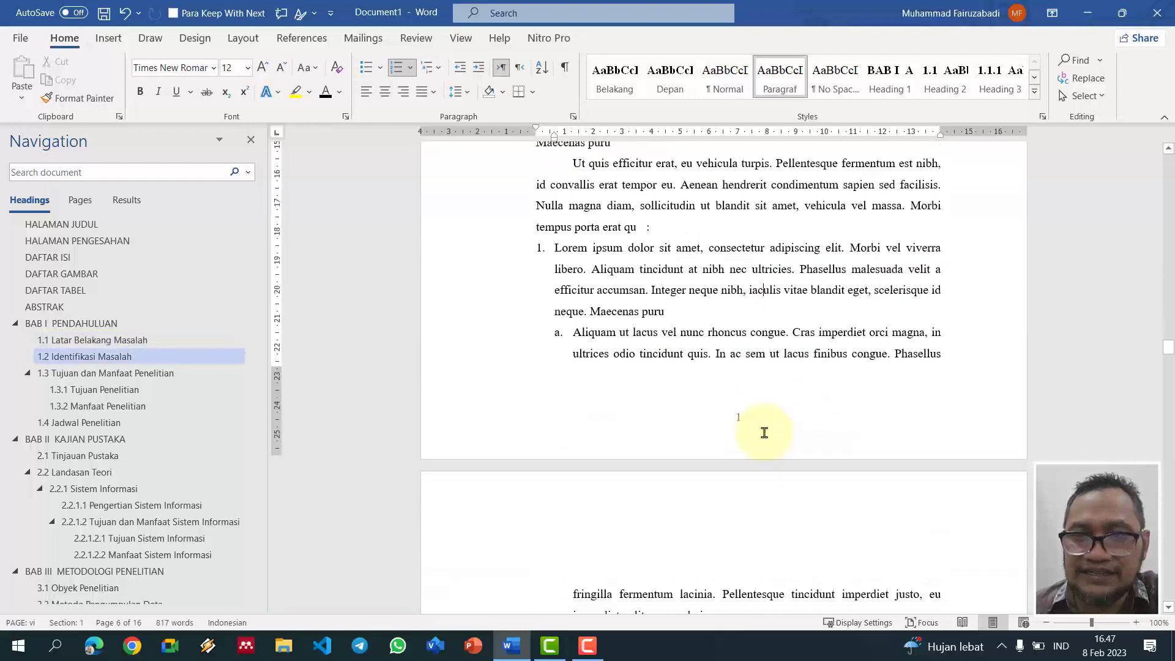
scroll(758, 341, down, 5)
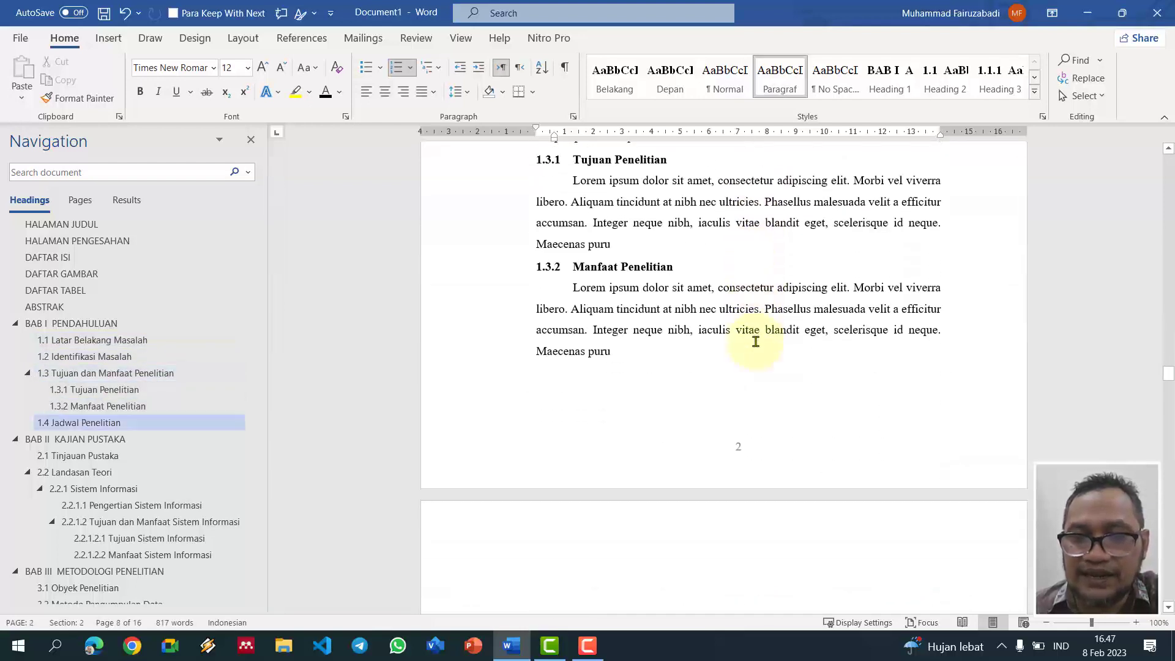
click(751, 444)
double_click(752, 445)
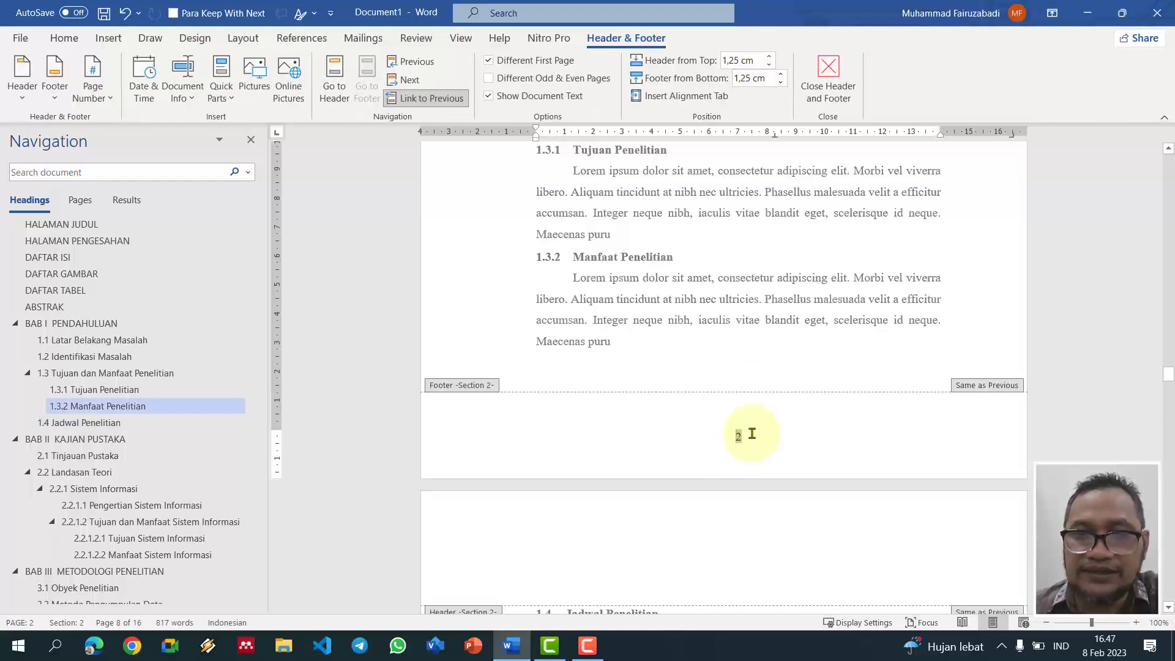
click(437, 103)
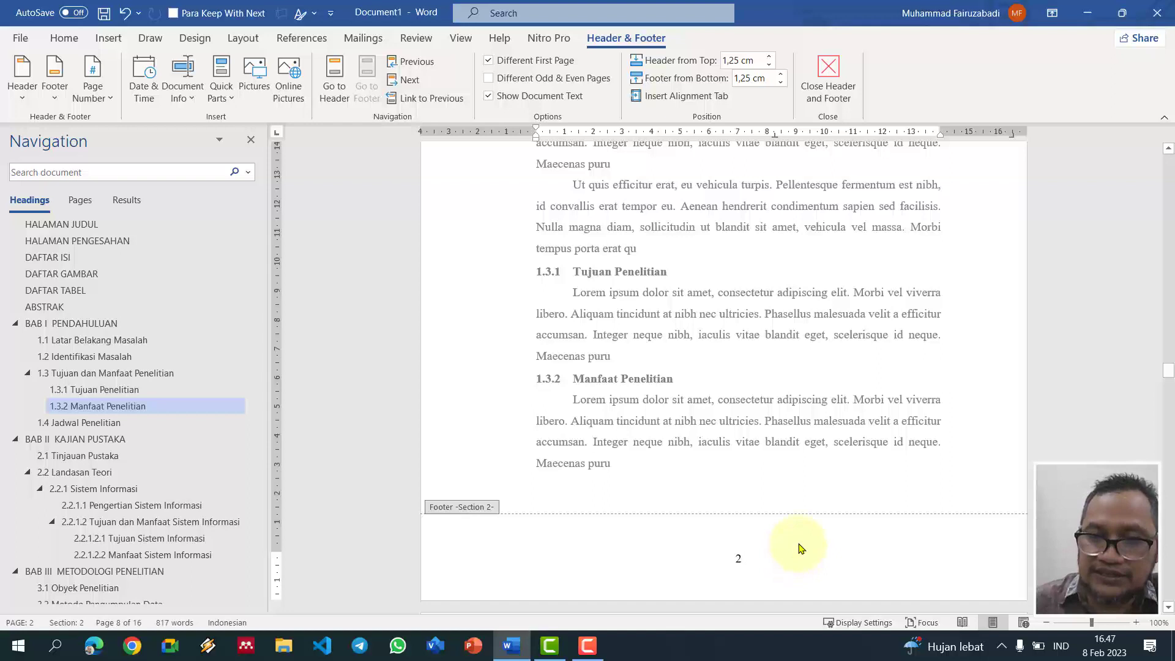
double_click(672, 344)
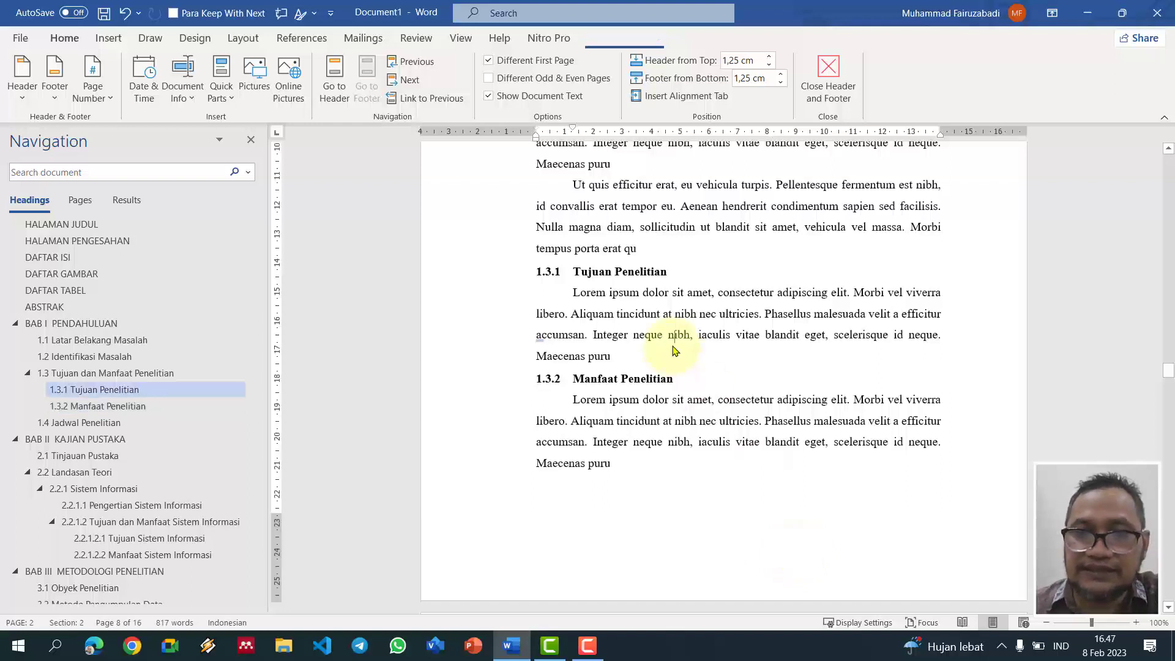
Step: Open Section 2's regular header on the second page of BAB I and unlink it from the previous section
scroll(714, 350, up, 10)
scroll(714, 354, up, 10)
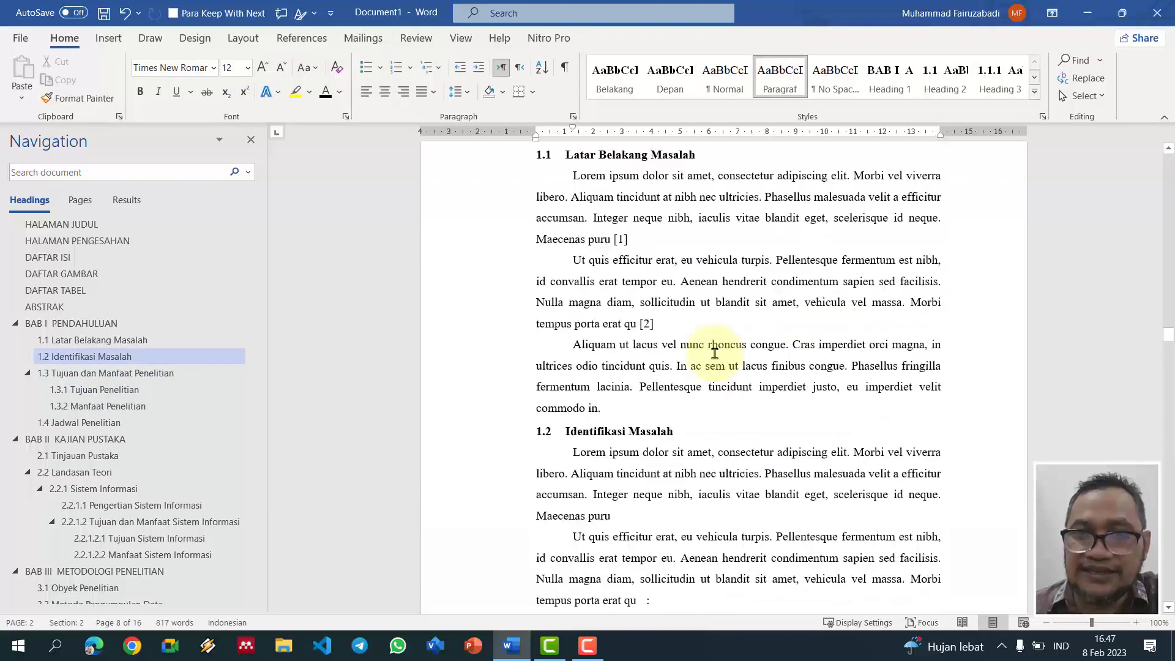
scroll(830, 333, down, 15)
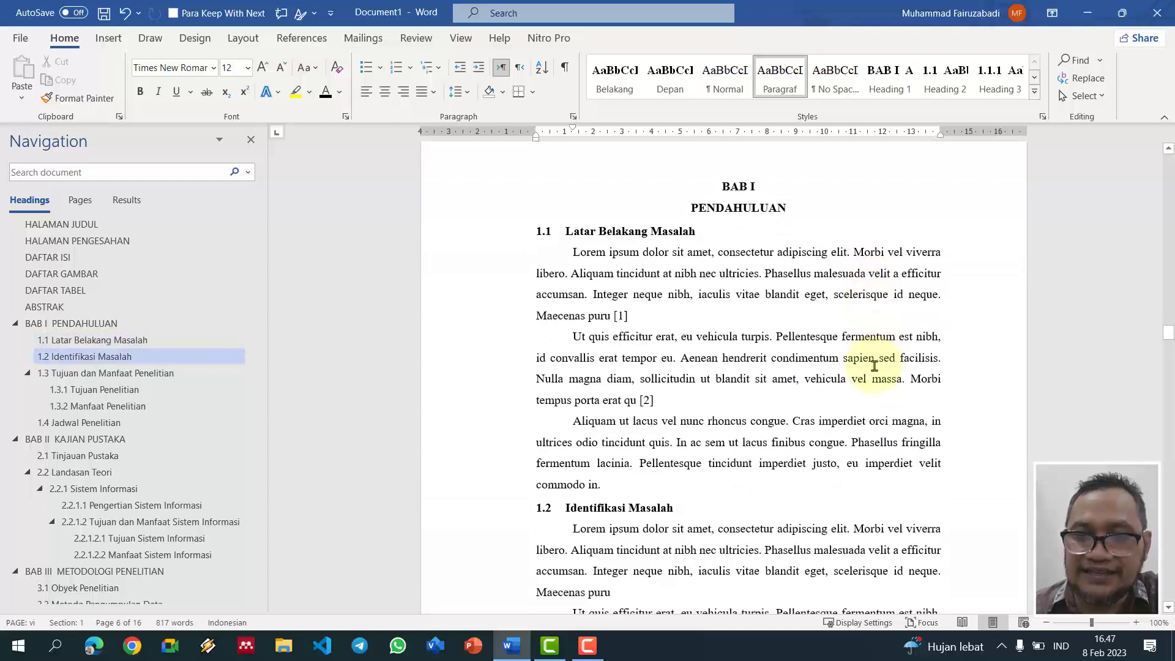
scroll(876, 364, down, 3)
scroll(872, 349, up, 10)
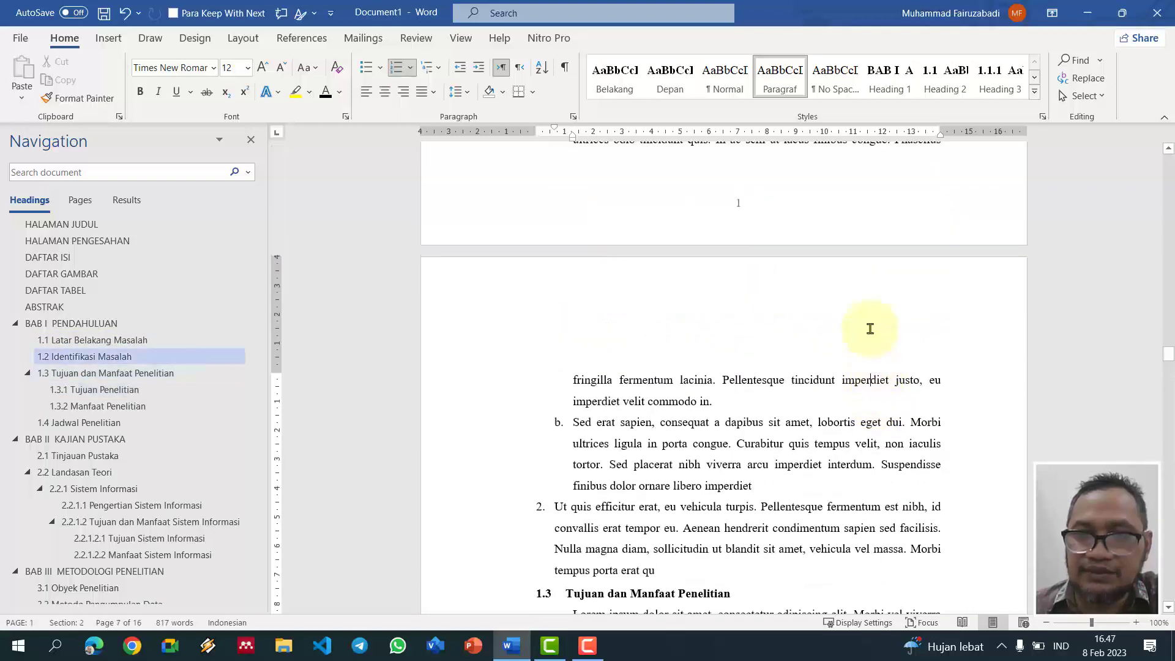
double_click(869, 329)
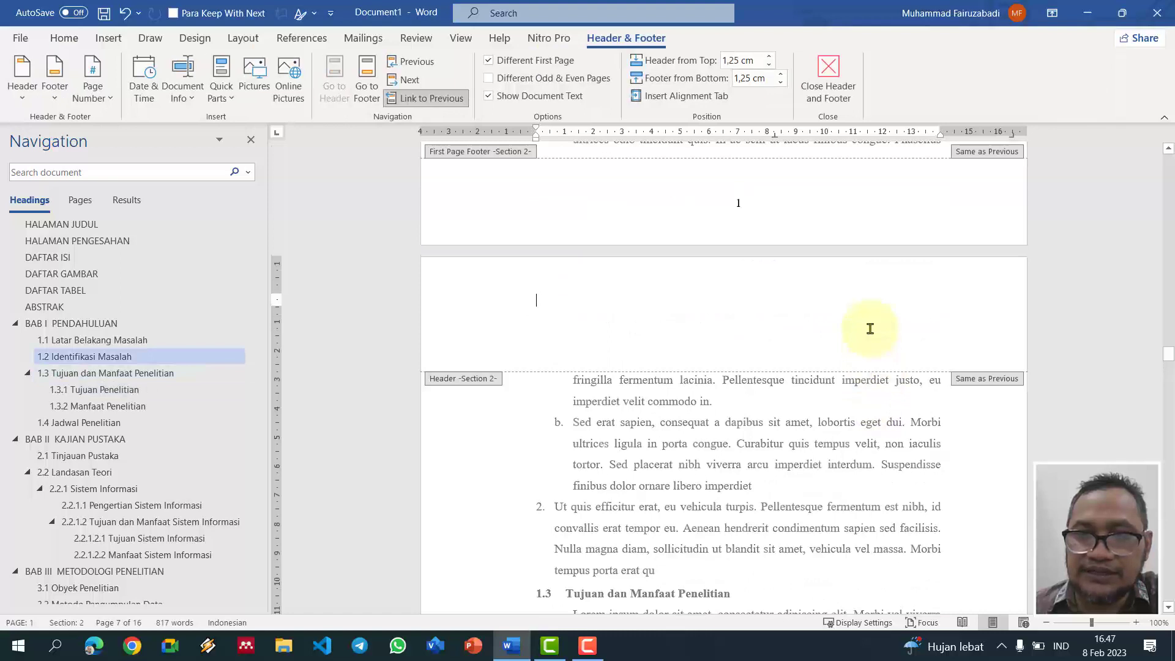
click(426, 100)
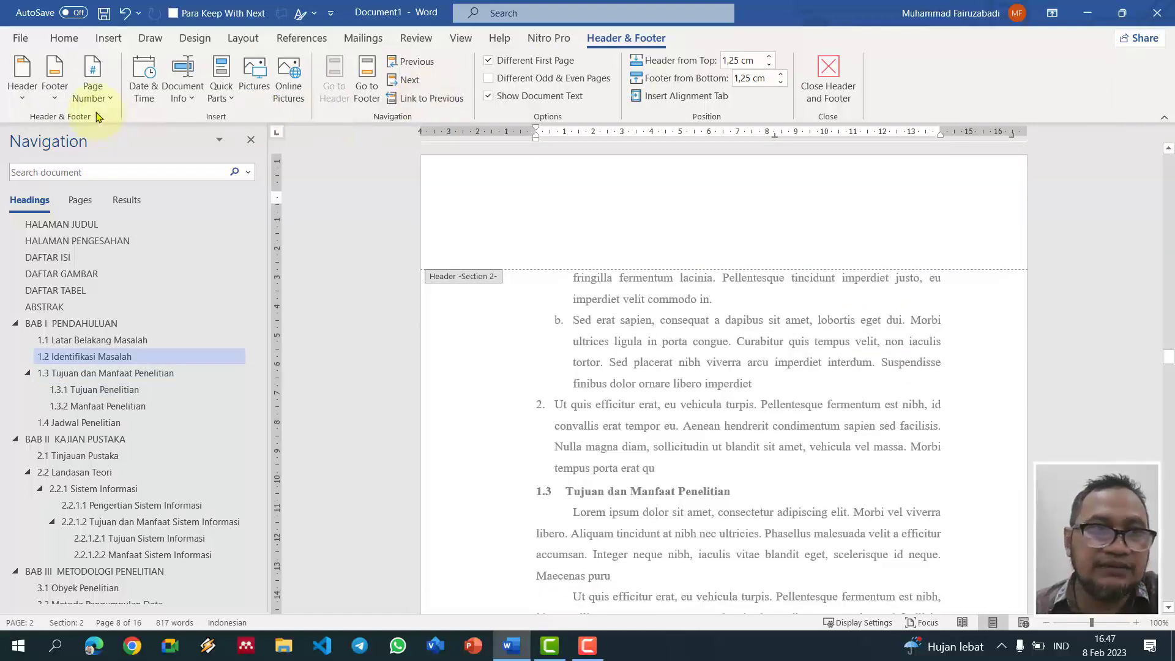
Step: Insert a plain page number at the current position in Section 2's header, right-align it and return to the body text
click(100, 106)
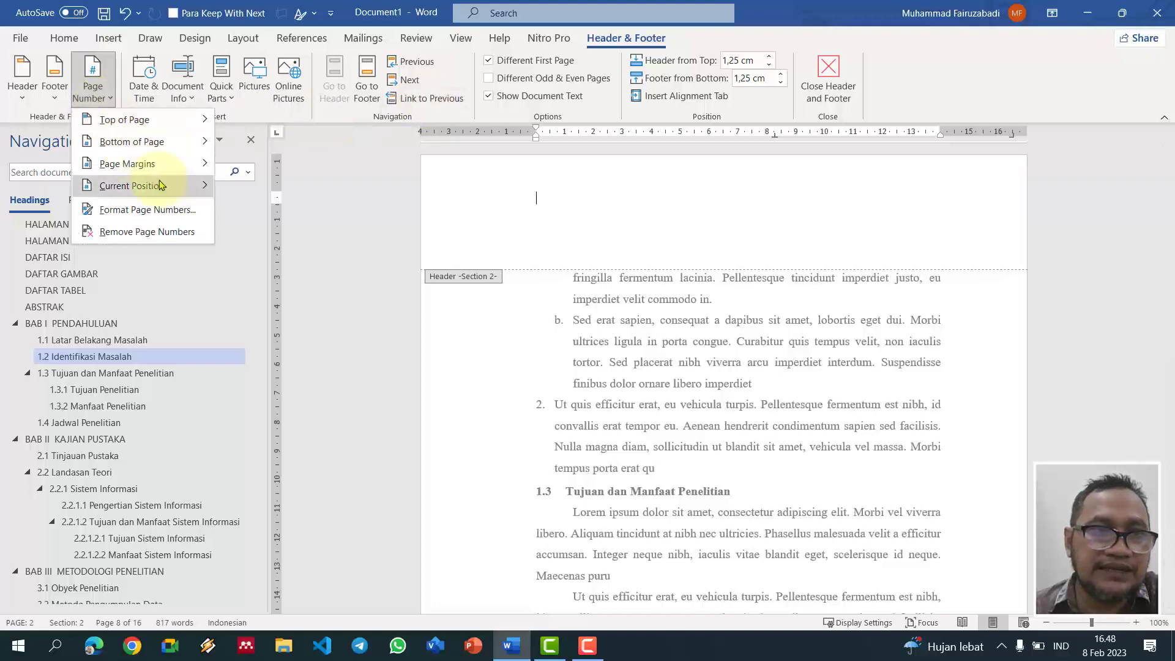
mouse_move(161, 185)
click(240, 246)
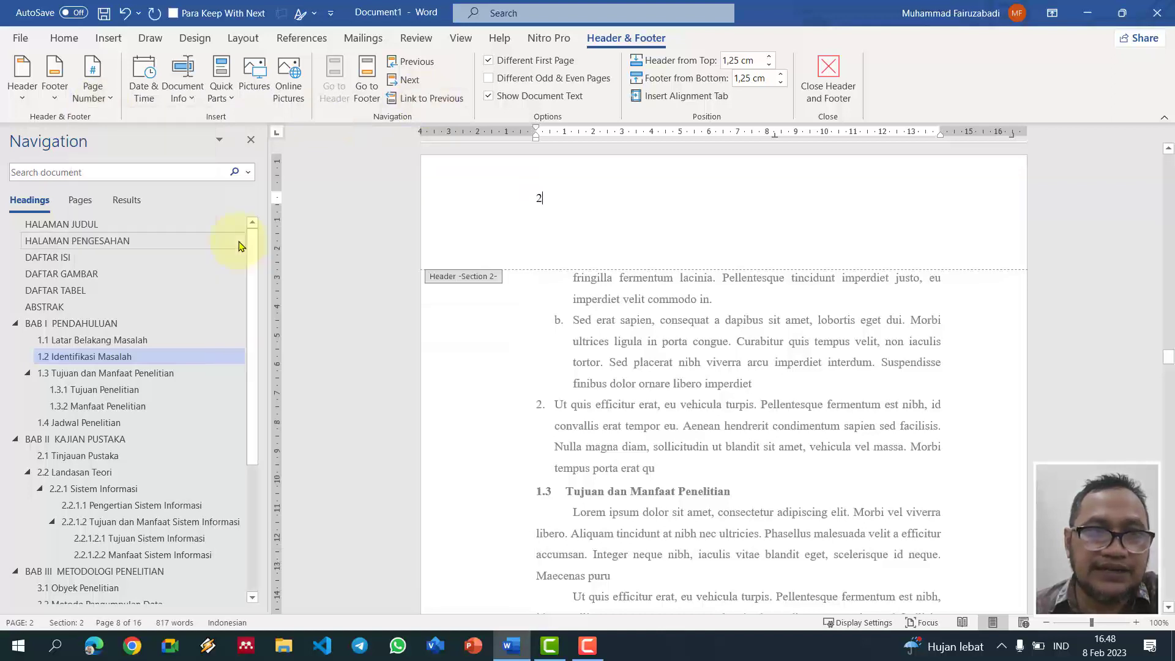
click(64, 38)
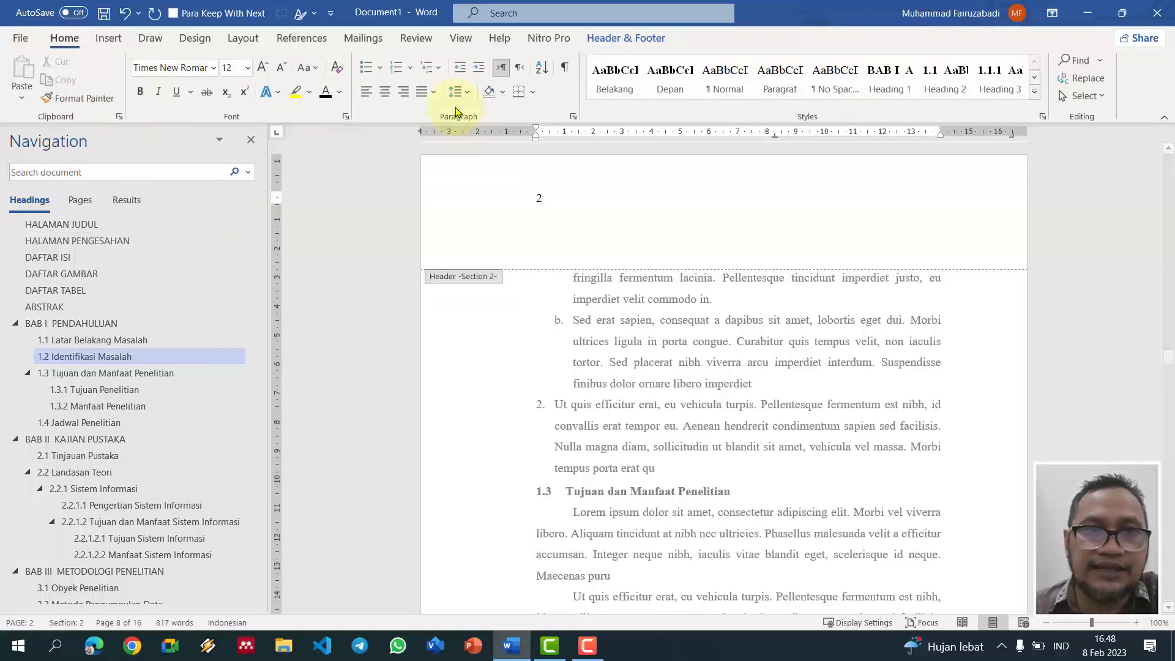
click(403, 91)
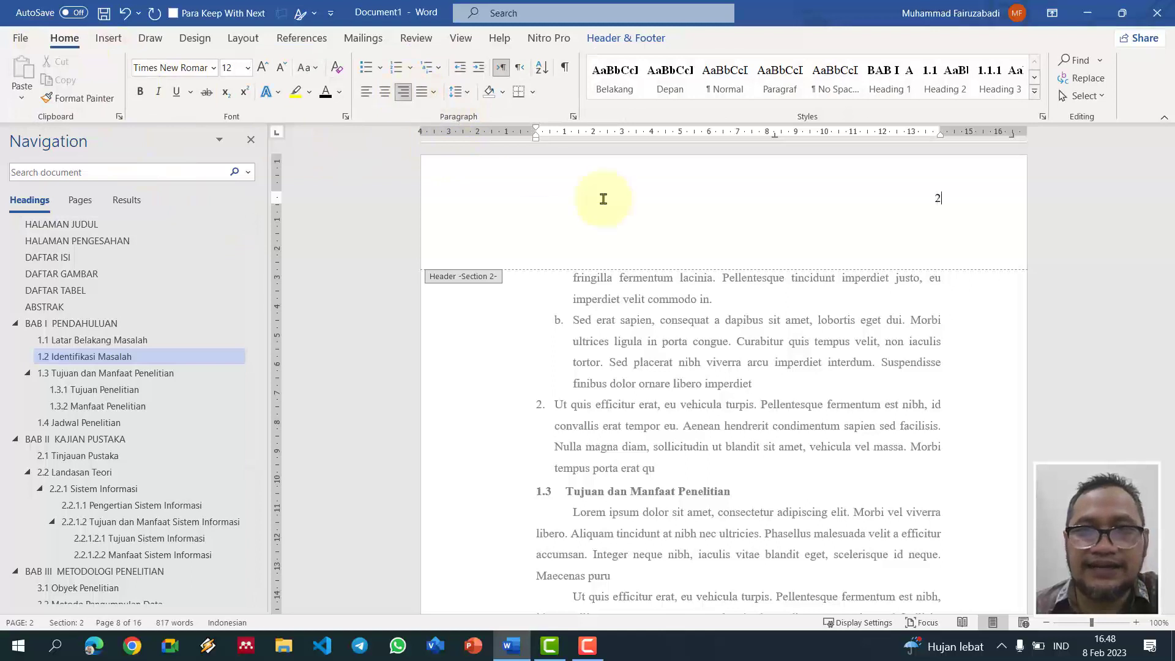
double_click(804, 341)
Step: Check the page number placement on the first and following pages of BAB I and BAB II
scroll(806, 341, up, 10)
scroll(807, 340, up, 5)
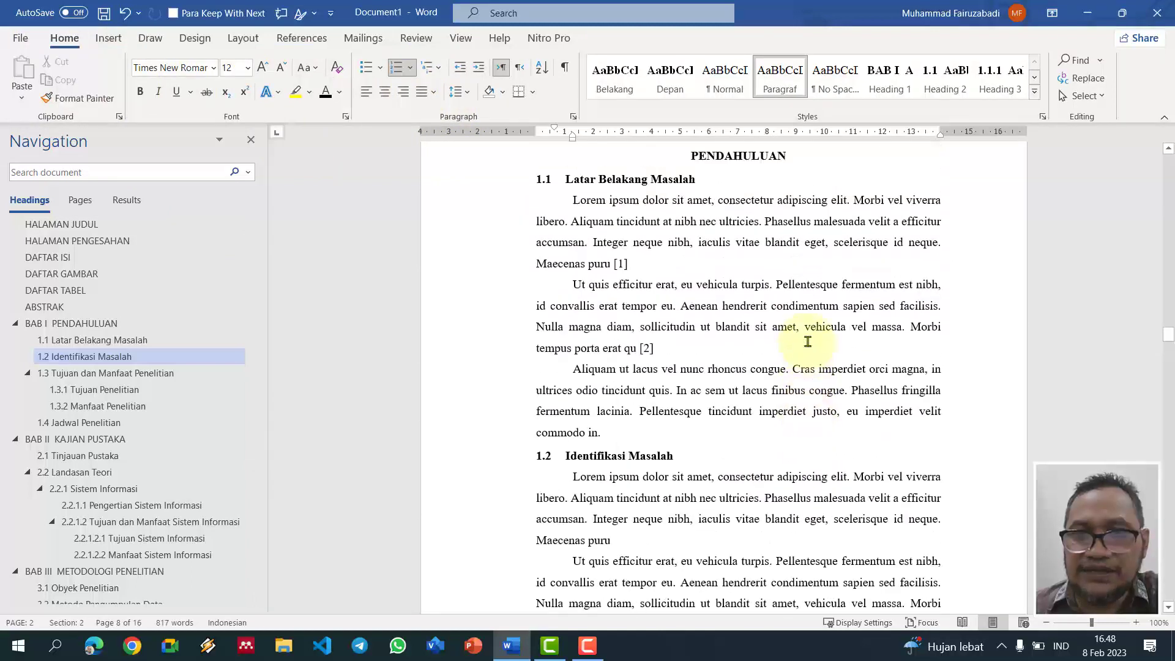
scroll(796, 342, down, 10)
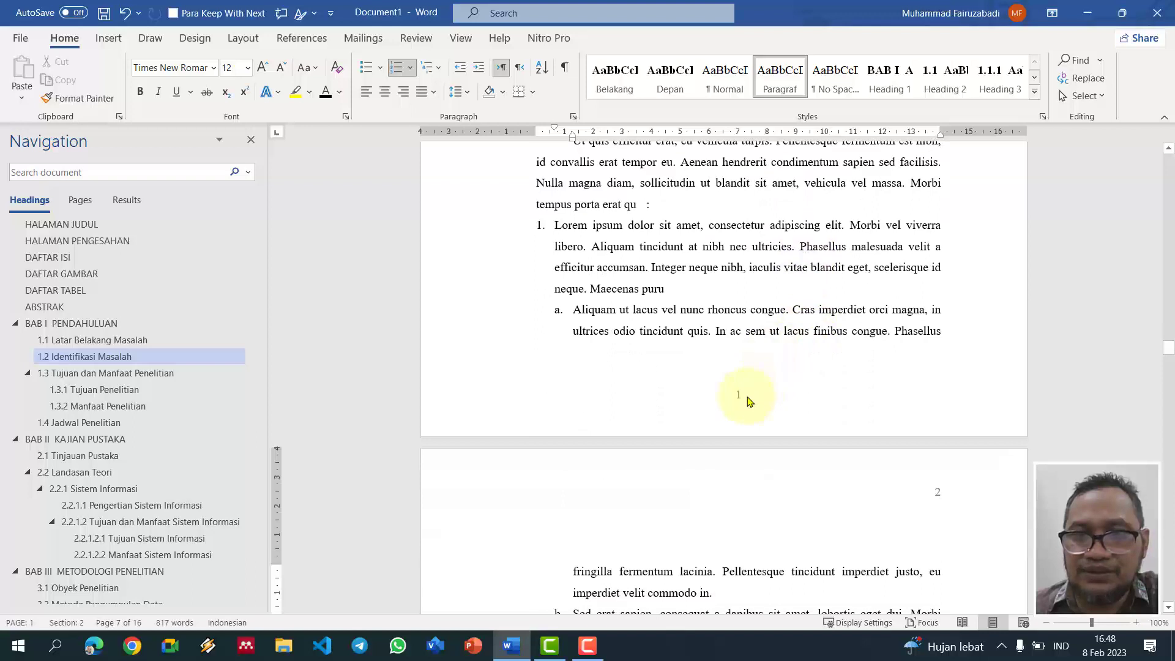
scroll(796, 394, down, 3)
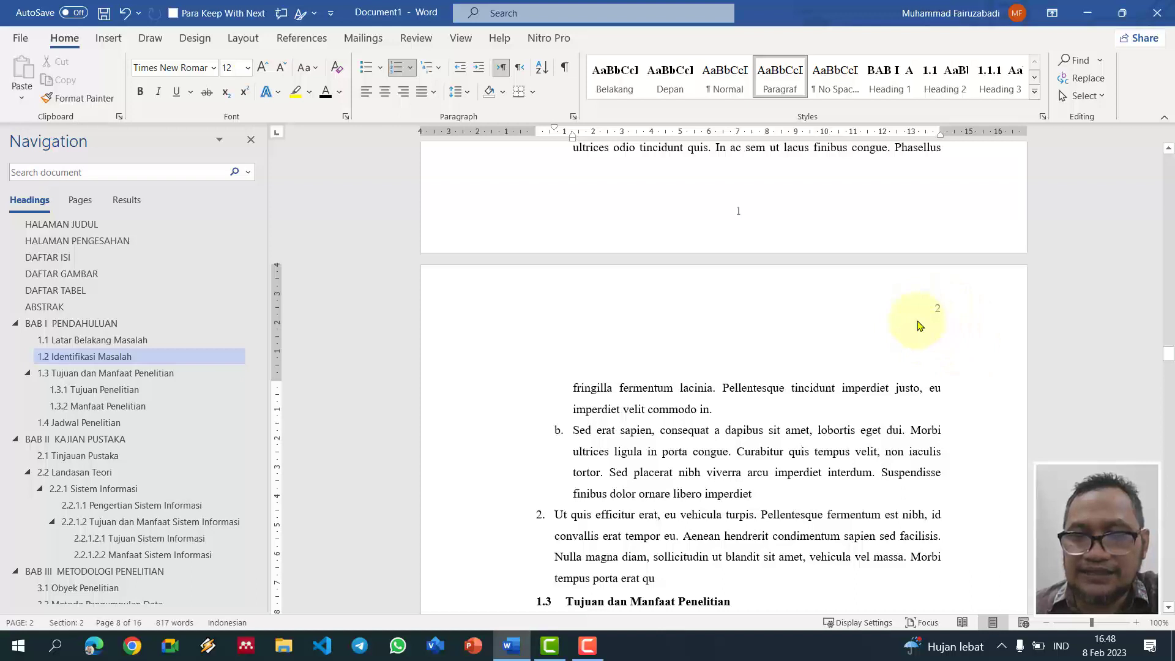
scroll(918, 326, down, 12)
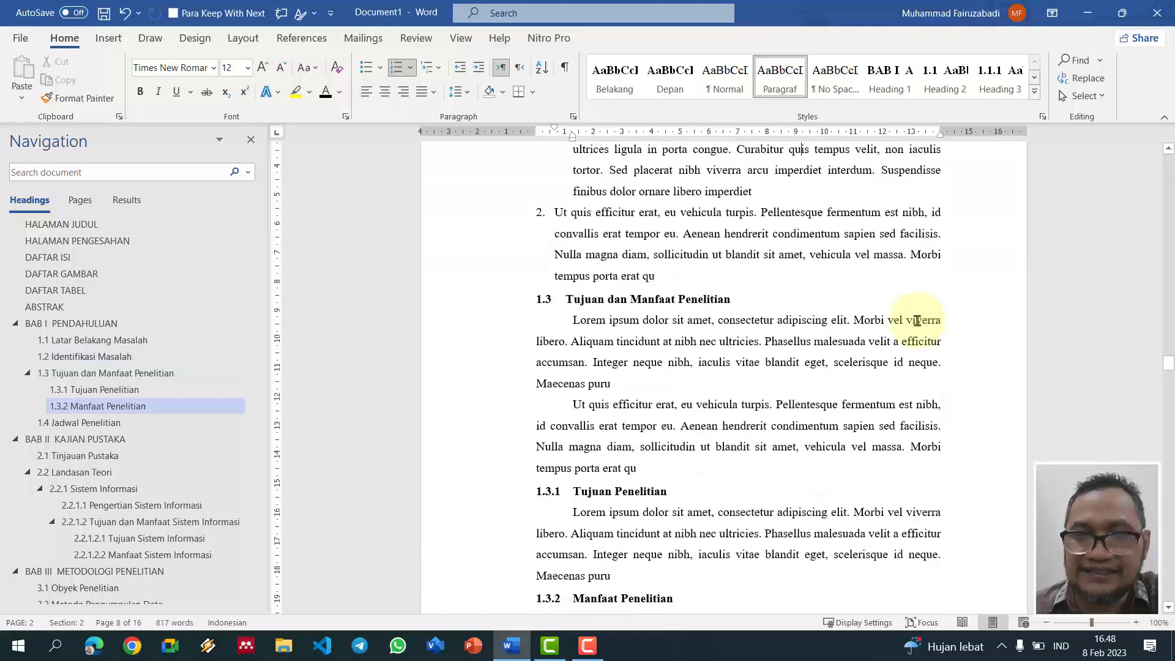
click(92, 439)
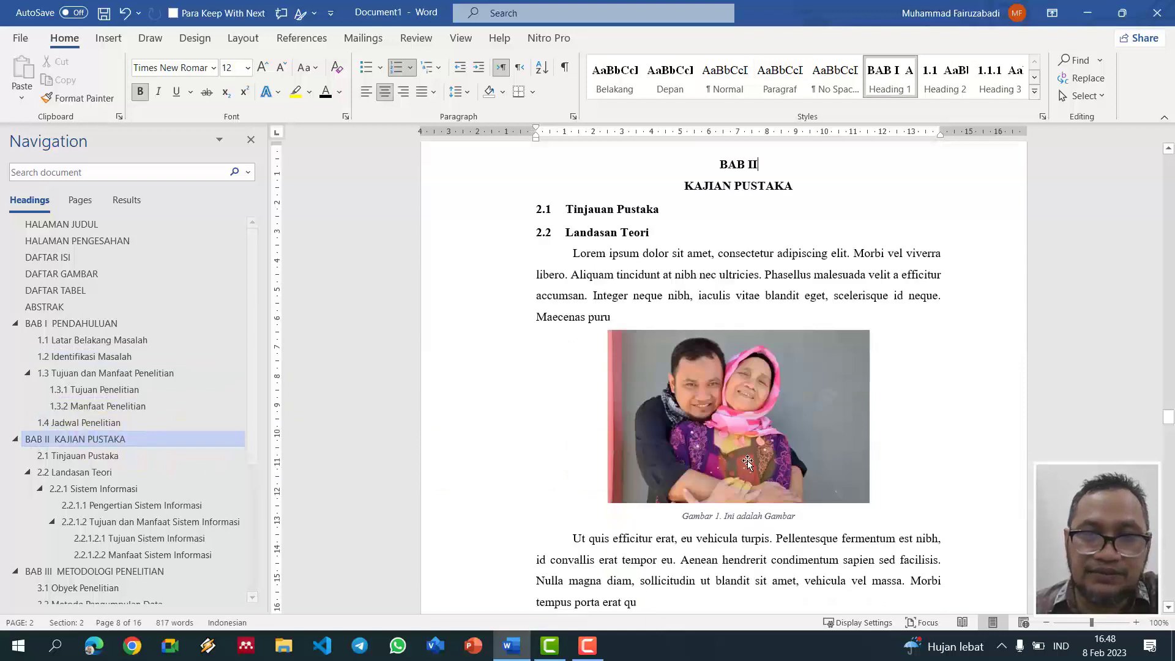
scroll(747, 460, down, 6)
scroll(741, 480, down, 5)
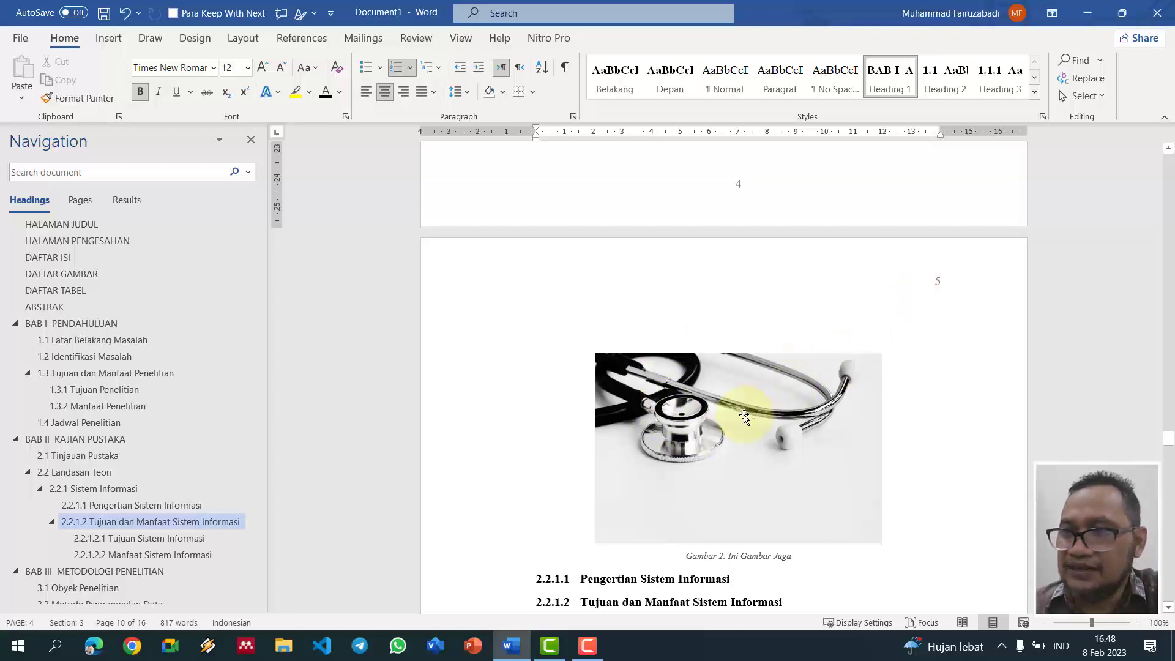
Step: Add an empty line below the DAFTAR ISI heading in the front matter
scroll(747, 413, up, 2)
scroll(747, 413, up, 3)
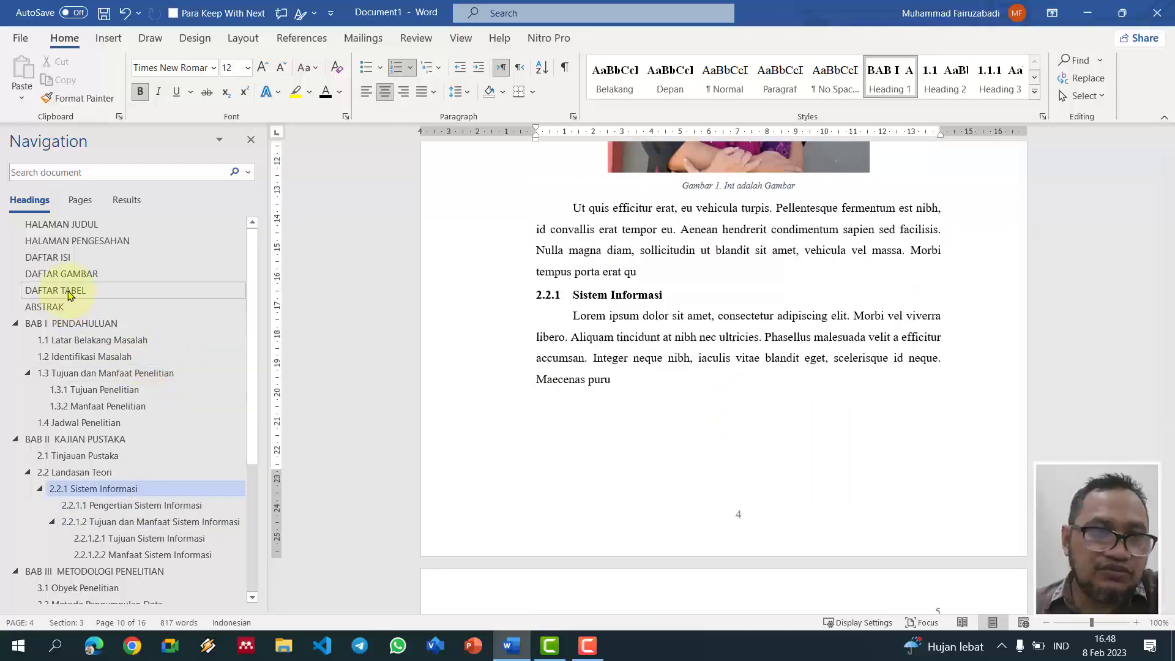
click(73, 259)
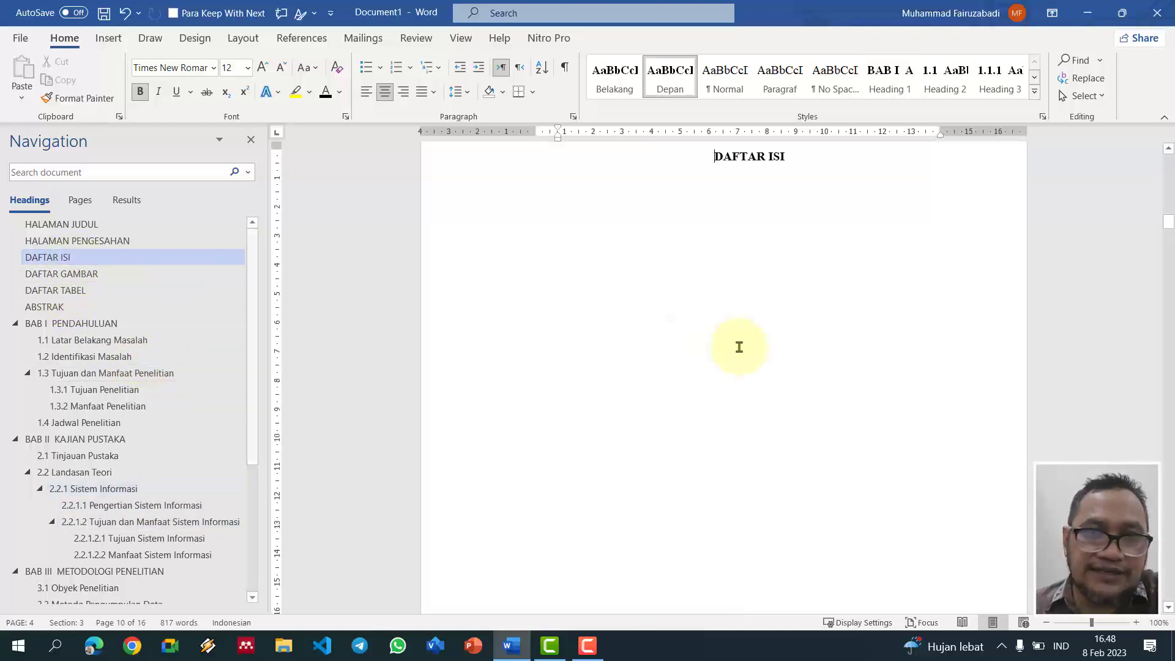
click(811, 266)
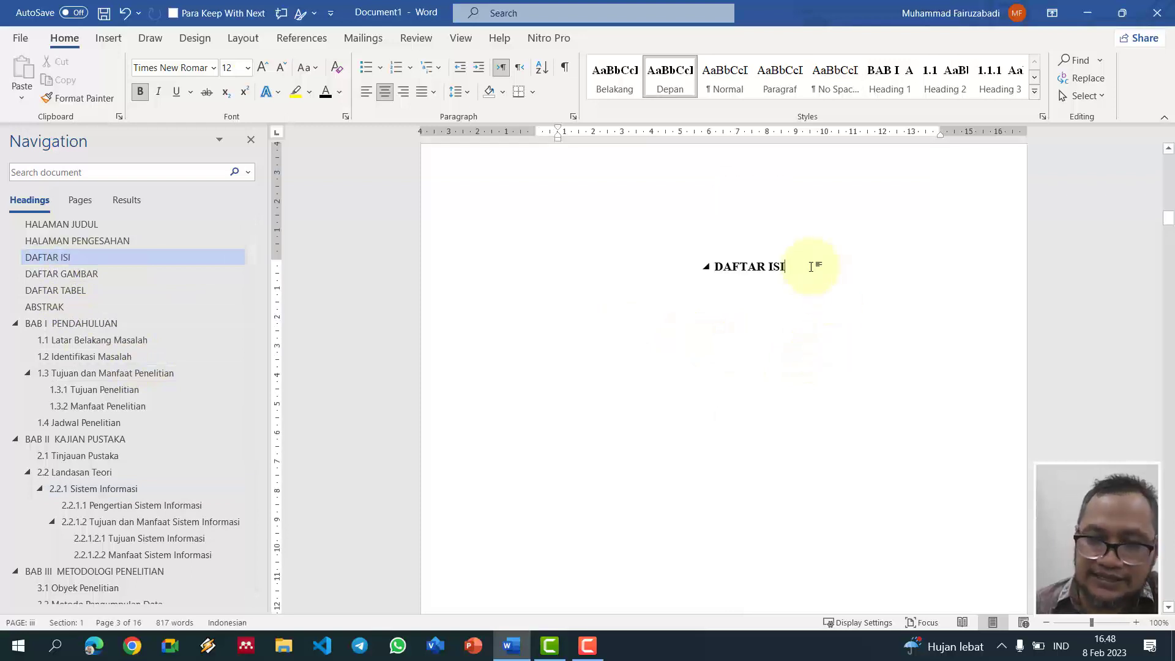
key(Return)
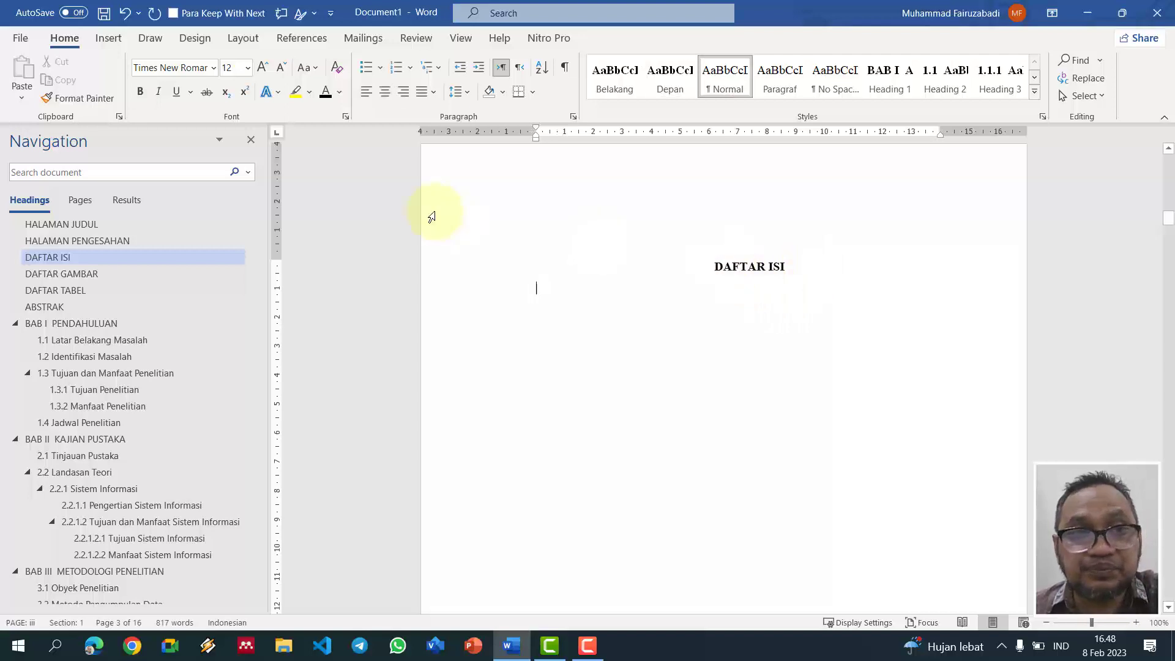
Step: Set up a custom table of contents with hyperlinks instead of page numbers turned off
click(302, 38)
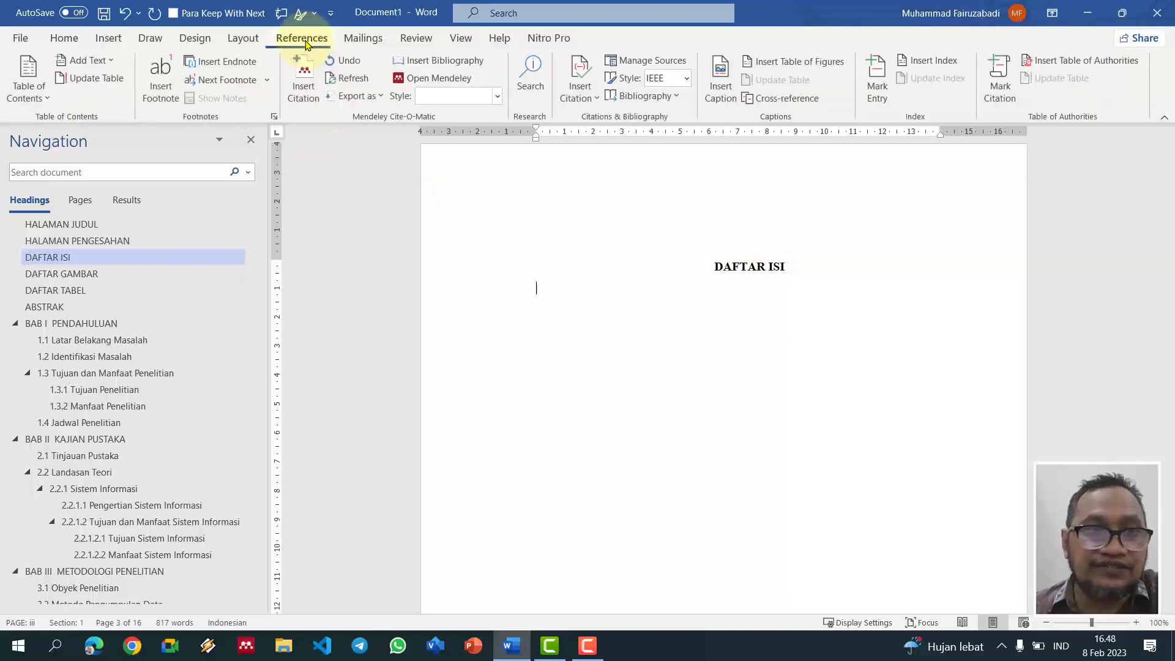
click(38, 96)
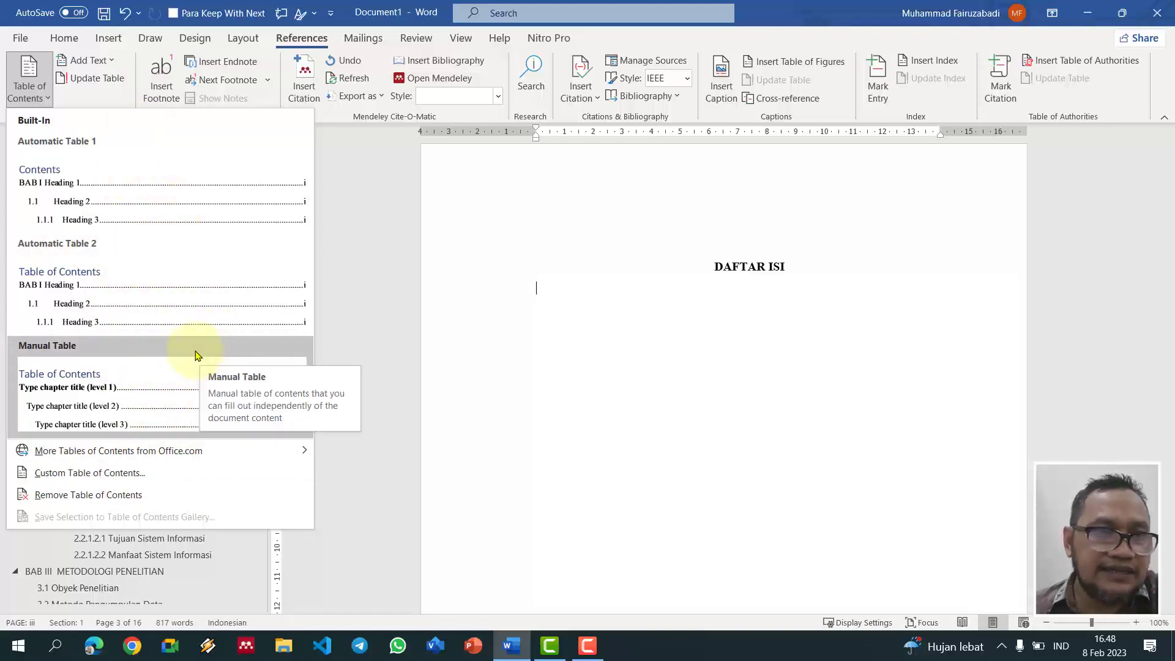
click(113, 477)
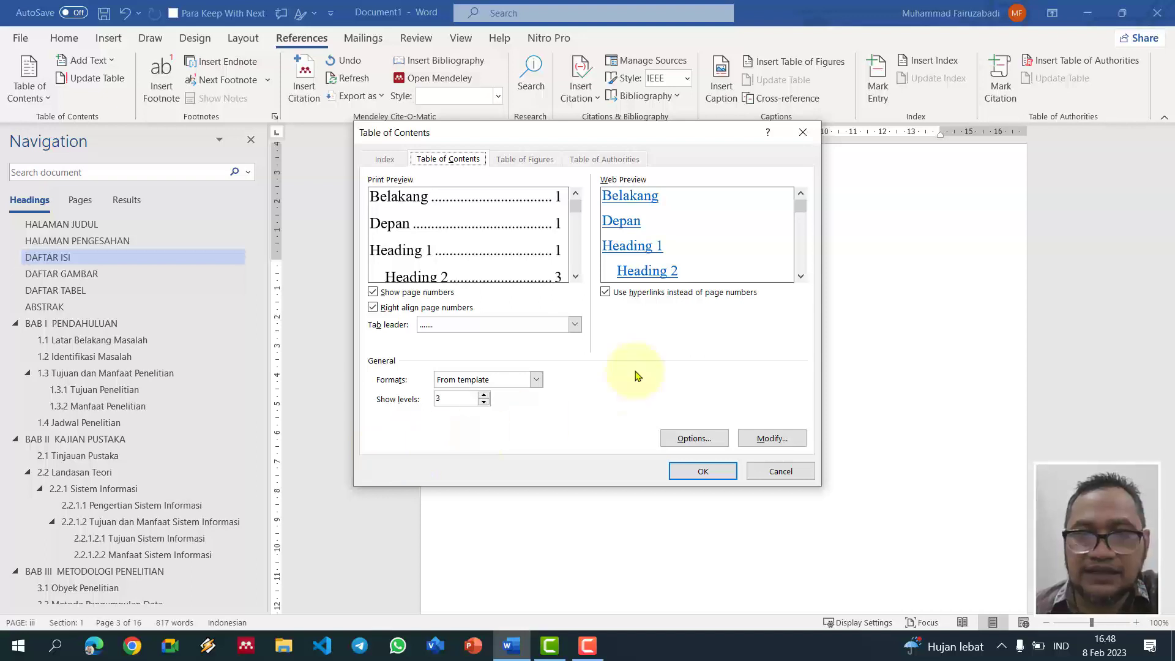
click(637, 293)
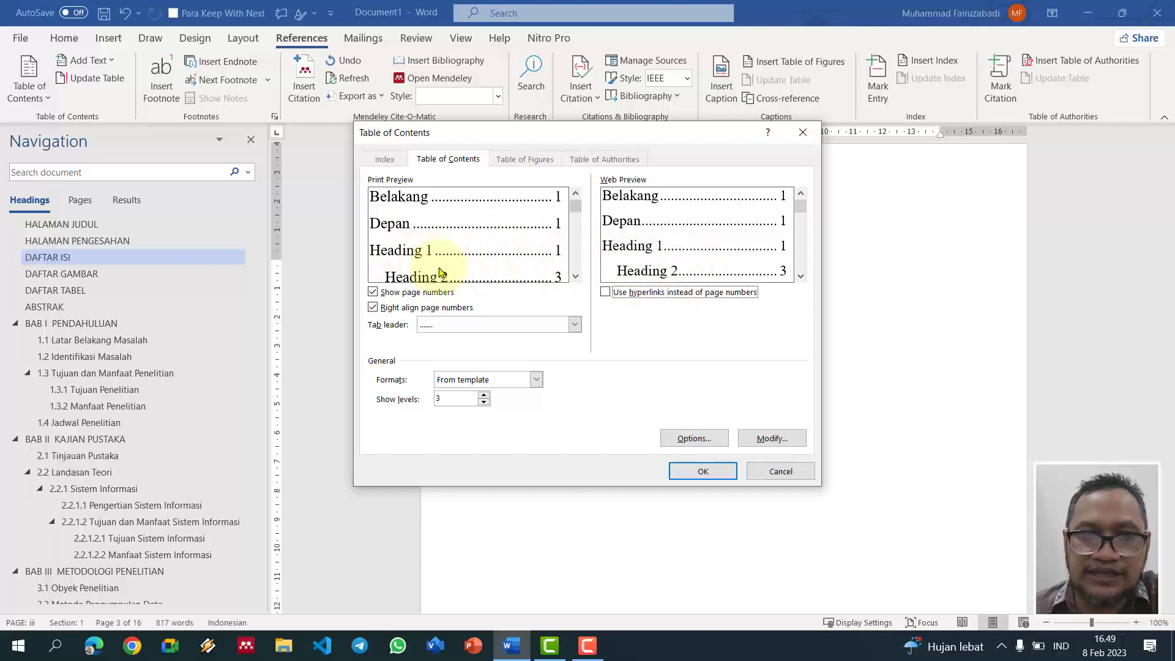
Step: Review and accept the table of contents options with Belakang and Depan at level 1 and Heading 1 to 4 at levels 1 to 4
click(685, 441)
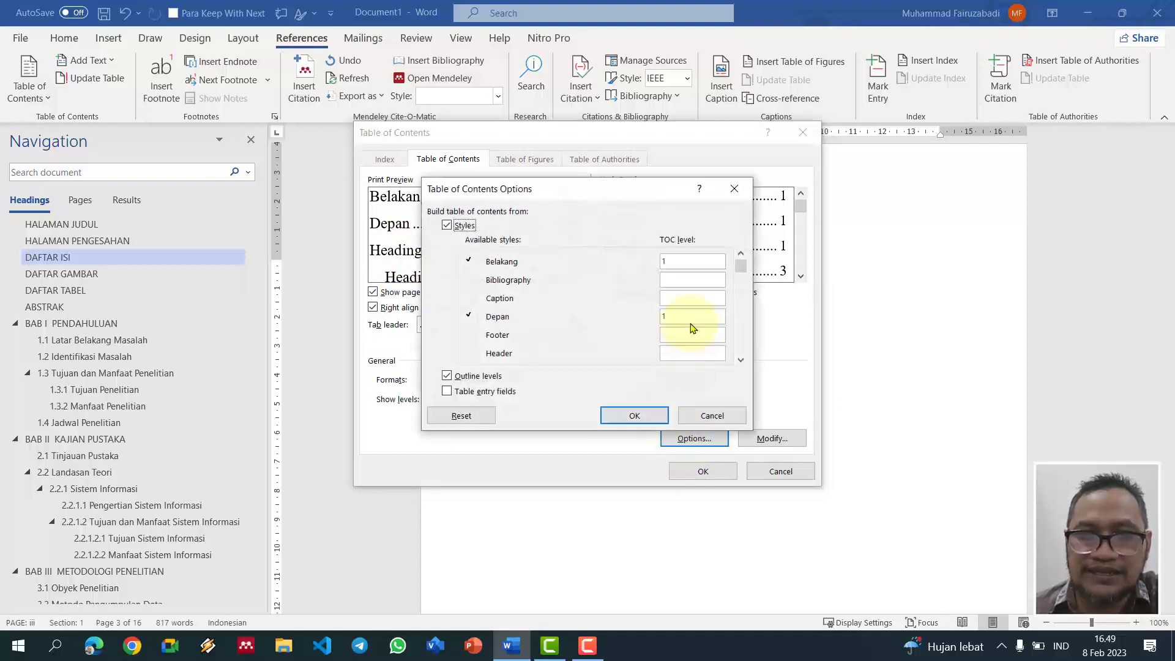
click(741, 362)
click(741, 362)
click(741, 362)
click(740, 362)
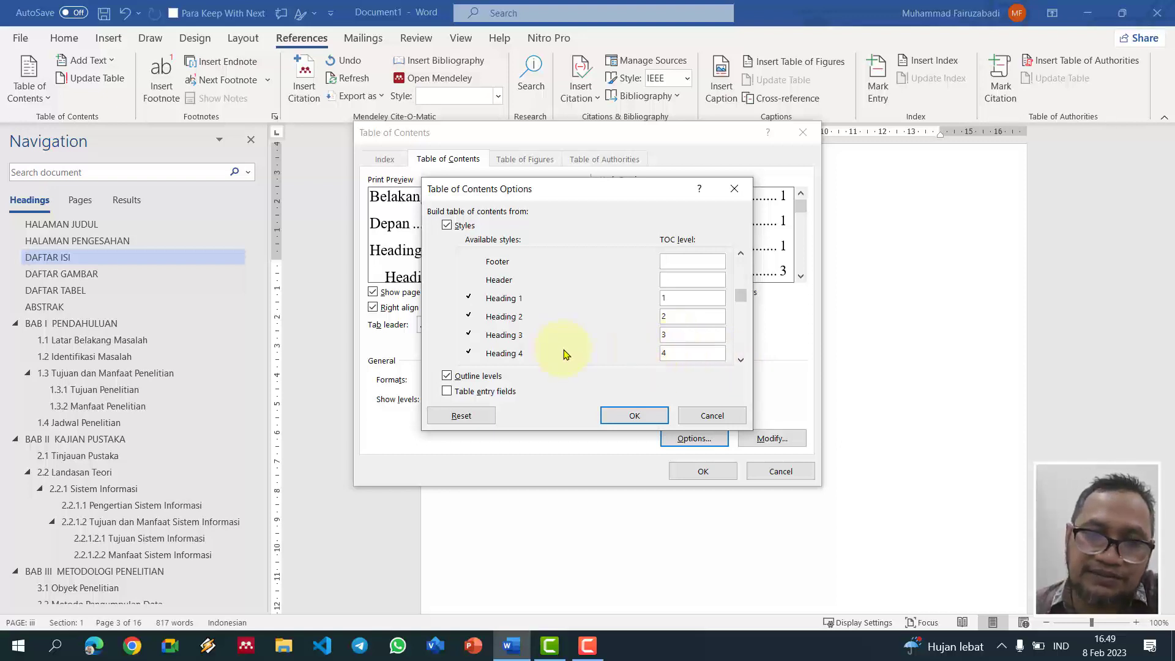
click(740, 360)
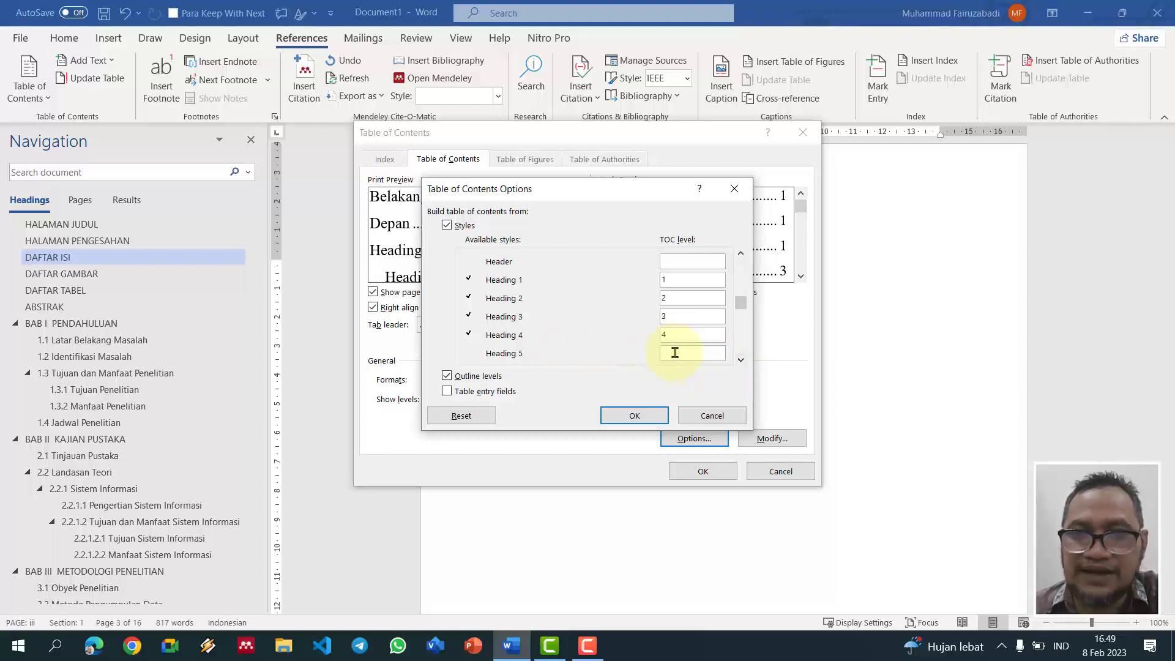
scroll(704, 324, up, 2)
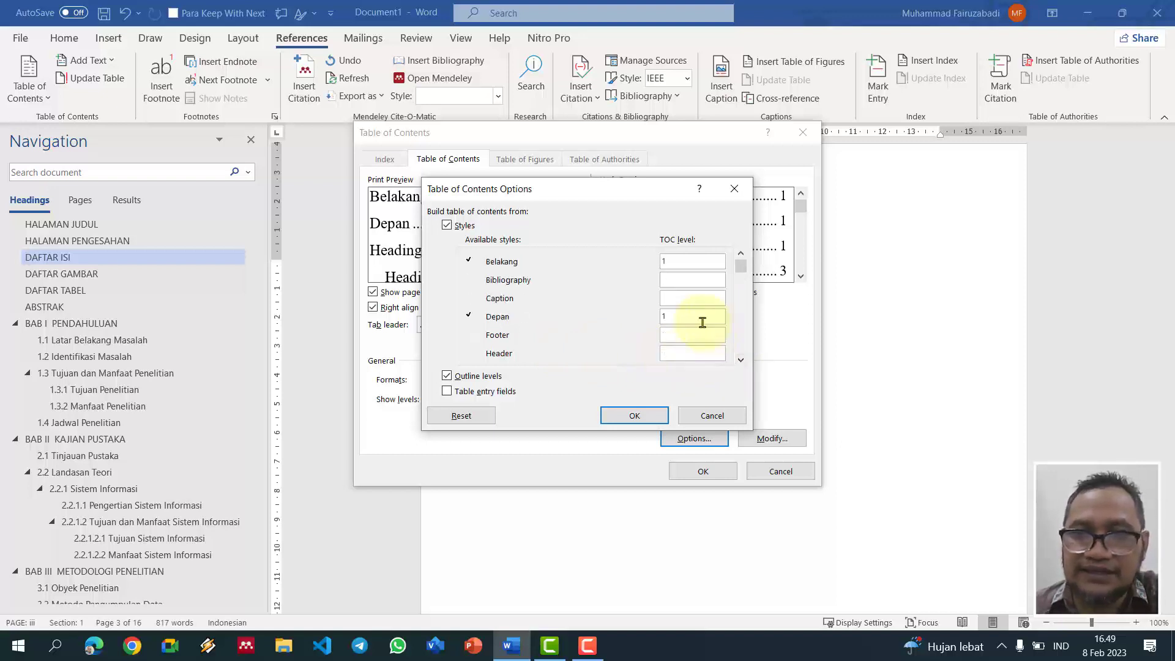
scroll(703, 323, down, 3)
scroll(702, 323, up, 2)
scroll(703, 322, up, 1)
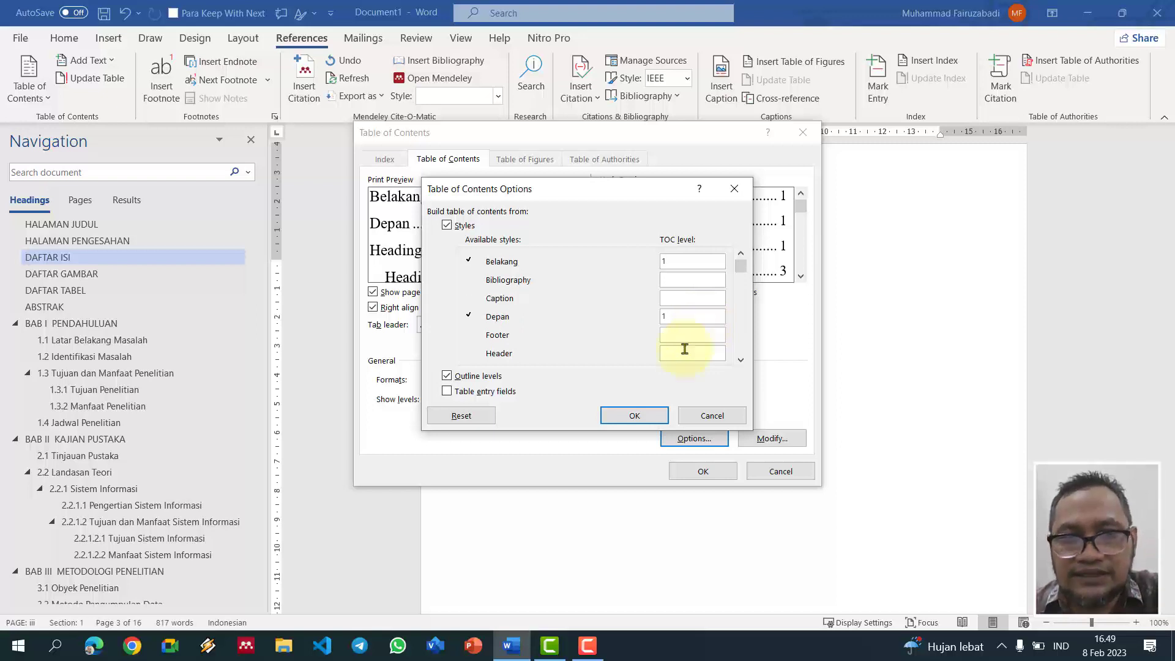
click(641, 413)
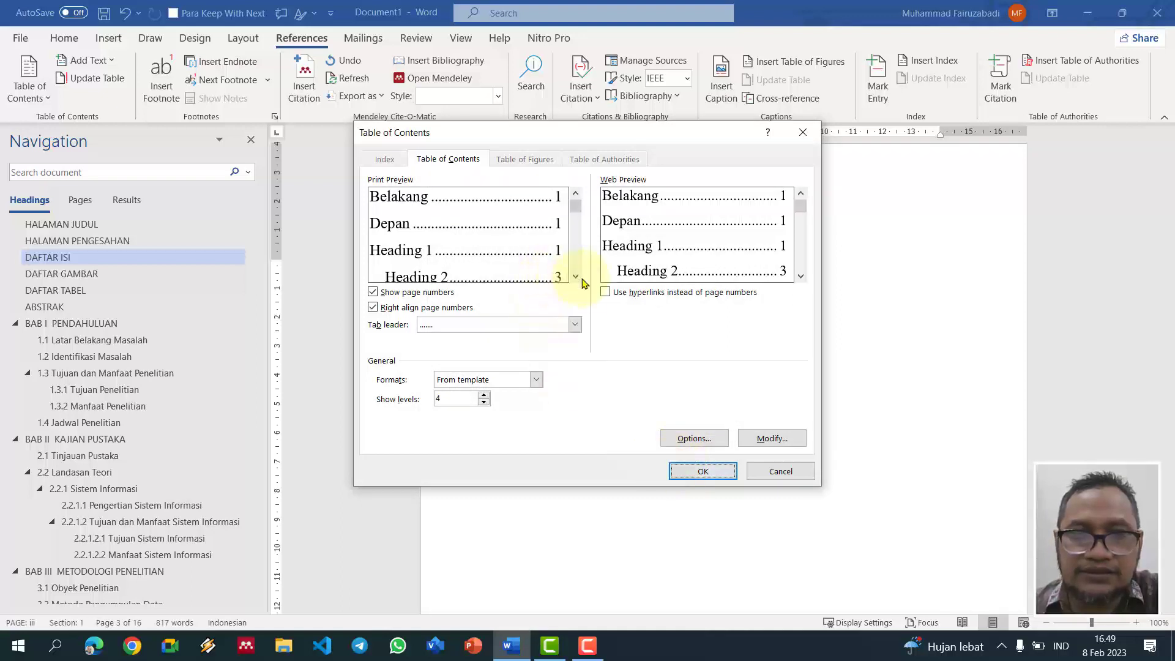
Step: Preview the Fancy, Classic, Modern and Simple formats for the table of contents and return to From template
click(535, 380)
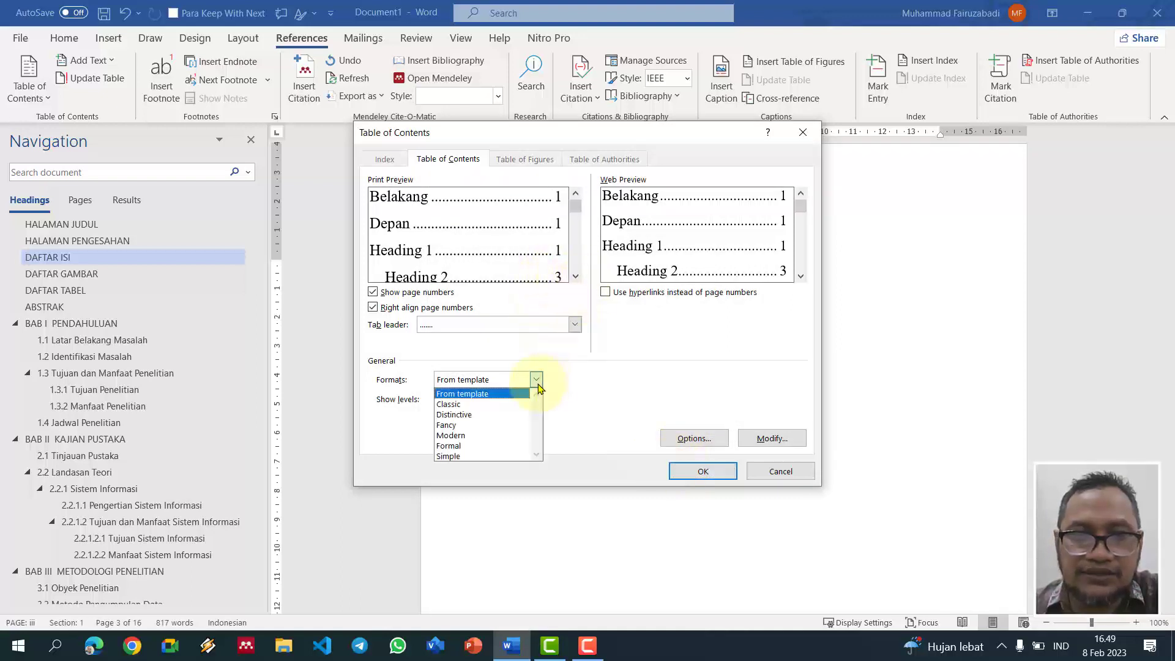
click(513, 430)
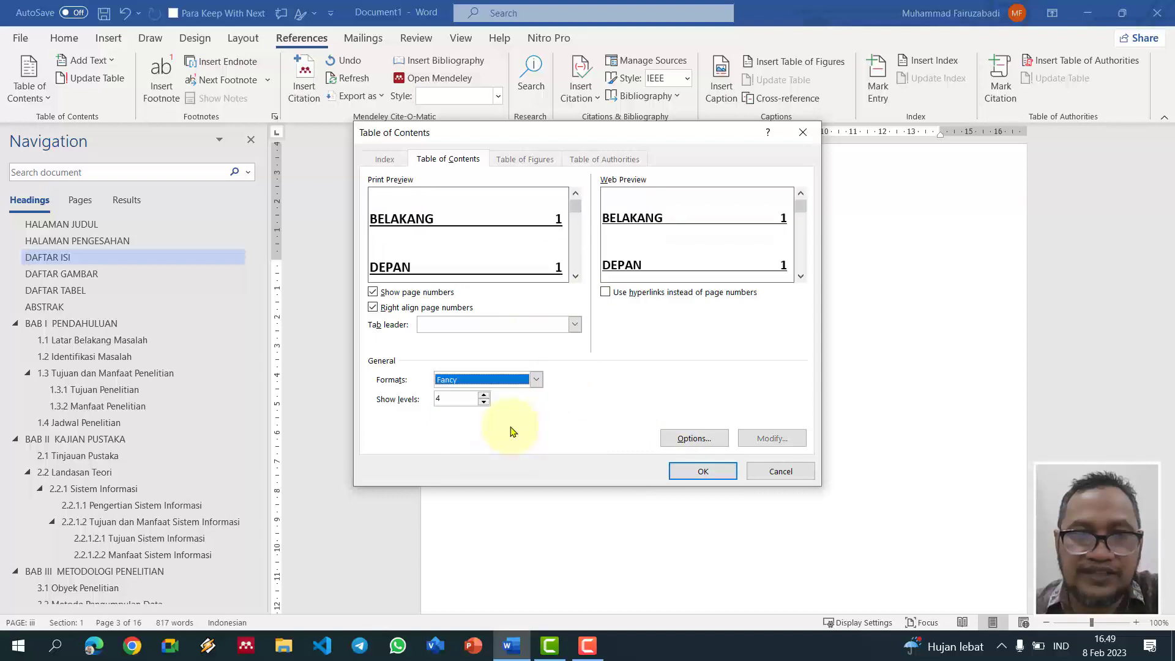
click(536, 380)
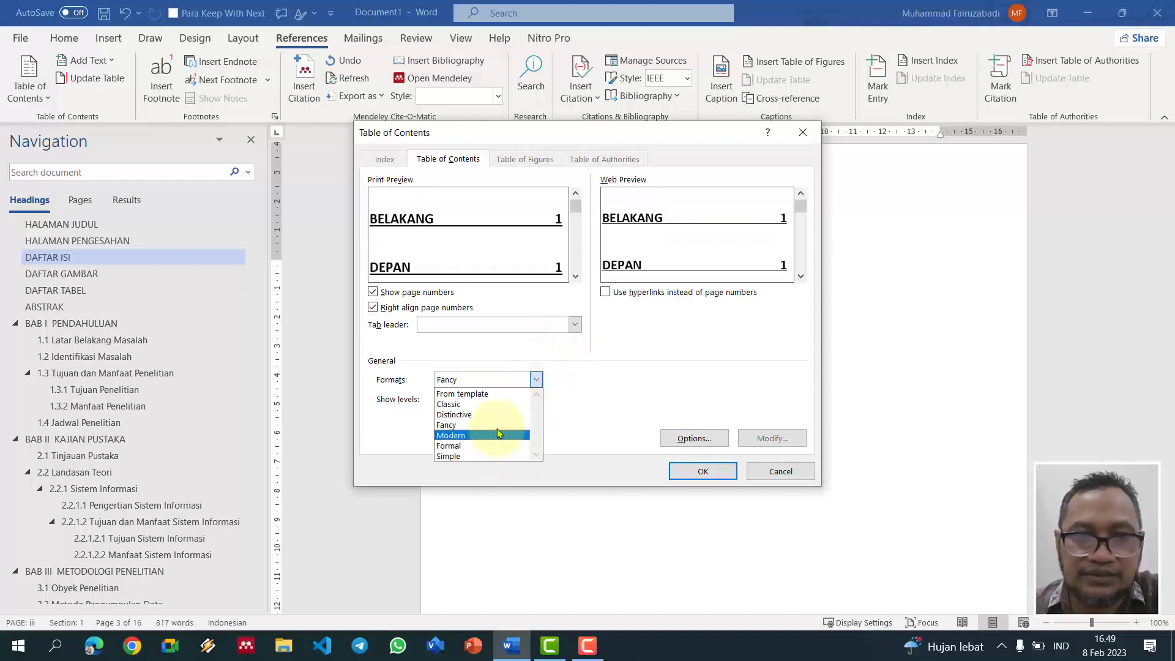
click(505, 408)
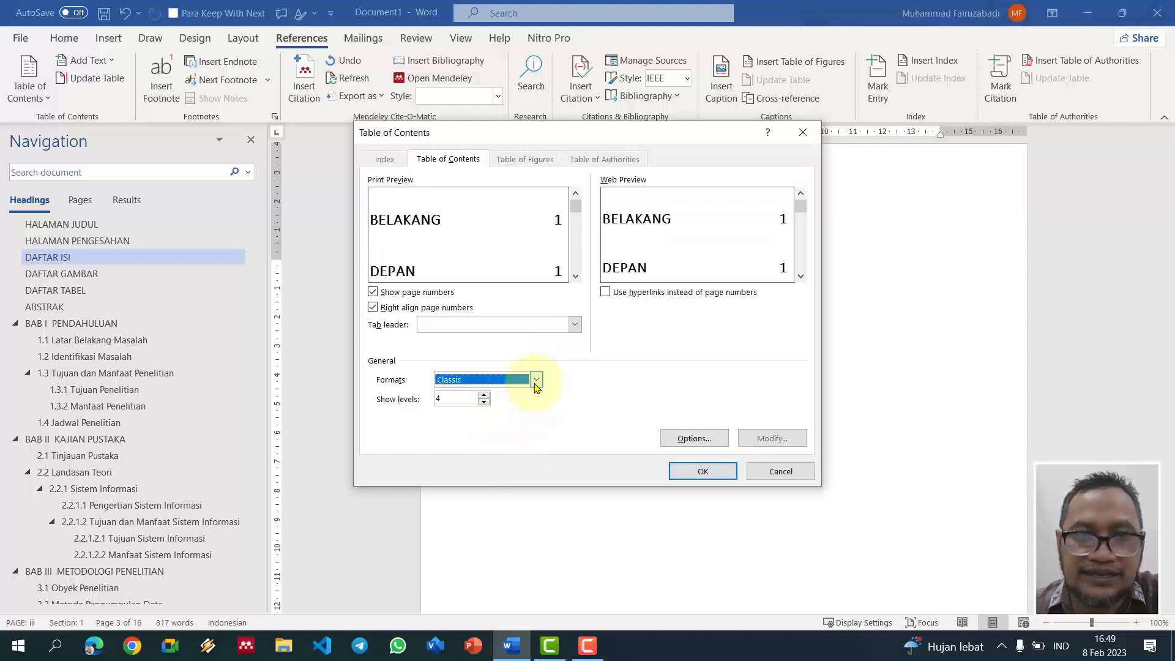
click(536, 380)
click(486, 435)
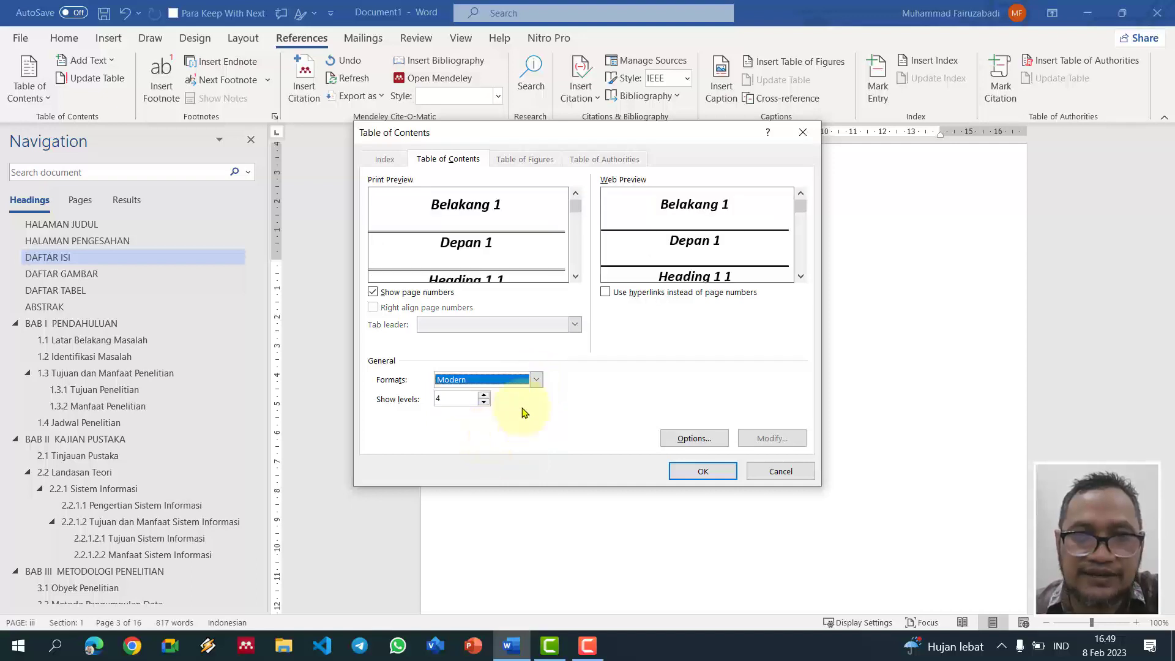
click(536, 380)
click(480, 456)
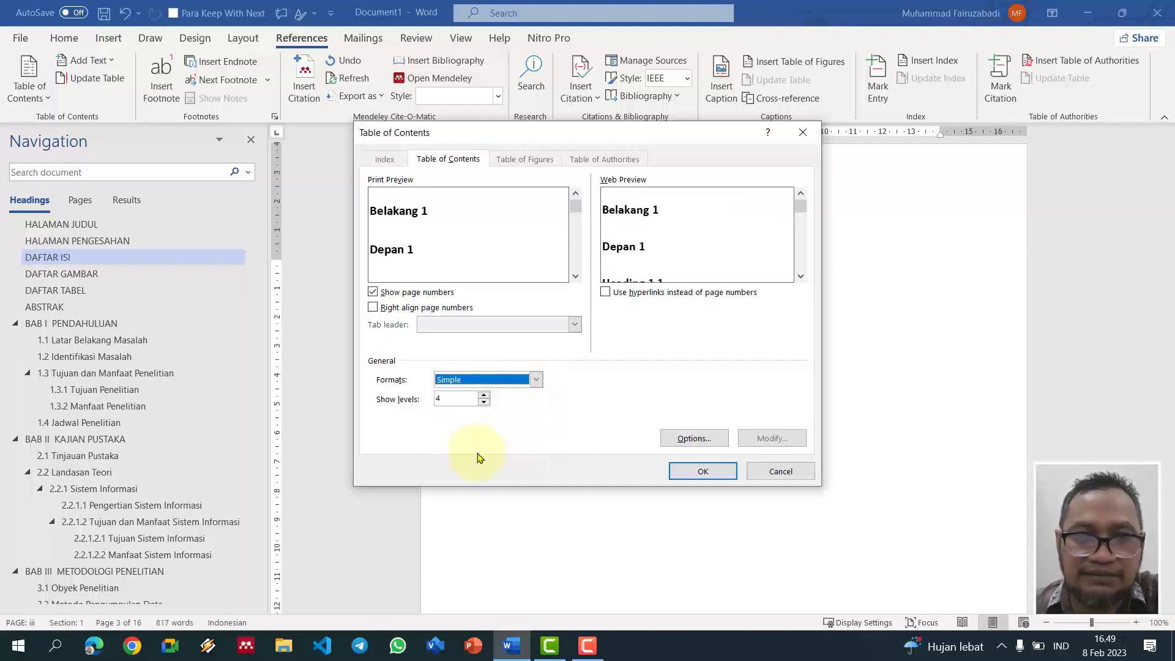
click(537, 381)
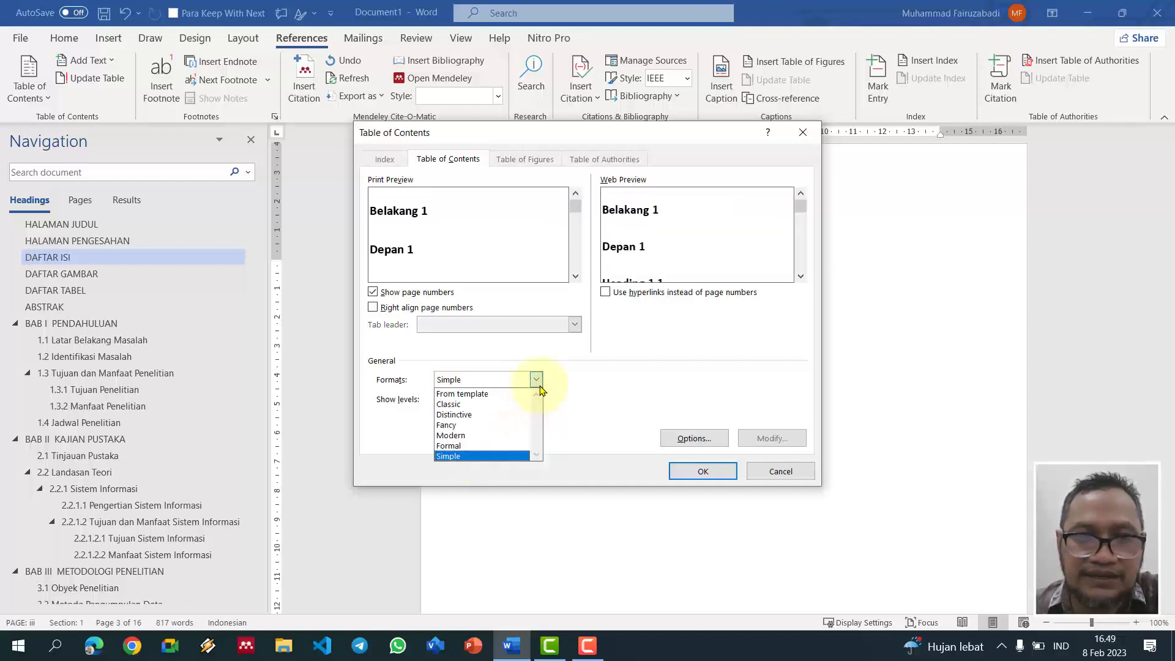
click(499, 397)
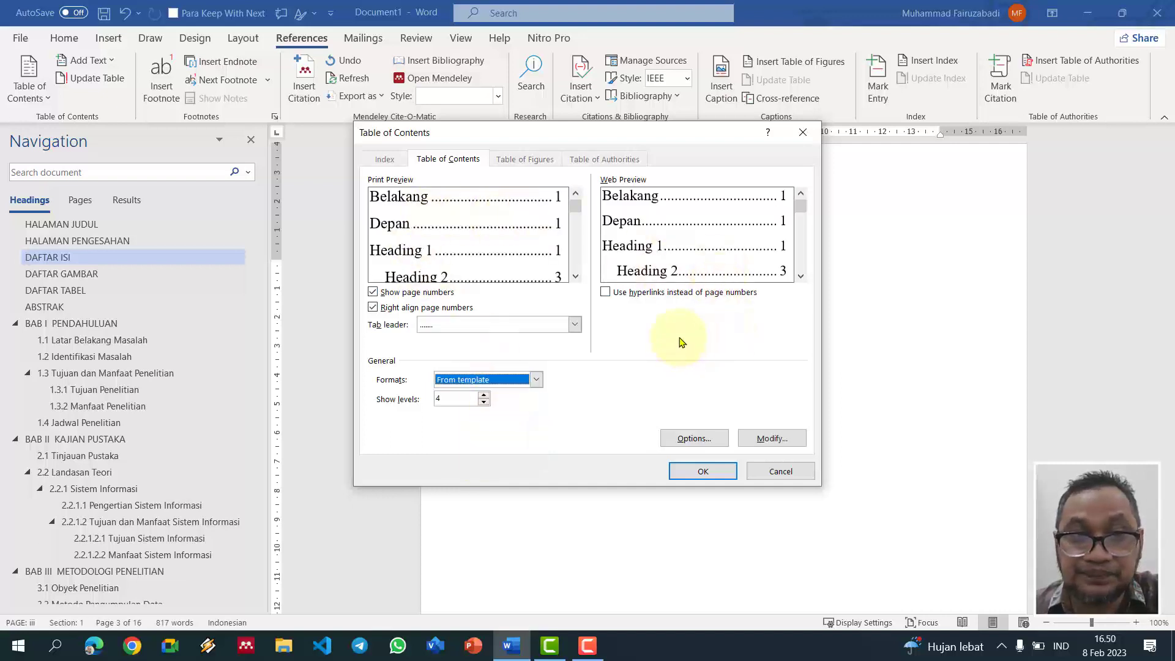
Step: Insert the table of contents below DAFTAR ISI and check its entries and page numbers
click(703, 471)
scroll(712, 474, down, 3)
scroll(648, 407, up, 20)
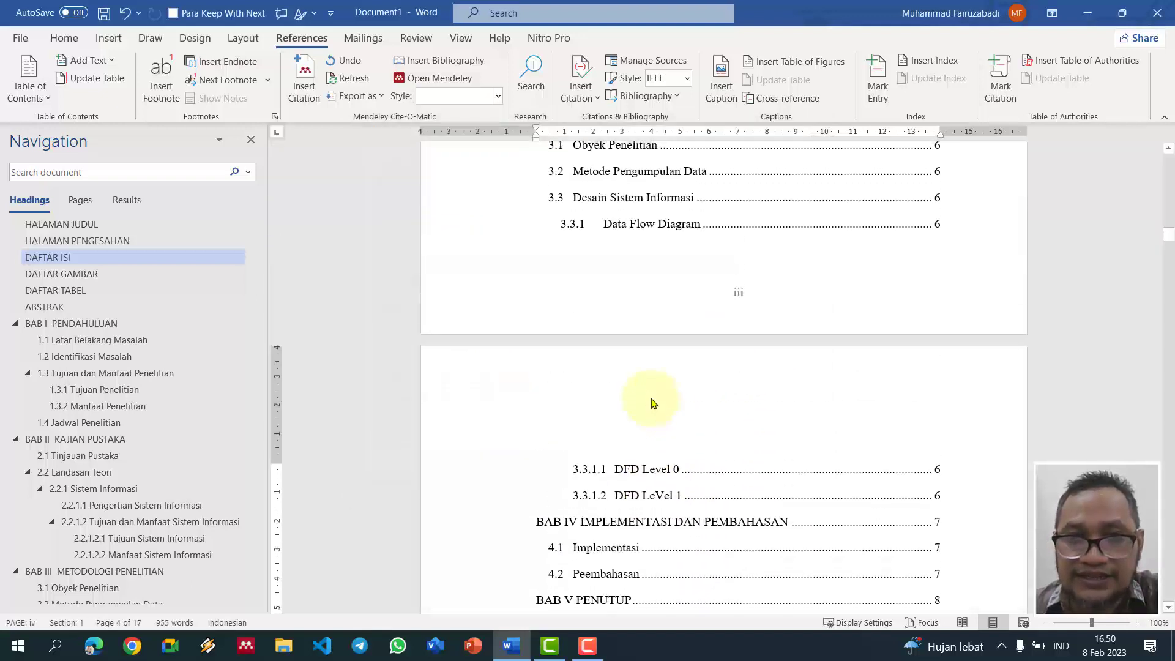
scroll(650, 395, up, 3)
scroll(713, 380, down, 4)
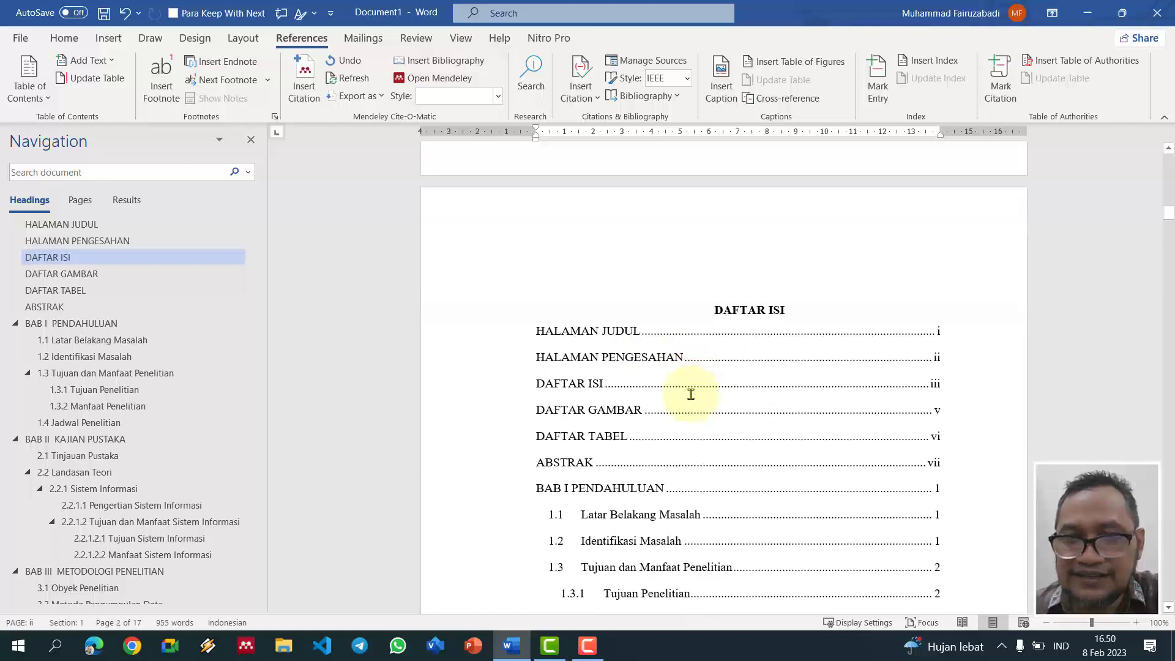
scroll(669, 375, up, 2)
scroll(615, 352, up, 1)
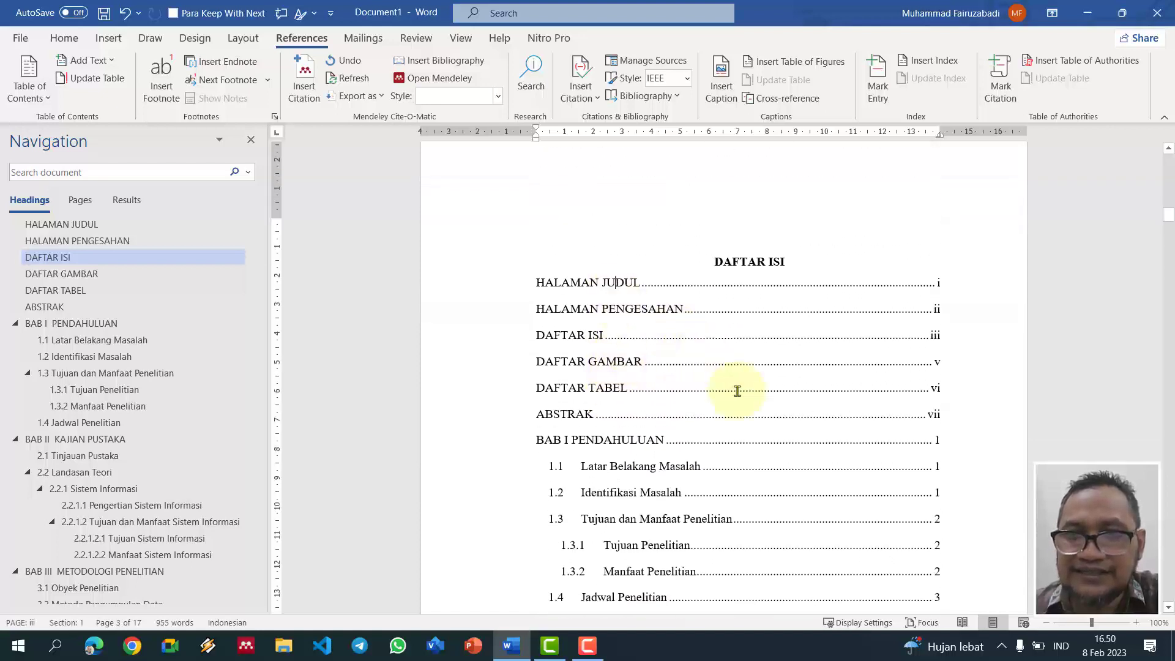
Step: Add an empty line in the Normal style below the DAFTAR GAMBAR heading
scroll(737, 391, down, 10)
scroll(738, 394, down, 15)
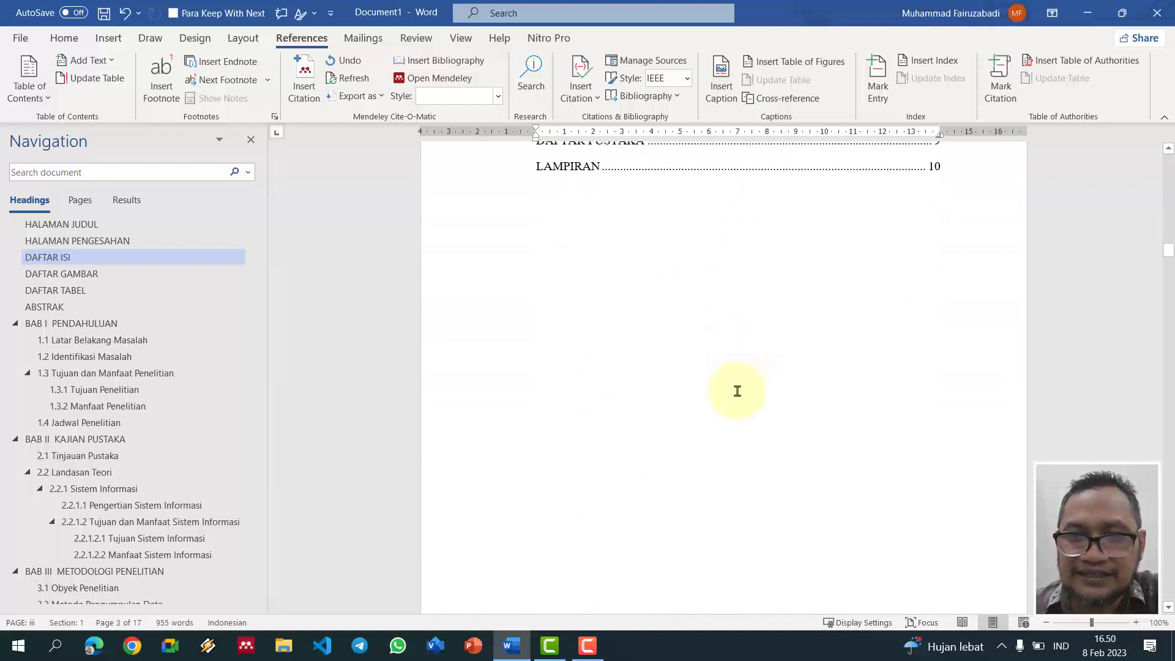
click(832, 292)
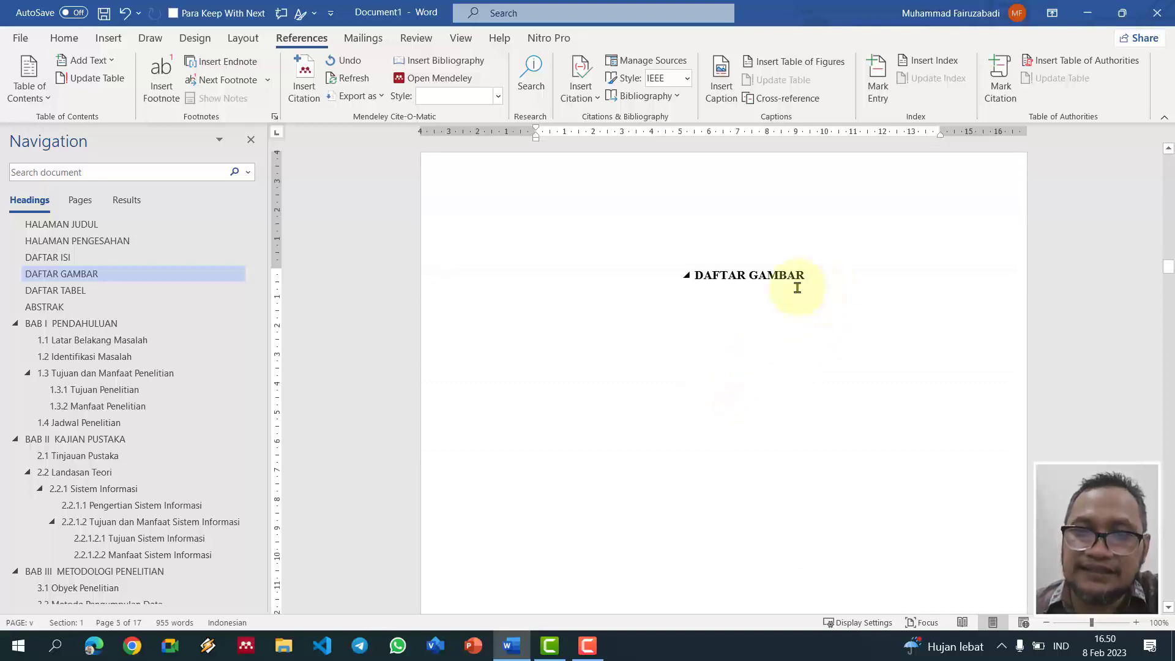
click(64, 38)
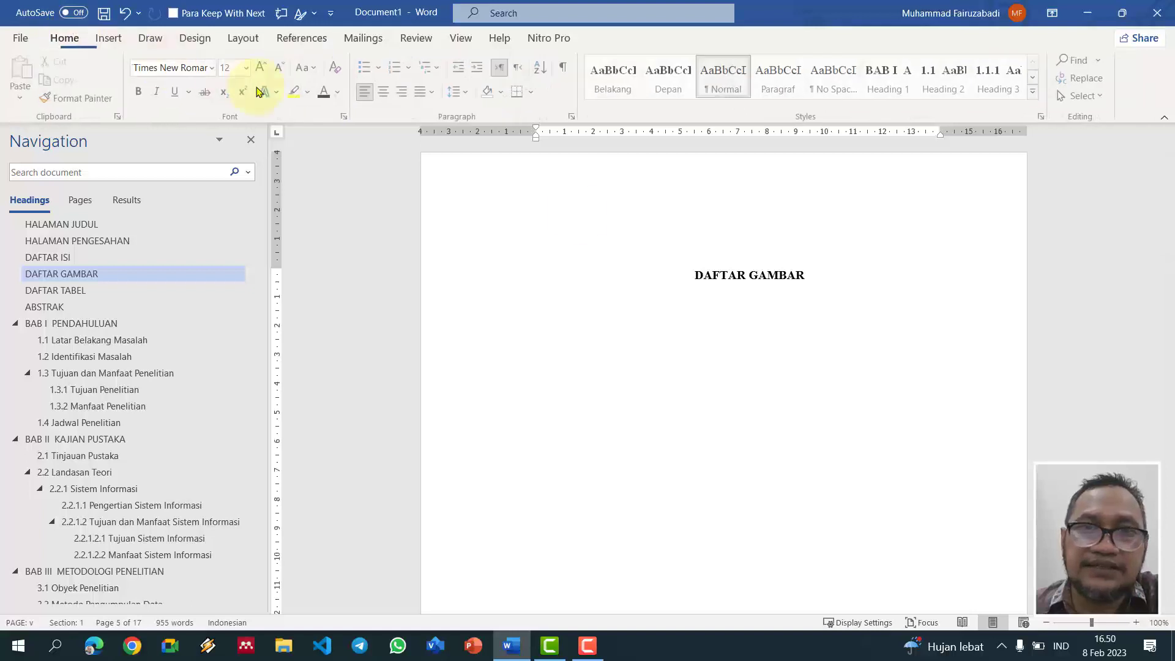
click(722, 86)
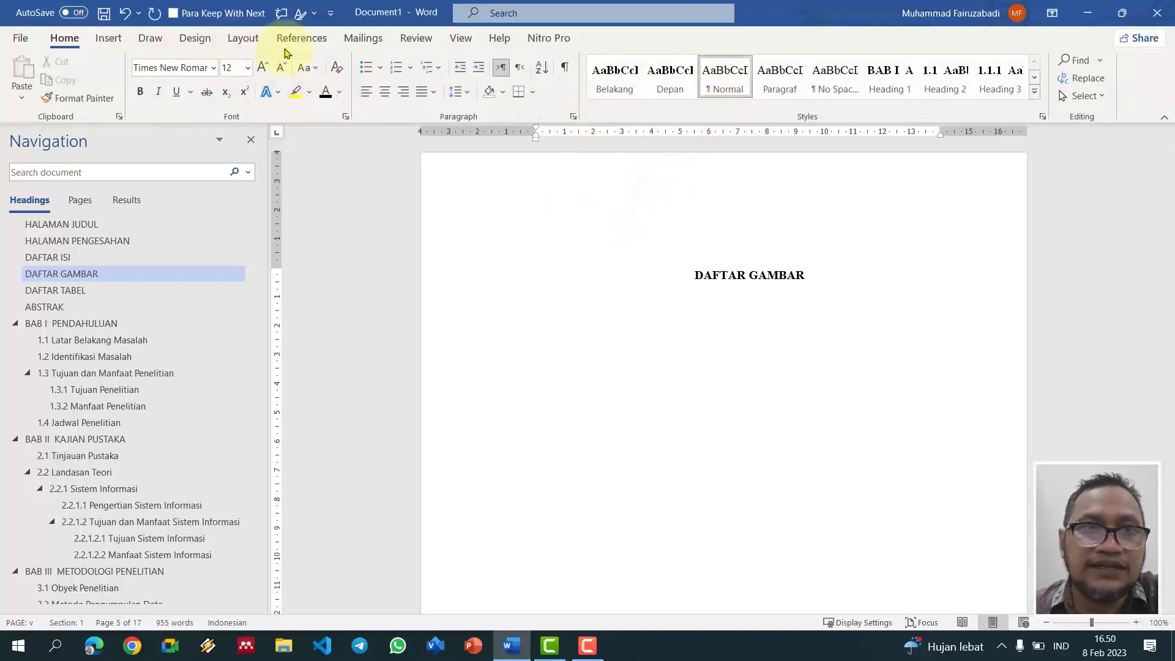
Step: Insert a table of figures below DAFTAR GAMBAR using the Gambar caption label, with hyperlinks instead of page numbers turned off
click(301, 38)
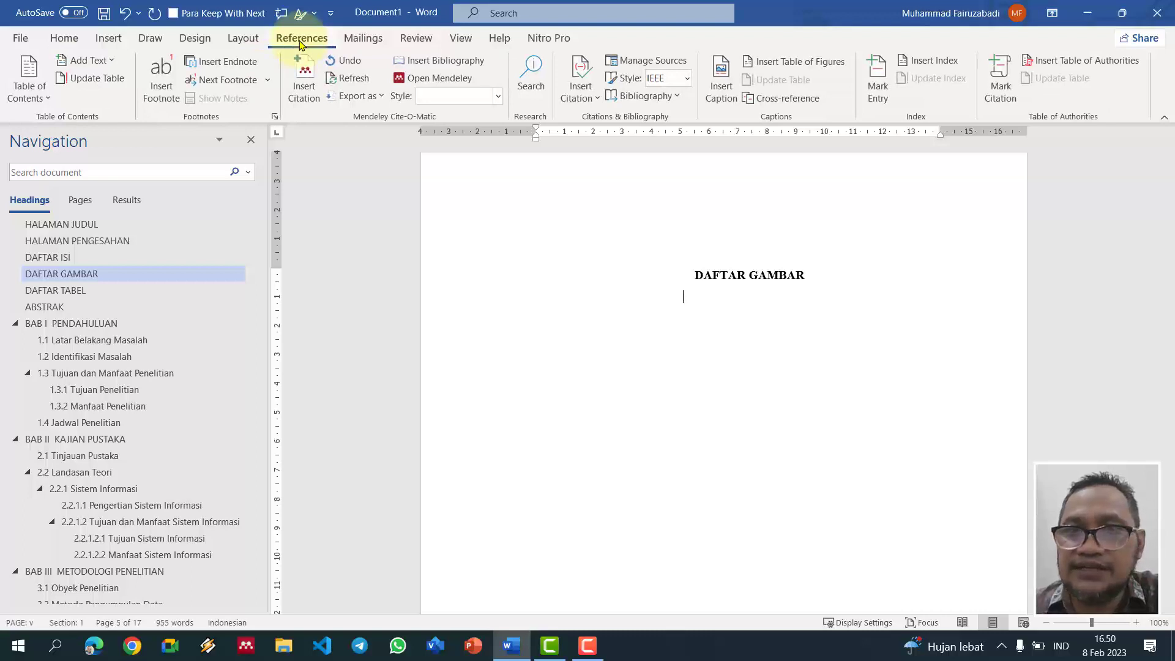
click(799, 69)
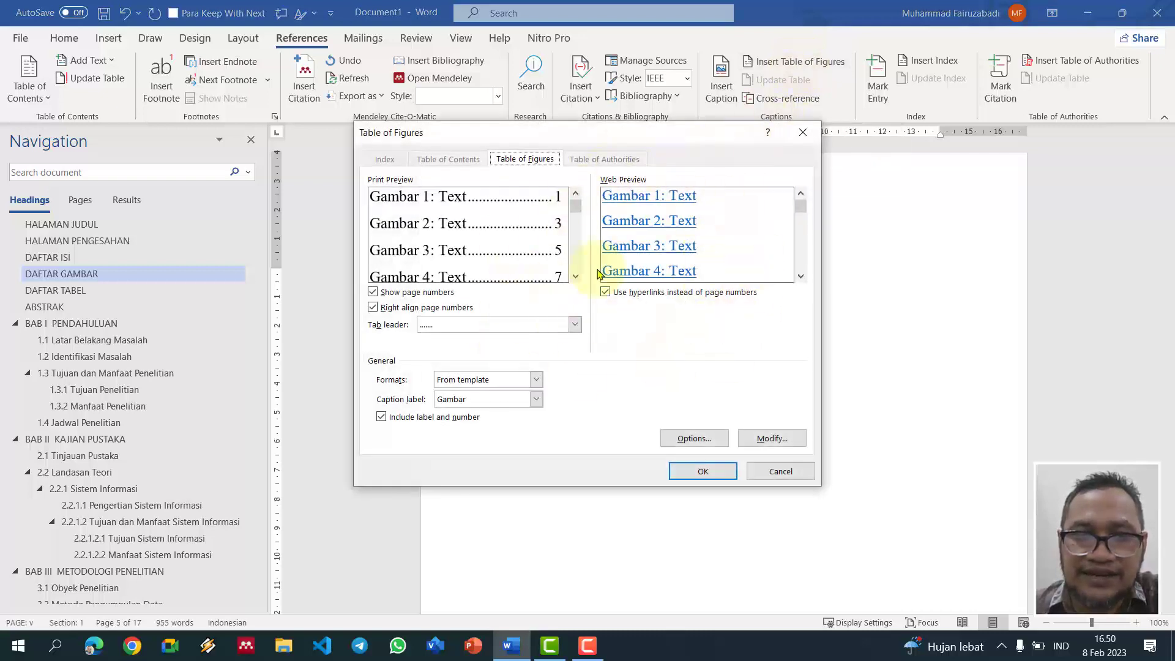
click(536, 400)
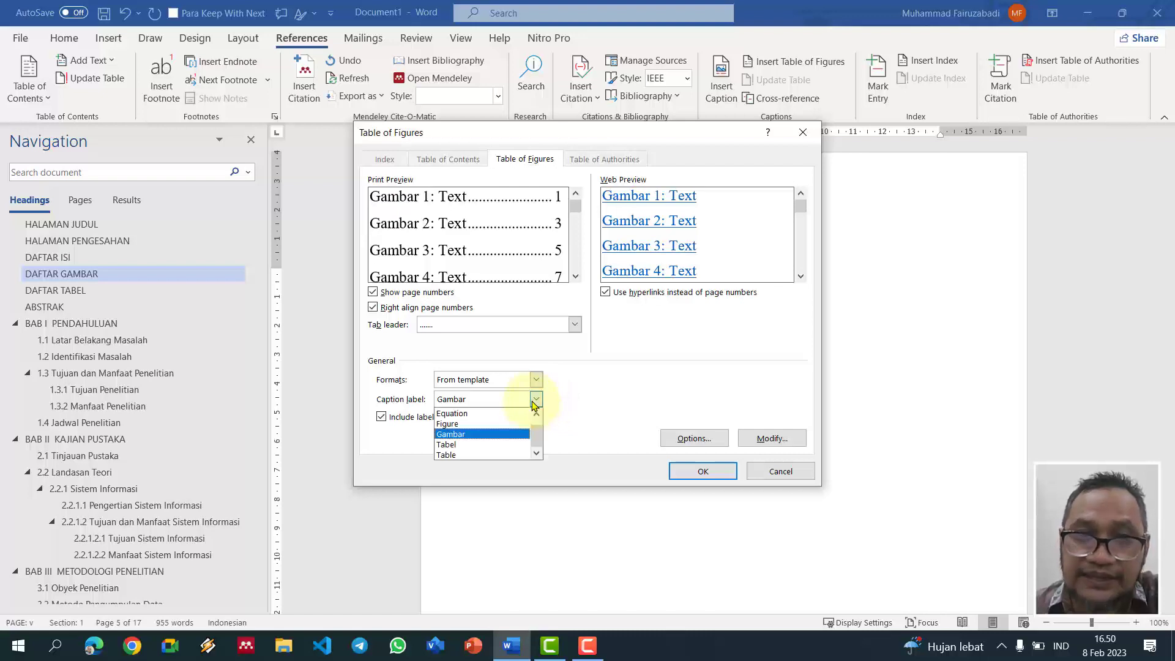
click(534, 404)
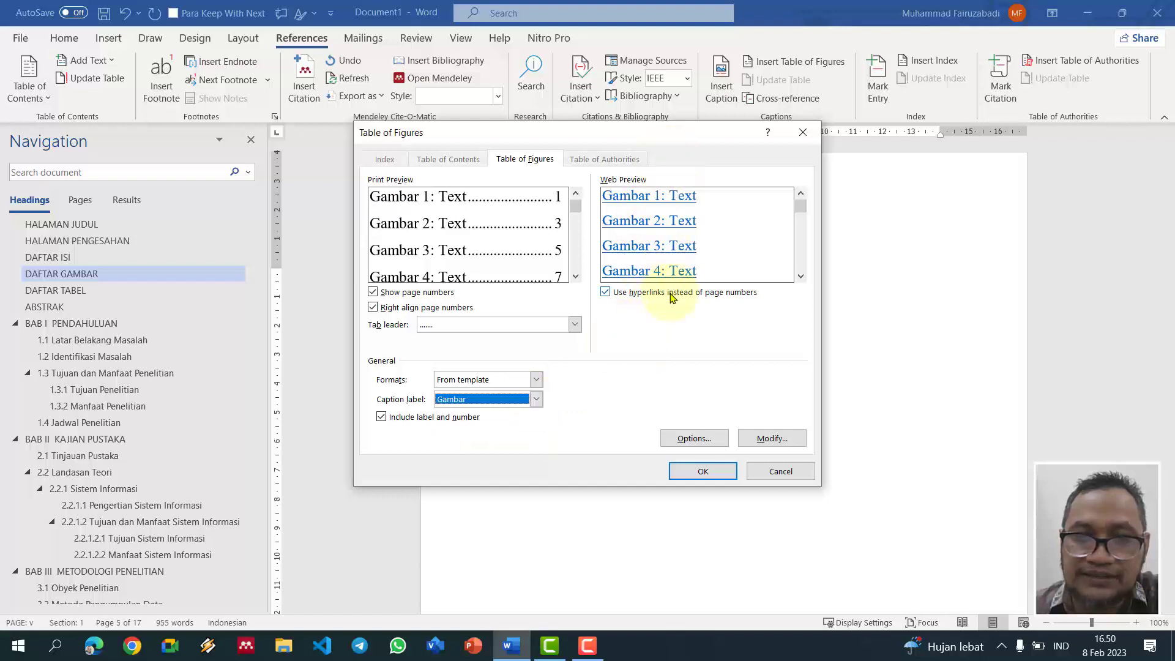
click(673, 296)
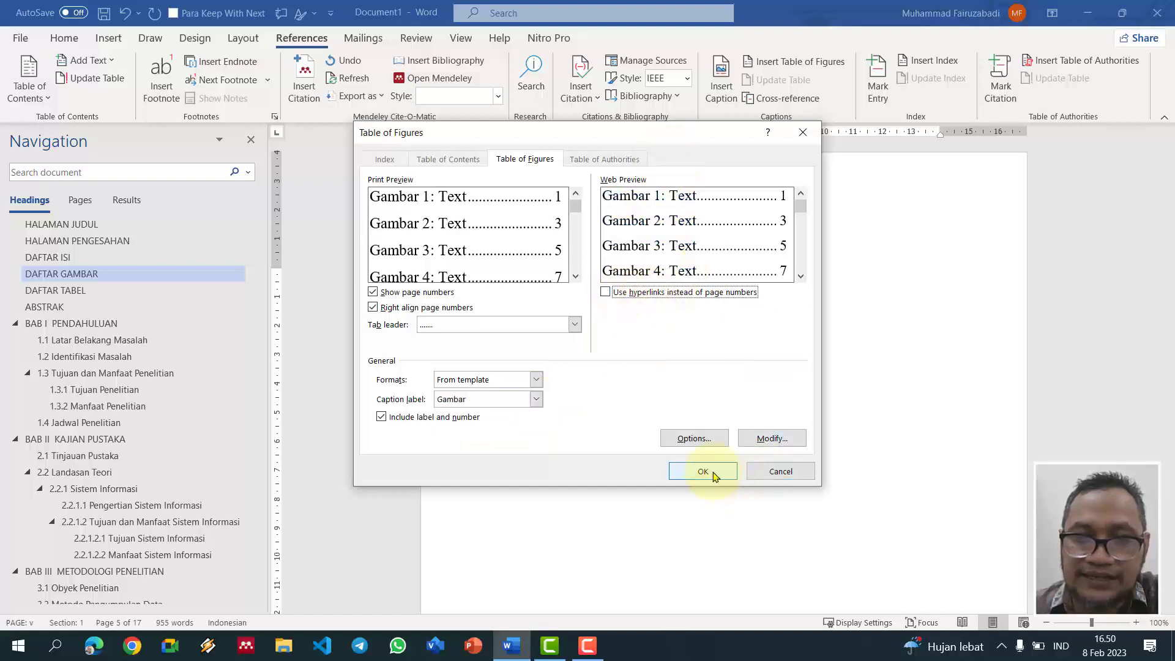
click(702, 471)
scroll(702, 441, down, 10)
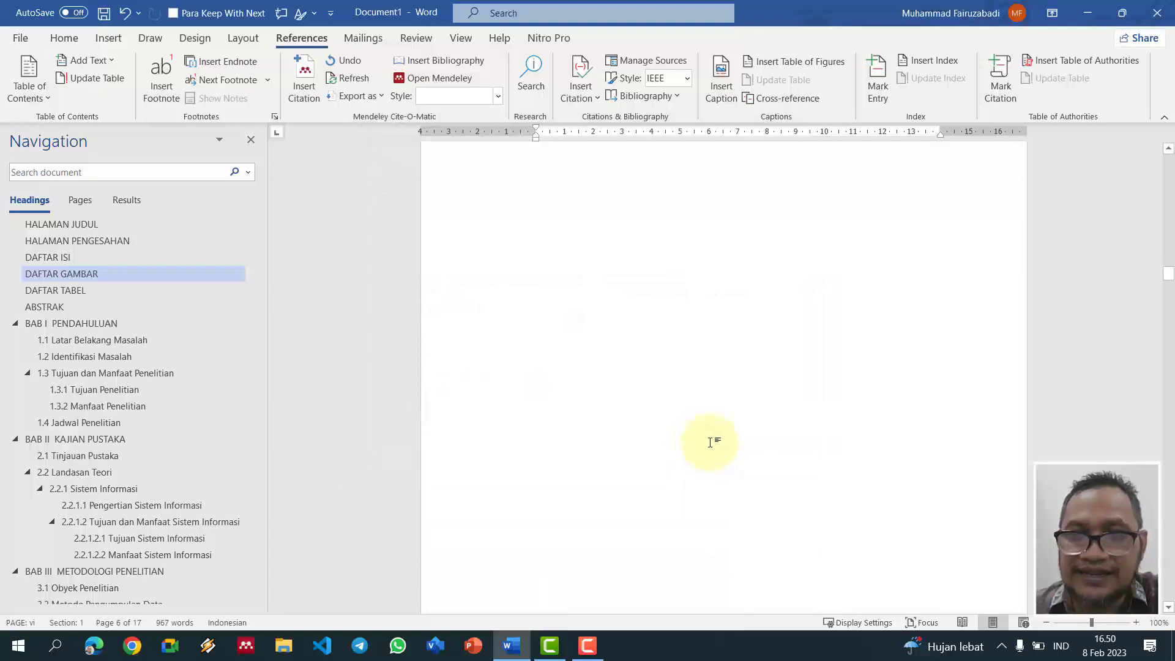
Step: Show the formatting marks and delete the page break below the DAFTAR GAMBAR heading
click(714, 334)
scroll(763, 511, down, 4)
scroll(764, 508, up, 18)
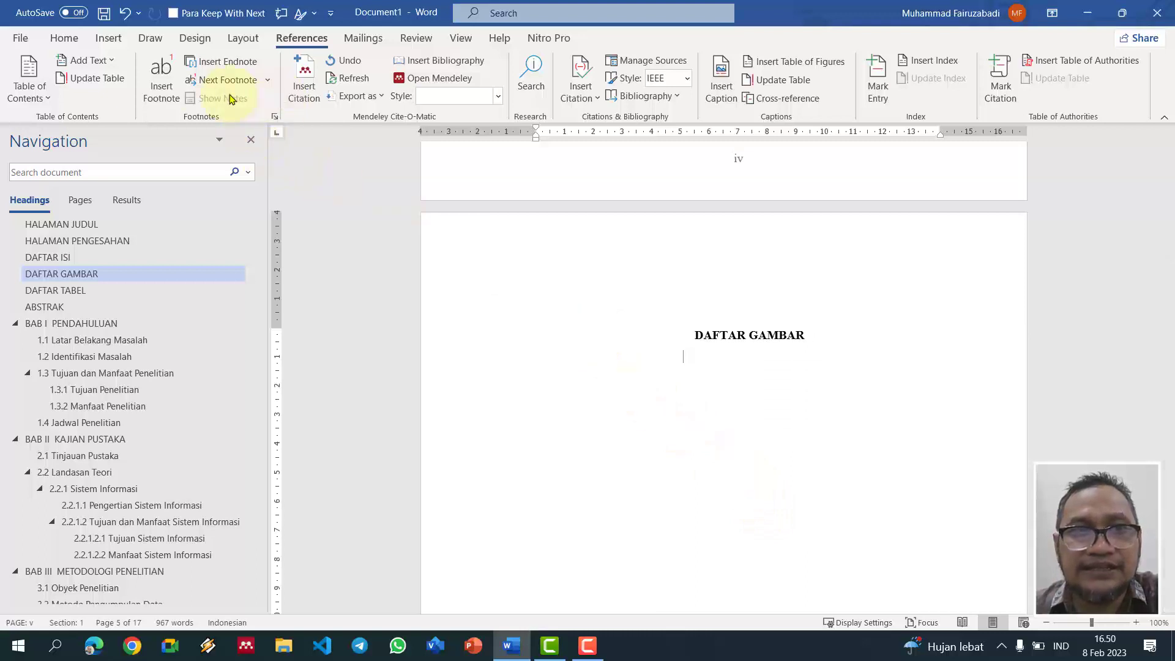
click(64, 37)
click(563, 69)
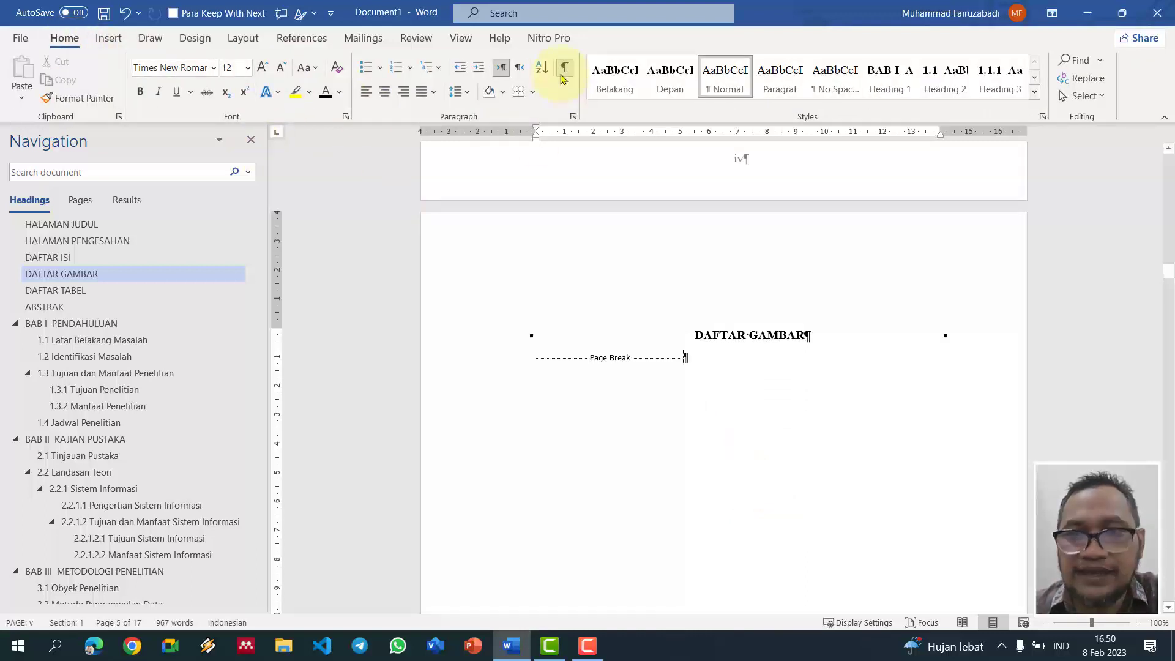
click(501, 366)
scroll(1000, 533, down, 2)
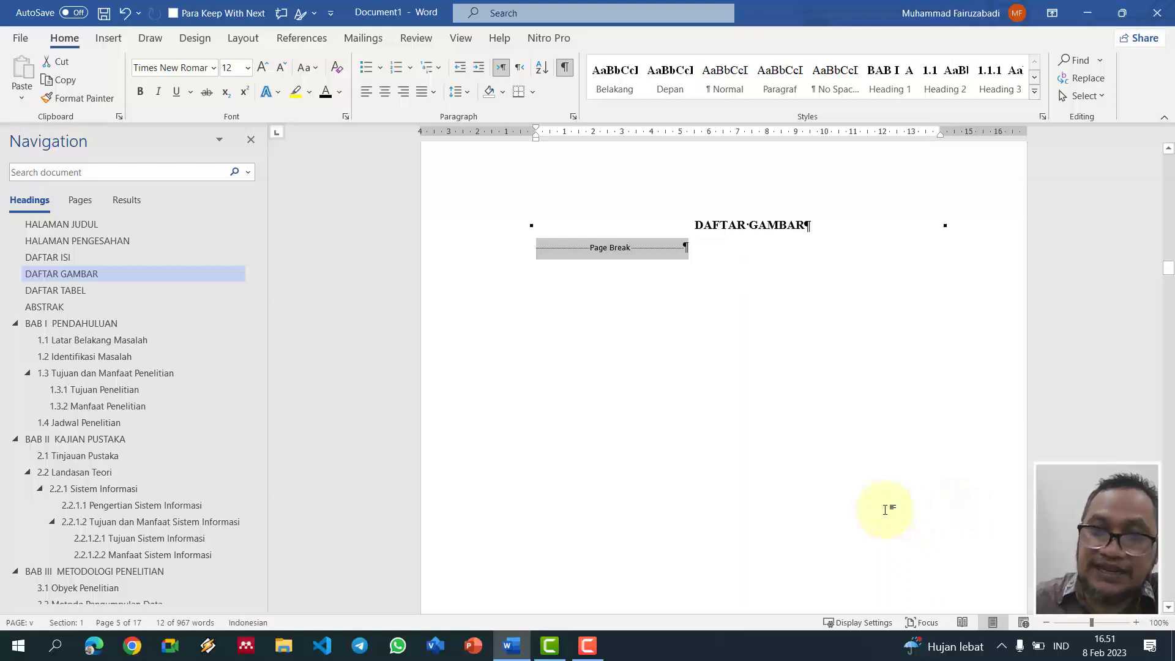
key(Delete)
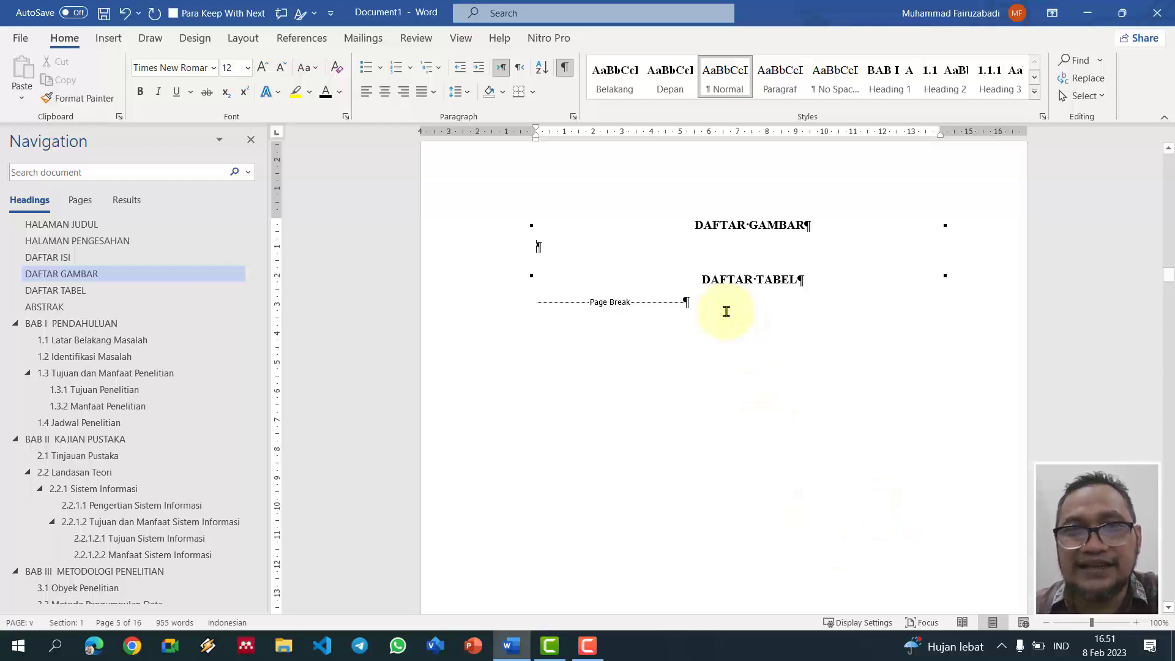
Step: Insert a list of Gambar captions below DAFTAR GAMBAR with hyperlinks instead of page numbers turned off, and start DAFTAR TABEL on a new page
click(309, 38)
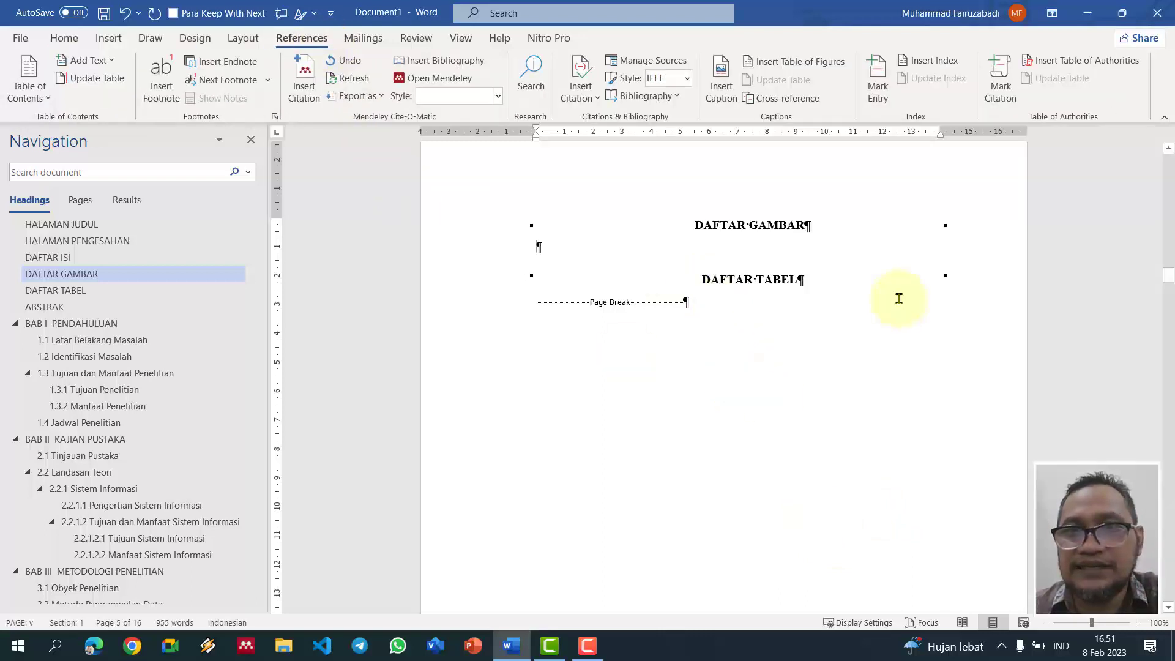
click(780, 64)
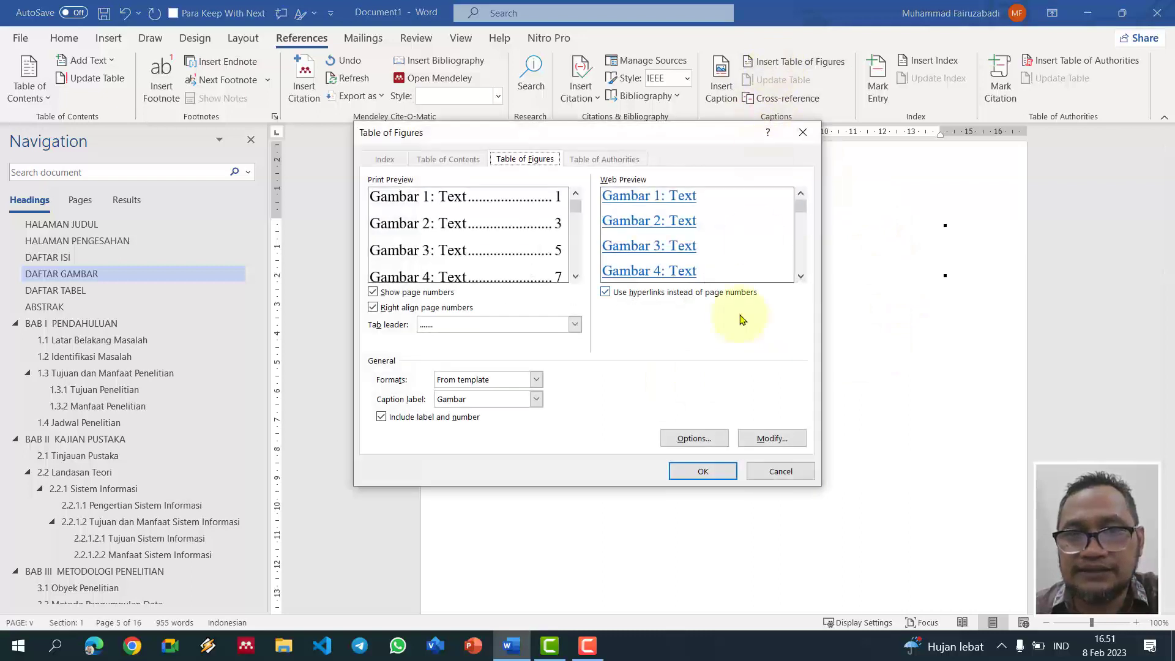
click(692, 292)
click(701, 470)
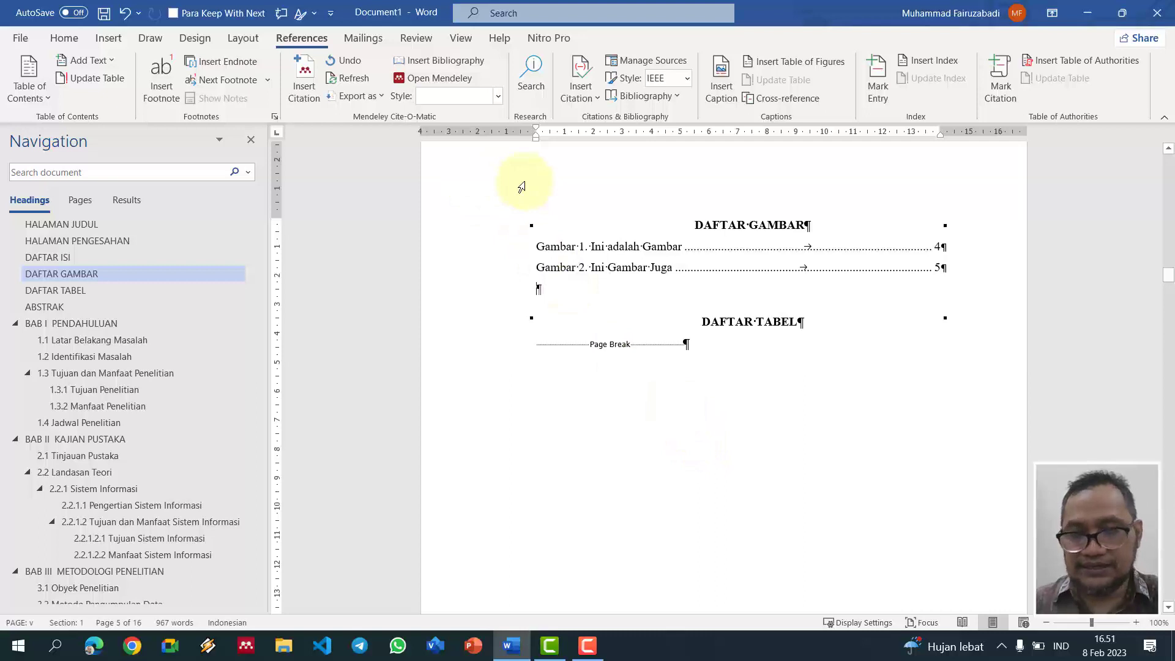
key(ctrl+Return)
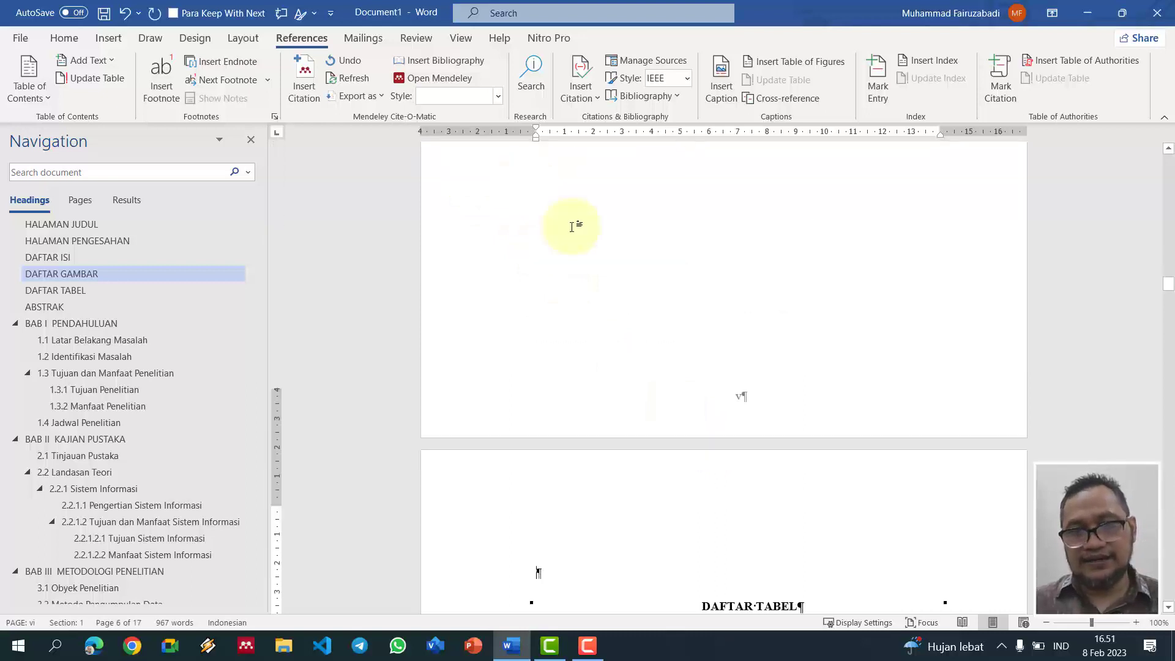
key(Delete)
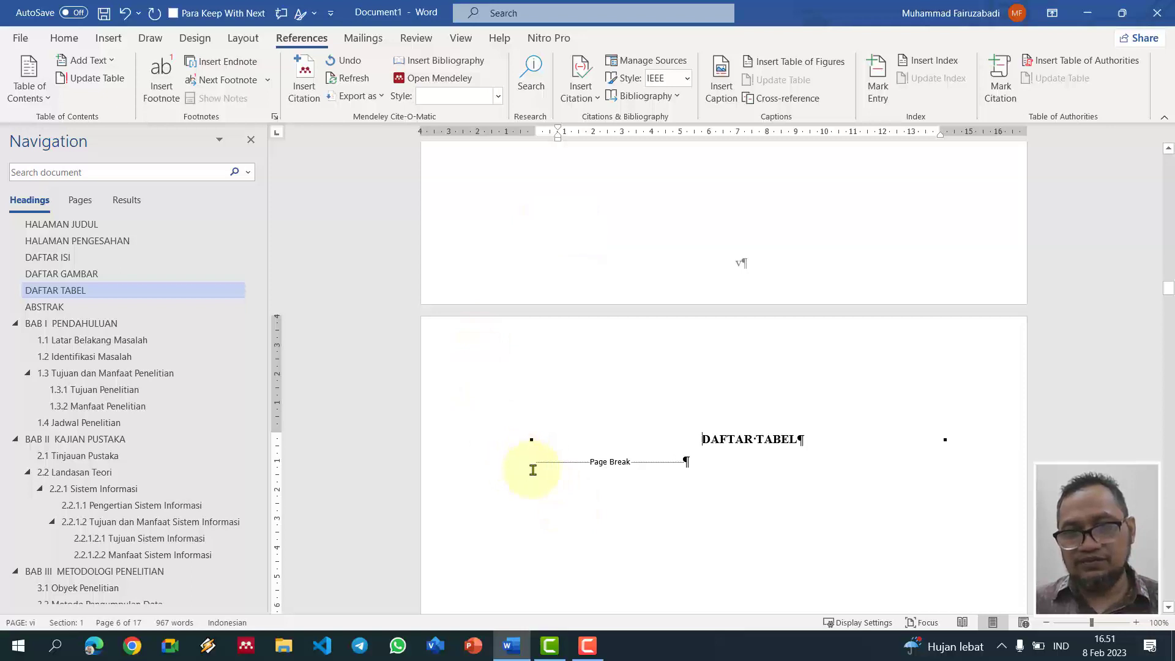
Step: Delete the page break below the DAFTAR TABEL heading and add an empty line under that heading
click(485, 466)
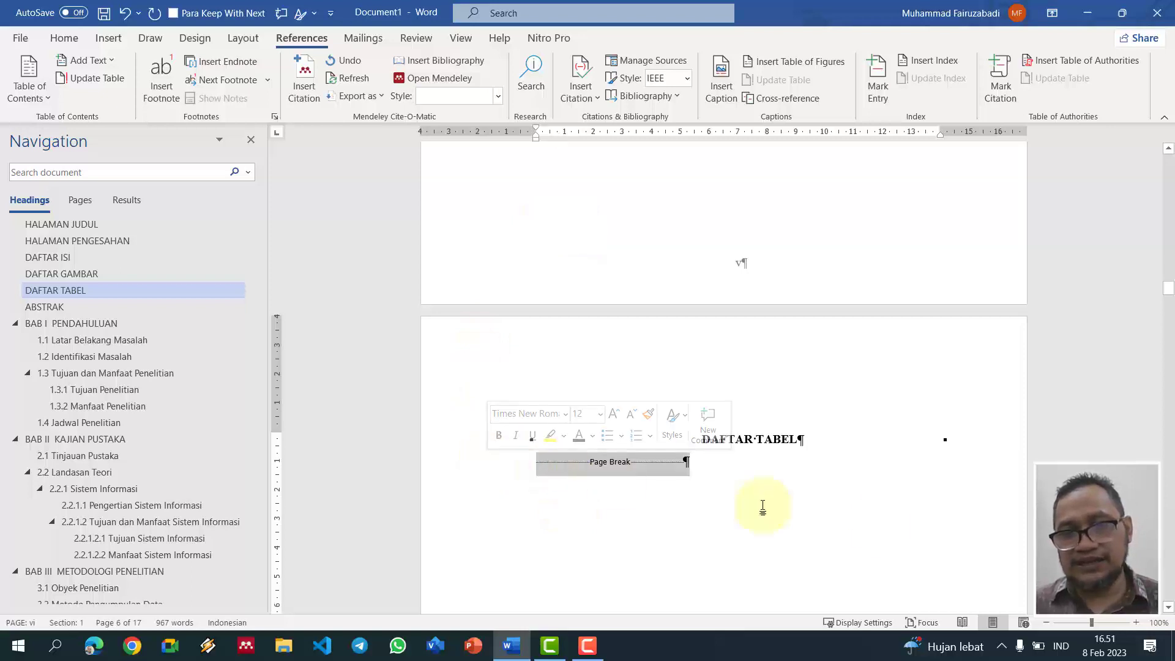
key(Delete)
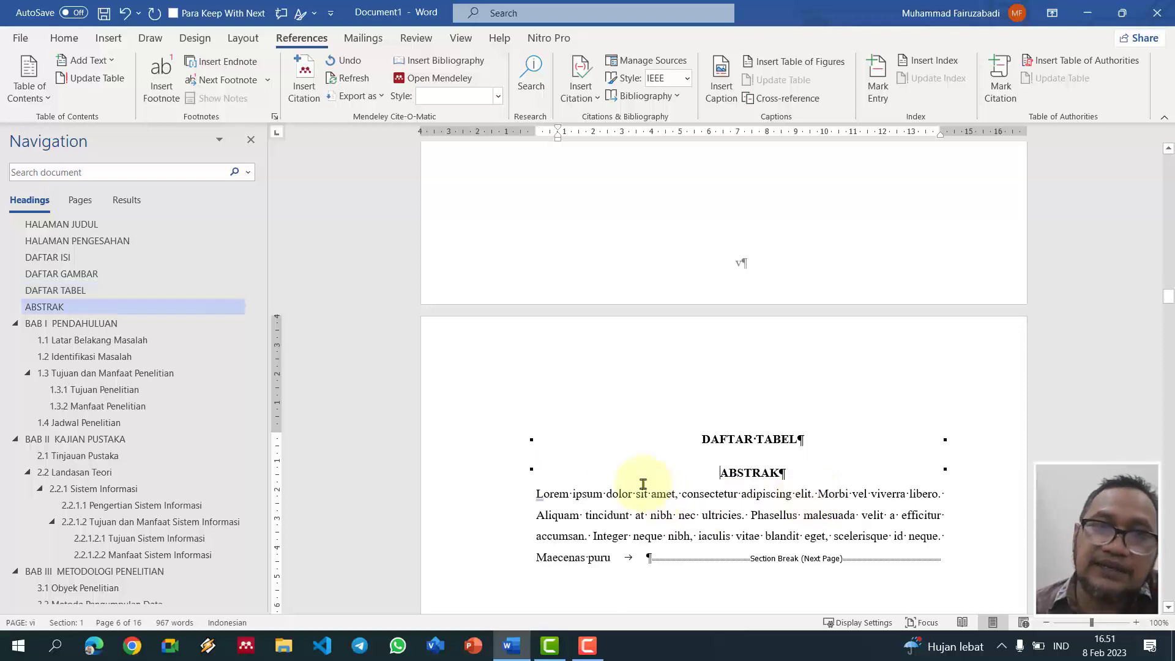
click(860, 442)
key(Return)
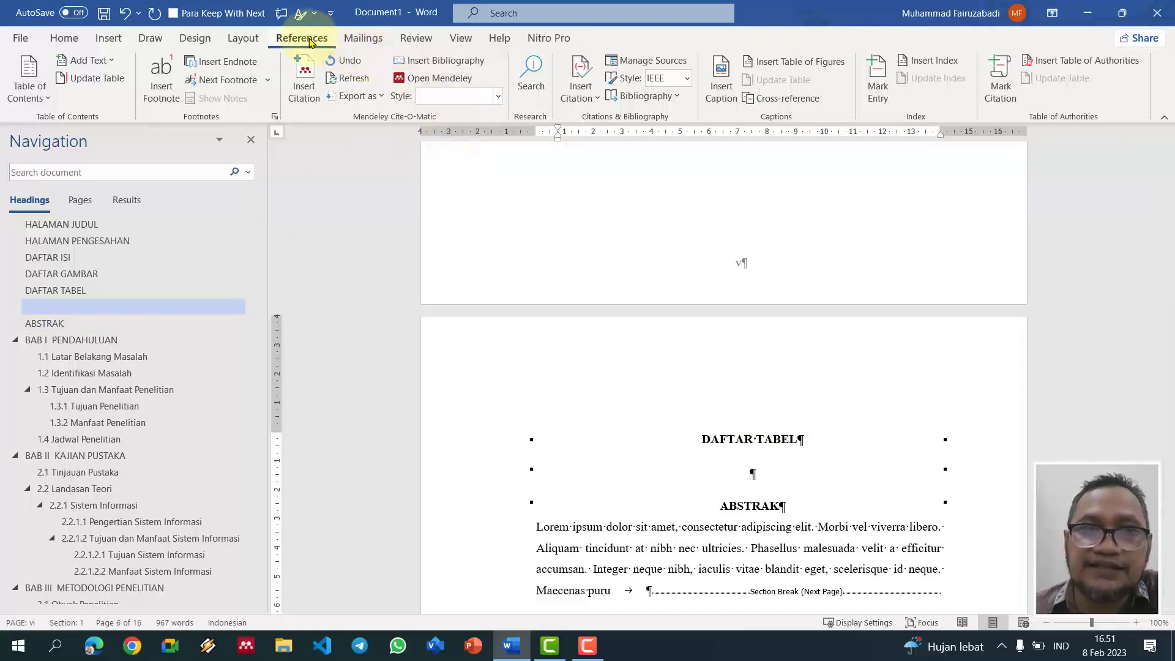
Step: Insert a table of figures below DAFTAR TABEL using the Tabel caption label, with hyperlinks instead of page numbers turned off
click(783, 62)
click(535, 399)
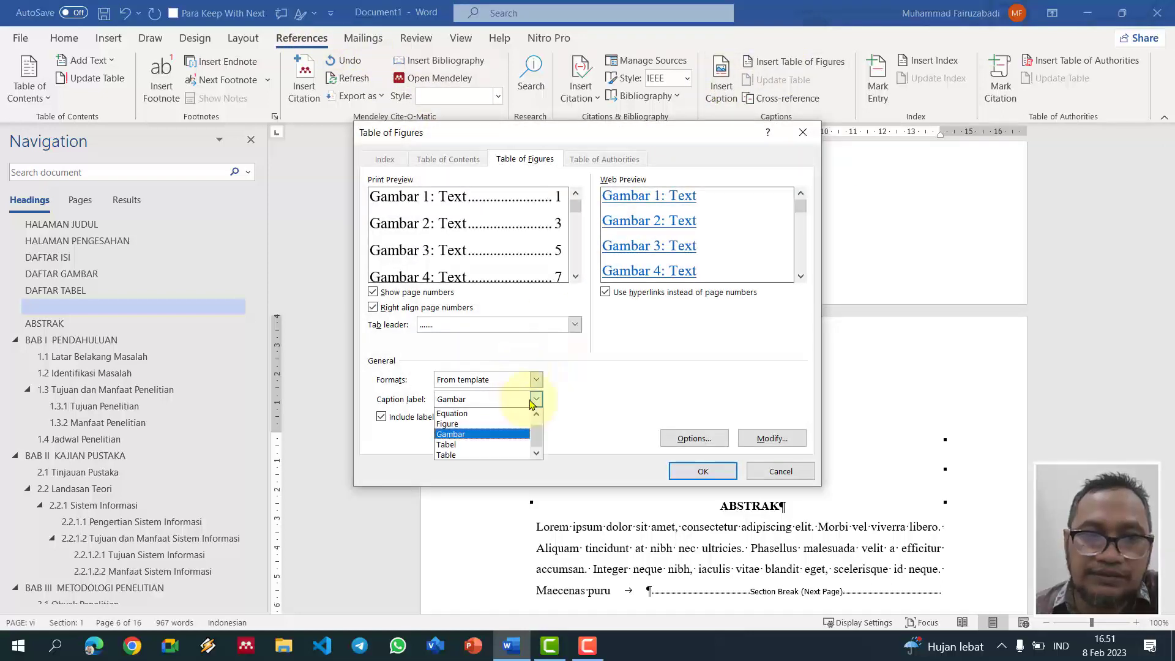
click(490, 444)
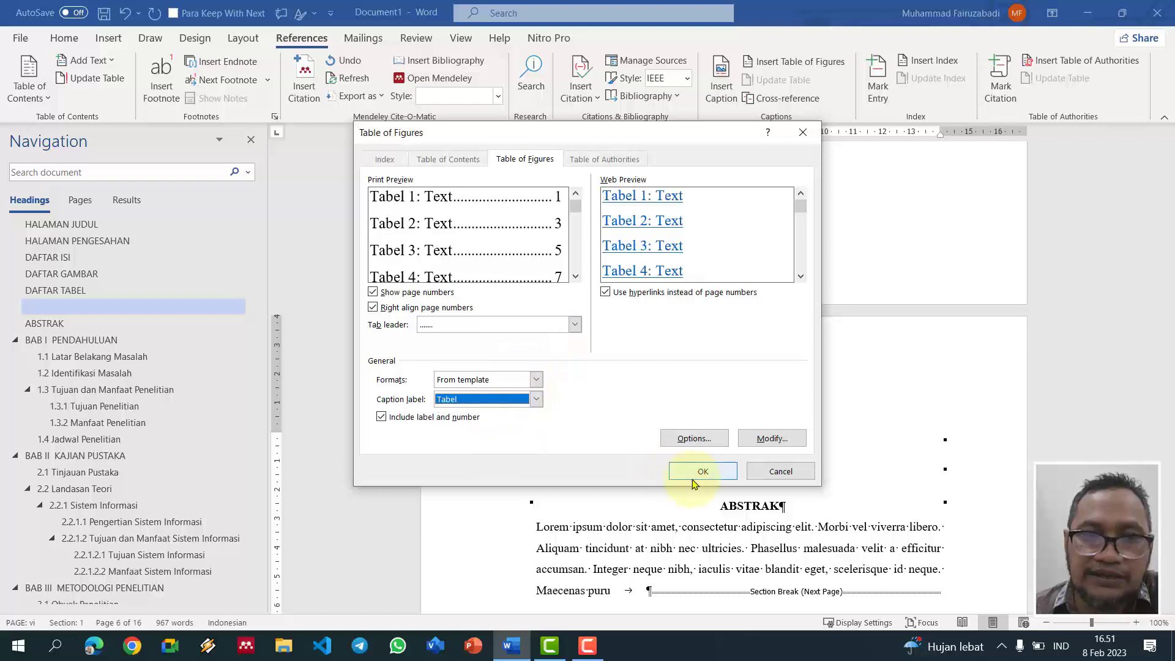
click(678, 293)
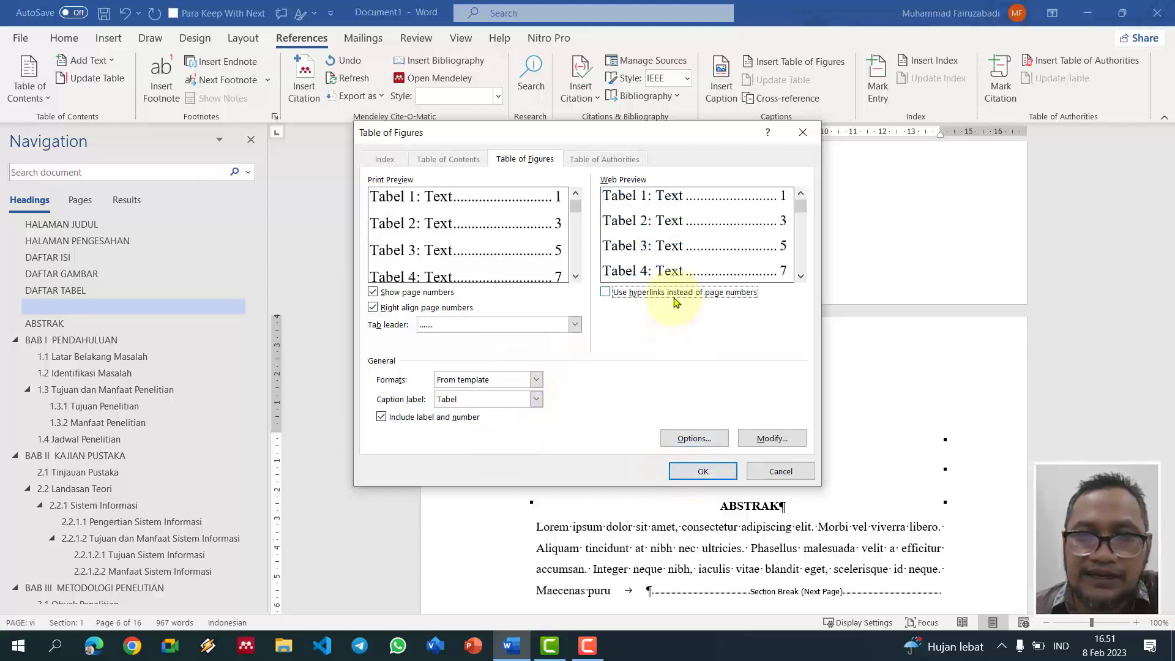
click(703, 471)
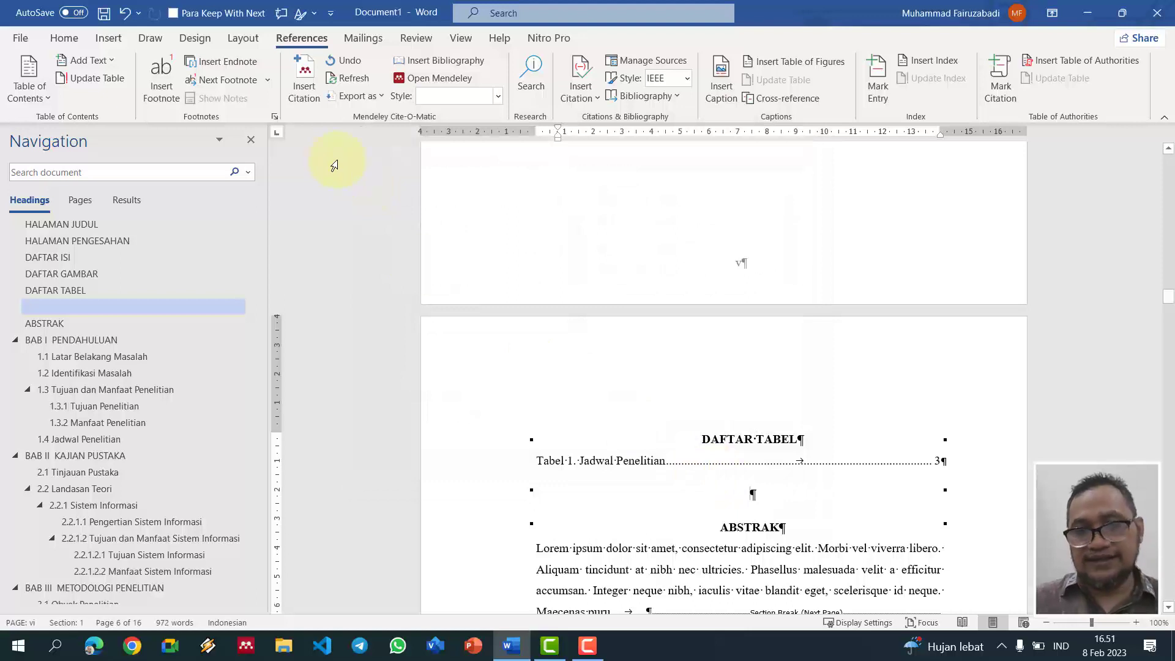
Step: Insert a page break before the ABSTRAK heading so that it starts on its own page
key(ctrl+z)
key(ctrl+z)
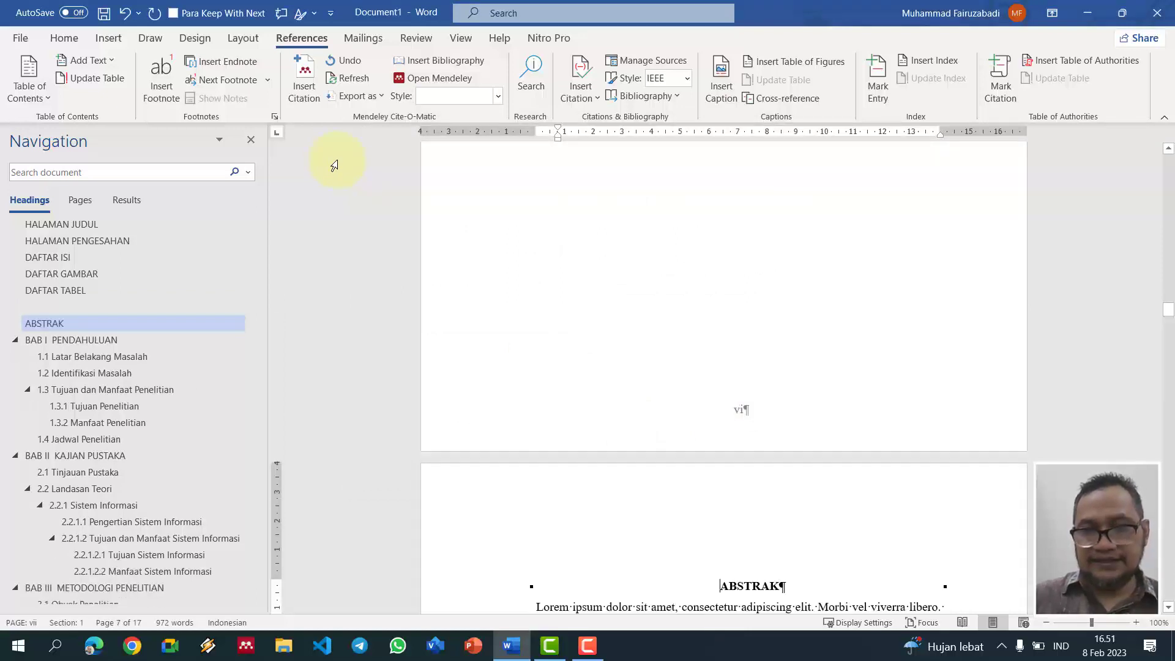
scroll(355, 245, down, 10)
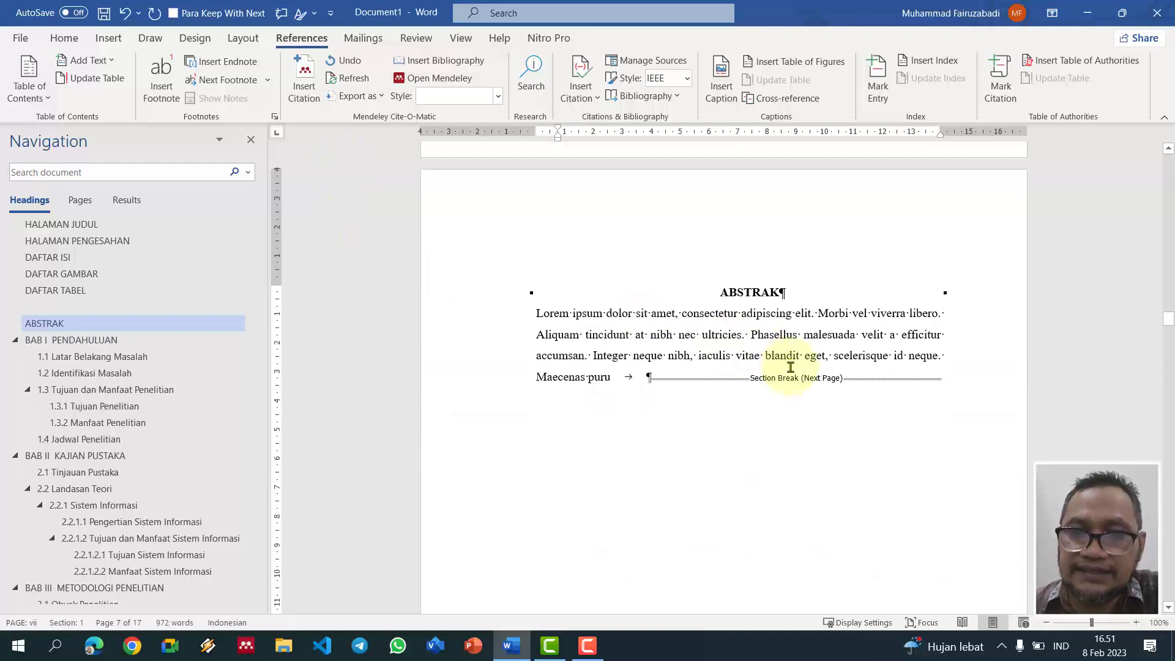
scroll(790, 366, down, 5)
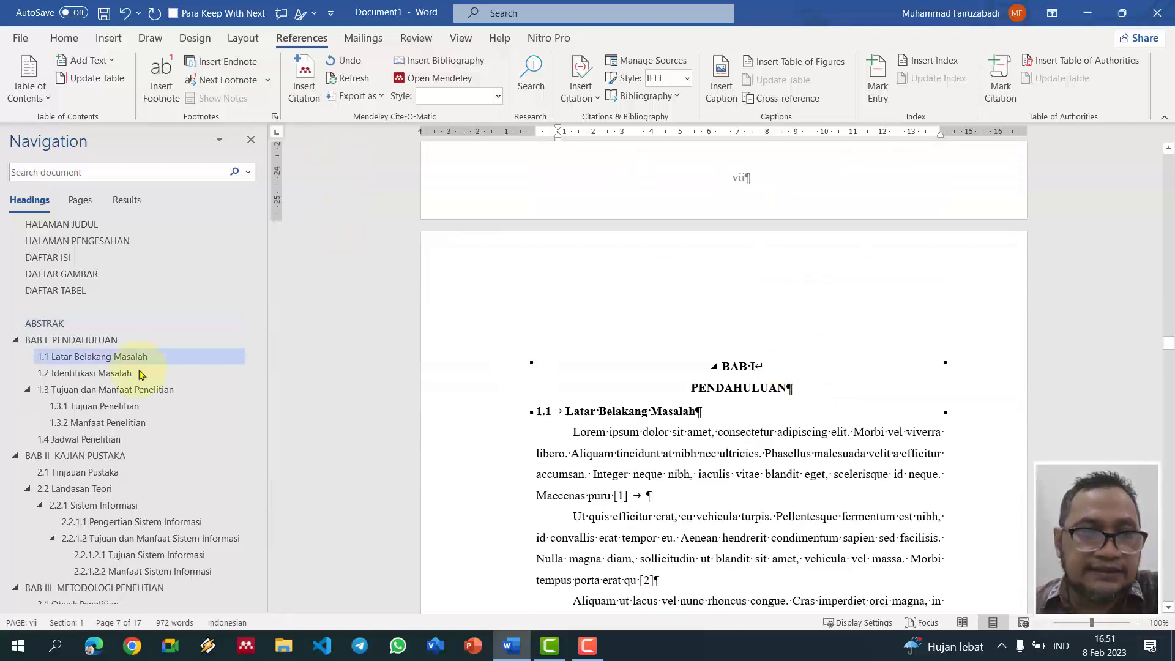
Step: Apply the Normal style to the empty line below the list of tables and hide the formatting marks
click(78, 306)
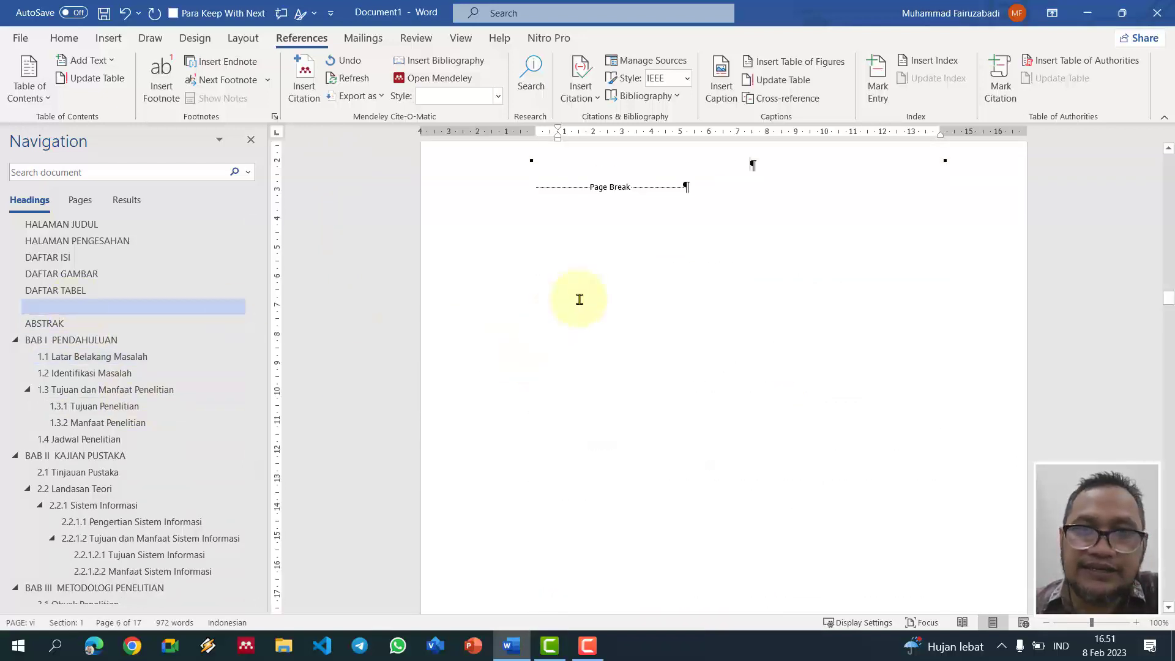
scroll(578, 301, up, 2)
click(579, 270)
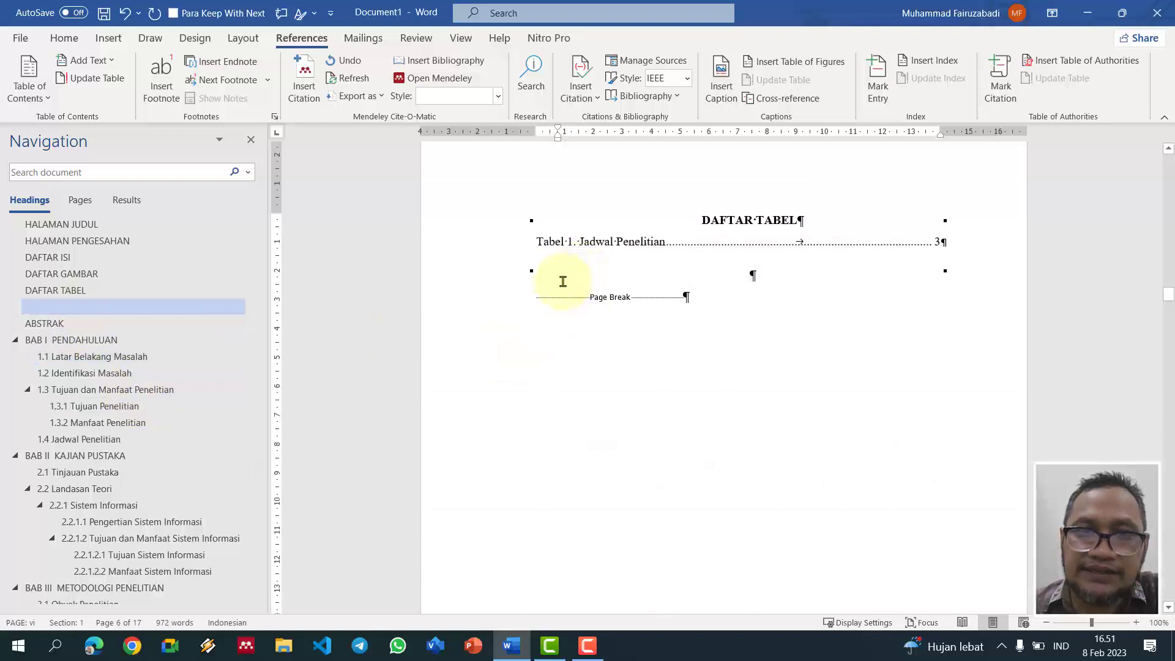
click(139, 315)
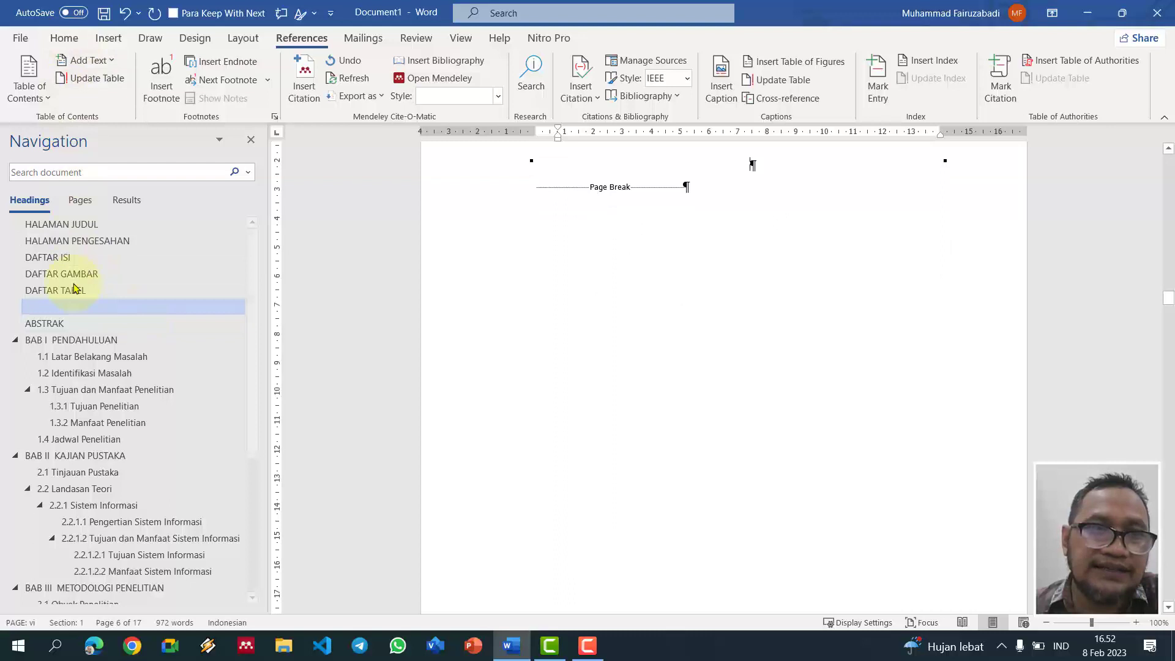
click(64, 38)
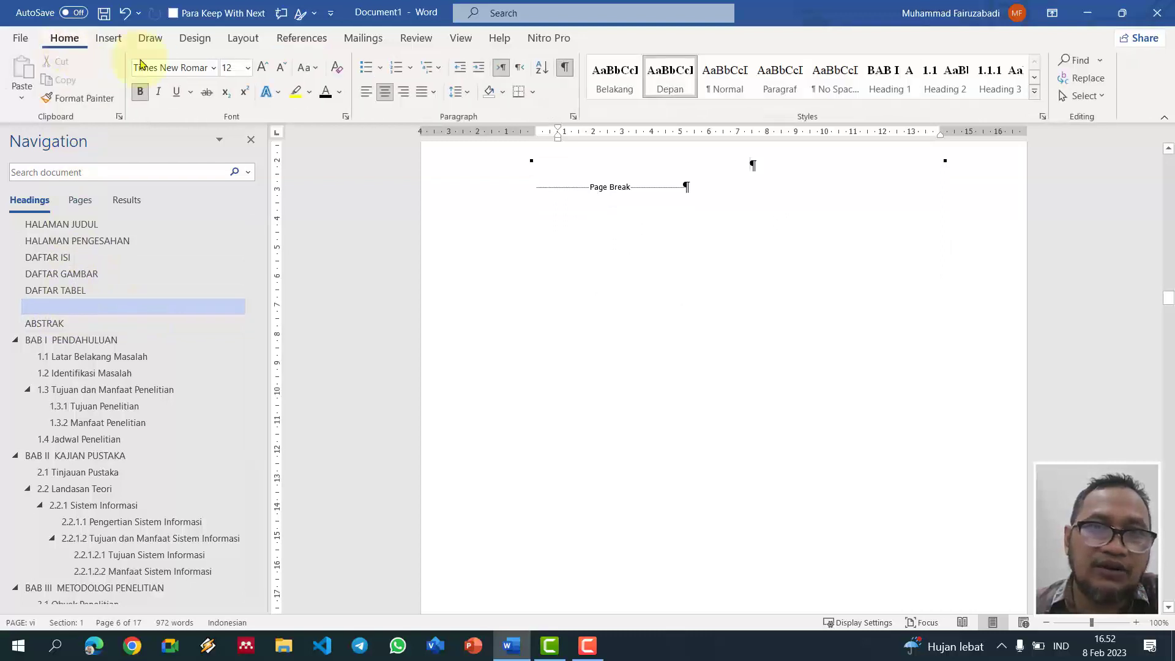
click(725, 81)
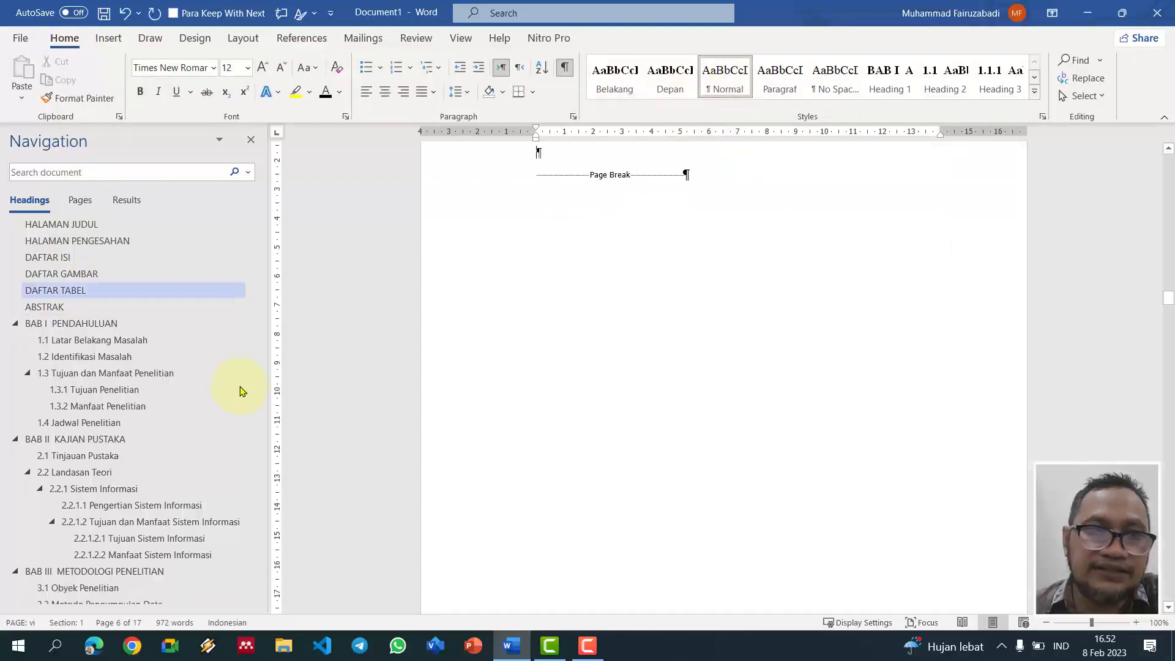
scroll(598, 367, up, 6)
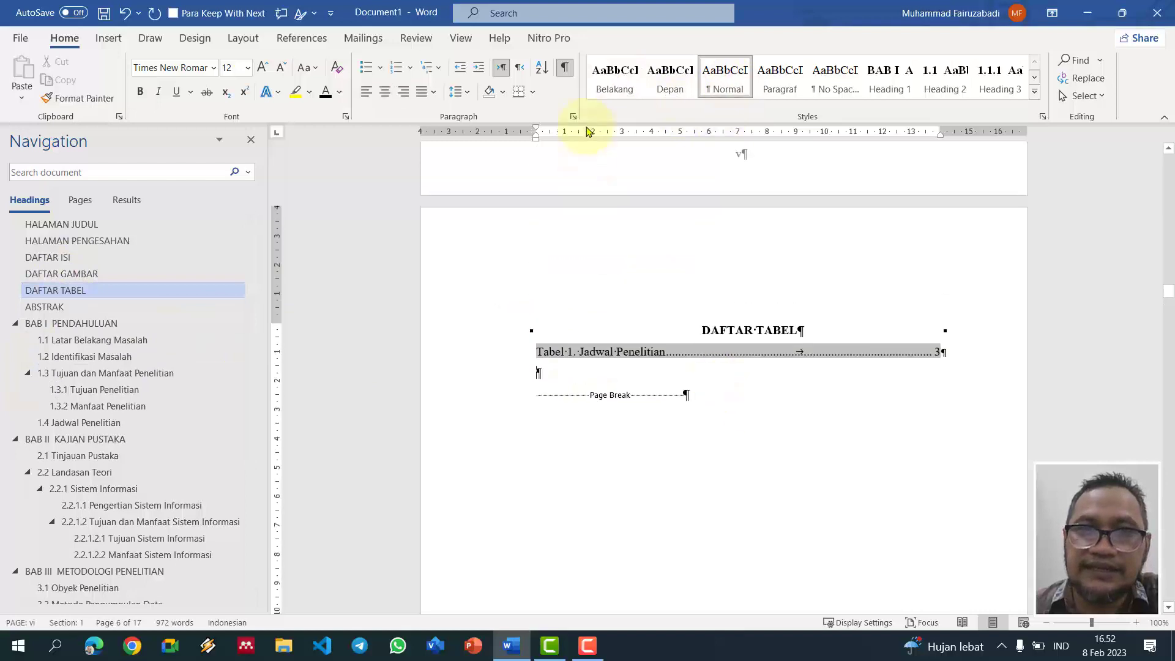
click(563, 68)
Step: Review the DAFTAR ISI, DAFTAR GAMBAR and DAFTAR TABEL pages, and go to the BAB I PENDAHULUAN chapter
scroll(745, 516, up, 5)
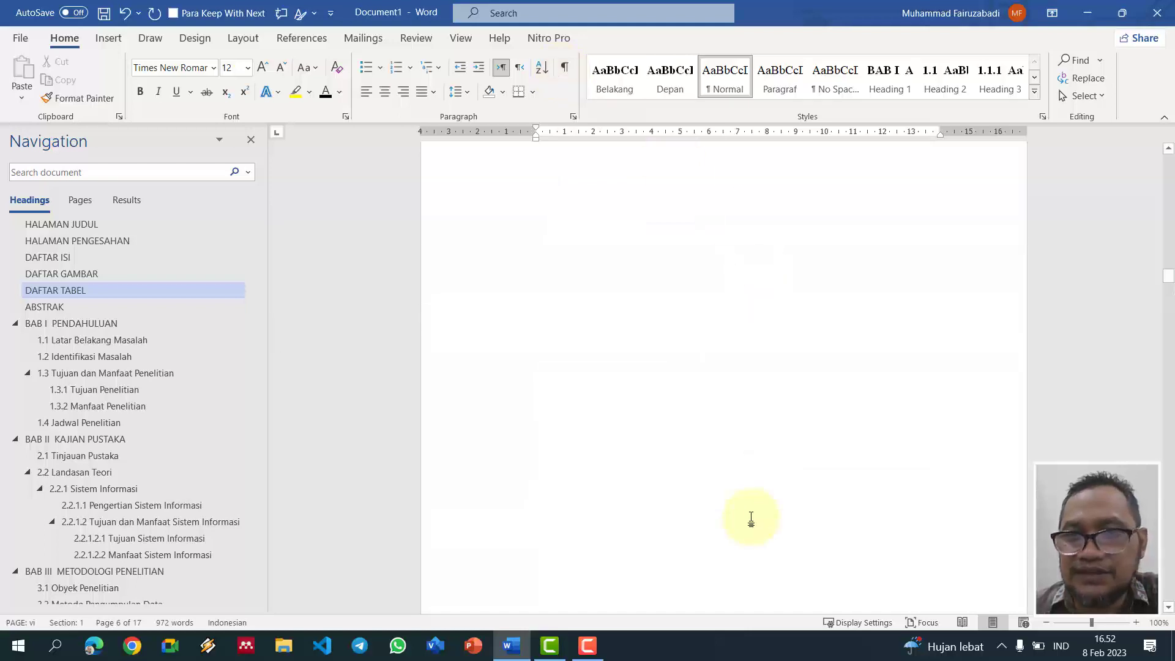
scroll(751, 519, up, 15)
scroll(726, 493, up, 10)
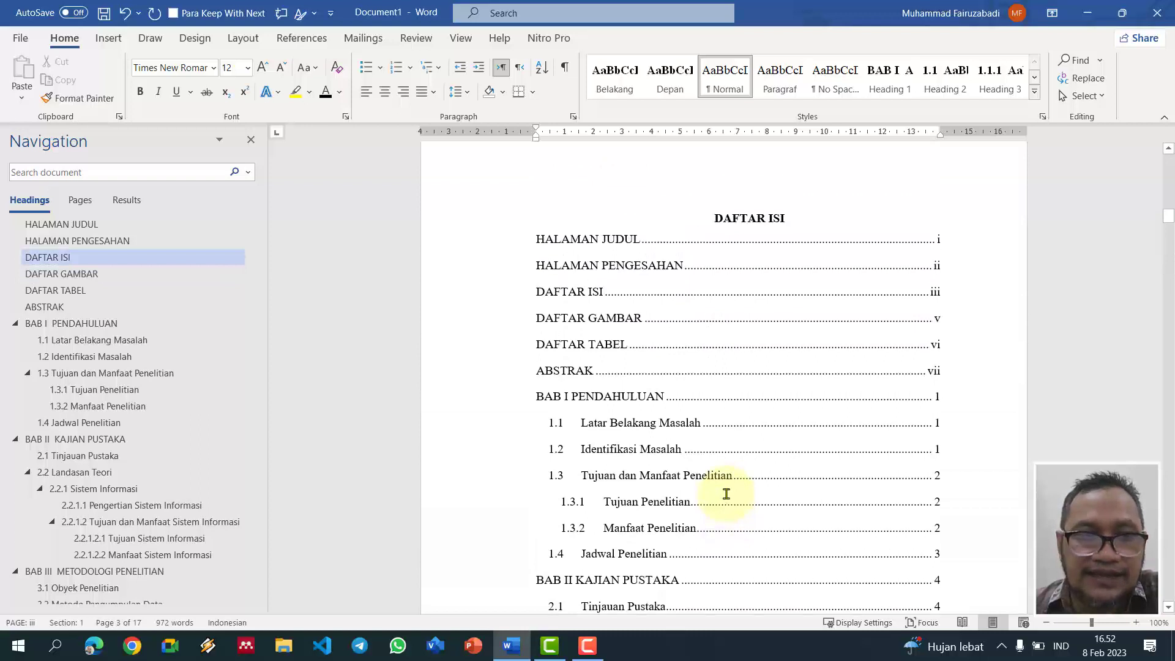
scroll(726, 494, down, 12)
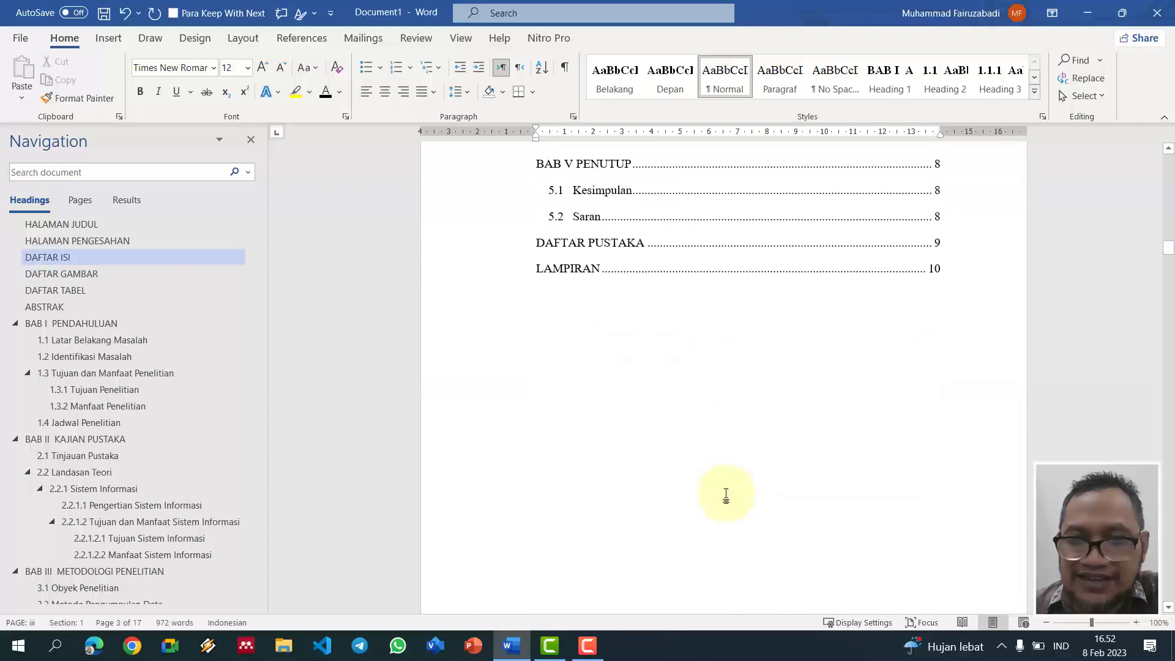
scroll(726, 494, down, 15)
scroll(724, 494, down, 5)
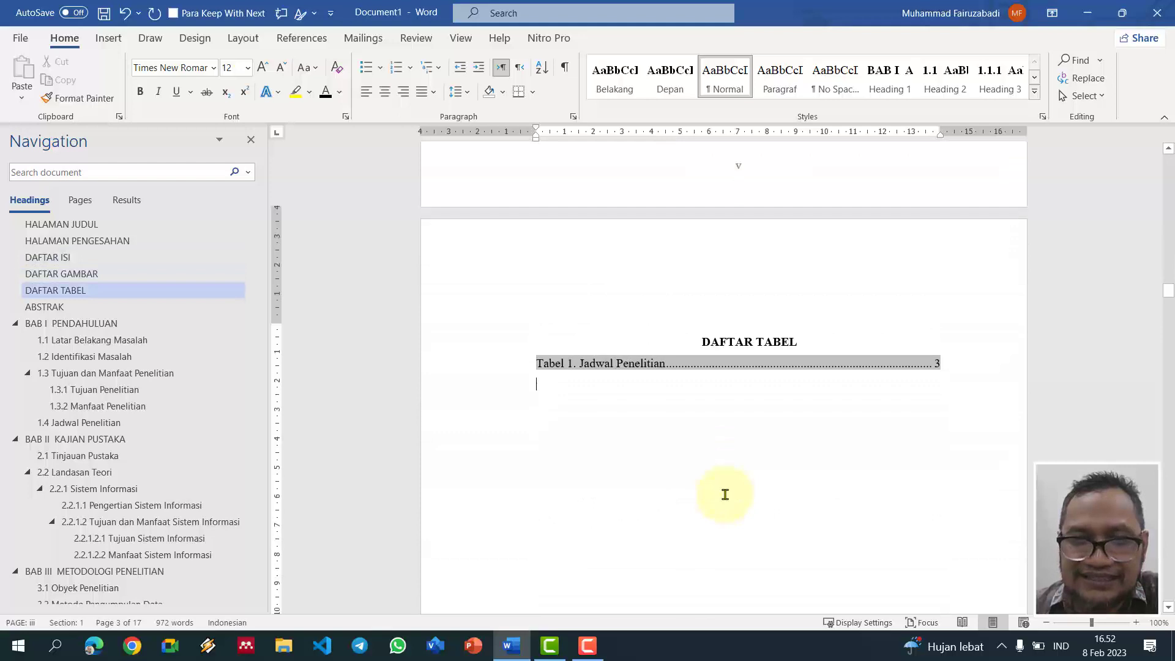
click(72, 323)
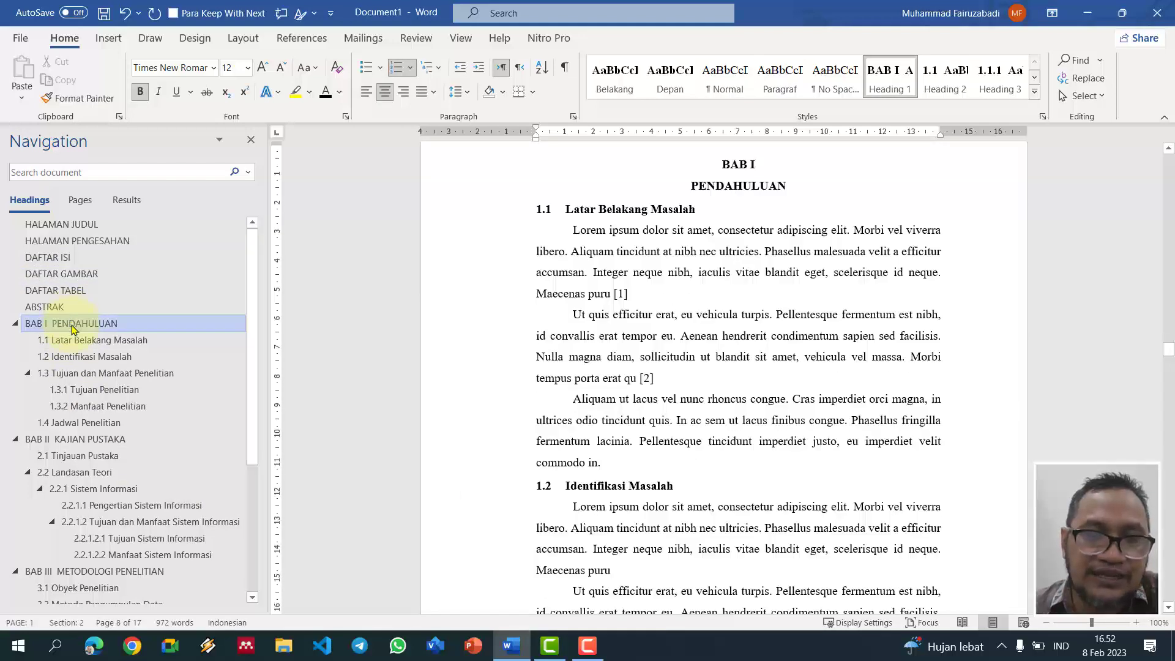